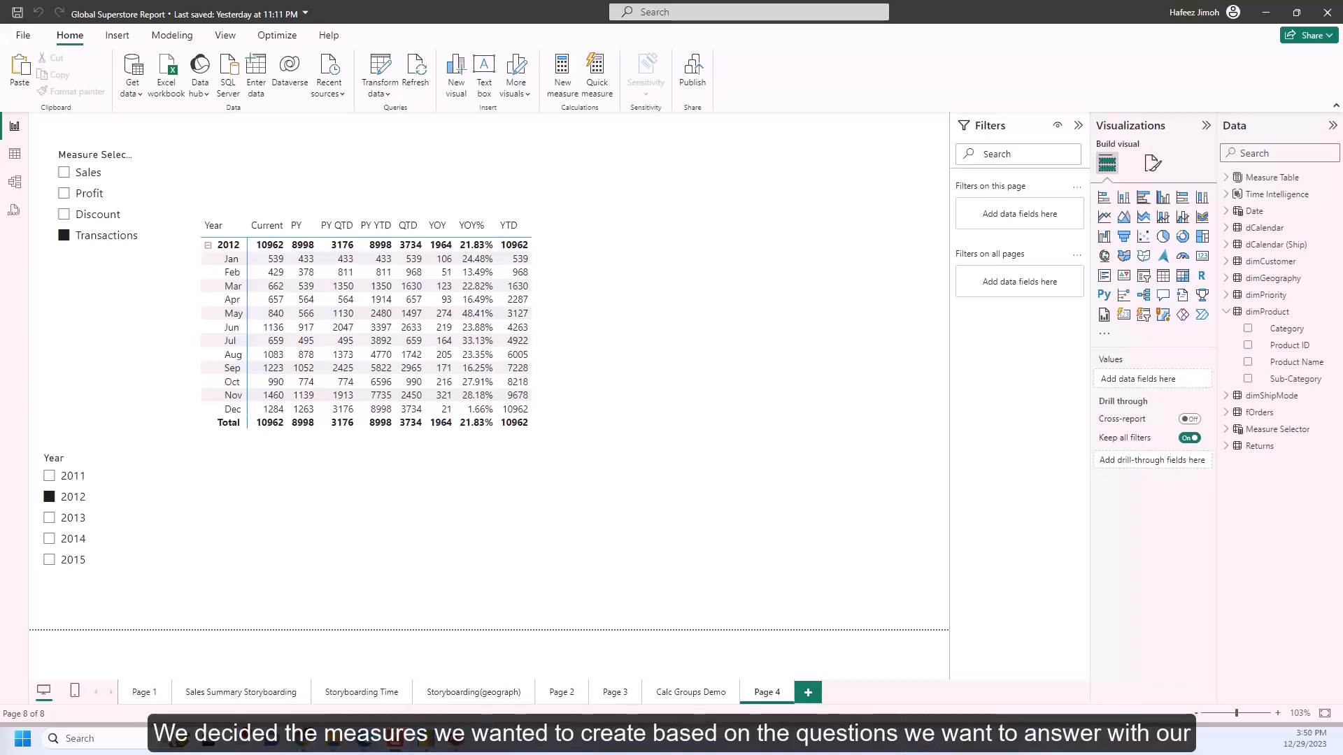
Step: Add a new report page and set its canvas background to White, 20% darker with 0% transparency
{"action": "left_click", "coordinate": [253, 692]}
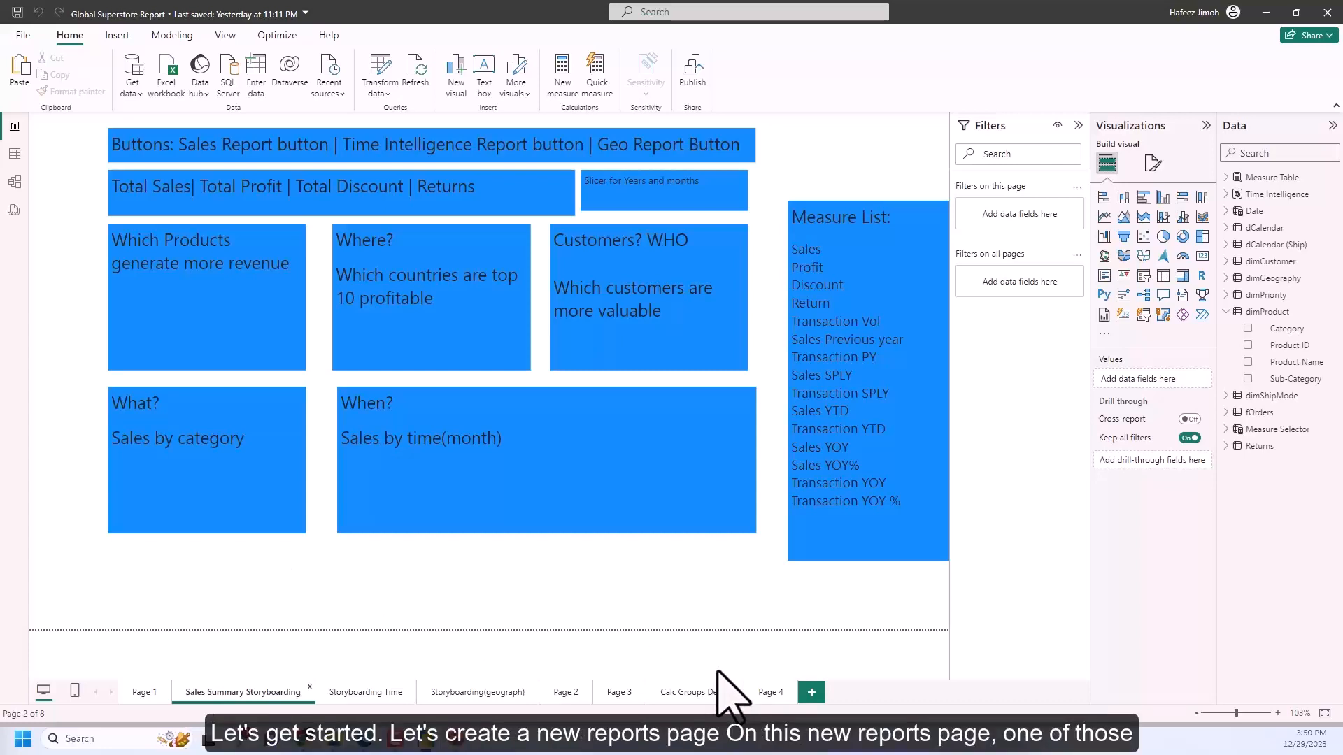
{"action": "left_click", "coordinate": [812, 695]}
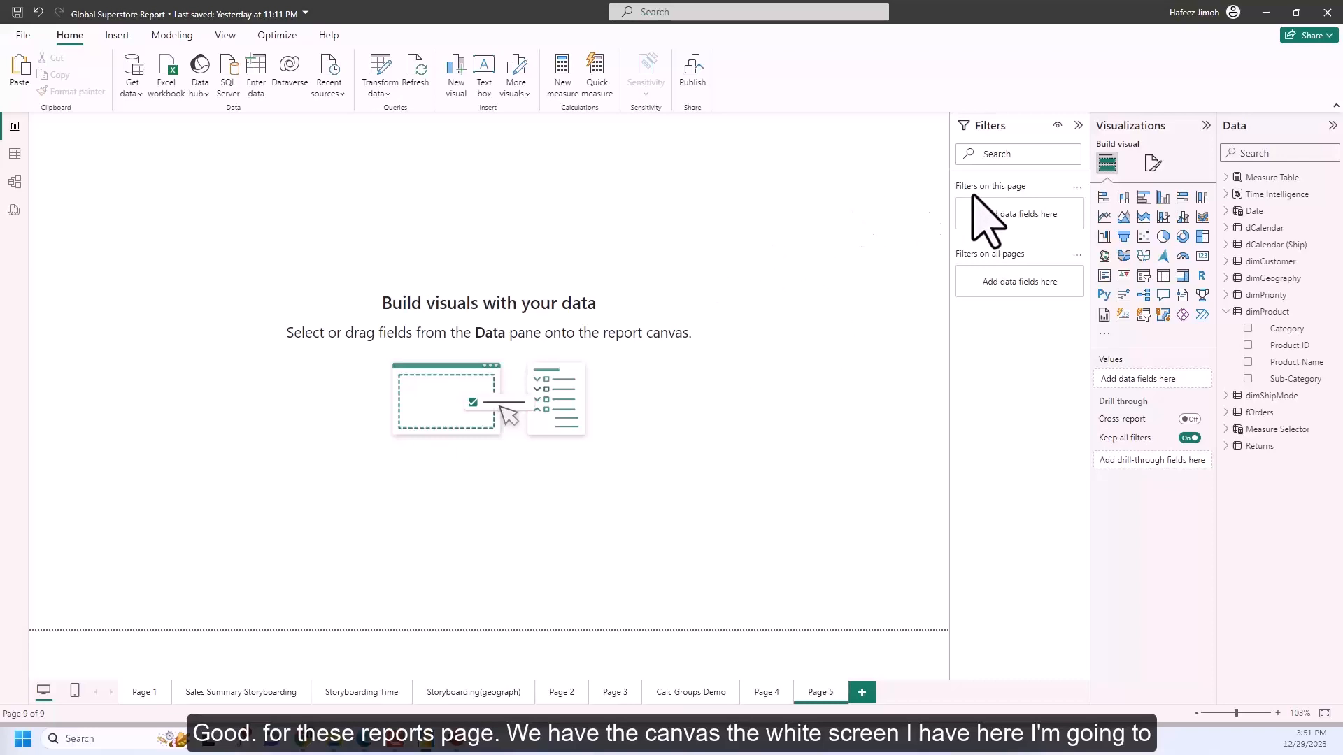
{"action": "left_click", "coordinate": [1152, 166]}
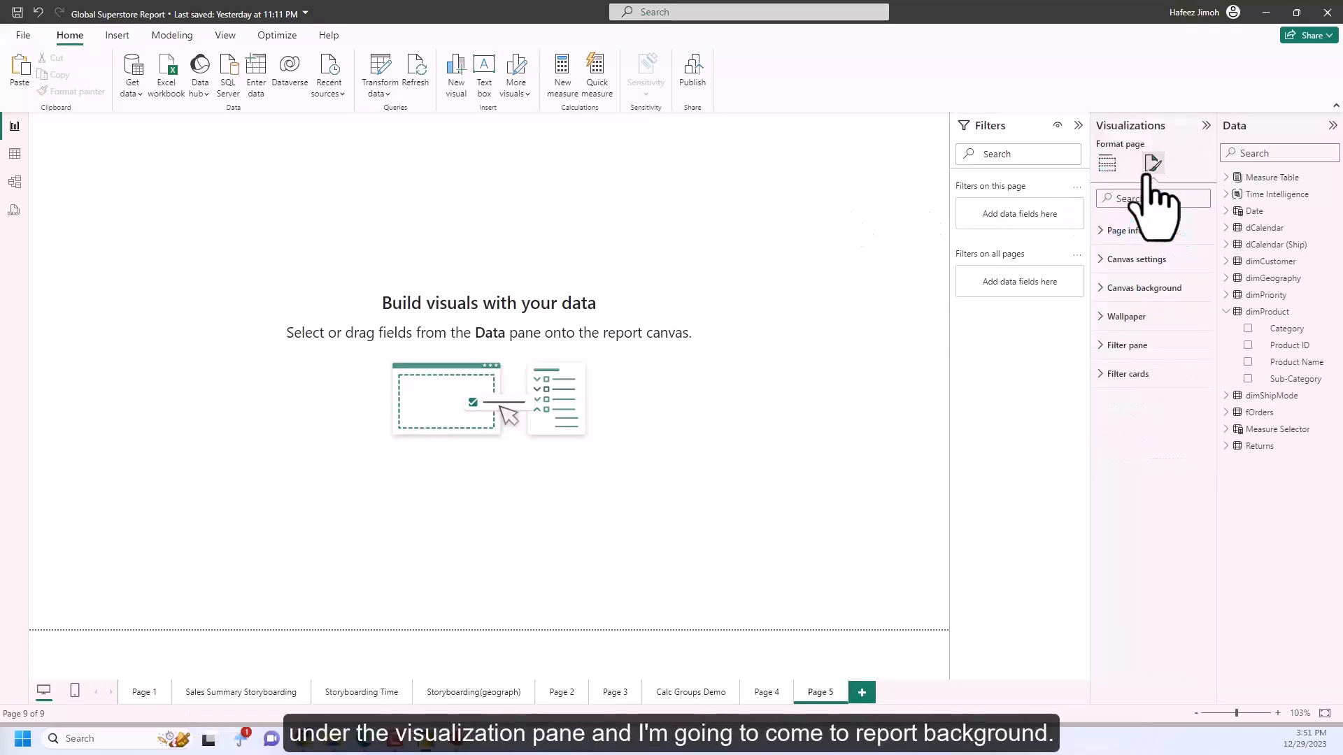
{"action": "left_click", "coordinate": [1147, 287]}
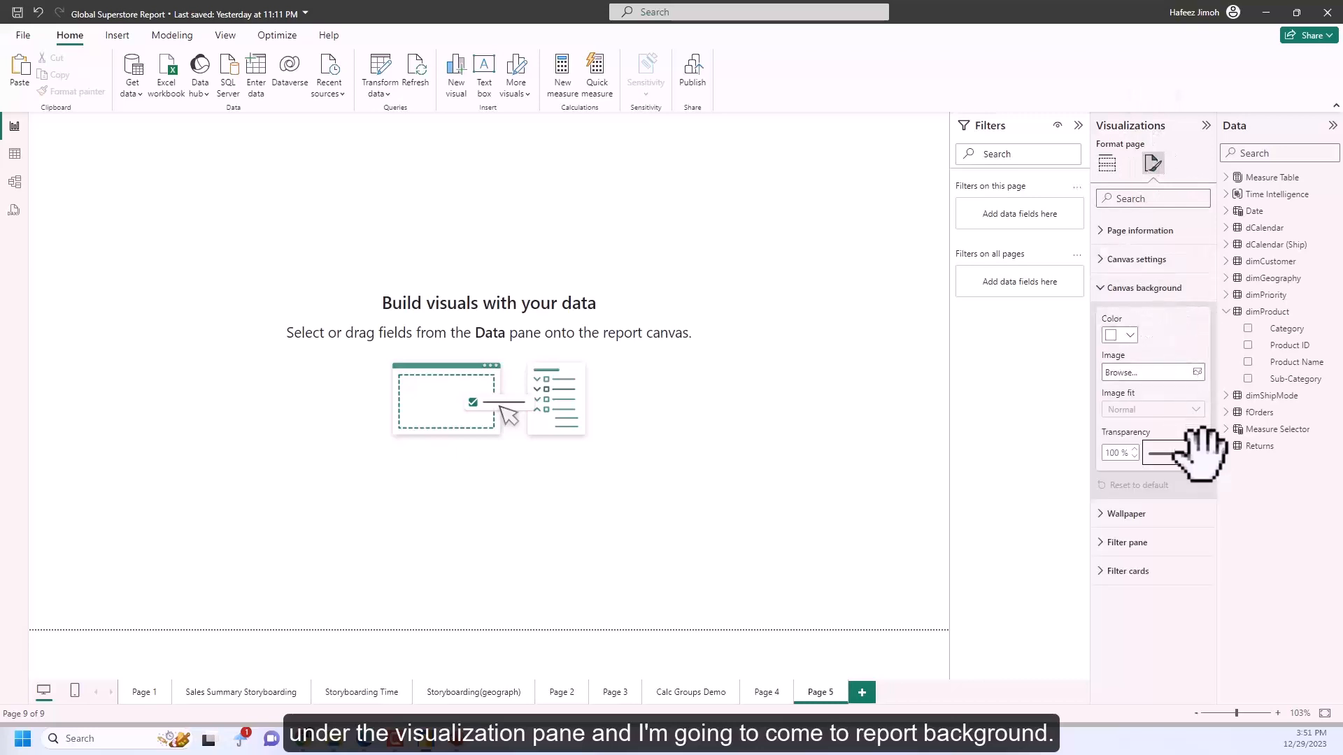
{"action": "left_click_drag", "start_coordinate": [1203, 451], "coordinate": [1149, 454]}
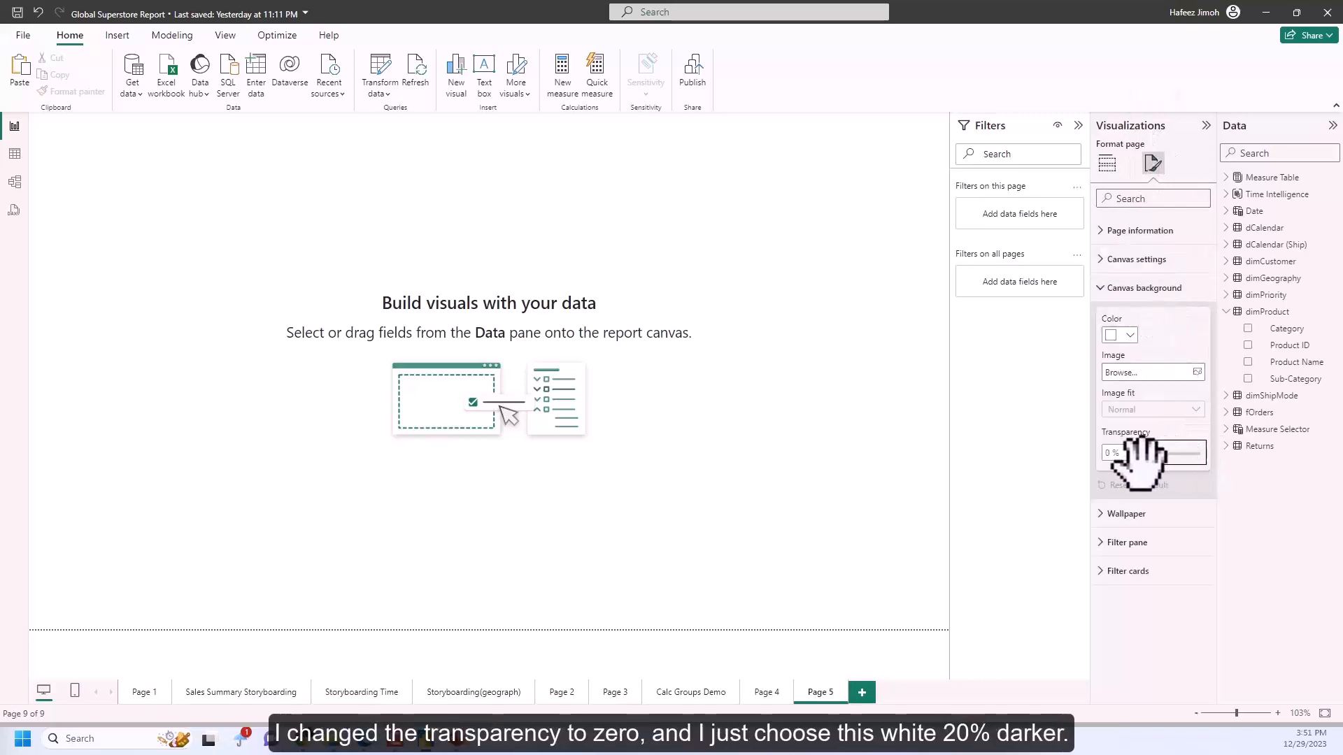
{"action": "left_click", "coordinate": [1127, 337]}
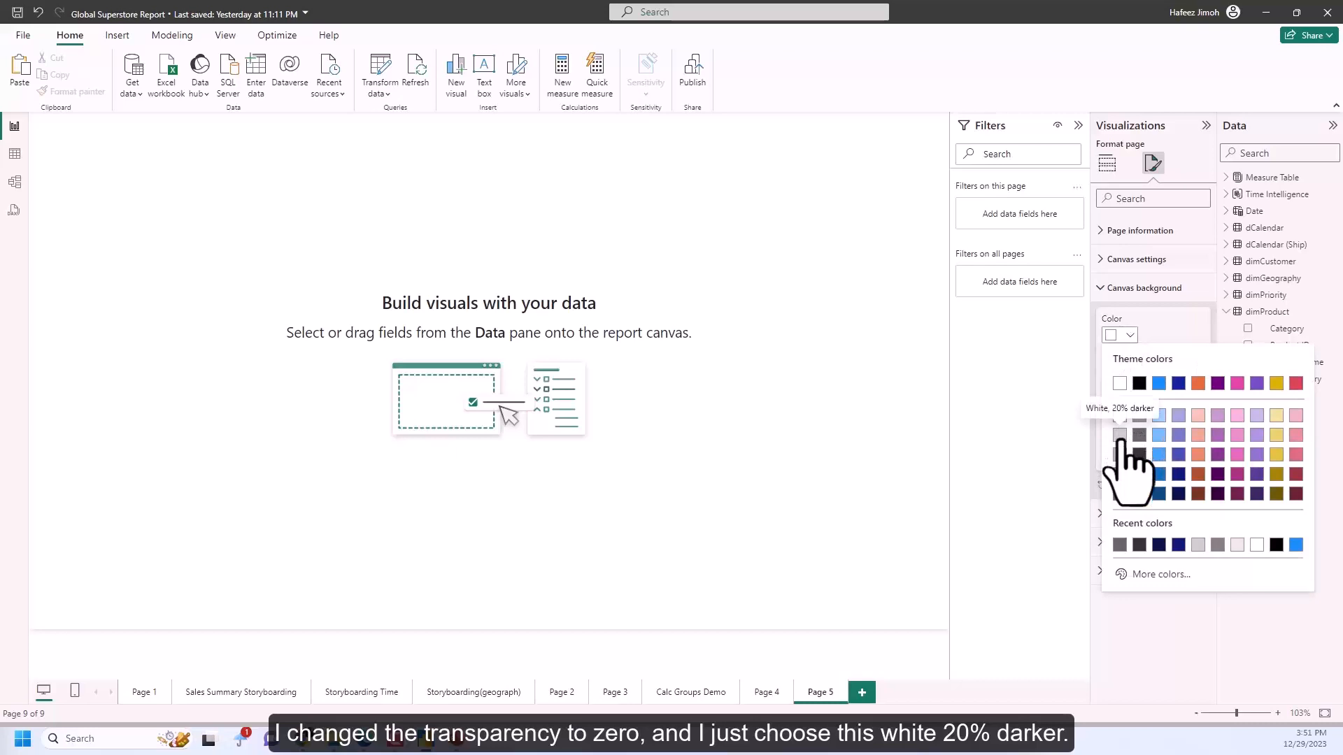
{"action": "left_click", "coordinate": [1119, 435]}
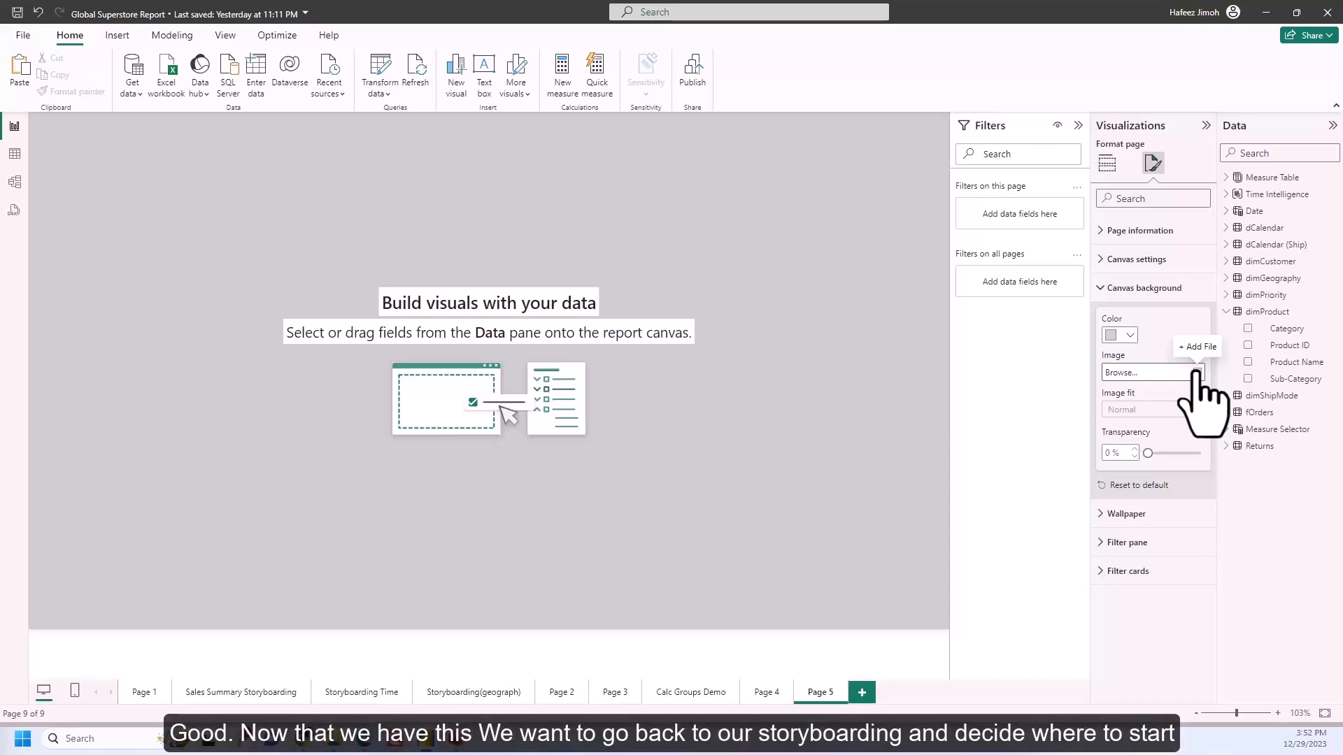
Step: On the Sales Summary Storyboarding page, replace the word Discount in the totals text box with "Trransactions"
{"action": "left_click", "coordinate": [270, 693]}
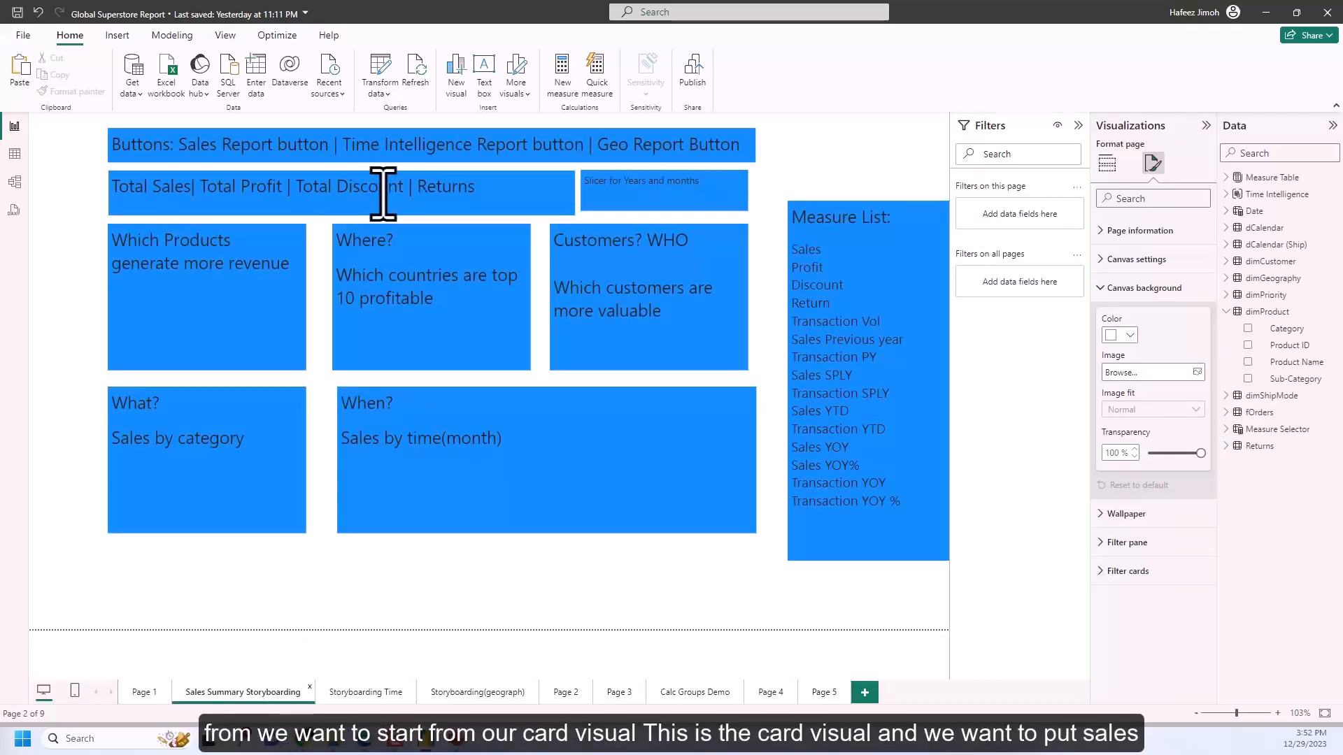
{"action": "left_click", "coordinate": [165, 189]}
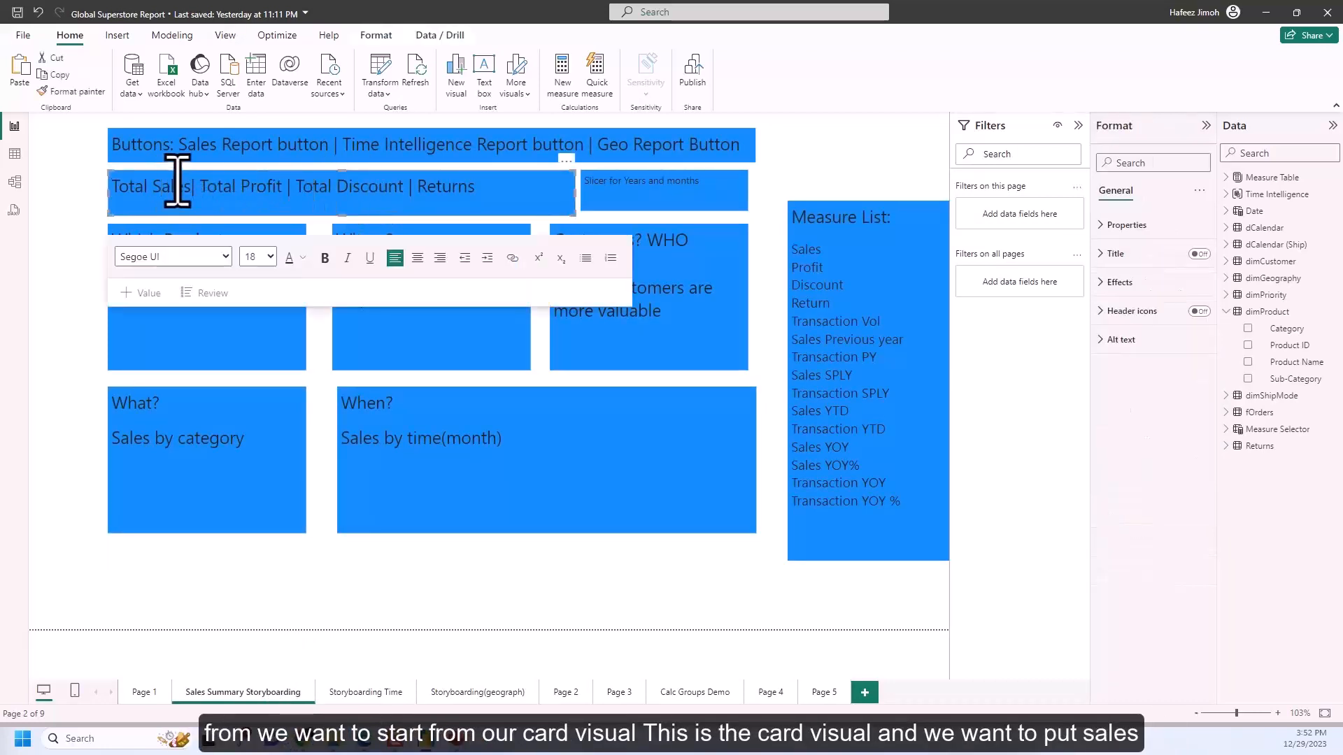
{"action": "left_click", "coordinate": [89, 214]}
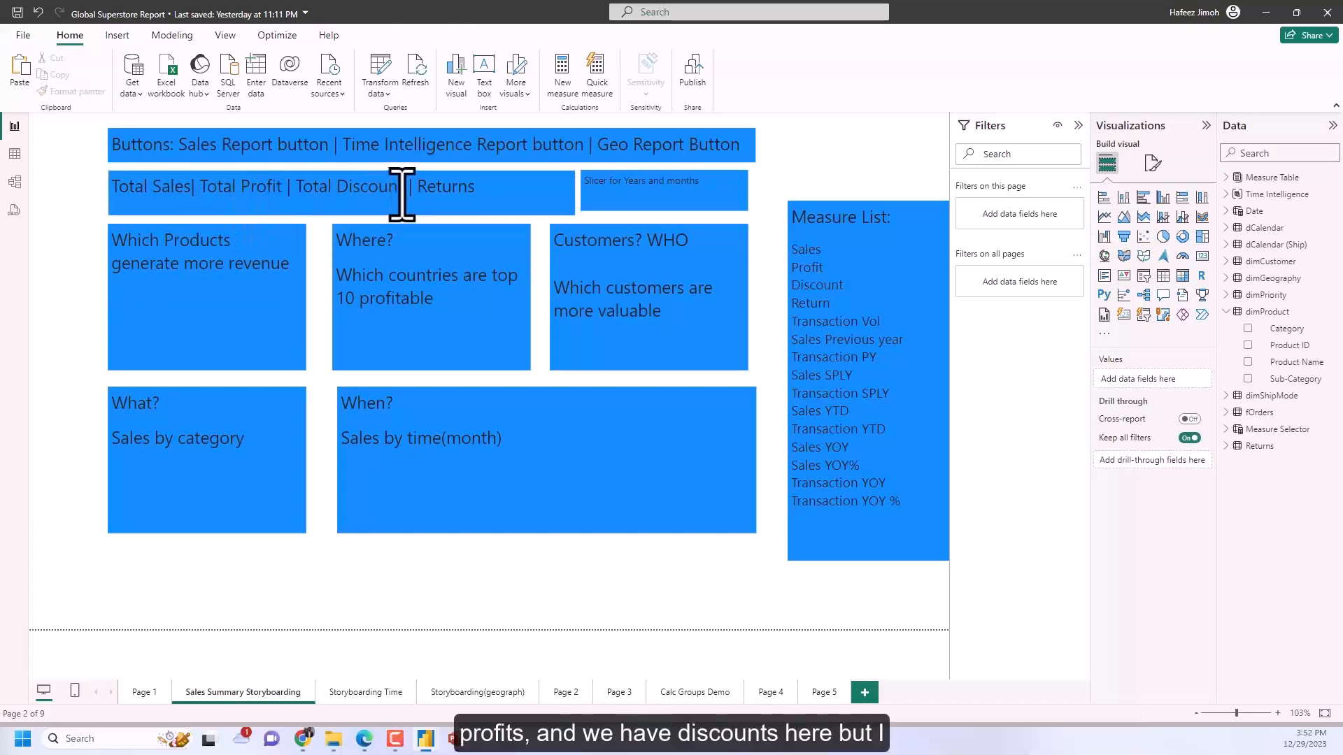
{"action": "left_click_drag", "start_coordinate": [403, 191], "coordinate": [336, 186]}
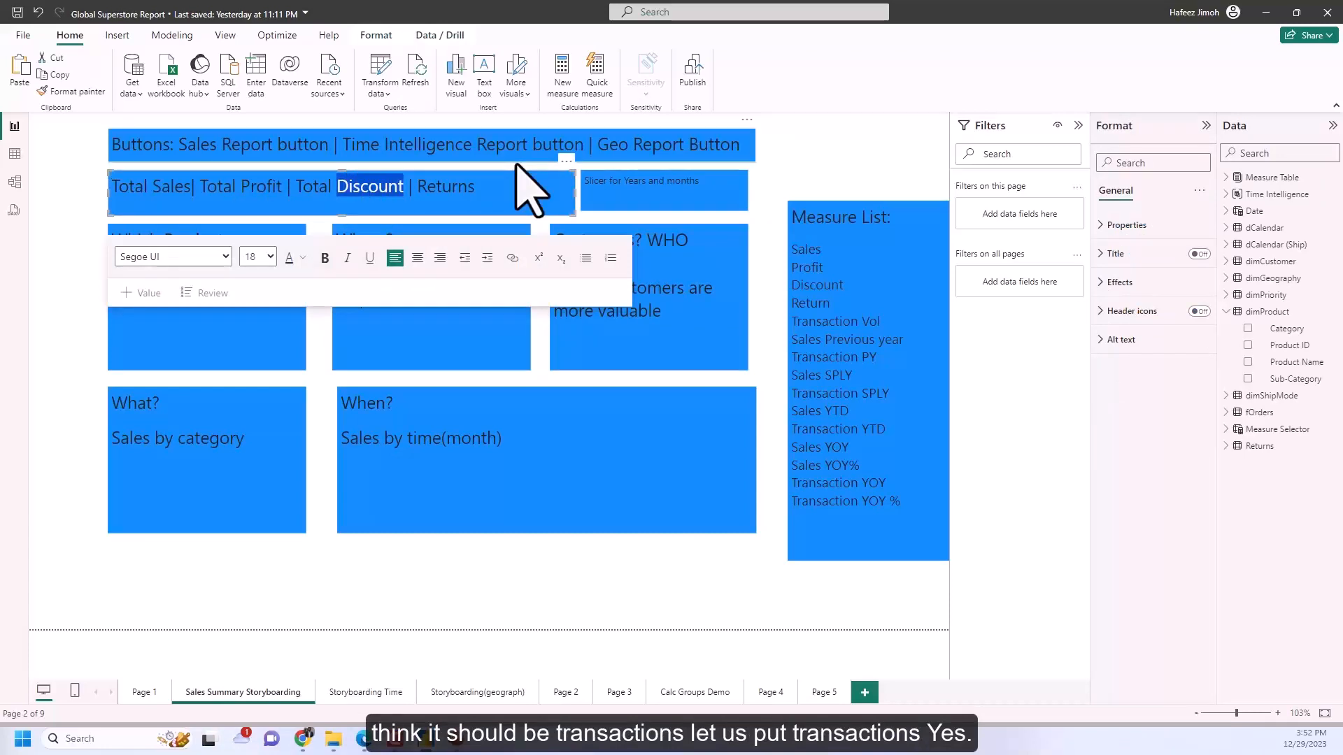
{"action": "type", "text": "Trransactios"}
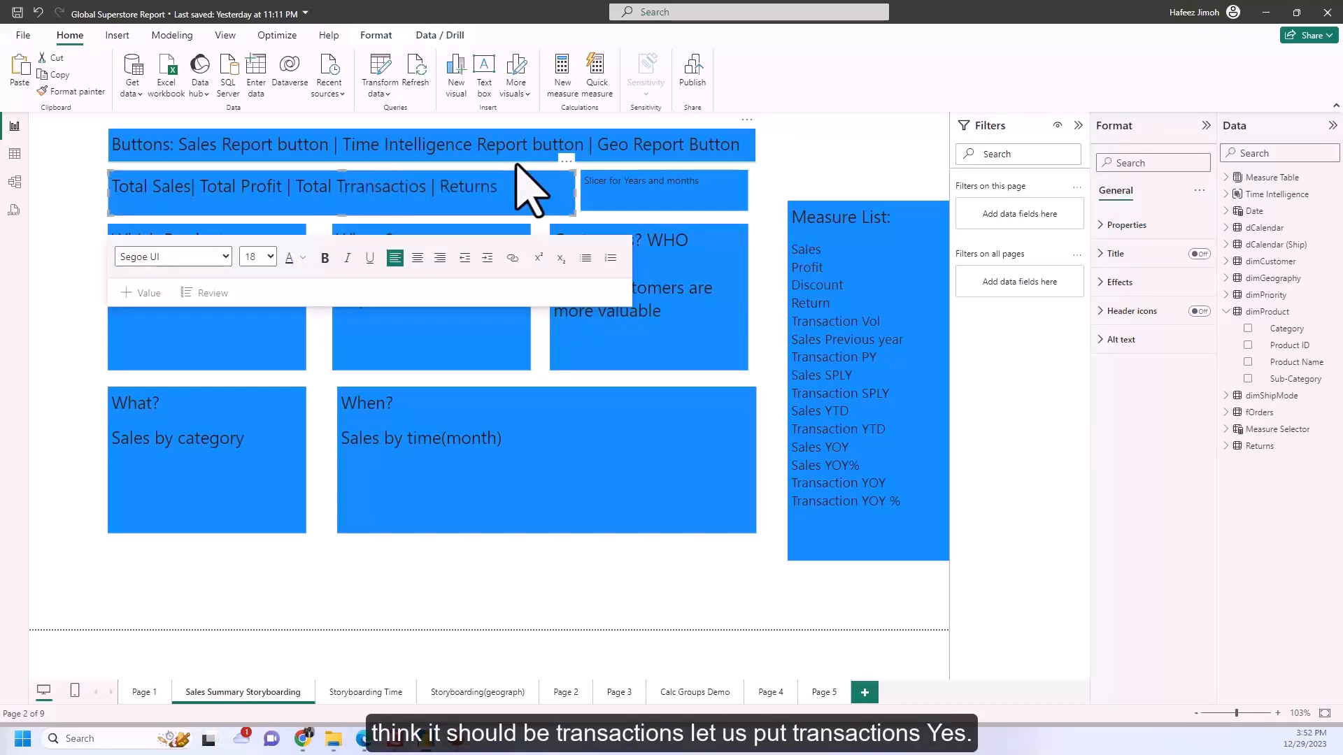
{"action": "key", "text": "BackSpace"}
{"action": "type", "text": "ns"}
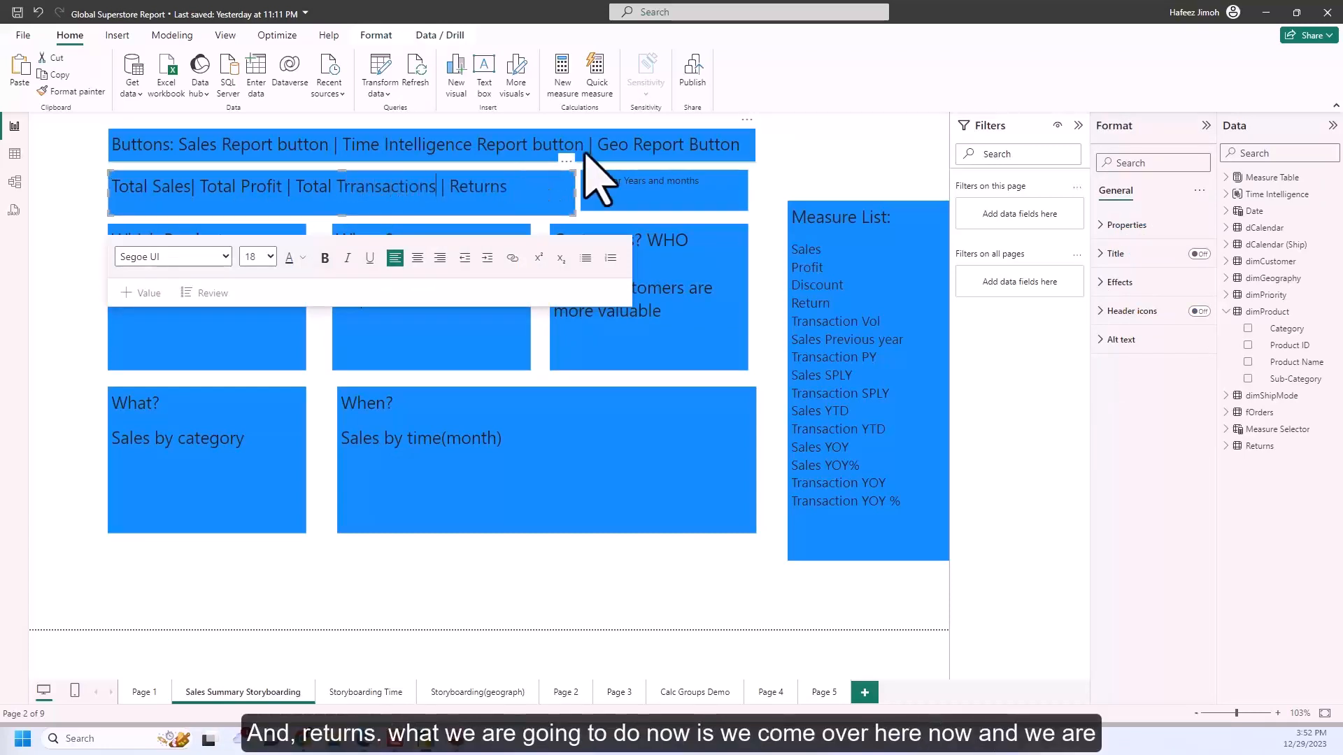
Step: Insert a new card visual on Page 5 and stretch it across the upper part of the canvas
{"action": "left_click", "coordinate": [822, 692]}
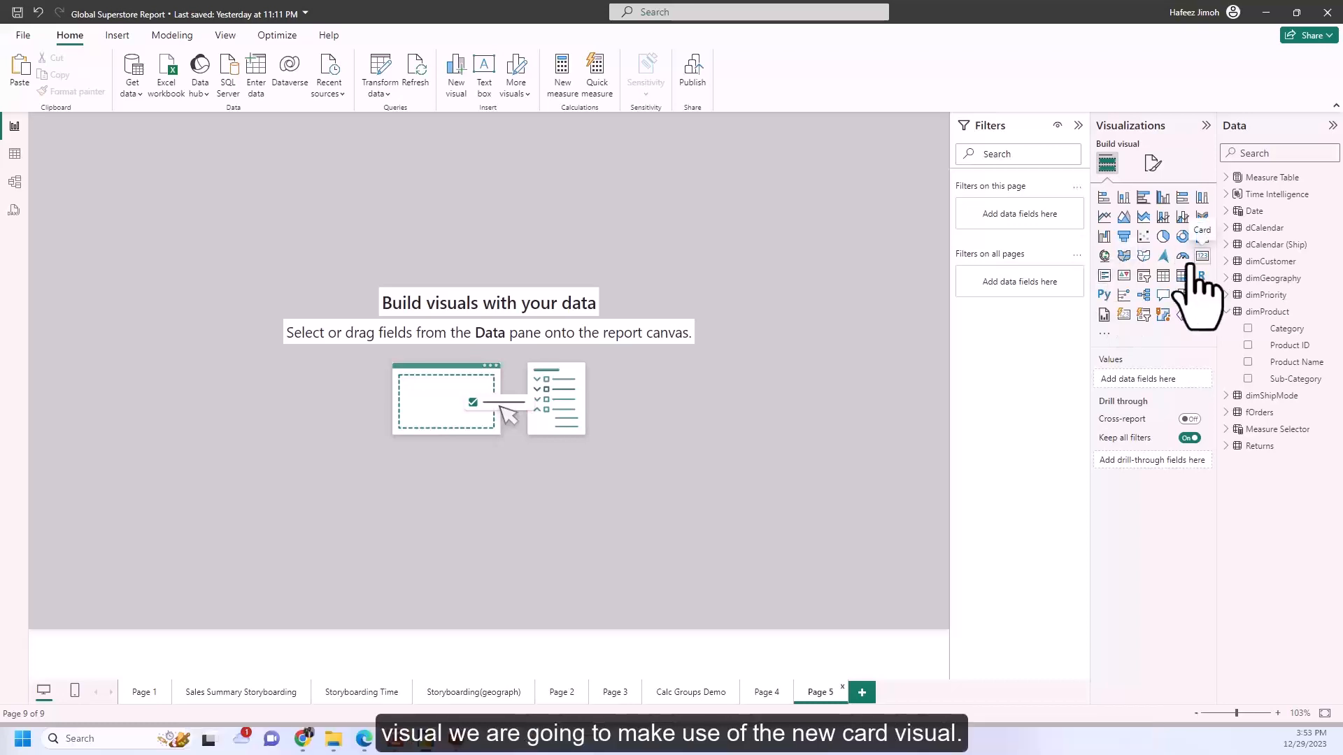
{"action": "left_click", "coordinate": [1124, 316]}
{"action": "left_click_drag", "start_coordinate": [235, 309], "coordinate": [778, 277]}
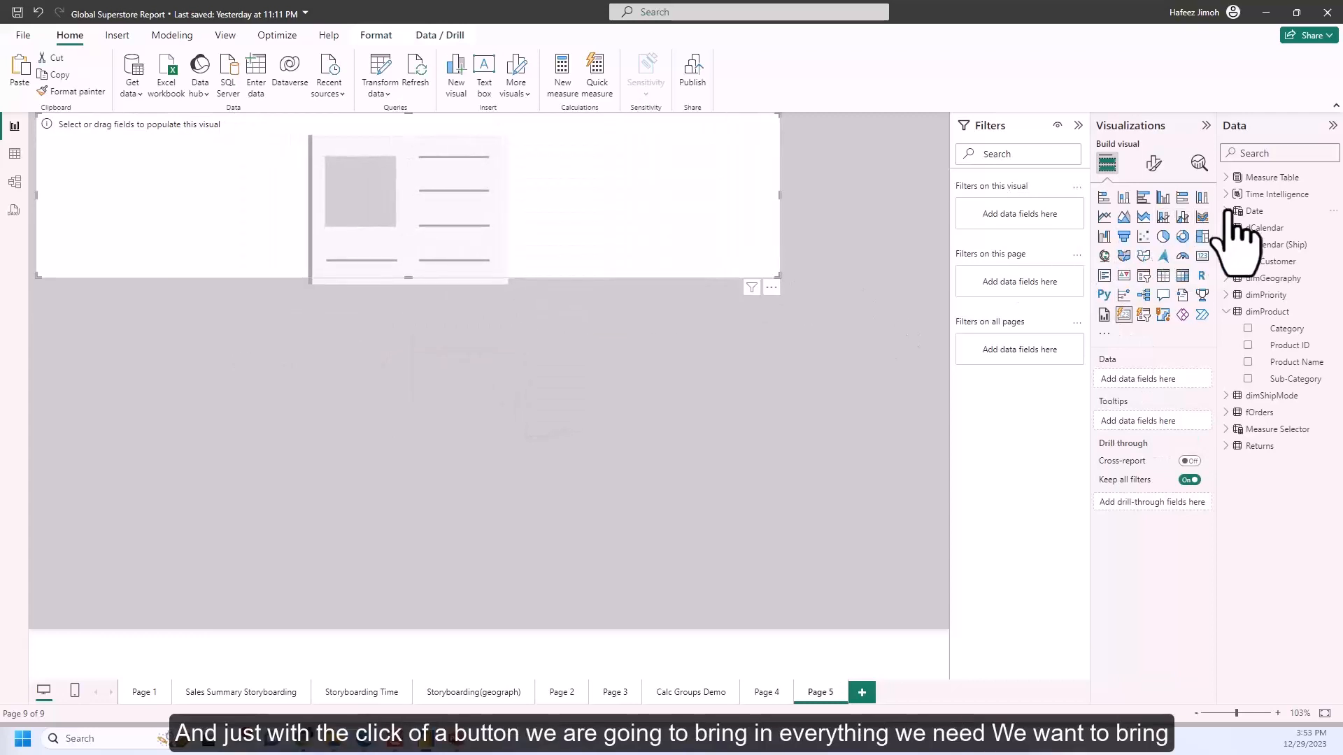
Step: Add the Sales, Profit and Transactions measures from the Measure Table to the card visual
{"action": "left_click", "coordinate": [1235, 180]}
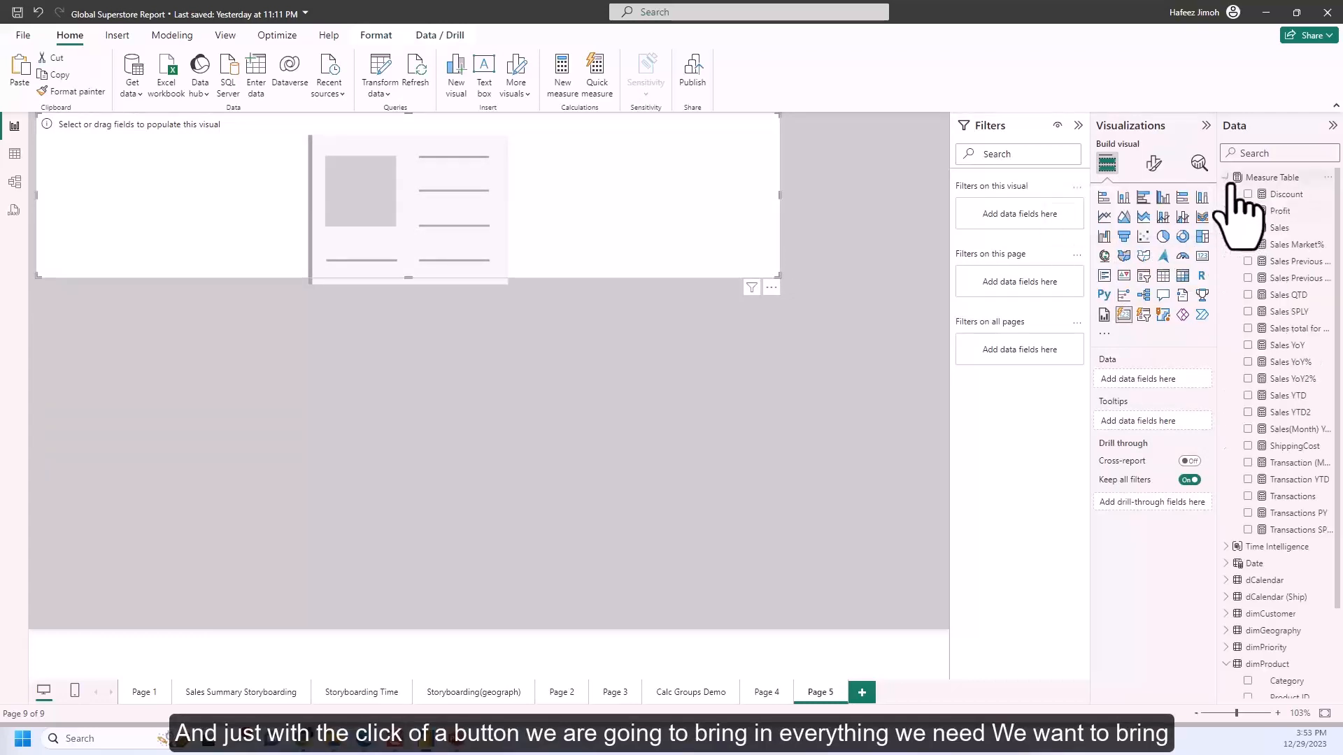
{"action": "left_click", "coordinate": [1248, 228]}
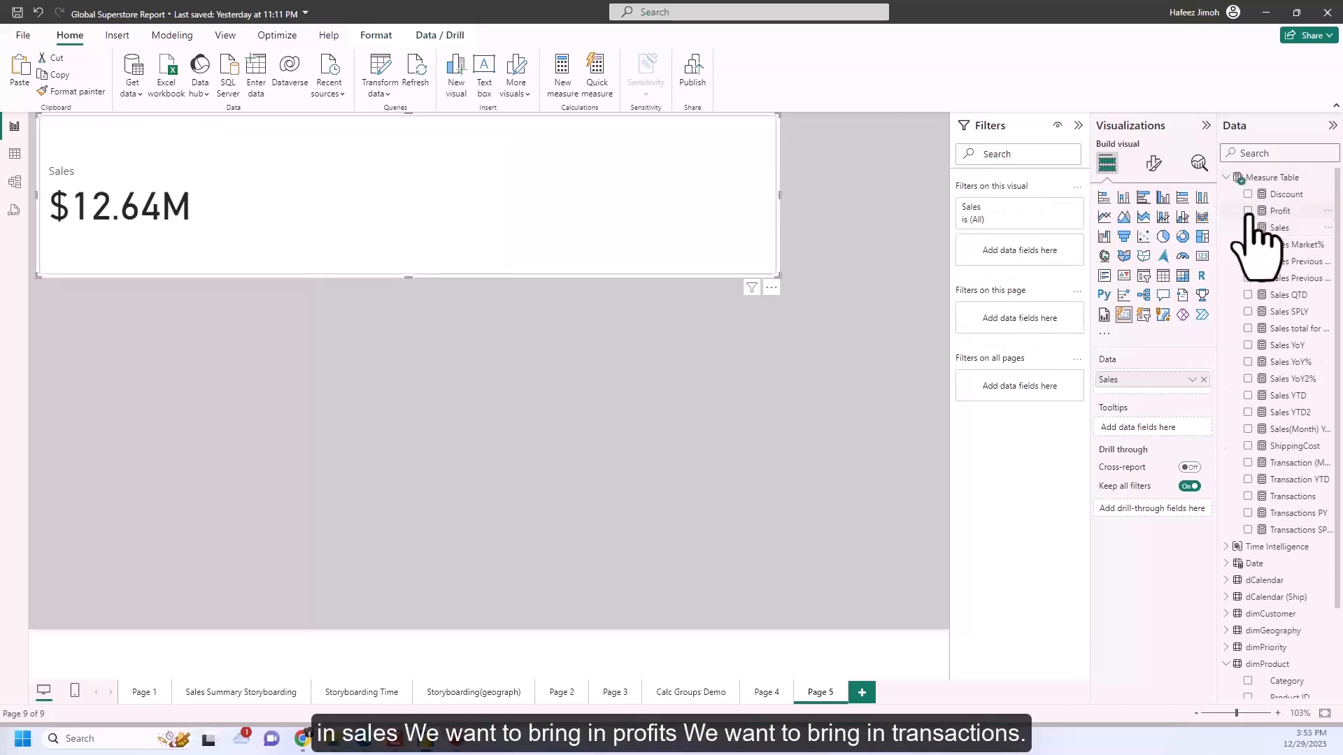
{"action": "left_click", "coordinate": [1249, 212]}
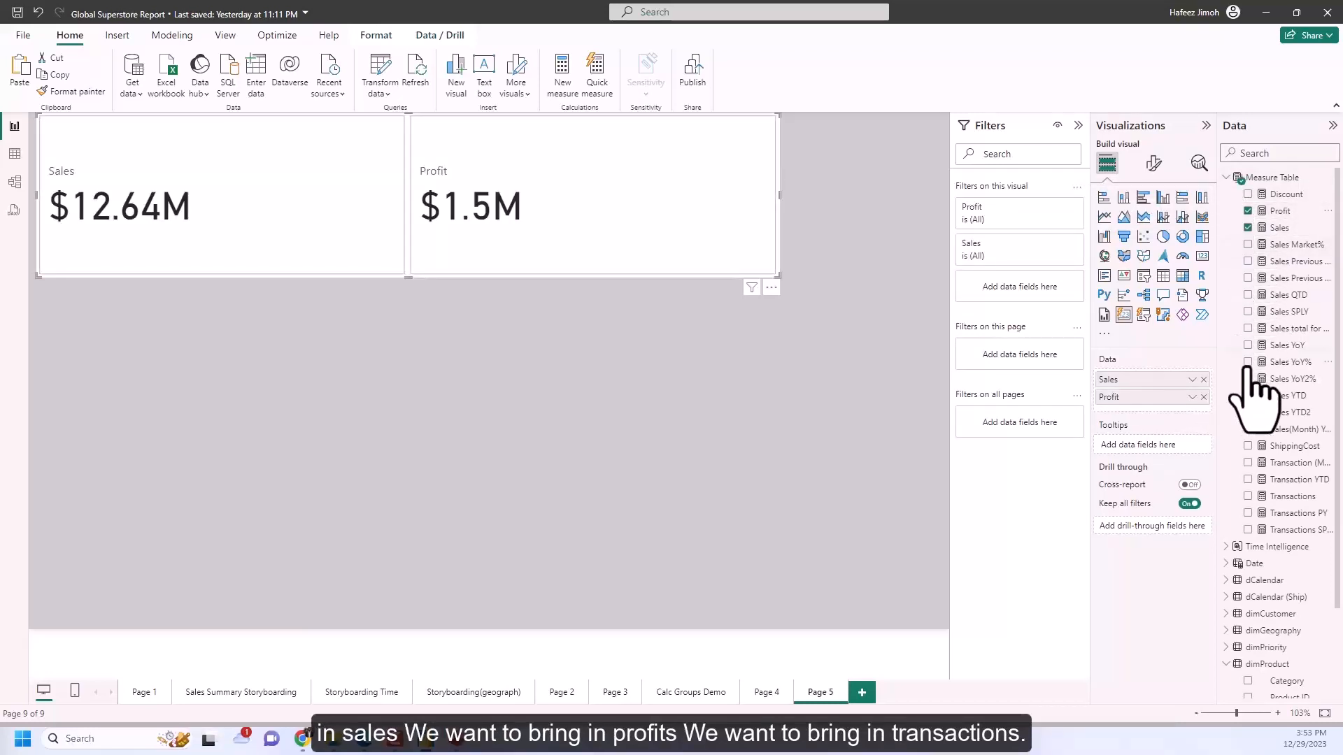
{"action": "left_click", "coordinate": [1249, 497]}
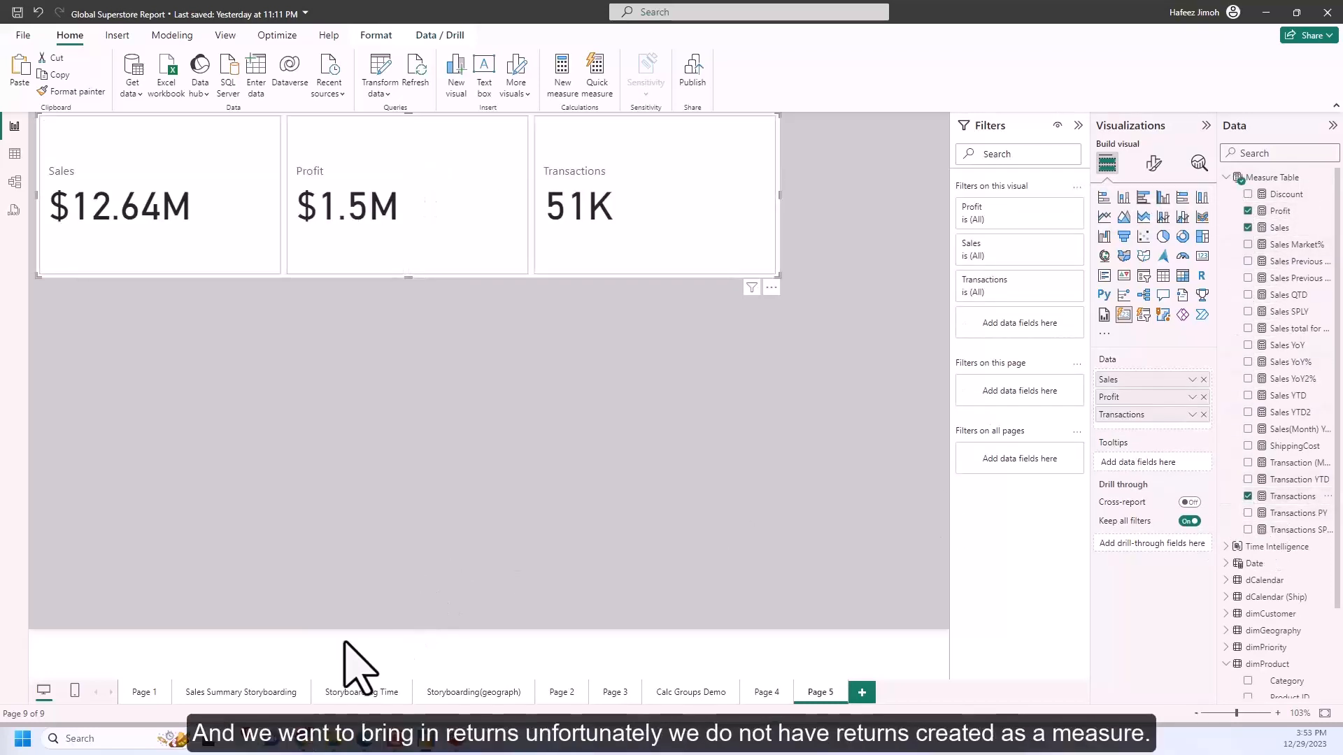
Step: Check the storyboard's card list for Returns and create the measure Returns = COUNTROWS(Returns) in the Measure Table
{"action": "left_click", "coordinate": [247, 693]}
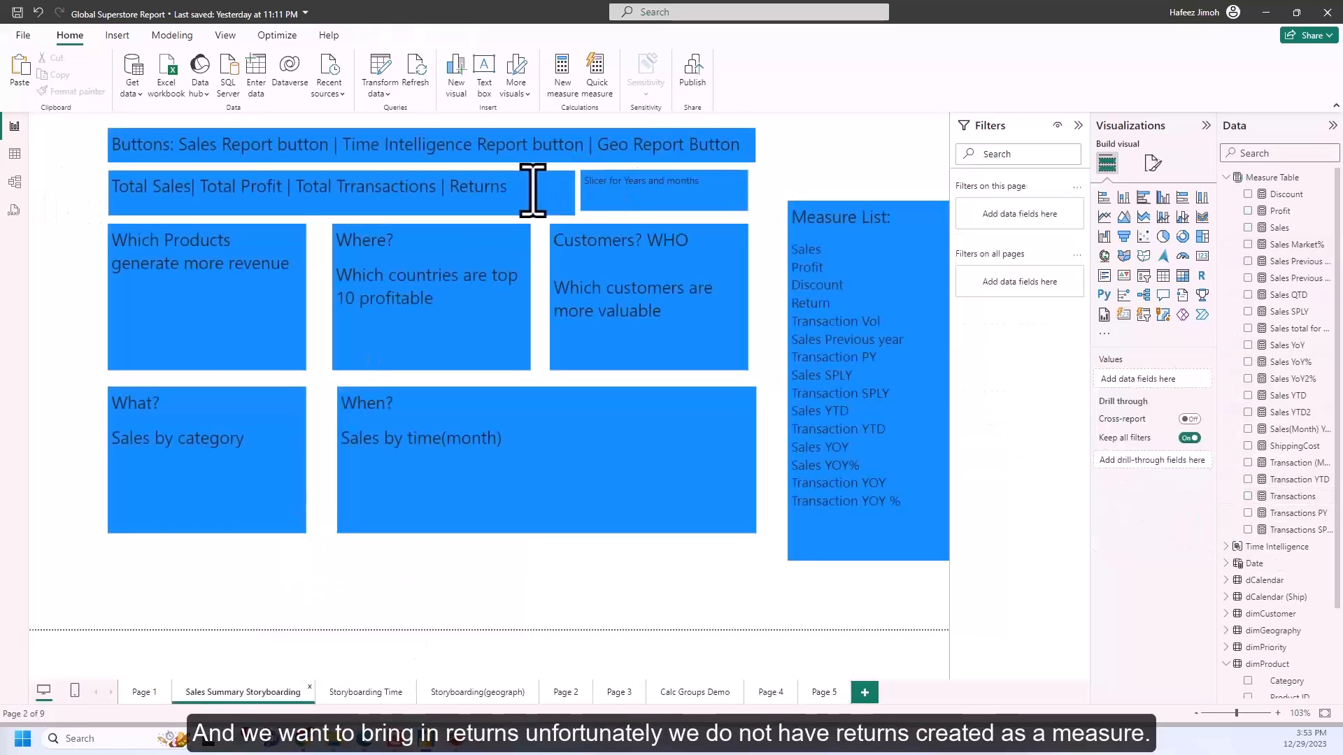
{"action": "left_click_drag", "start_coordinate": [533, 186], "coordinate": [451, 192]}
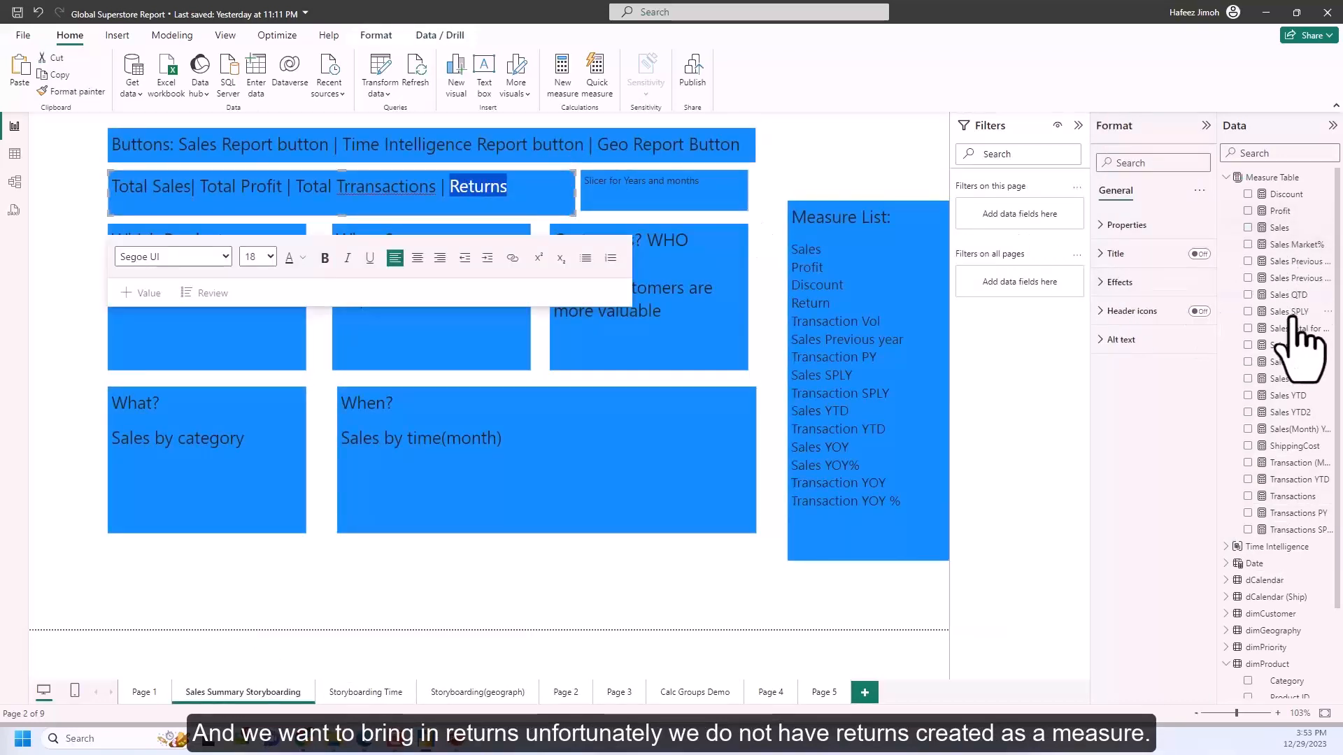
{"action": "right_click", "coordinate": [1284, 252]}
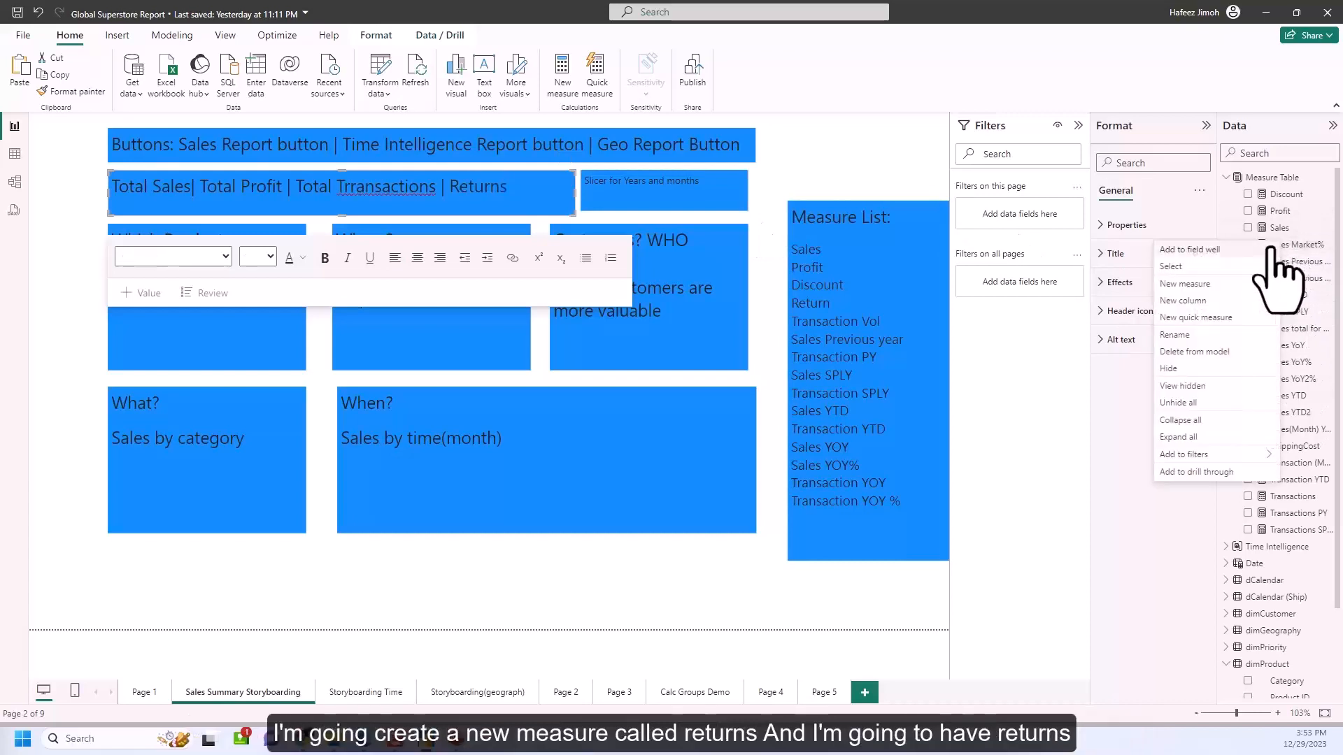
{"action": "left_click", "coordinate": [1247, 285]}
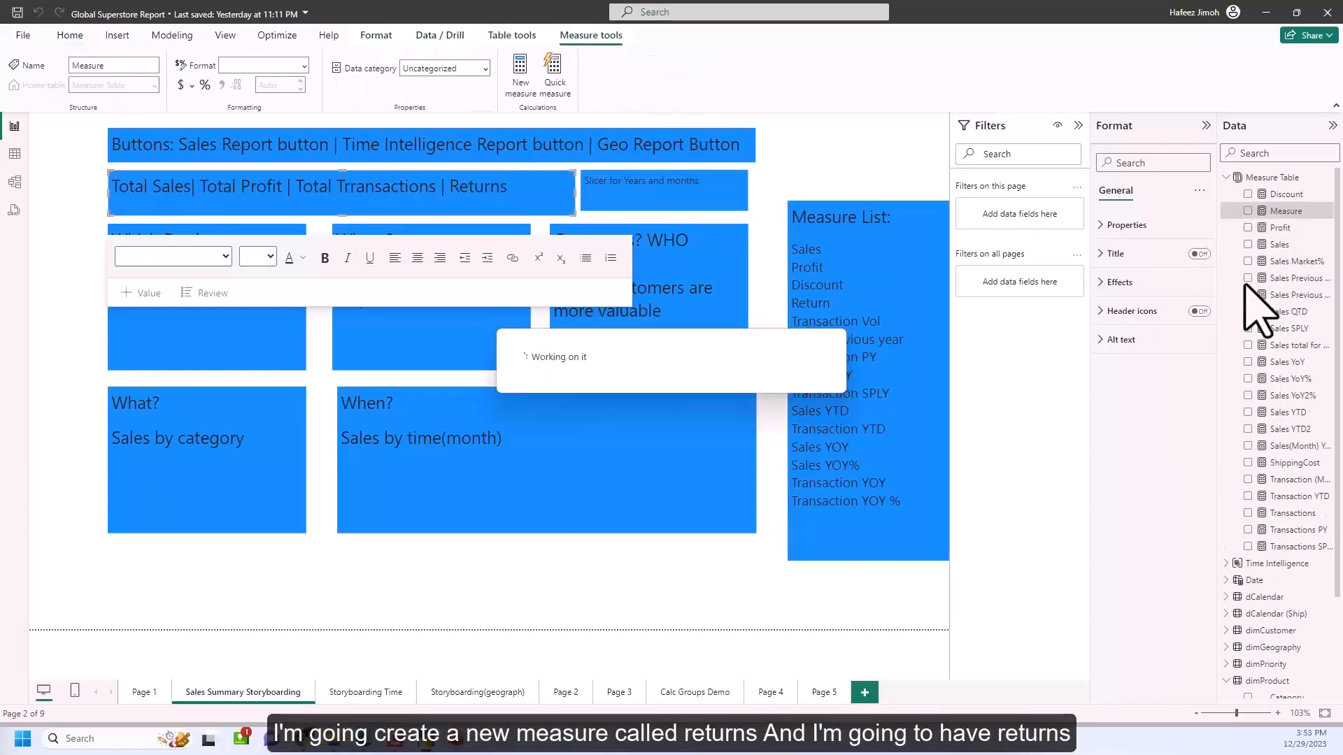
{"action": "type", "text": "Ret"}
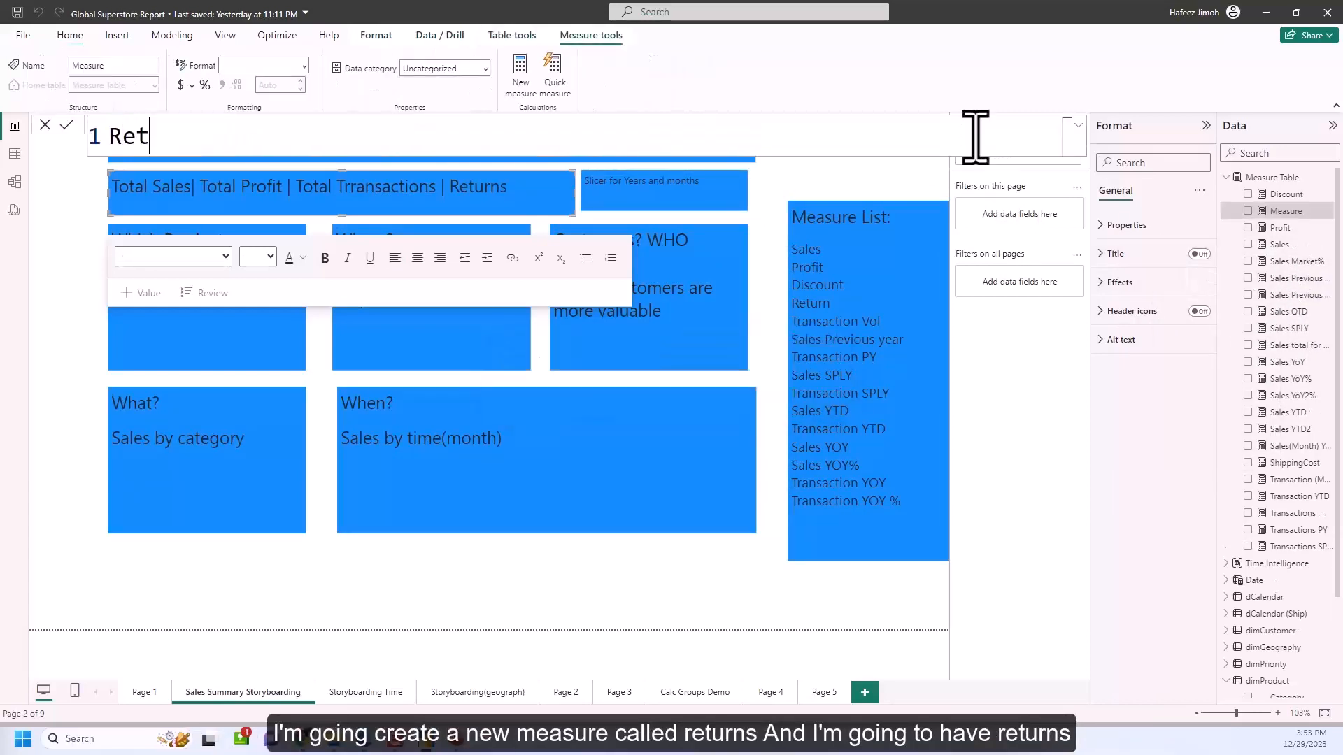
{"action": "type", "text": "urns = c"}
{"action": "type", "text": "oun"}
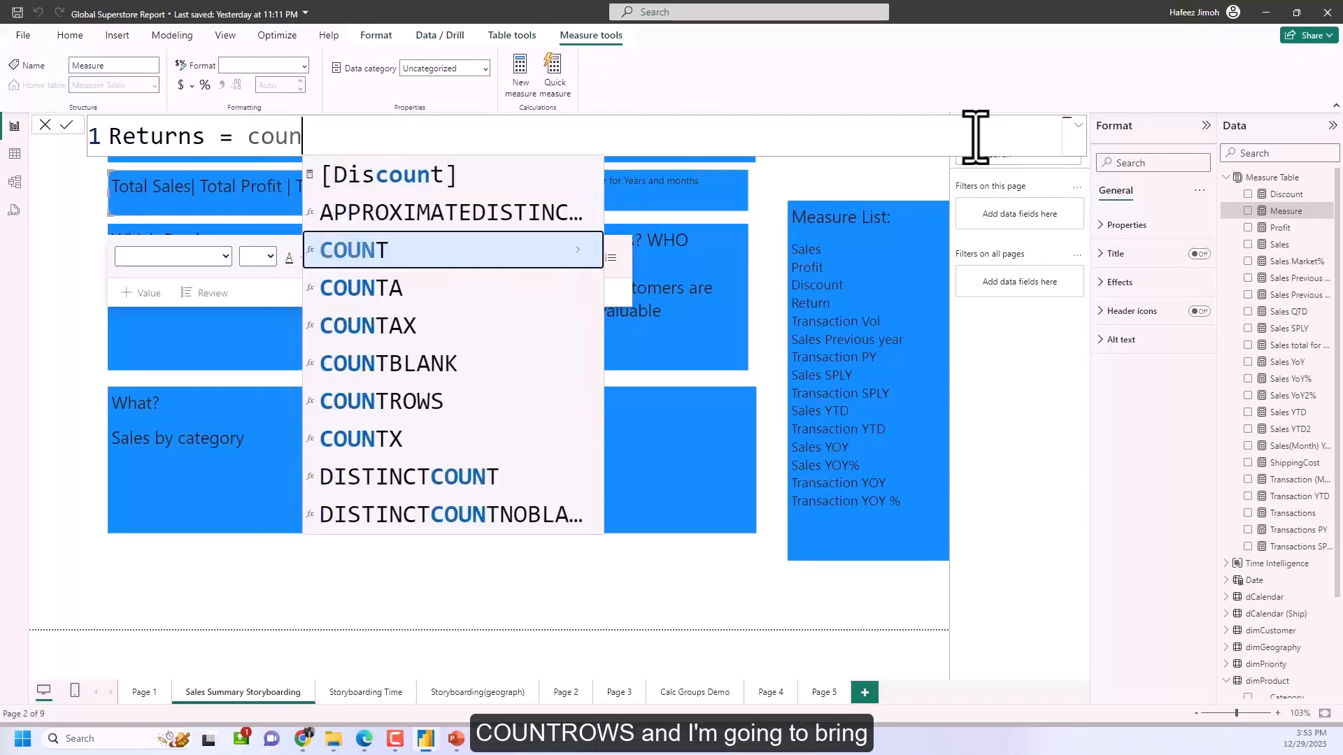
{"action": "type", "text": "trows(re"}
{"action": "key", "text": "Down"}
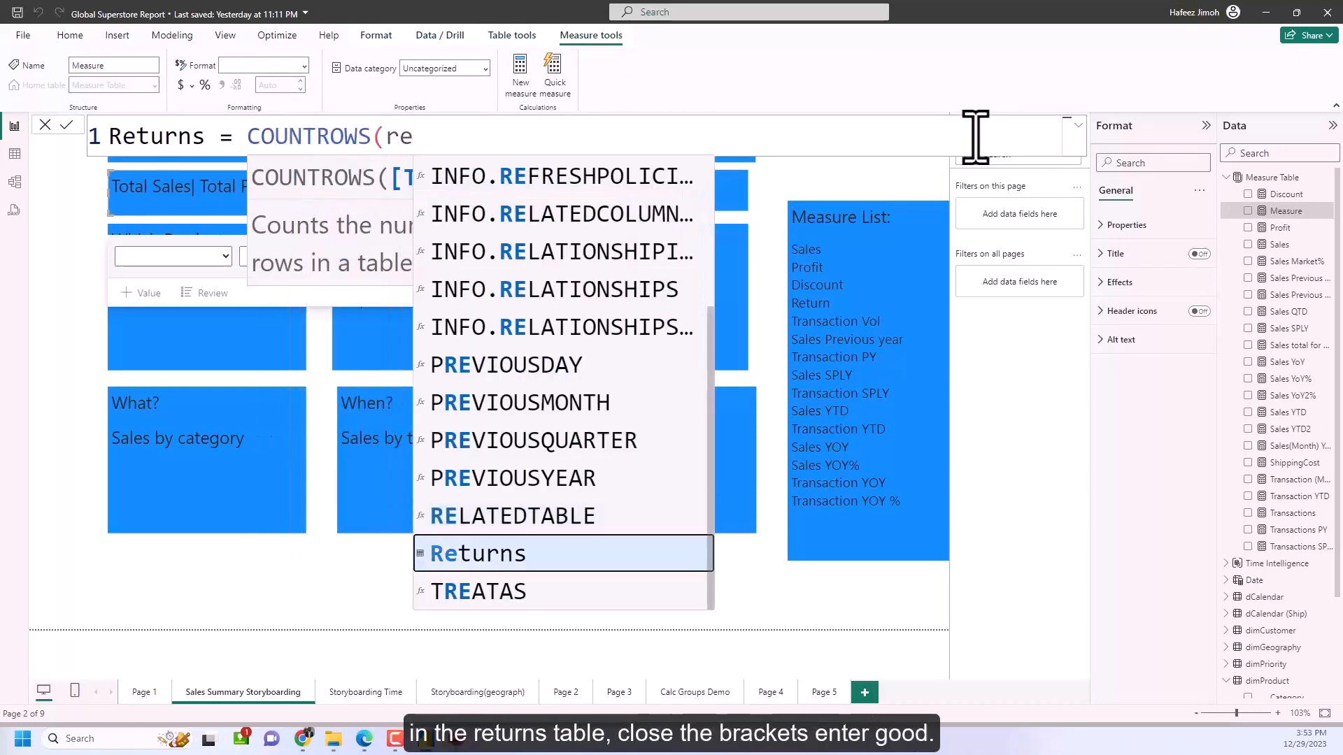
{"action": "key", "text": "Tab"}
{"action": "type", "text": ")"}
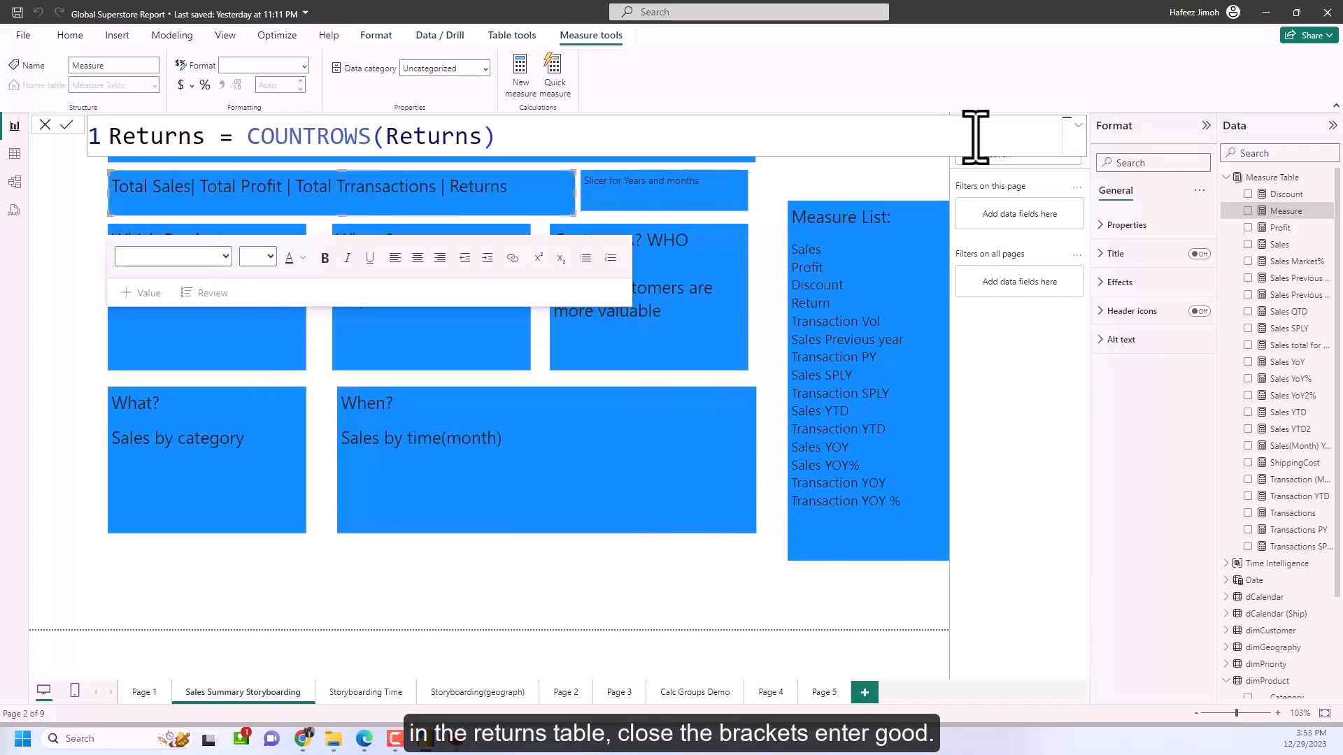
{"action": "key", "text": "Return"}
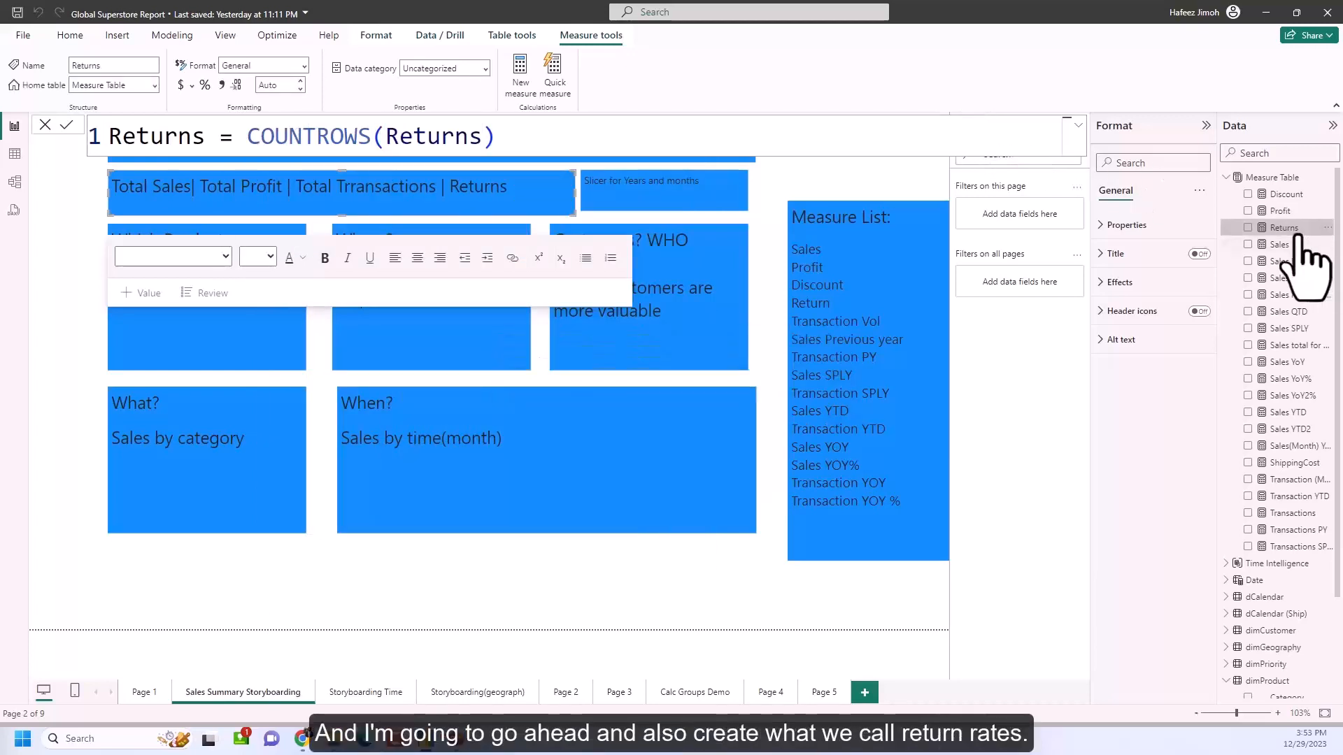
Step: Create the measure Return Rate = DIVIDE([Returns],[Transactions]) in the Measure Table
{"action": "right_click", "coordinate": [1295, 229]}
{"action": "left_click", "coordinate": [1268, 275]}
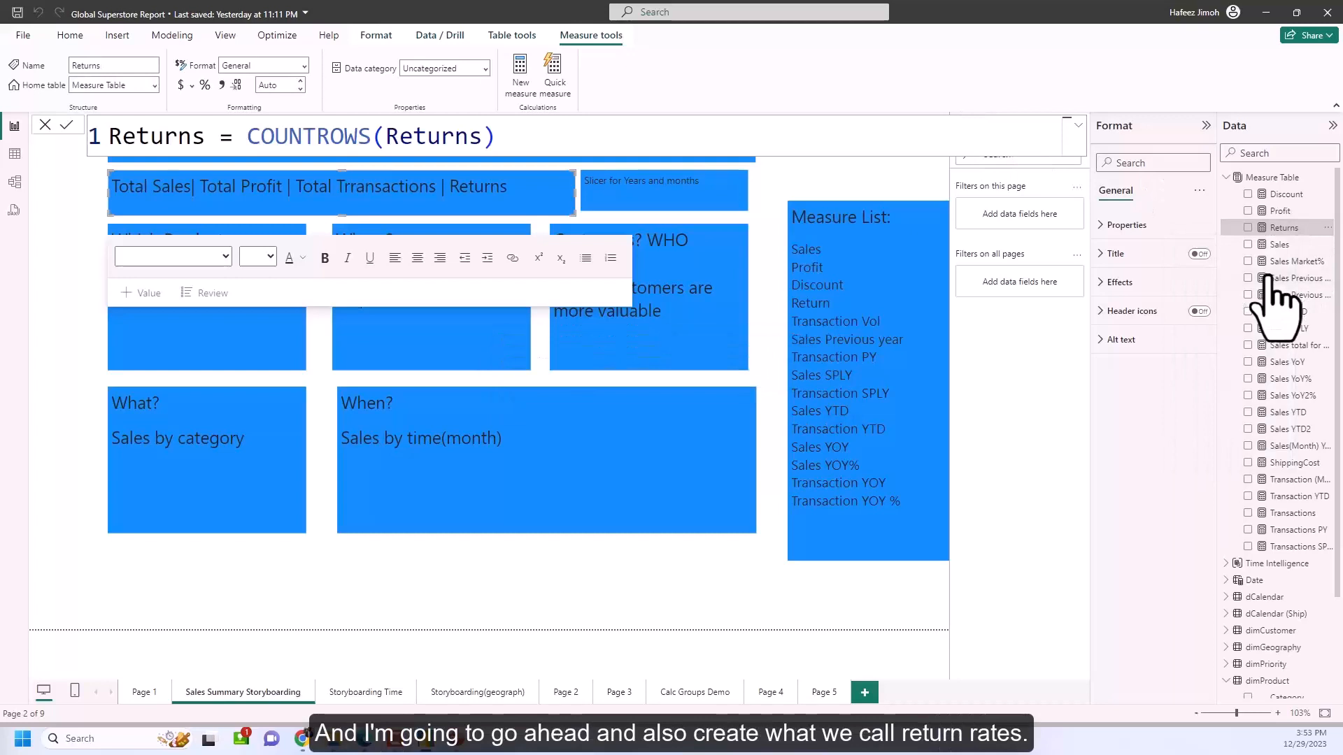
{"action": "type", "text": "Return Rate"}
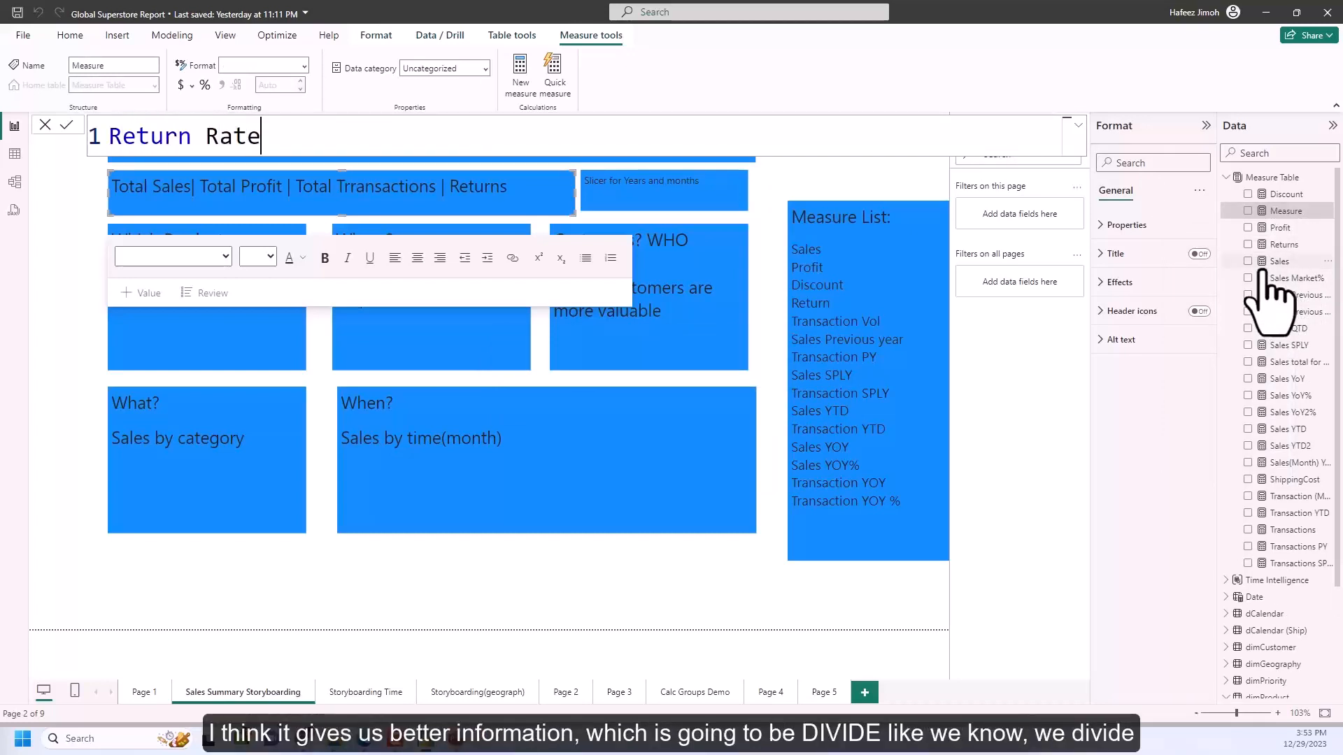
{"action": "type", "text": " = dib"}
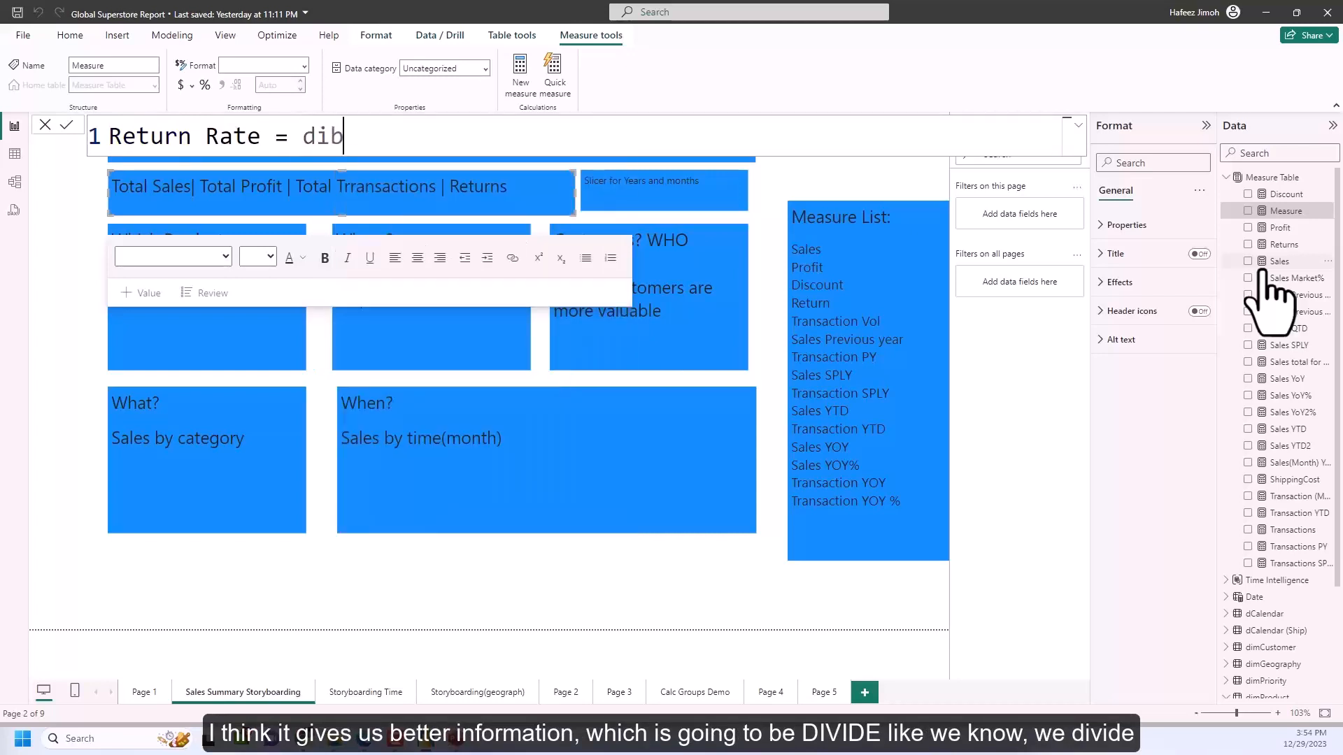
{"action": "key", "text": "BackSpace"}
{"action": "type", "text": "vi"}
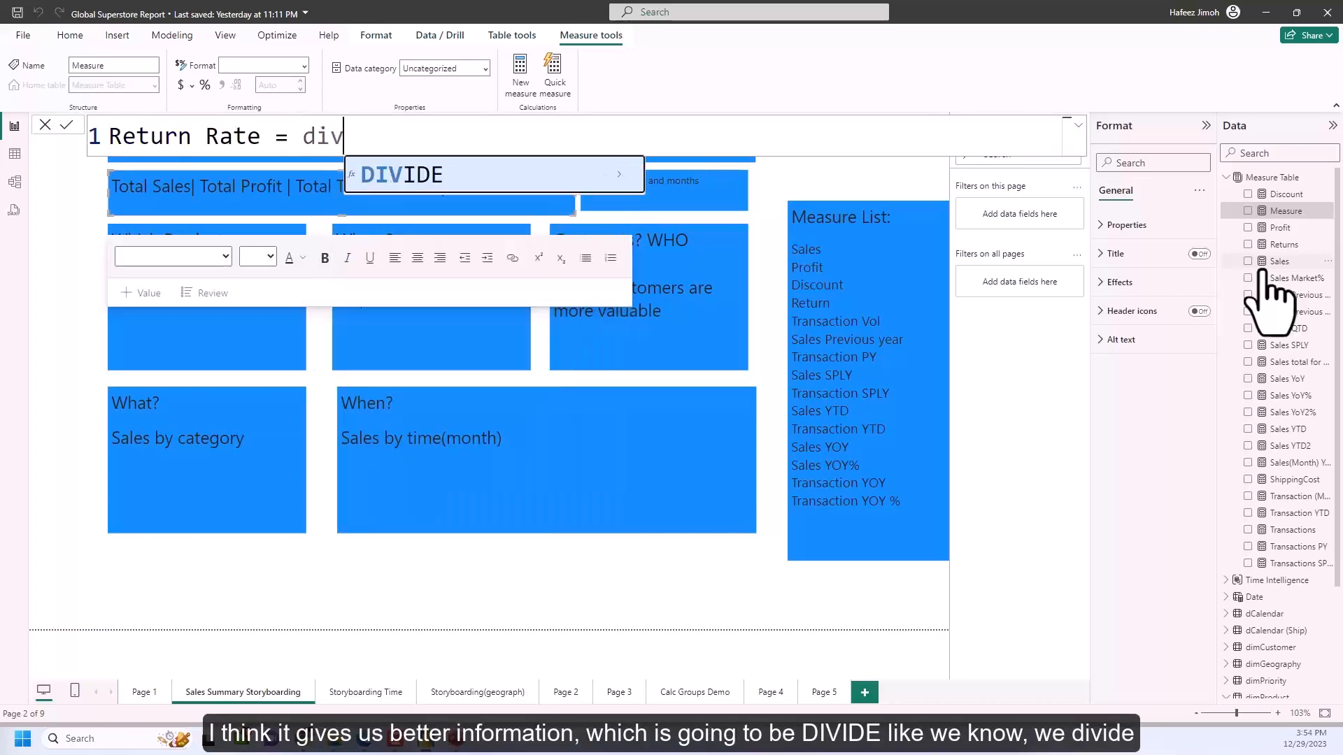
{"action": "key", "text": "Tab"}
{"action": "type", "text": "[re"}
{"action": "key", "text": "BackSpace"}
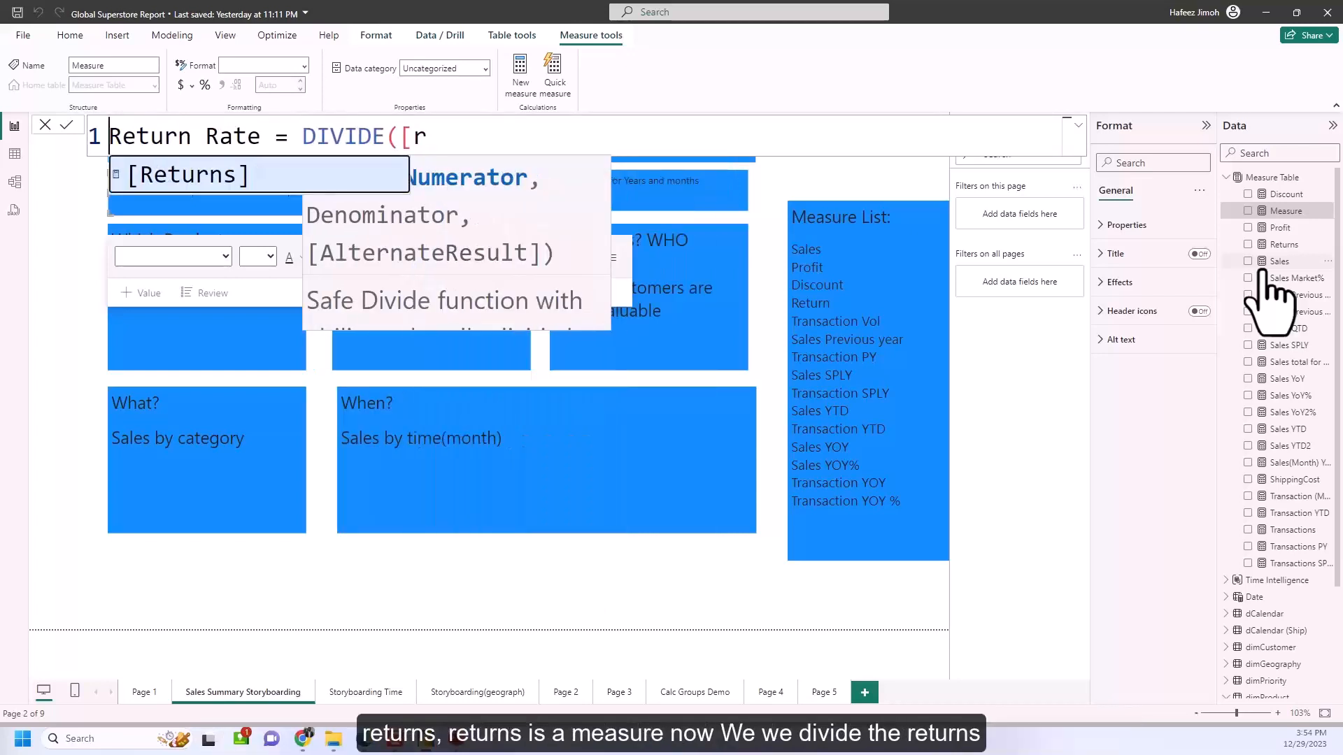
{"action": "type", "text": "e"}
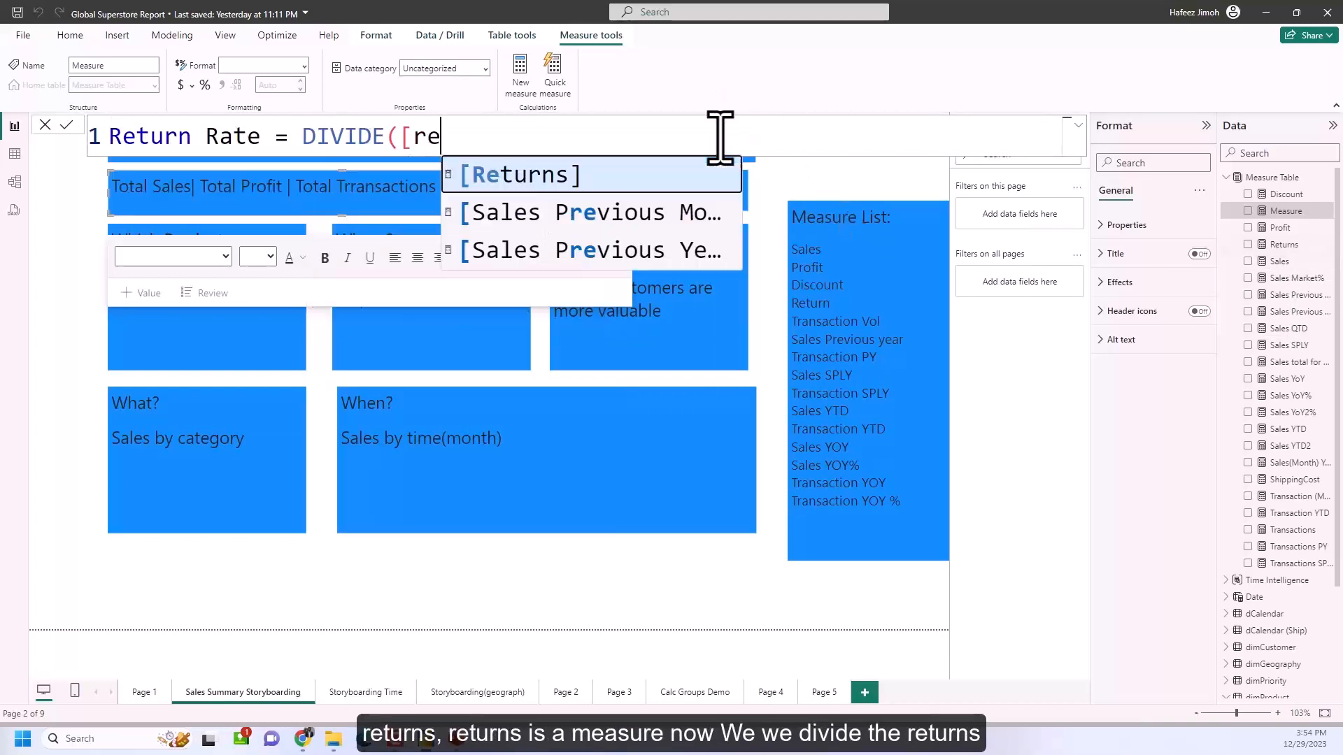
{"action": "key", "text": "Tab"}
{"action": "type", "text": ","}
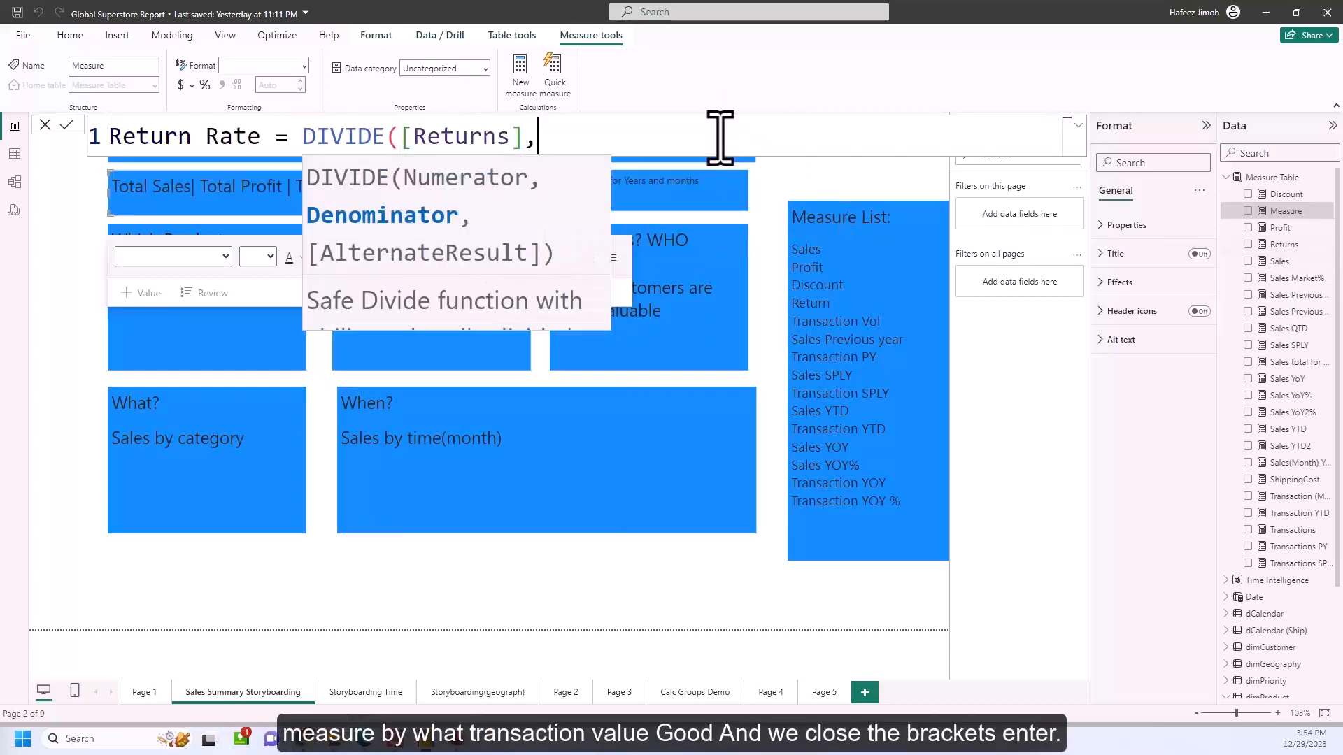
{"action": "type", "text": "[Transactions])"}
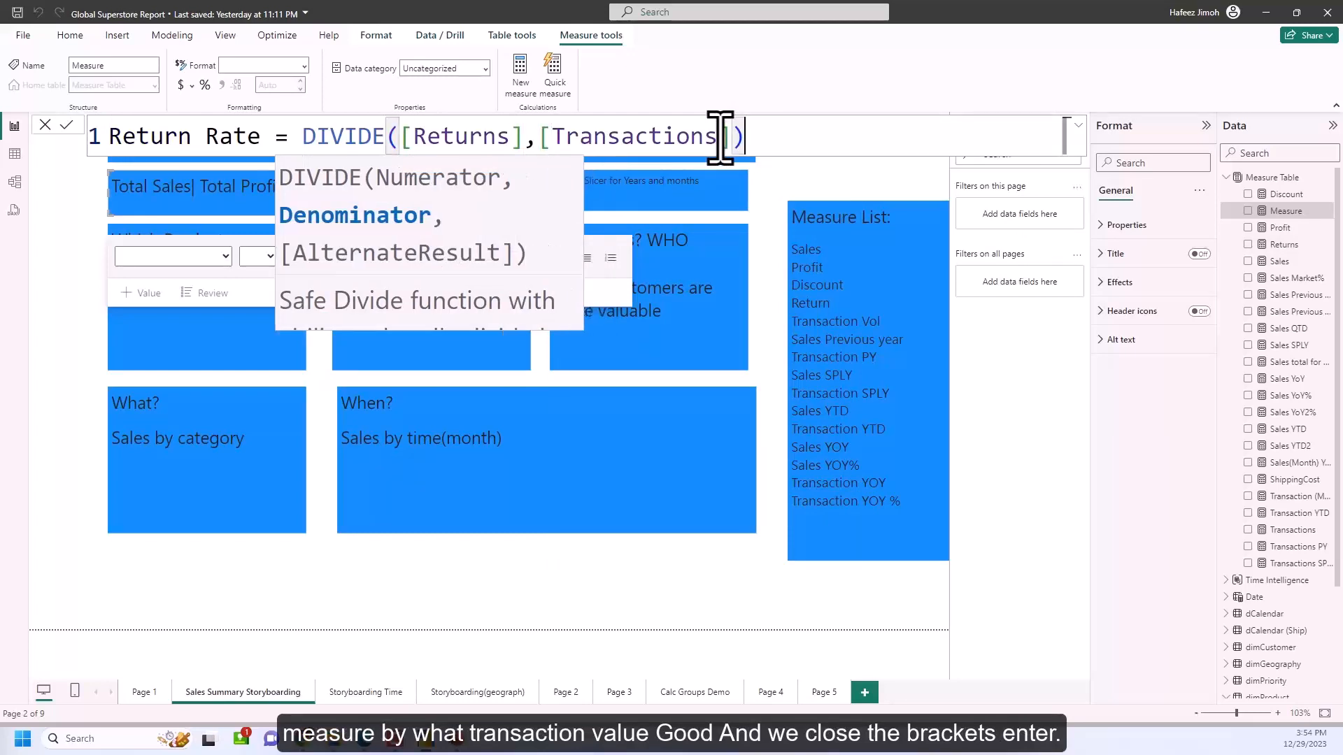
{"action": "key", "text": "Return"}
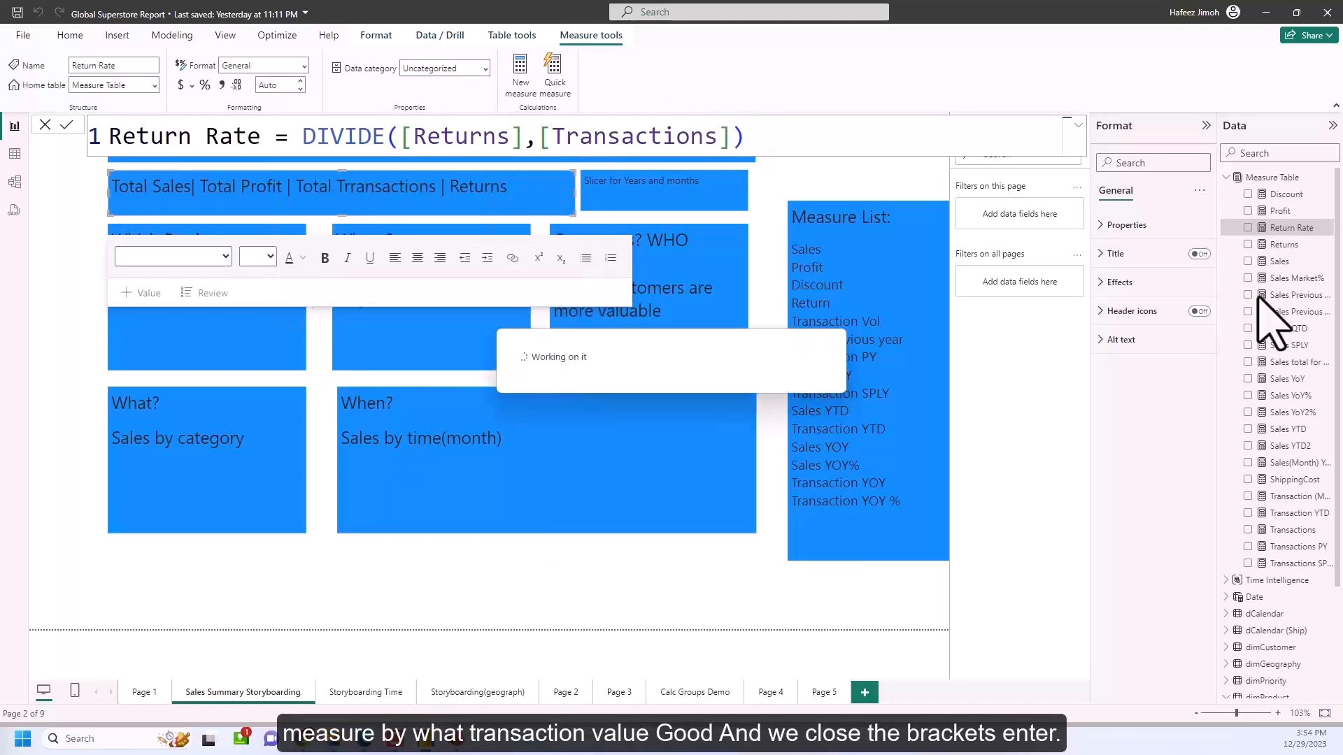
Step: Rename Page 5 as "Sales Summary" and add the Return Rate measure to its card visual
{"action": "left_click", "coordinate": [820, 692]}
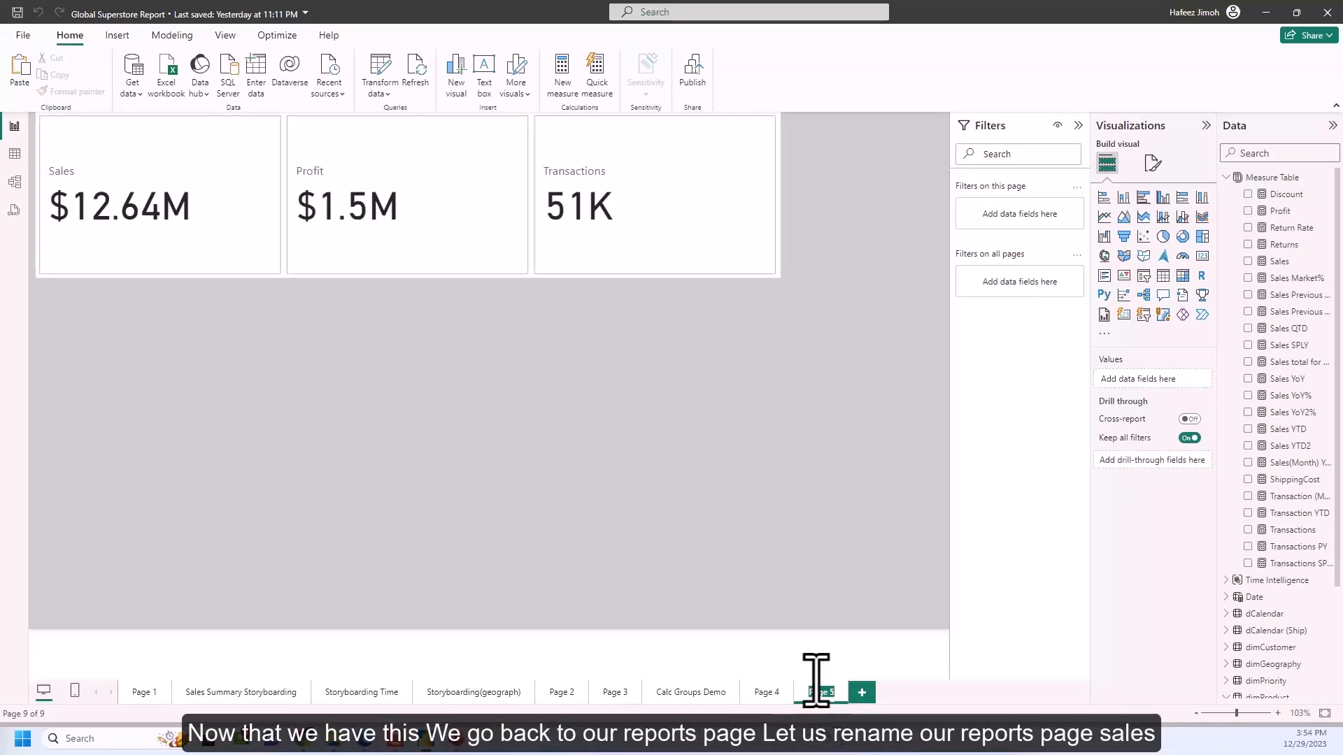
{"action": "key", "text": "Return"}
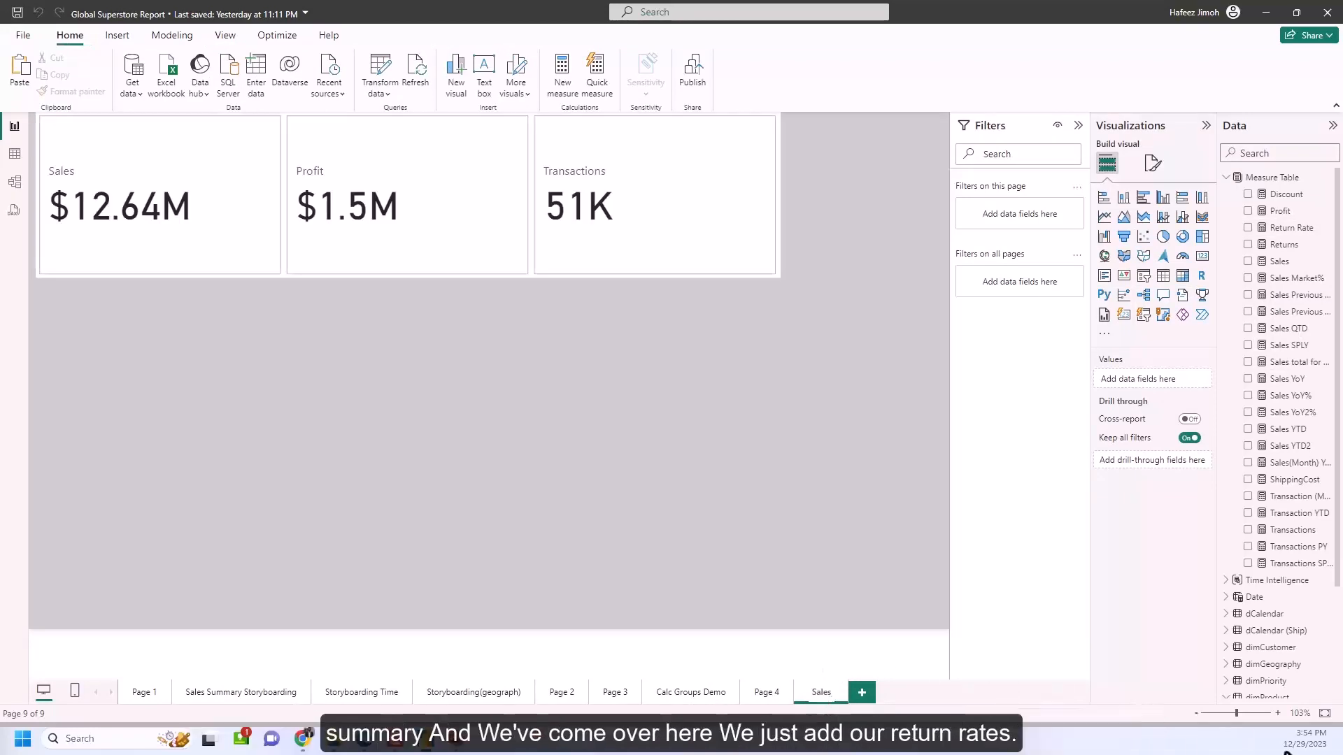
{"action": "left_click", "coordinate": [753, 266]}
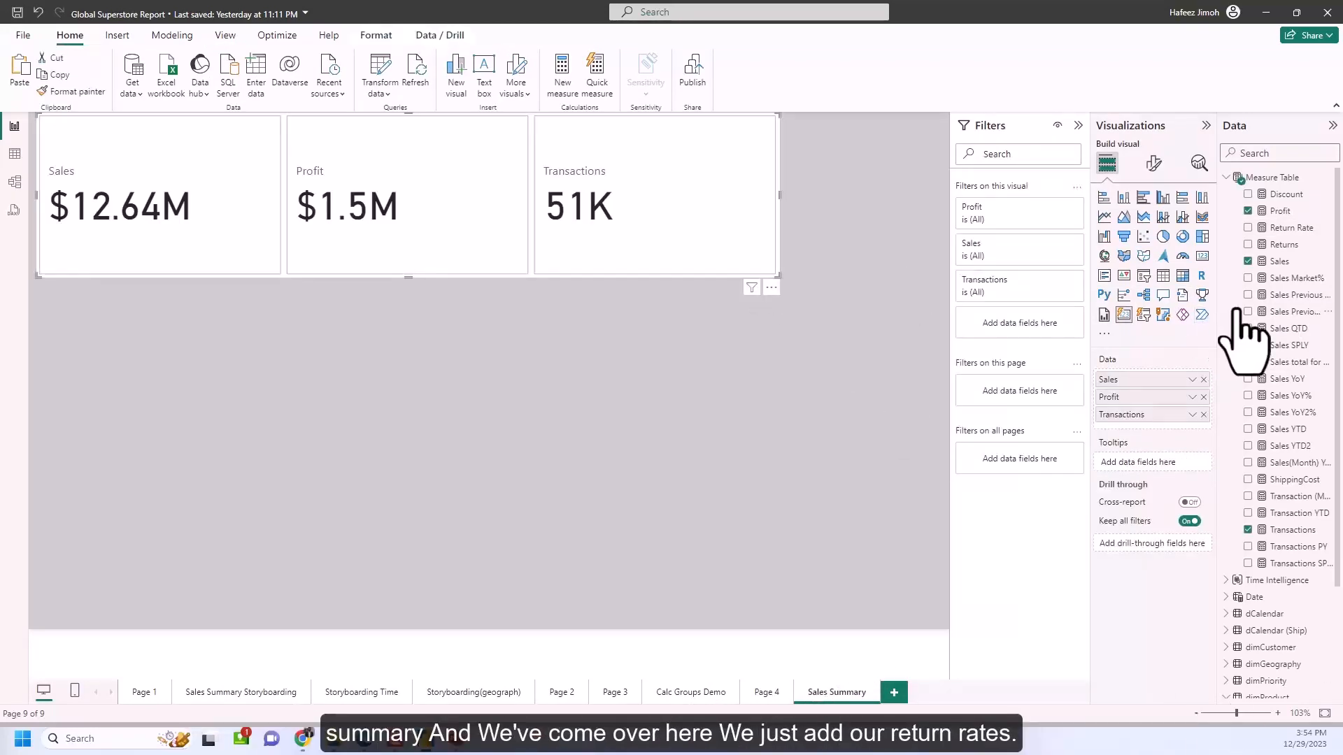
{"action": "left_click", "coordinate": [1252, 228]}
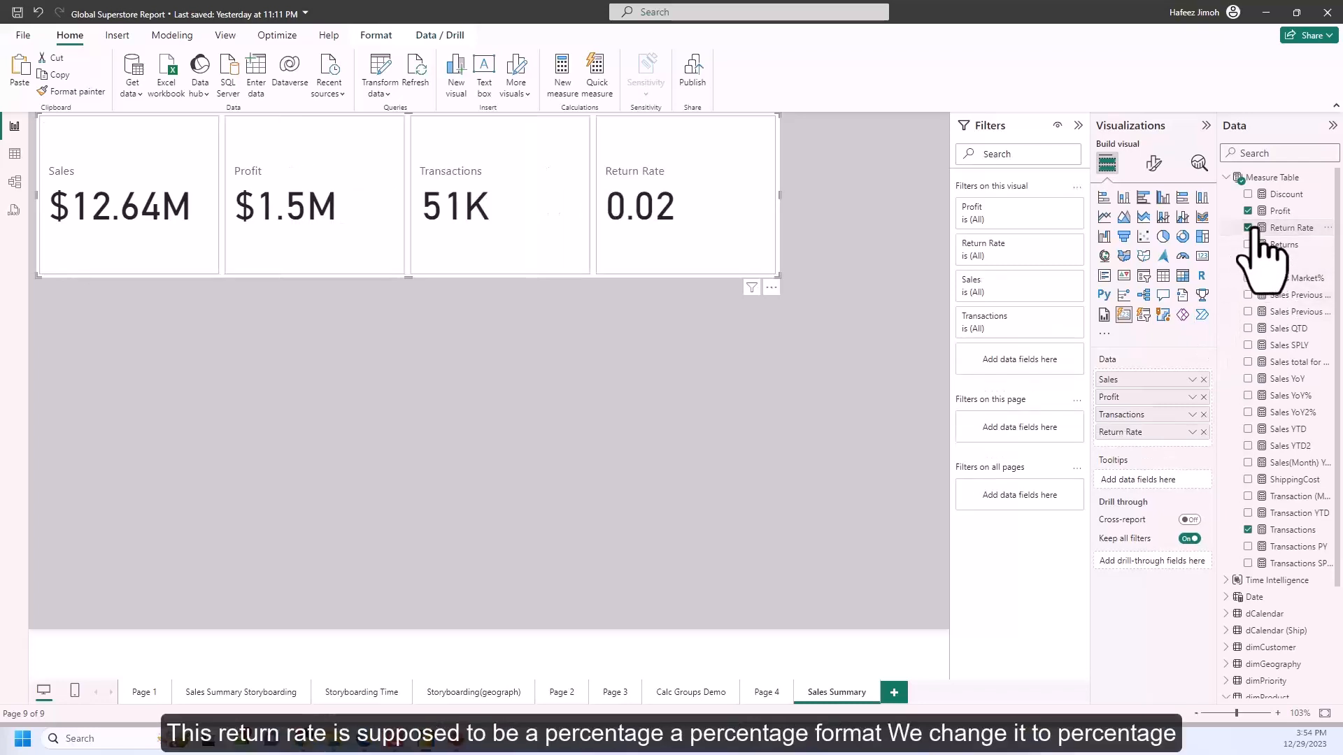
Step: Format the Return Rate measure as a percentage and move the card visual down toward the middle of the page
{"action": "left_click", "coordinate": [1287, 227]}
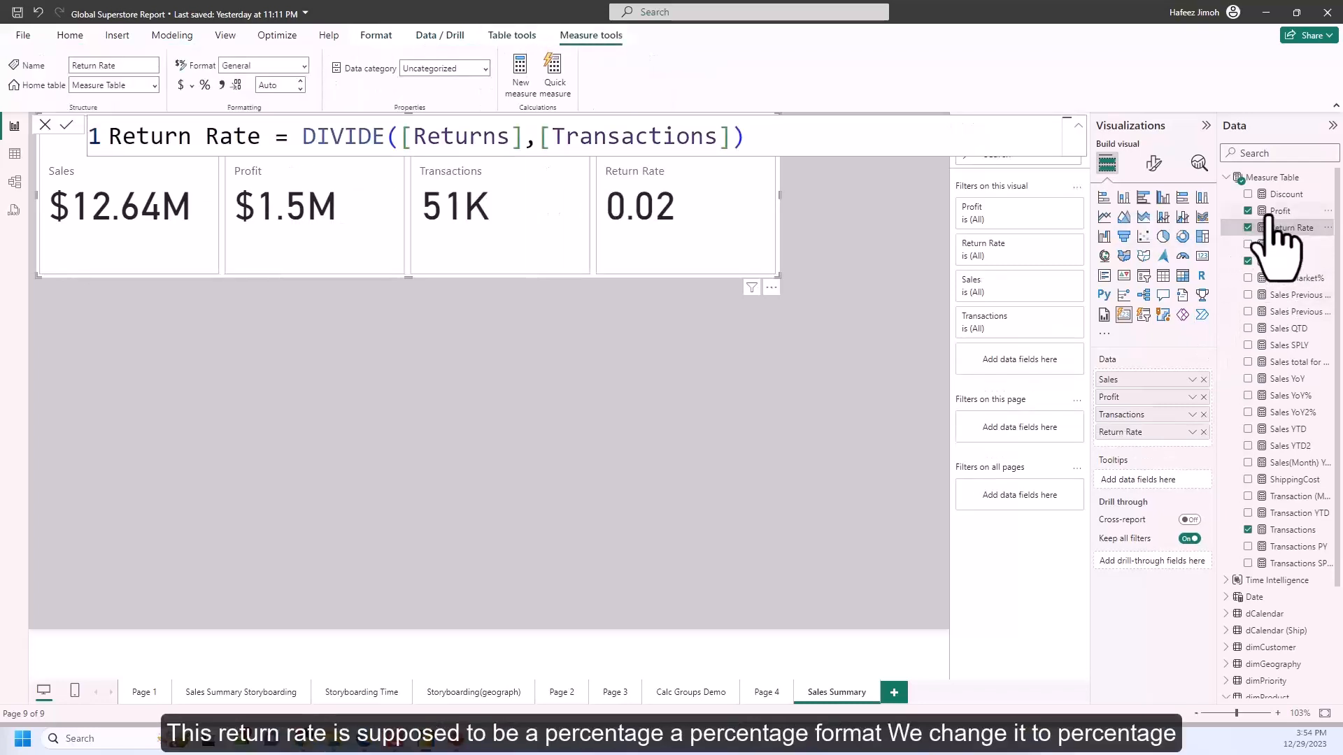
{"action": "left_click", "coordinate": [204, 85]}
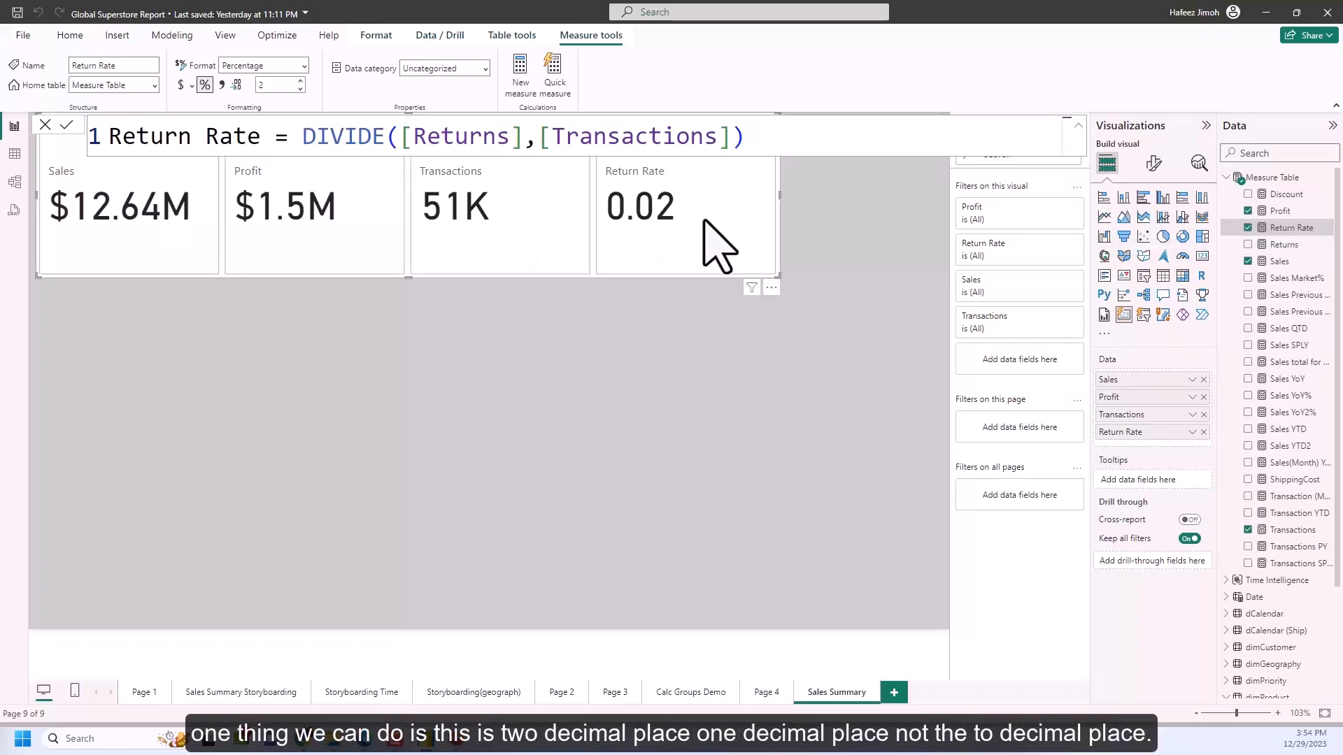
{"action": "left_click_drag", "start_coordinate": [771, 275], "coordinate": [860, 423]}
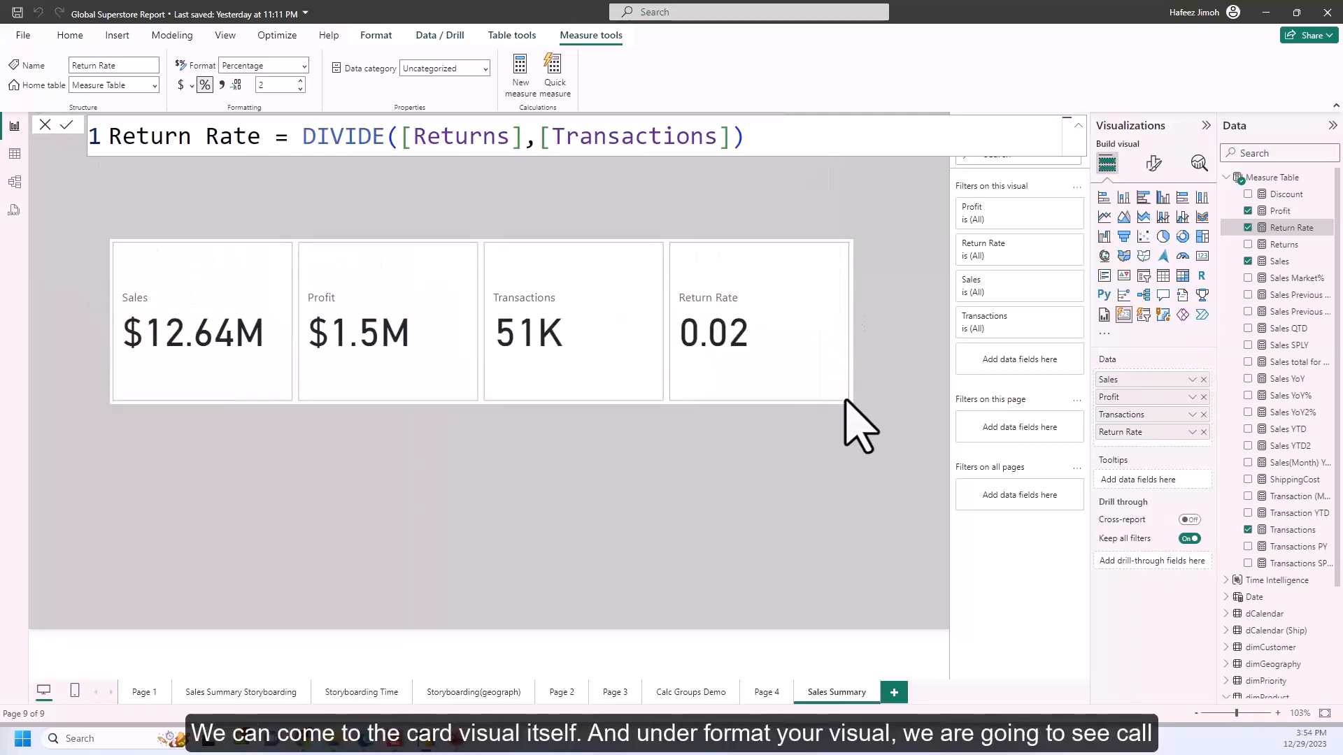
Step: Try 1 decimal place for the card visual's callout values and settle on 2
{"action": "left_click", "coordinate": [1153, 166]}
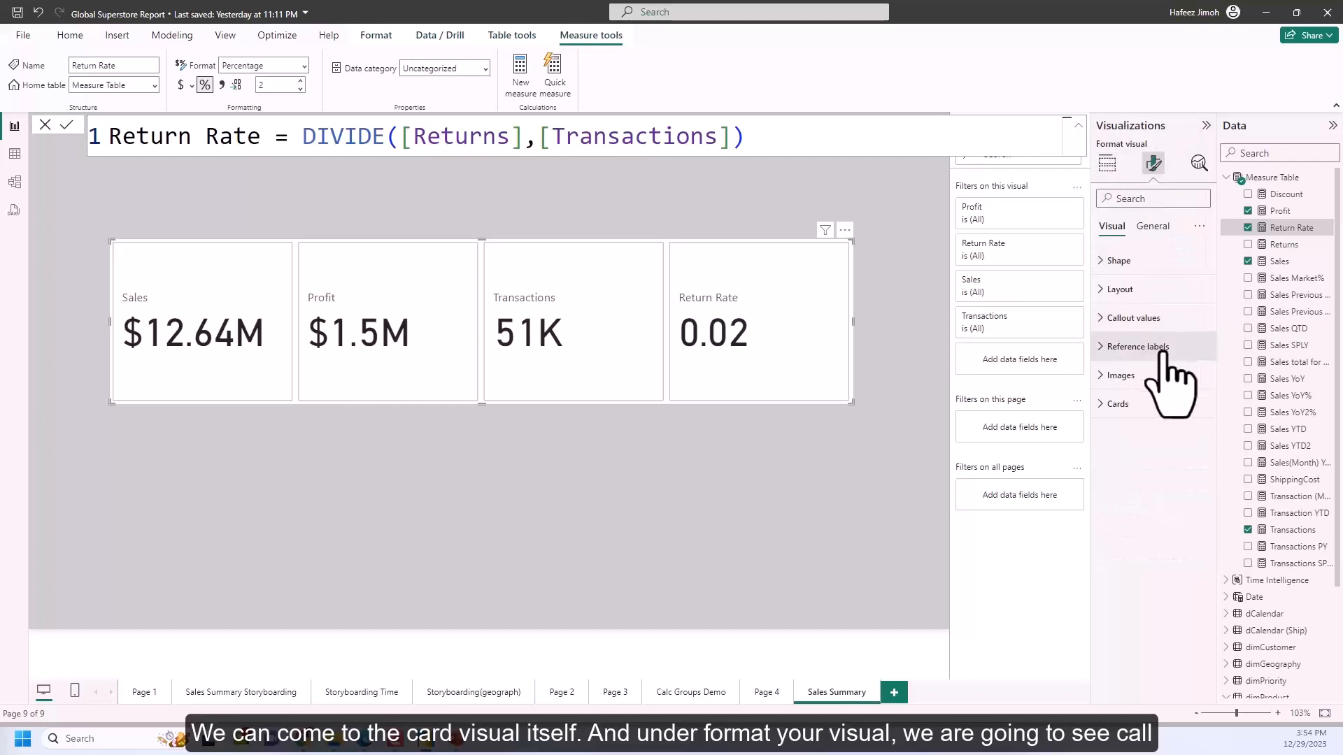
{"action": "left_click", "coordinate": [1151, 326]}
{"action": "scroll", "coordinate": [1182, 462], "scroll_direction": "down", "scroll_amount": 5}
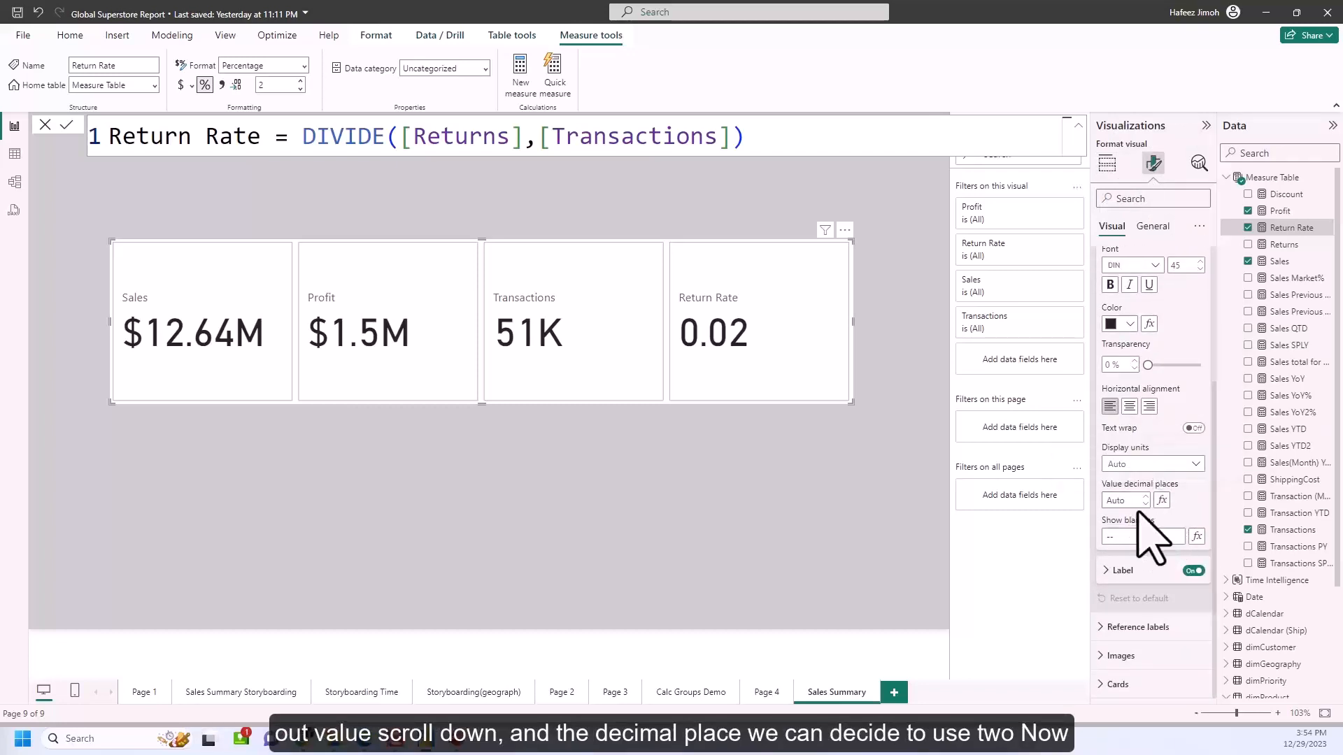
{"action": "left_click", "coordinate": [1140, 501]}
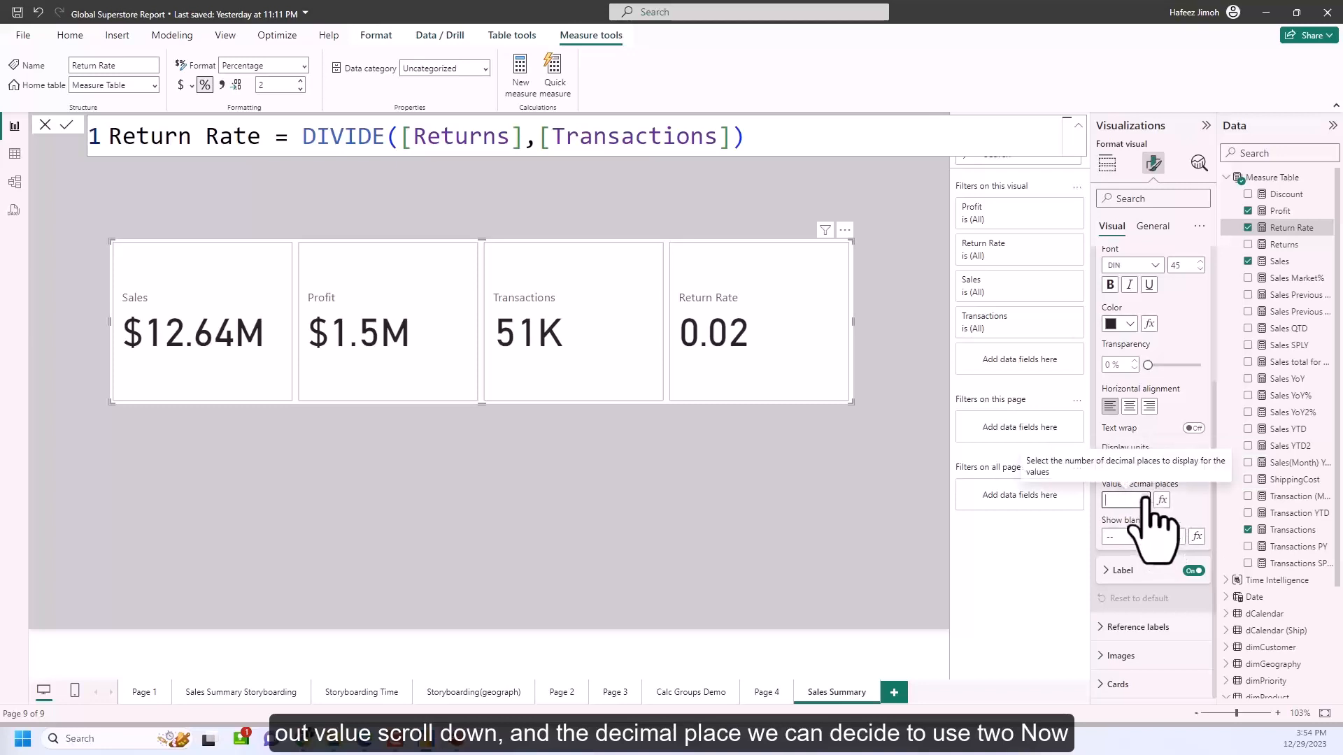
{"action": "type", "text": "1"}
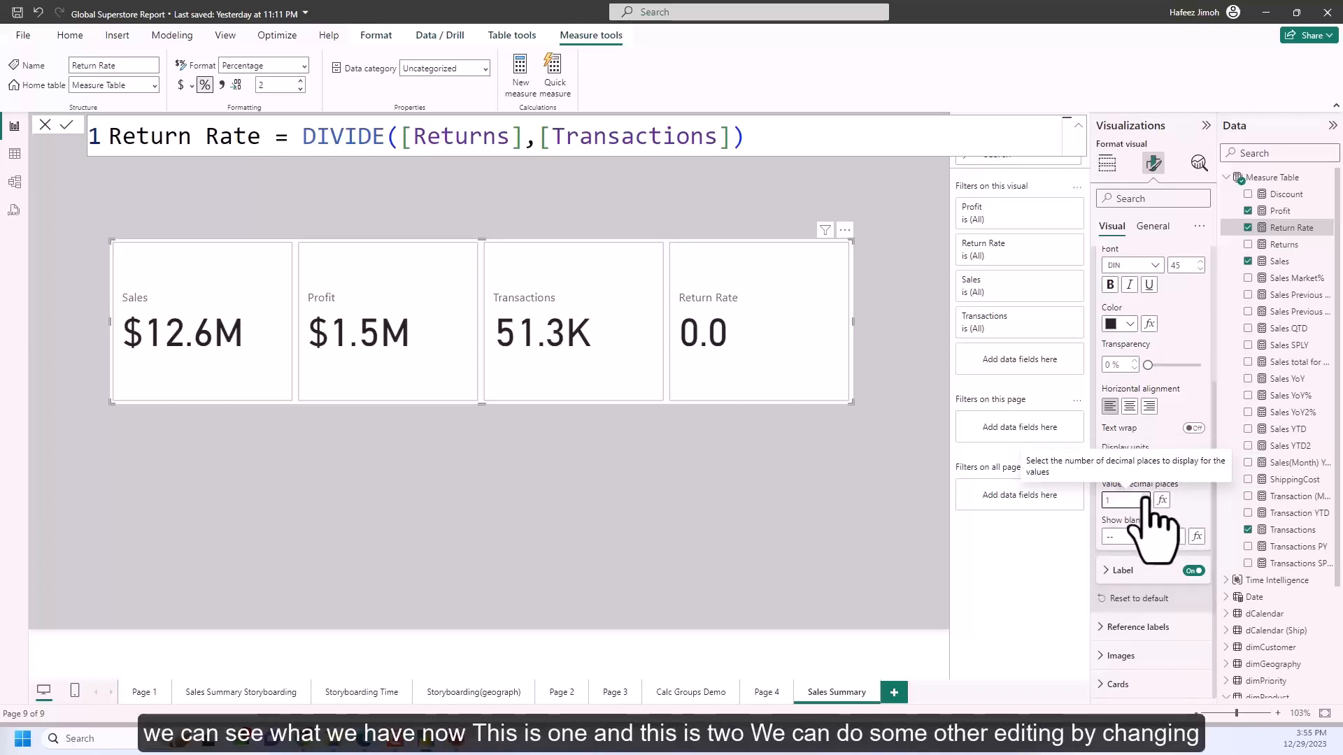
{"action": "key", "text": "BackSpace"}
{"action": "type", "text": "2"}
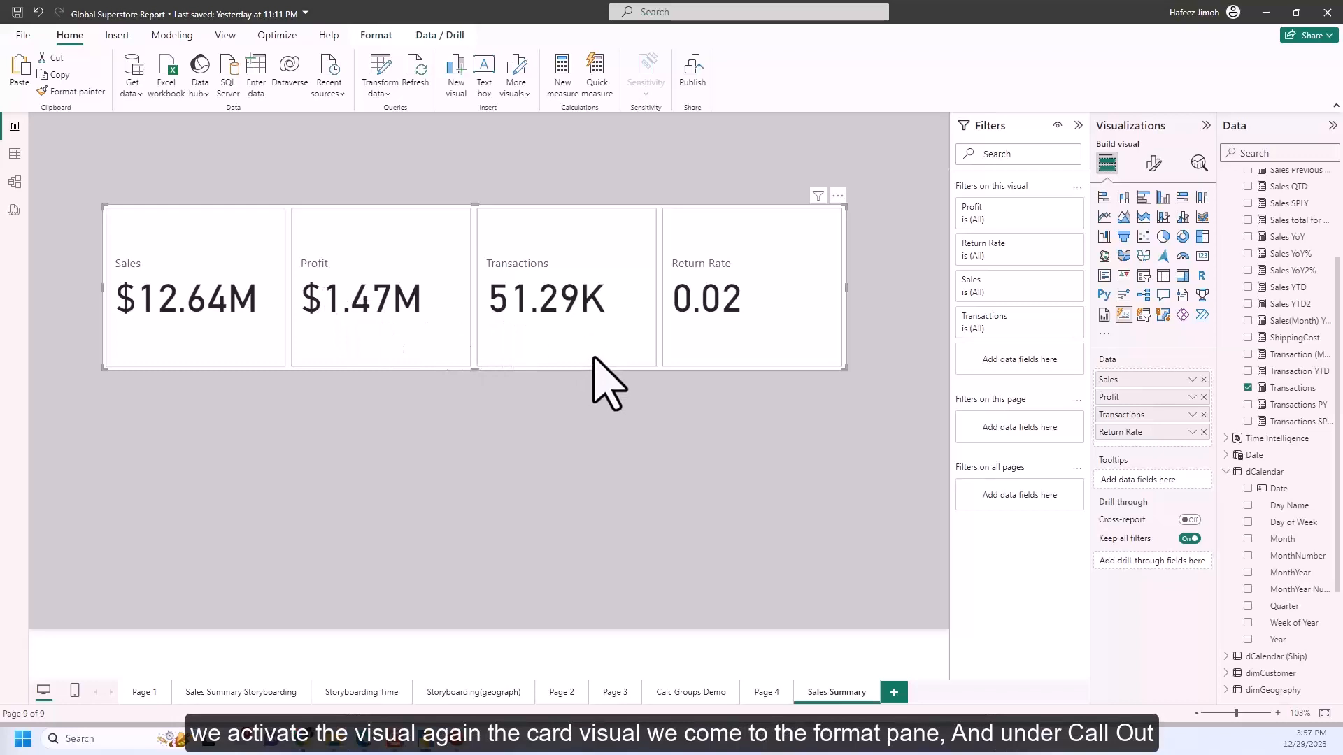
Step: Set the font size of the card visual's callout values to 20
{"action": "left_click", "coordinate": [1154, 163]}
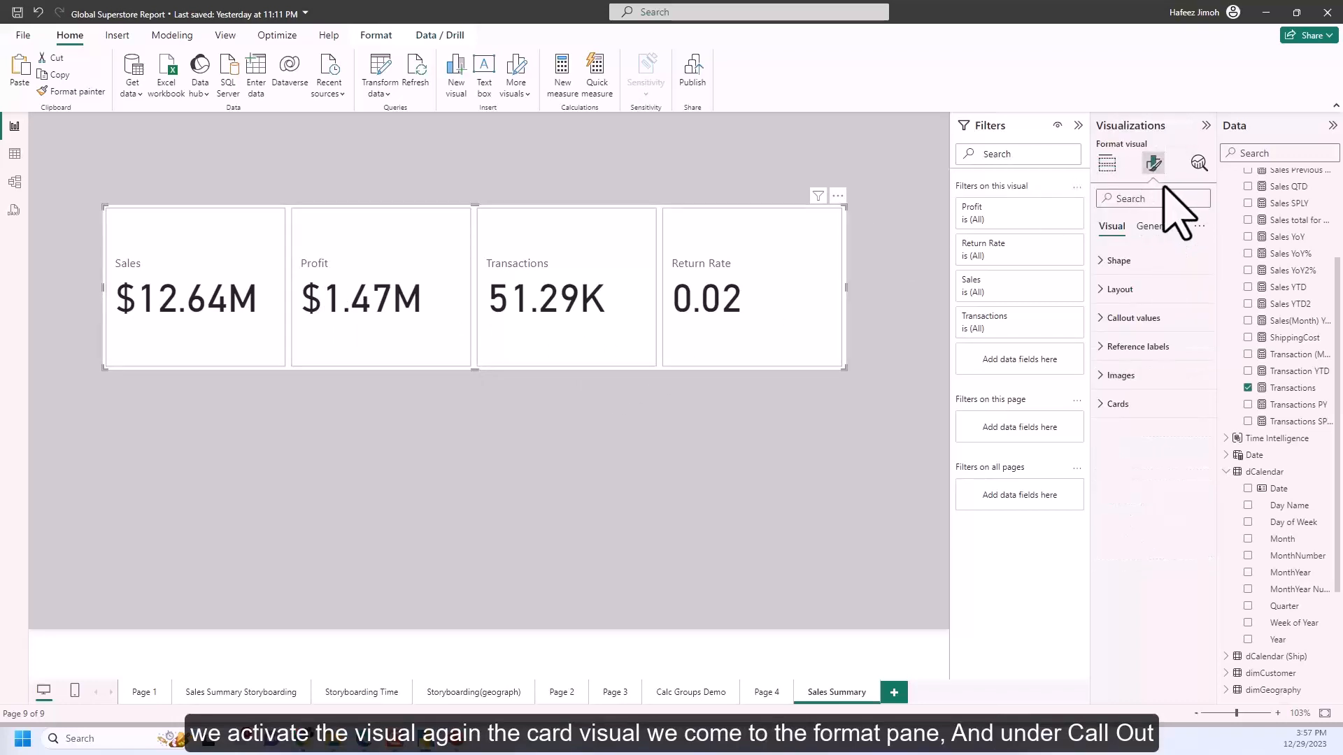
{"action": "left_click", "coordinate": [1152, 319]}
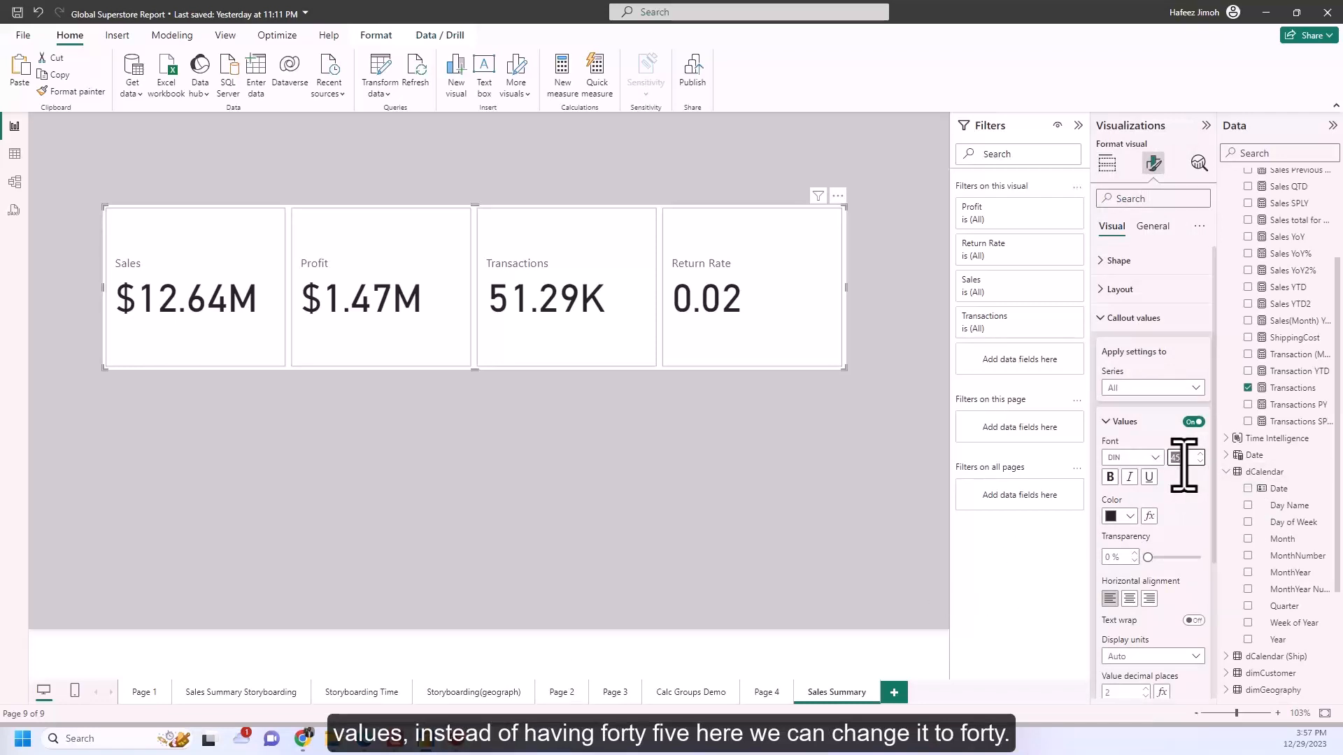
{"action": "type", "text": "20"}
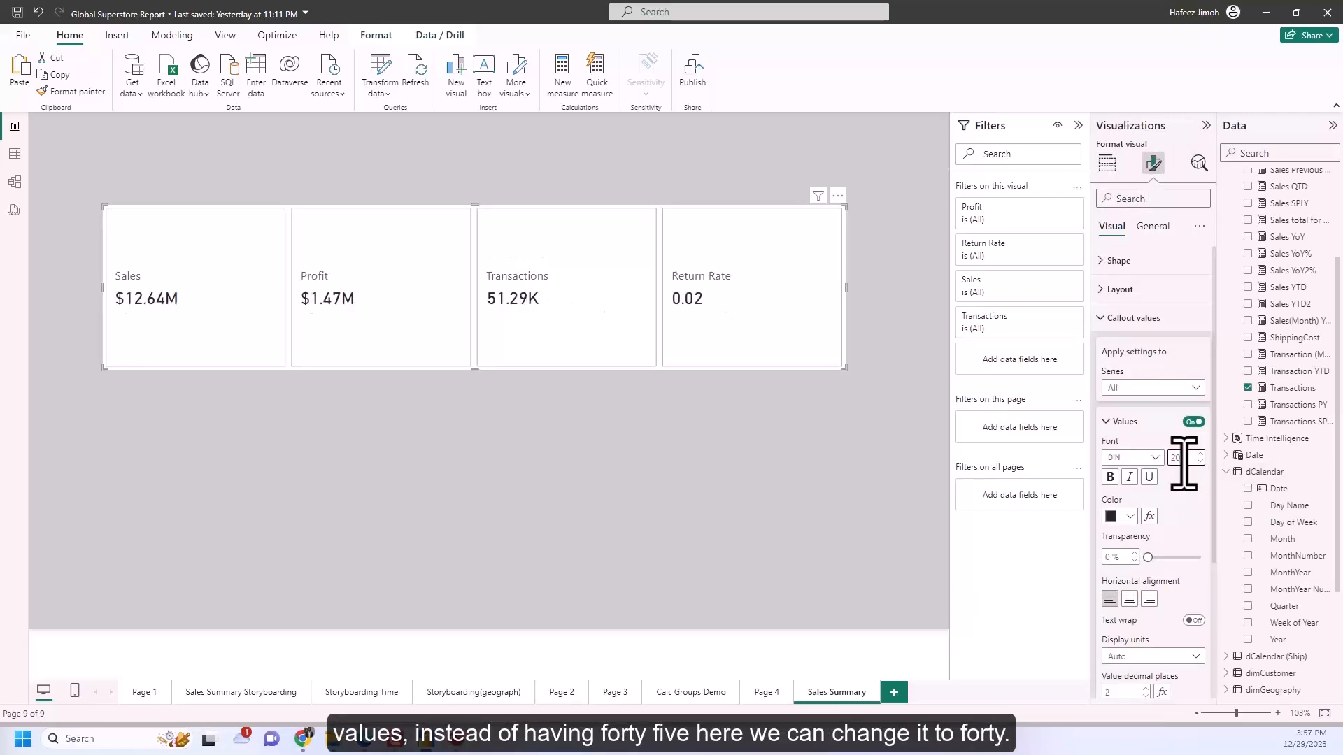
Step: Try Heading 2 for the callout labels of the card visual and return them to Heading 4
{"action": "scroll", "coordinate": [1194, 517], "scroll_direction": "down", "scroll_amount": 3}
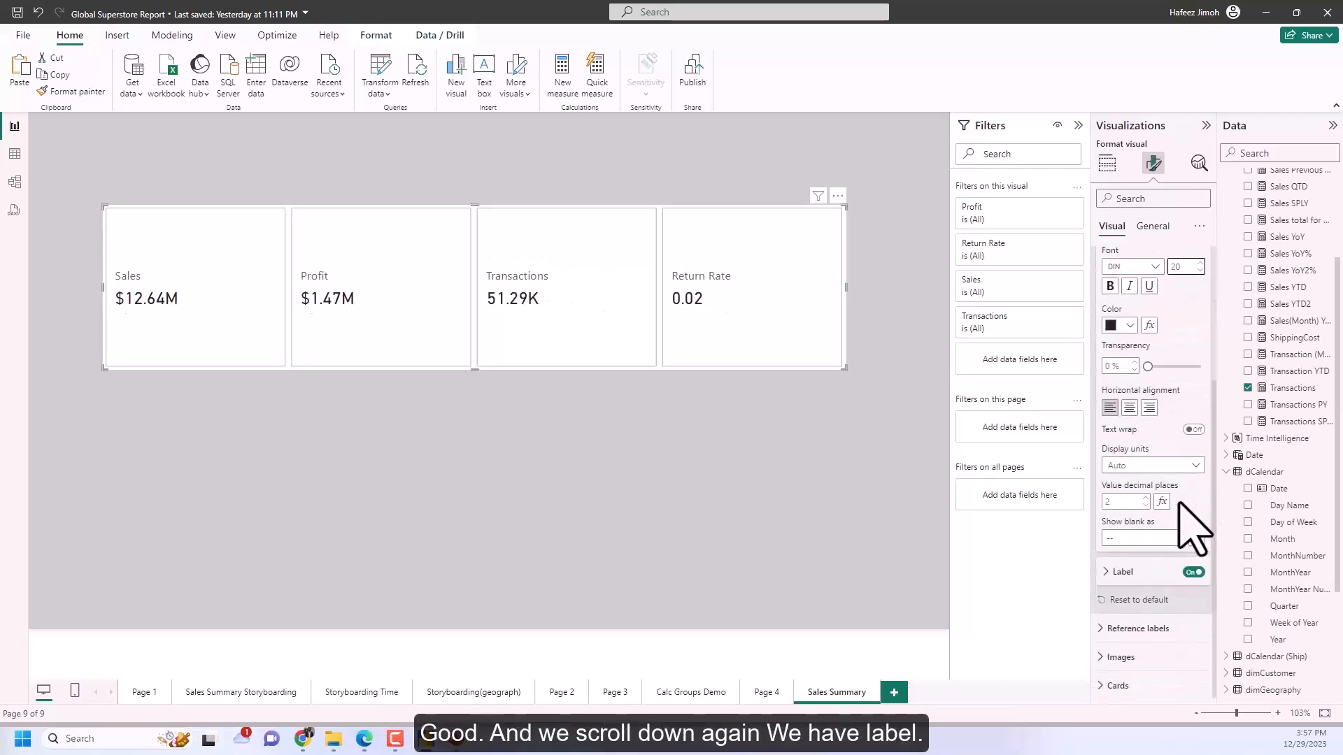
{"action": "left_click", "coordinate": [1131, 570]}
{"action": "scroll", "coordinate": [1168, 616], "scroll_direction": "down", "scroll_amount": 2}
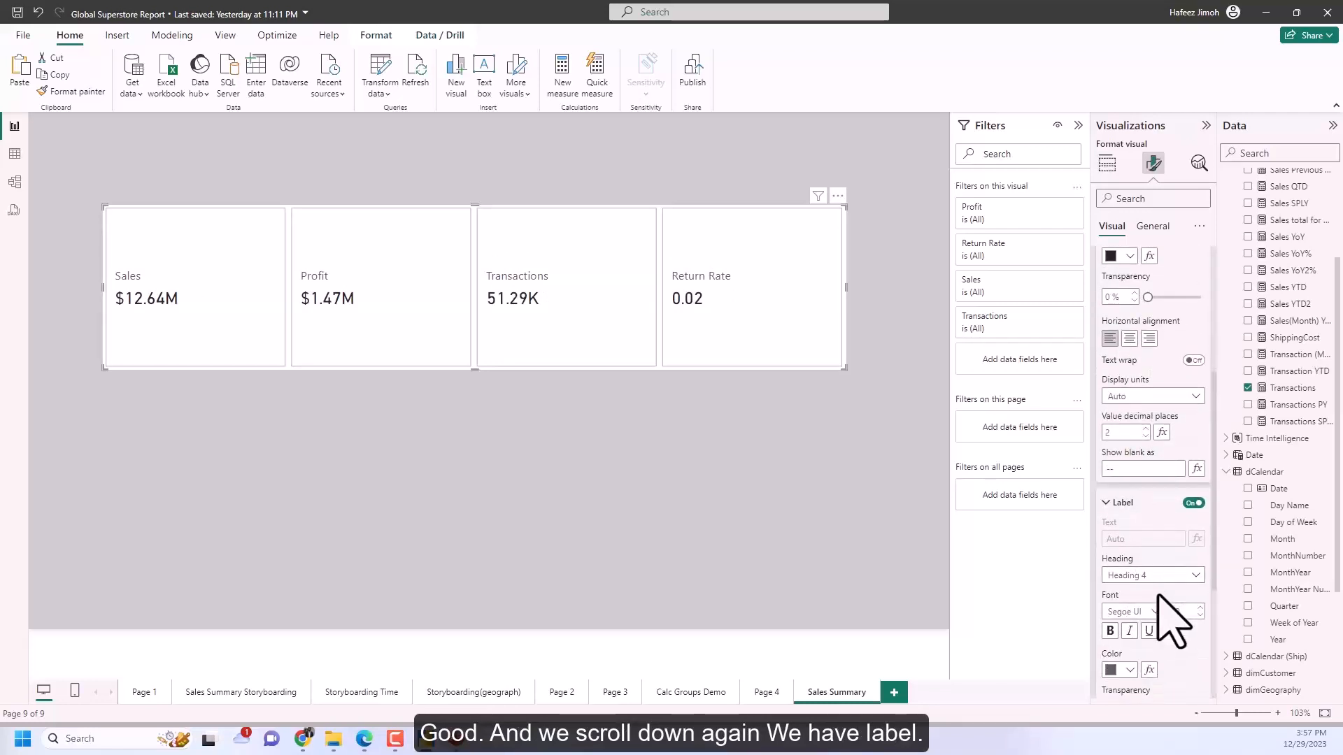
{"action": "left_click", "coordinate": [1186, 507]}
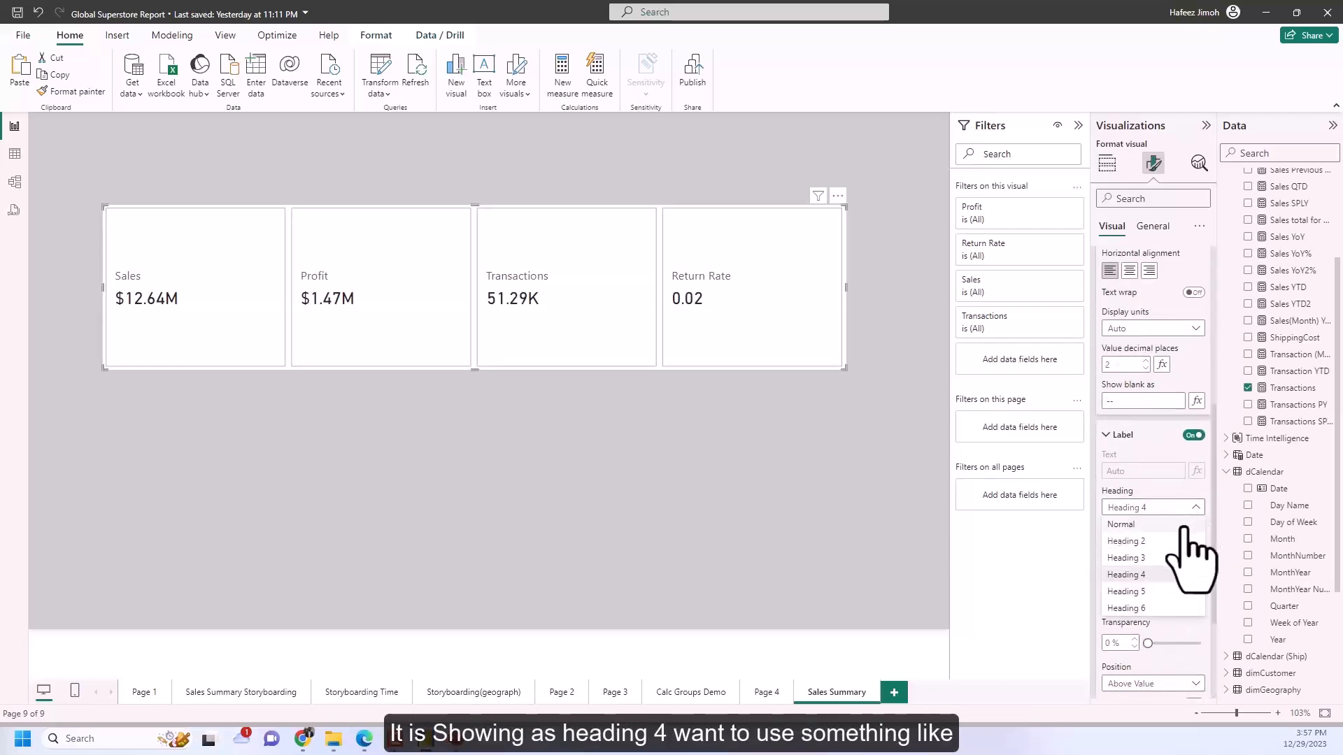
{"action": "left_click", "coordinate": [1182, 526]}
{"action": "left_click", "coordinate": [1187, 510]}
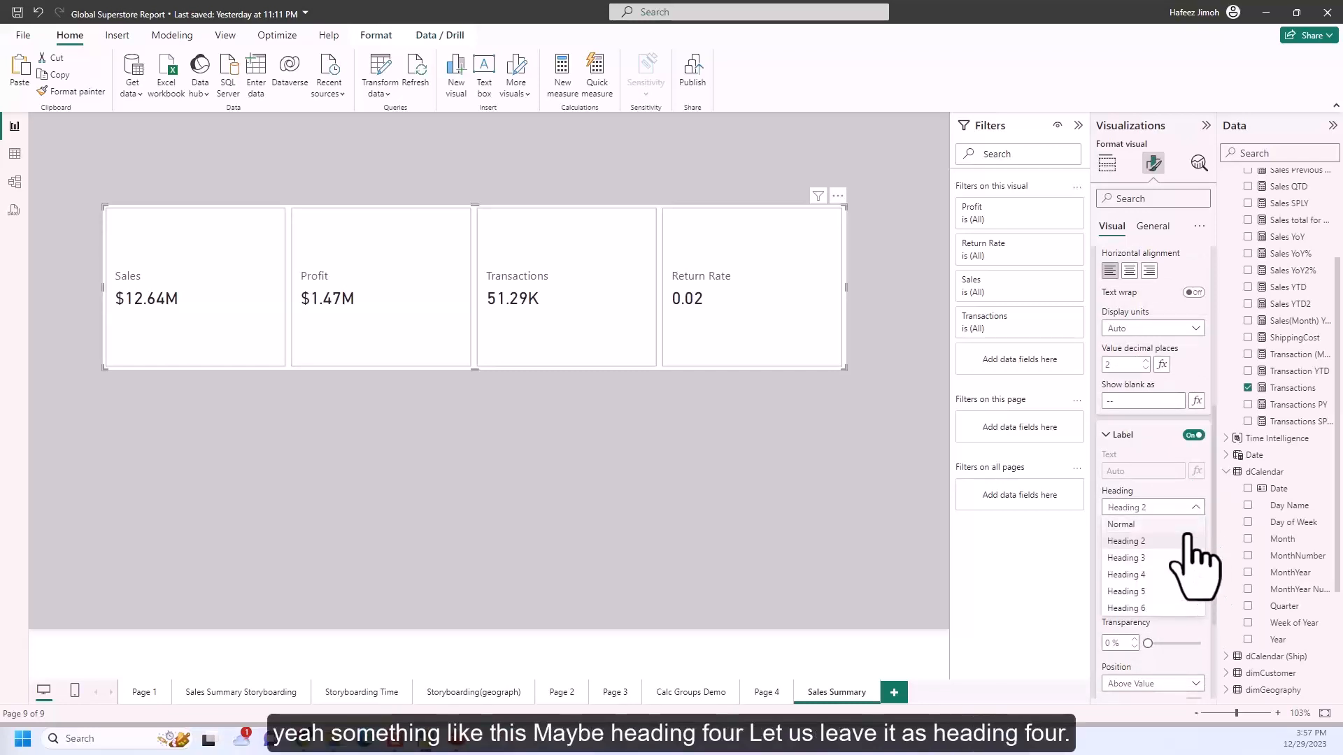
{"action": "left_click", "coordinate": [1175, 574]}
Step: Try placing the callout labels below the values and return their position to Above Value
{"action": "scroll", "coordinate": [1182, 580], "scroll_direction": "down", "scroll_amount": 4}
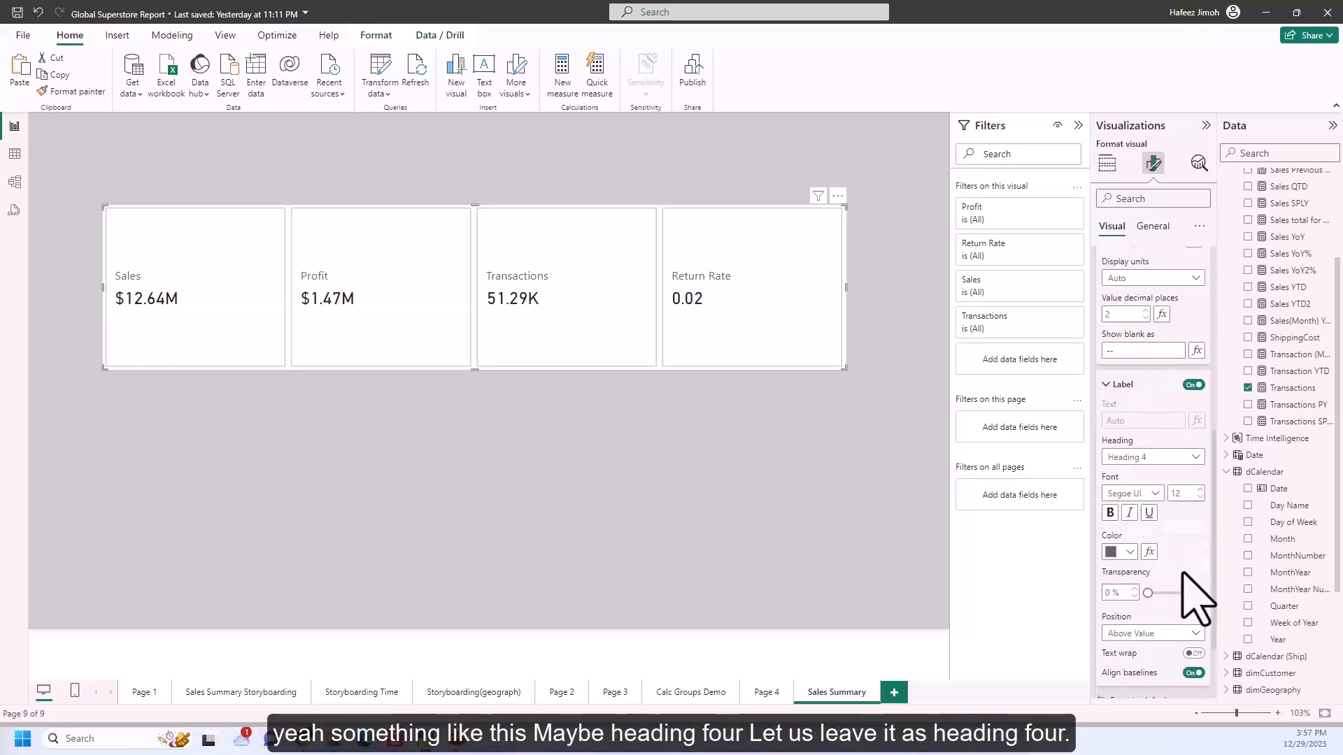
{"action": "scroll", "coordinate": [1182, 572], "scroll_direction": "down", "scroll_amount": 1}
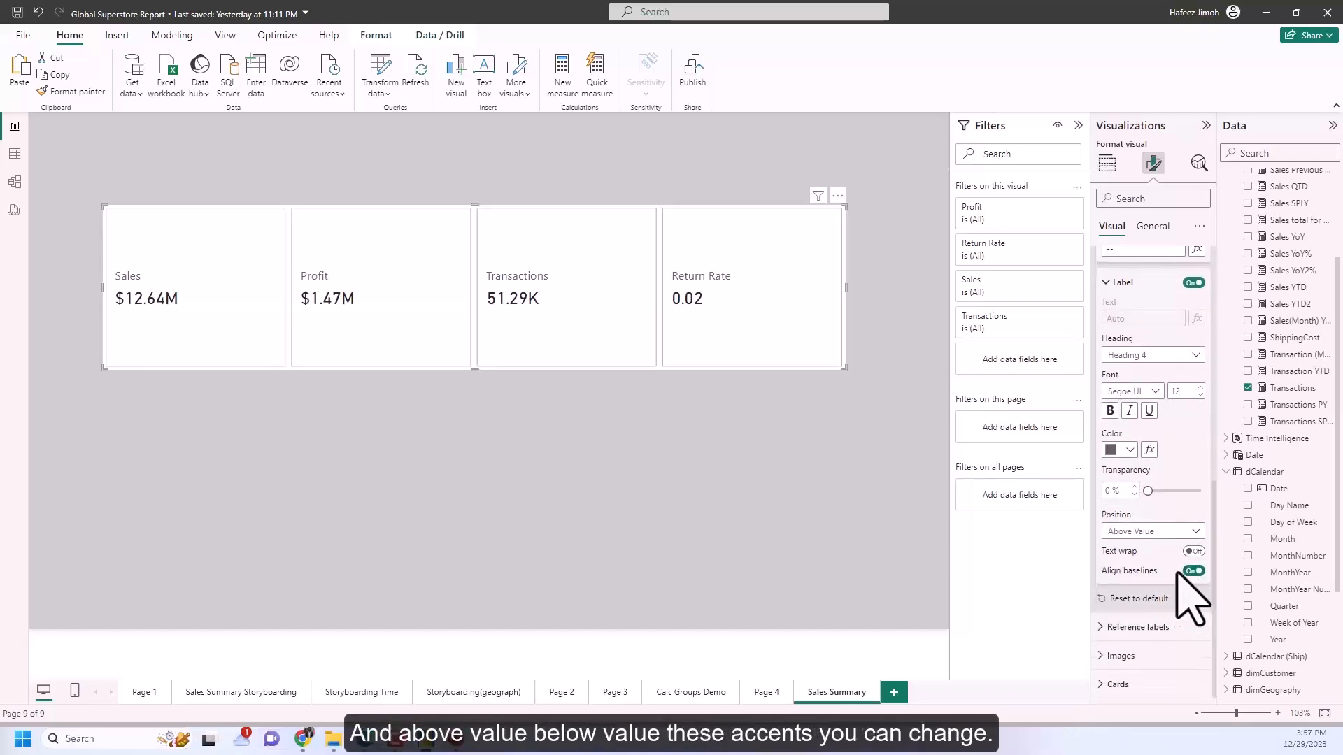
{"action": "left_click", "coordinate": [1178, 549]}
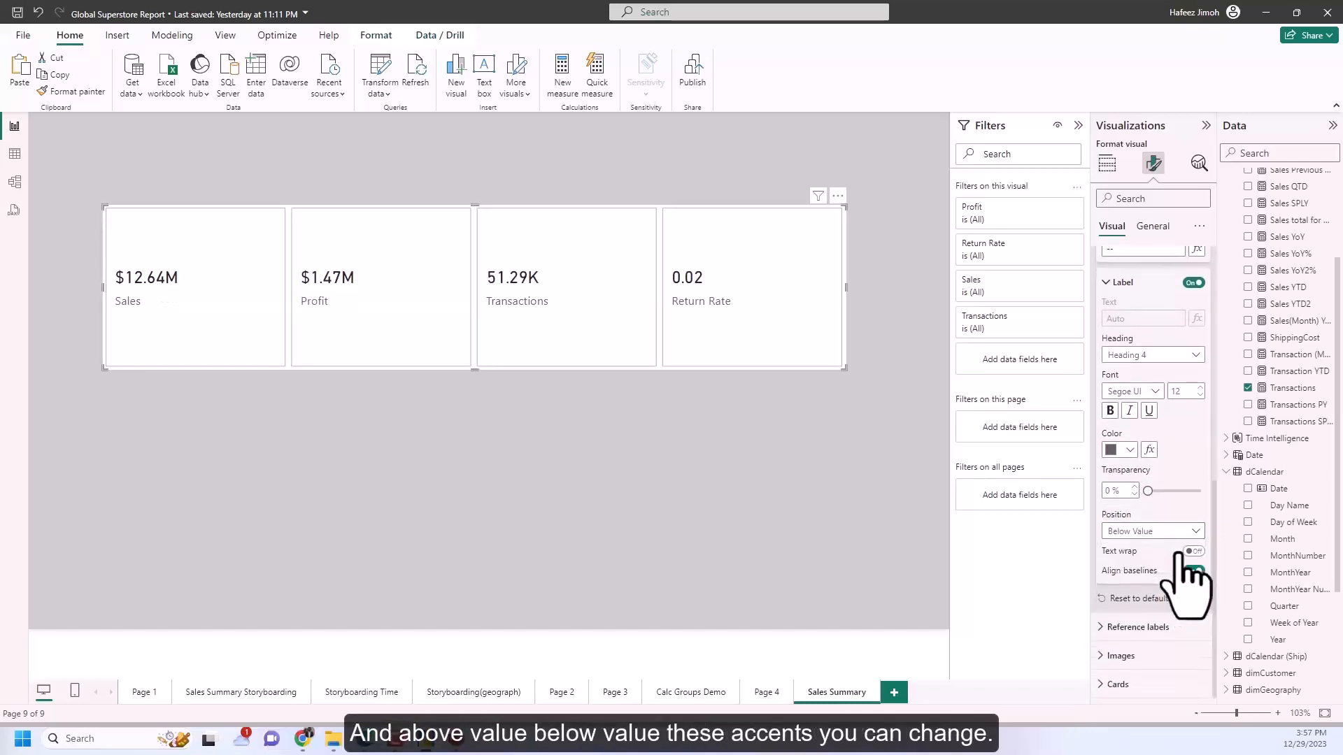
{"action": "left_click", "coordinate": [1189, 535]}
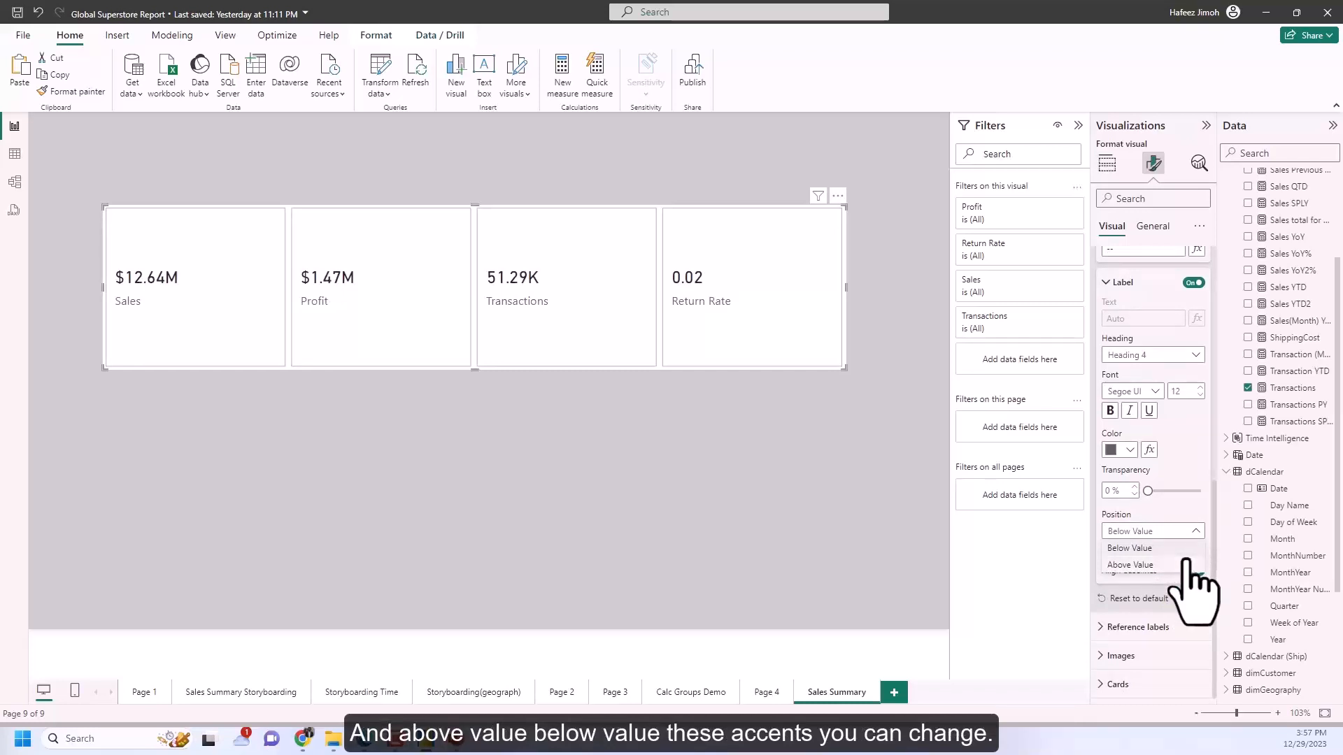
{"action": "left_click", "coordinate": [1189, 565]}
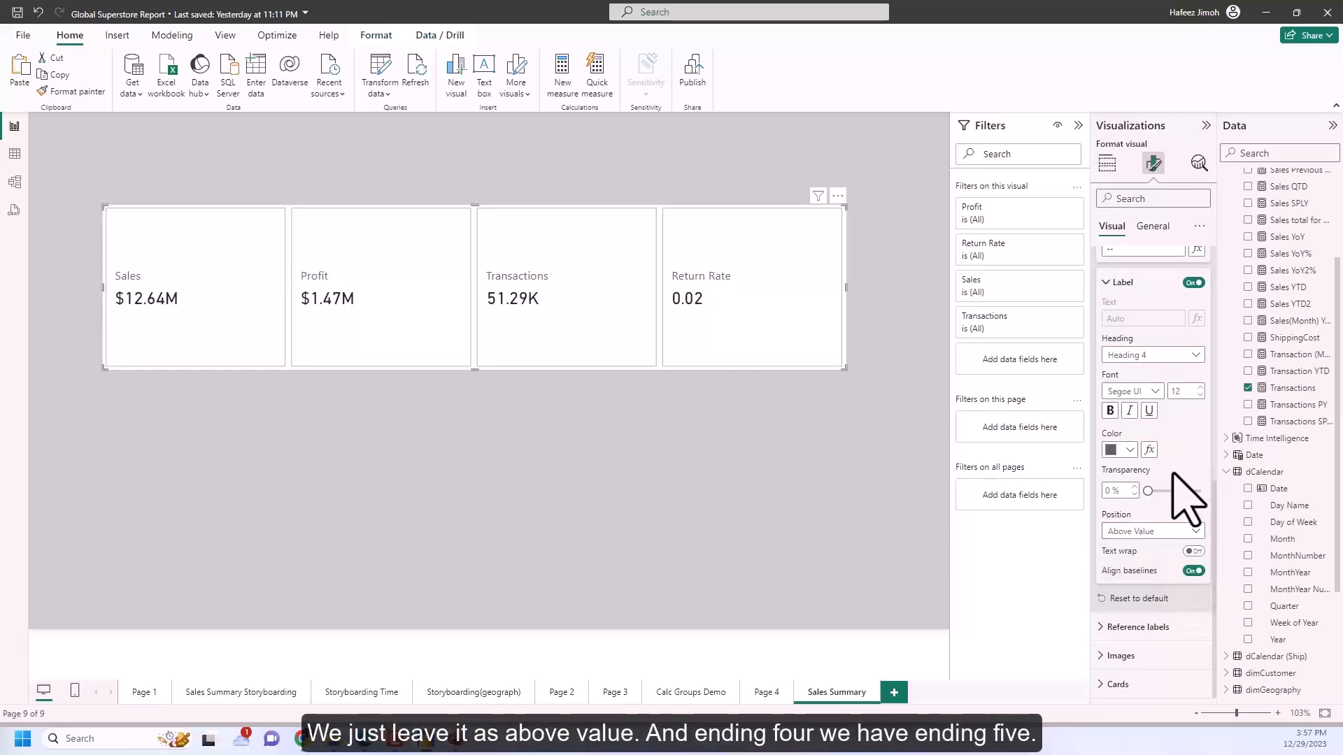
Step: Set the heading level of the card visual's callout labels to Heading 5
{"action": "scroll", "coordinate": [1190, 493], "scroll_direction": "up", "scroll_amount": 2}
{"action": "left_click", "coordinate": [1181, 492]}
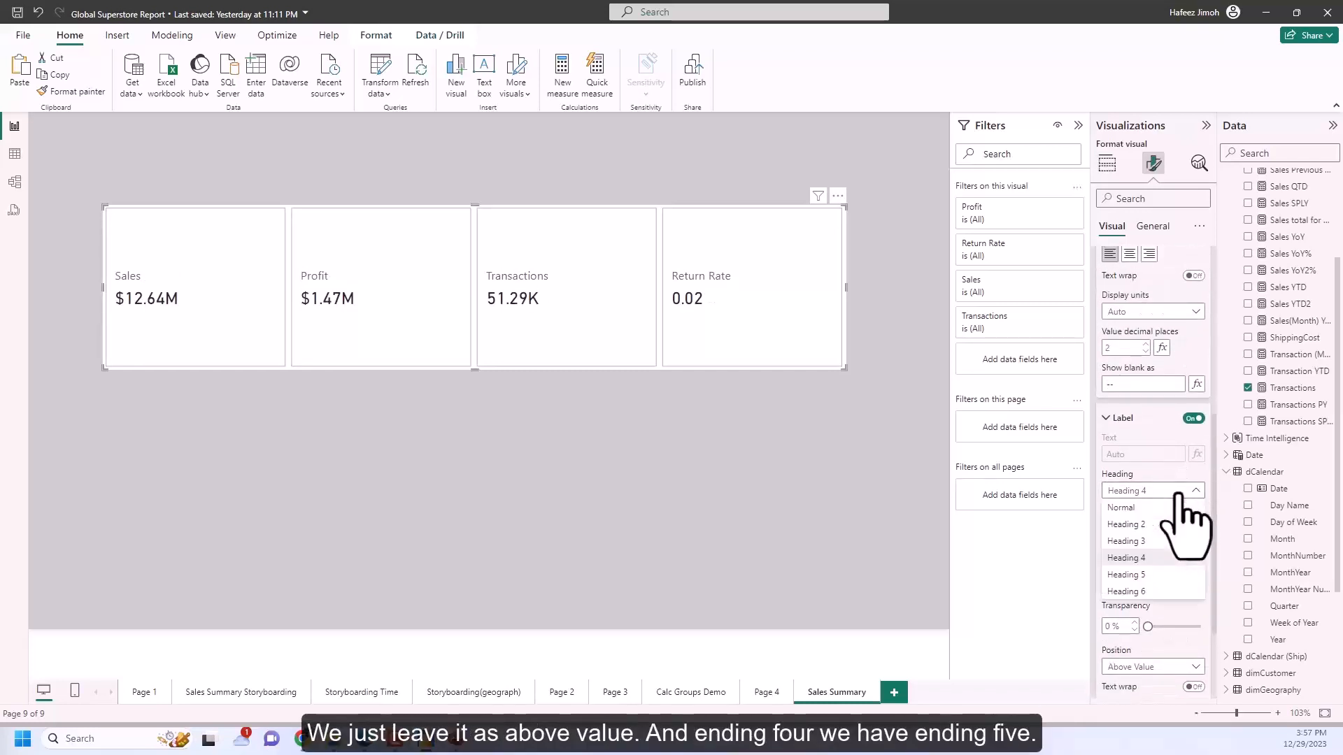
{"action": "left_click", "coordinate": [1161, 574]}
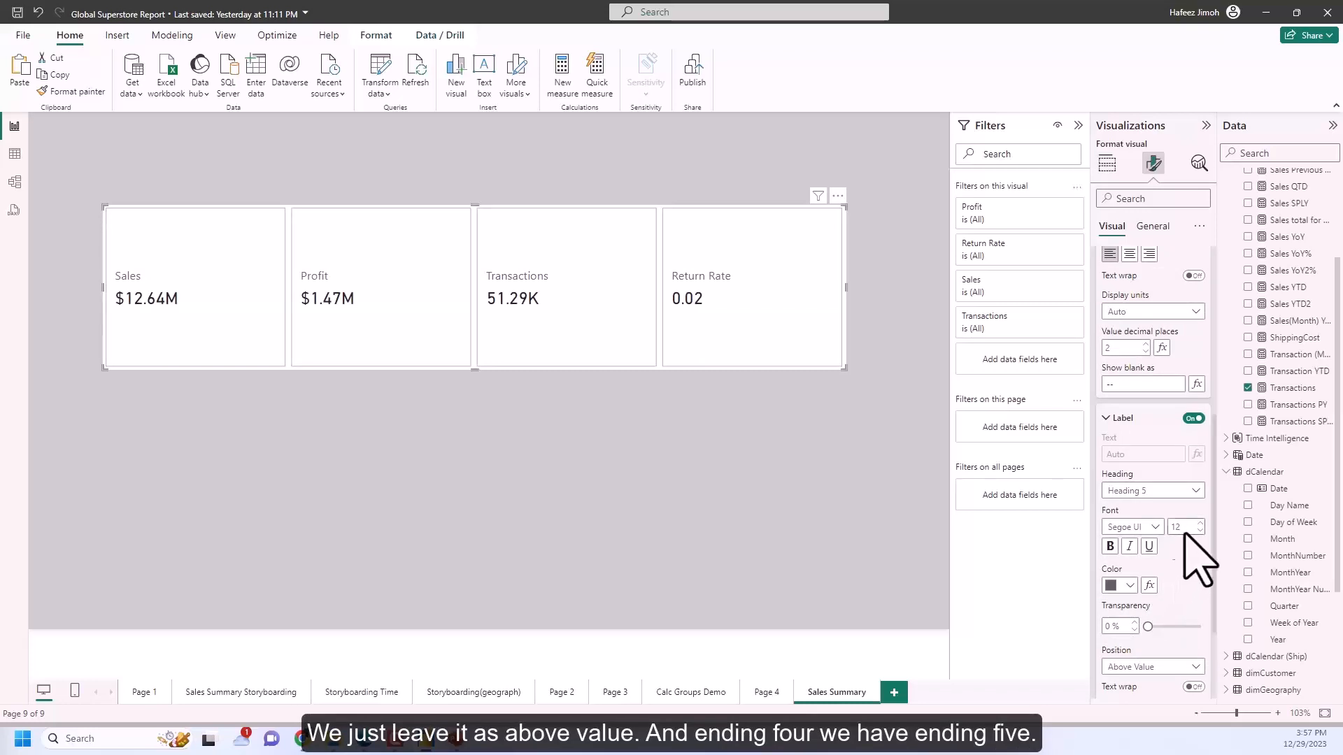
Step: Set the callout labels to Heading 6 and shrink the card visual into a compact strip around its labels and values
{"action": "left_click", "coordinate": [1190, 492]}
{"action": "left_click", "coordinate": [1180, 591]}
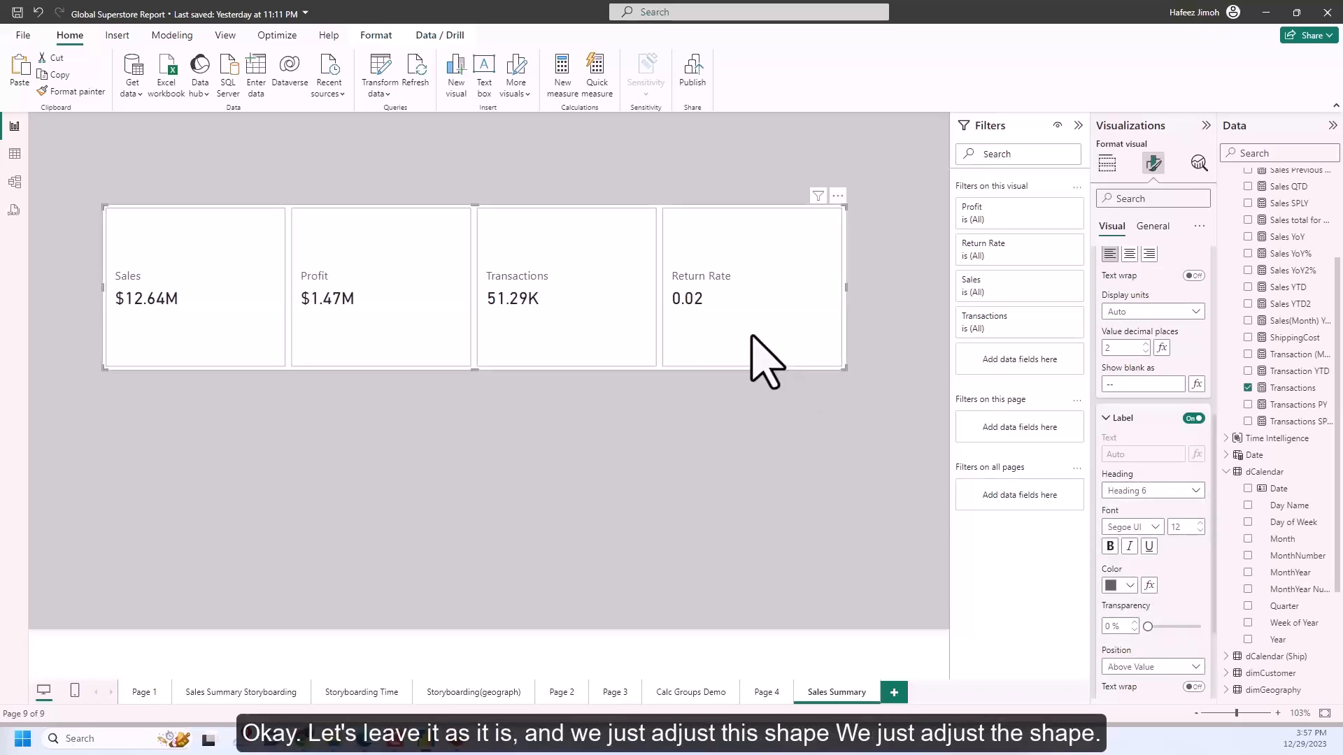
{"action": "left_click_drag", "start_coordinate": [843, 366], "coordinate": [570, 259]}
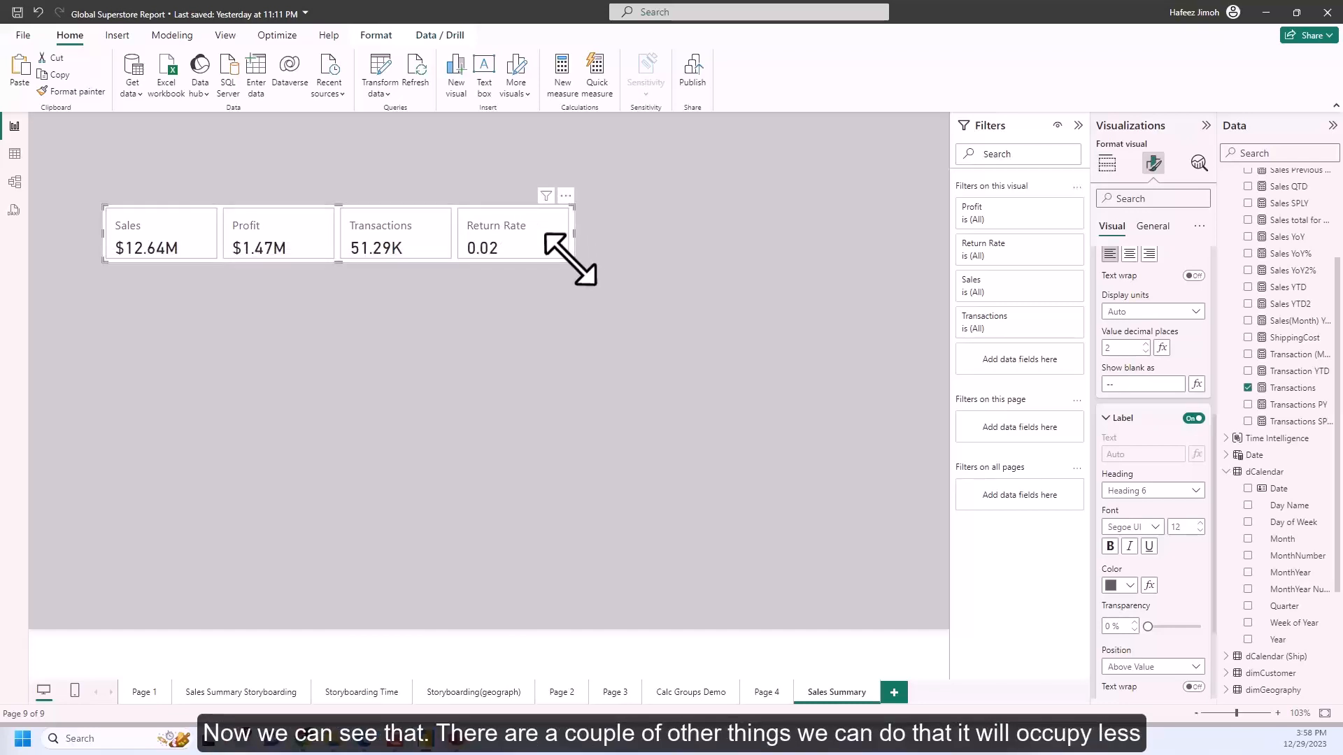
{"action": "left_click_drag", "start_coordinate": [572, 261], "coordinate": [568, 263]}
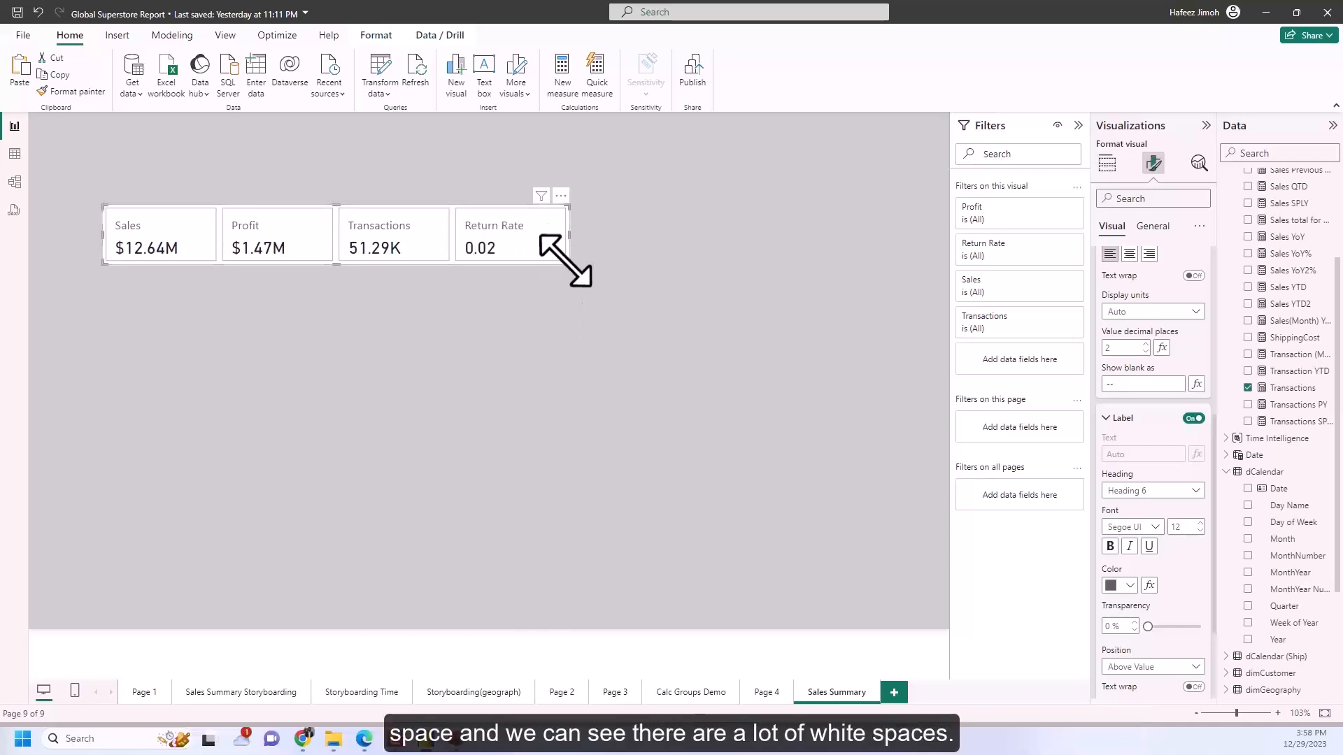
{"action": "left_click_drag", "start_coordinate": [564, 263], "coordinate": [519, 260]}
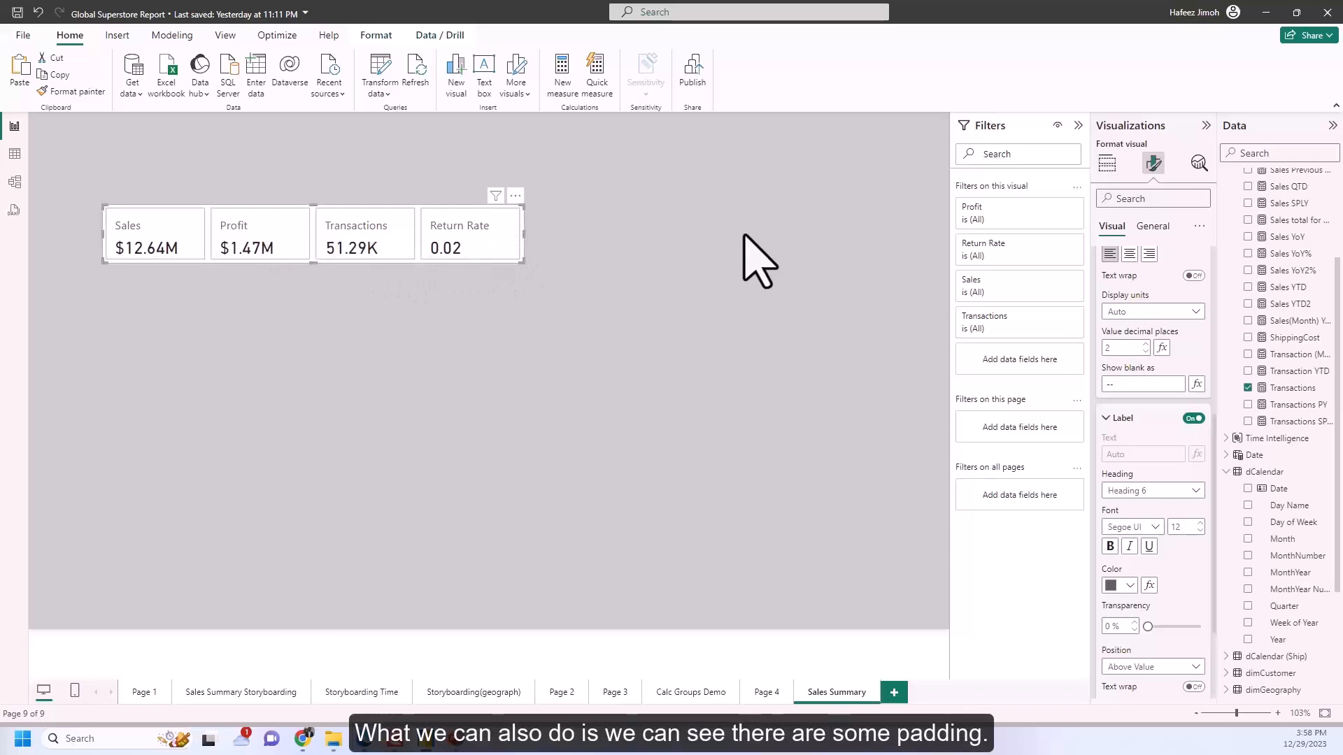
Step: Set the cards' padding to Custom with 0 px on all four sides and shrink the card visual further
{"action": "scroll", "coordinate": [1142, 284], "scroll_direction": "up", "scroll_amount": 10}
{"action": "left_click", "coordinate": [1133, 317]}
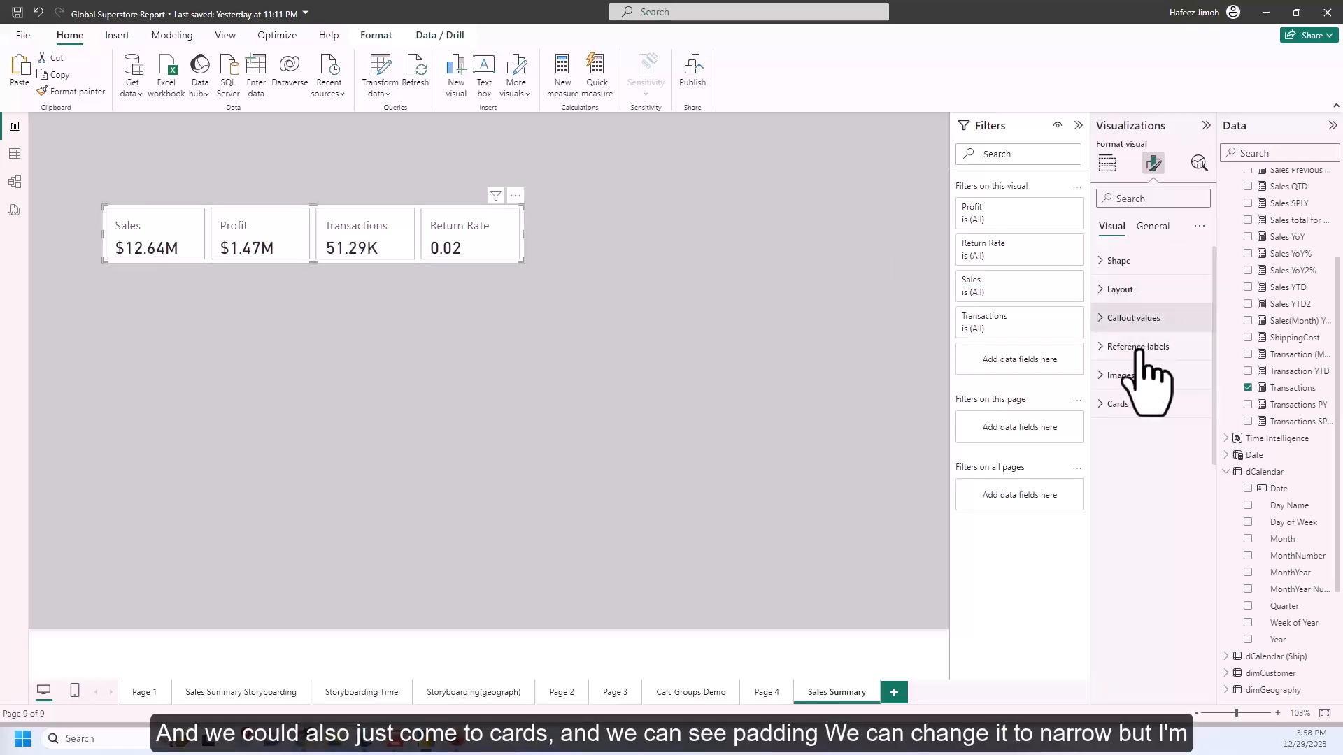
{"action": "left_click", "coordinate": [1147, 403]}
{"action": "scroll", "coordinate": [1181, 482], "scroll_direction": "down", "scroll_amount": 1}
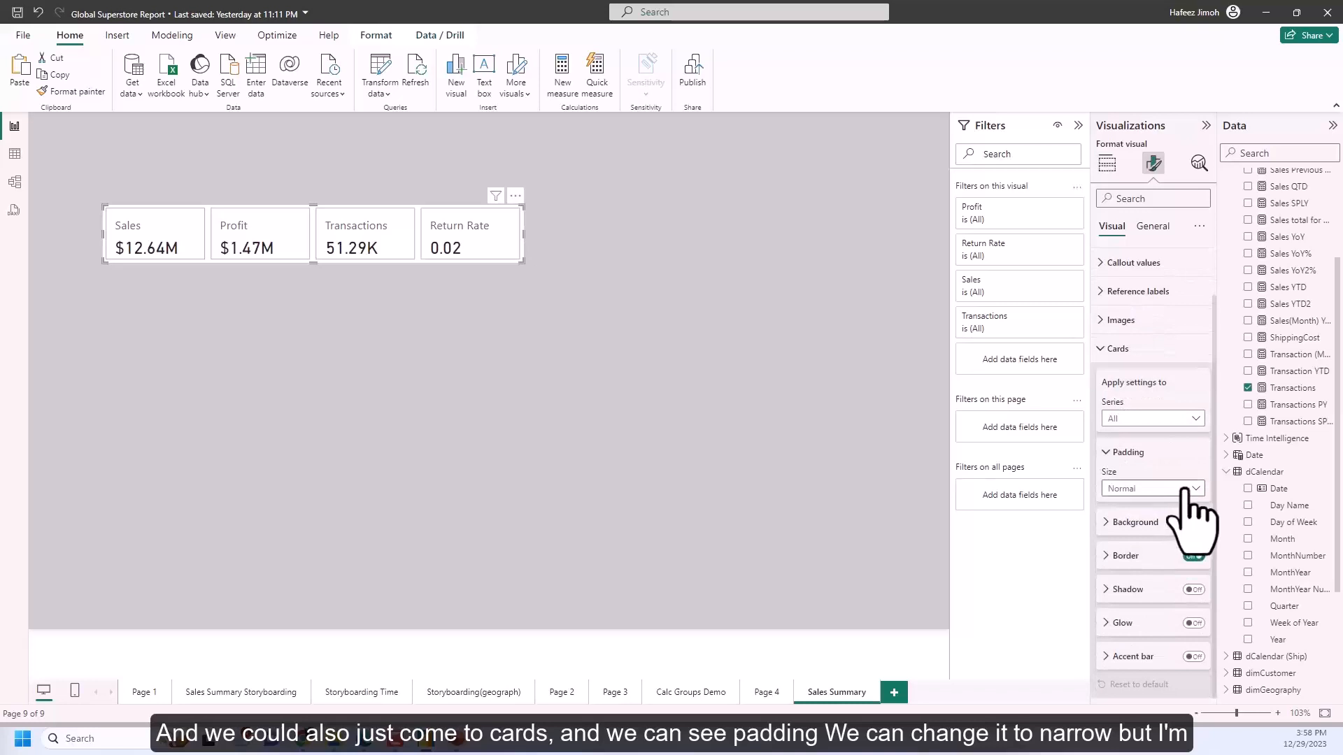
{"action": "left_click", "coordinate": [1185, 490]}
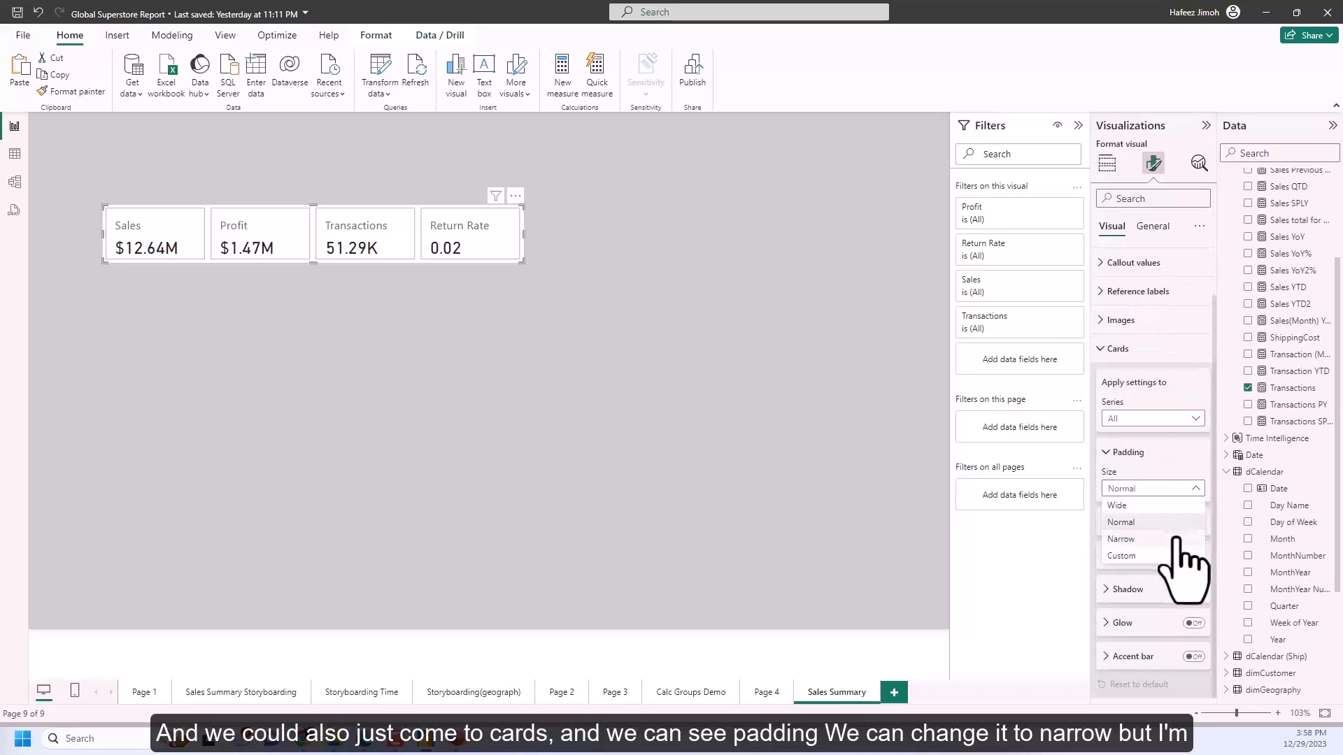
{"action": "left_click", "coordinate": [1177, 538]}
{"action": "left_click", "coordinate": [1169, 489]}
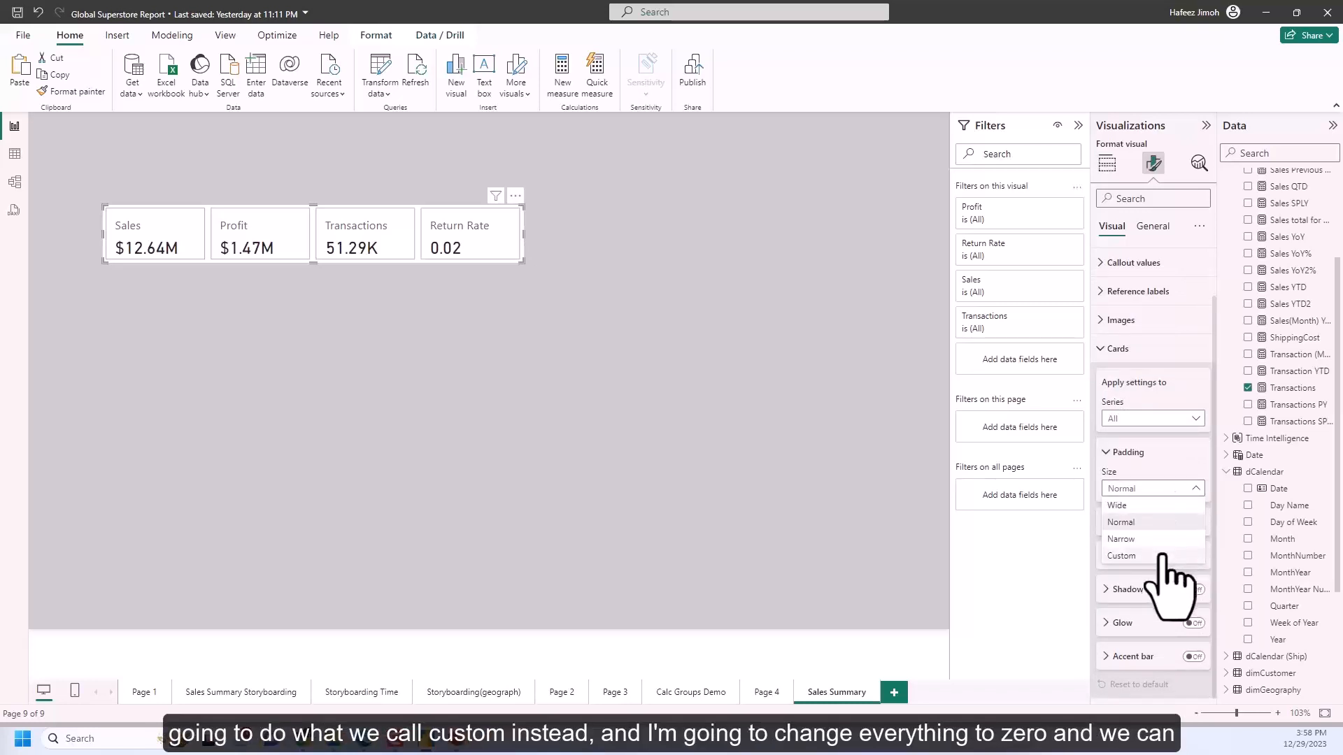
{"action": "left_click", "coordinate": [1161, 556]}
{"action": "left_click", "coordinate": [1159, 526]}
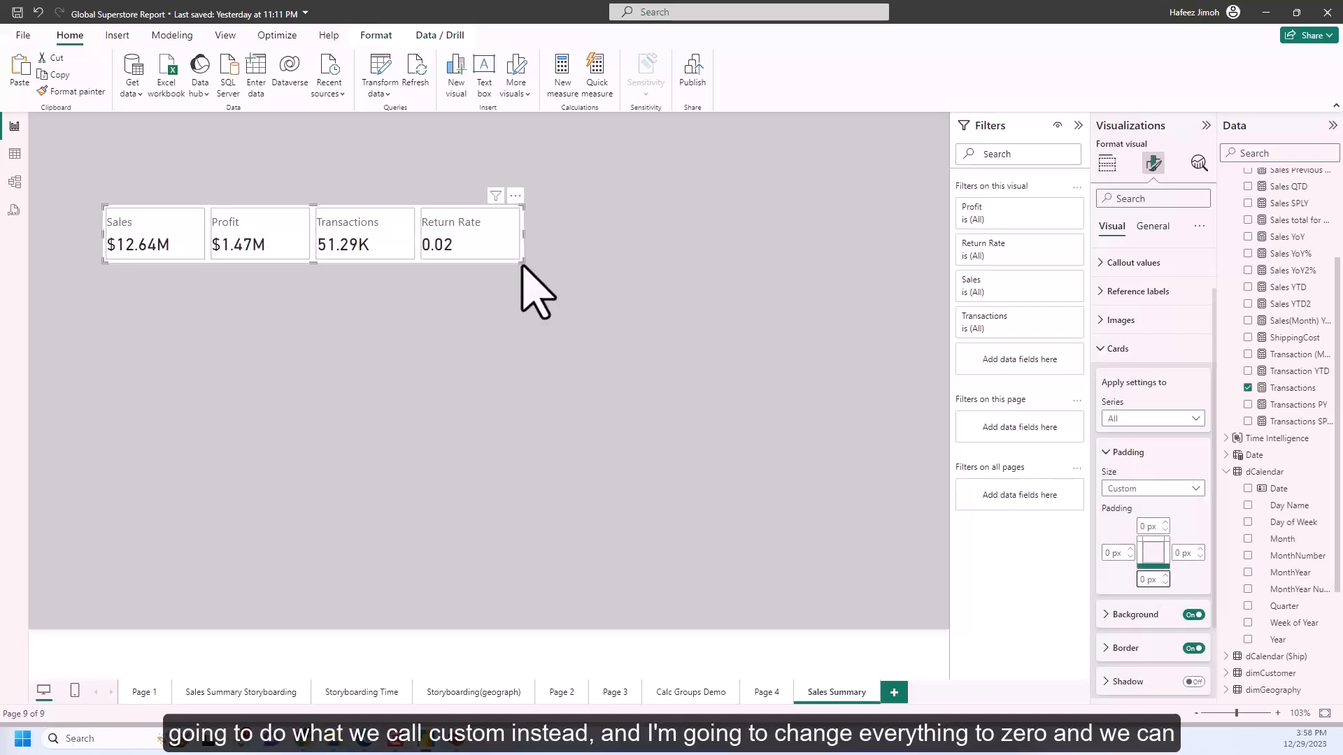
{"action": "left_click_drag", "start_coordinate": [522, 267], "coordinate": [493, 250]}
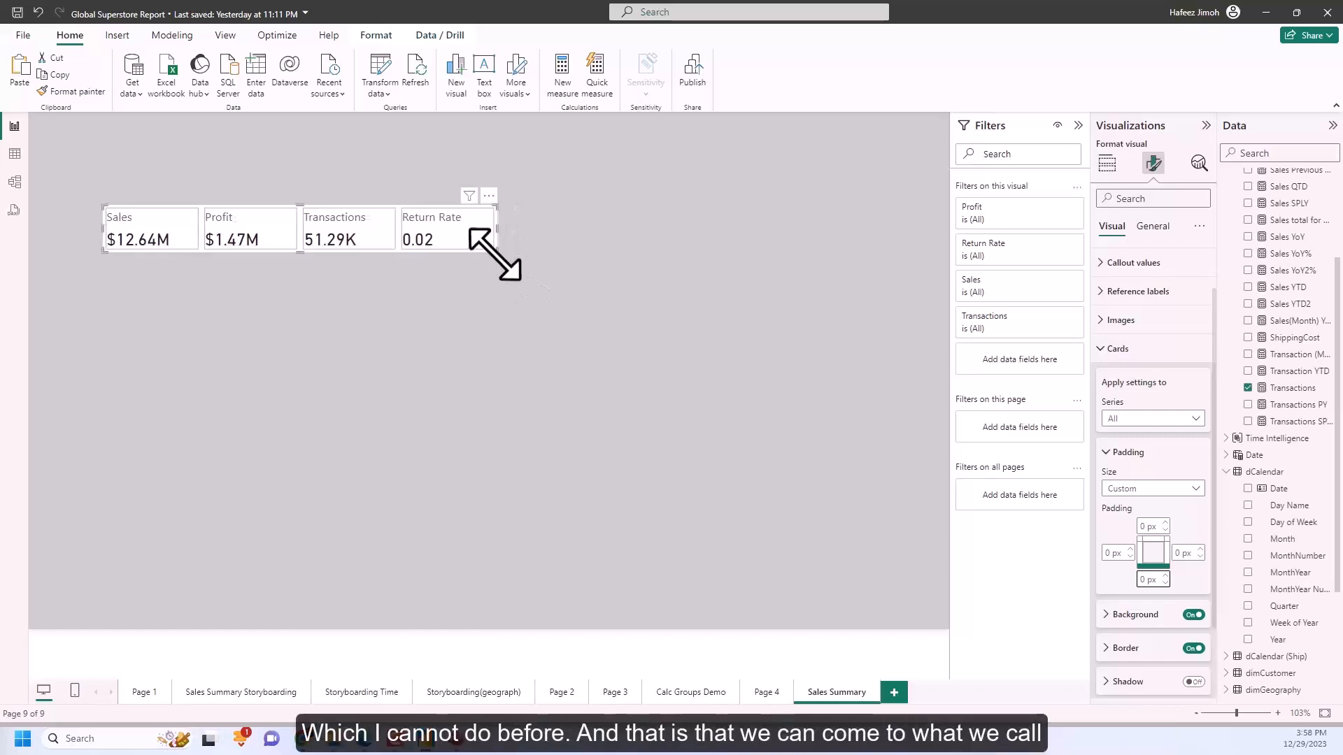
Step: Turn off the card visual's overall background in its general effects settings
{"action": "scroll", "coordinate": [1178, 448], "scroll_direction": "down", "scroll_amount": 2}
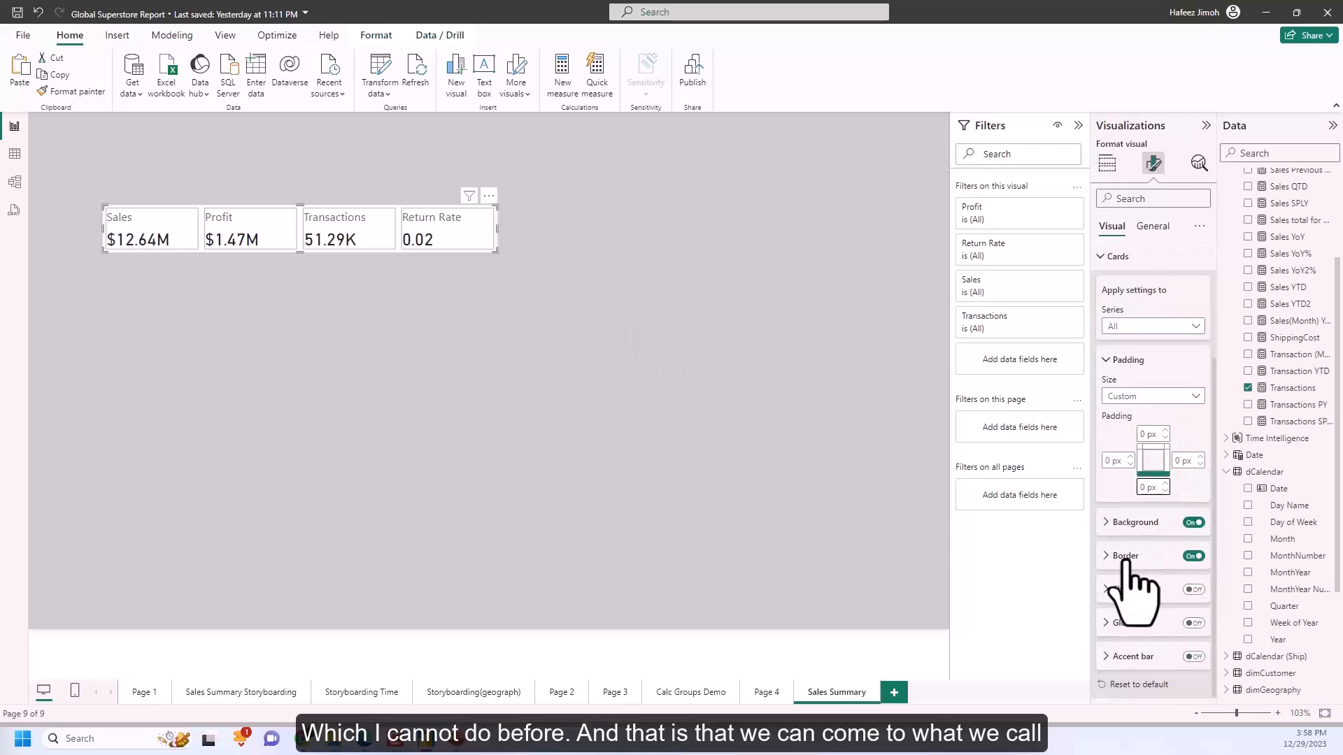
{"action": "scroll", "coordinate": [1150, 315], "scroll_direction": "up", "scroll_amount": 3}
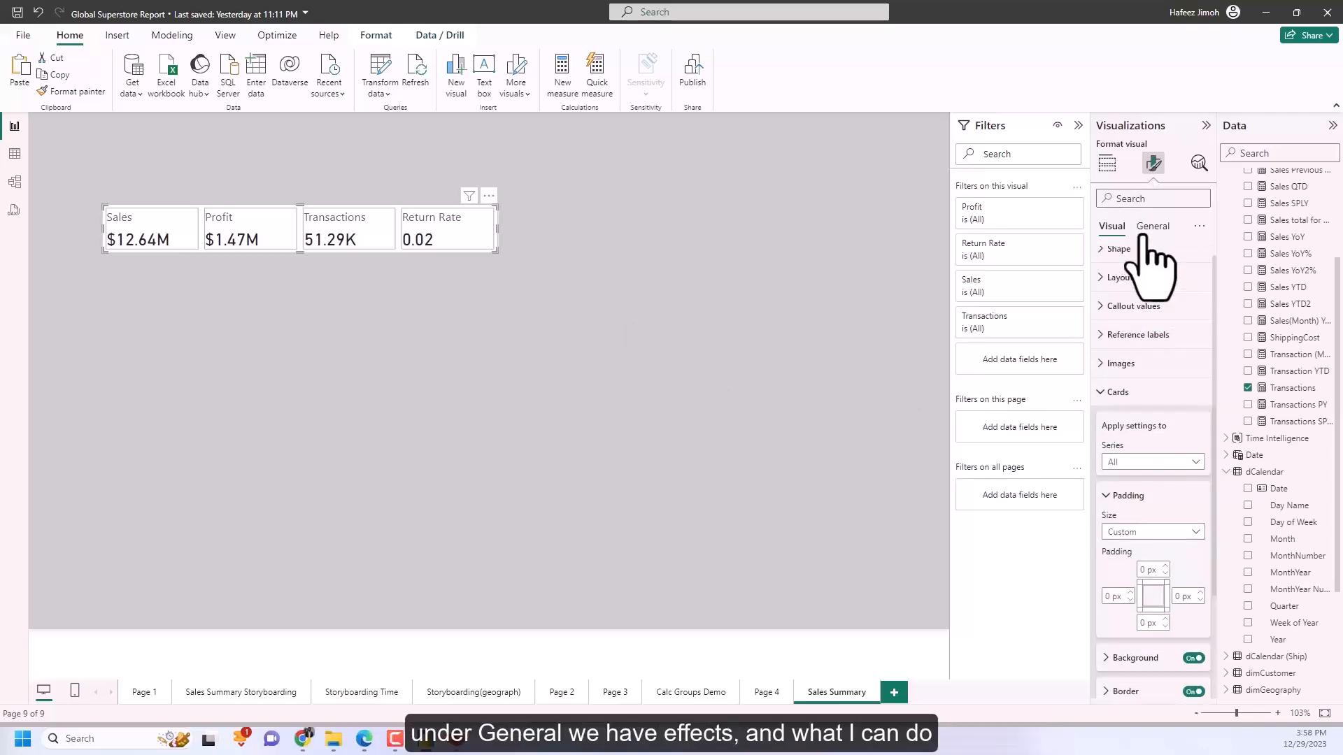
{"action": "left_click", "coordinate": [1147, 231]}
{"action": "left_click", "coordinate": [1140, 319]}
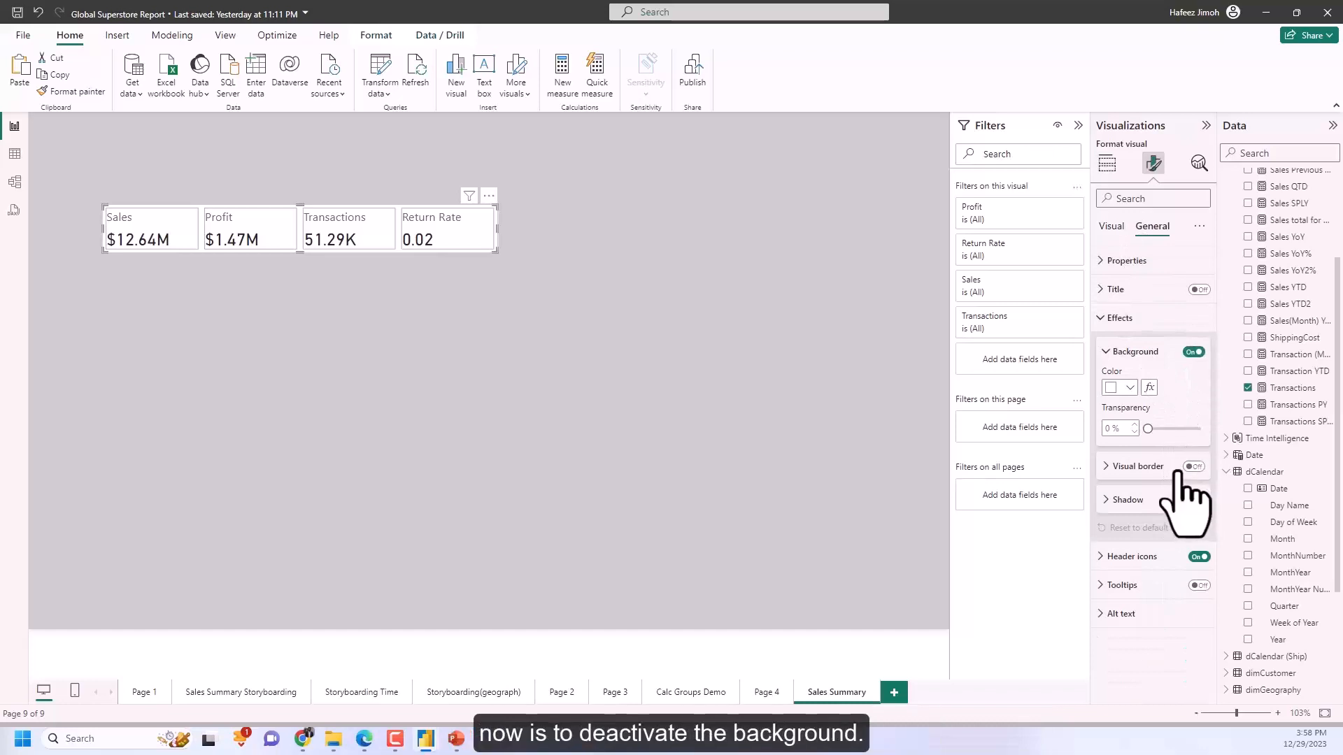
{"action": "left_click", "coordinate": [1194, 353]}
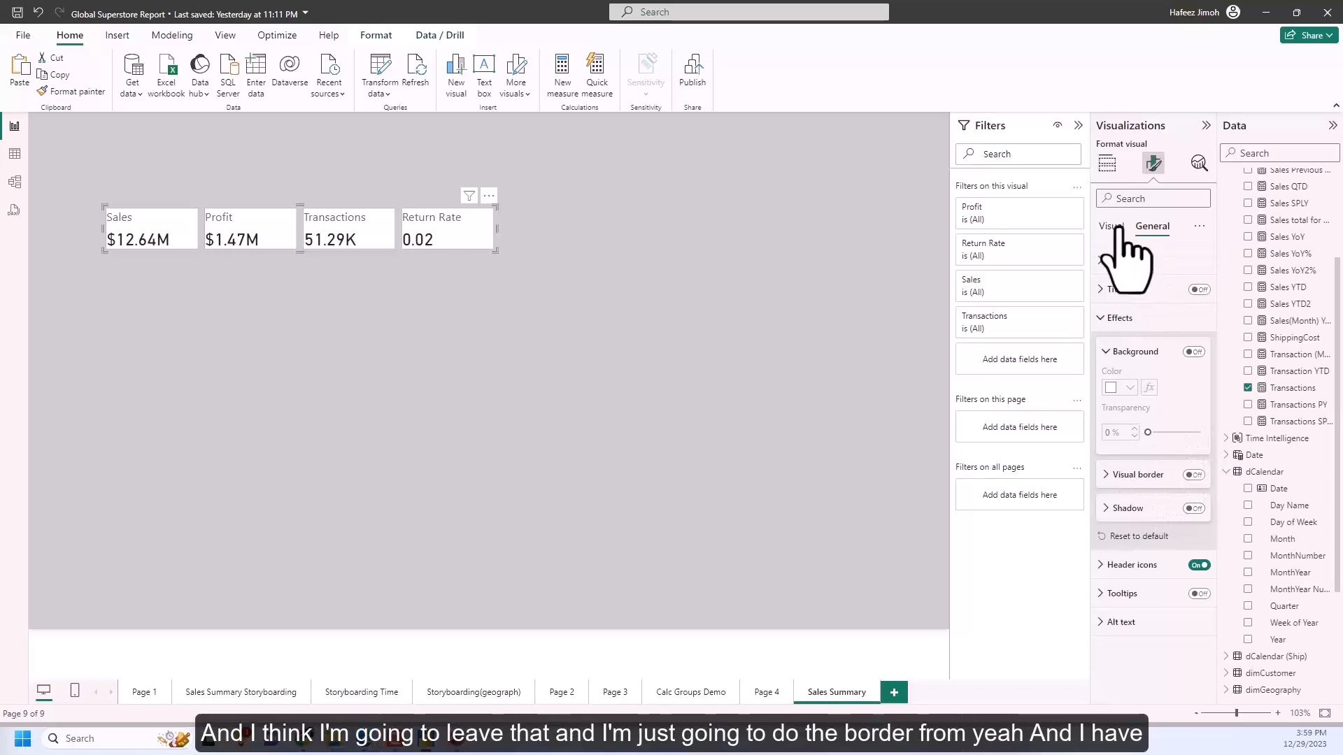
Step: Change the border color of all cards to dark grey and deselect the card visual
{"action": "left_click", "coordinate": [1112, 226]}
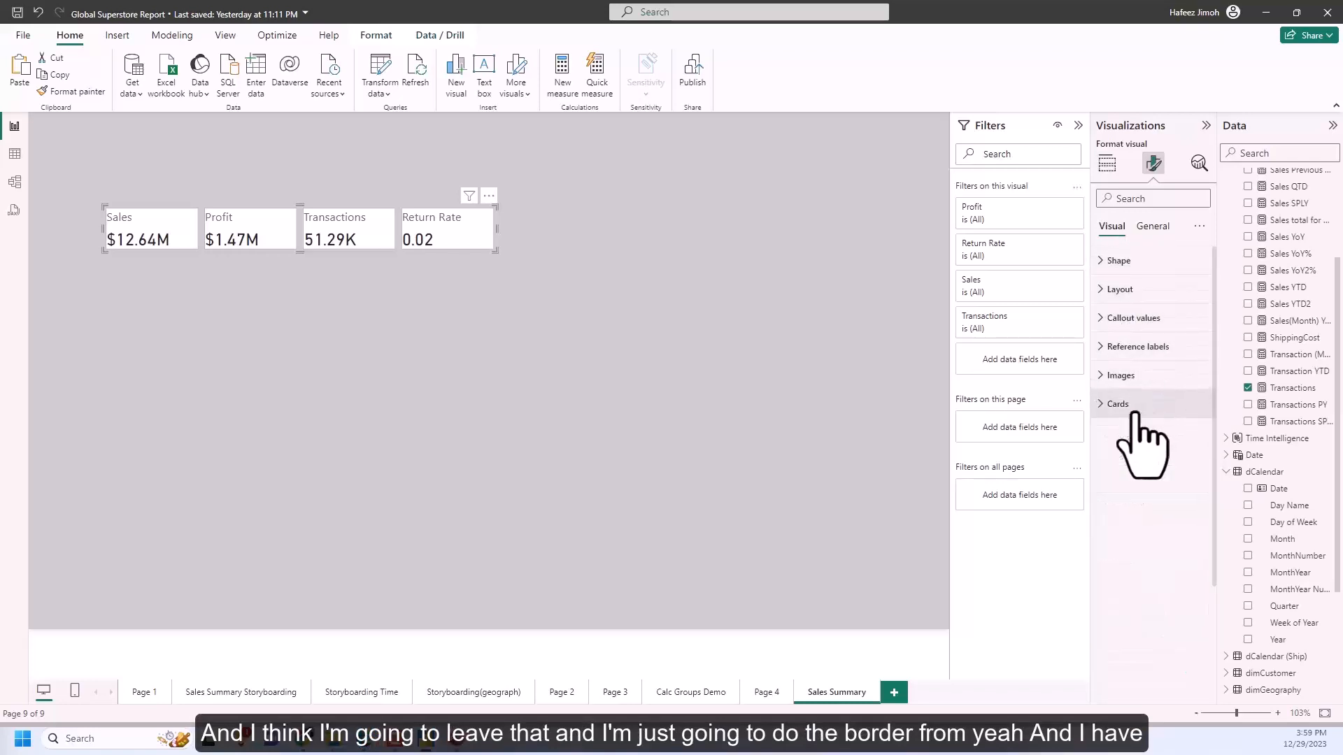
{"action": "scroll", "coordinate": [1147, 448], "scroll_direction": "down", "scroll_amount": 2}
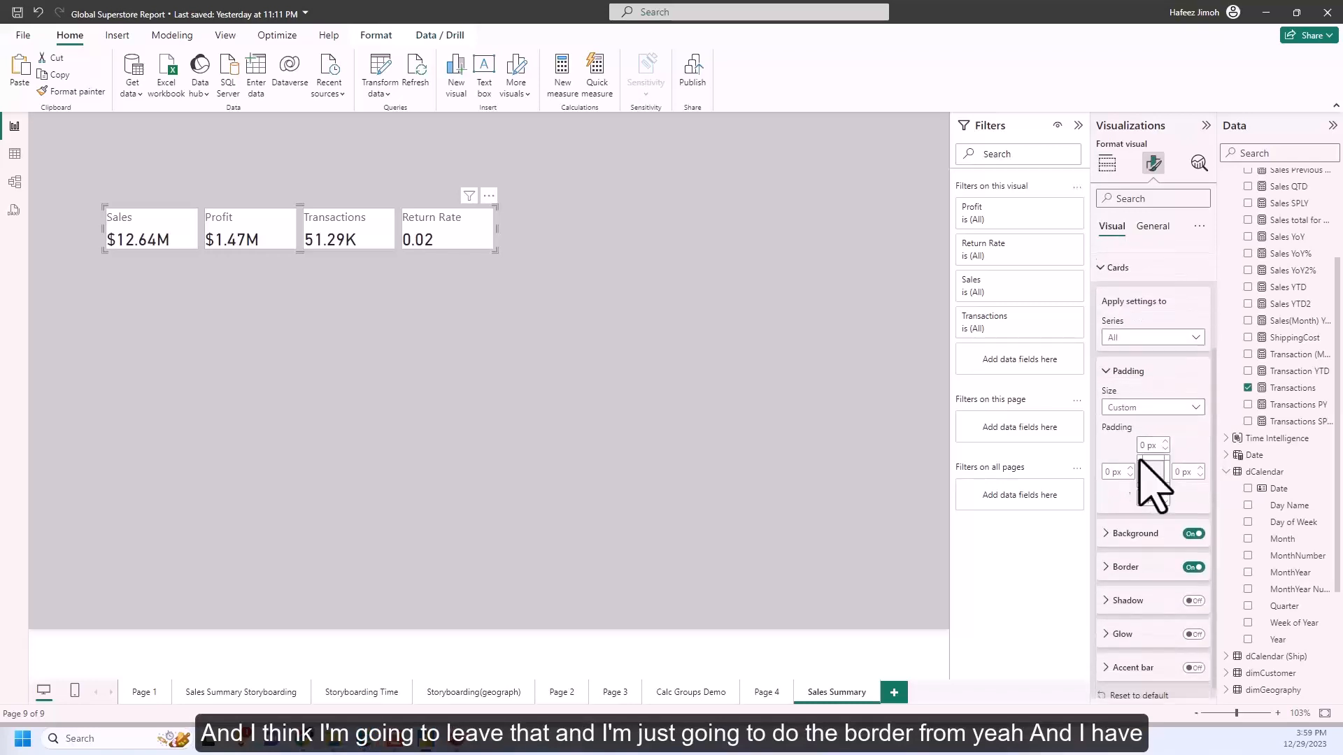
{"action": "left_click", "coordinate": [1123, 556]}
{"action": "left_click", "coordinate": [1122, 592]}
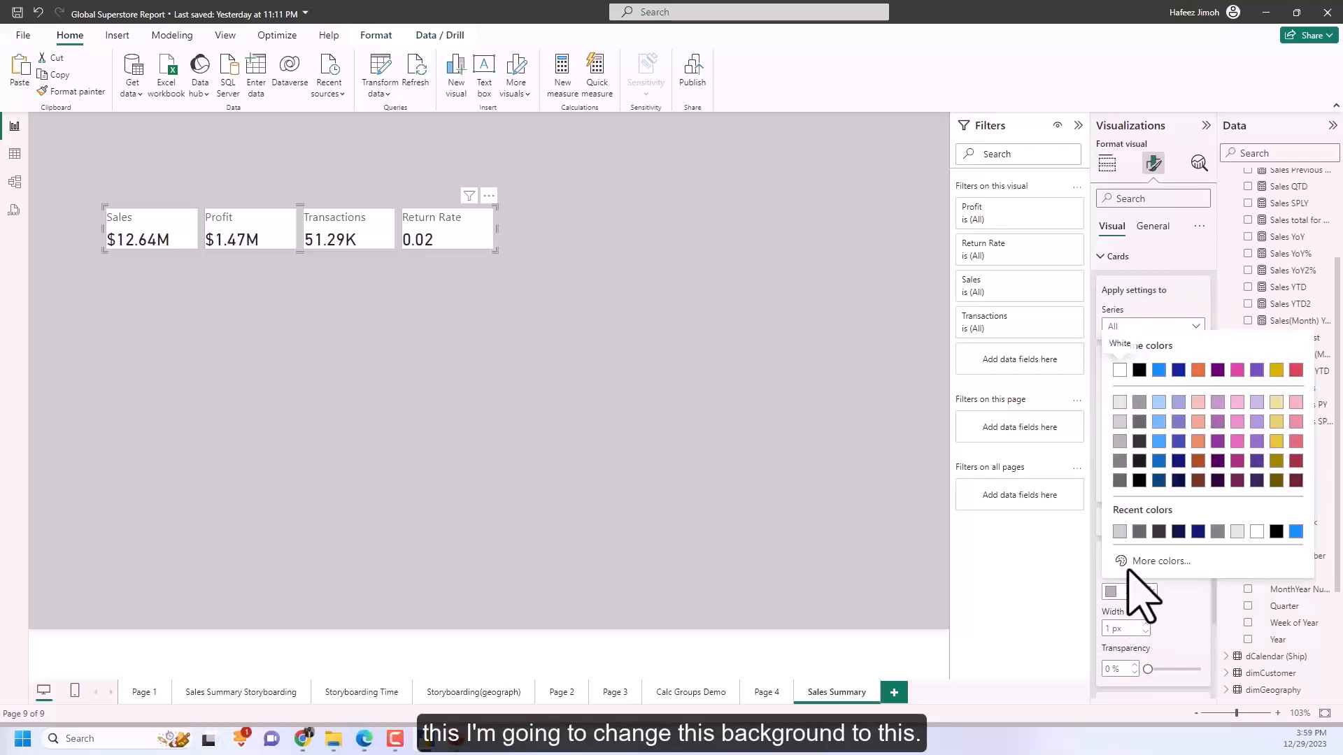
{"action": "left_click", "coordinate": [1120, 480]}
{"action": "left_click", "coordinate": [599, 338]}
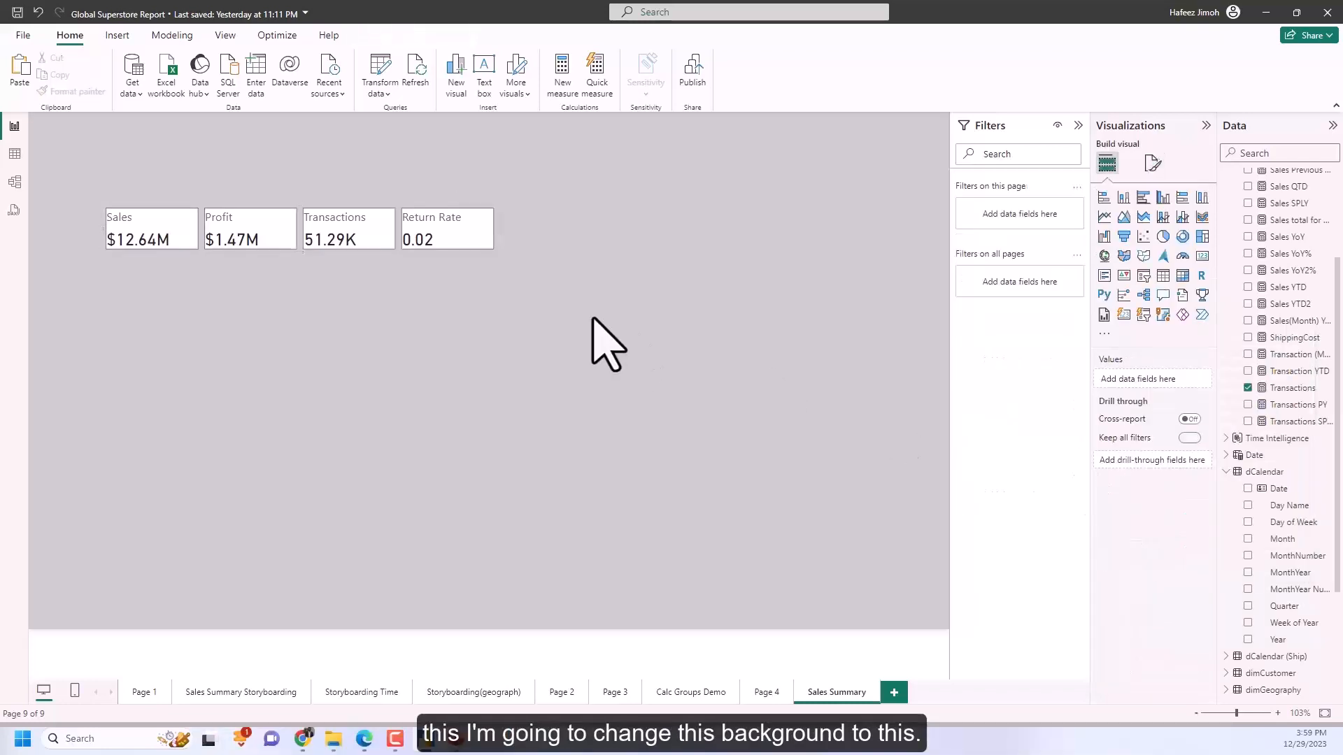
Step: Turn off the background of the individual cards and move the card visual toward the upper-left corner of the report page
{"action": "left_click", "coordinate": [492, 249]}
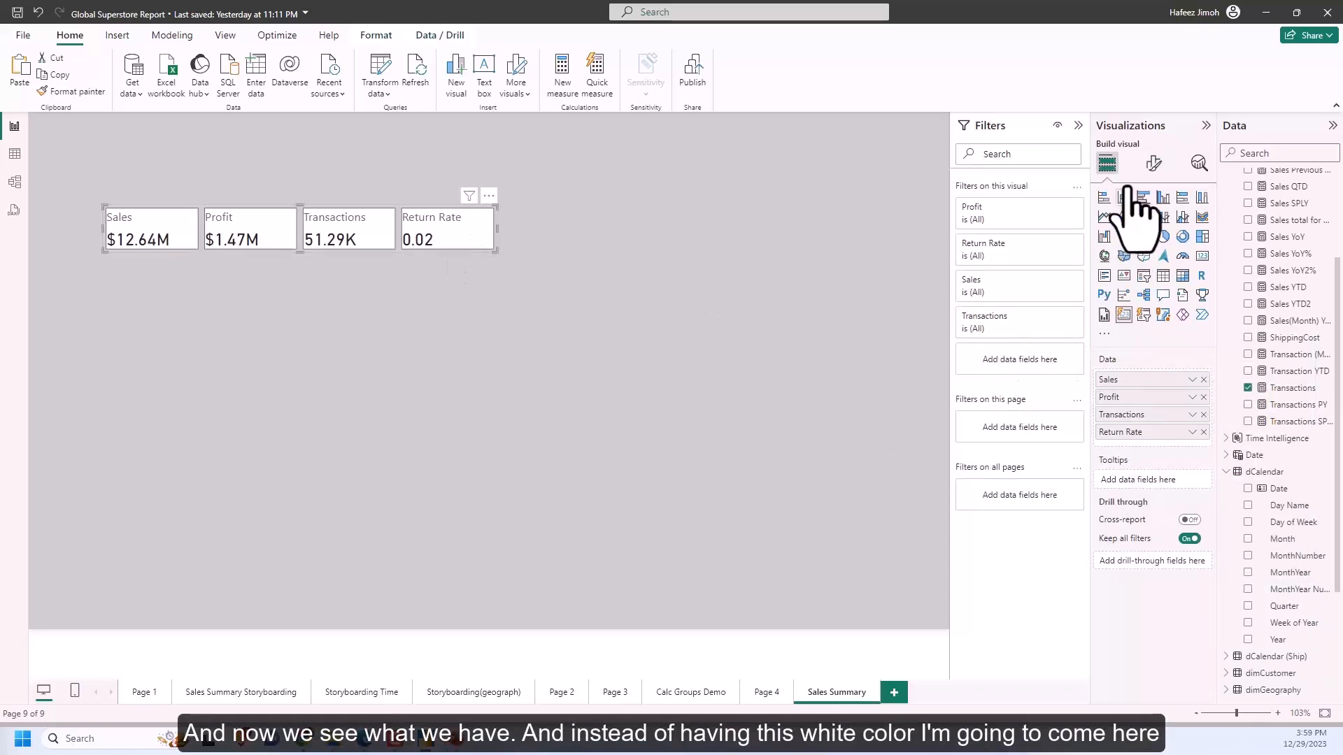
{"action": "left_click", "coordinate": [1154, 165]}
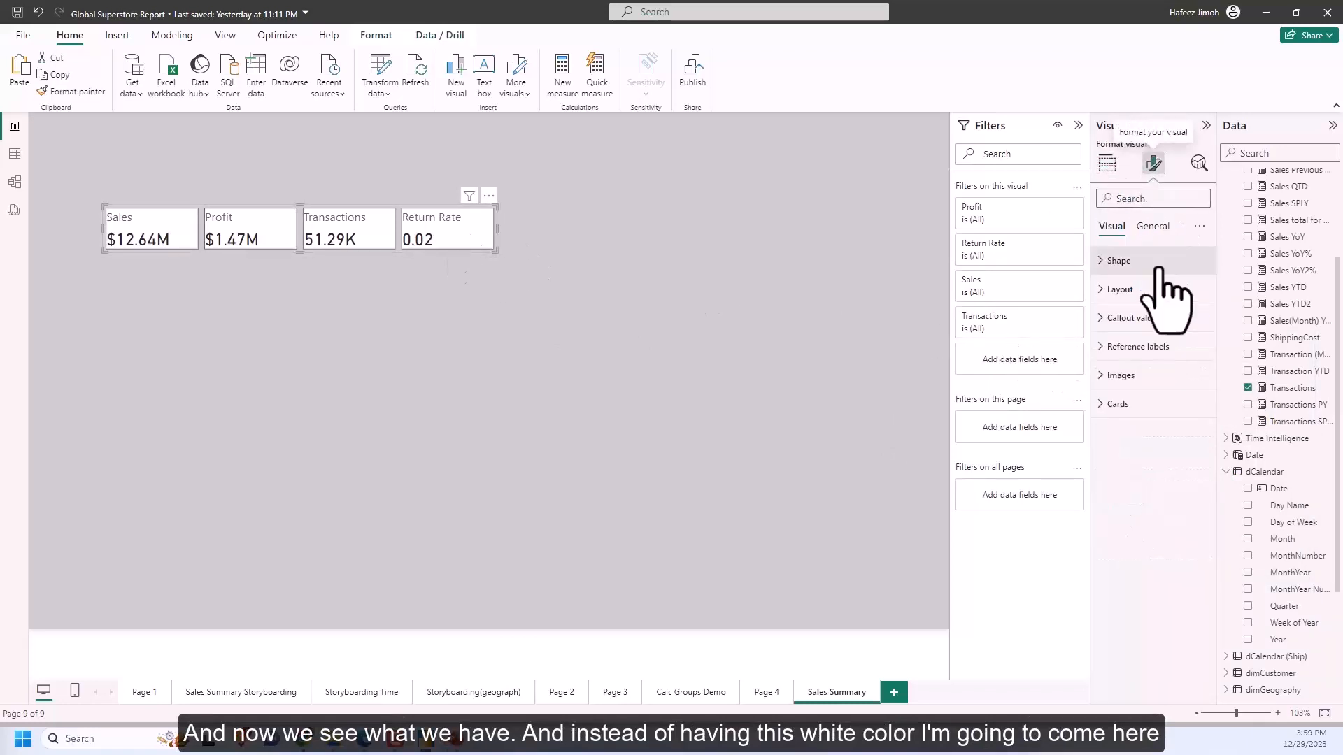
{"action": "left_click", "coordinate": [1163, 406]}
{"action": "scroll", "coordinate": [1182, 476], "scroll_direction": "down", "scroll_amount": 2}
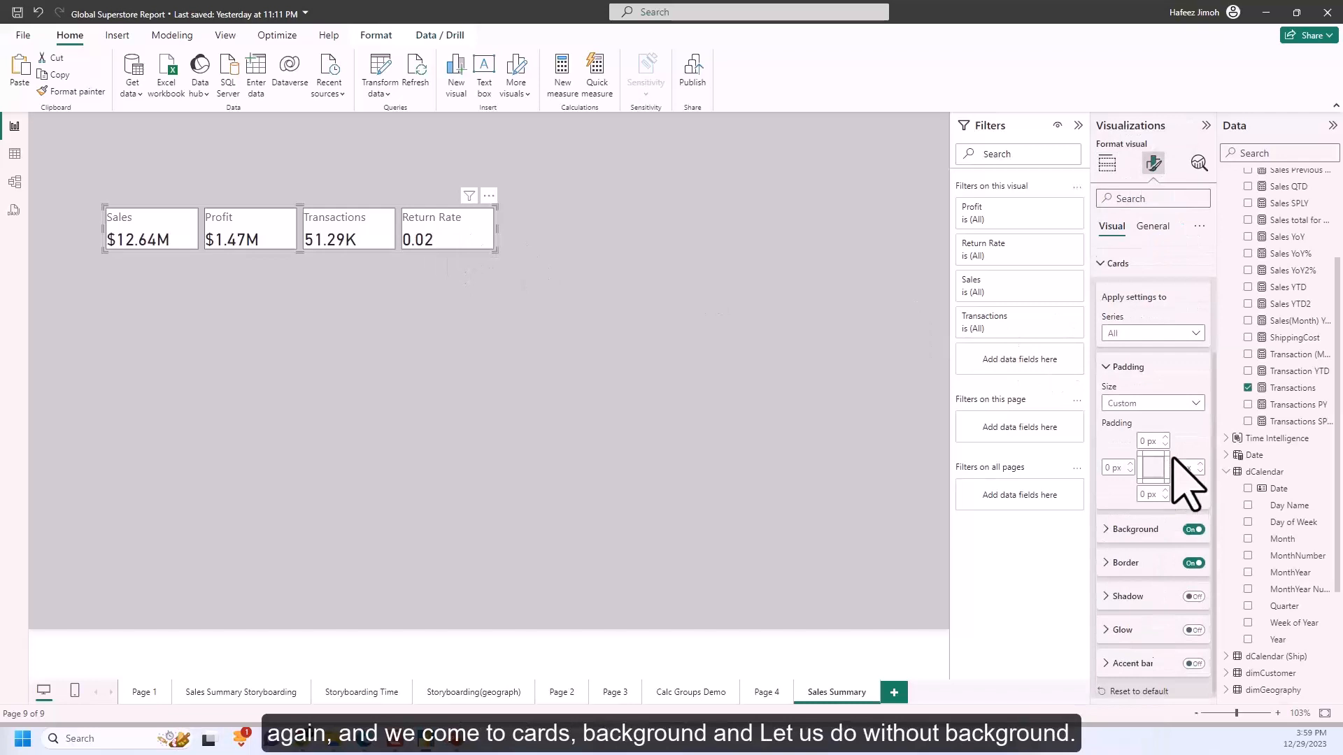
{"action": "left_click", "coordinate": [1147, 522]}
{"action": "left_click", "coordinate": [1193, 522]}
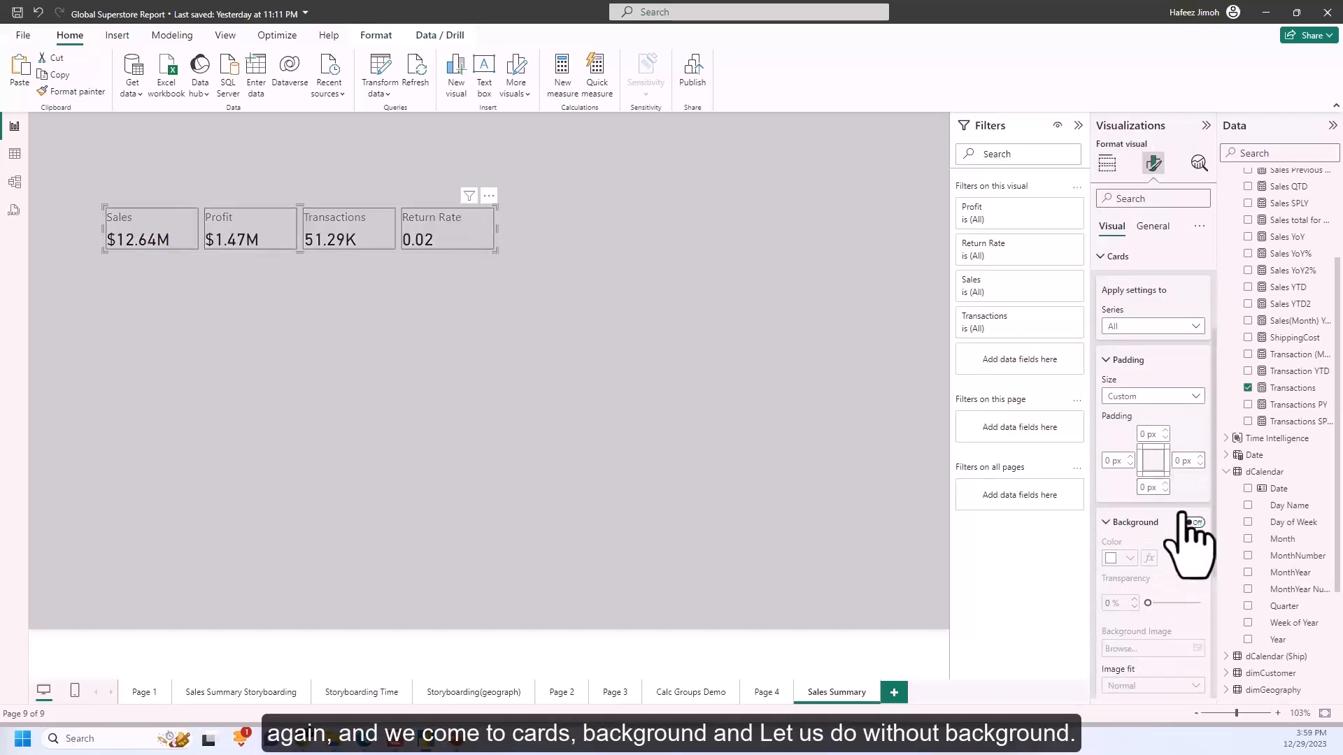
{"action": "left_click_drag", "start_coordinate": [489, 253], "coordinate": [433, 203]}
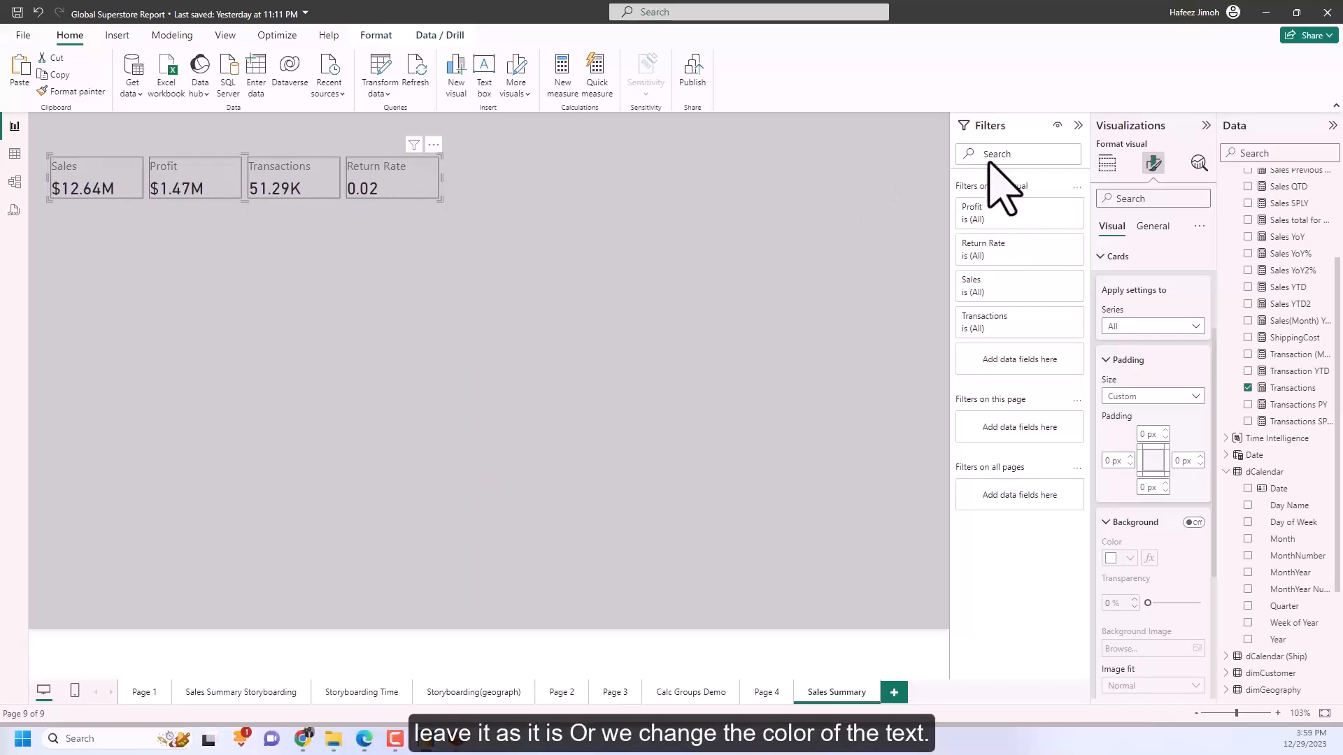
Step: Try white for the callout values of the card visual and set their color to black
{"action": "scroll", "coordinate": [1167, 419], "scroll_direction": "down", "scroll_amount": 3}
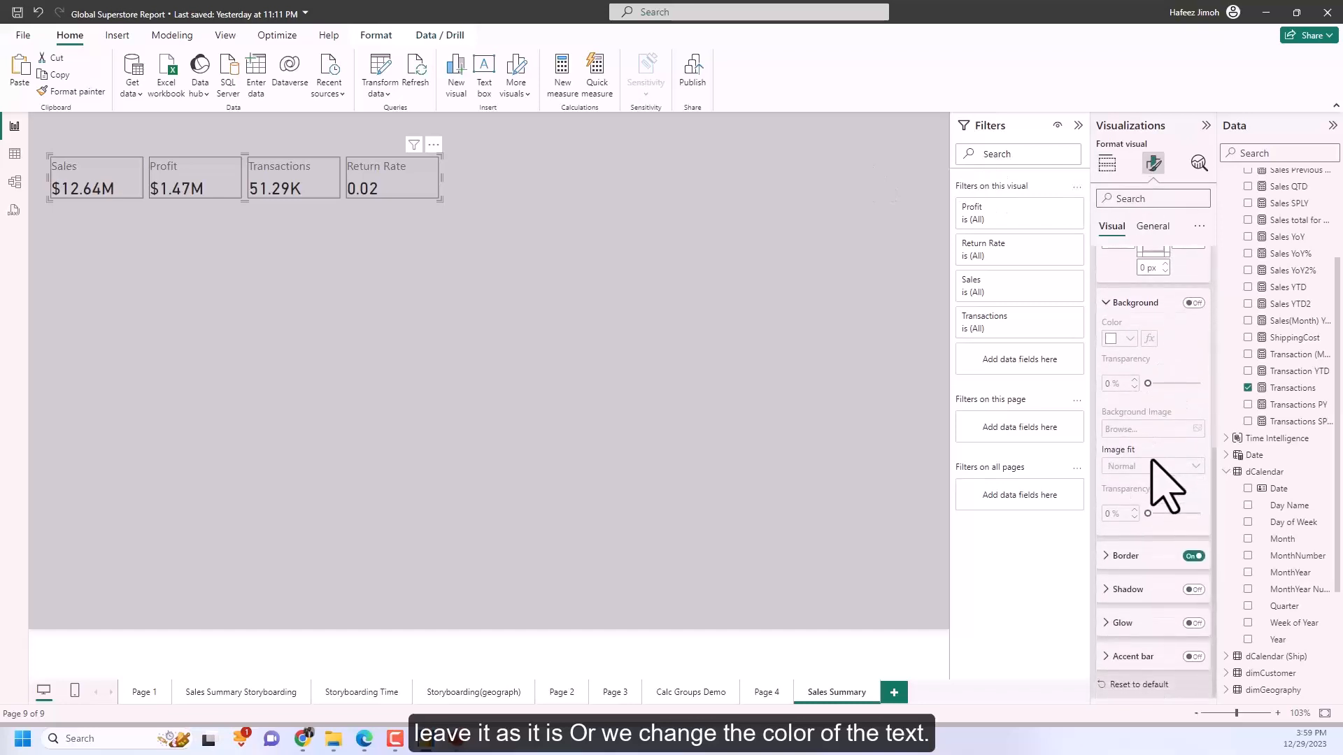
{"action": "scroll", "coordinate": [1165, 489], "scroll_direction": "up", "scroll_amount": 3}
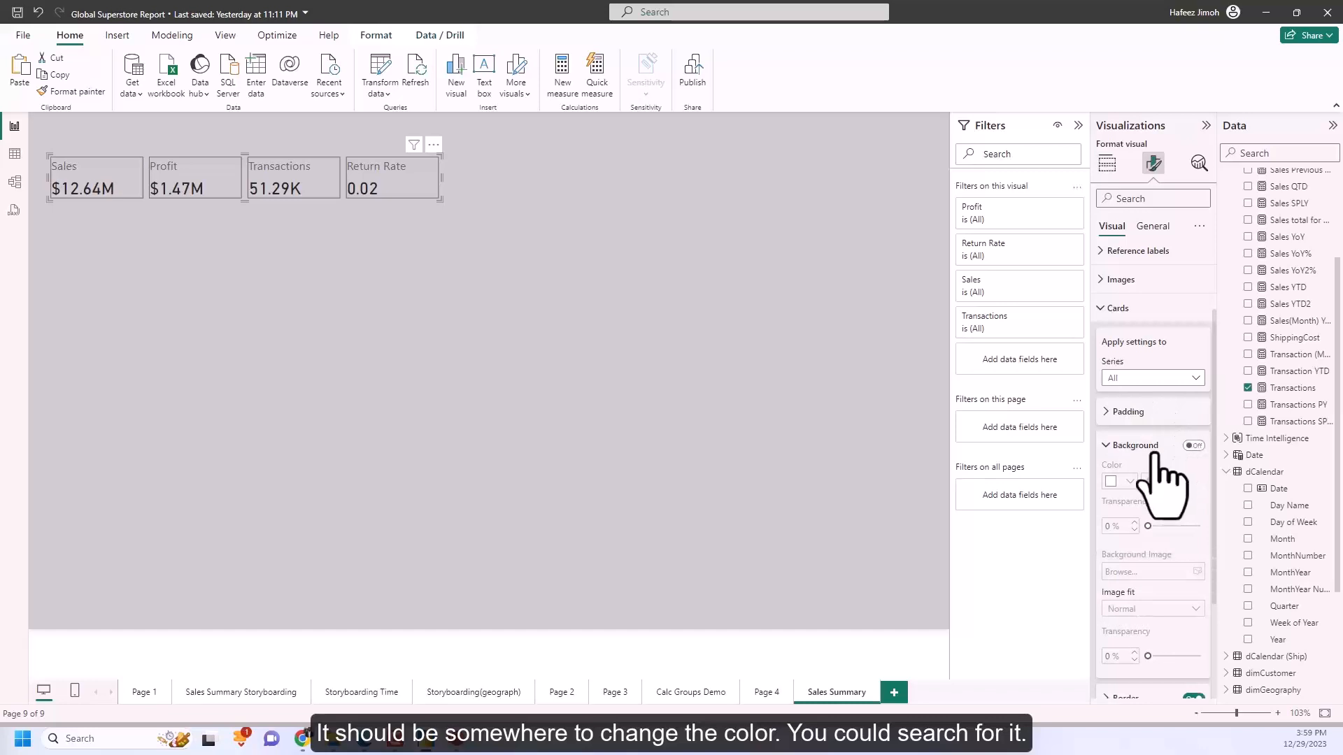
{"action": "left_click", "coordinate": [1122, 444]}
{"action": "left_click", "coordinate": [1118, 403]}
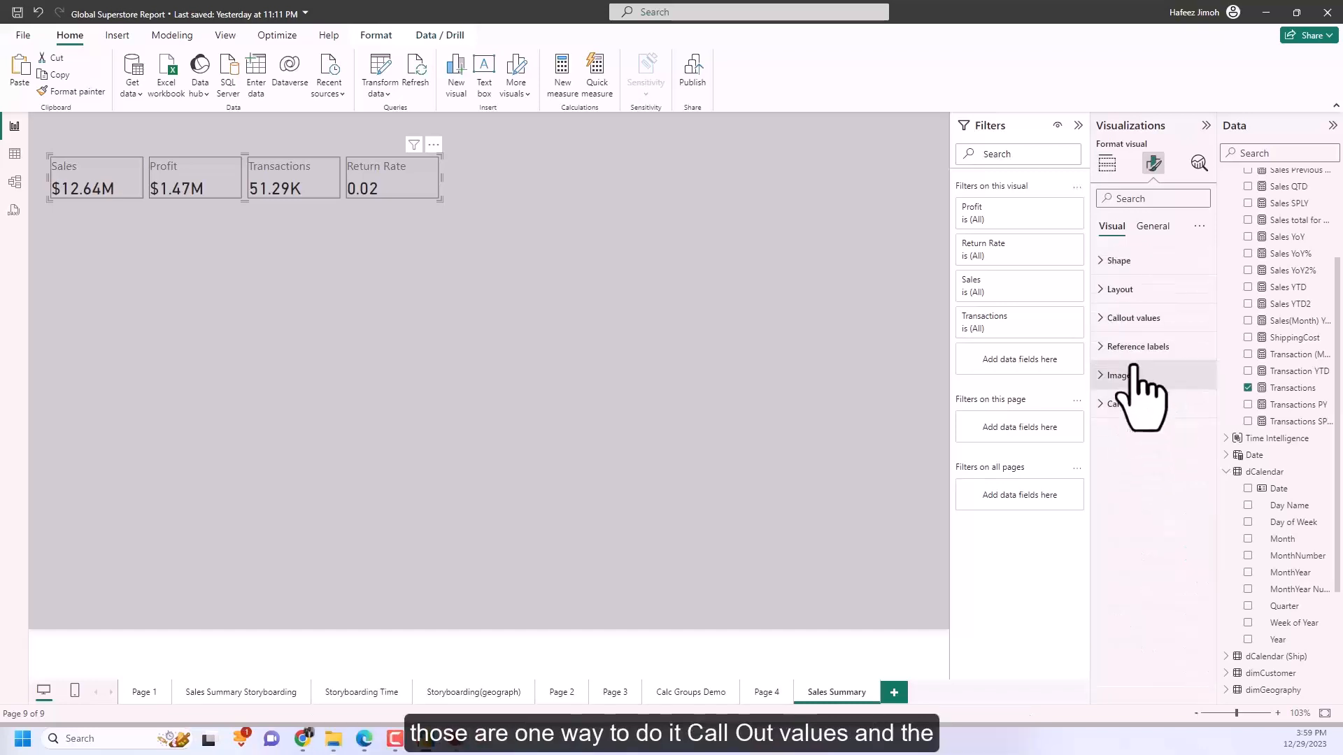
{"action": "left_click", "coordinate": [1137, 319]}
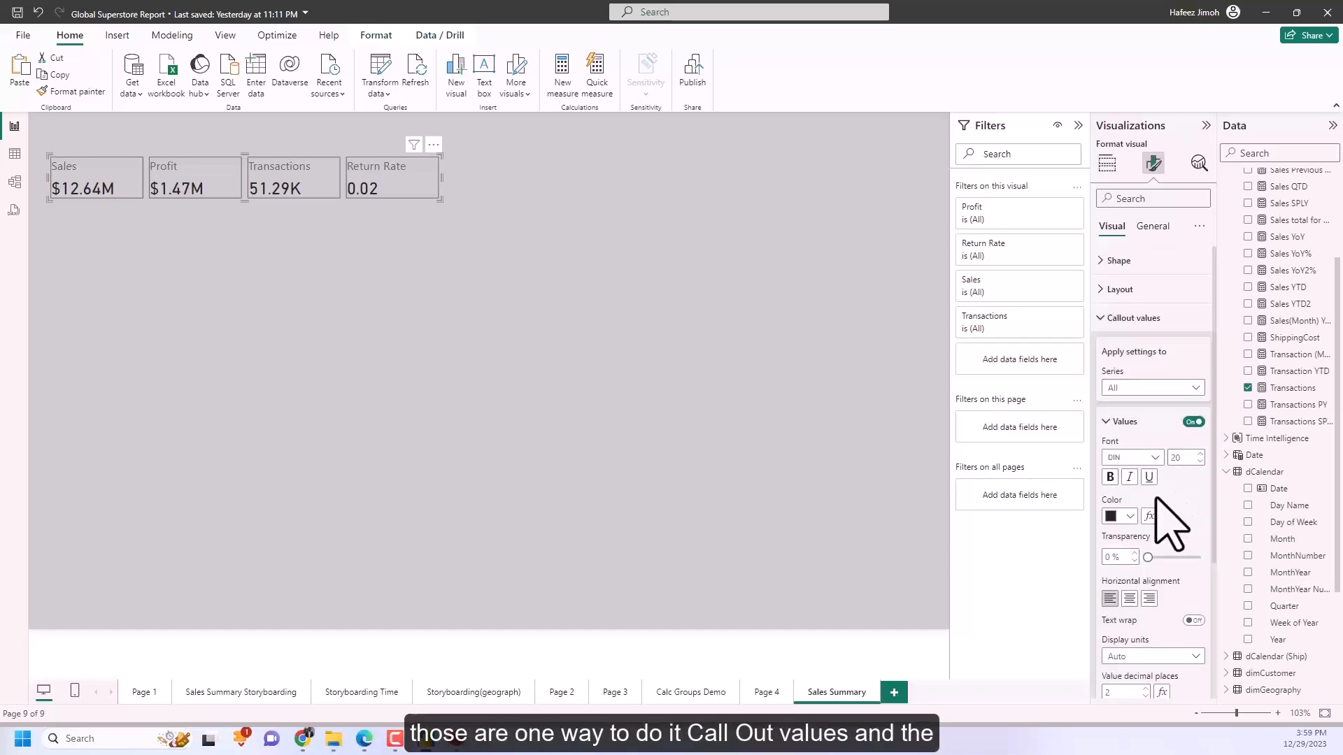
{"action": "left_click", "coordinate": [1122, 517]}
{"action": "left_click", "coordinate": [1119, 453]}
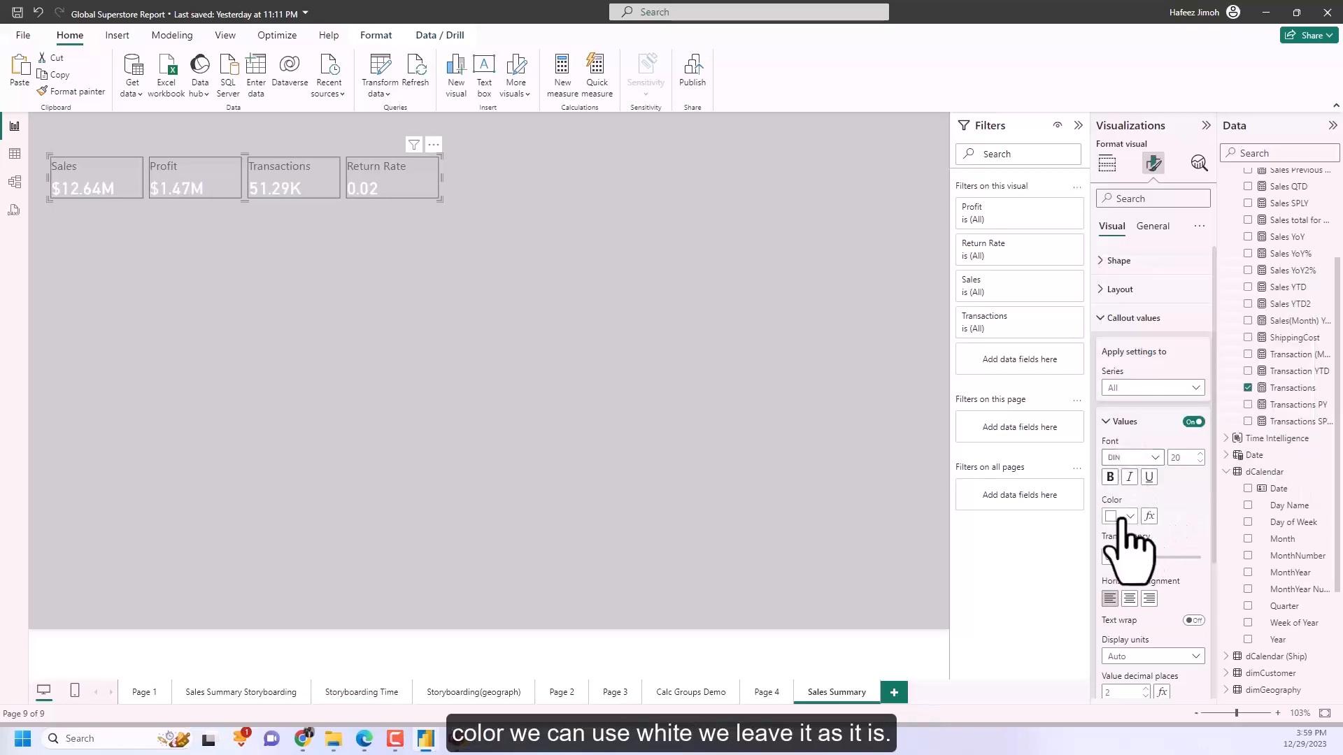
{"action": "left_click", "coordinate": [1122, 518]}
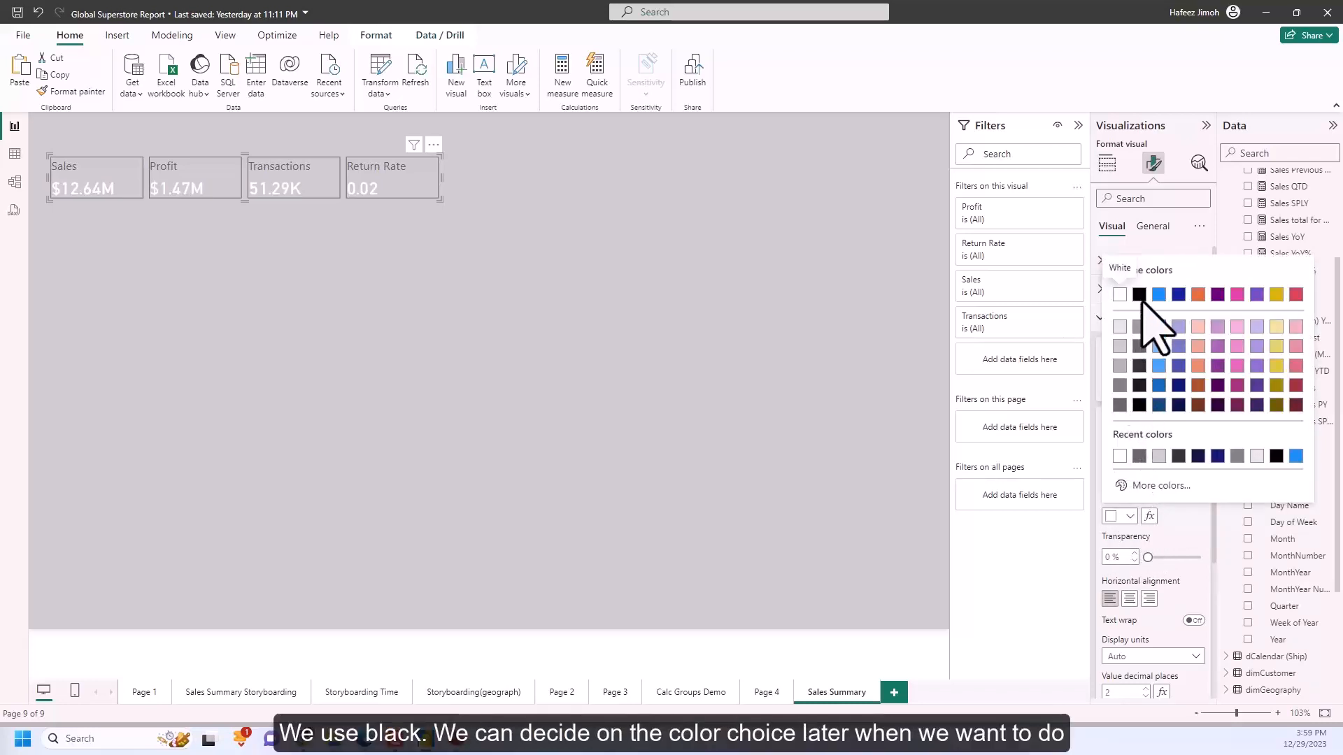
{"action": "left_click", "coordinate": [1140, 295]}
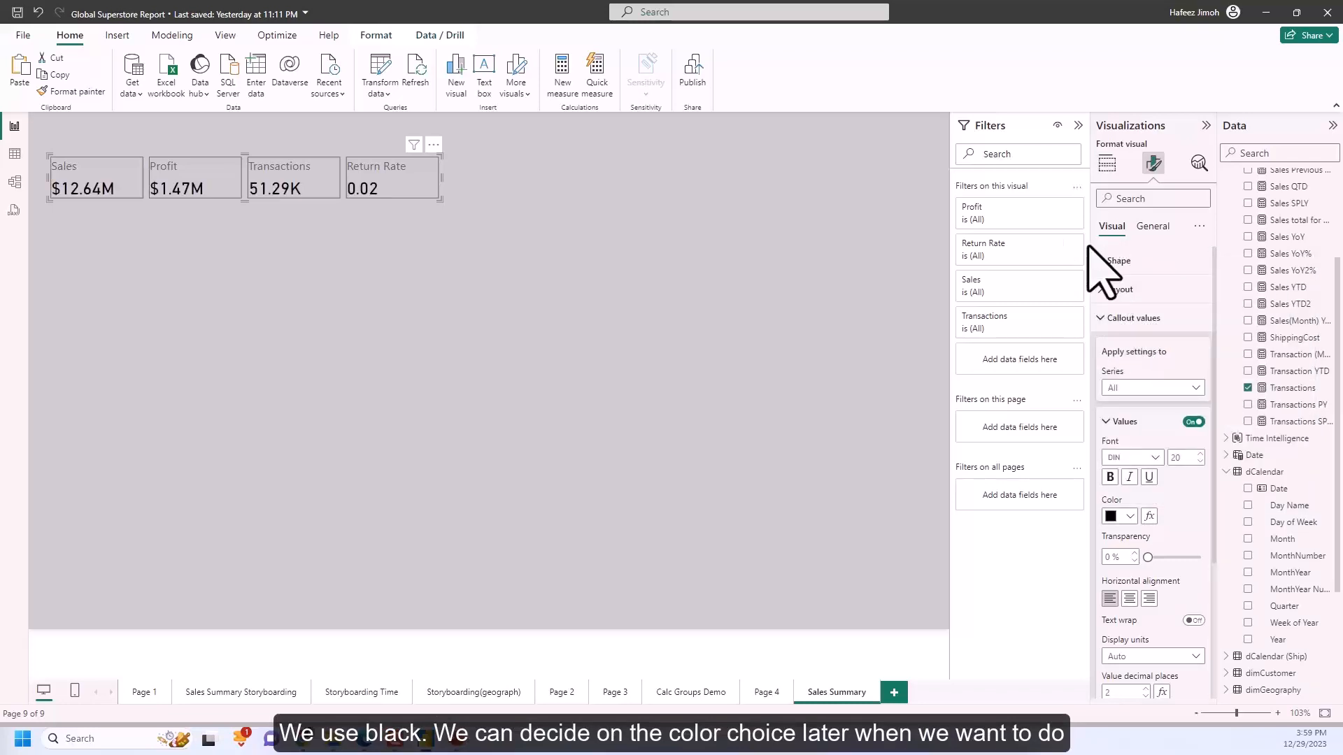
Step: Slightly adjust the card visual's size and position near the page's upper-left corner, leaving nothing selected
{"action": "left_click_drag", "start_coordinate": [441, 200], "coordinate": [441, 213]}
{"action": "left_click", "coordinate": [444, 253]}
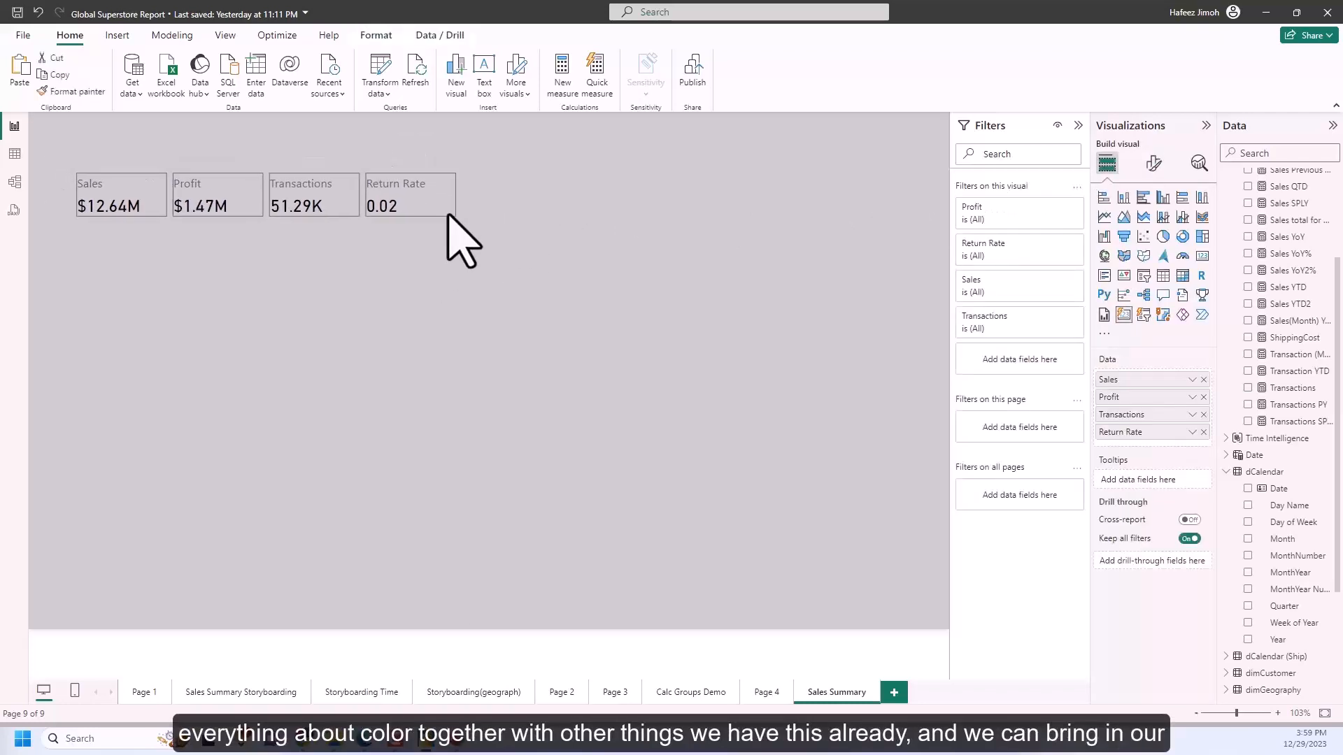
{"action": "left_click", "coordinate": [500, 210]}
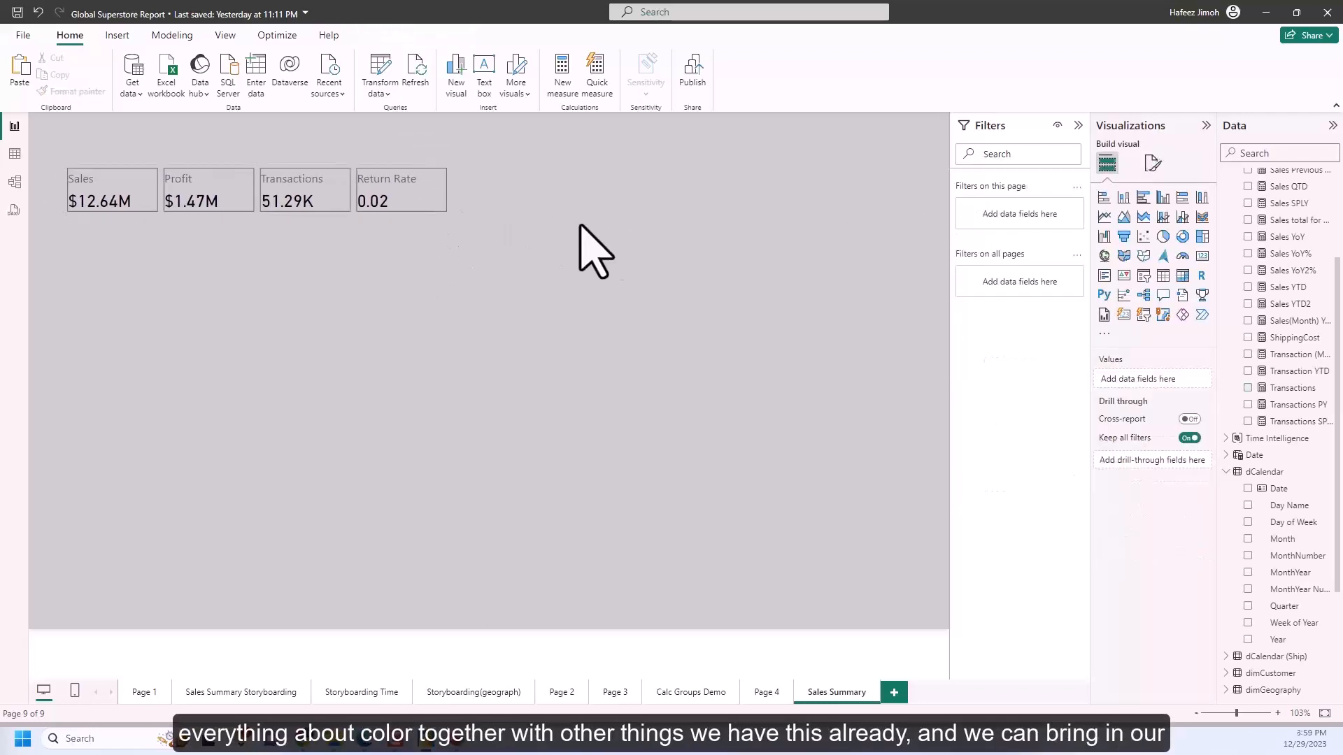
Step: Check the Sales Summary Storyboarding page for the planned slicer, and return to the card visual on the Sales Summary page
{"action": "left_click", "coordinate": [231, 696]}
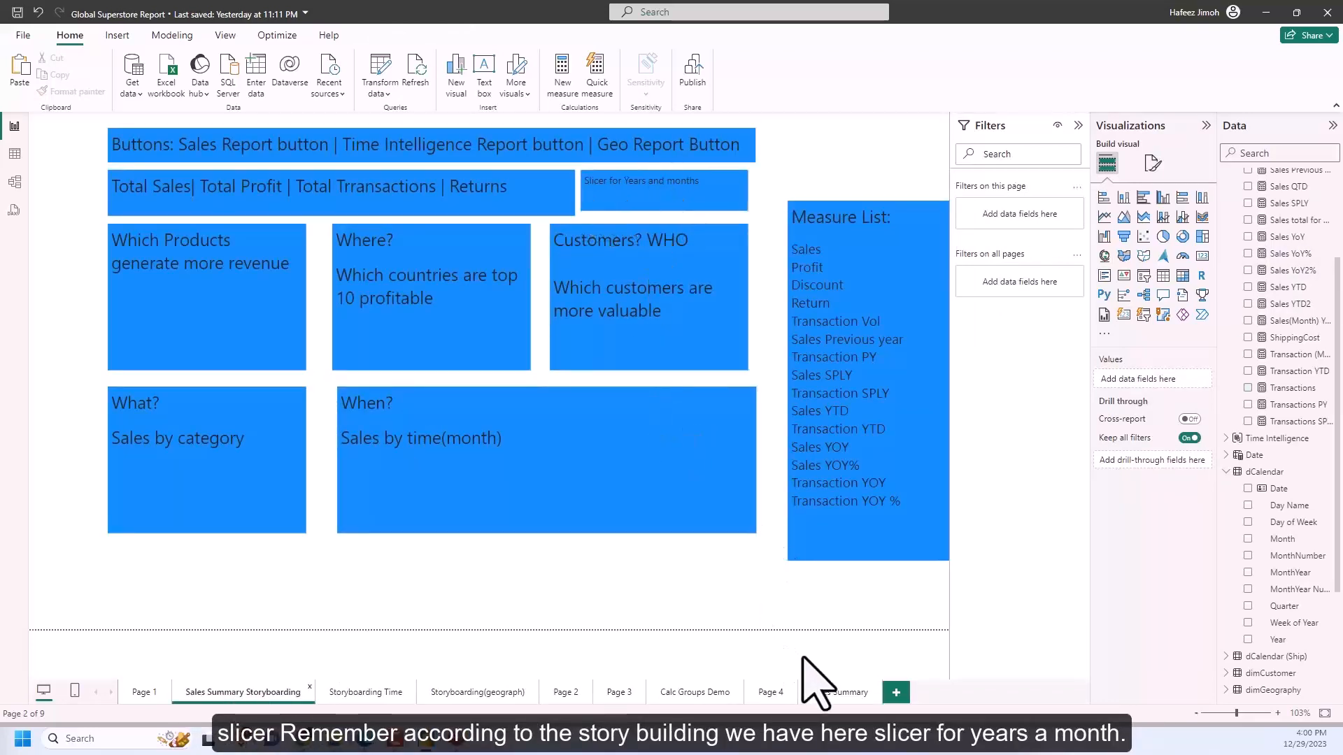
{"action": "left_click", "coordinate": [839, 692]}
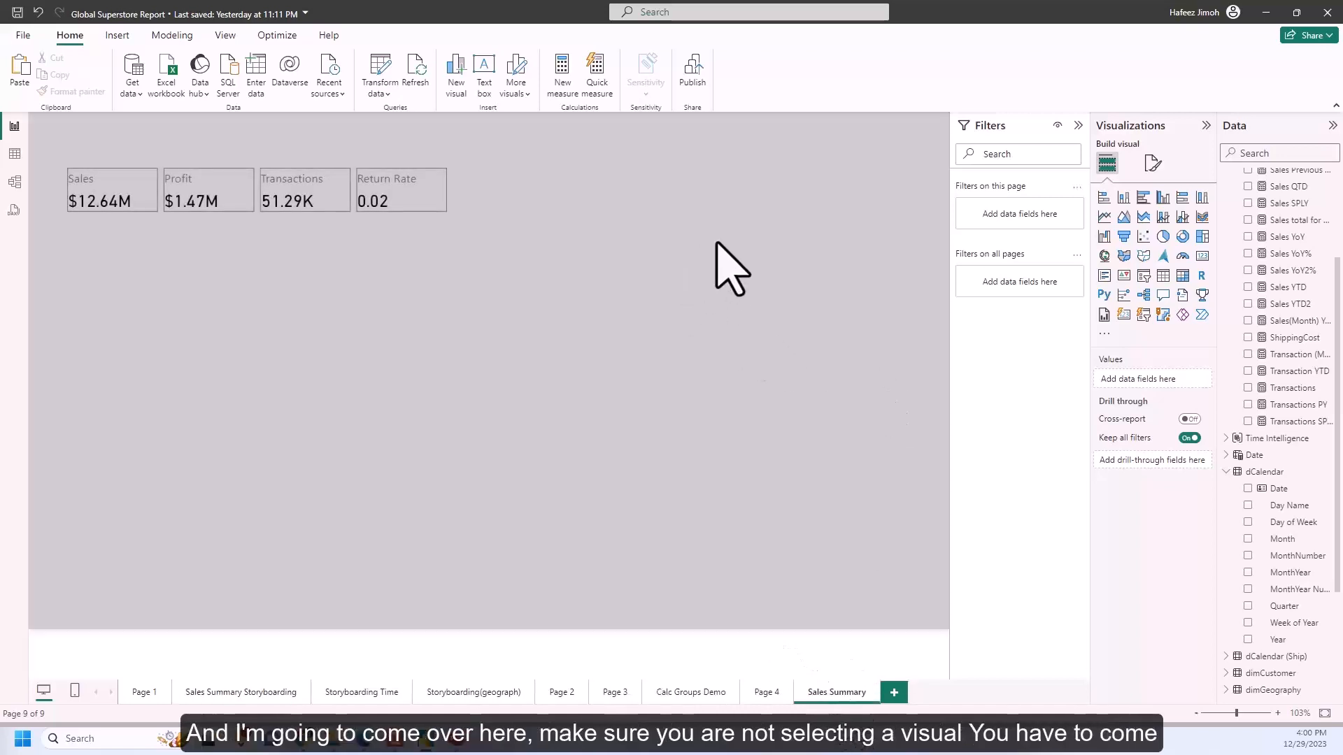
{"action": "left_click", "coordinate": [435, 190]}
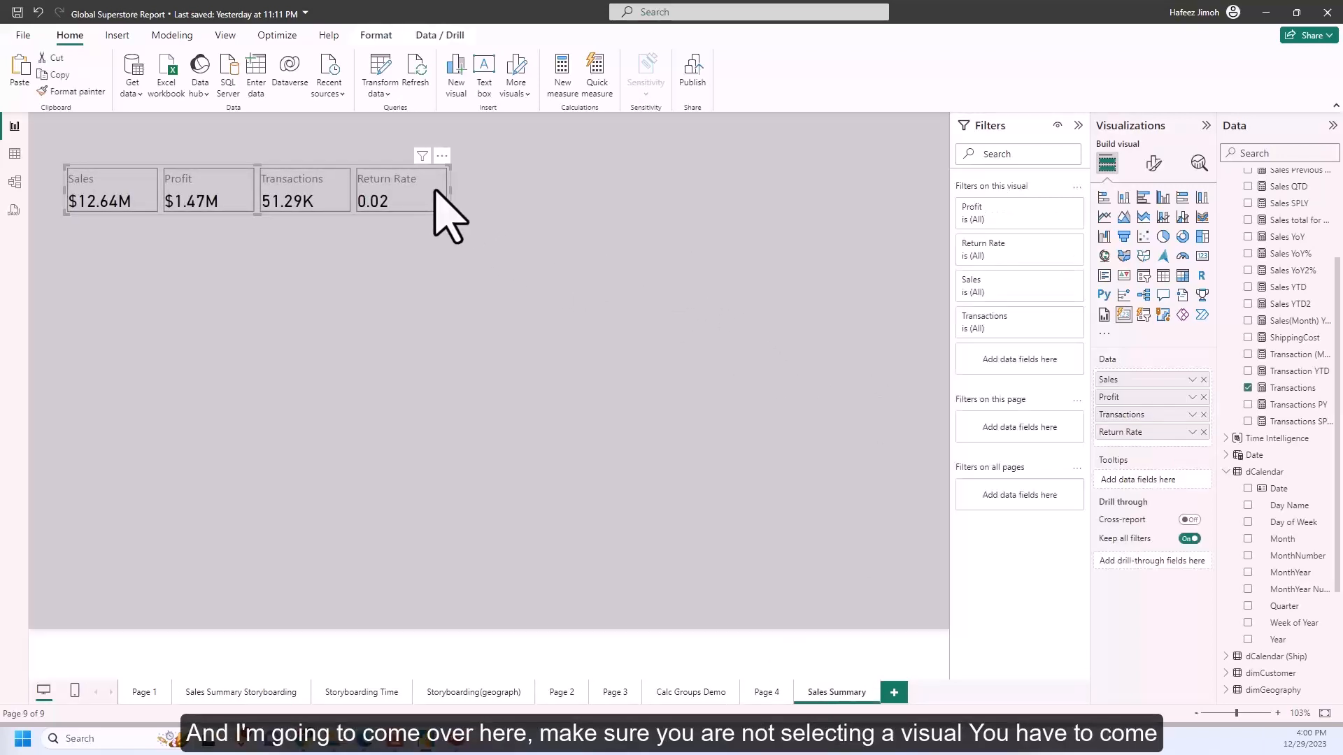
Step: Add a slicer on the dCalendar Year field, move it below the card visual, and narrow it to about half its width
{"action": "left_click", "coordinate": [488, 188]}
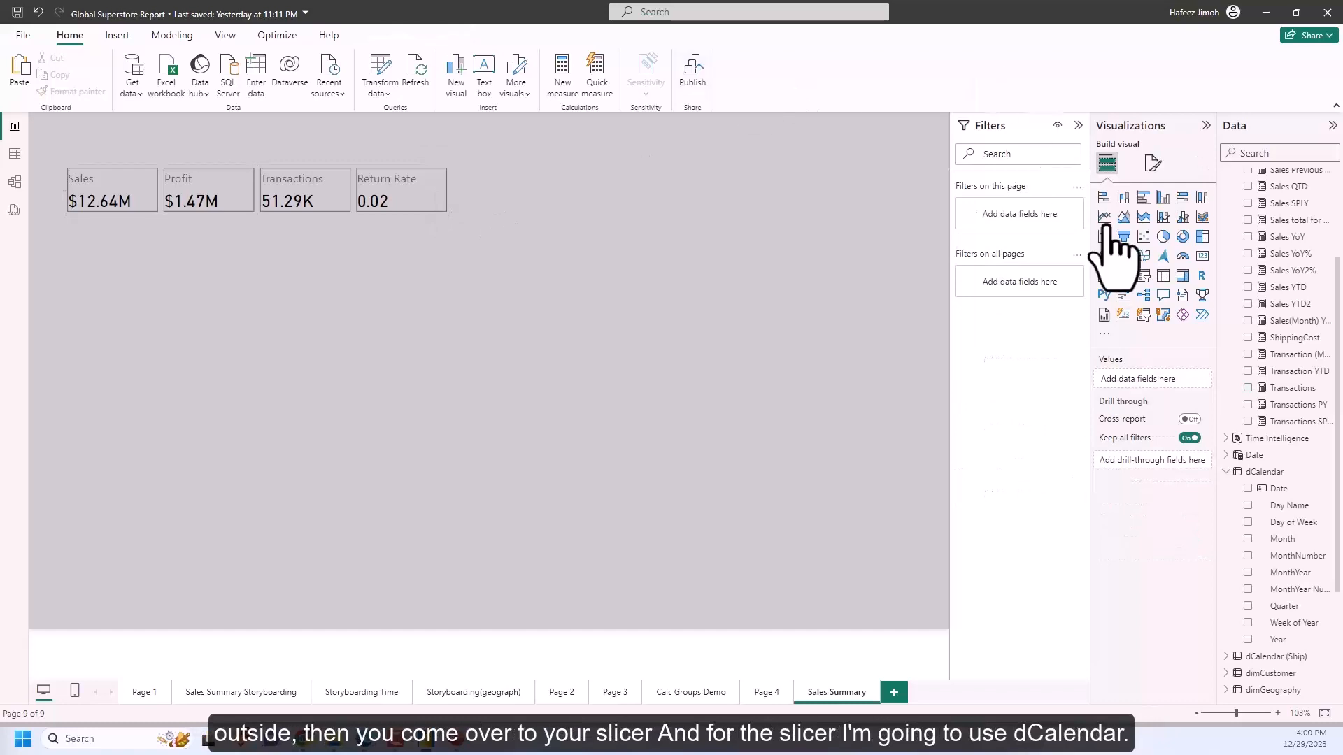
{"action": "left_click", "coordinate": [1147, 280]}
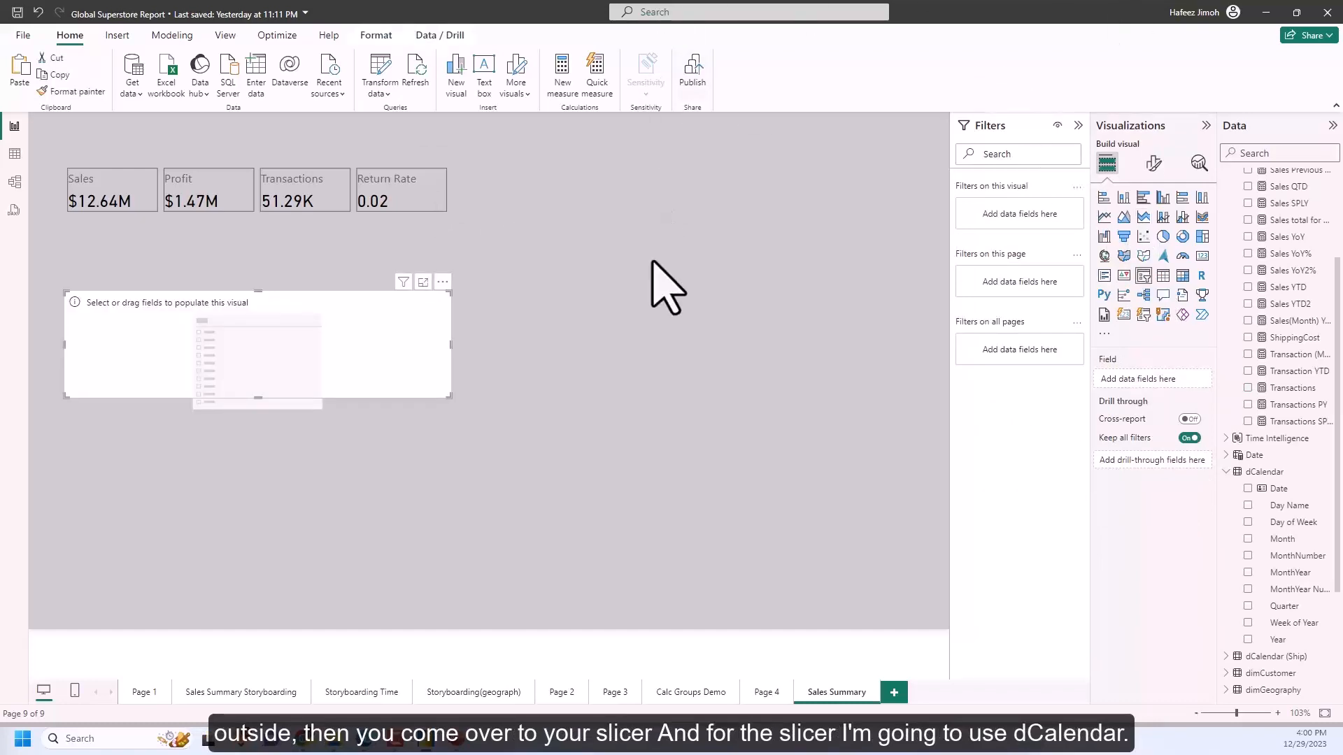
{"action": "left_click_drag", "start_coordinate": [447, 387], "coordinate": [611, 355]}
{"action": "scroll", "coordinate": [1302, 343], "scroll_direction": "down", "scroll_amount": 3}
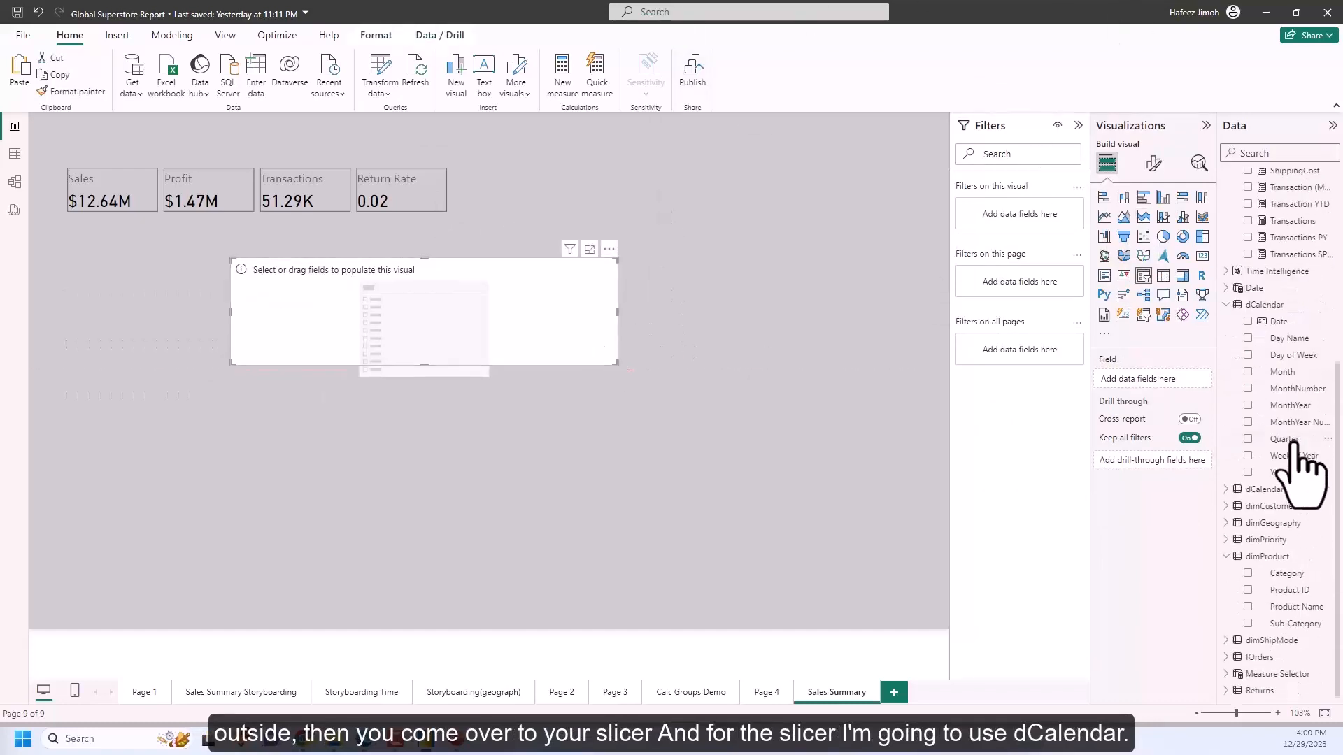
{"action": "left_click", "coordinate": [1248, 473]}
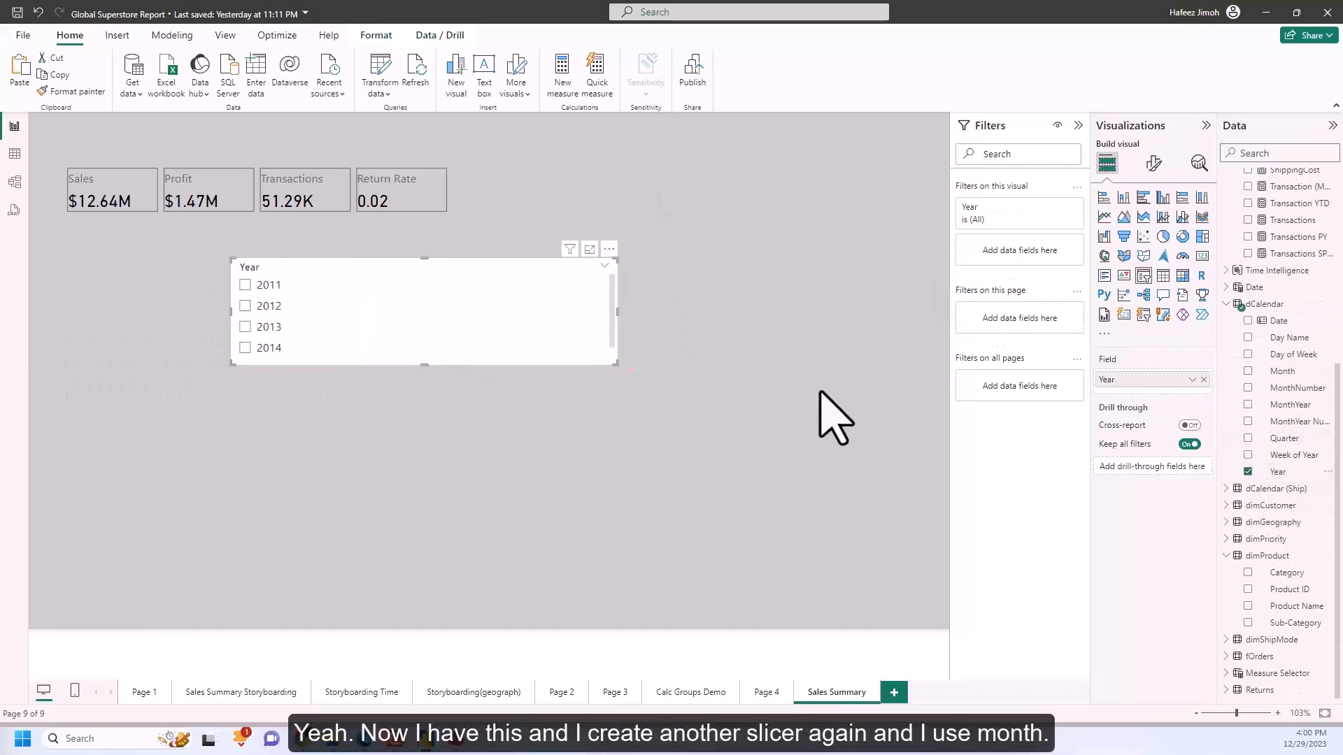
{"action": "left_click_drag", "start_coordinate": [617, 364], "coordinate": [426, 363]}
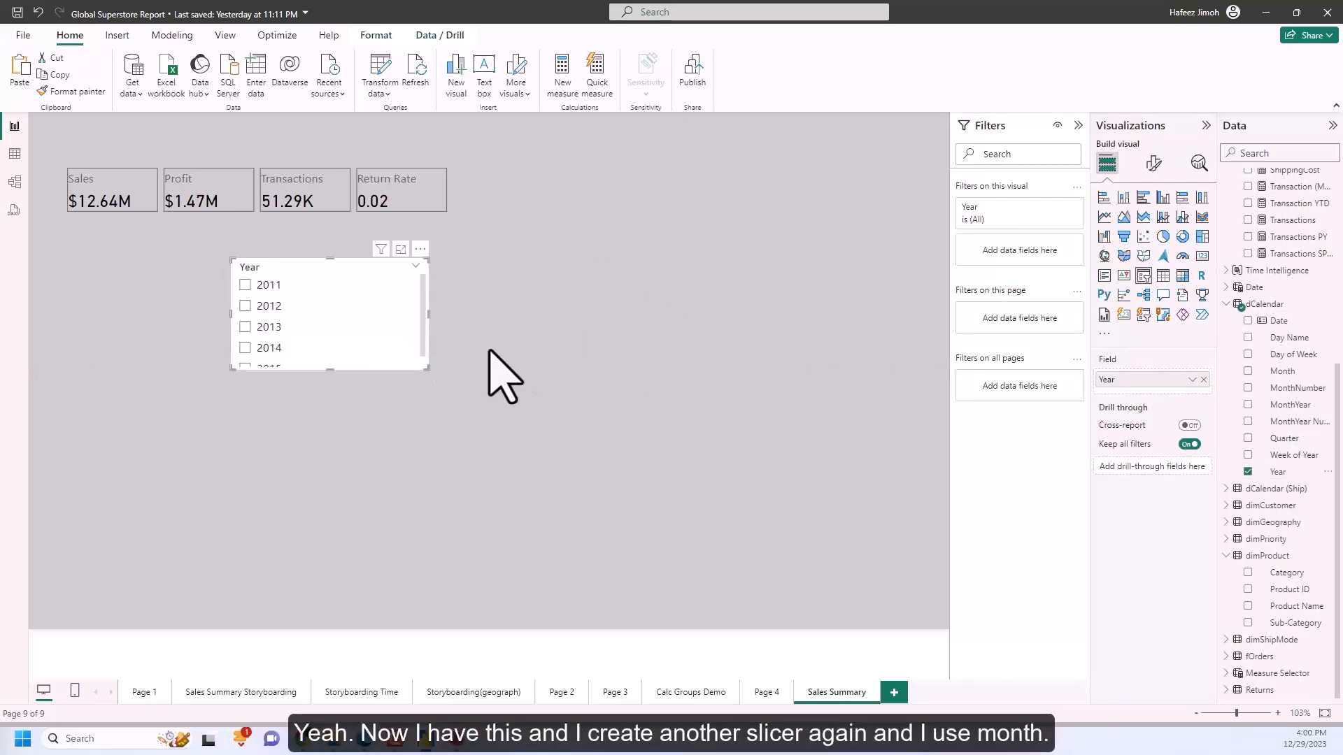
Step: Add a second, separate slicer on the dCalendar Month field
{"action": "left_click", "coordinate": [504, 377]}
{"action": "left_click", "coordinate": [1143, 276]}
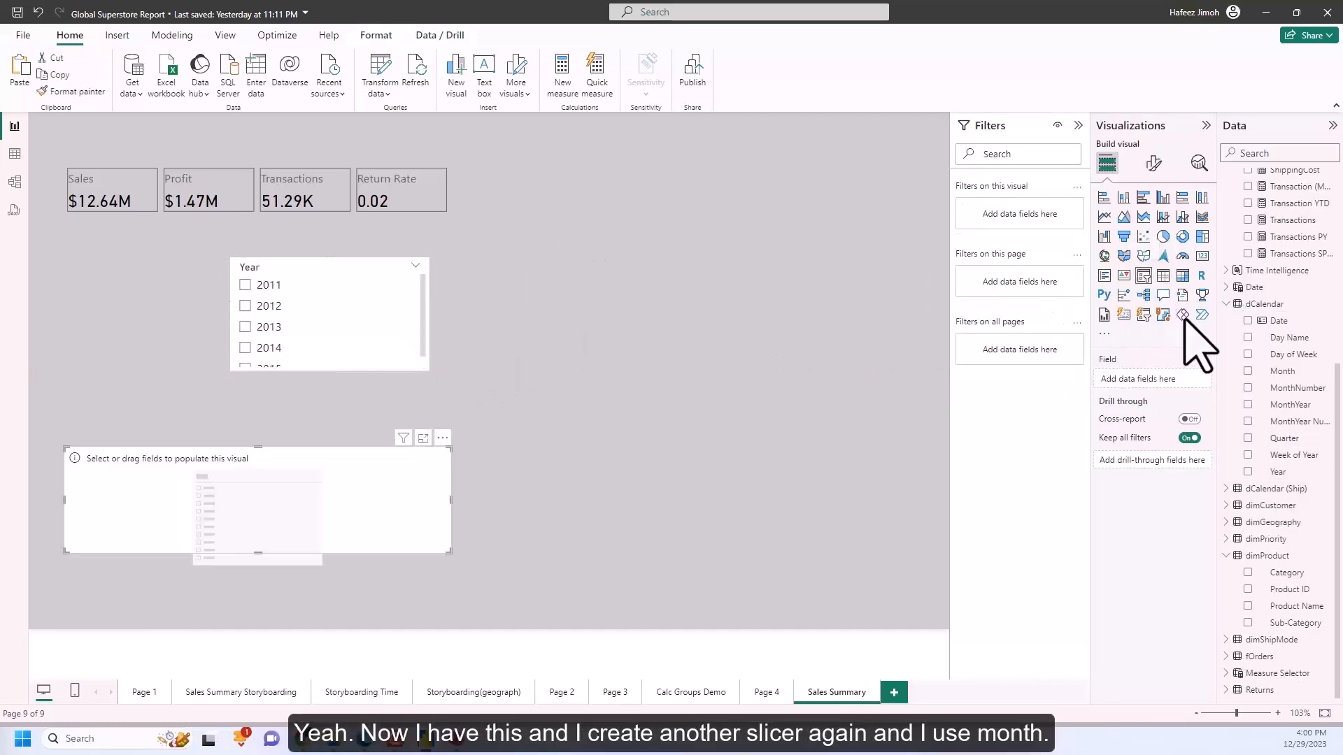
{"action": "left_click", "coordinate": [1247, 372]}
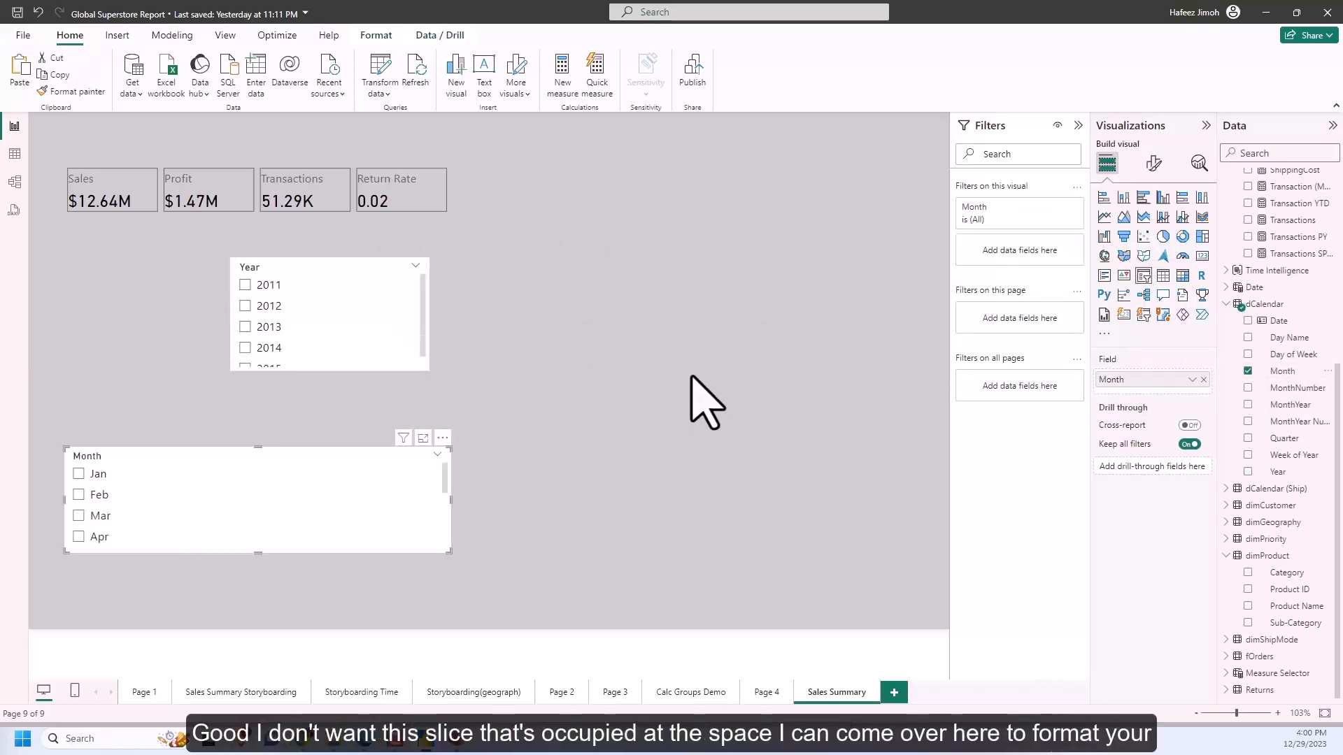
Step: Change the Year slicer's style to Dropdown in its slicer settings
{"action": "left_click", "coordinate": [418, 308]}
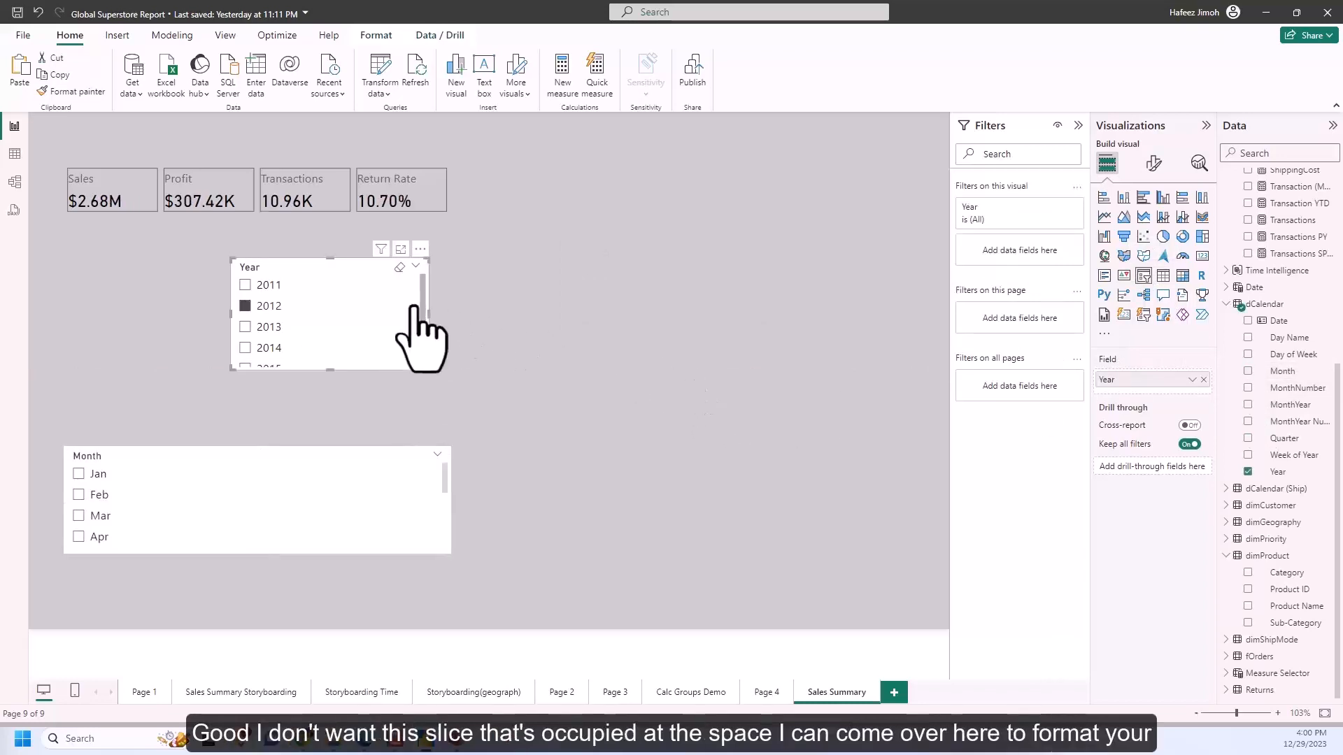
{"action": "left_click", "coordinate": [1154, 165]}
{"action": "left_click", "coordinate": [1117, 261]}
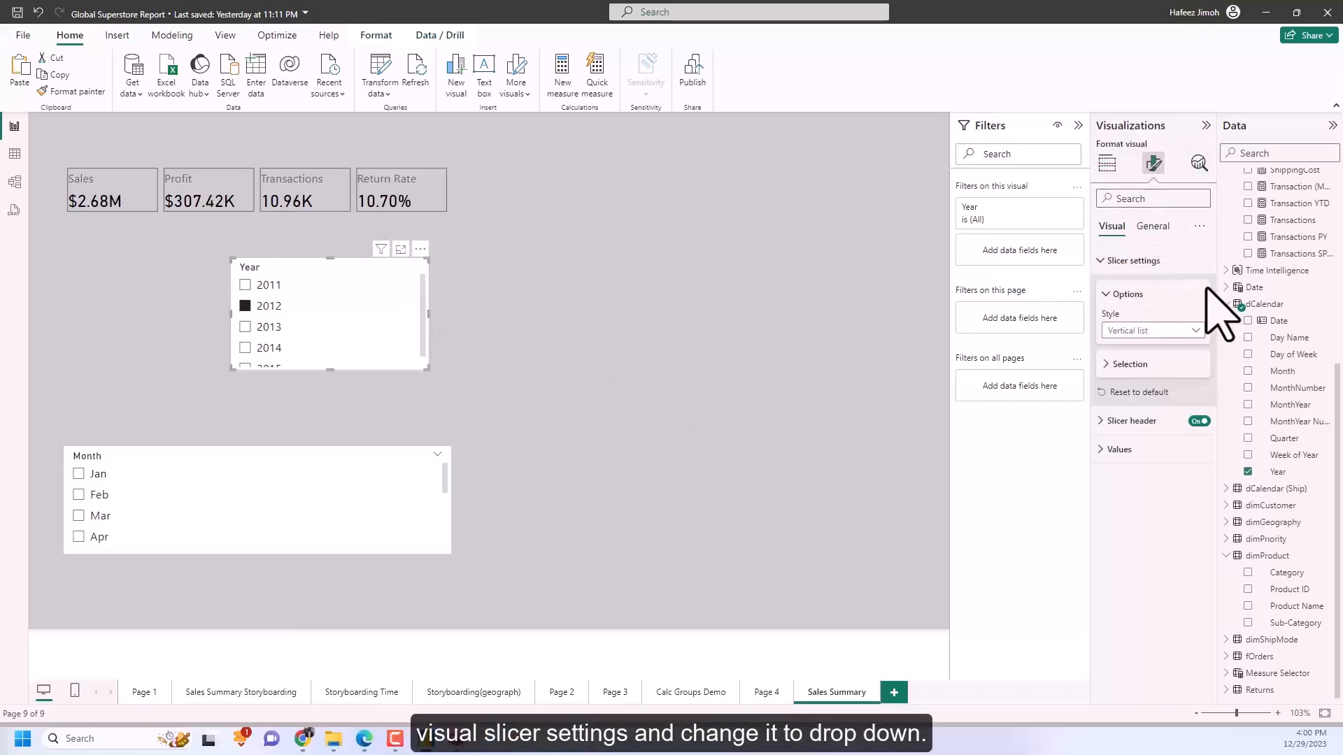
{"action": "left_click", "coordinate": [1164, 332]}
{"action": "left_click", "coordinate": [1164, 381]}
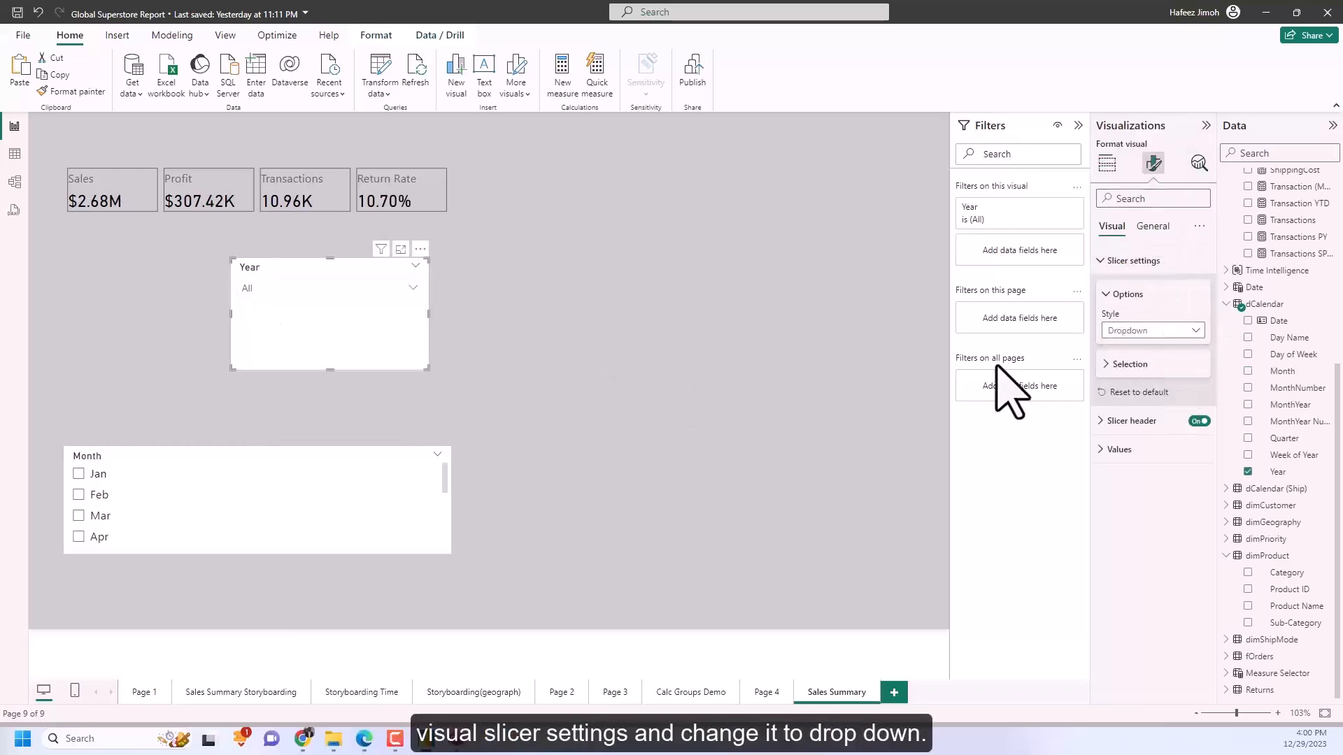
Step: Set the Month slicer's style to Dropdown as well
{"action": "left_click", "coordinate": [379, 497]}
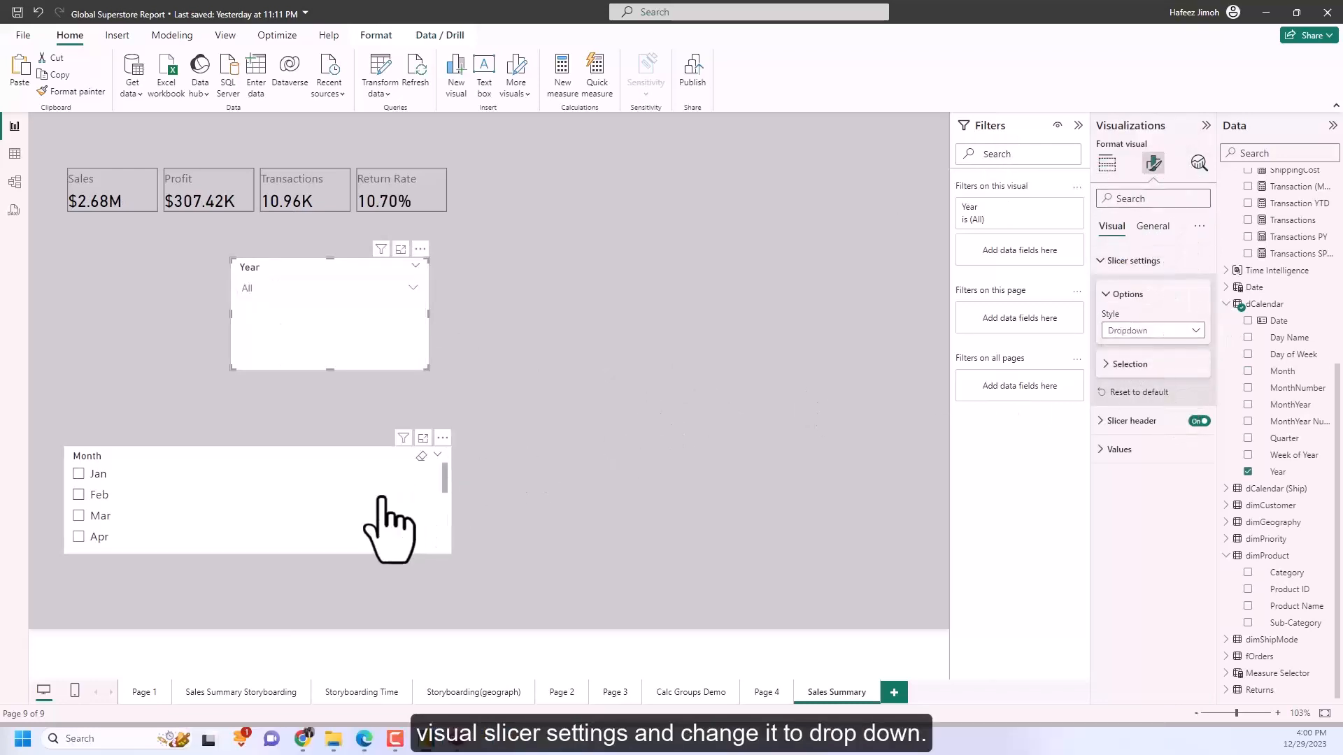
{"action": "left_click", "coordinate": [1154, 228]}
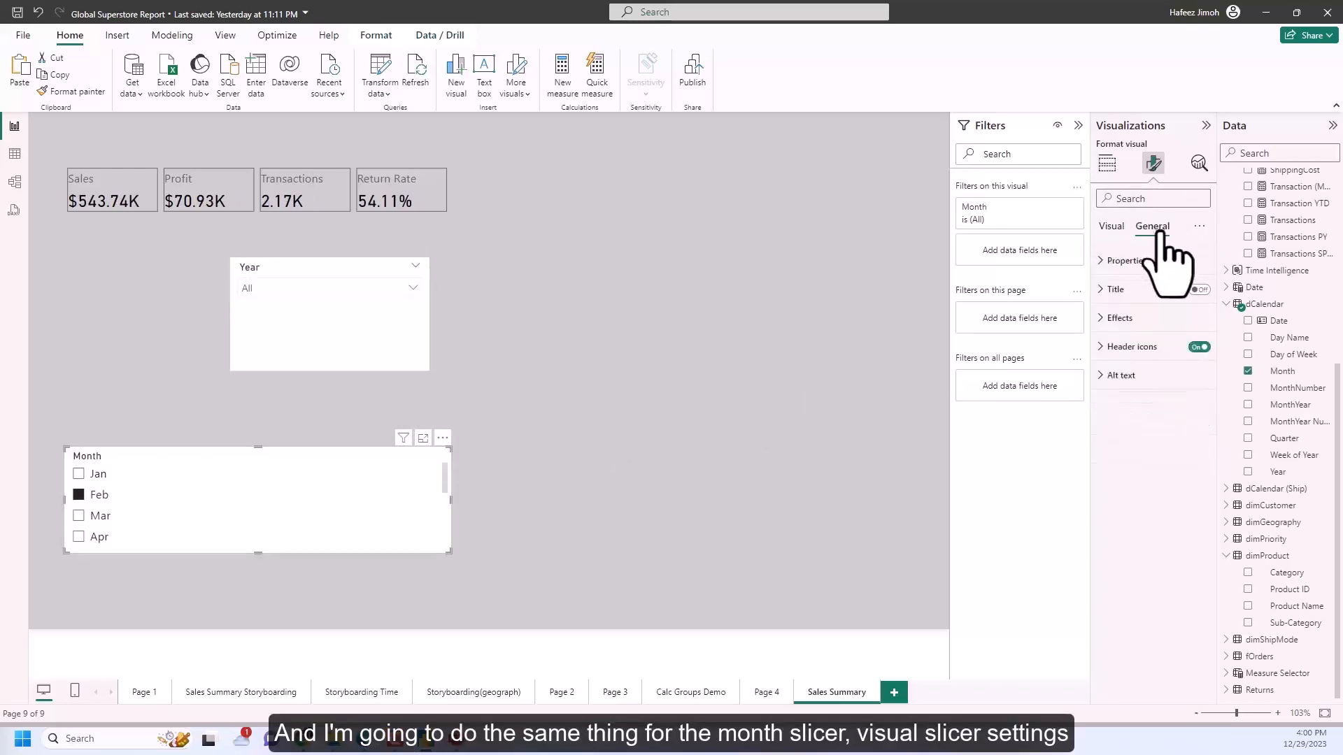
{"action": "left_click", "coordinate": [1140, 261]}
{"action": "left_click", "coordinate": [1123, 227]}
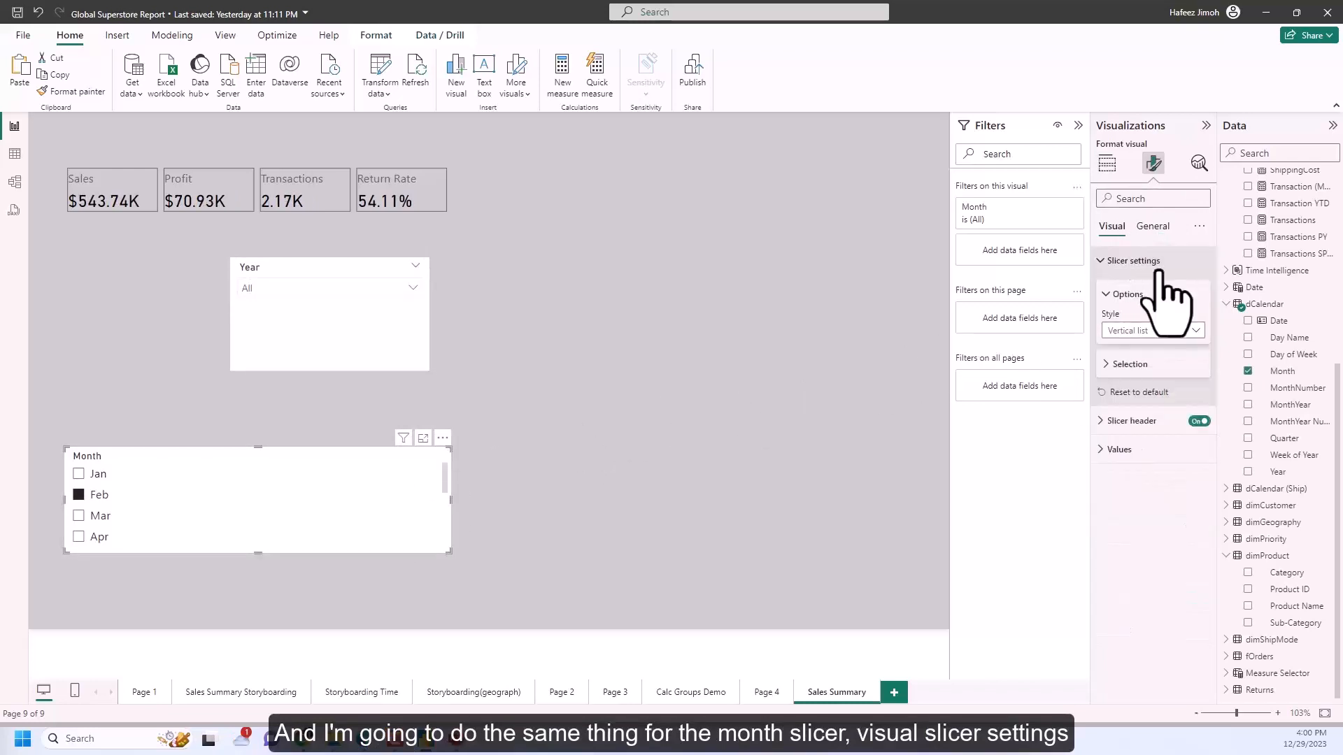
{"action": "left_click", "coordinate": [1164, 295]}
{"action": "left_click", "coordinate": [1165, 332]}
{"action": "left_click", "coordinate": [1127, 382]}
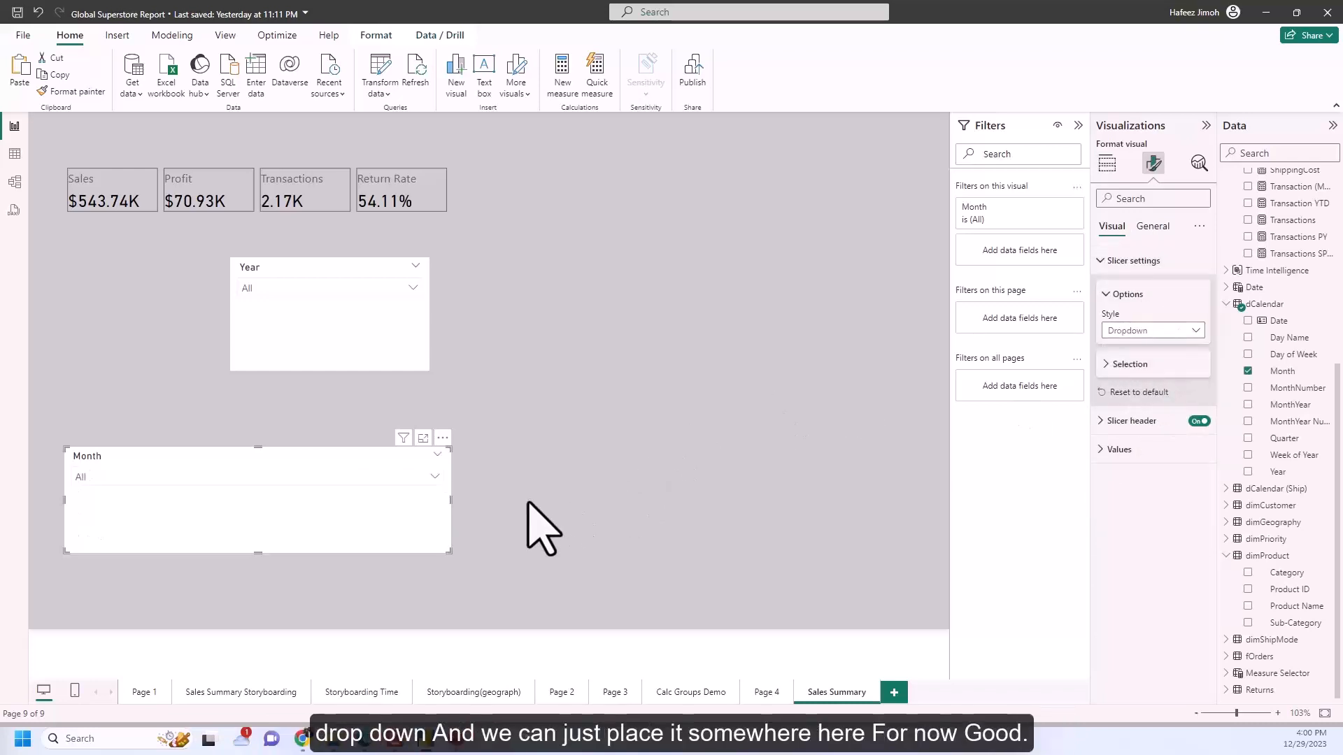
Step: Shrink the Year and Month slicers and line them up side by side to the right of the Return Rate card
{"action": "left_click", "coordinate": [426, 360]}
{"action": "left_click_drag", "start_coordinate": [427, 367], "coordinate": [615, 219]}
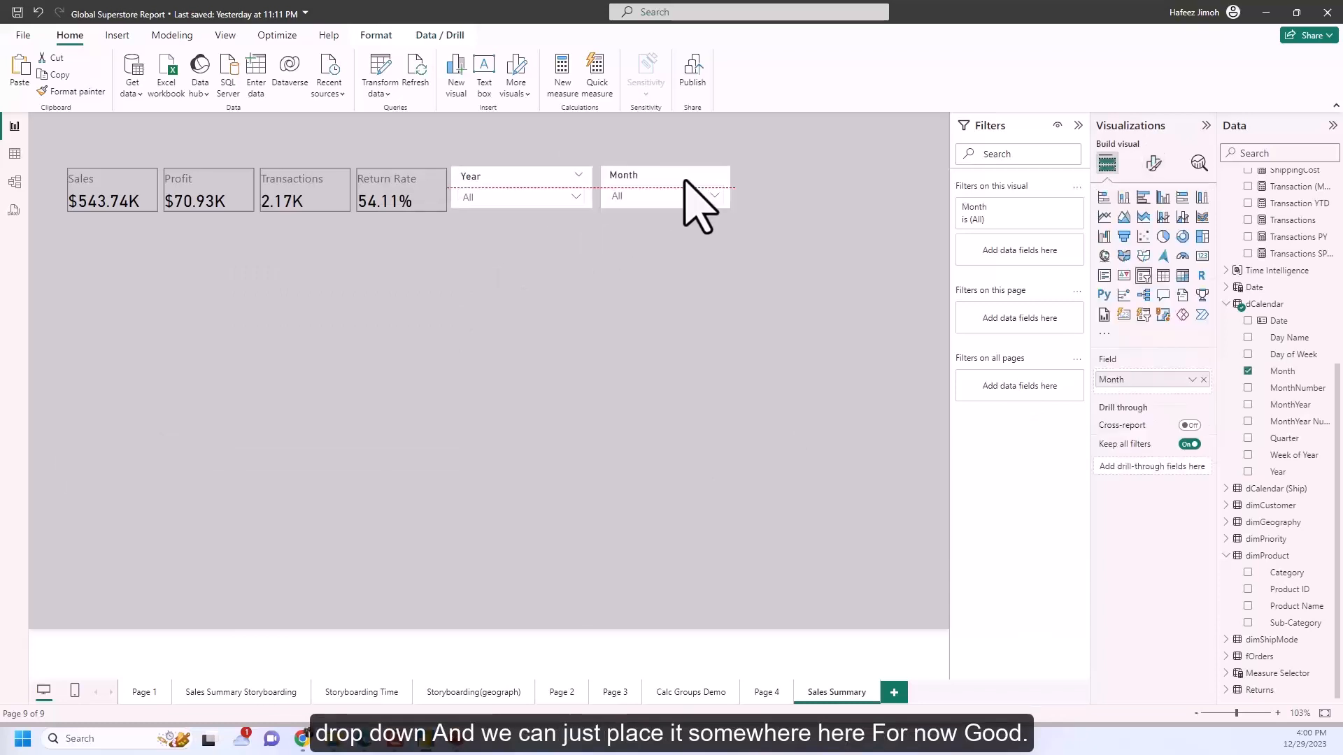
{"action": "left_click", "coordinate": [639, 285]}
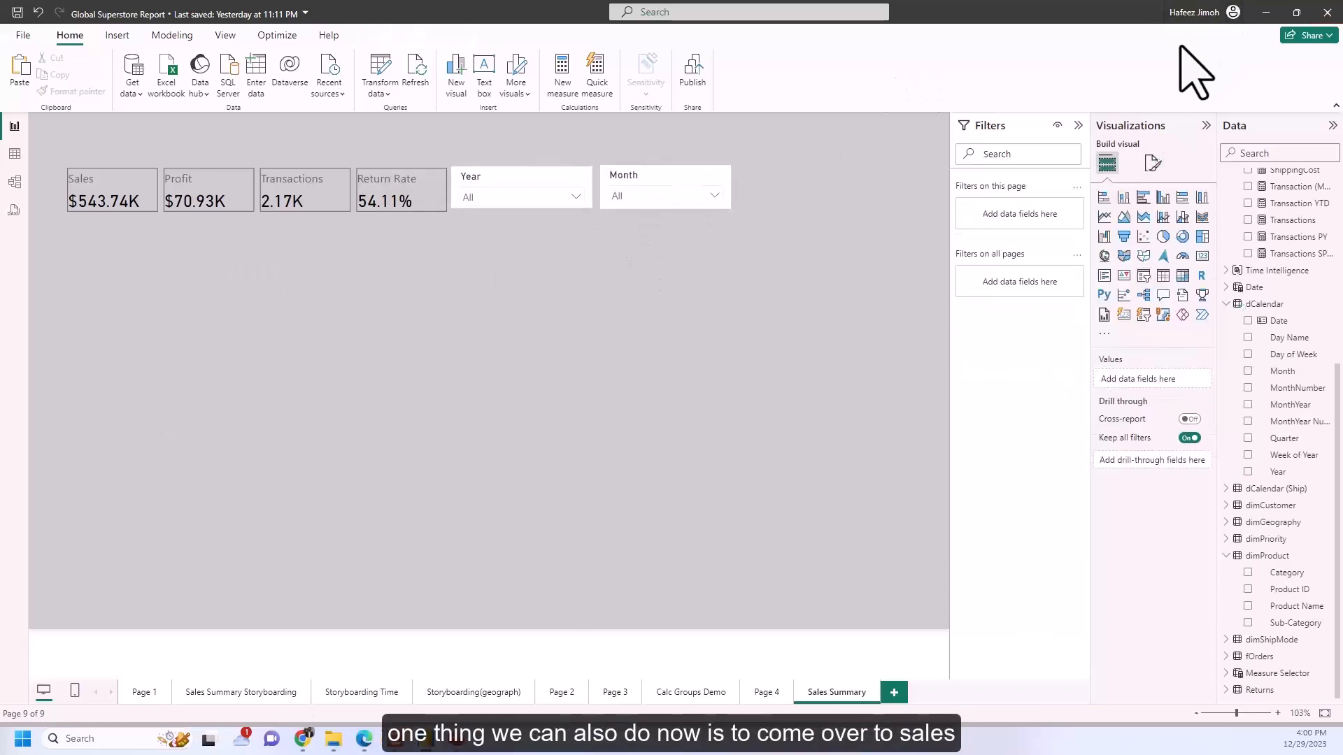
Step: Check the storyboard's product question and add a stacked bar chart of Sales by Product Name to the Sales Summary page, looking through its bars
{"action": "left_click", "coordinate": [246, 697]}
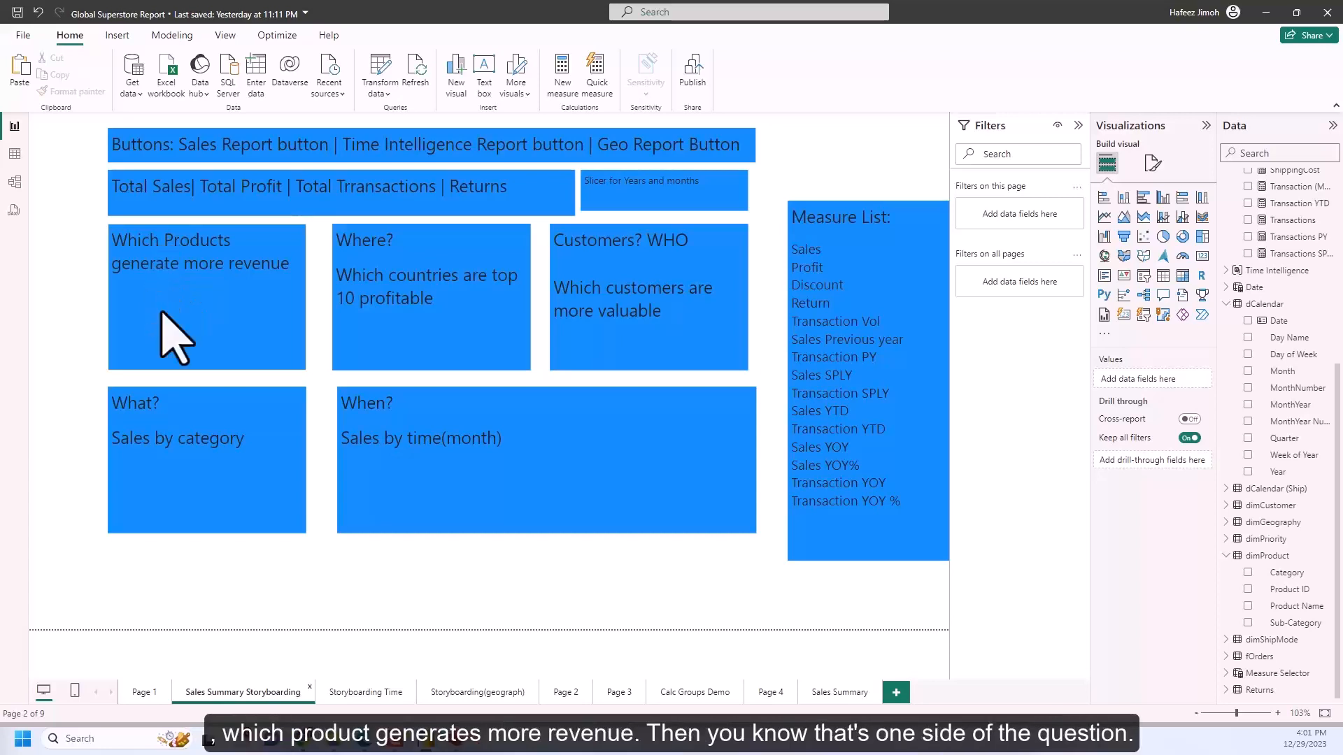
{"action": "left_click", "coordinate": [838, 692]}
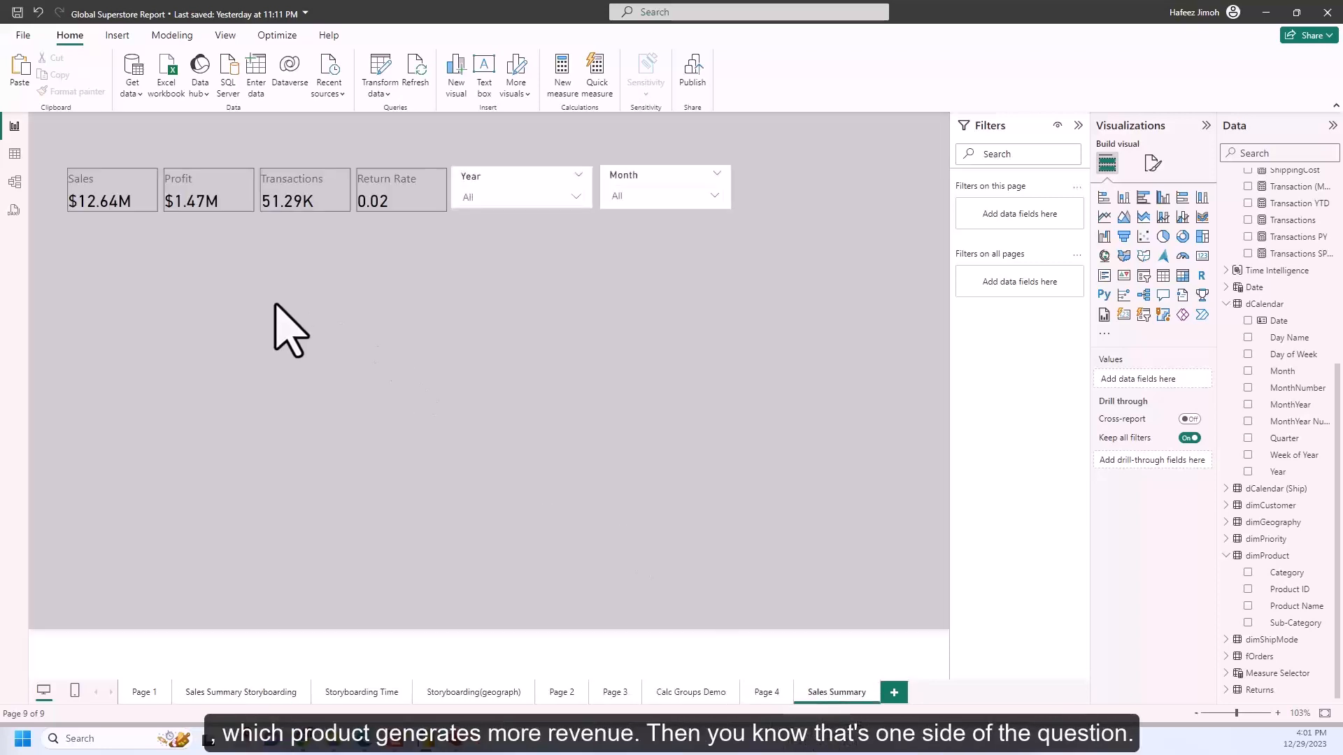
{"action": "left_click", "coordinate": [1105, 203]}
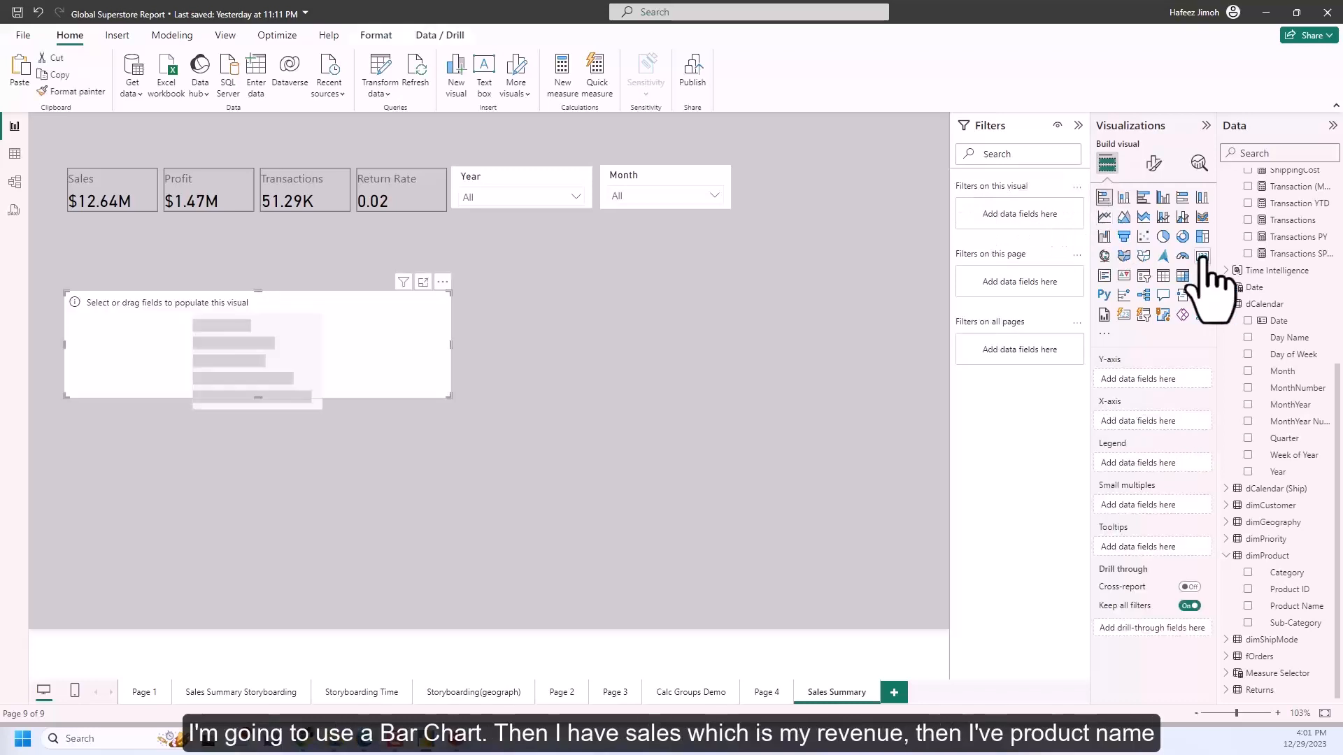
{"action": "scroll", "coordinate": [1241, 328], "scroll_direction": "up", "scroll_amount": 3}
{"action": "scroll", "coordinate": [1242, 318], "scroll_direction": "up", "scroll_amount": 2}
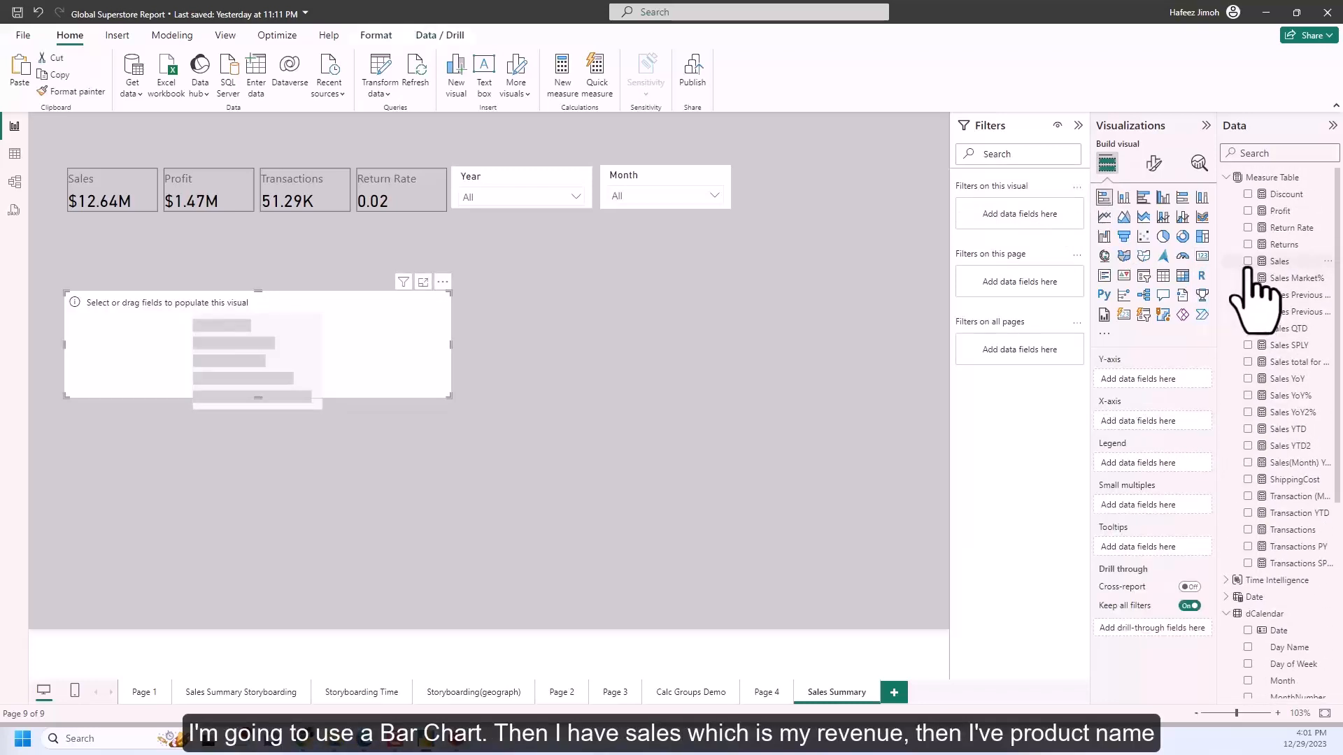
{"action": "left_click", "coordinate": [1266, 230]}
{"action": "scroll", "coordinate": [1256, 294], "scroll_direction": "down", "scroll_amount": 4}
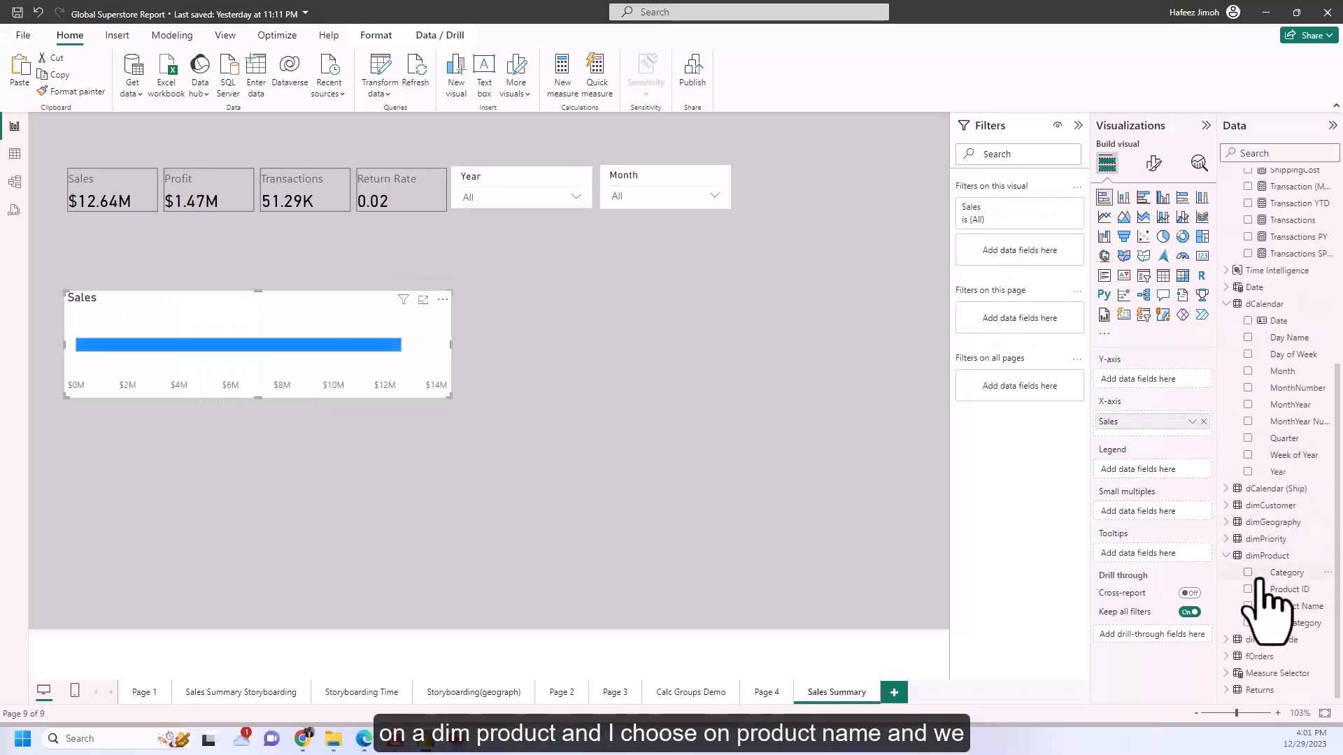
{"action": "left_click", "coordinate": [1249, 606]}
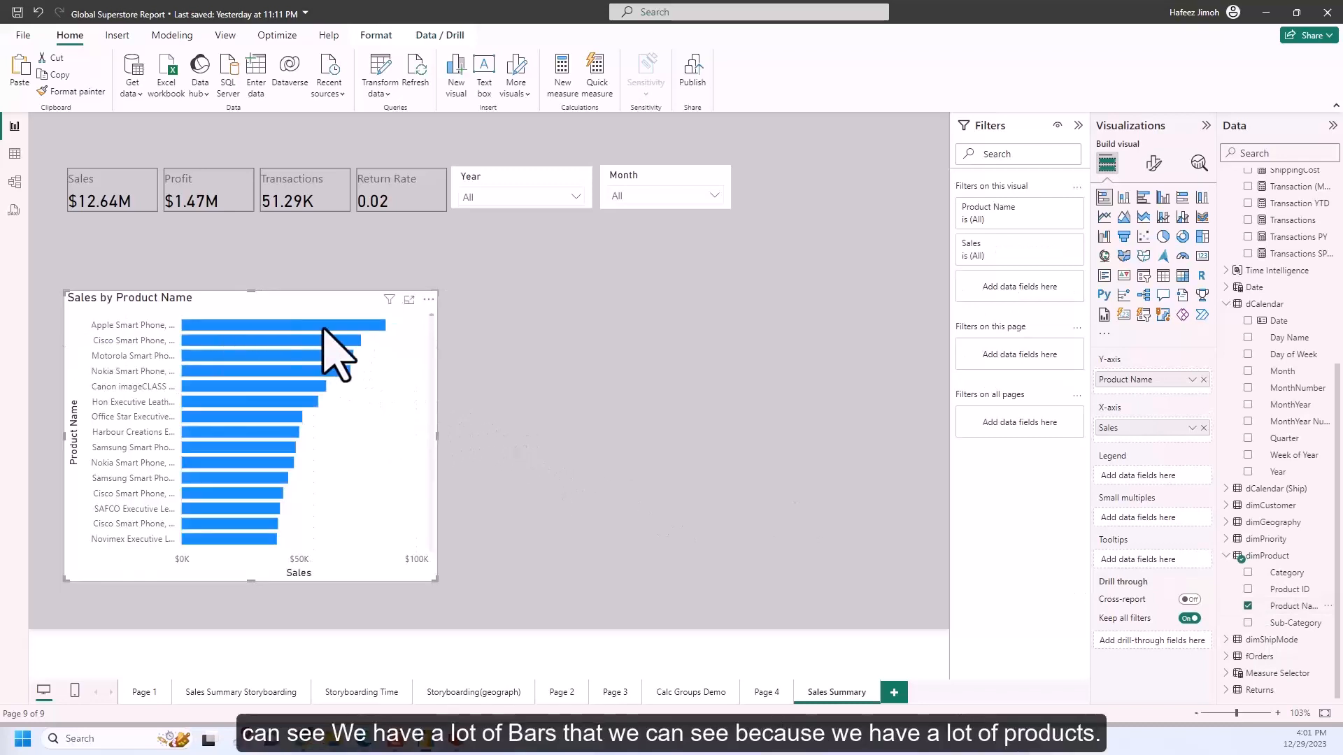
{"action": "scroll", "coordinate": [307, 463], "scroll_direction": "down", "scroll_amount": 6}
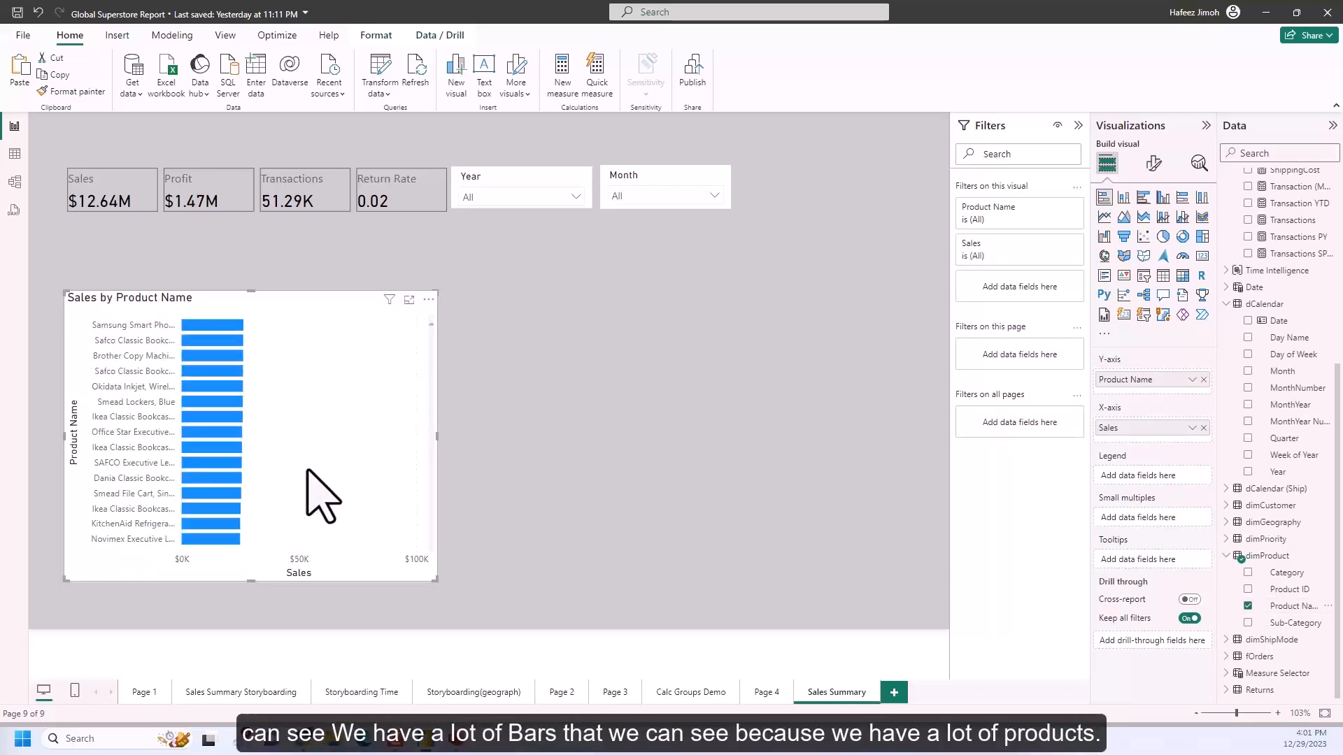
{"action": "scroll", "coordinate": [312, 465], "scroll_direction": "up", "scroll_amount": 6}
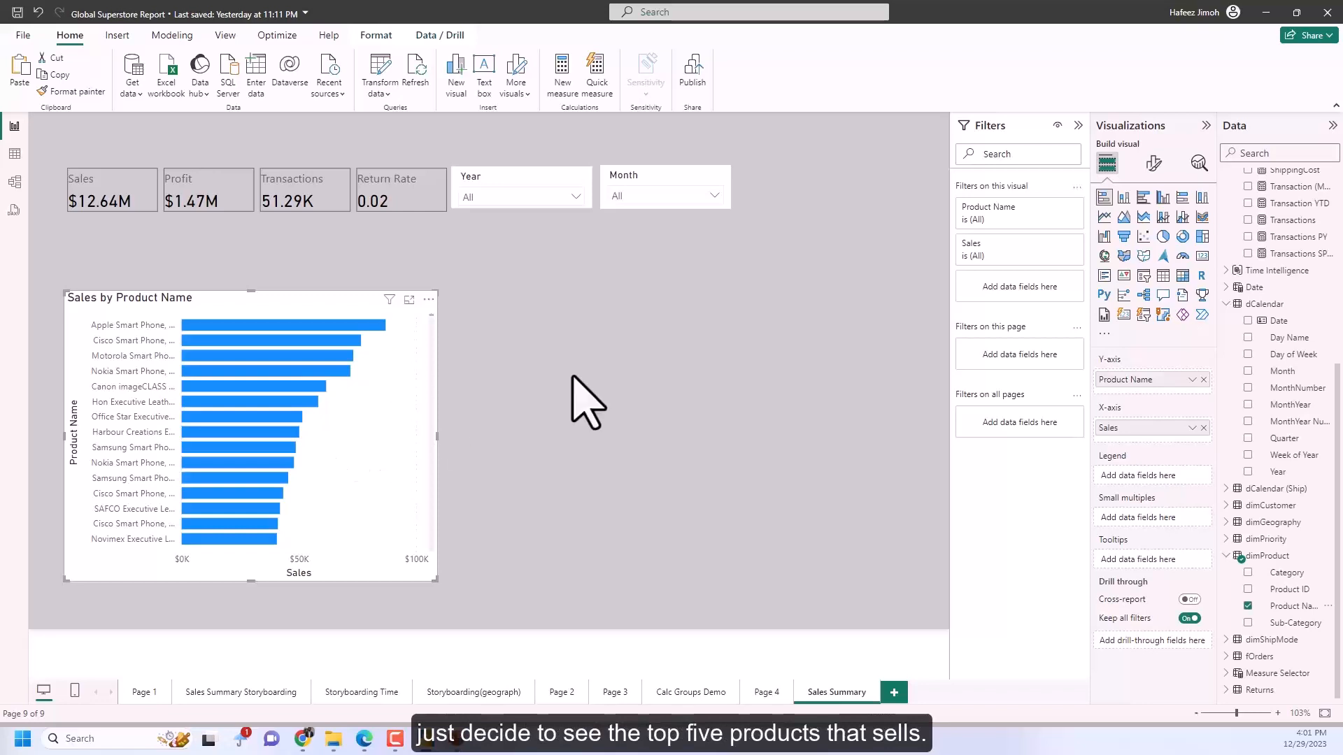
Step: Filter the product chart to the top 5 product names by Sales, shrink it, and place it directly beneath the cards
{"action": "left_click", "coordinate": [1058, 208]}
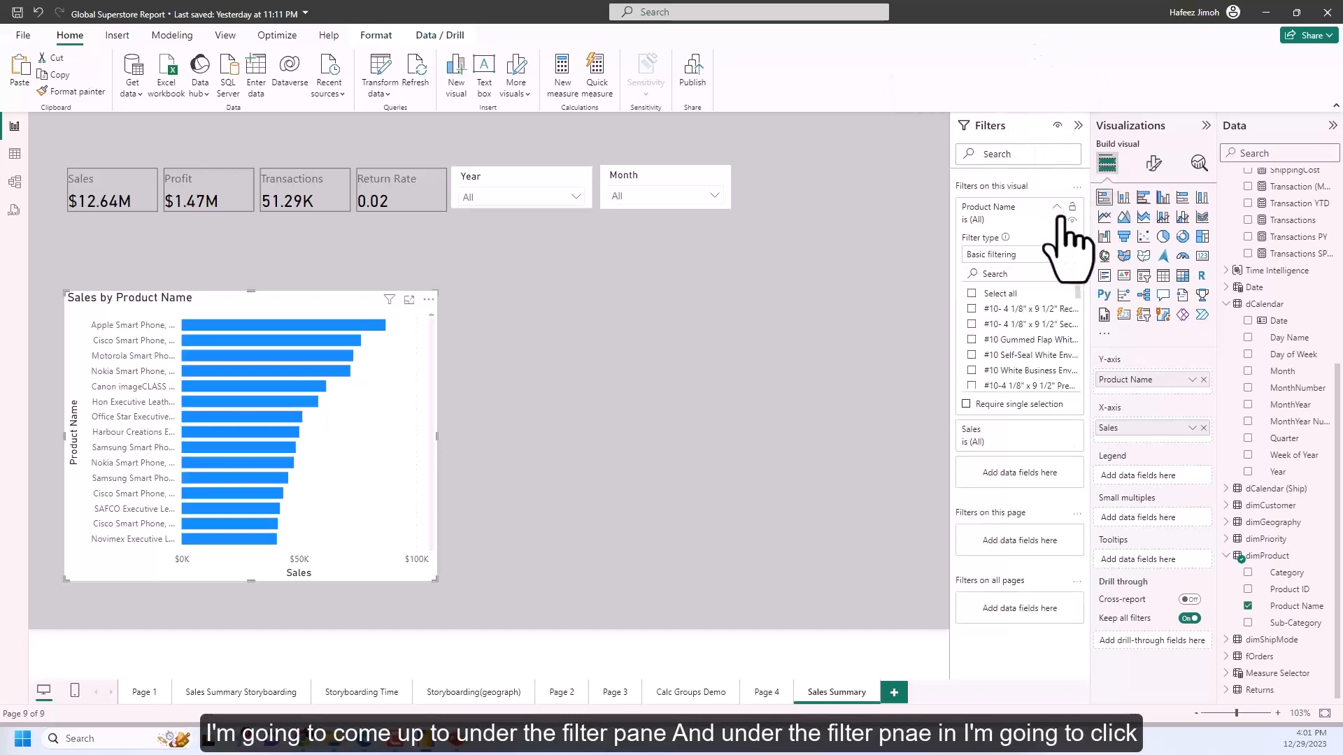
{"action": "left_click", "coordinate": [1064, 253]}
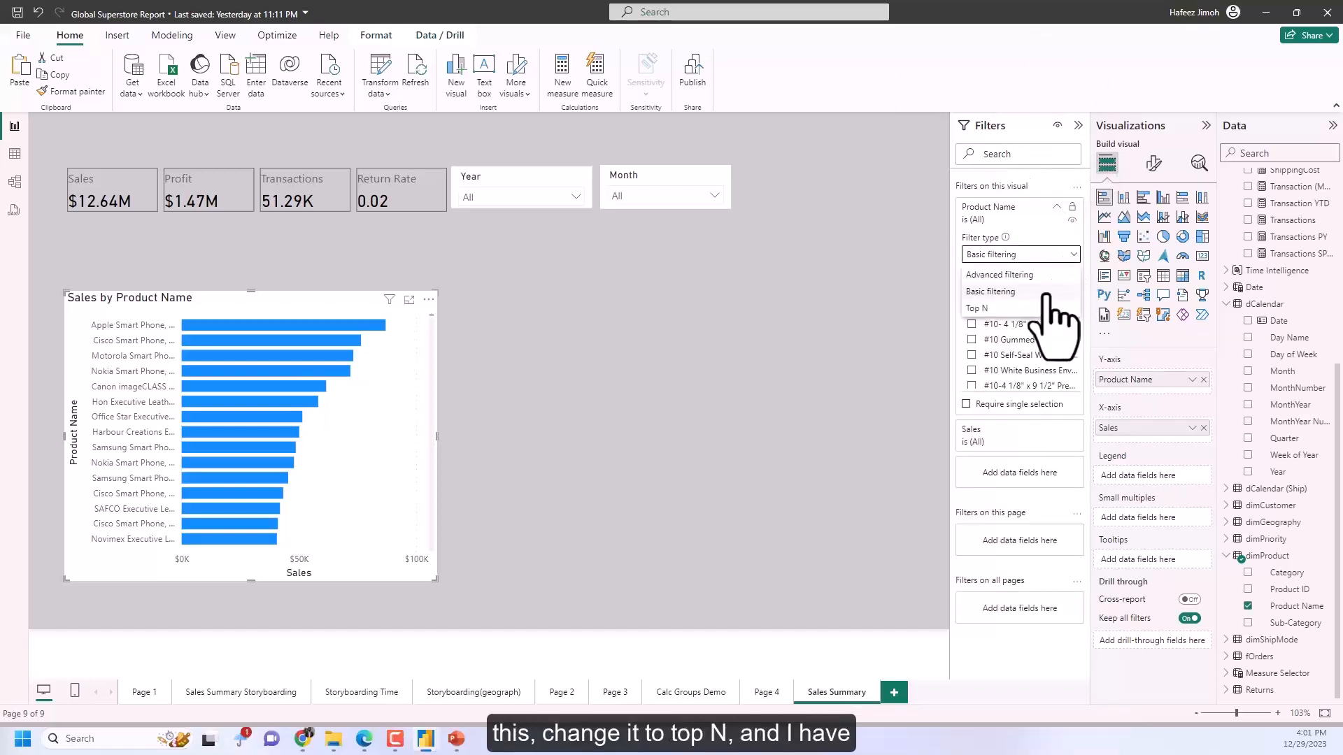
{"action": "left_click", "coordinate": [1046, 309]}
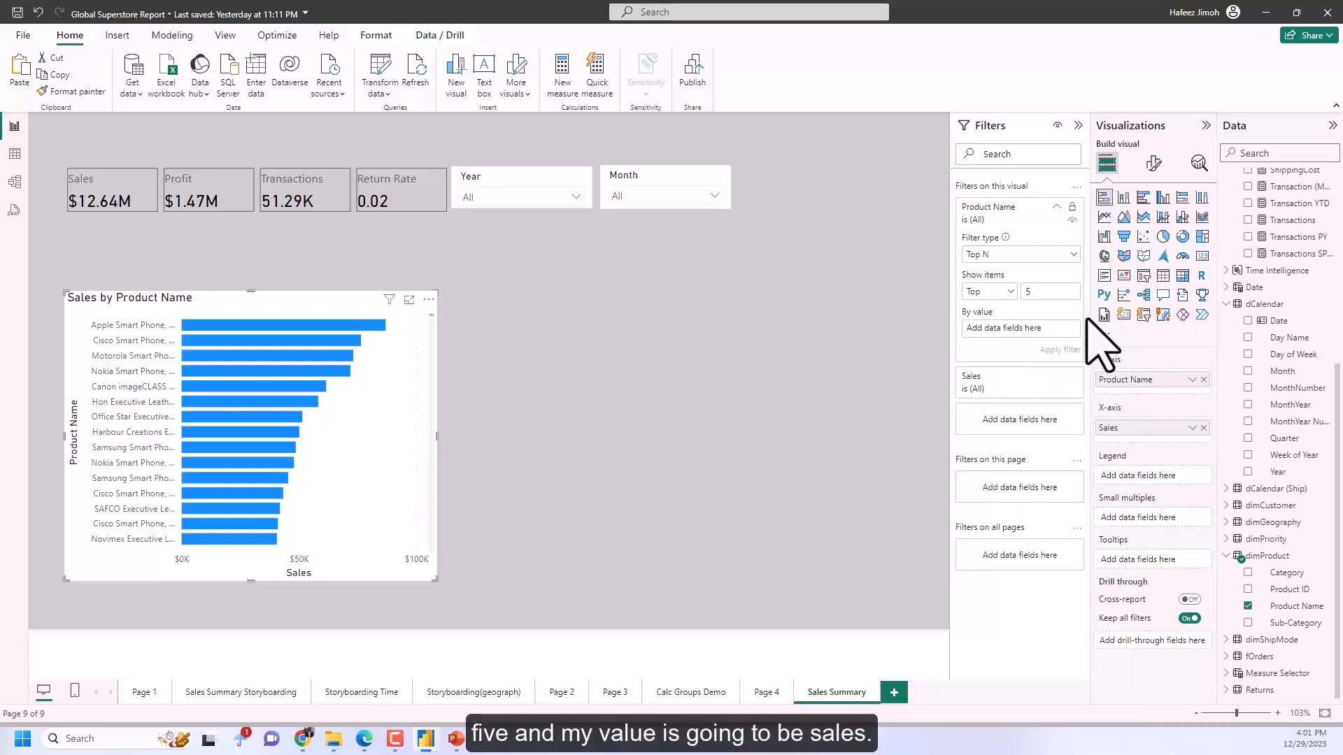
{"action": "scroll", "coordinate": [1308, 283], "scroll_direction": "up", "scroll_amount": 5}
{"action": "left_click_drag", "start_coordinate": [1294, 262], "coordinate": [1035, 329]}
{"action": "left_click", "coordinate": [1060, 349]}
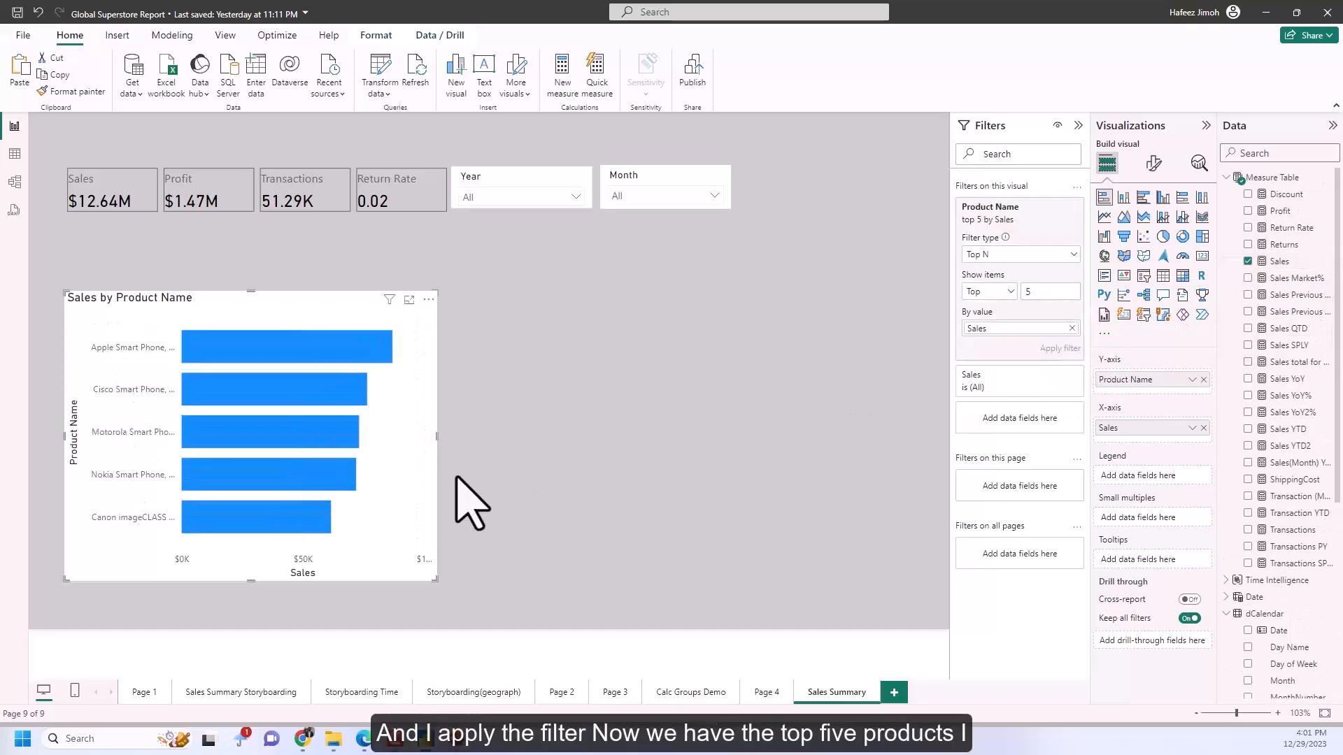
{"action": "left_click_drag", "start_coordinate": [435, 577], "coordinate": [300, 467]}
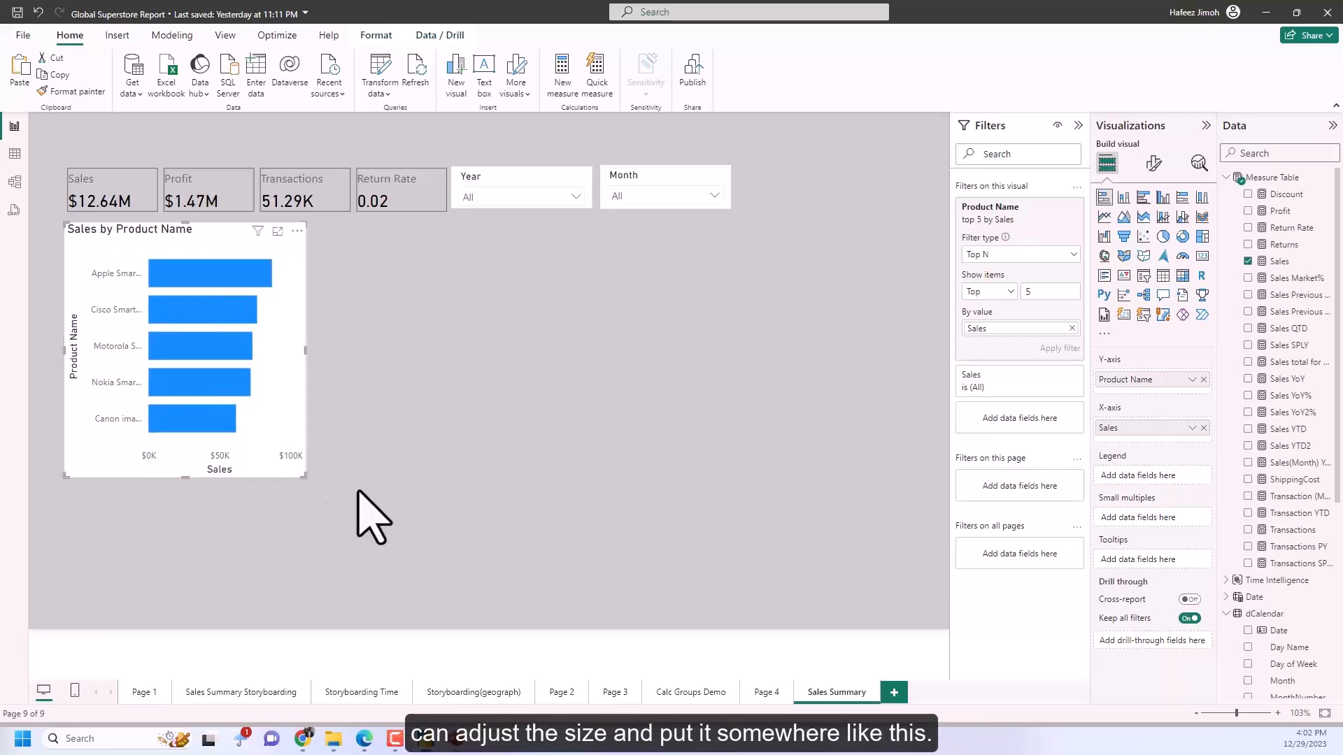
Step: Check the storyboard's country question and place an empty stacked bar chart beside the product chart on Sales Summary, matching its height
{"action": "left_click", "coordinate": [254, 692]}
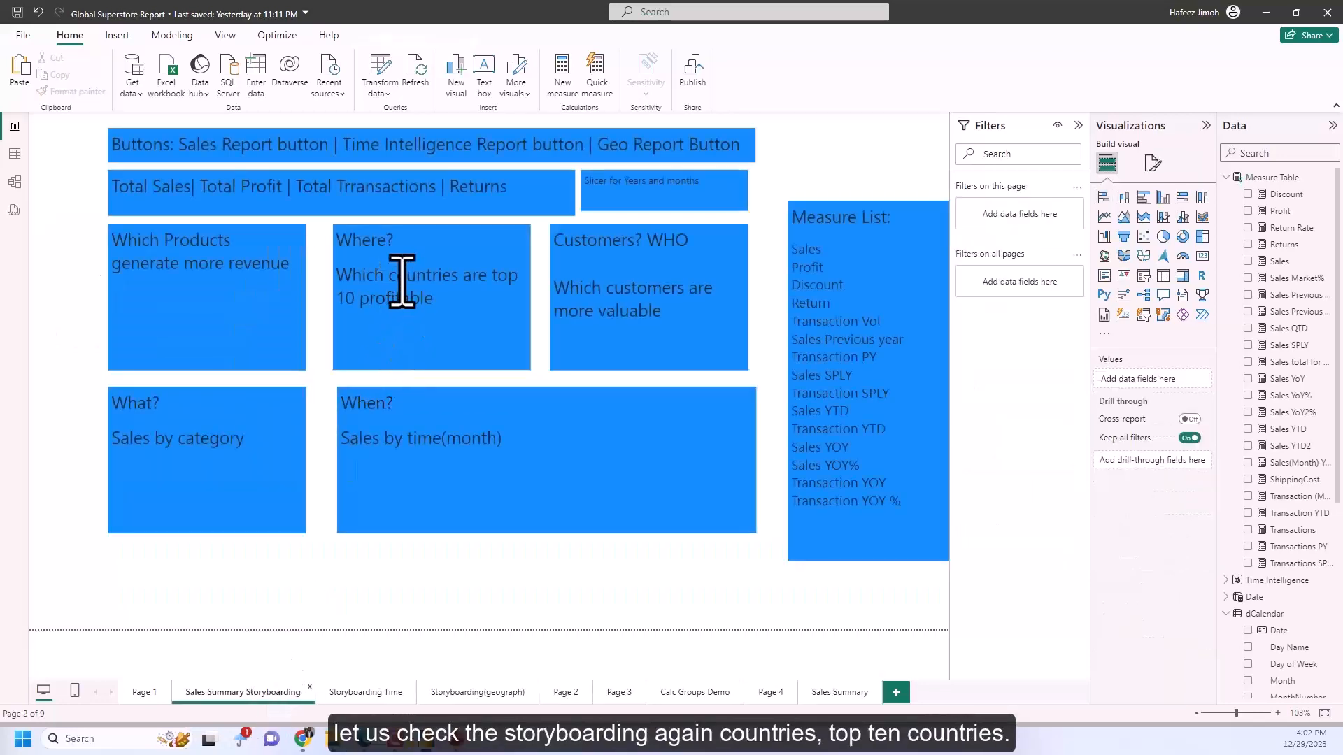
{"action": "left_click", "coordinate": [836, 692]}
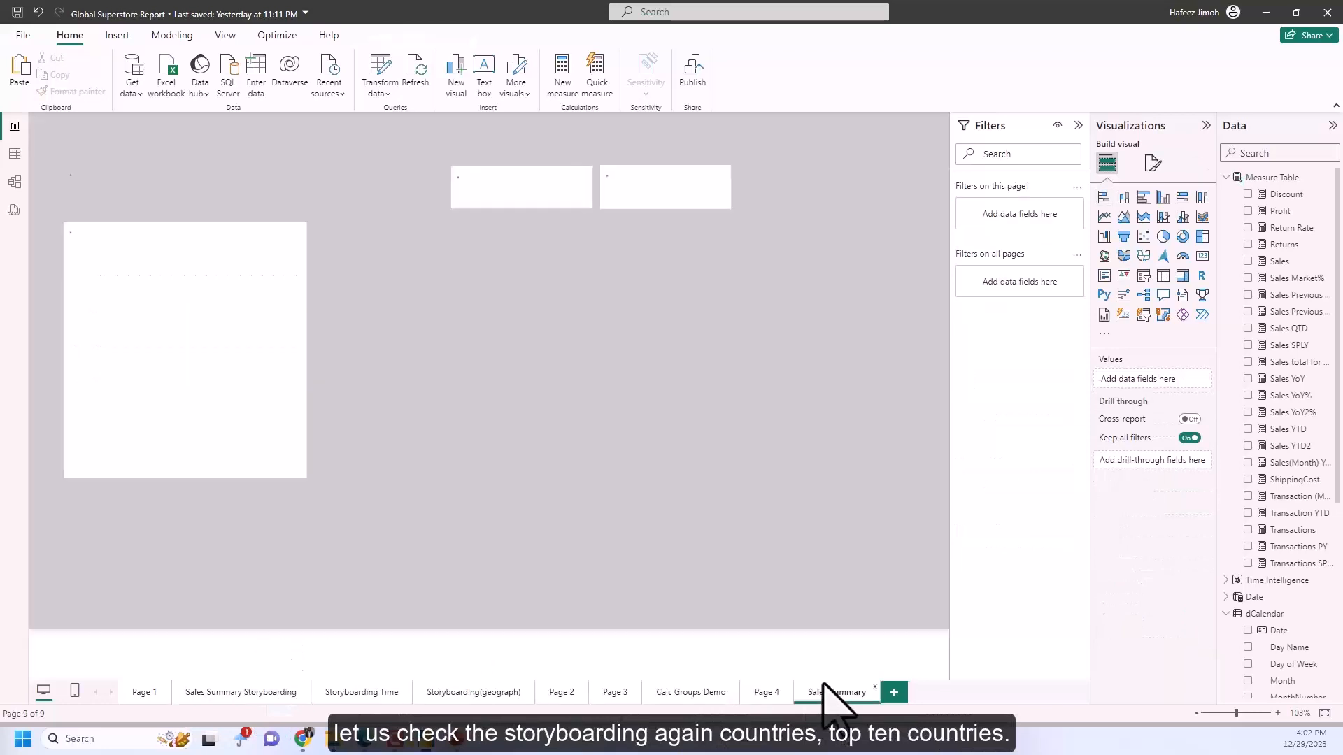
{"action": "left_click", "coordinate": [1105, 199]}
{"action": "left_click_drag", "start_coordinate": [306, 533], "coordinate": [560, 392]}
{"action": "left_click_drag", "start_coordinate": [561, 373], "coordinate": [580, 478]}
Step: Fill the new bar chart with the Sales measure and the Country field from dimGeography
{"action": "left_click", "coordinate": [1282, 261]}
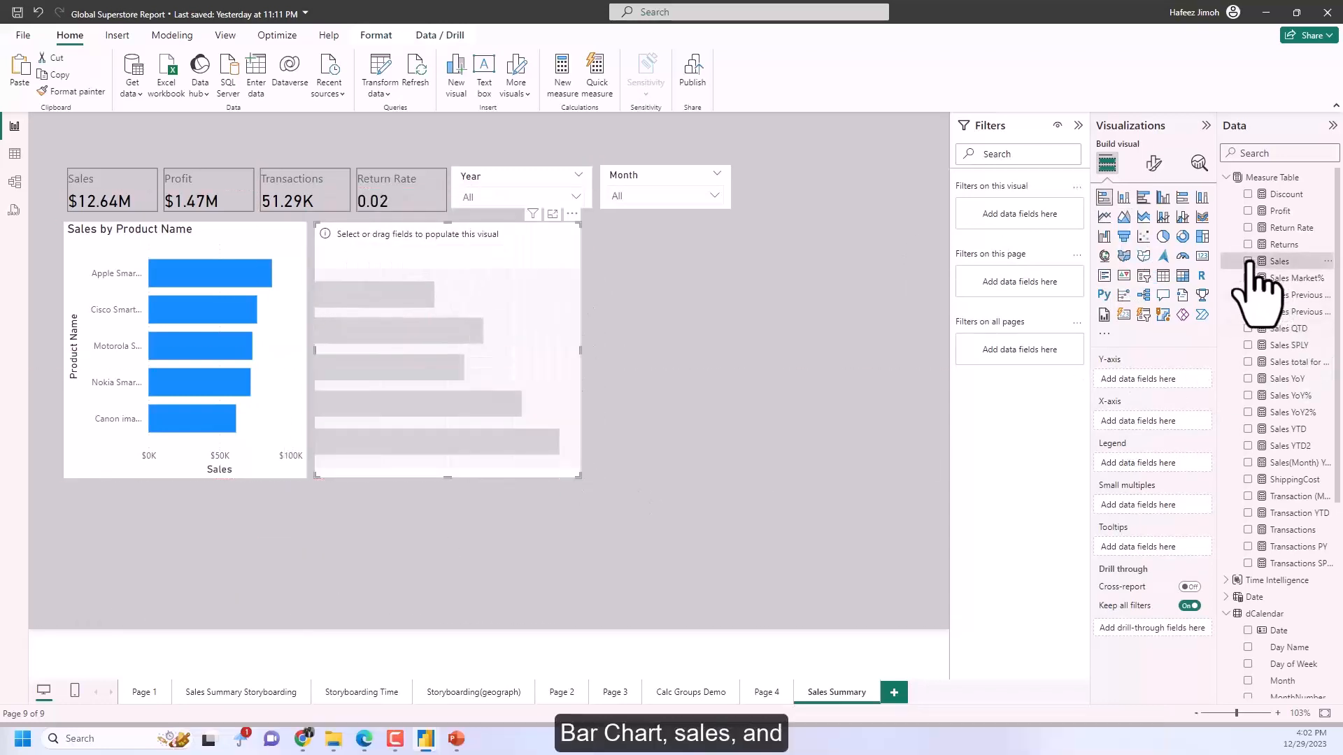
{"action": "scroll", "coordinate": [1263, 335], "scroll_direction": "down", "scroll_amount": 5}
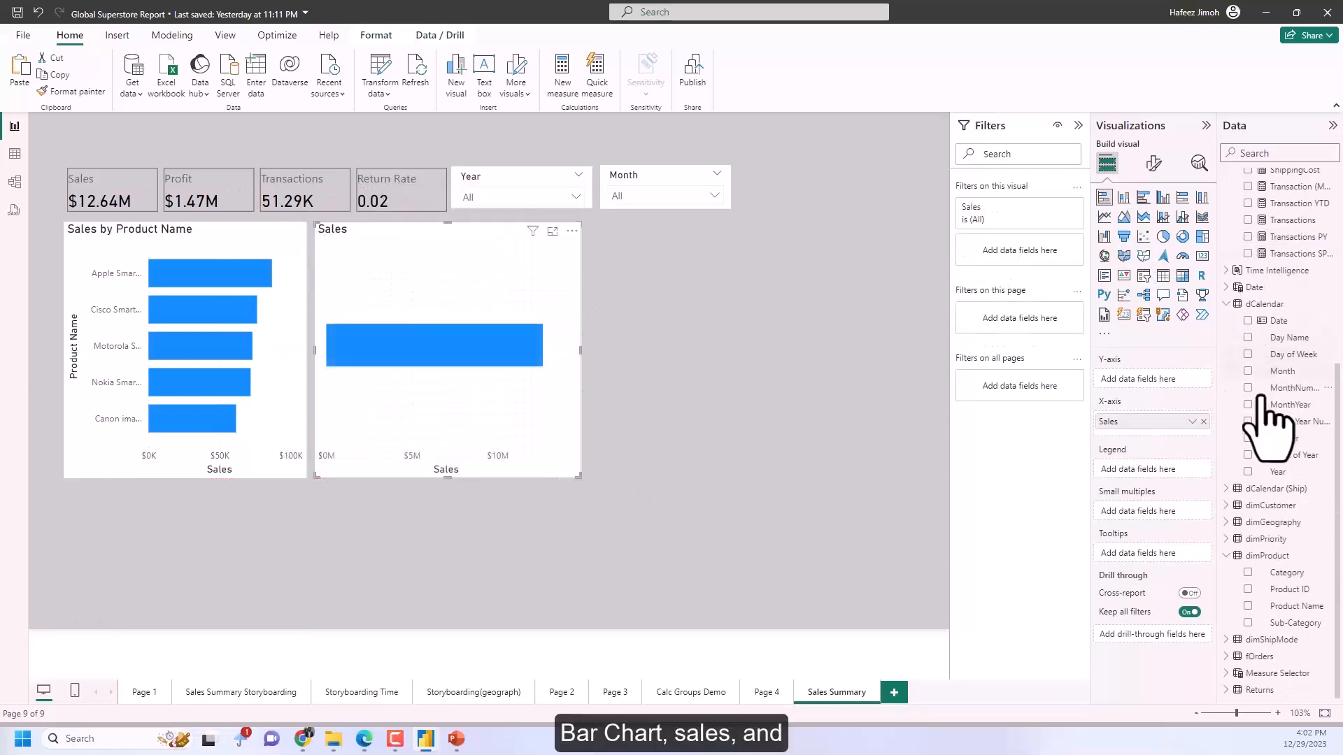
{"action": "left_click", "coordinate": [1232, 523]}
{"action": "left_click", "coordinate": [1256, 556]}
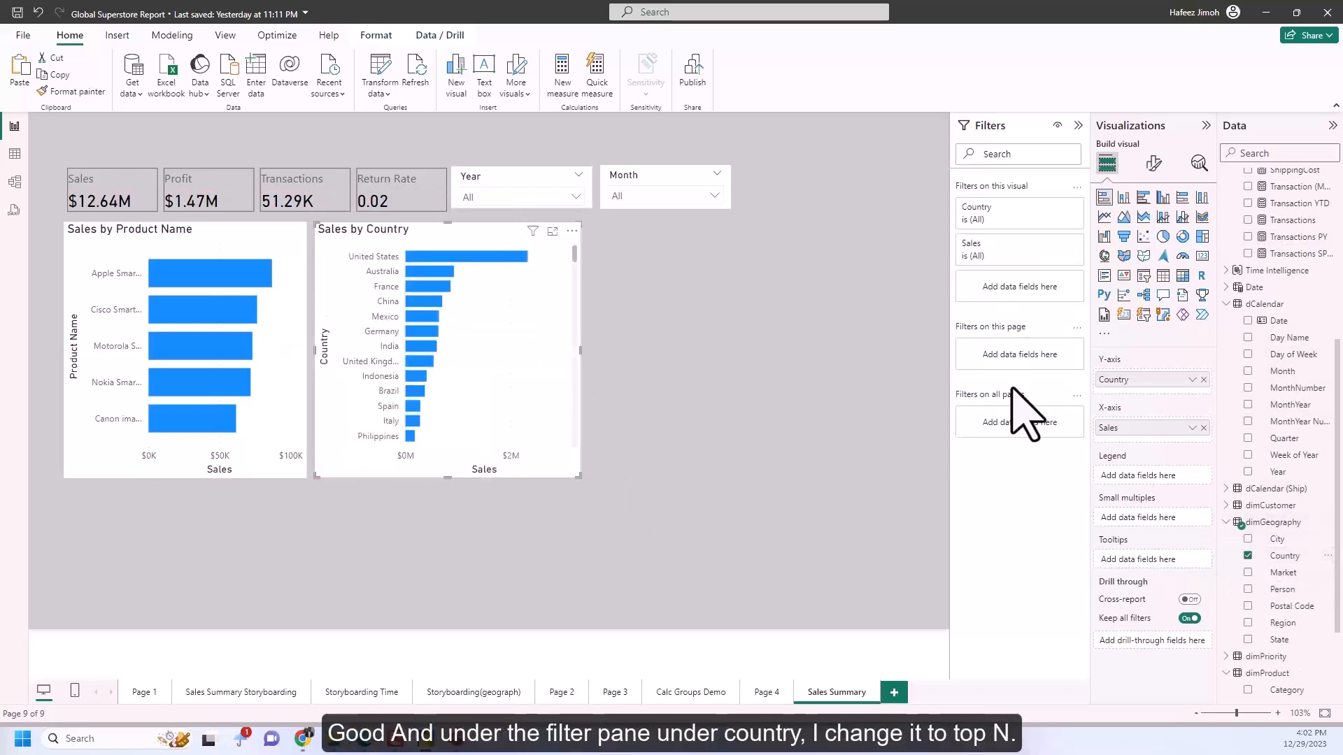
Step: Filter the Sales by Country chart to the top 10 countries by the Sales measure and look at its ranking-direction options
{"action": "left_click", "coordinate": [1056, 208]}
{"action": "left_click", "coordinate": [1056, 256]}
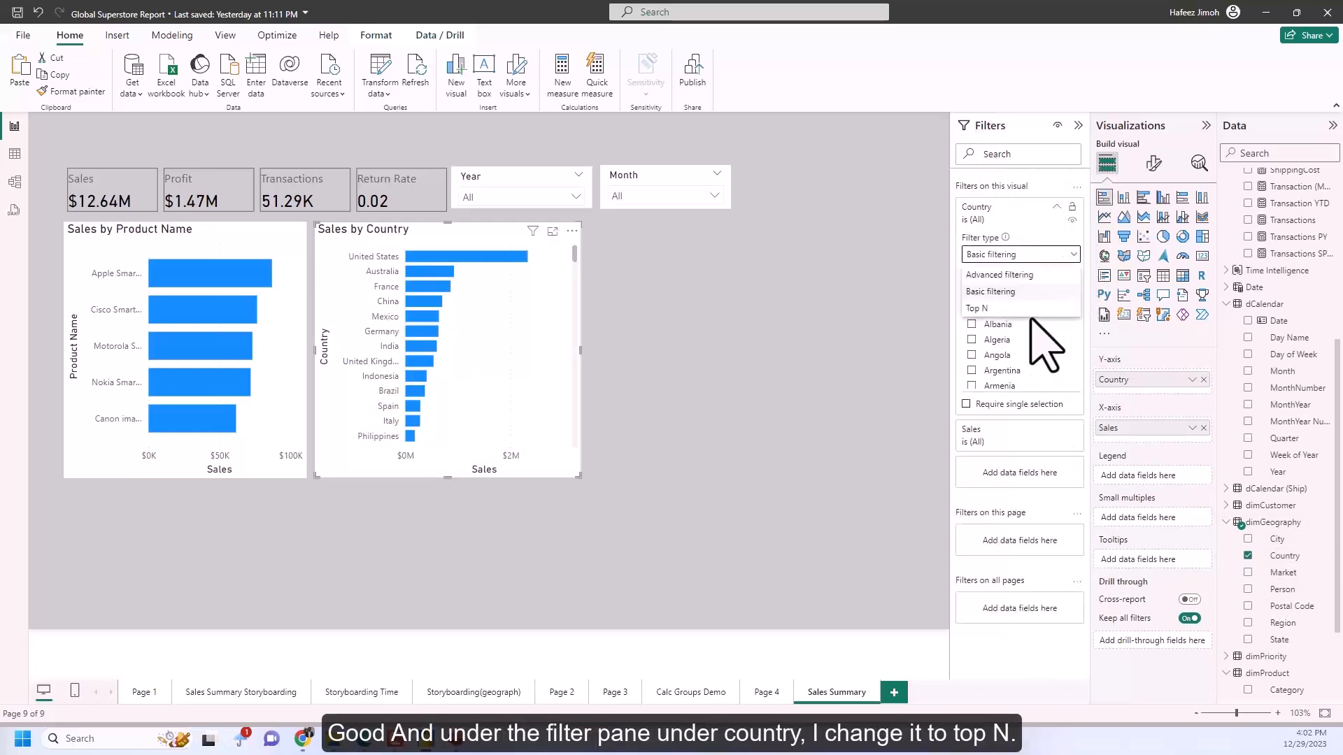
{"action": "left_click", "coordinate": [1033, 310]}
{"action": "left_click", "coordinate": [1059, 292]}
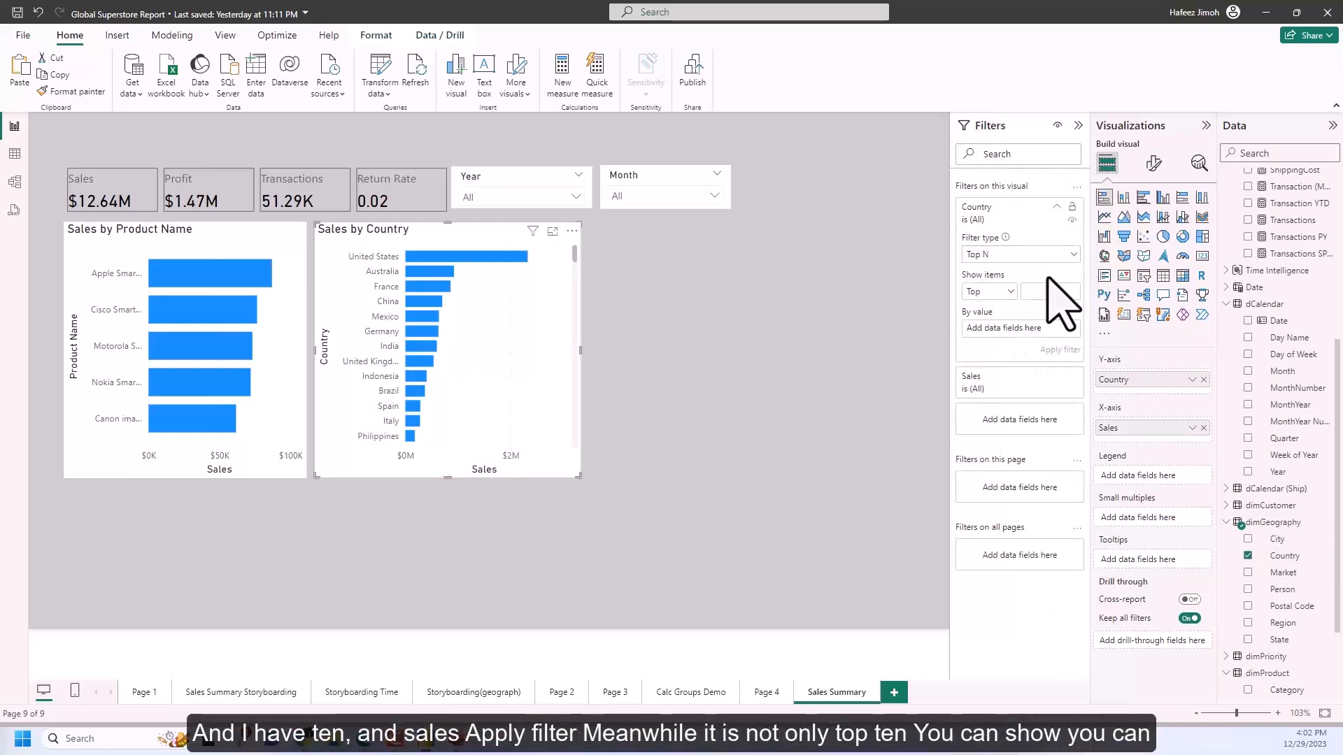
{"action": "scroll", "coordinate": [1295, 278], "scroll_direction": "up", "scroll_amount": 5}
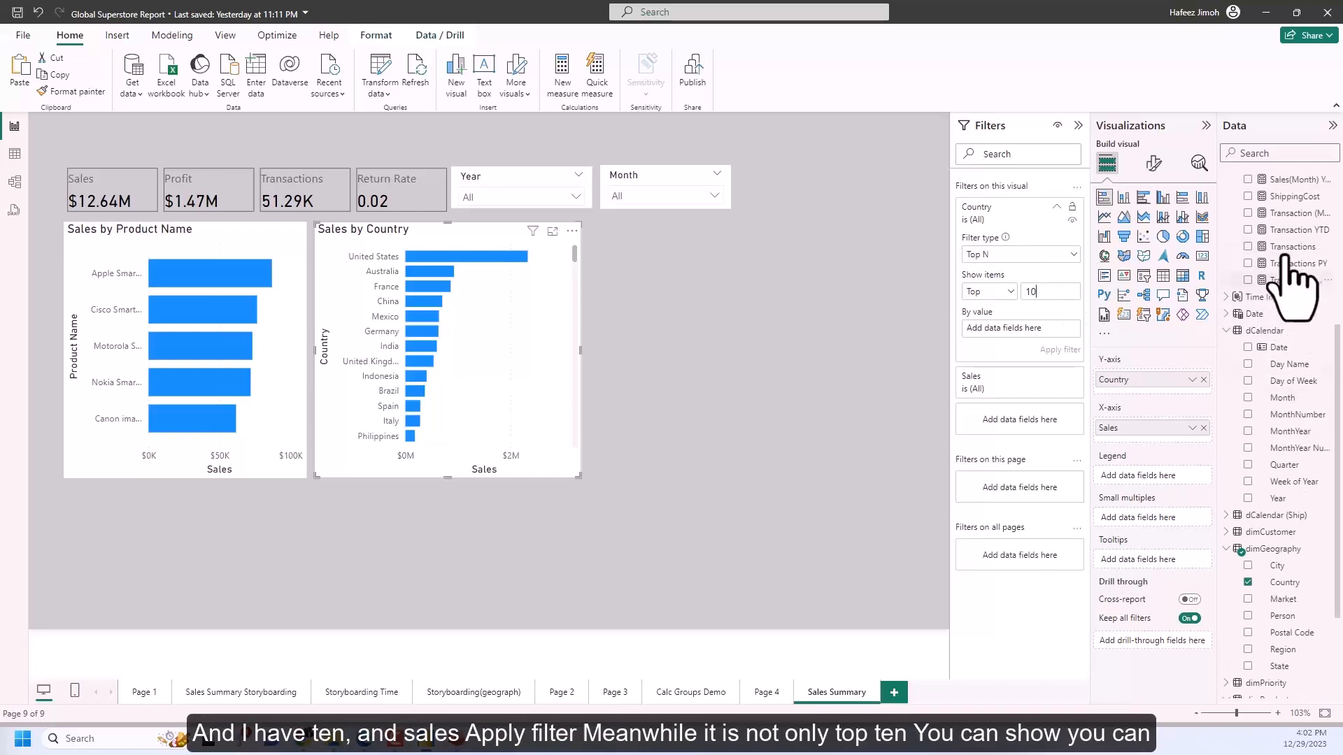
{"action": "left_click_drag", "start_coordinate": [1279, 190], "coordinate": [1020, 328]}
{"action": "left_click", "coordinate": [1063, 349]}
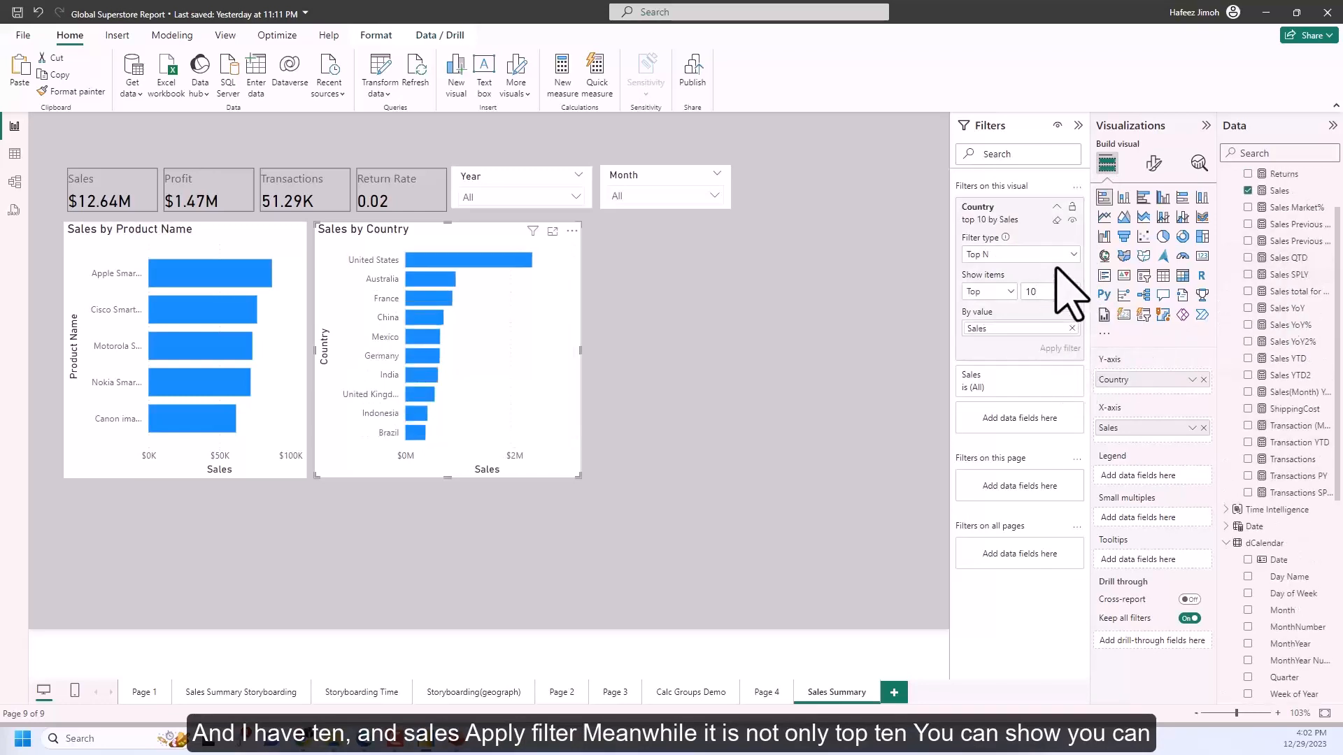
{"action": "left_click", "coordinate": [1011, 293]}
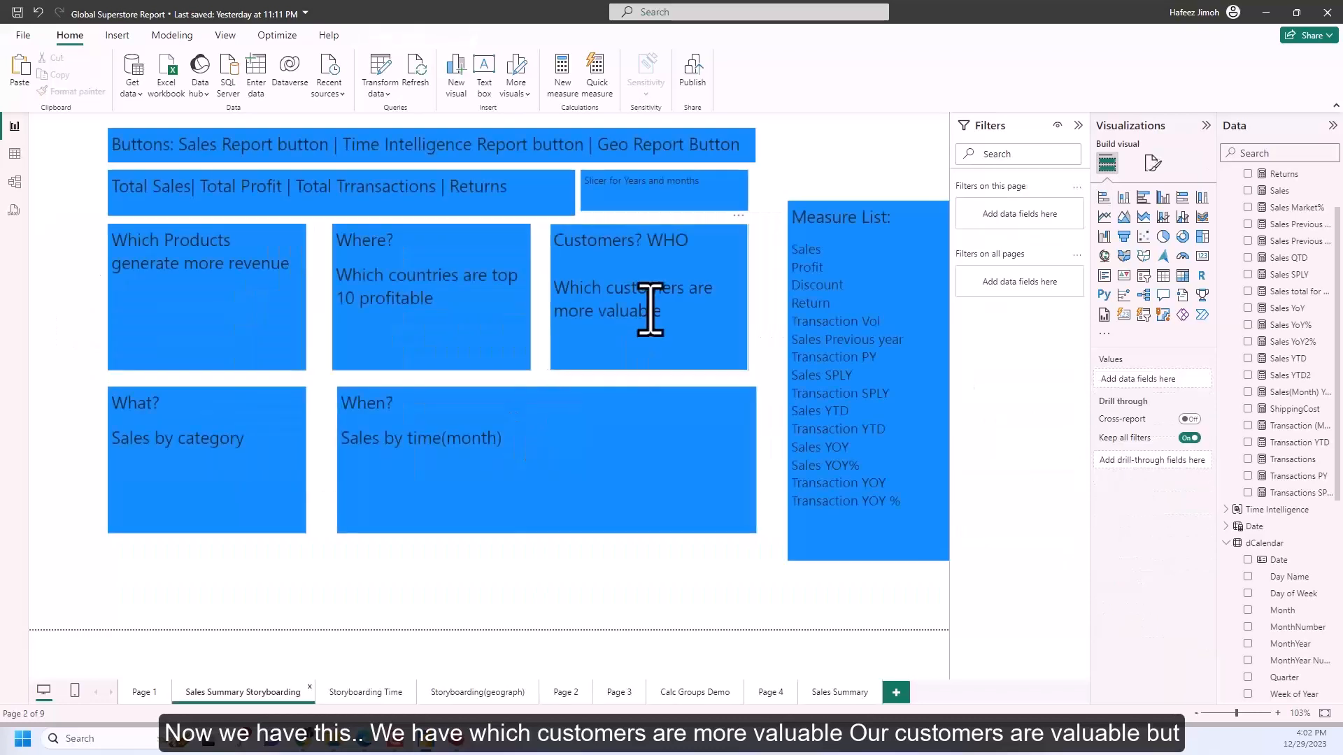
Step: Return from the storyboard to Sales Summary and place an empty stacked bar chart beside the country chart, matching its height
{"action": "left_click", "coordinate": [839, 691]}
{"action": "left_click_drag", "start_coordinate": [402, 478], "coordinate": [797, 258]}
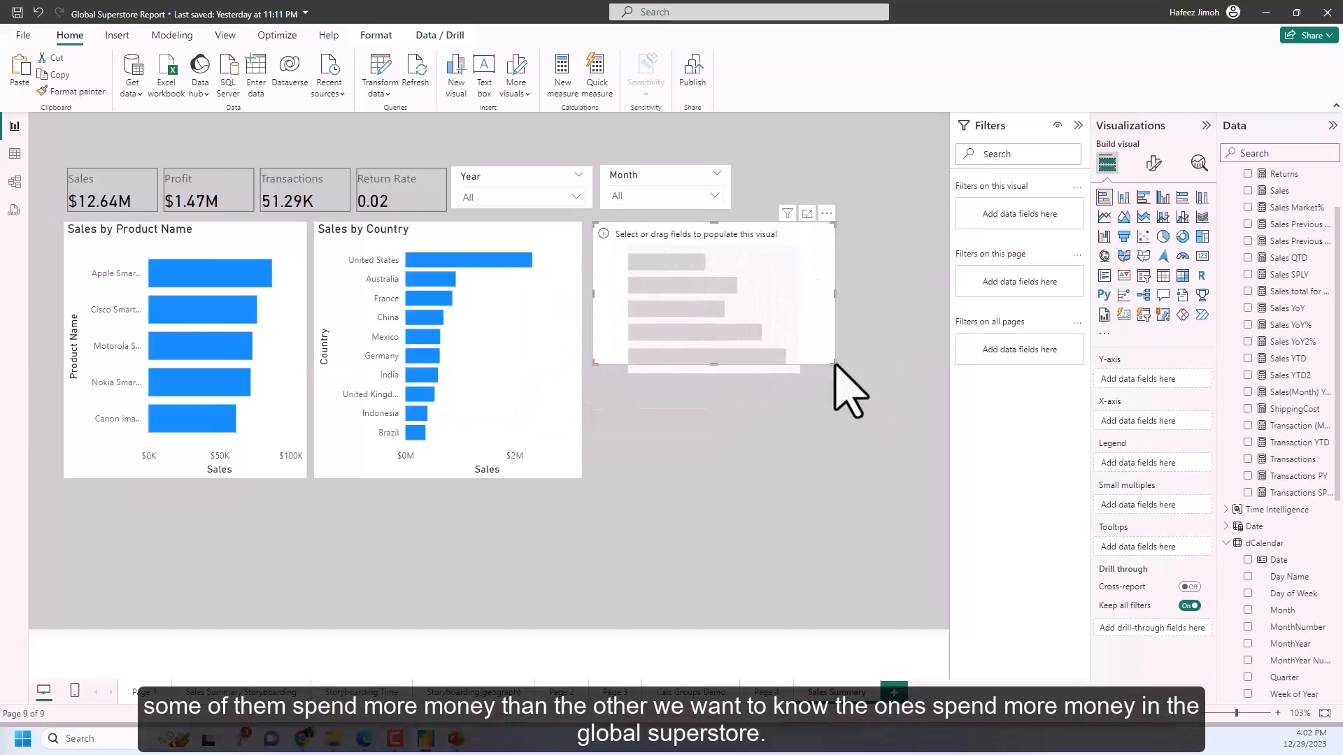
{"action": "left_click_drag", "start_coordinate": [835, 365], "coordinate": [869, 477]}
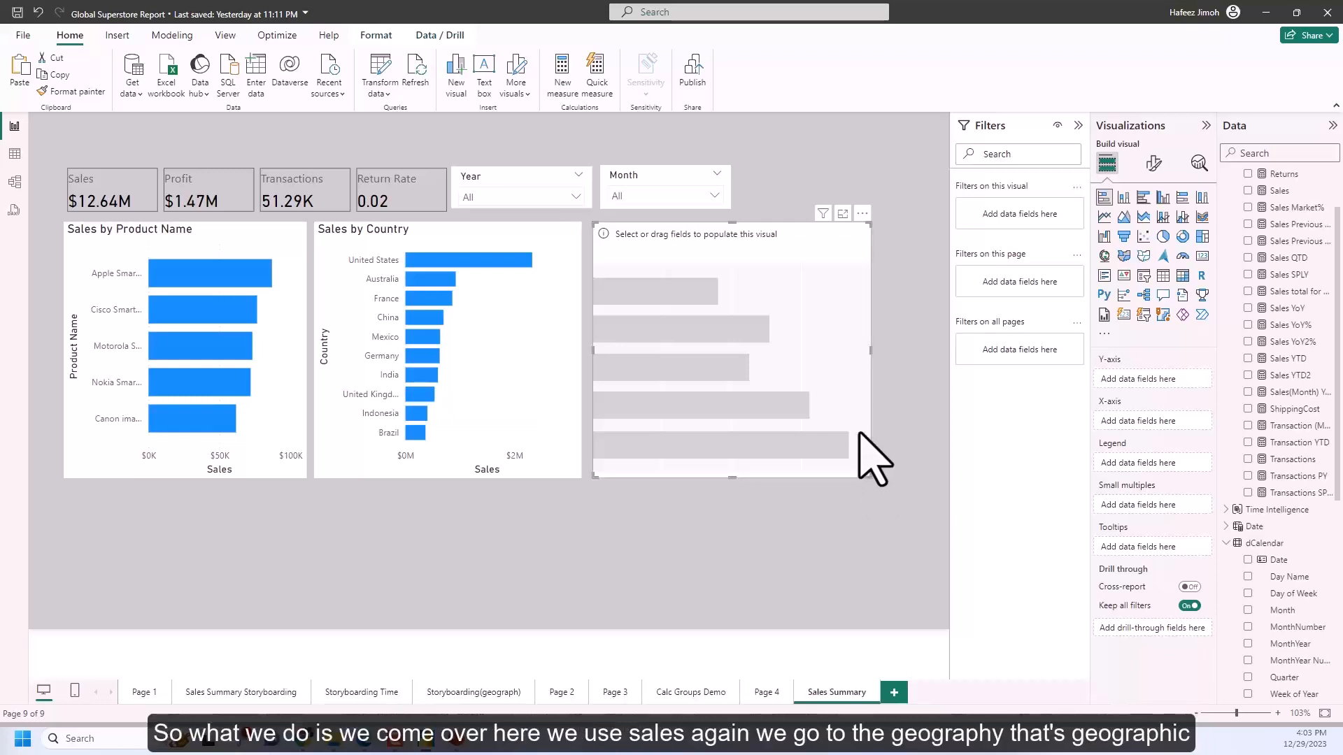
Step: Fill the empty bar chart with the Sales measure and the Customer Name field from dimCustomer
{"action": "scroll", "coordinate": [1217, 355], "scroll_direction": "up", "scroll_amount": 2}
{"action": "left_click", "coordinate": [1249, 260]}
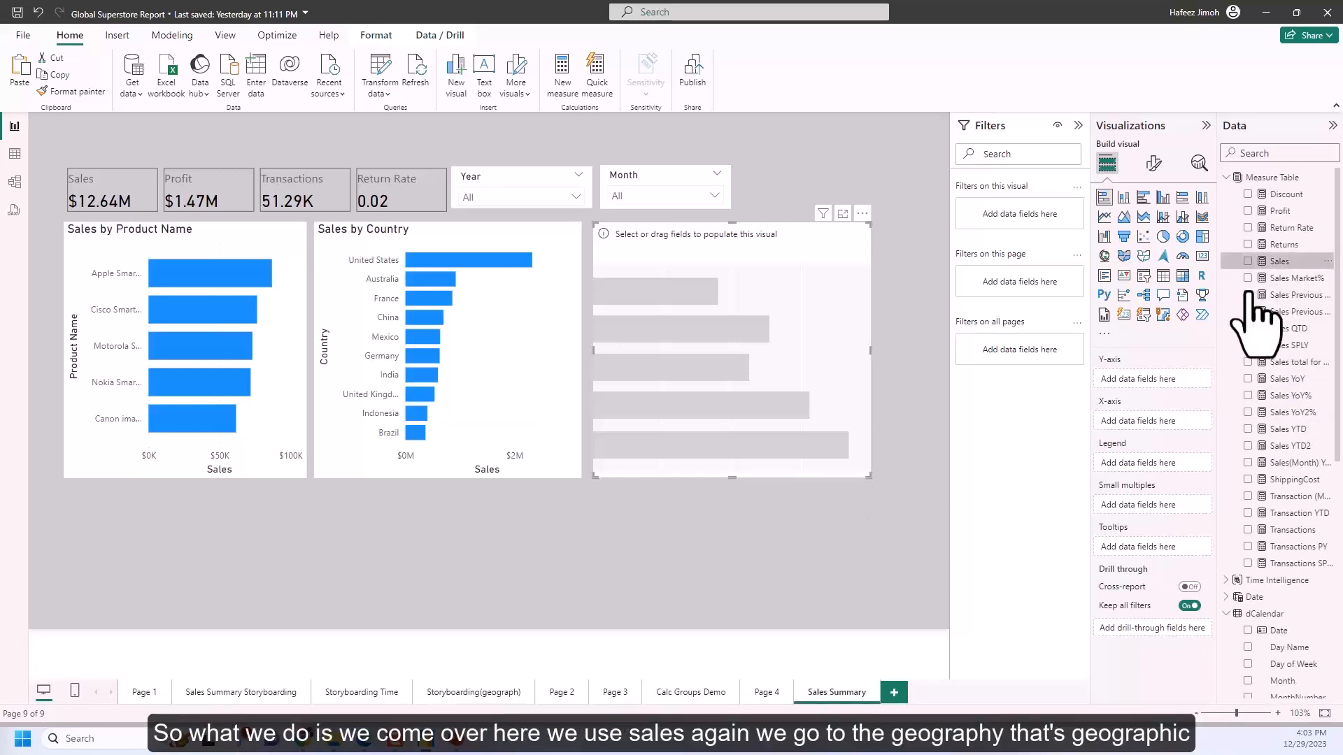
{"action": "scroll", "coordinate": [1256, 336], "scroll_direction": "down", "scroll_amount": 6}
{"action": "left_click", "coordinate": [1246, 389]}
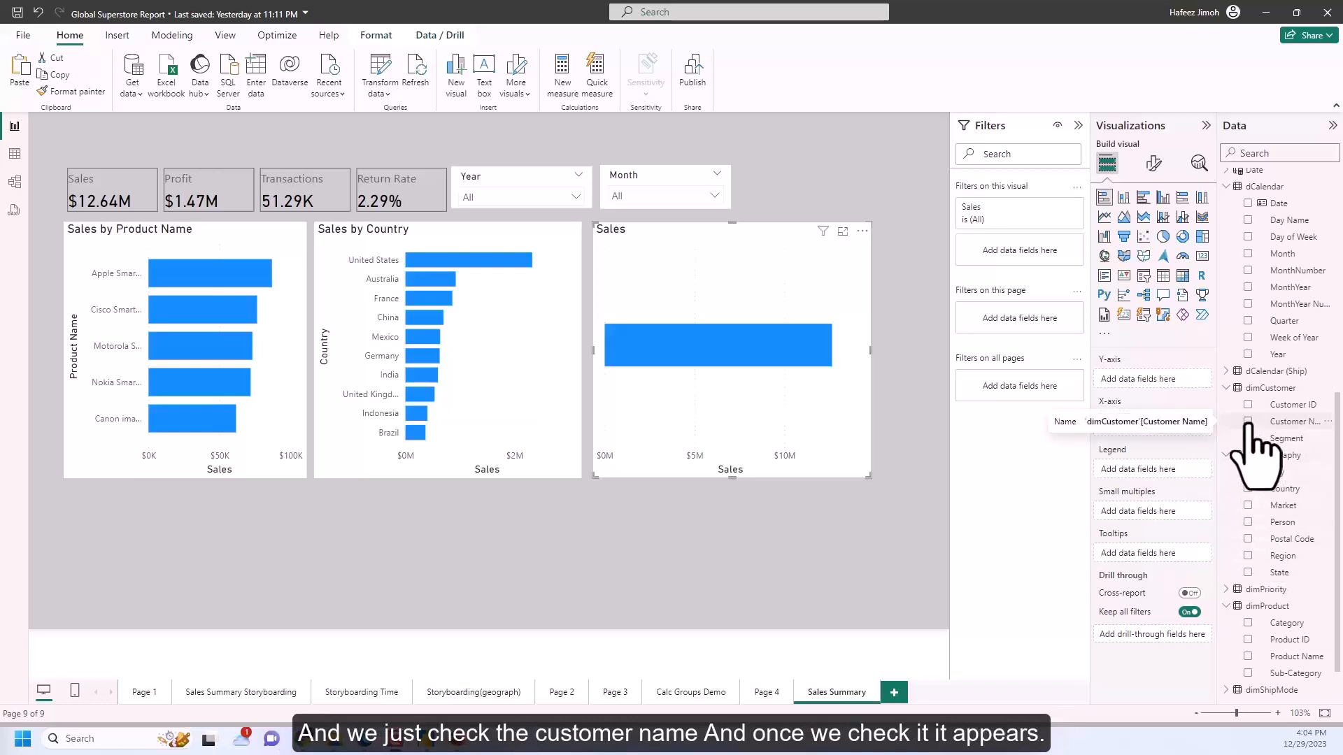
{"action": "left_click", "coordinate": [1248, 421]}
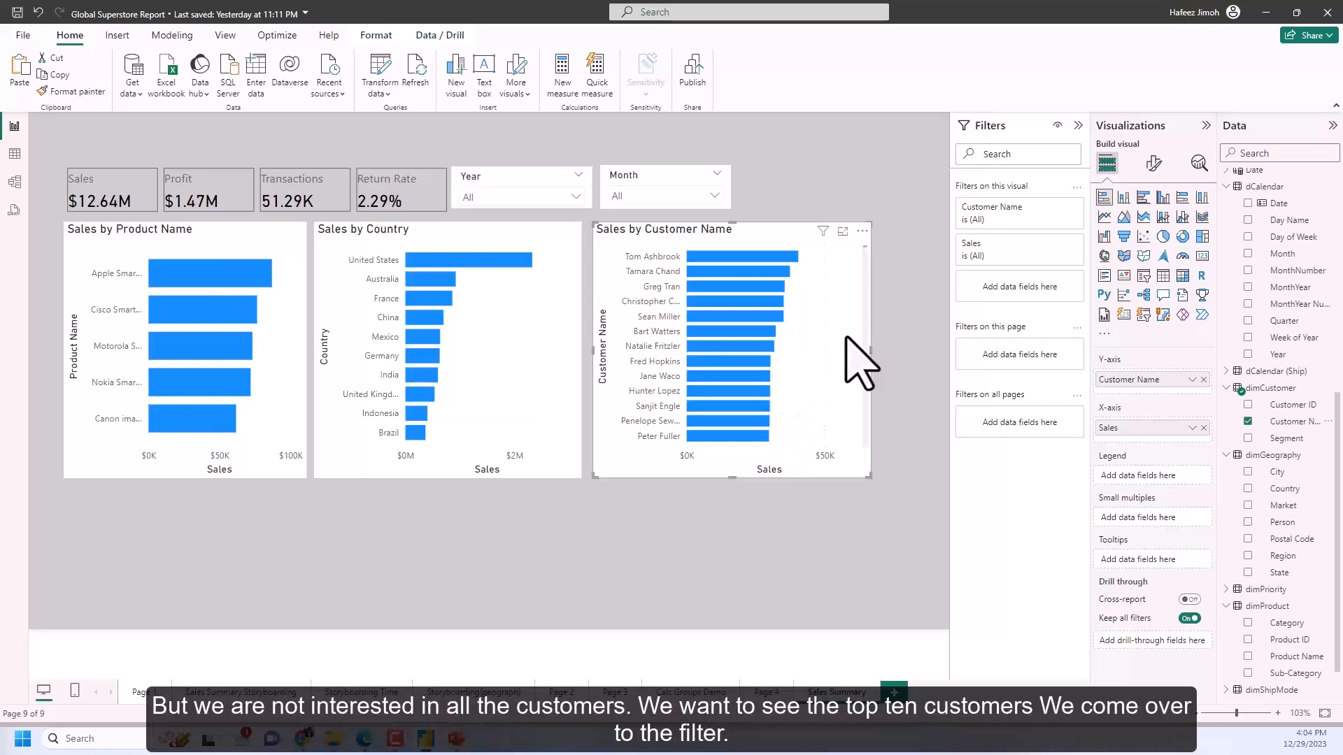
Step: Filter the Sales by Customer Name chart to the top 10 customer names by the Sales measure
{"action": "left_click", "coordinate": [1056, 208]}
{"action": "left_click", "coordinate": [1049, 255]}
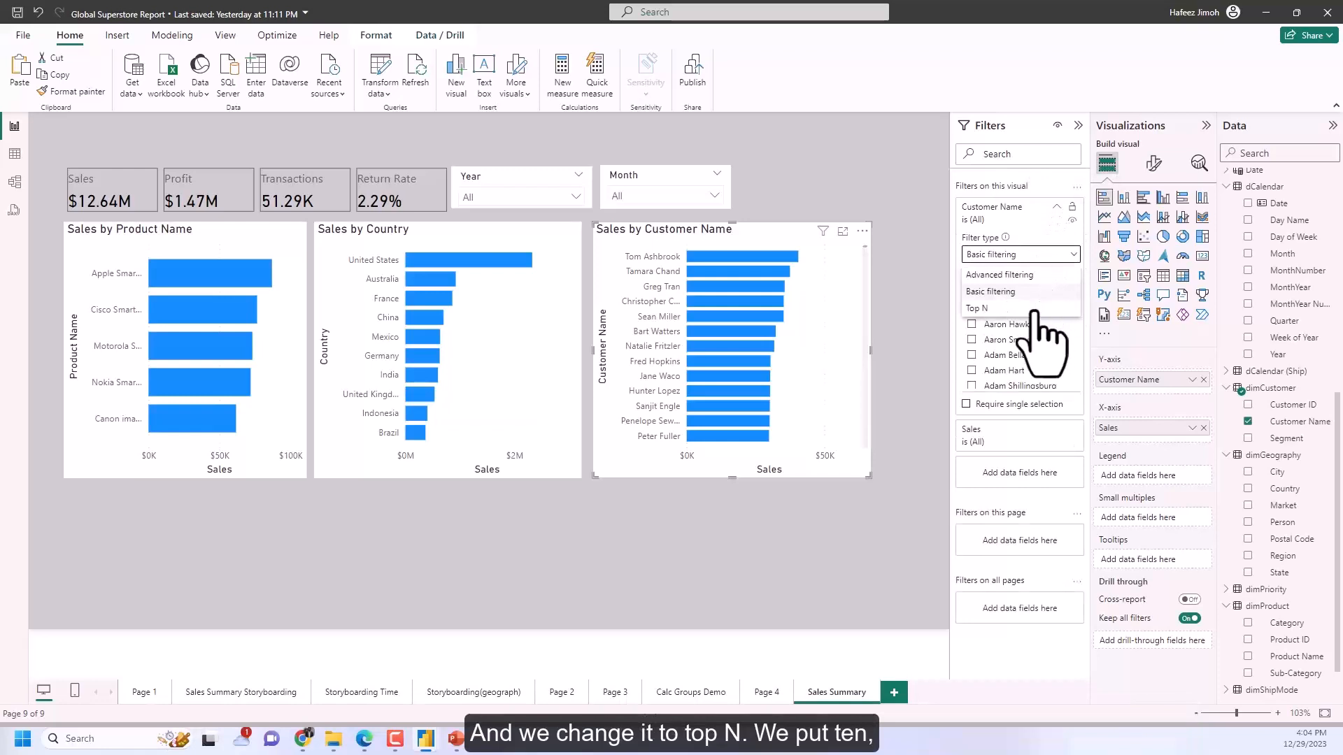
{"action": "left_click", "coordinate": [1034, 310]}
{"action": "left_click", "coordinate": [1043, 292]}
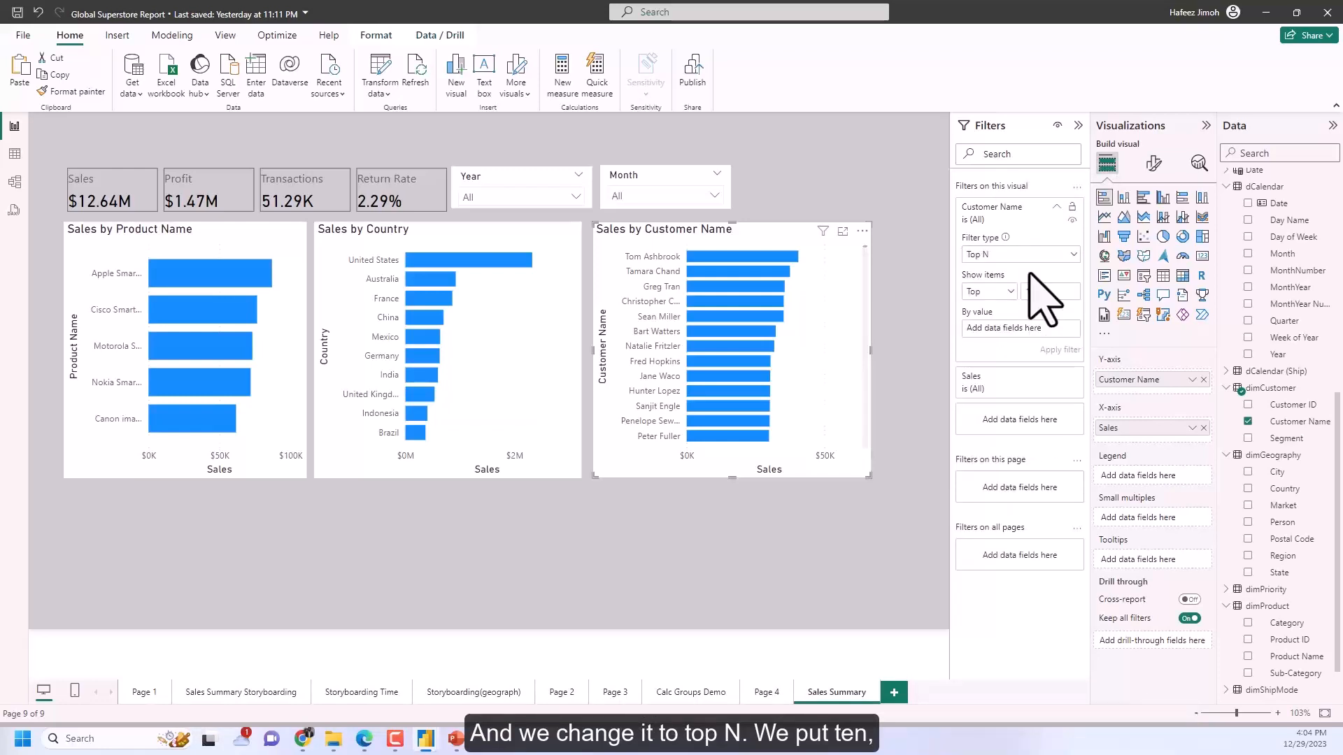
{"action": "type", "text": "10"}
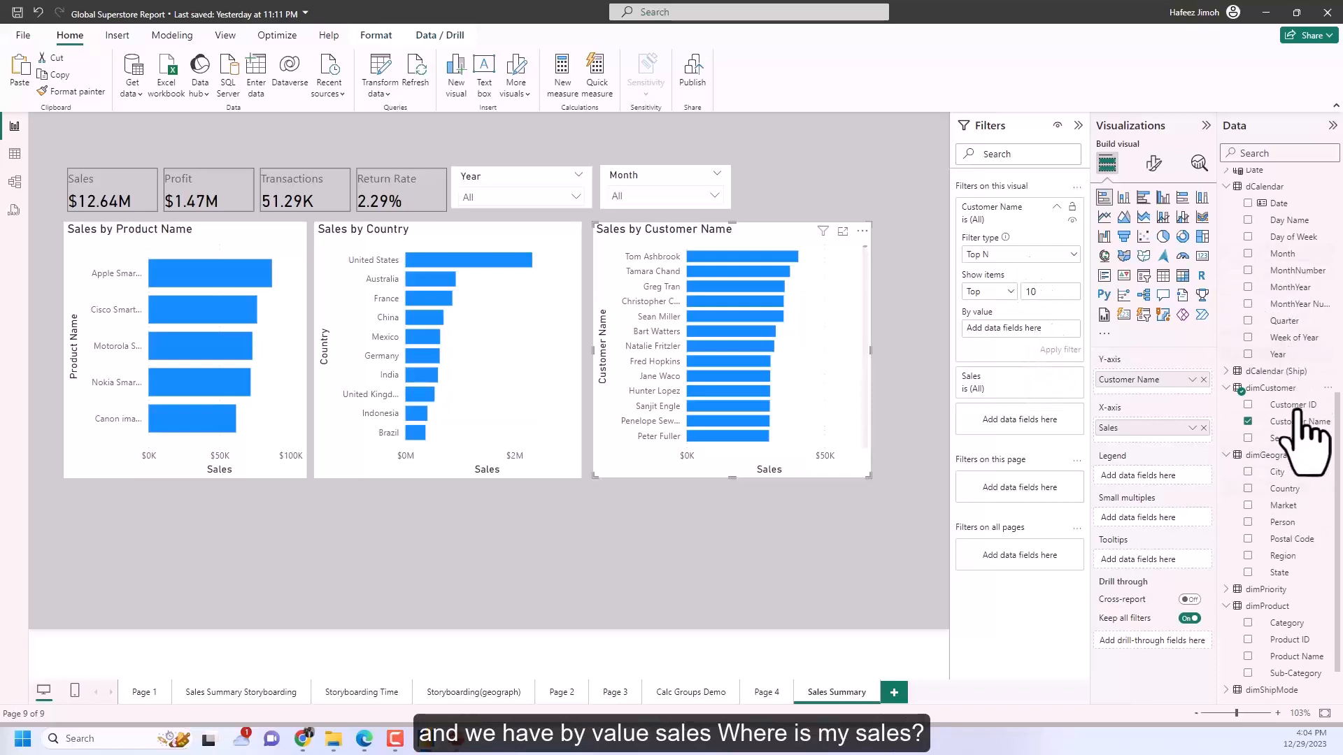
{"action": "scroll", "coordinate": [1287, 507], "scroll_direction": "down", "scroll_amount": 1}
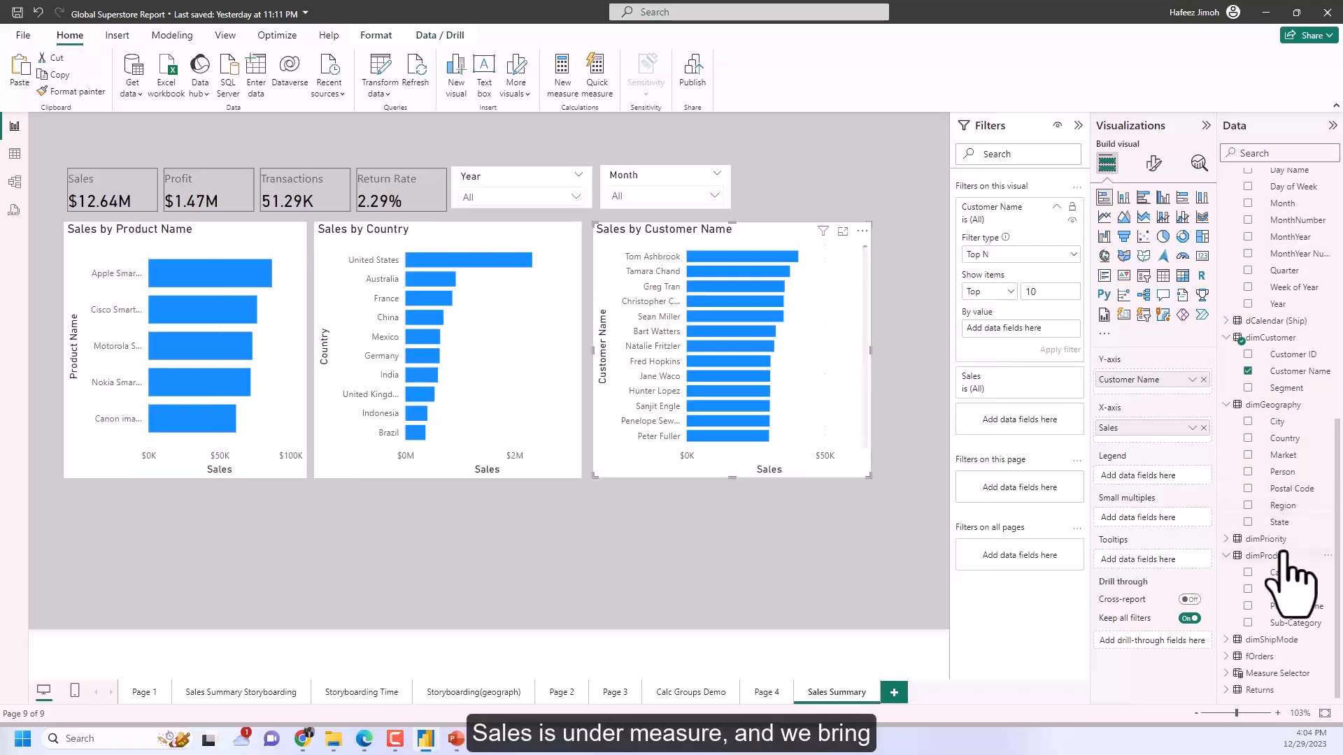
{"action": "scroll", "coordinate": [1282, 554], "scroll_direction": "up", "scroll_amount": 7}
{"action": "left_click_drag", "start_coordinate": [1280, 261], "coordinate": [1037, 344]}
{"action": "left_click", "coordinate": [1051, 349]}
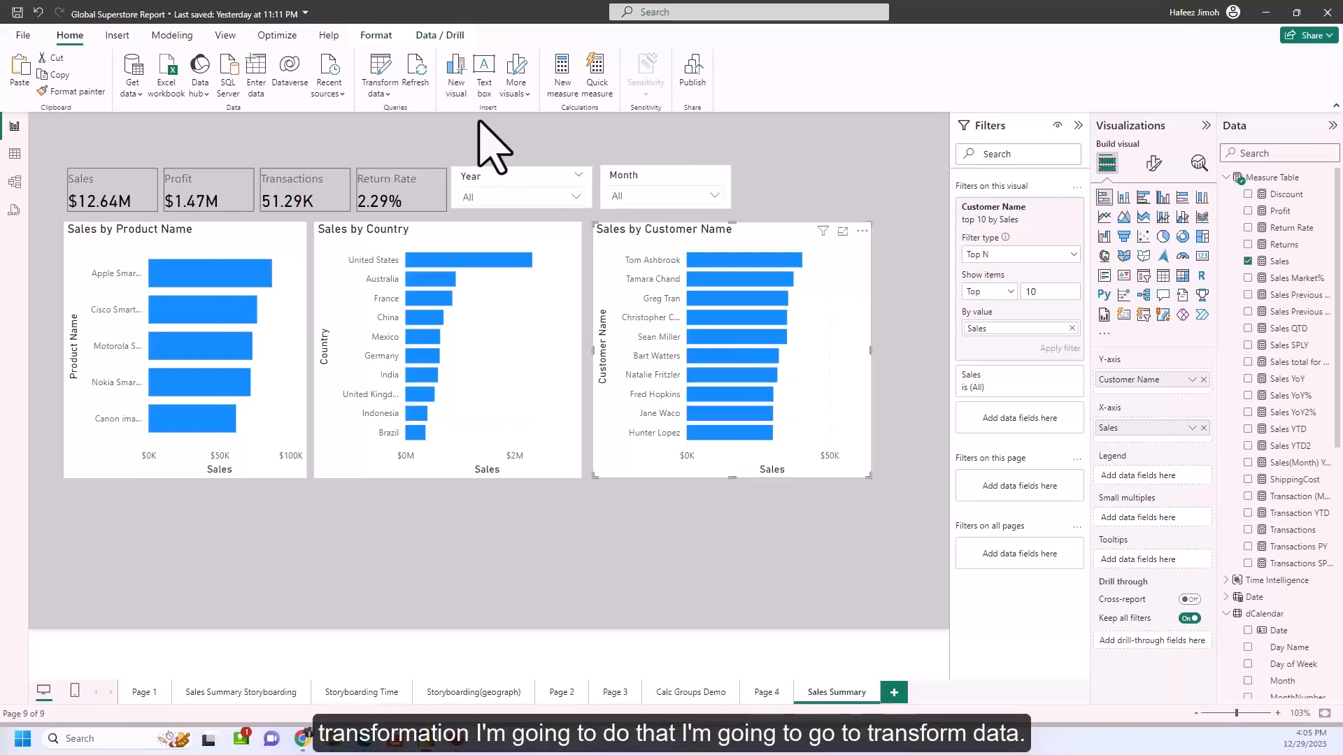
Step: Open the Power Query Editor and split dimCustomer's Customer Name column by space at the left-most delimiter
{"action": "left_click", "coordinate": [384, 77]}
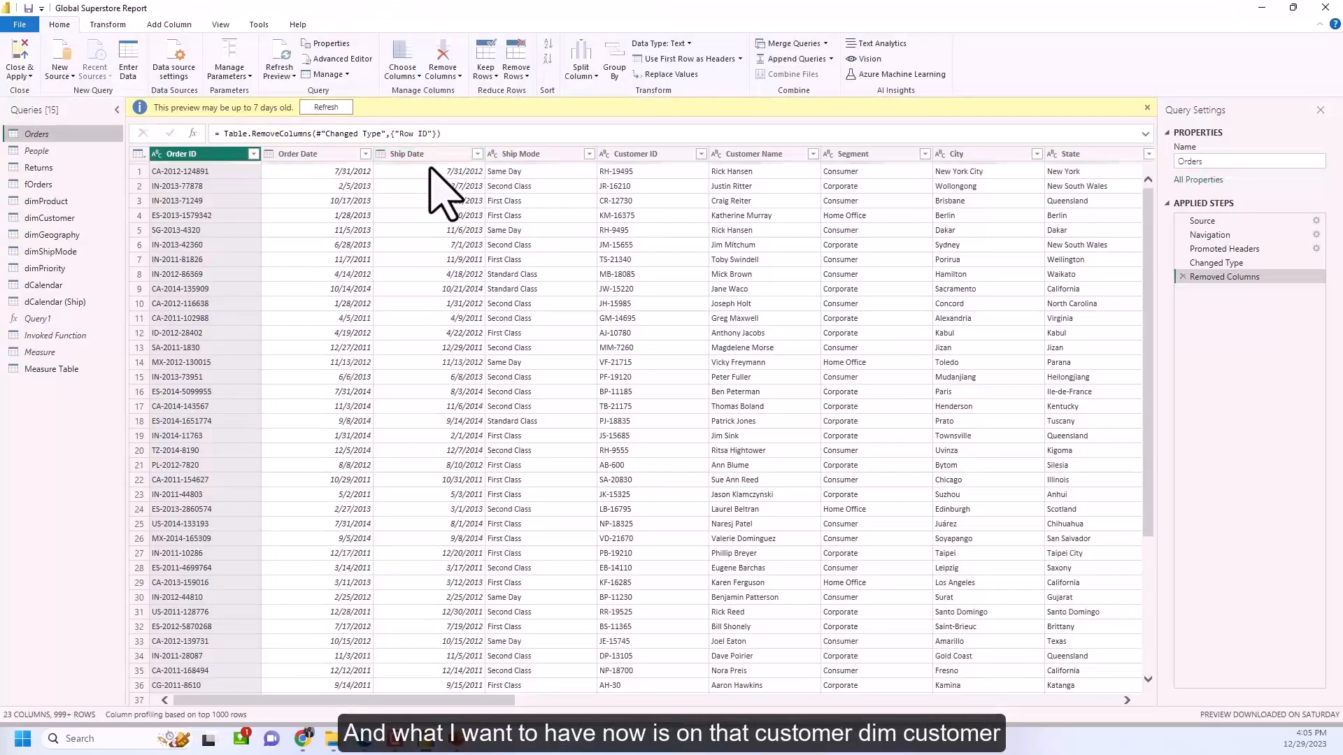
{"action": "left_click", "coordinate": [80, 222]}
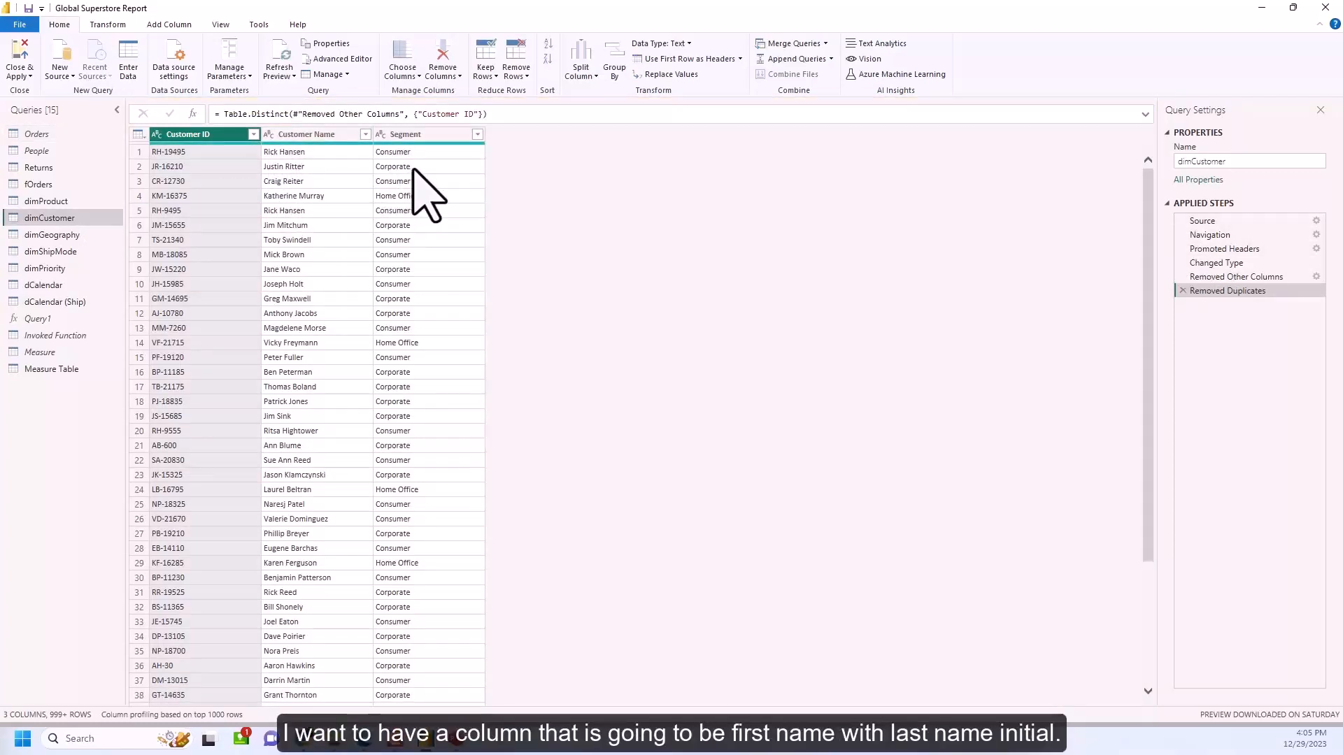
{"action": "left_click", "coordinate": [342, 135]}
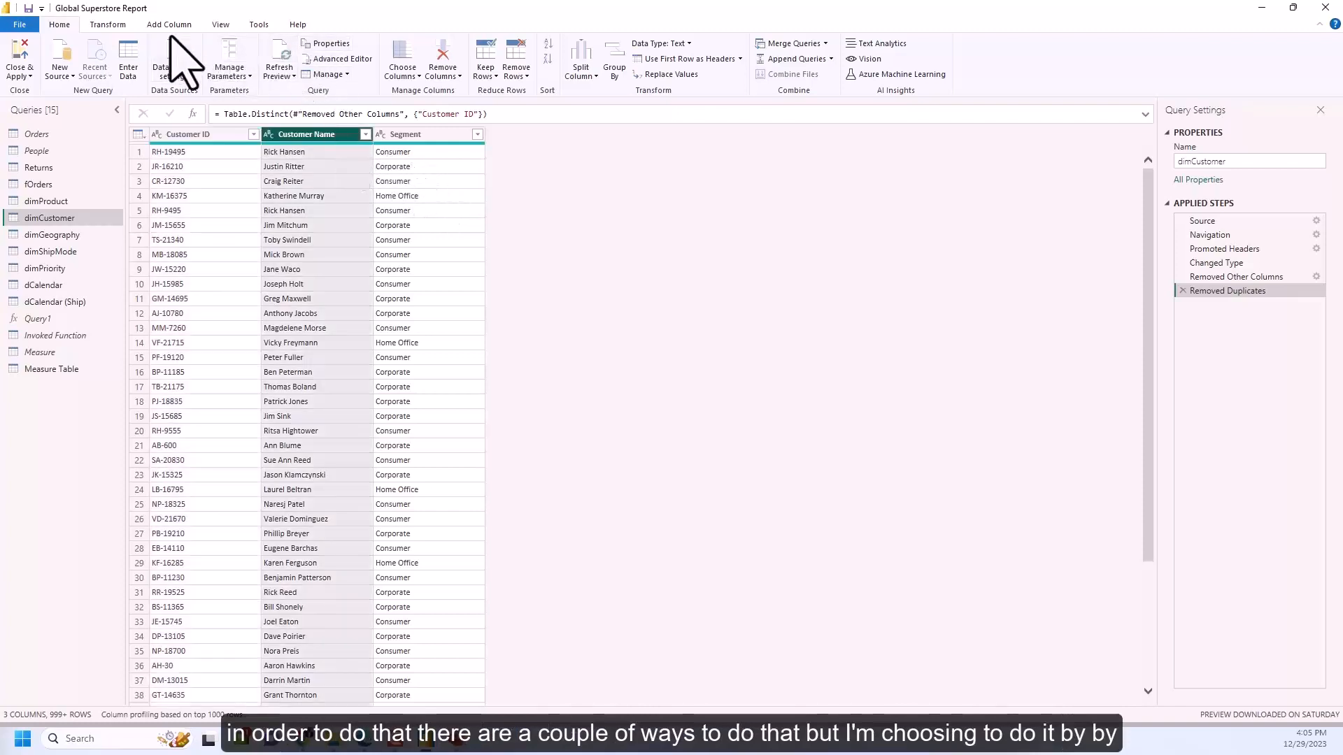
{"action": "left_click", "coordinate": [107, 25]}
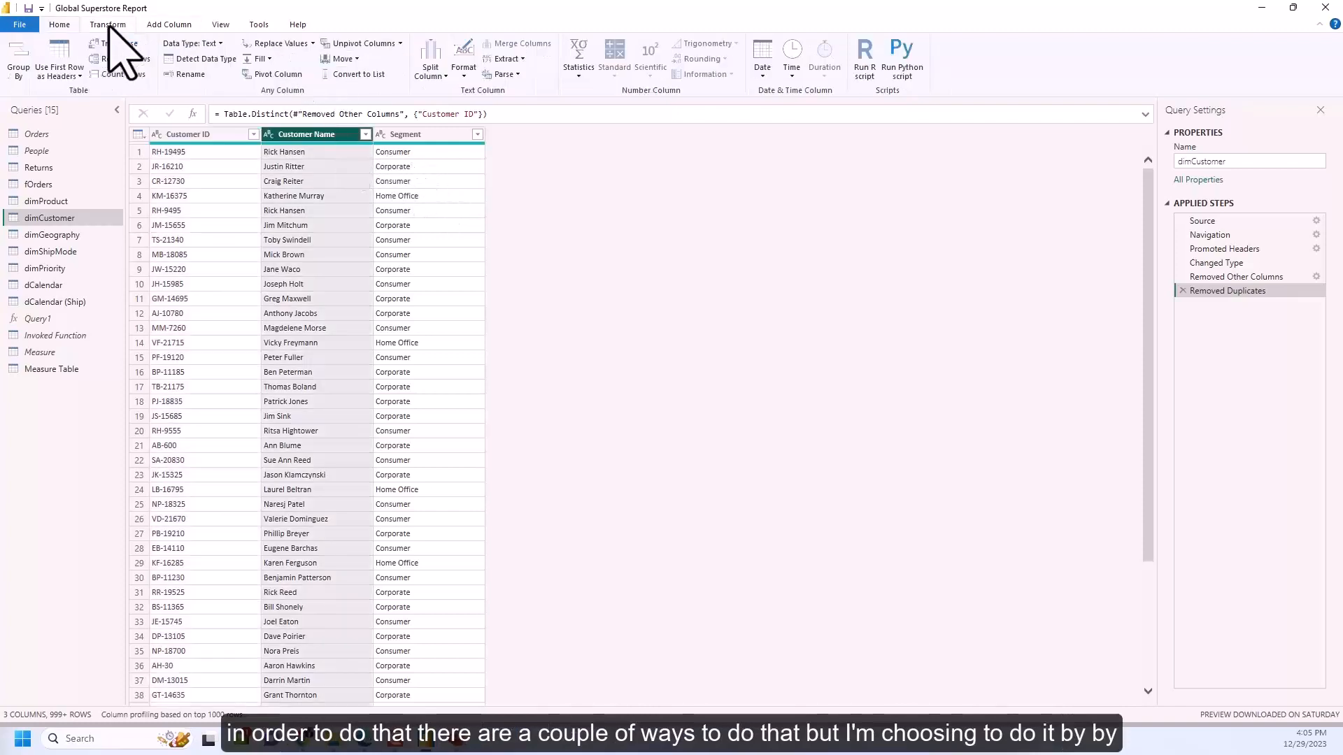
{"action": "left_click", "coordinate": [428, 73]}
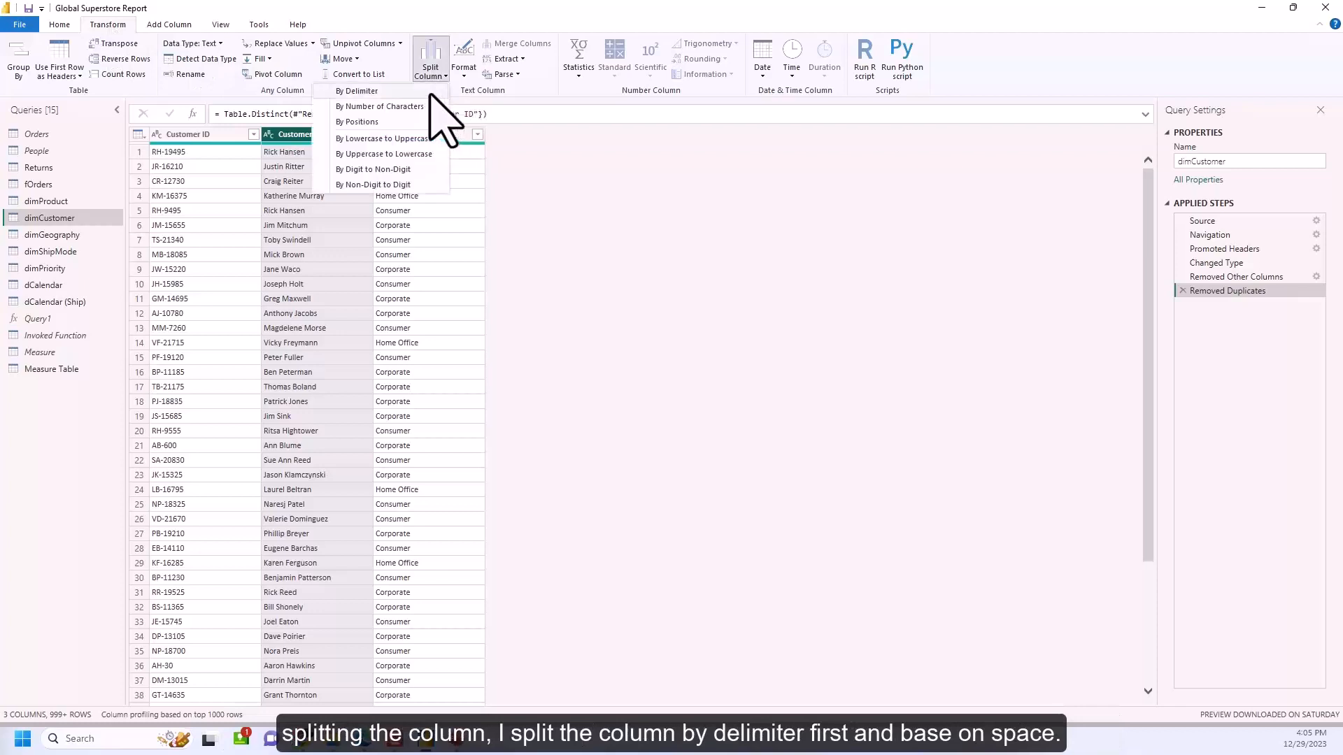
{"action": "left_click", "coordinate": [430, 91]}
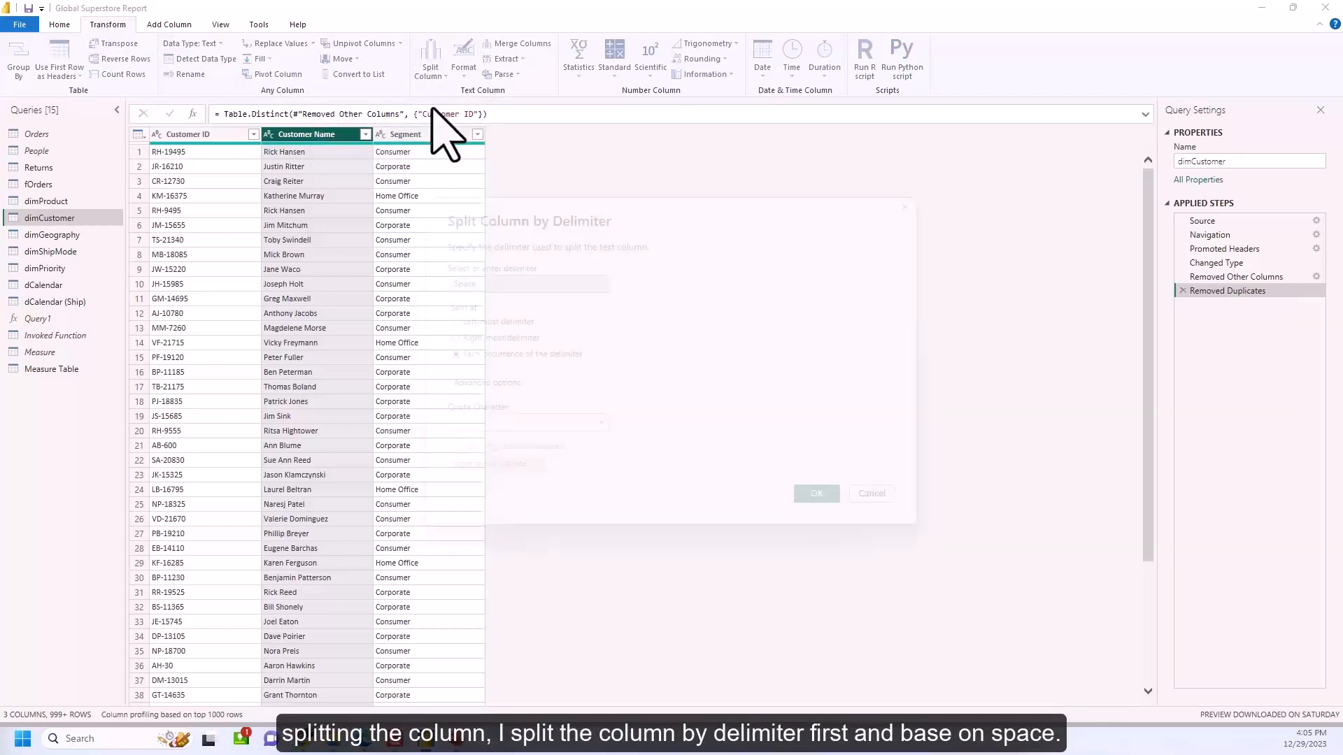
{"action": "left_click", "coordinate": [521, 324]}
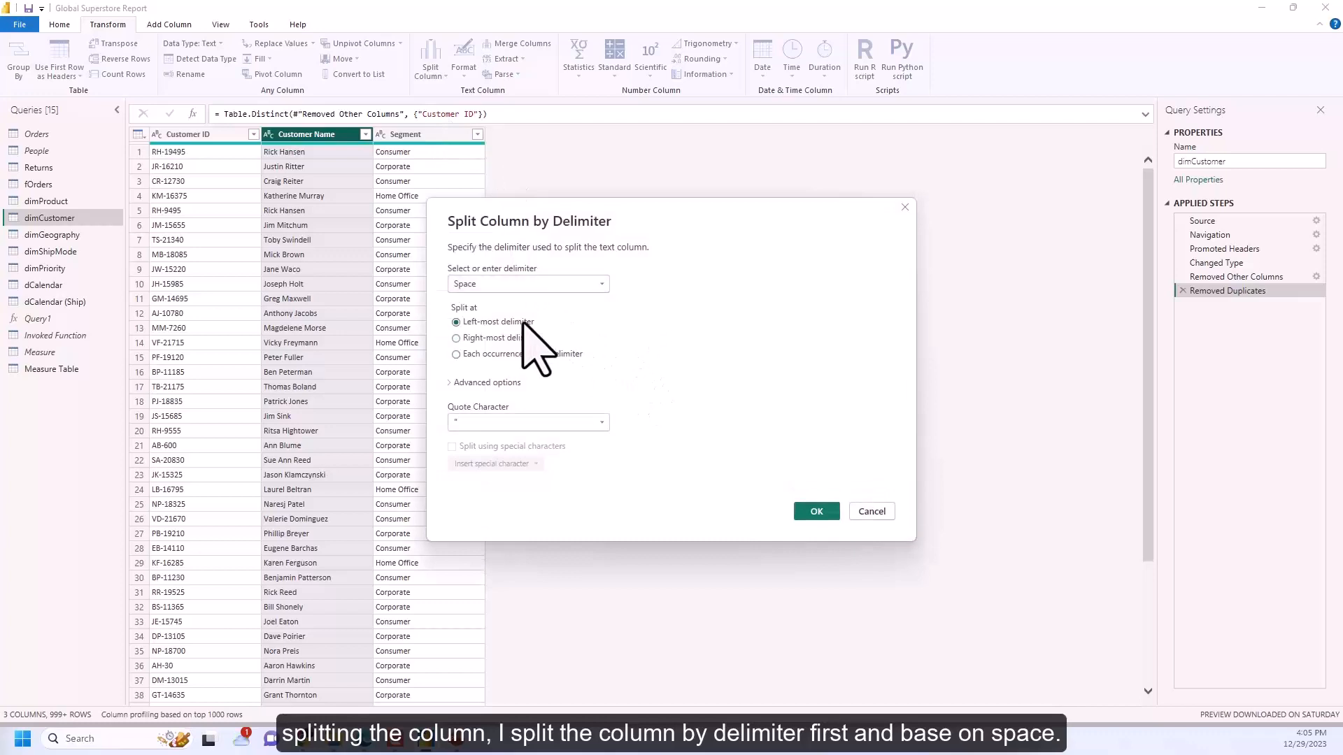
{"action": "left_click", "coordinate": [823, 513]}
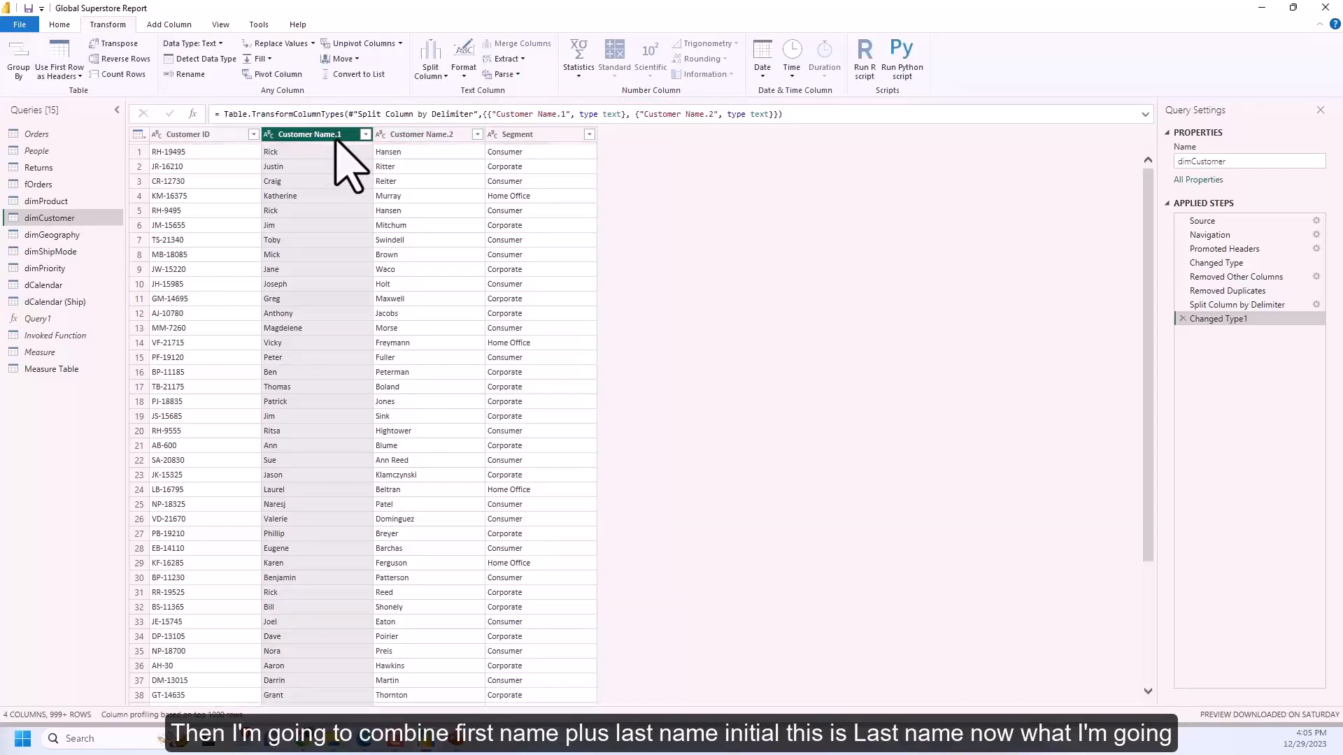
Step: Reduce the Customer Name.2 column to its first character with Extract First Characters, using a count of 1
{"action": "left_click", "coordinate": [412, 134]}
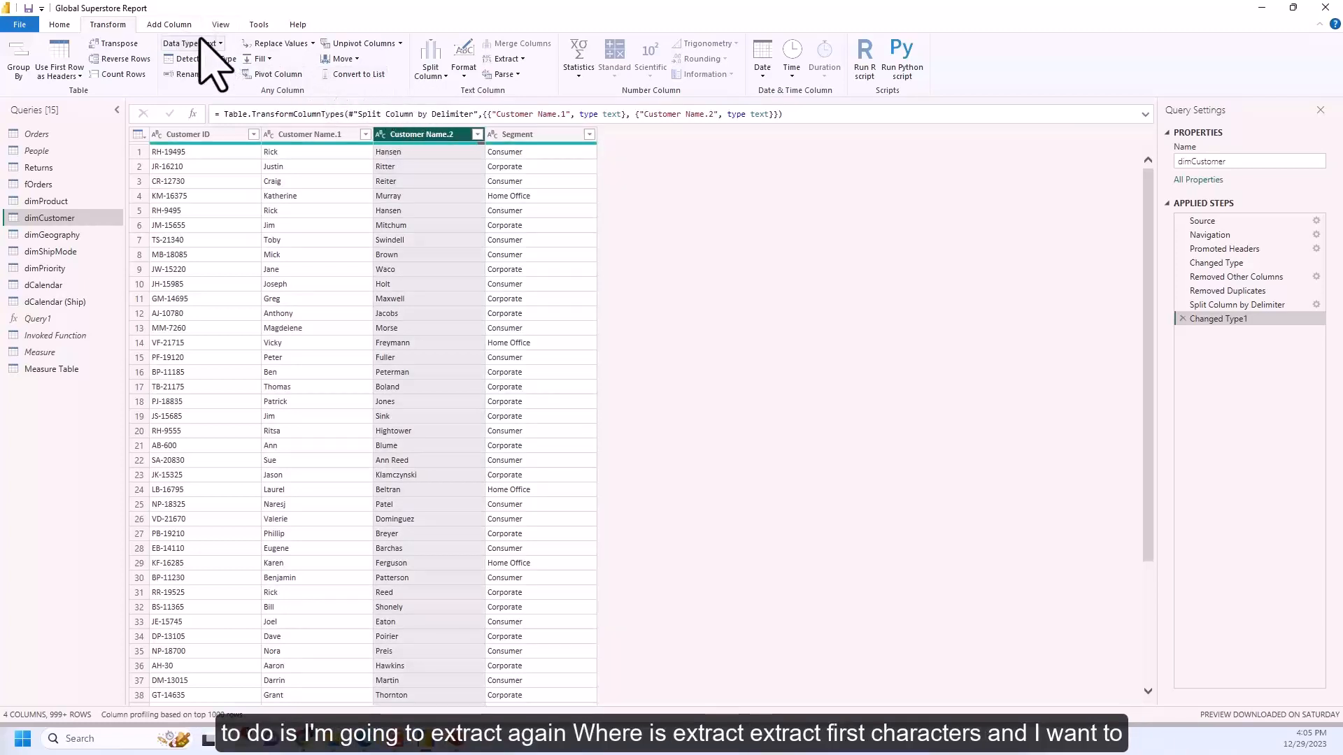
{"action": "left_click", "coordinate": [507, 59]}
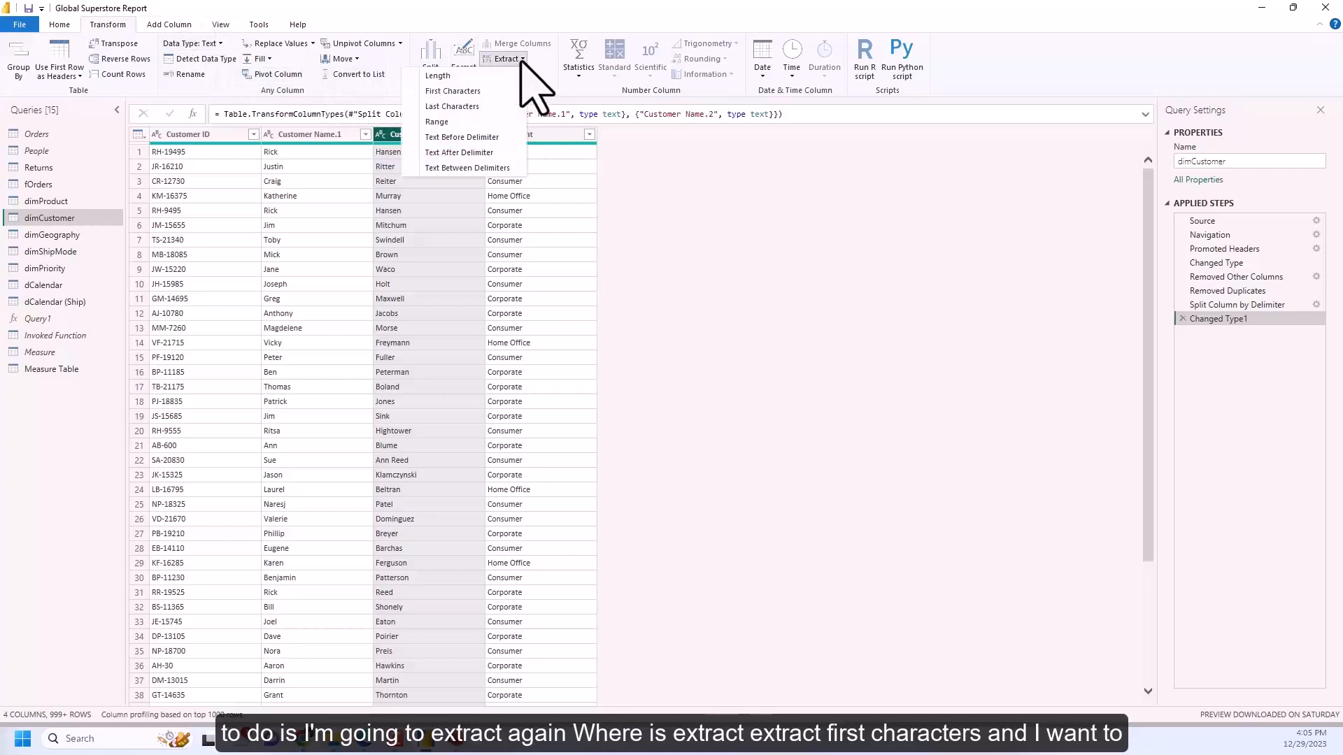
{"action": "left_click", "coordinate": [501, 100]}
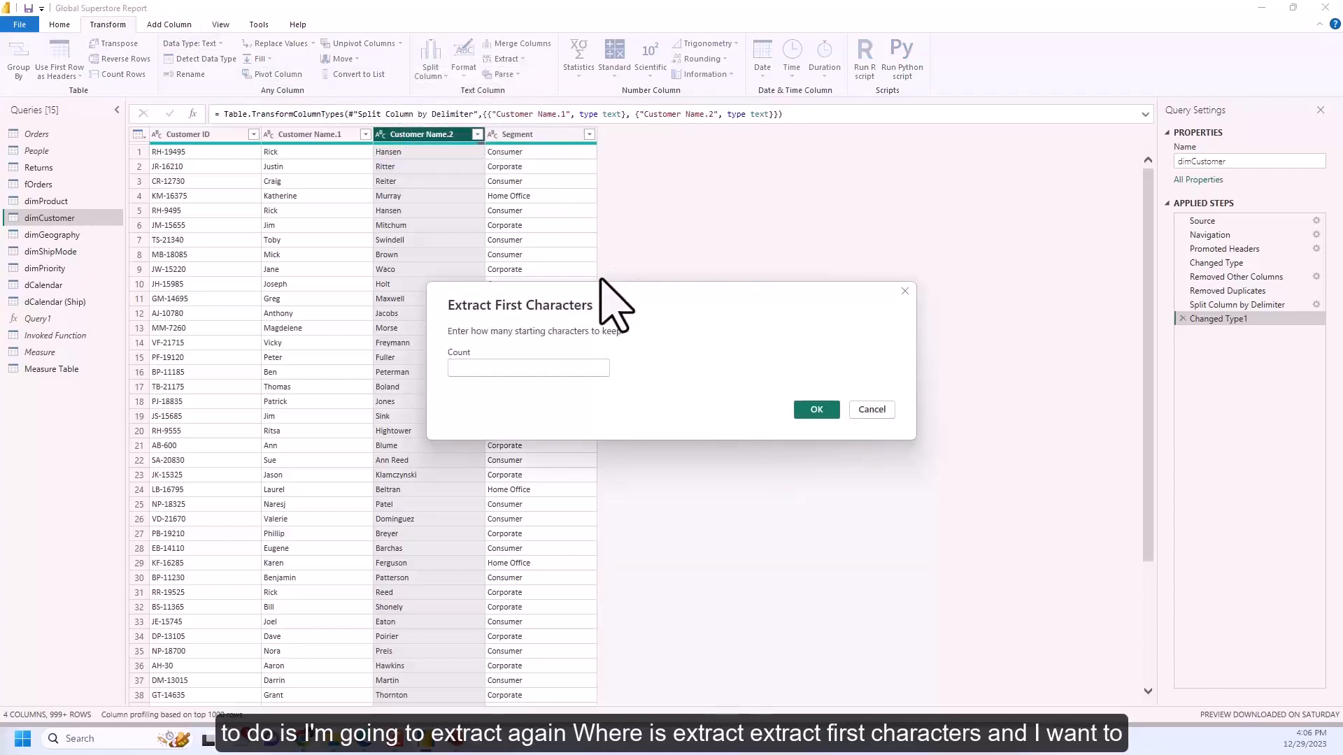
{"action": "type", "text": "1"}
{"action": "left_click", "coordinate": [825, 412]}
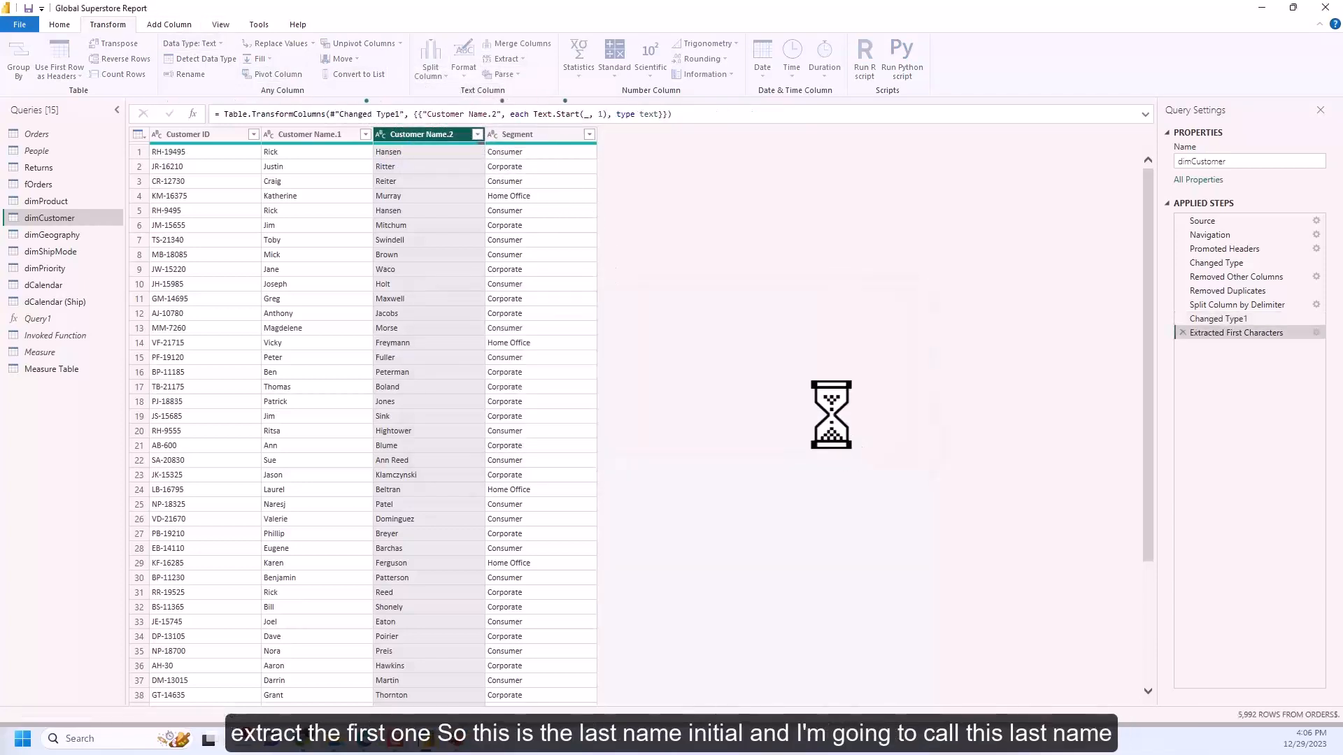
Step: Rename the Customer Name.2 column as "Last Name intial" and the Customer Name.1 column as "First name"
{"action": "double_click", "coordinate": [448, 135]}
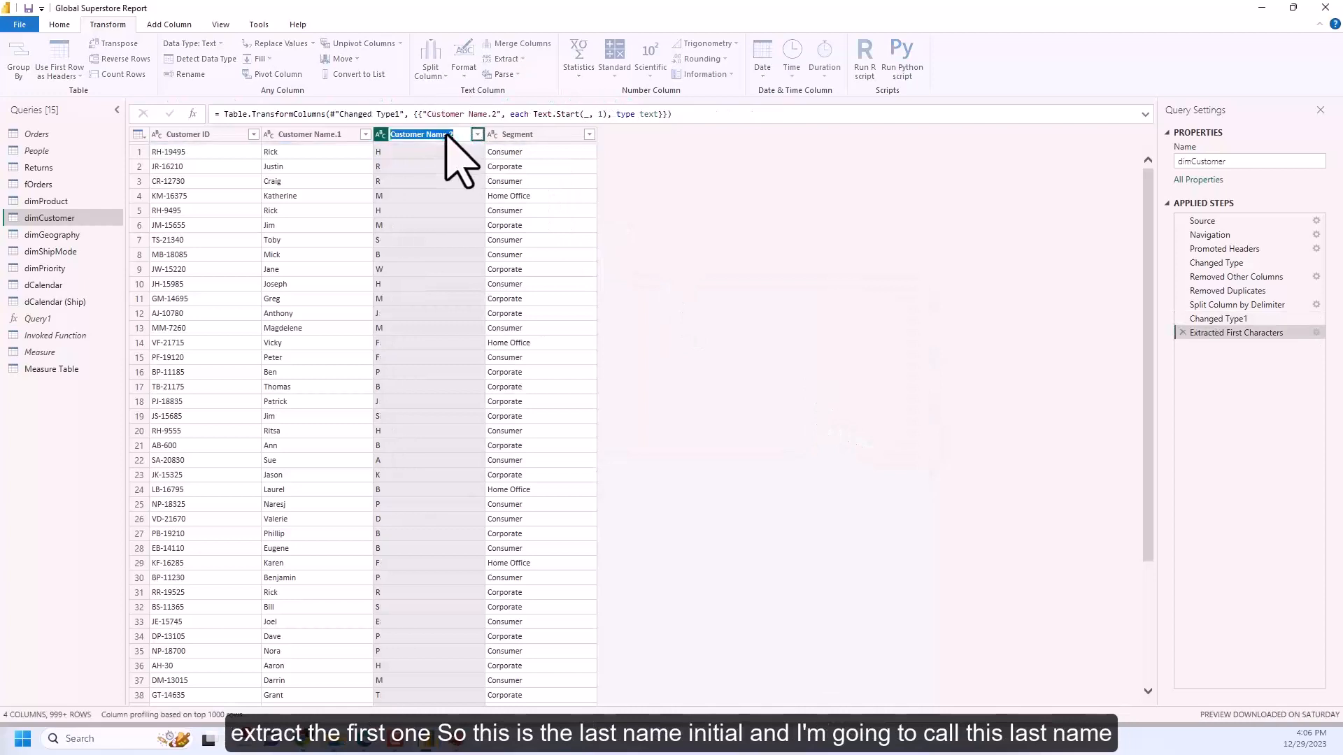
{"action": "type", "text": "Last Name intial"}
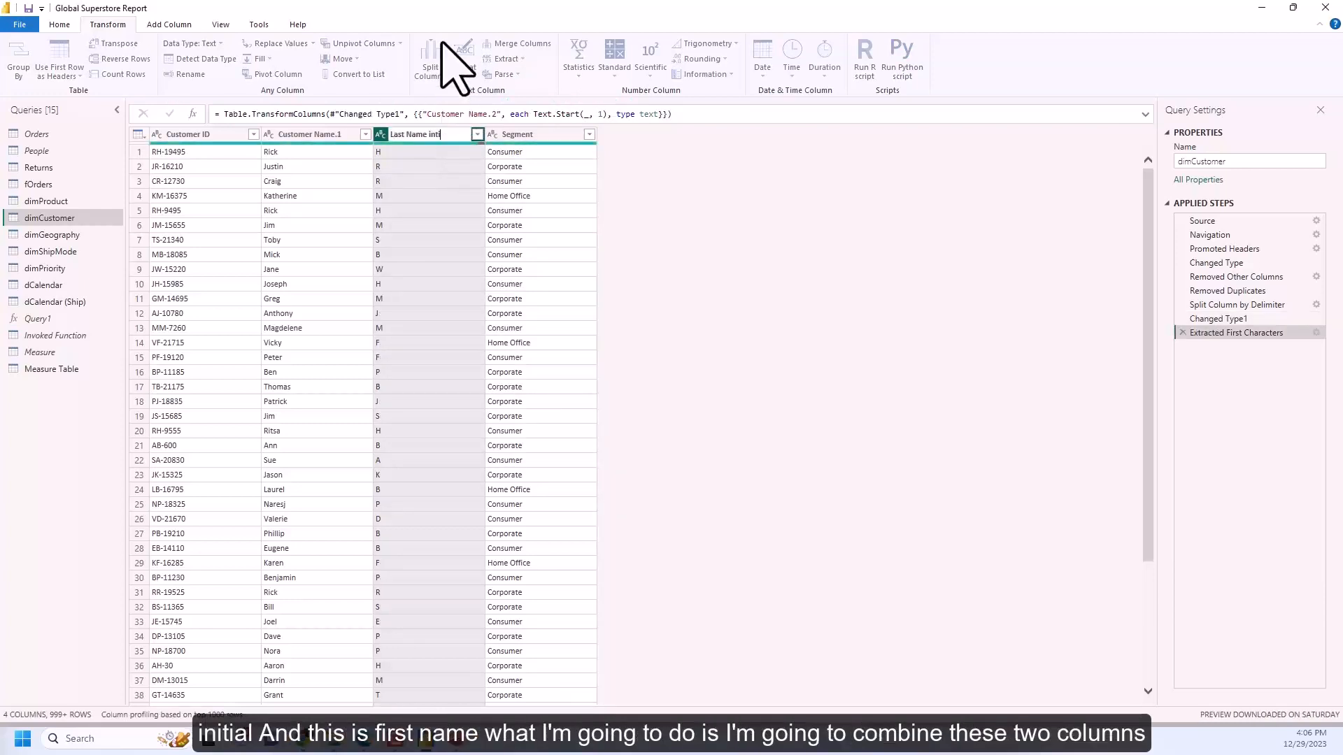
{"action": "key", "text": "Return"}
{"action": "left_click", "coordinate": [339, 135]}
{"action": "type", "text": "First name"}
{"action": "key", "text": "Return"}
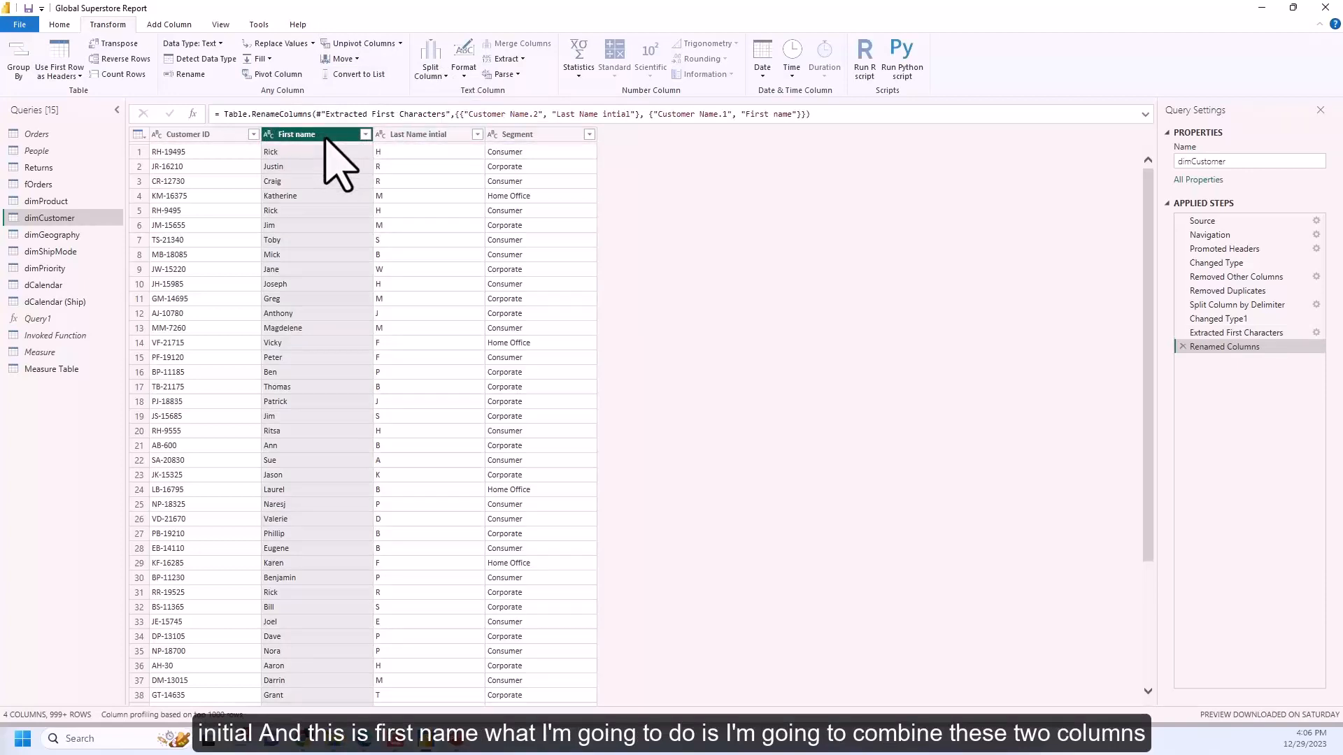
Step: Check the dimCustomer columns for errors by selecting Last Name intial and showing the column profile and column quality
{"action": "left_click", "coordinate": [418, 139], "text": "ctrl"}
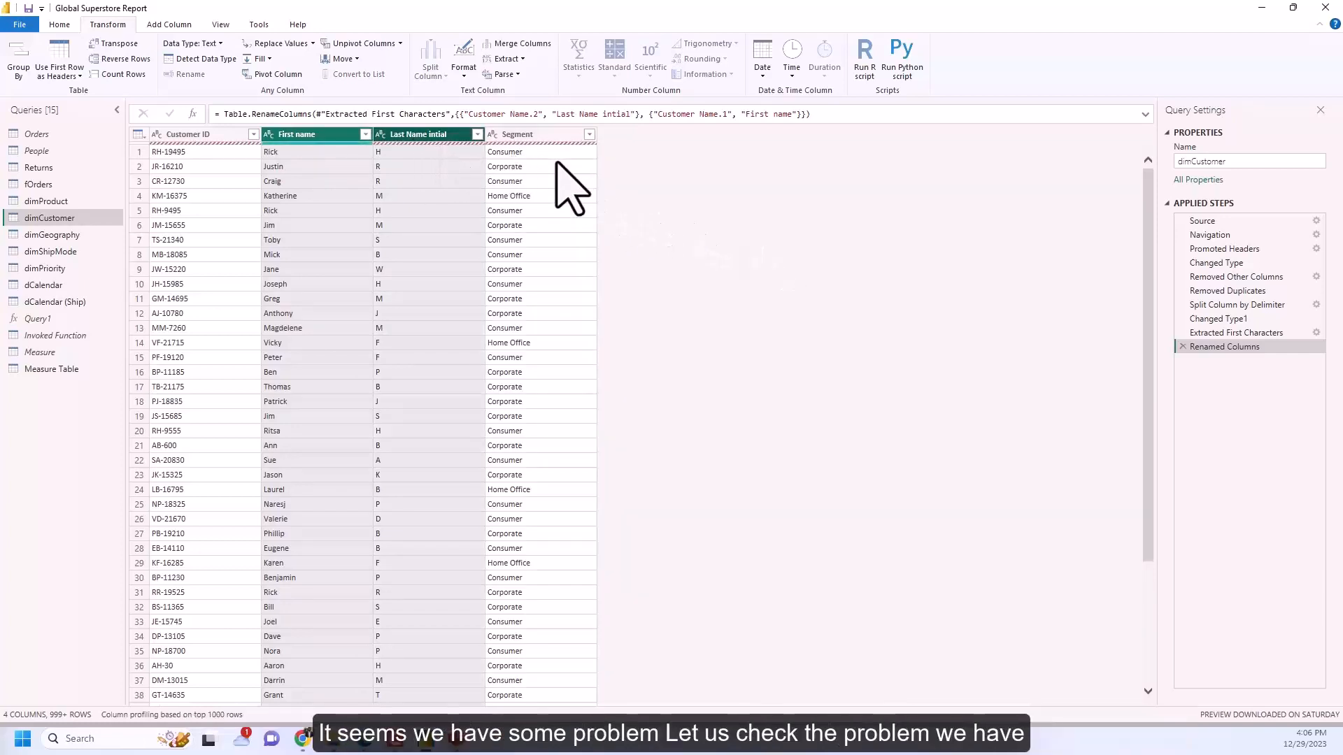
{"action": "left_click", "coordinate": [458, 136]}
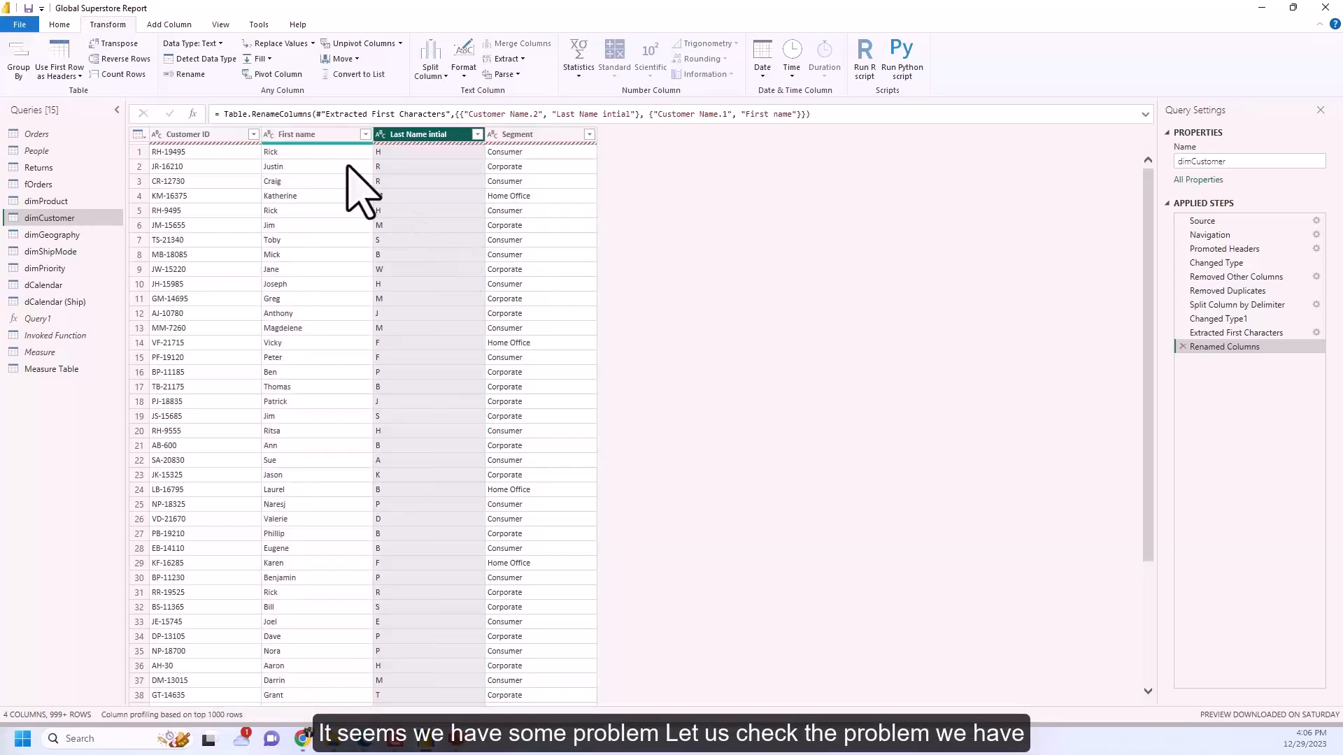
{"action": "left_click", "coordinate": [236, 137]}
{"action": "left_click", "coordinate": [430, 137]}
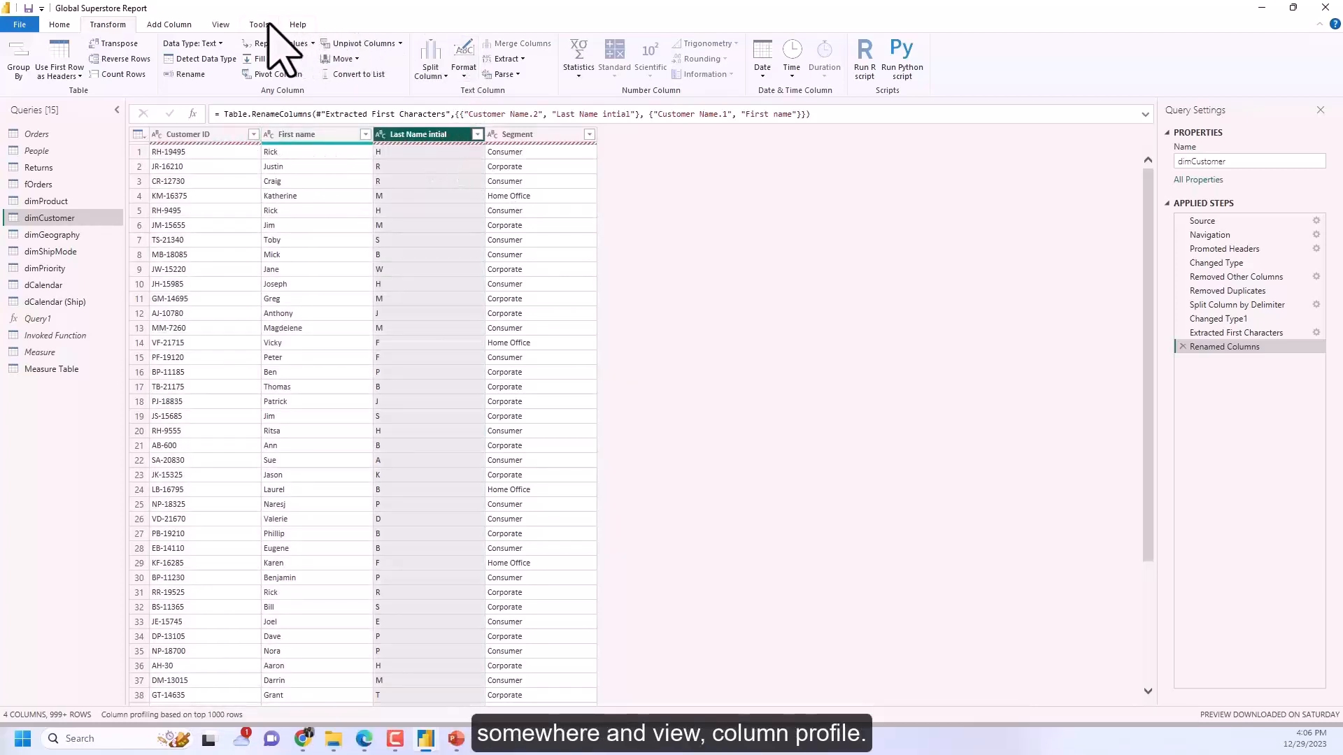
{"action": "left_click", "coordinate": [221, 25]}
{"action": "left_click", "coordinate": [266, 59]}
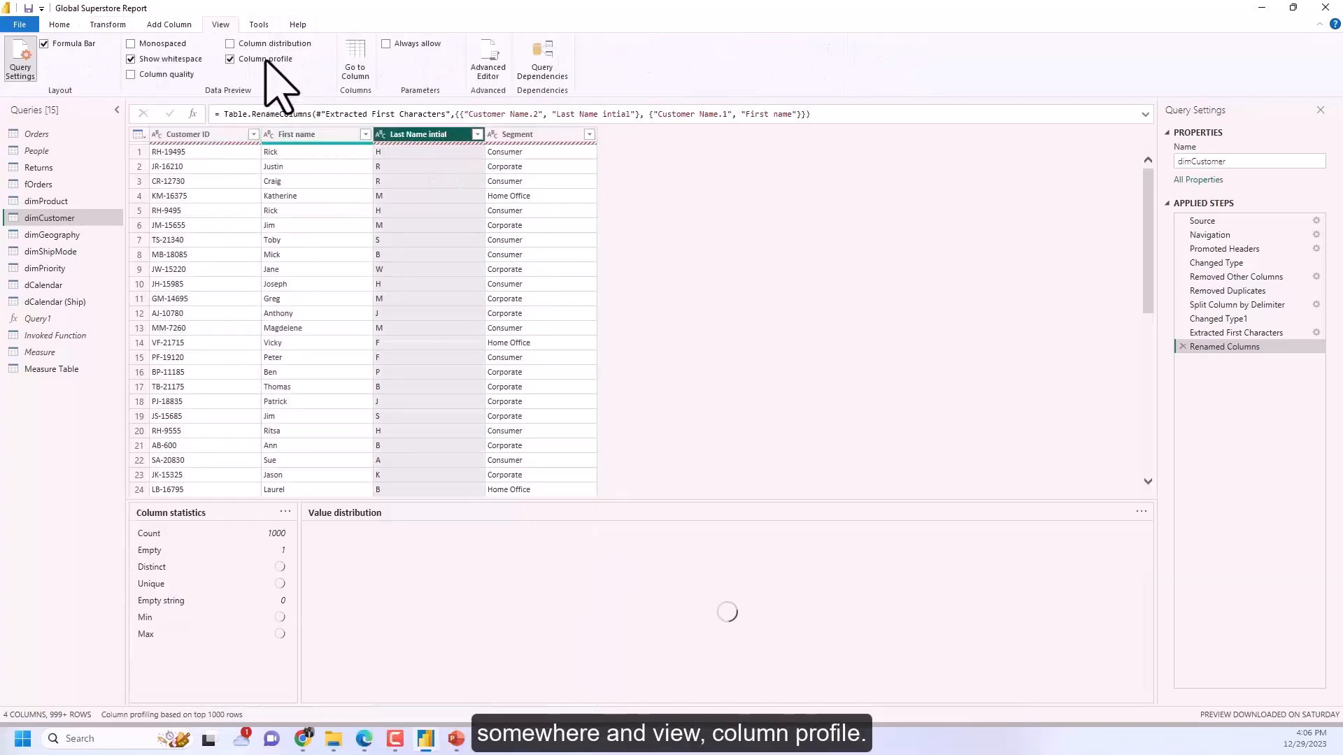
{"action": "left_click", "coordinate": [184, 75]}
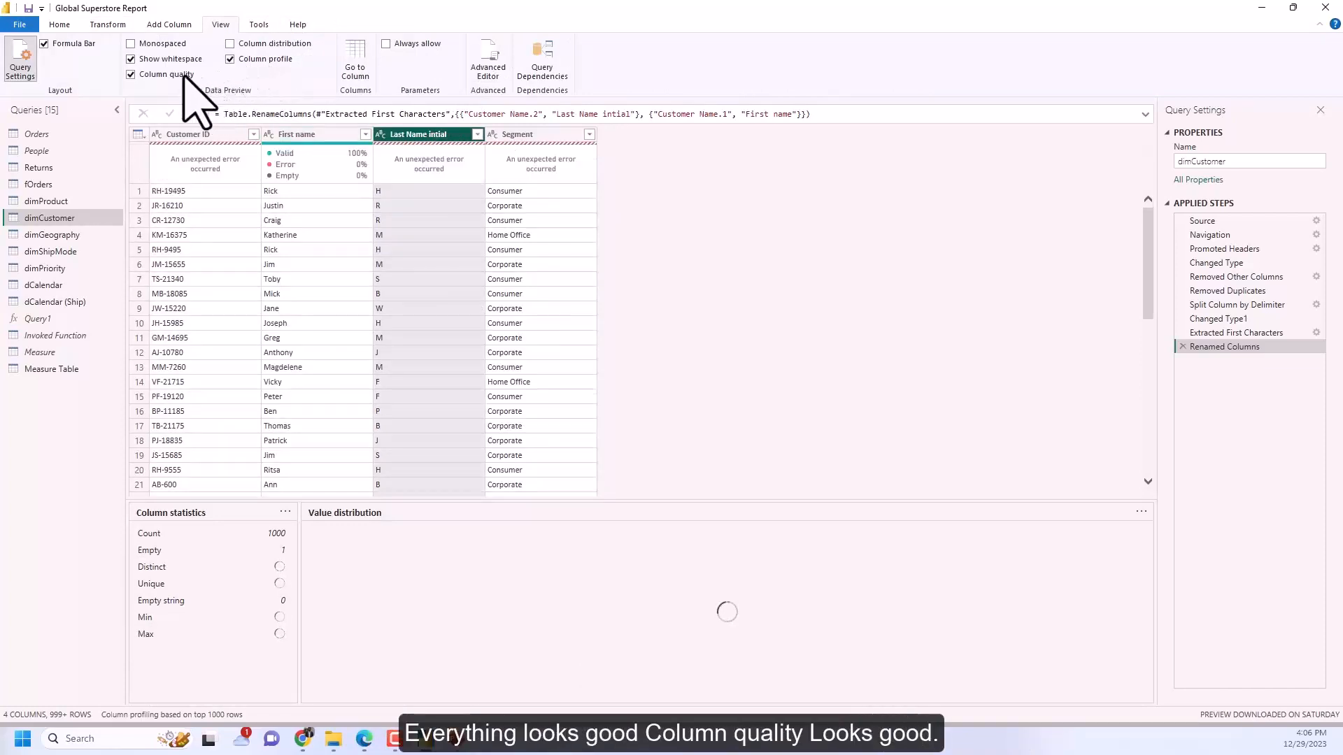
Step: Turn off the column profiling displays, remove dimCustomer's Renamed Columns step and rename the Customer Name.1 column as "First Name"
{"action": "left_click", "coordinate": [250, 60]}
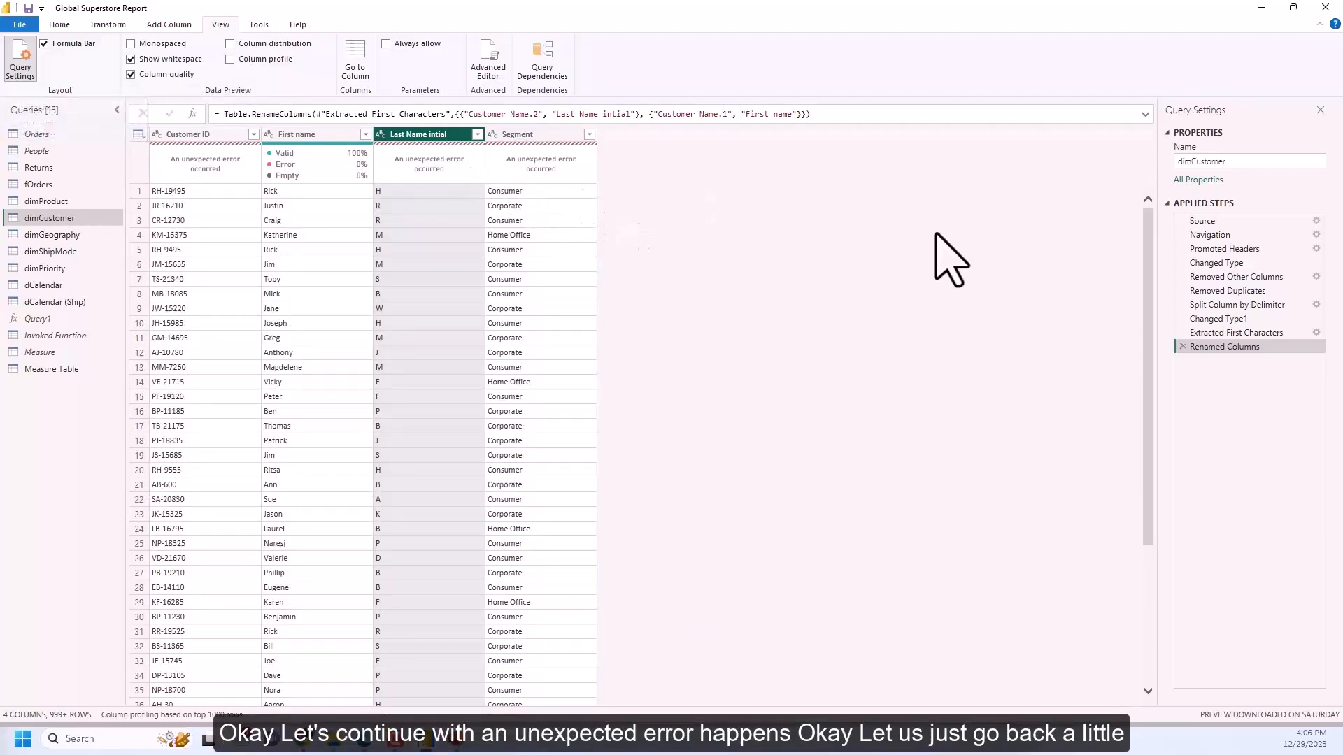
{"action": "left_click", "coordinate": [1183, 347]}
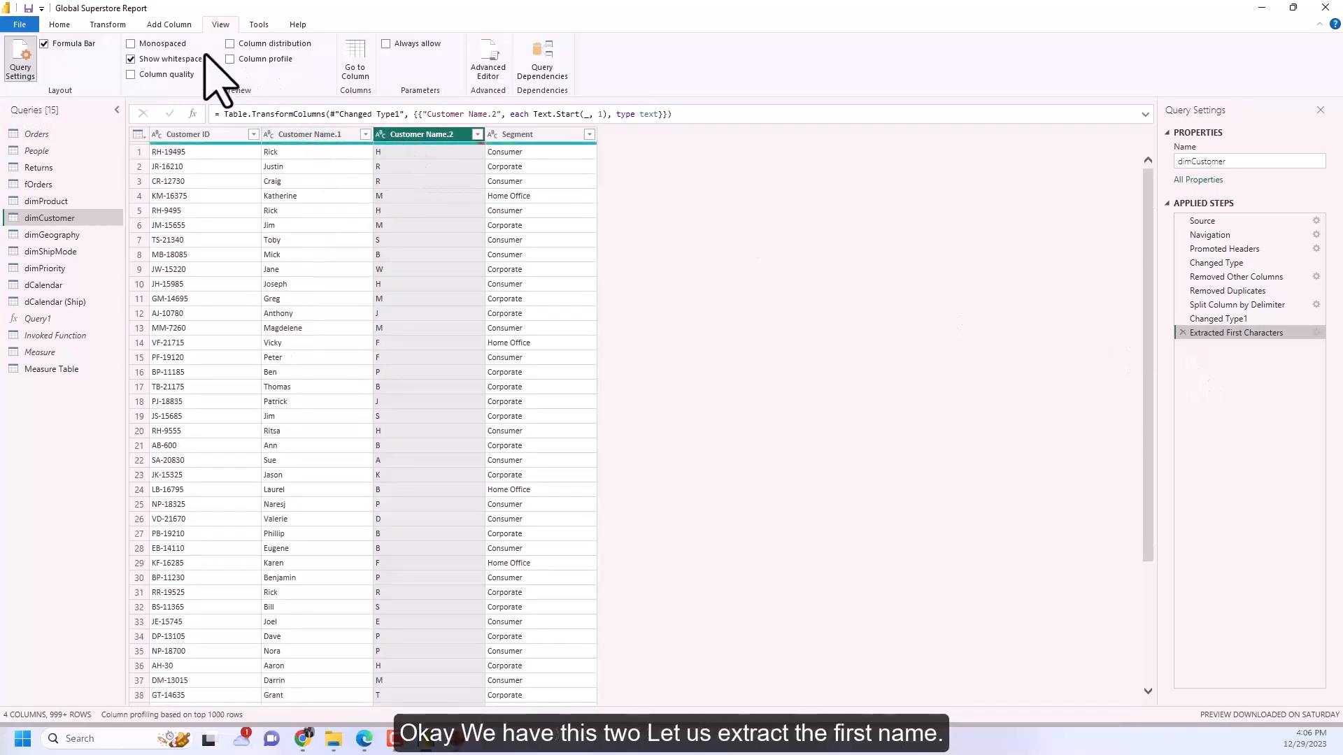
{"action": "left_click", "coordinate": [130, 26]}
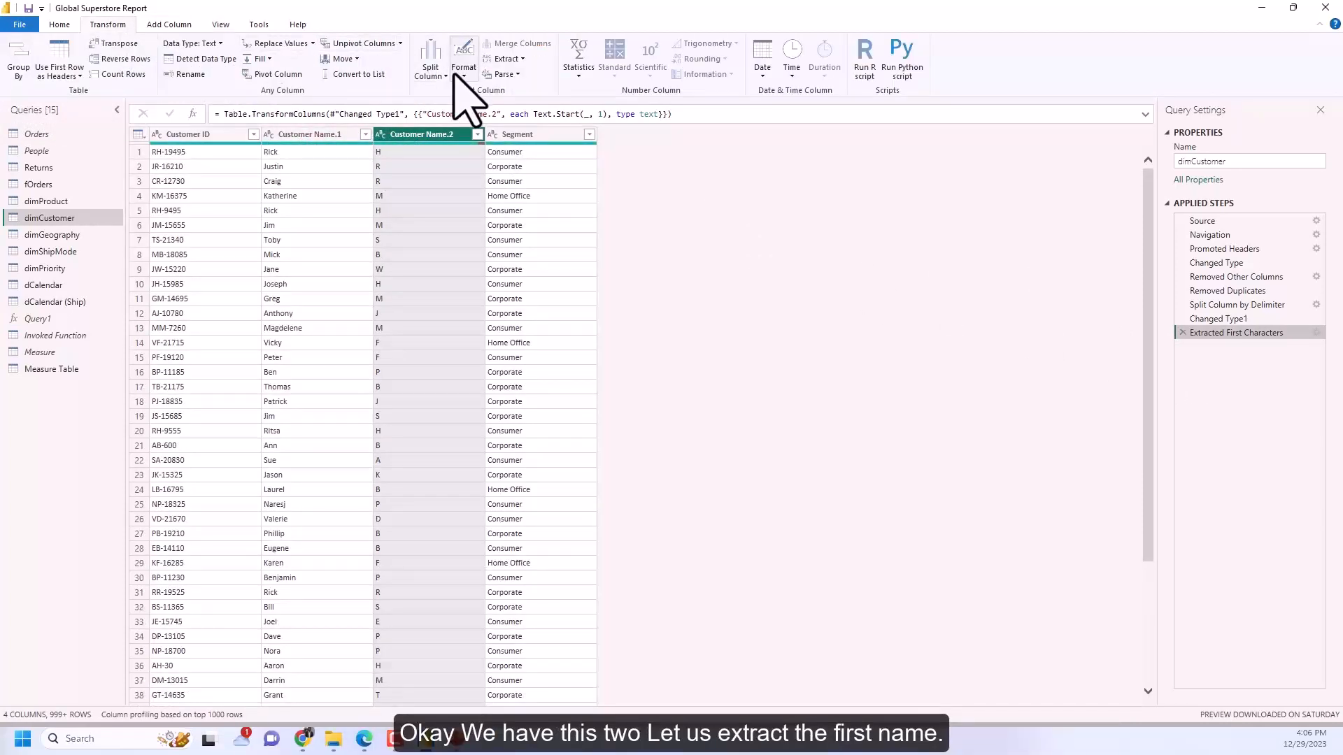
{"action": "left_click", "coordinate": [331, 135]}
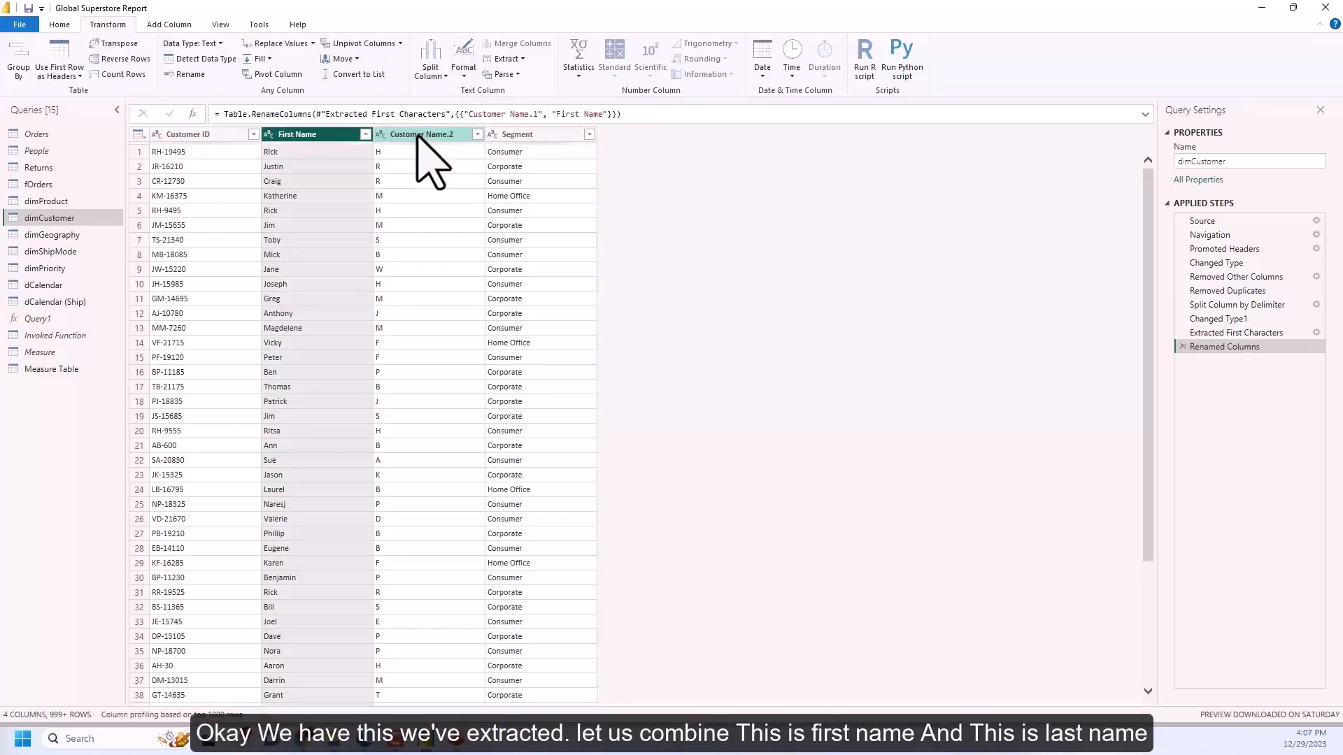
Step: Merge the First Name and Customer Name.2 columns with a space separator into "Customer Name" and apply the query changes to the report
{"action": "left_click", "coordinate": [416, 134]}
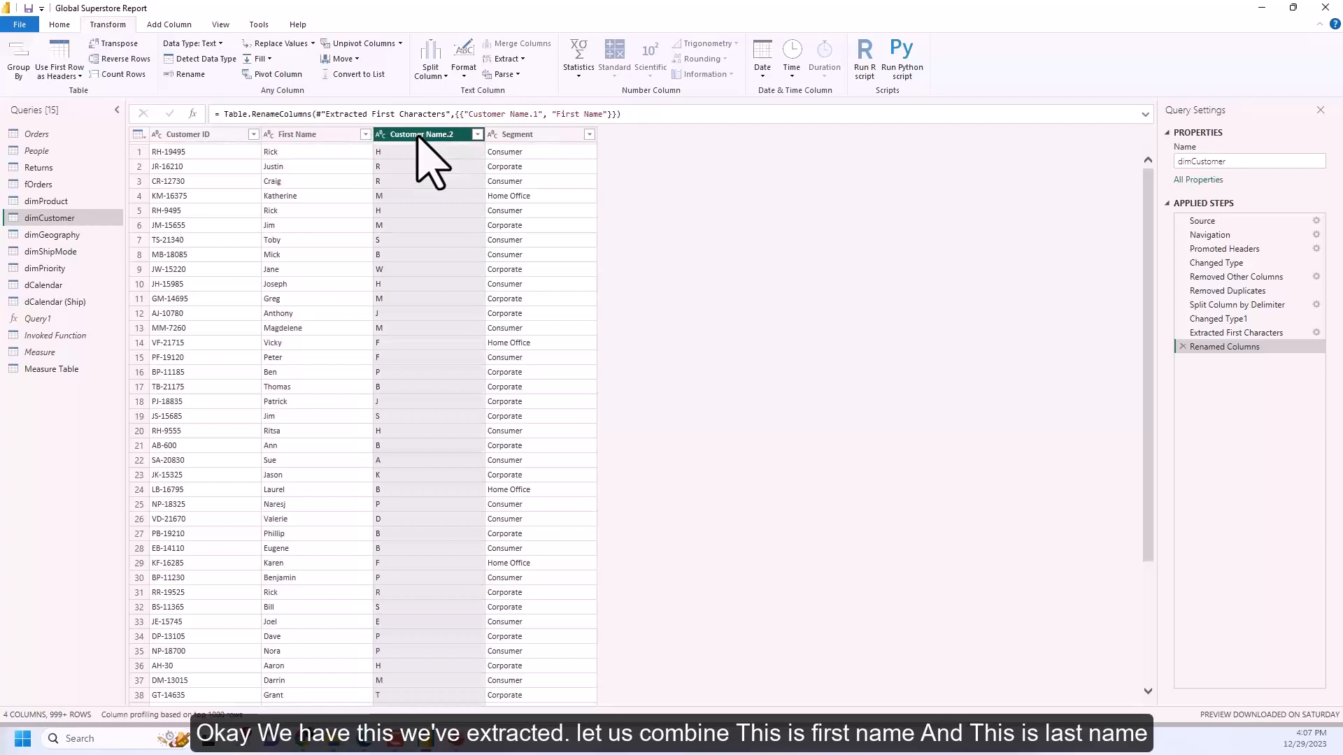
{"action": "left_click", "coordinate": [329, 134]}
{"action": "left_click", "coordinate": [417, 134], "text": "ctrl"}
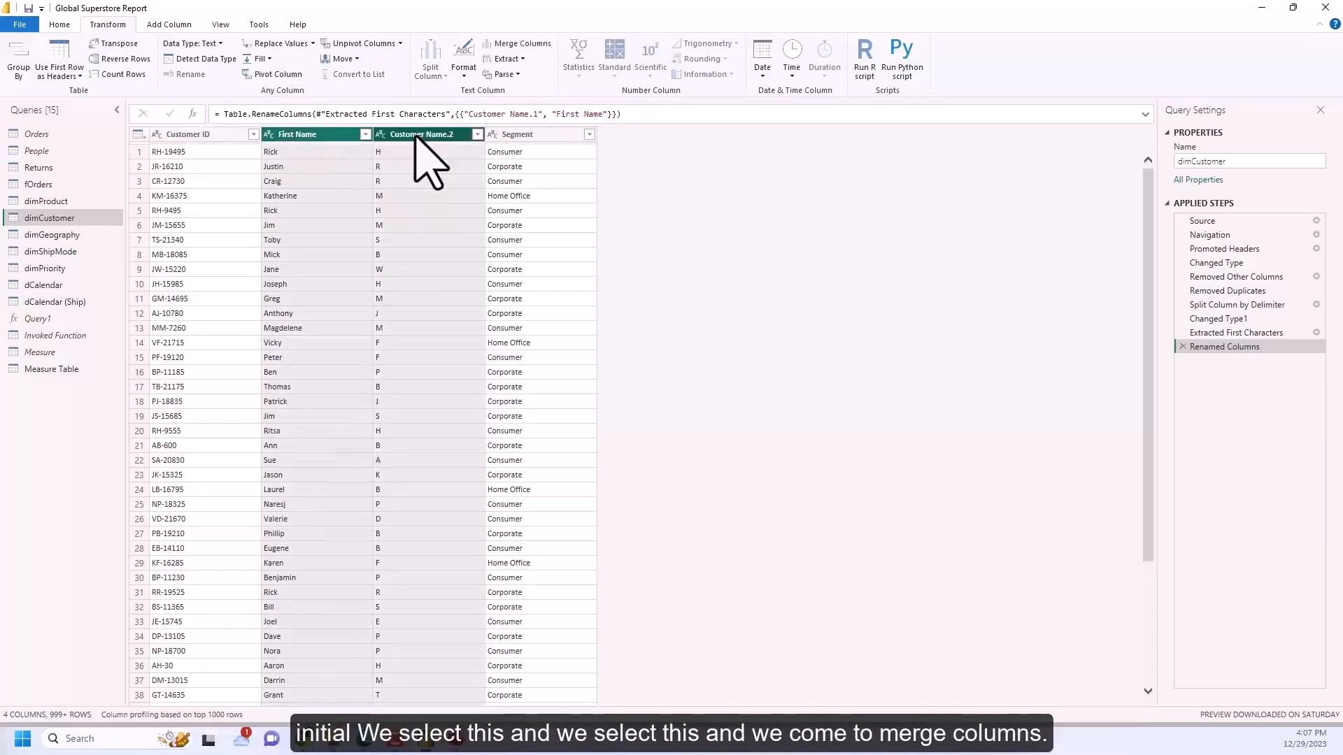
{"action": "left_click", "coordinate": [519, 44]}
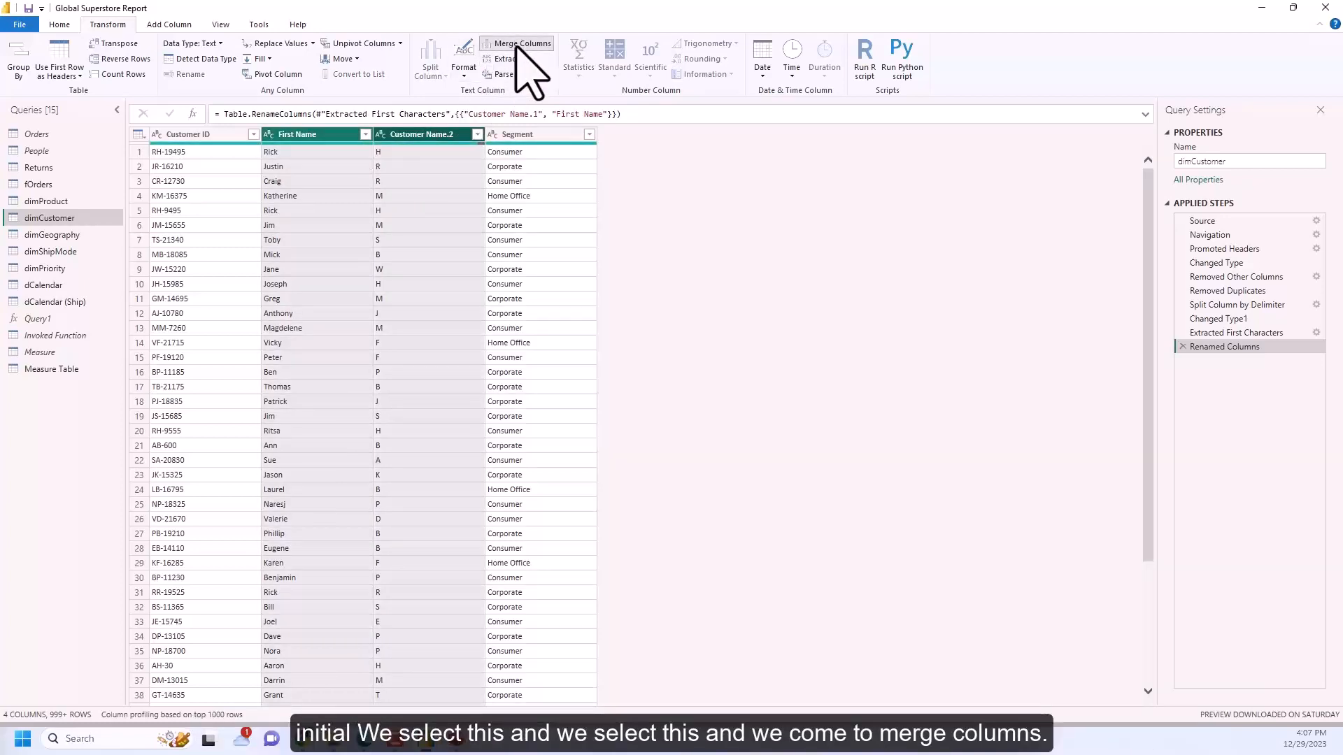
{"action": "left_click", "coordinate": [541, 347]}
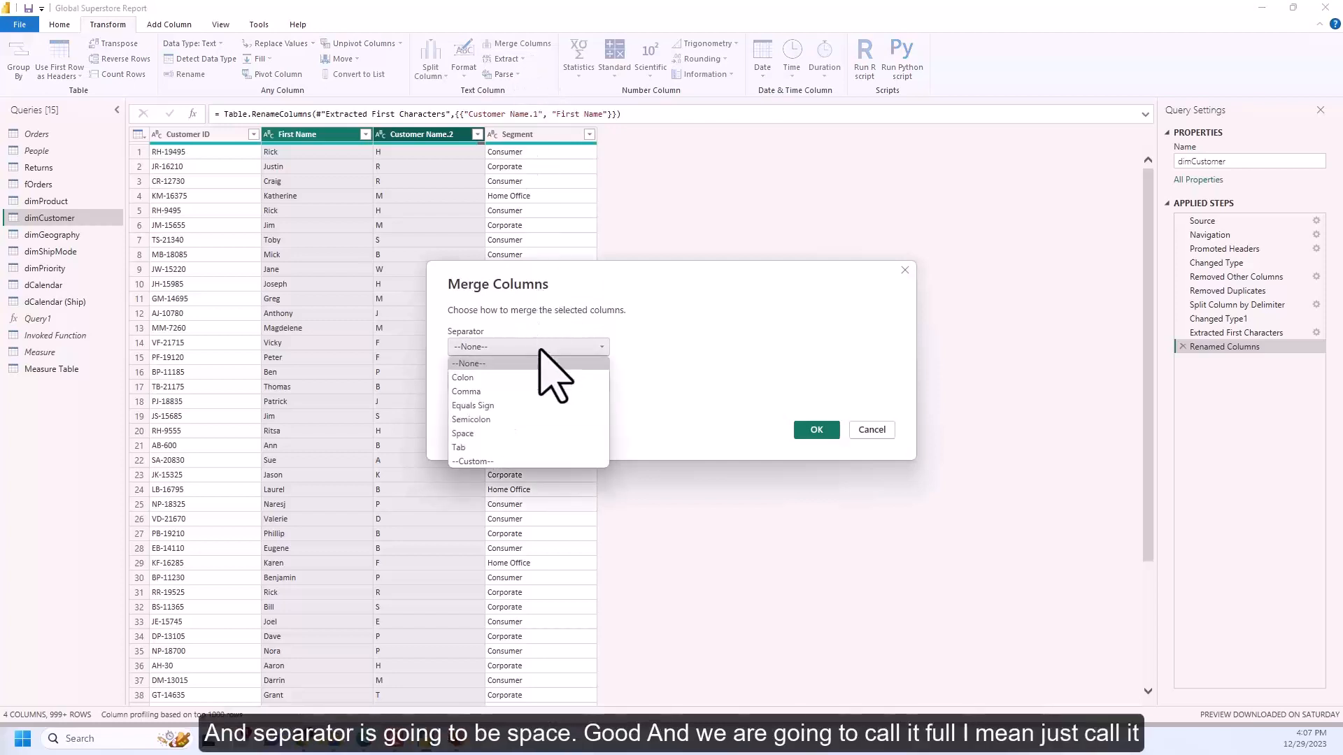
{"action": "left_click", "coordinate": [544, 435]}
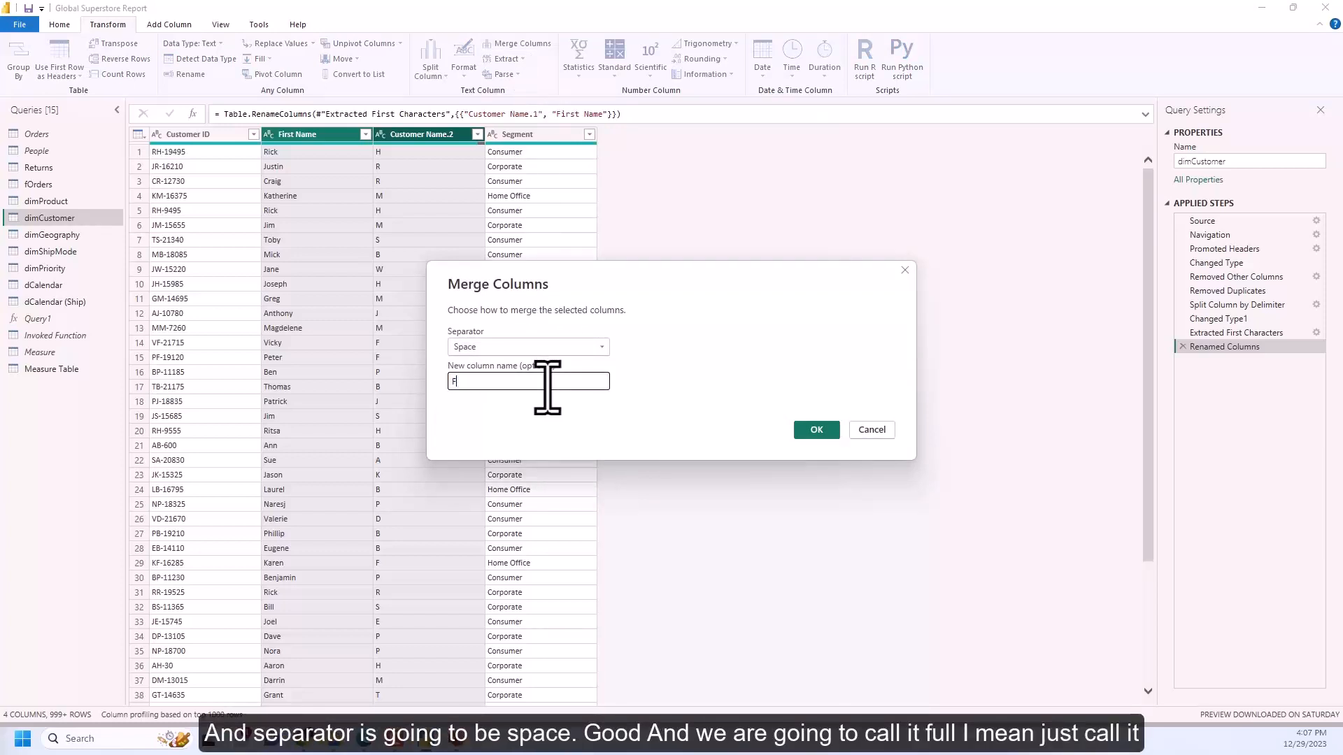
{"action": "type", "text": "Cus"}
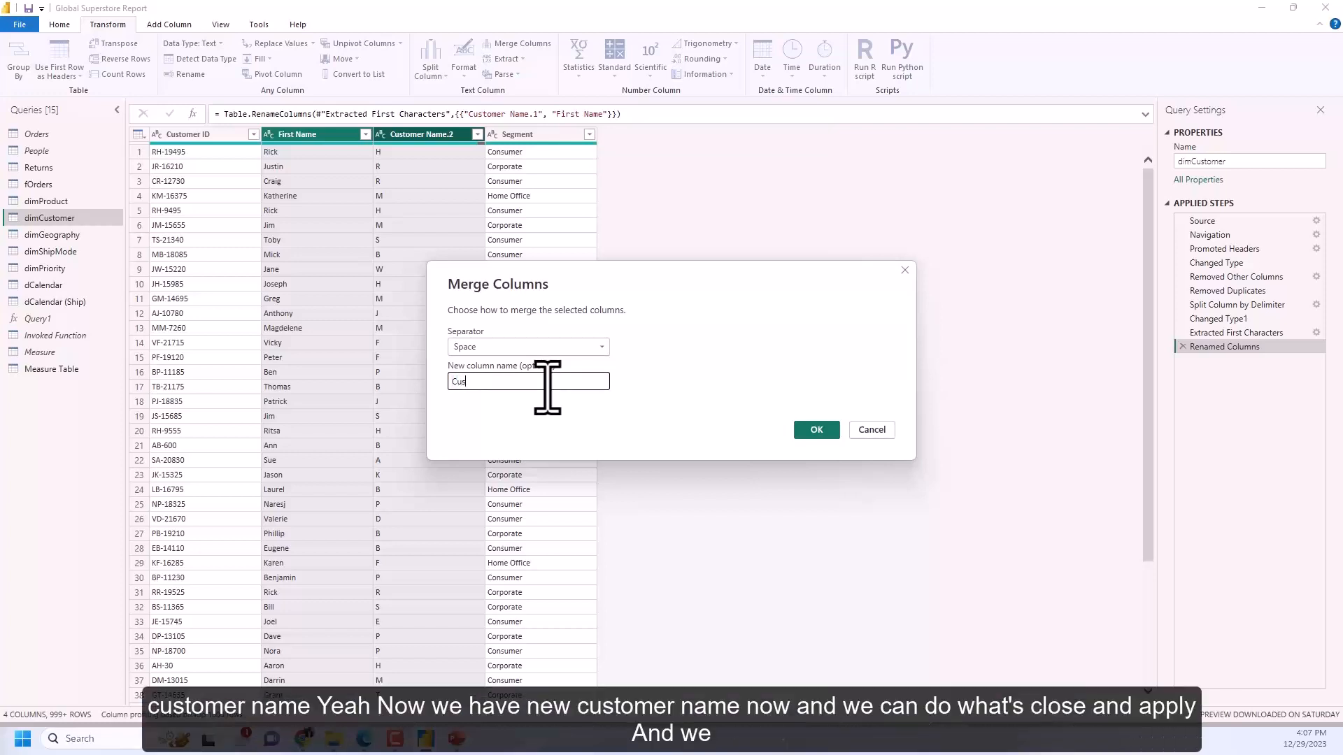
{"action": "type", "text": "tomer Name"}
{"action": "key", "text": "Return"}
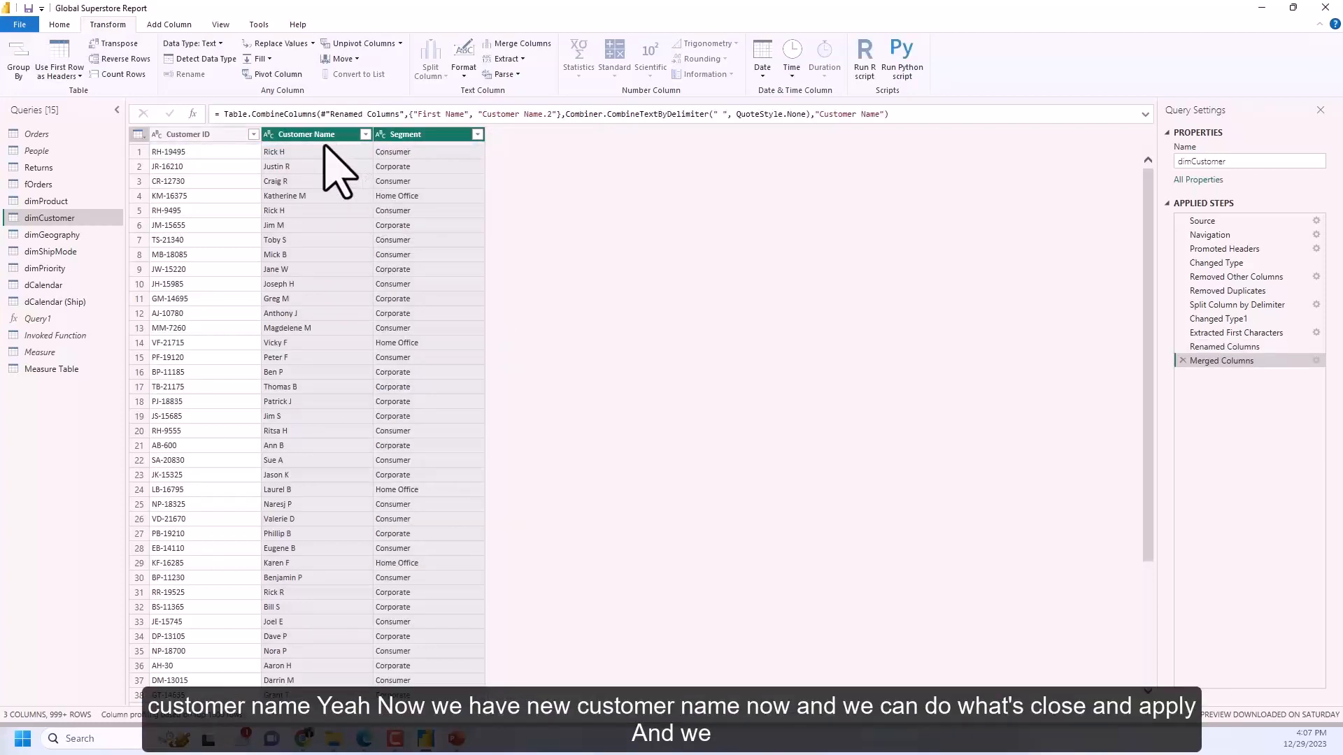
{"action": "left_click", "coordinate": [60, 25]}
{"action": "left_click", "coordinate": [20, 57]}
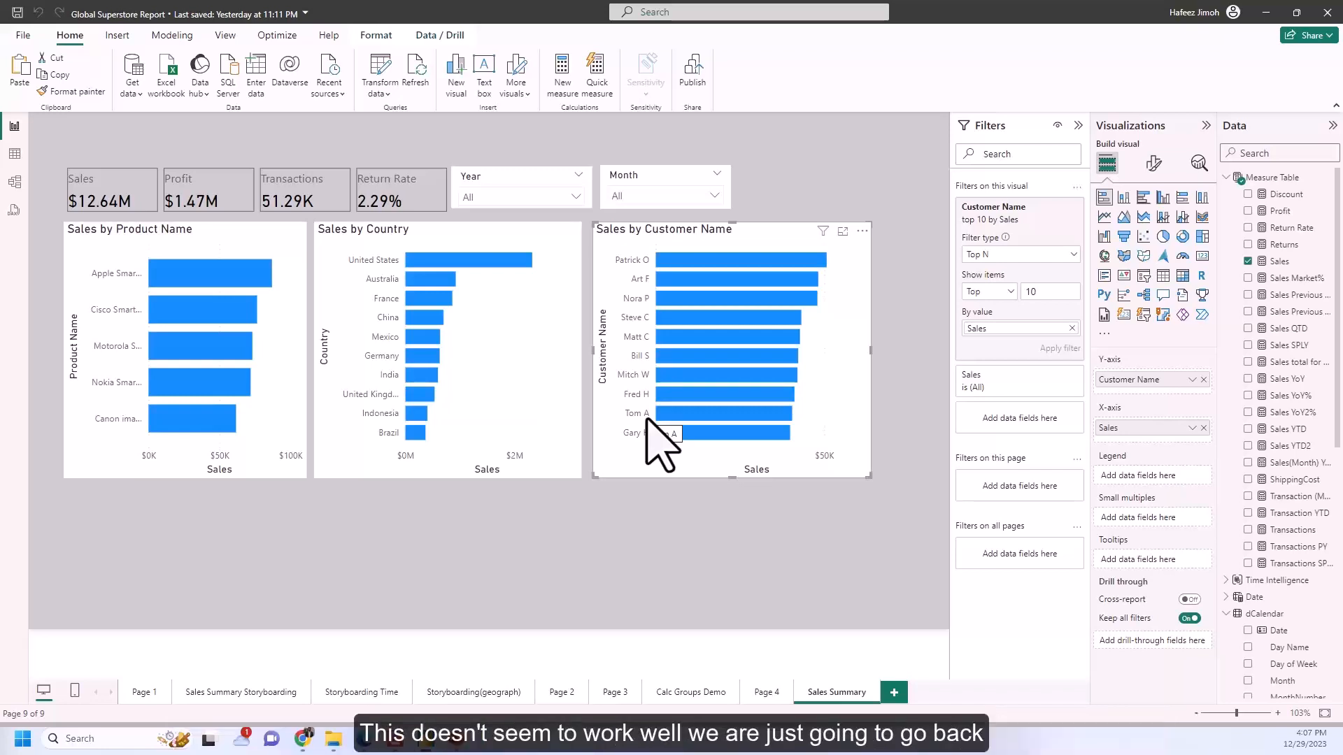
Step: Change the count of dimCustomer's Extracted First Characters step to 3 in the Power Query Editor and apply the query changes
{"action": "left_click", "coordinate": [384, 74]}
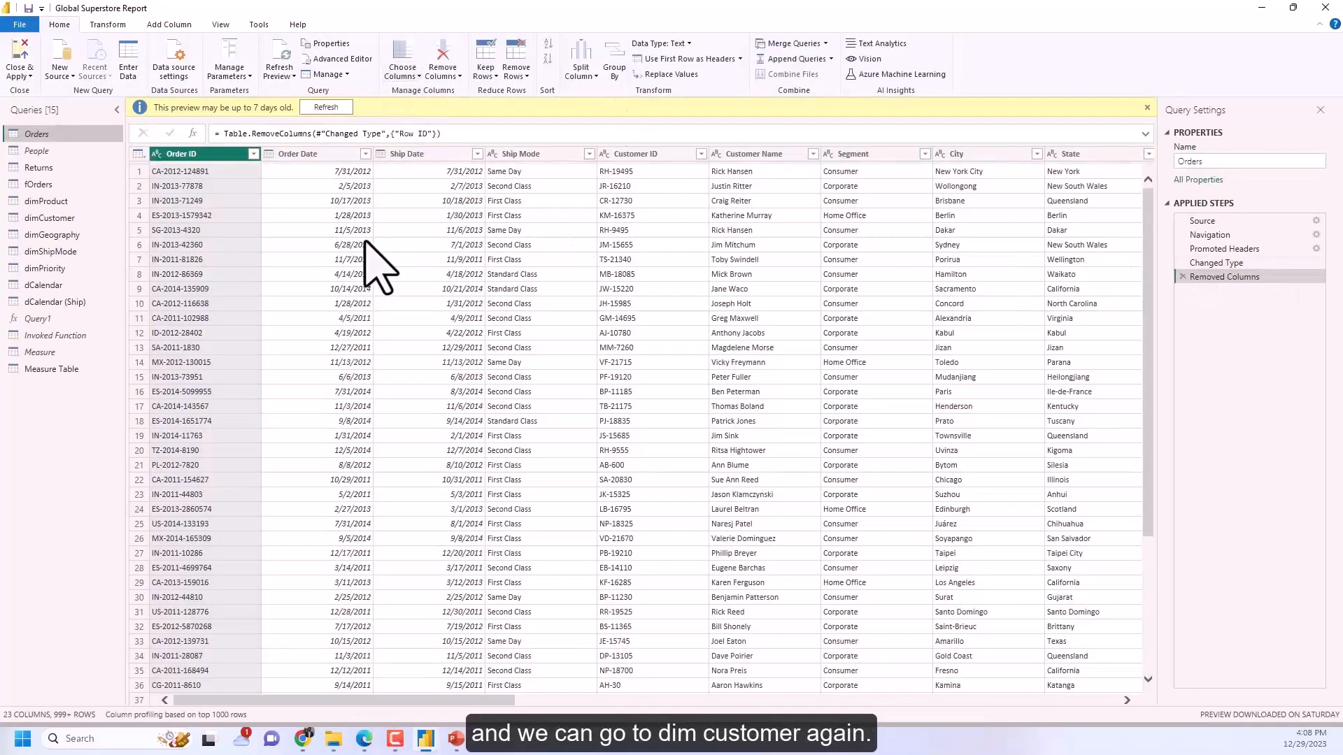
{"action": "left_click", "coordinate": [86, 219]}
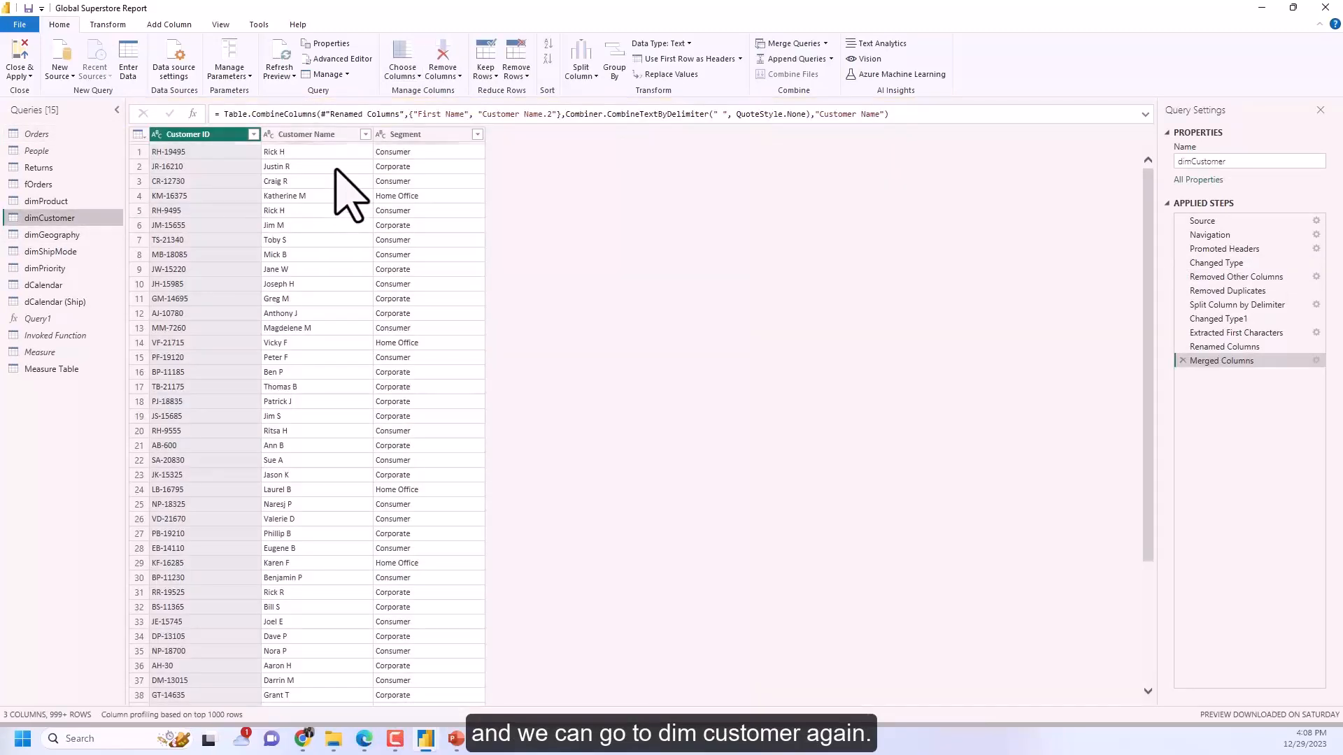
{"action": "left_click", "coordinate": [1261, 333]}
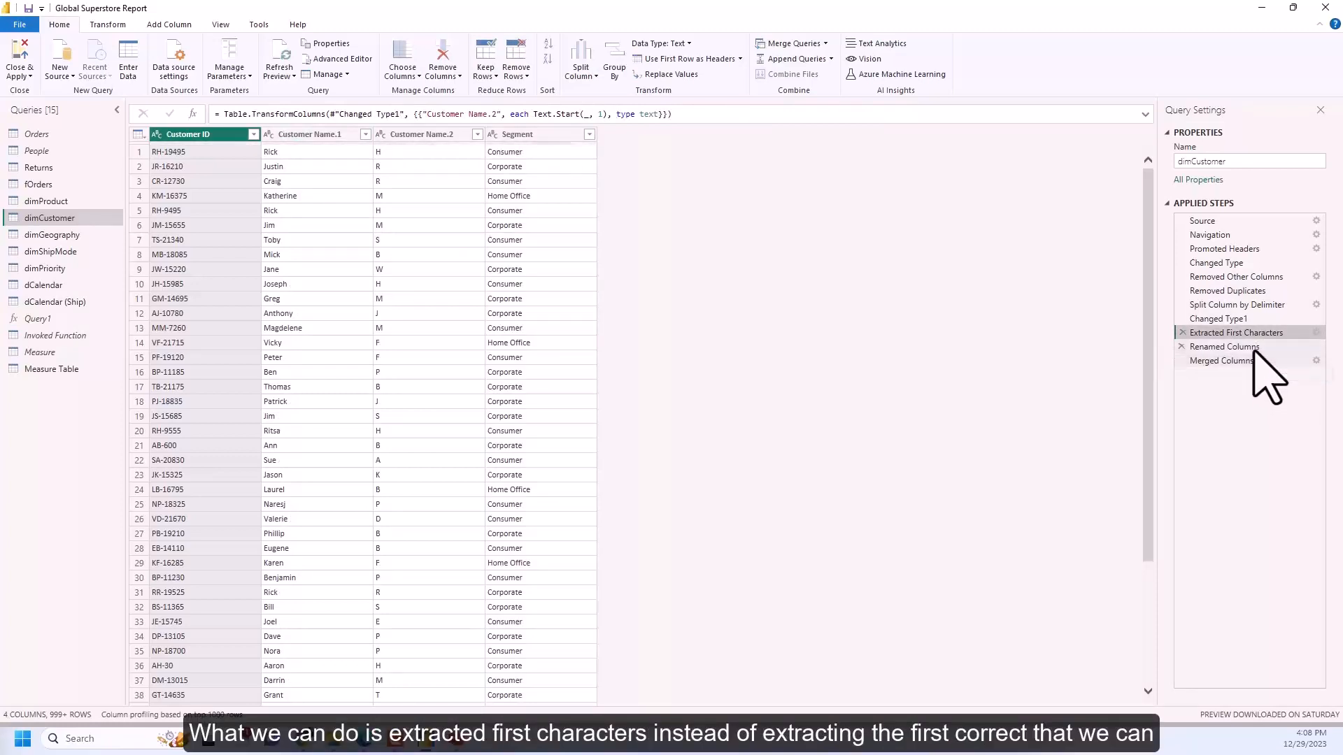
{"action": "left_click", "coordinate": [1316, 333]}
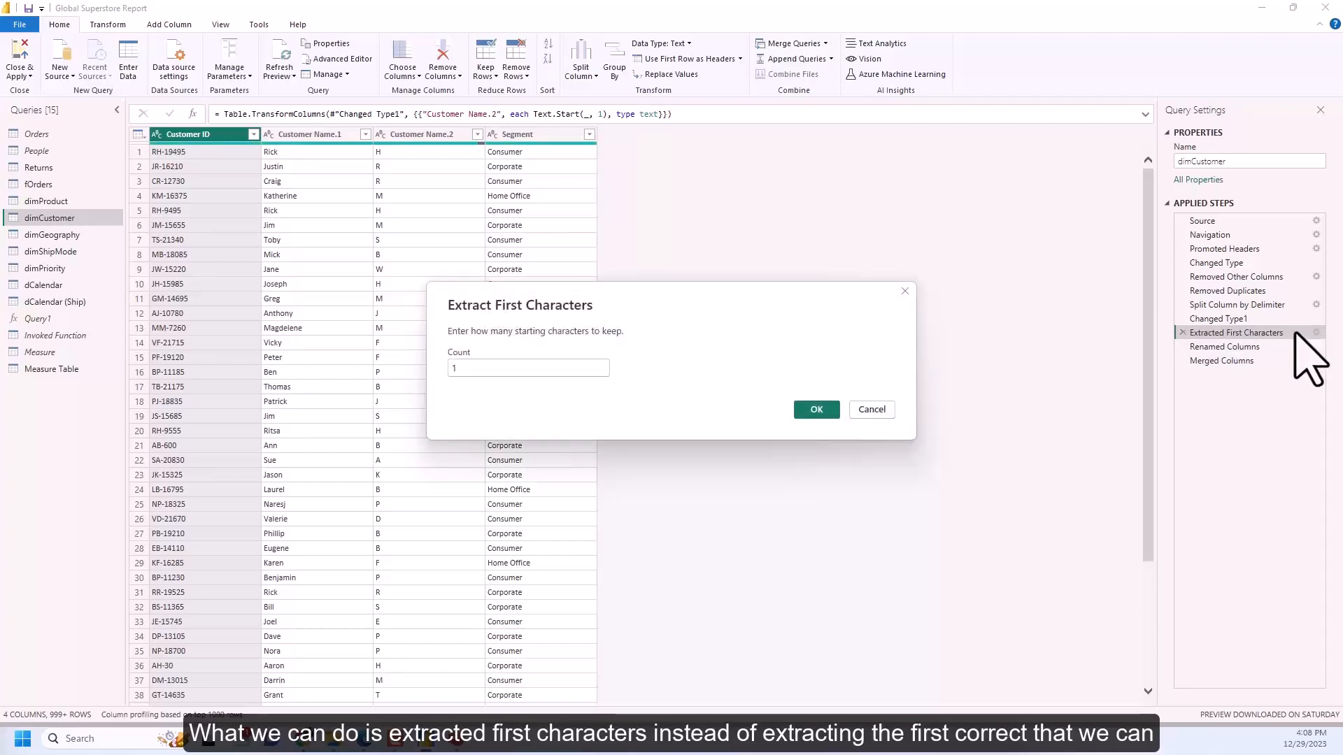
{"action": "type", "text": "3"}
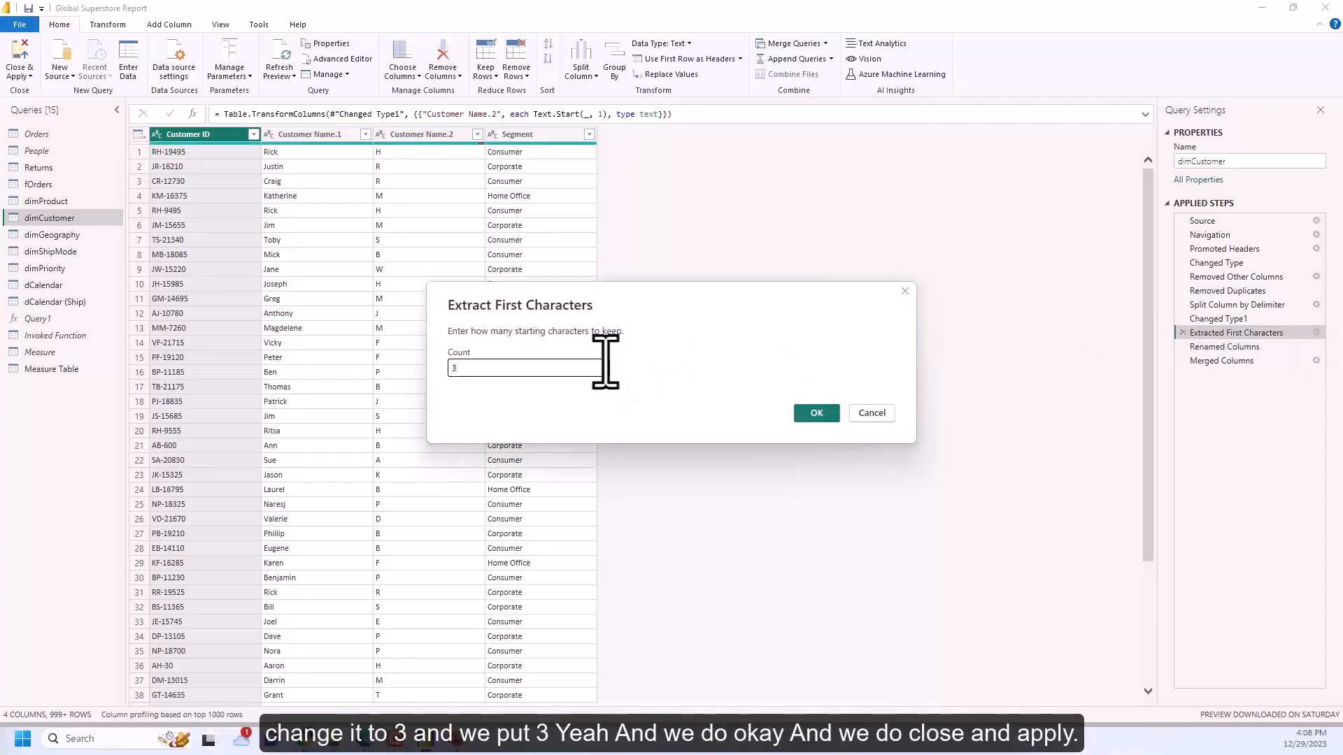
{"action": "left_click", "coordinate": [817, 414]}
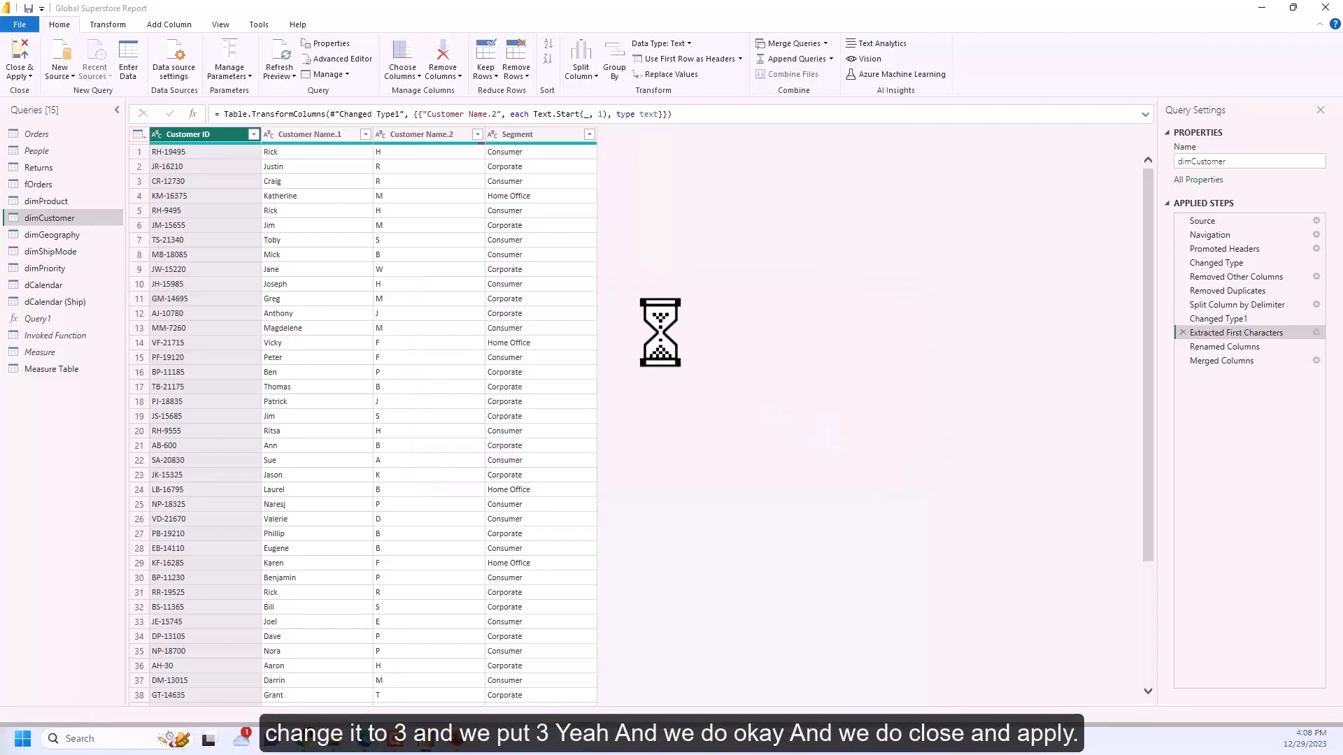
{"action": "left_click", "coordinate": [19, 74]}
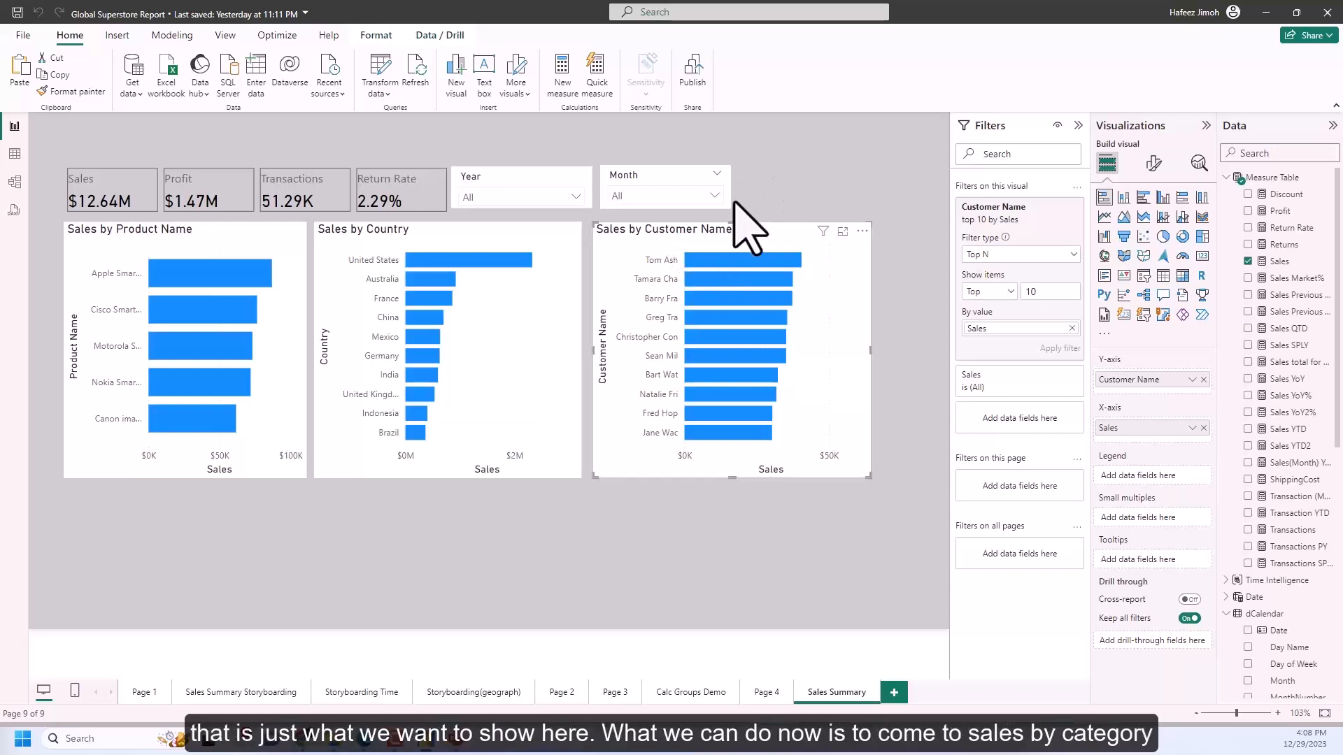
Step: Following the storyboard, add a stacked bar chart of Sales by Category below the Sales by Product Name chart on the Sales Summary page
{"action": "left_click", "coordinate": [168, 529]}
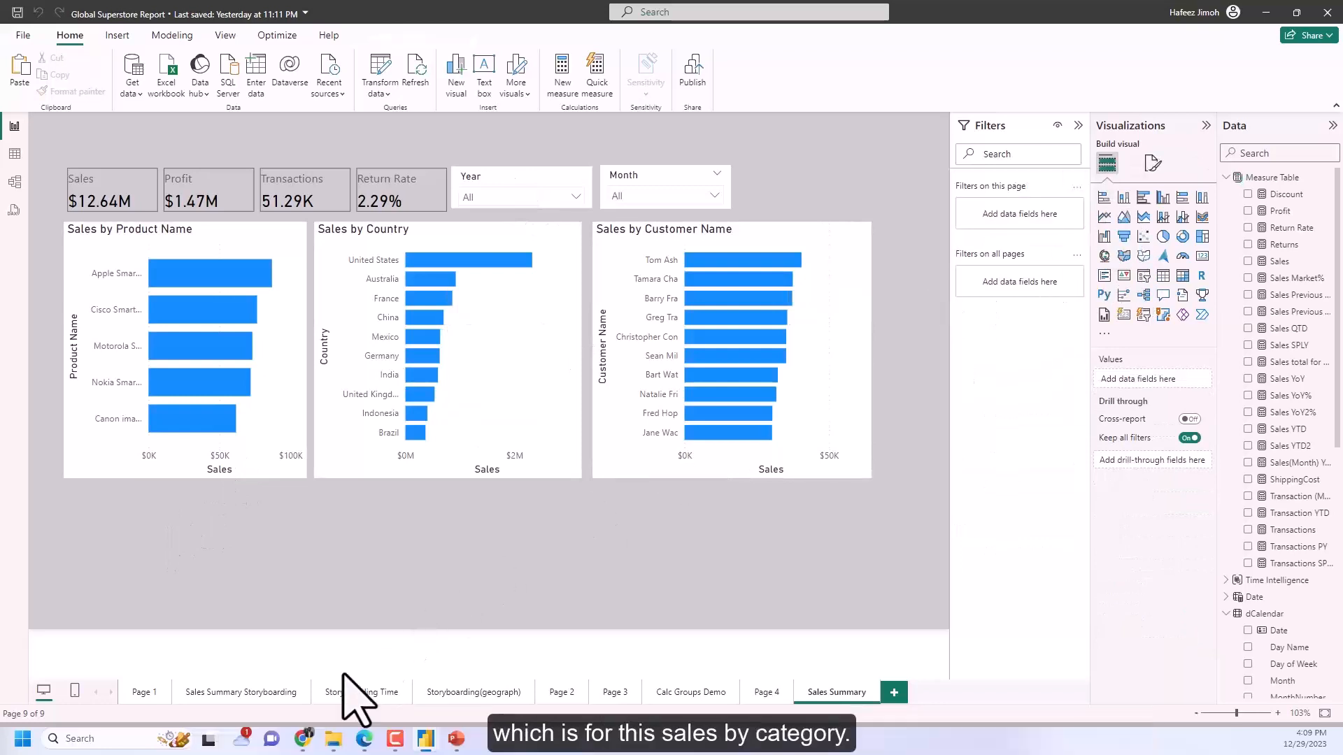
{"action": "left_click", "coordinate": [256, 693]}
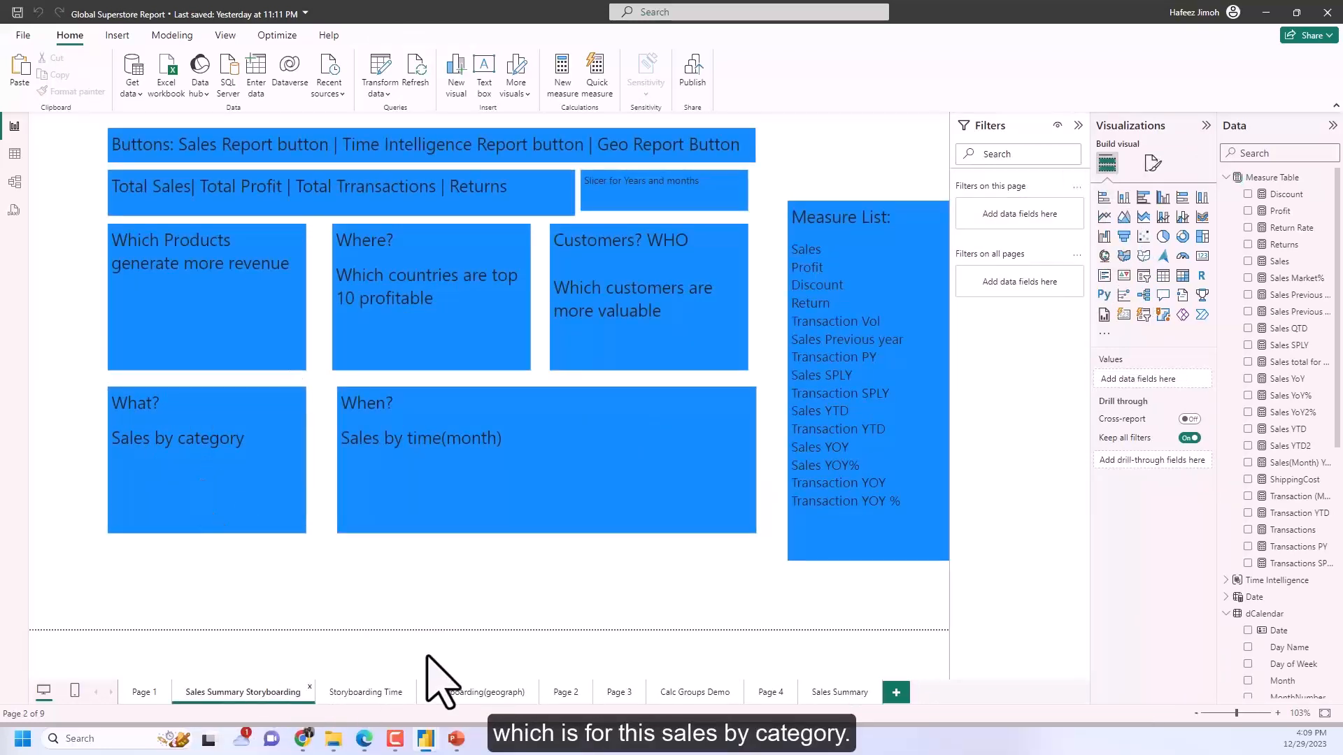
{"action": "left_click", "coordinate": [836, 692]}
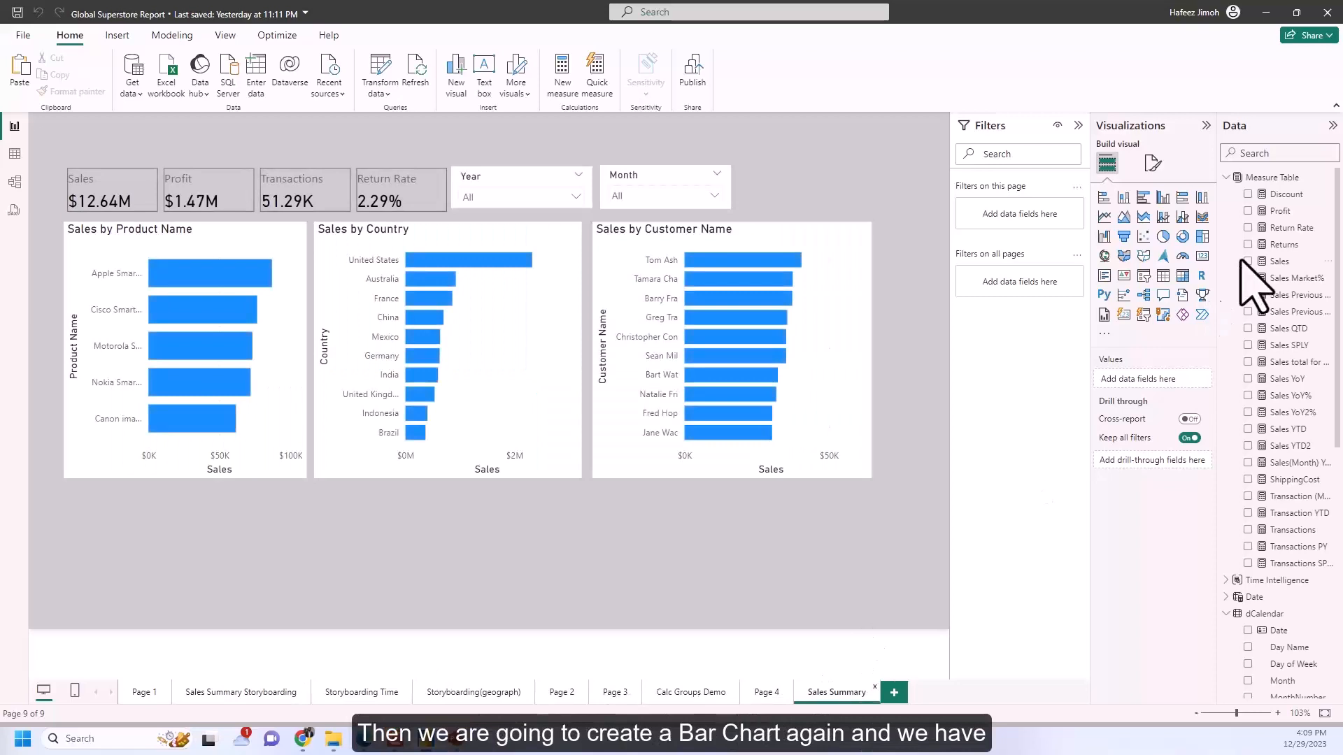
{"action": "left_click", "coordinate": [1105, 198]}
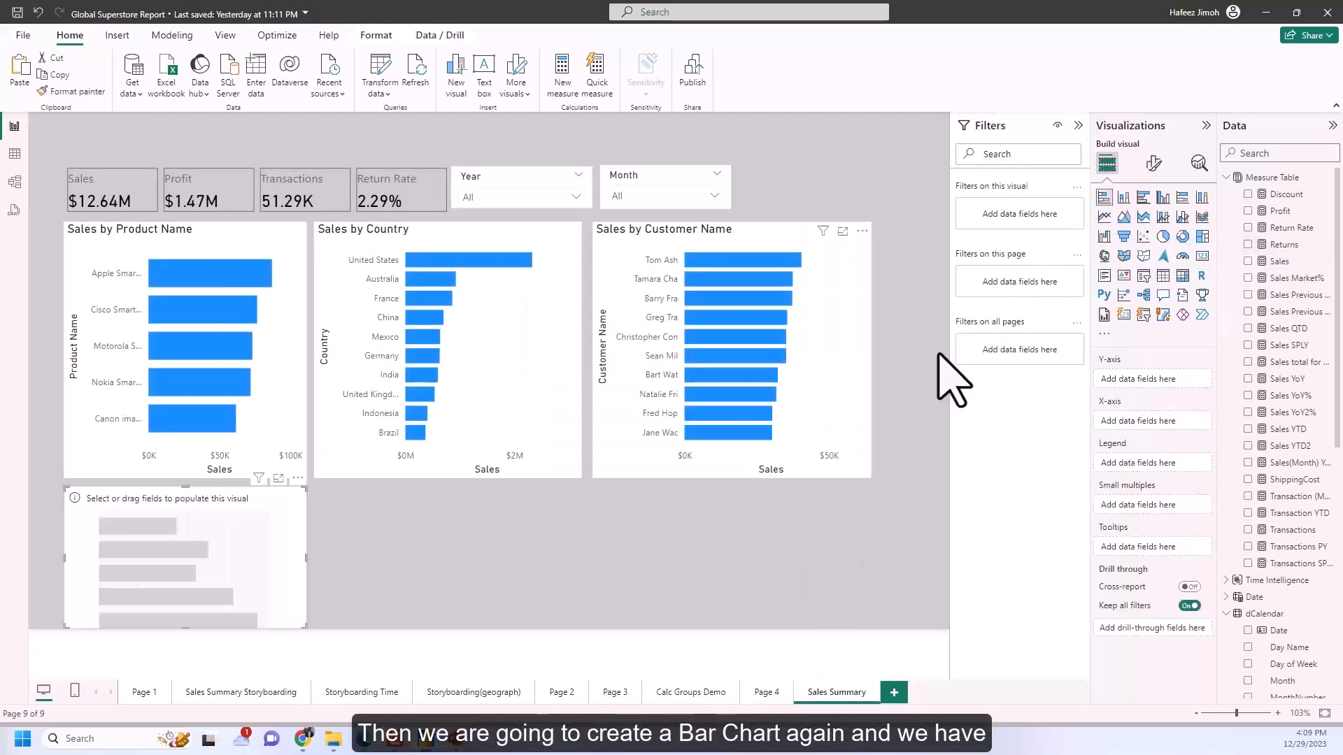
{"action": "scroll", "coordinate": [1261, 448], "scroll_direction": "down", "scroll_amount": 5}
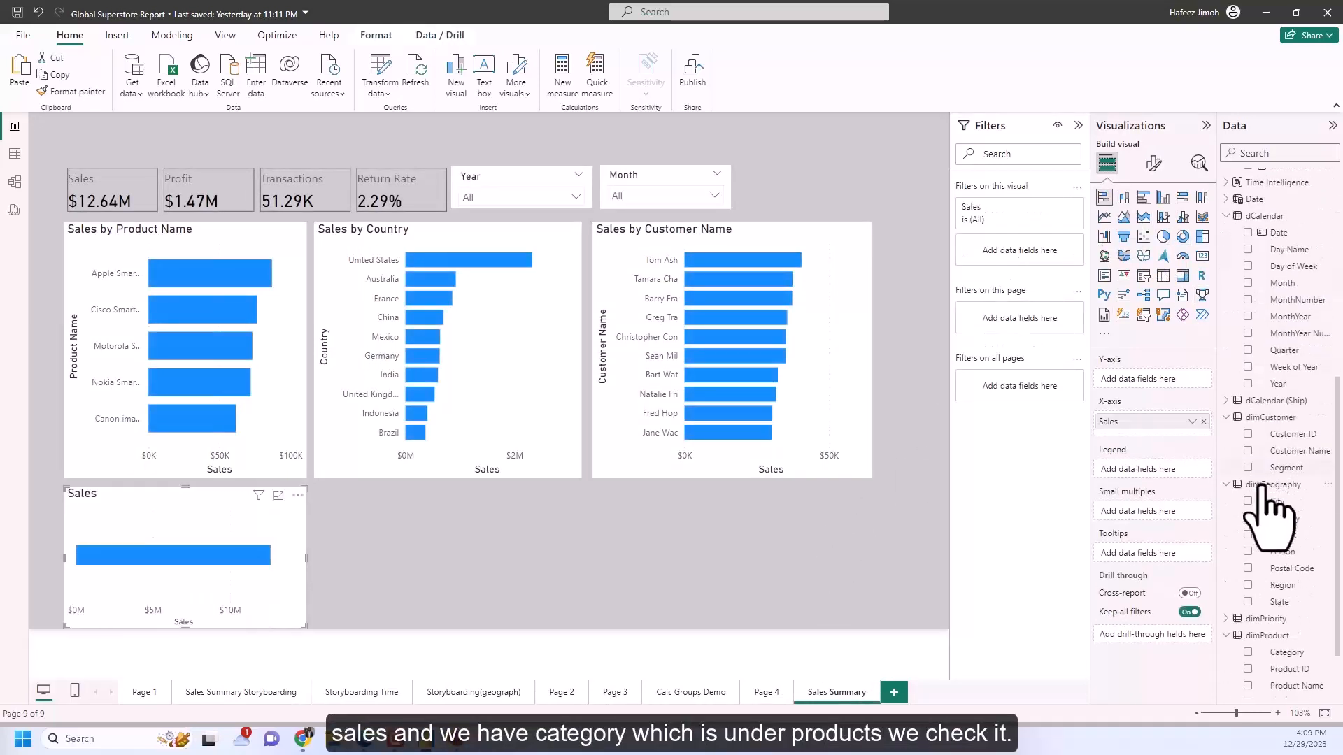
{"action": "scroll", "coordinate": [1243, 559], "scroll_direction": "down", "scroll_amount": 1}
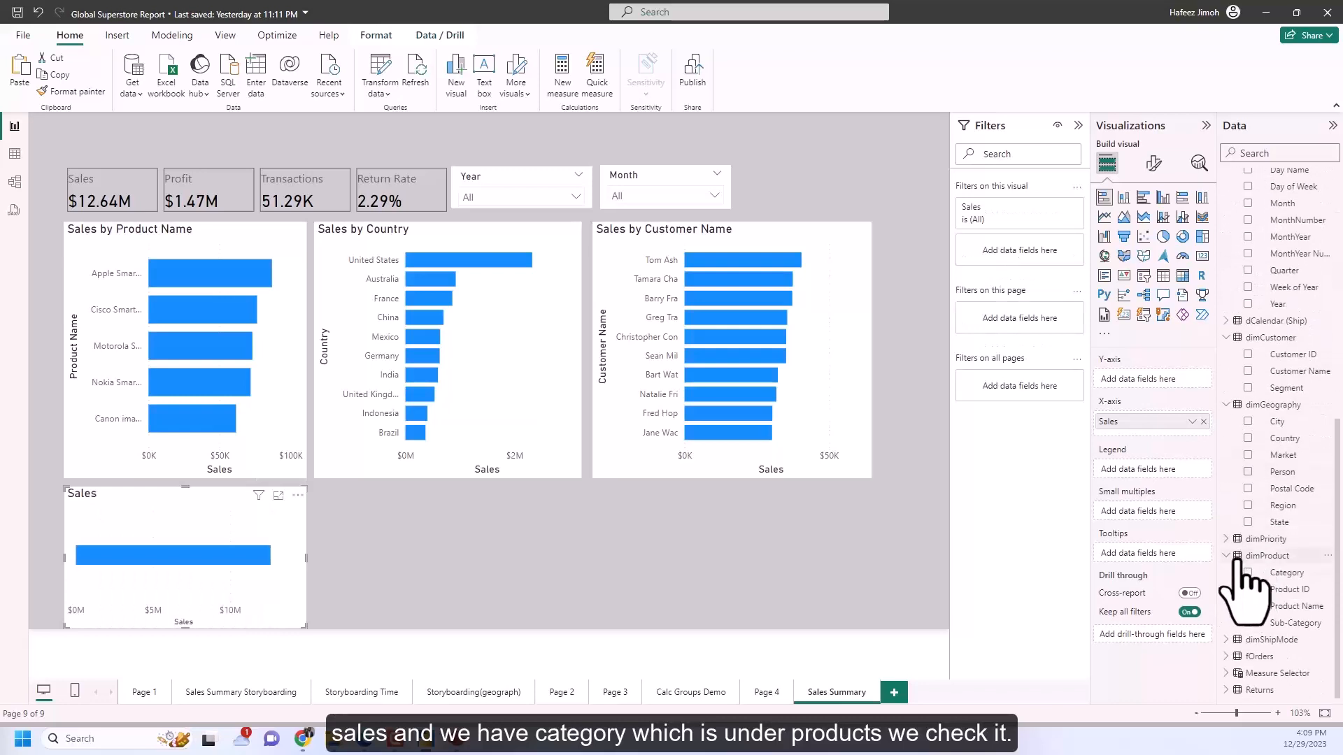
{"action": "left_click", "coordinate": [1248, 578]}
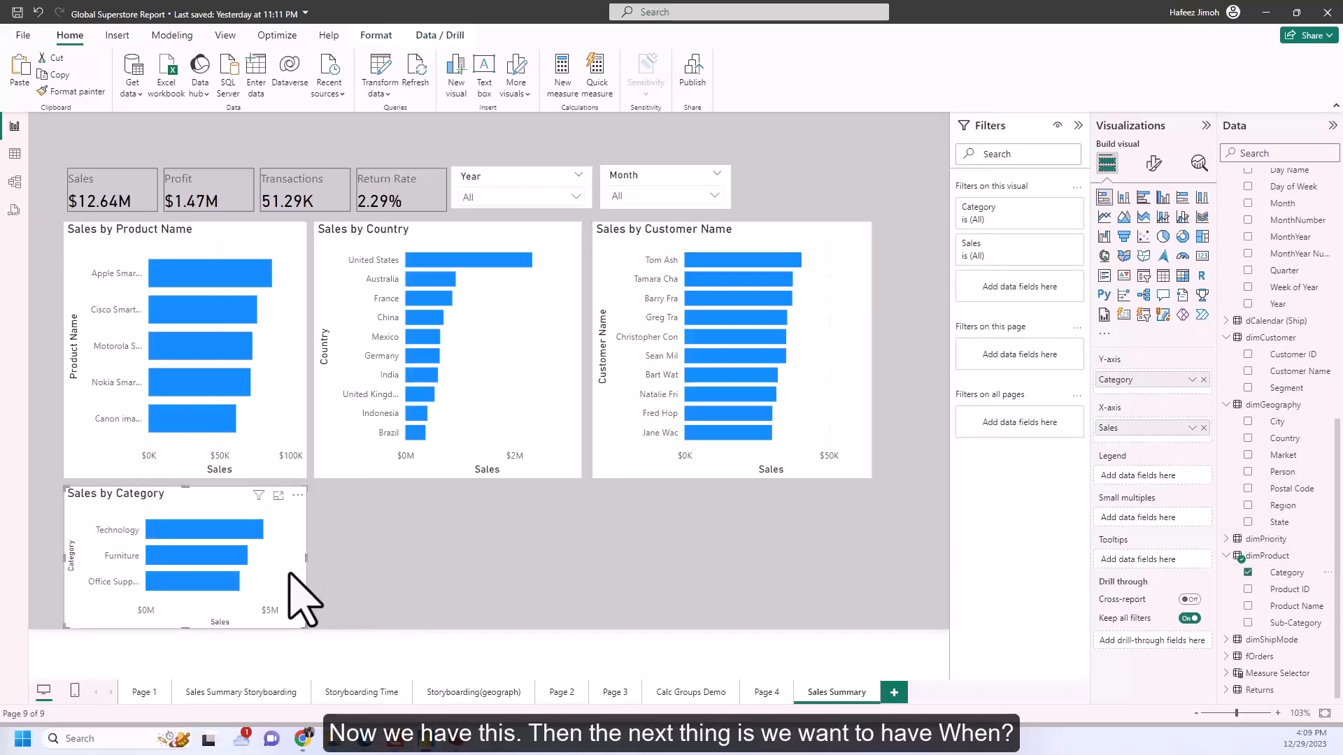
Step: Add the line "Sales in current year to sales in peevious year" to the When? box on the Sales Summary Storyboarding page
{"action": "left_click", "coordinate": [368, 555]}
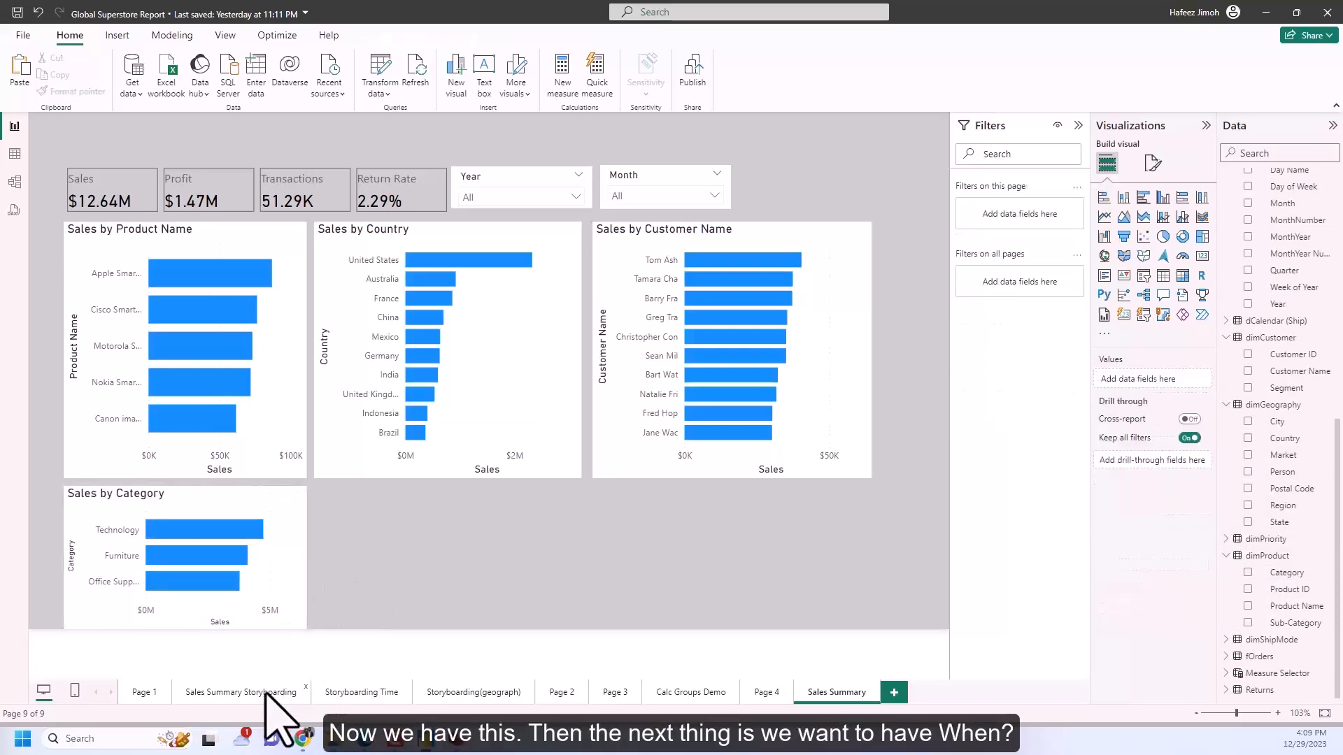
{"action": "left_click", "coordinate": [295, 686]}
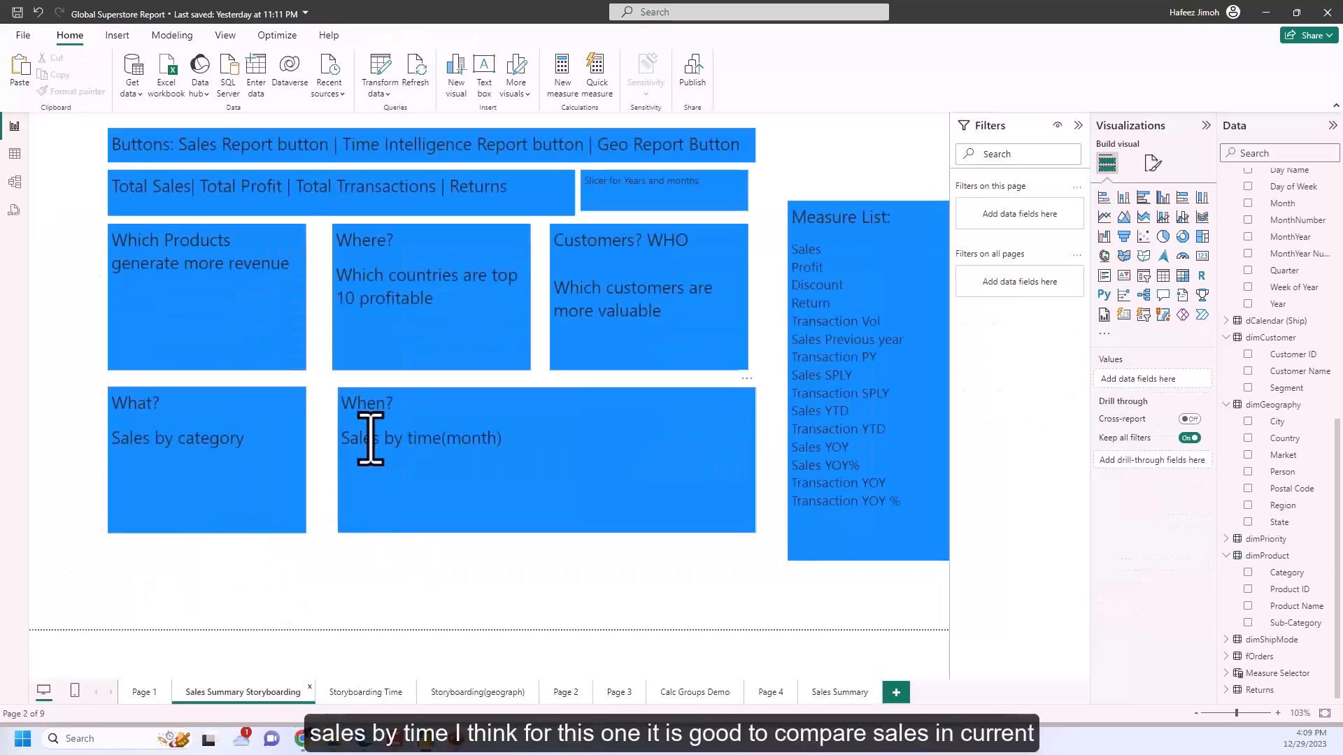
{"action": "left_click", "coordinate": [623, 443]}
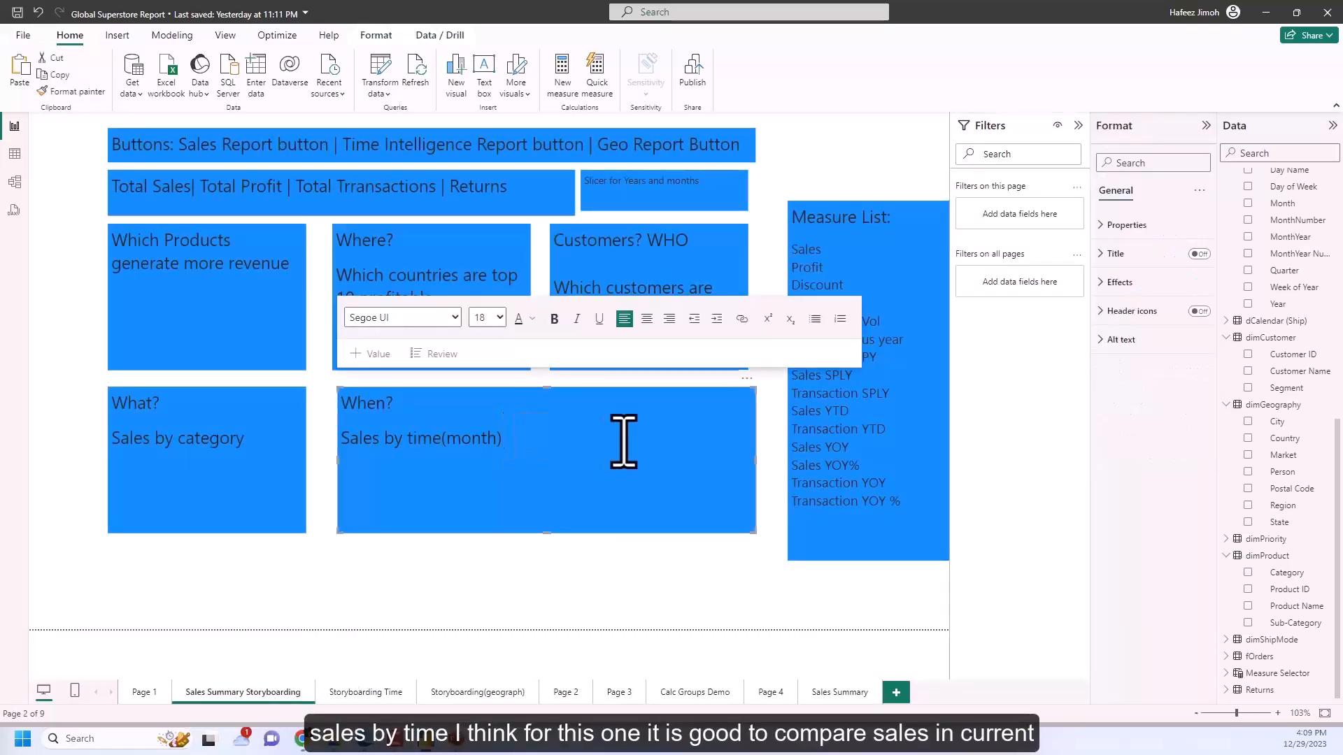
{"action": "key", "text": "Escape"}
{"action": "left_click", "coordinate": [623, 441]}
{"action": "type", "text": "Sales in current year to sal"}
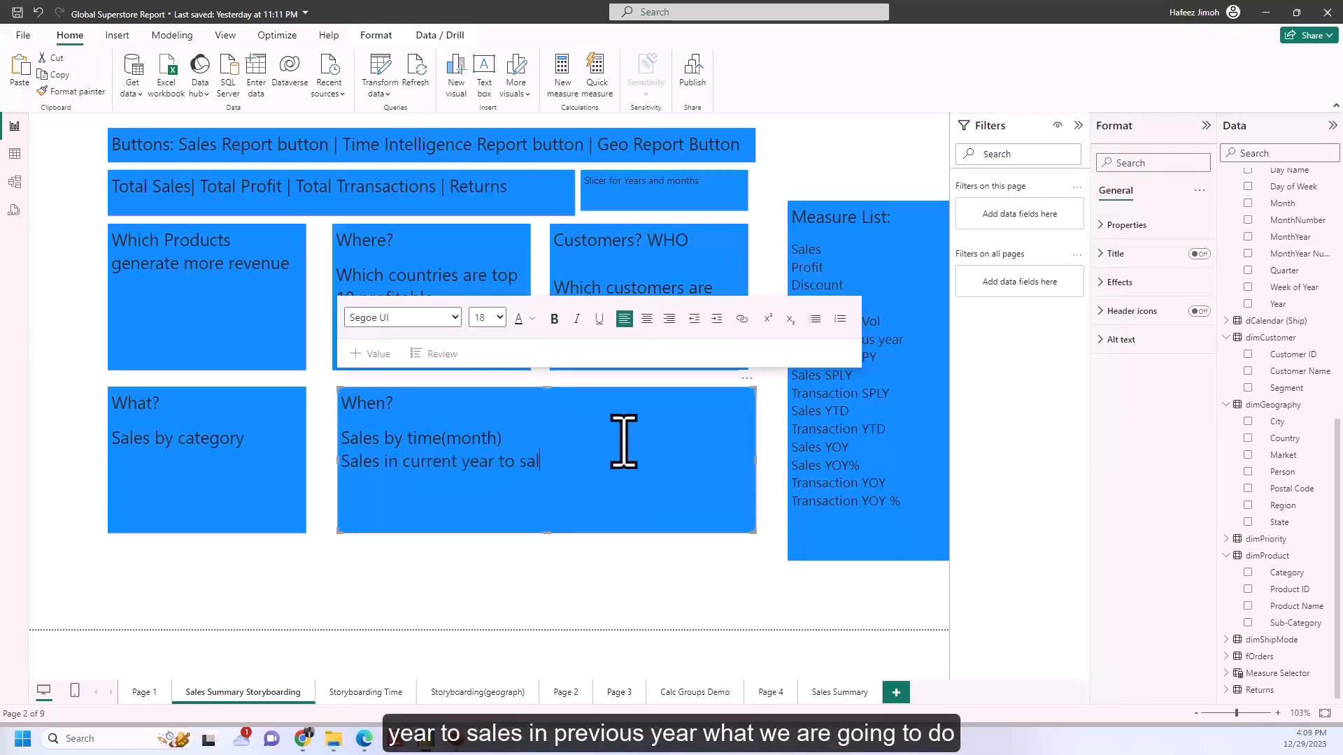
{"action": "type", "text": "peevious year"}
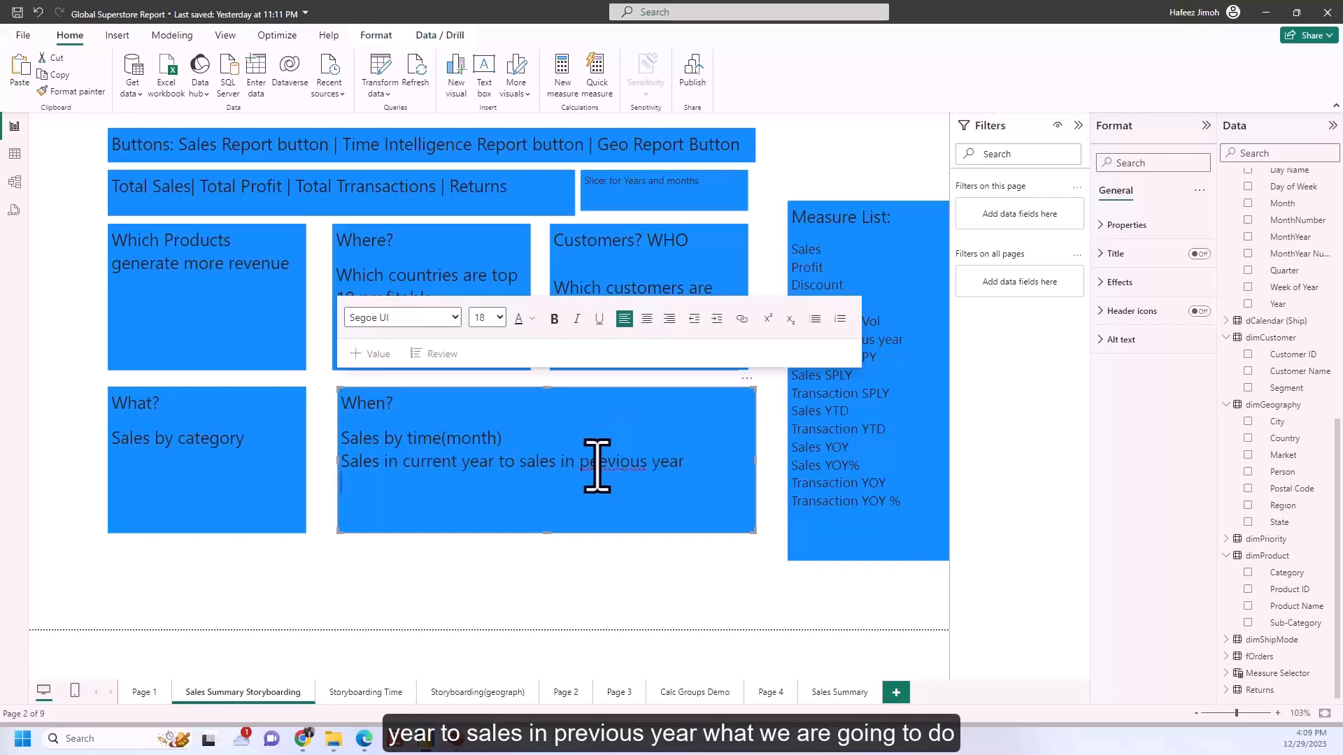
{"action": "left_click", "coordinate": [599, 463]}
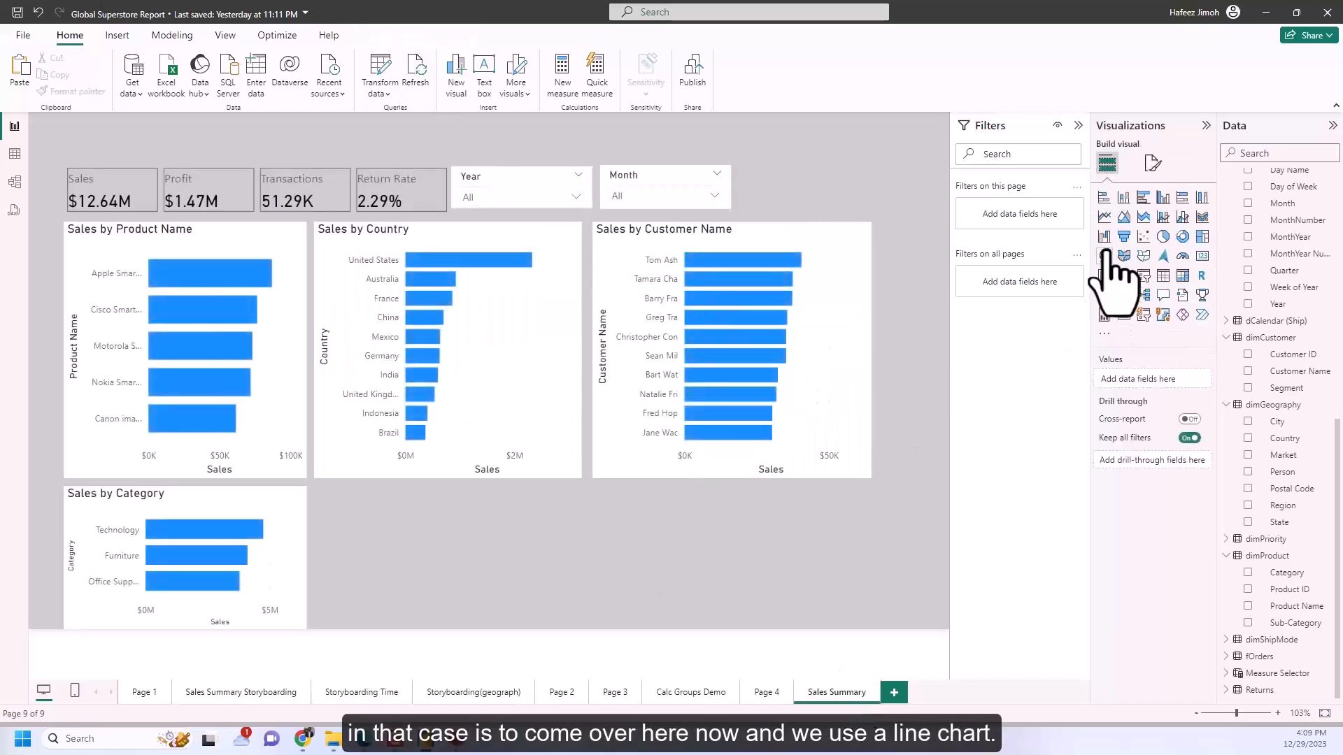
Step: Add a line chart of Sales by Month beside the Sales by Category chart, widened to the Sales by Customer Name chart's outer edge
{"action": "left_click", "coordinate": [1105, 218]}
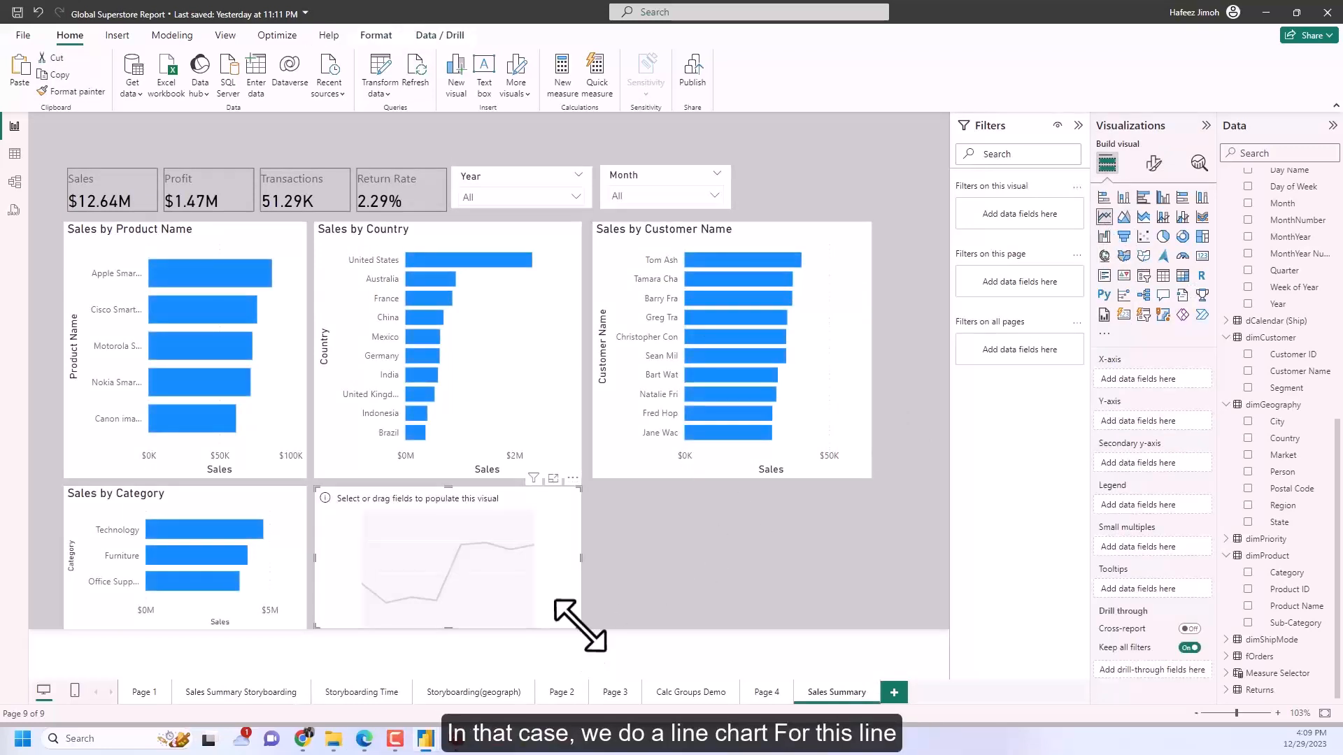
{"action": "left_click_drag", "start_coordinate": [582, 628], "coordinate": [871, 628]}
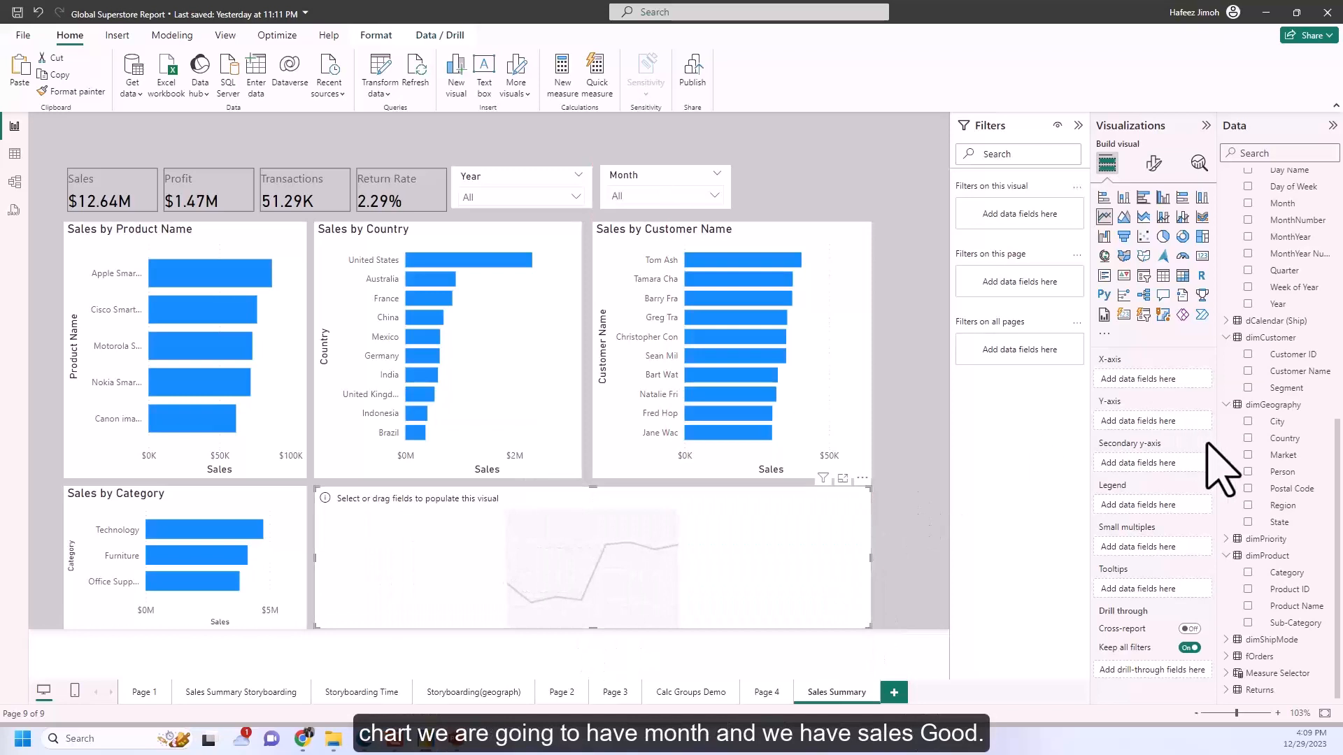
{"action": "scroll", "coordinate": [1257, 451], "scroll_direction": "up", "scroll_amount": 3}
{"action": "left_click", "coordinate": [1259, 368]}
{"action": "scroll", "coordinate": [1262, 363], "scroll_direction": "up", "scroll_amount": 5}
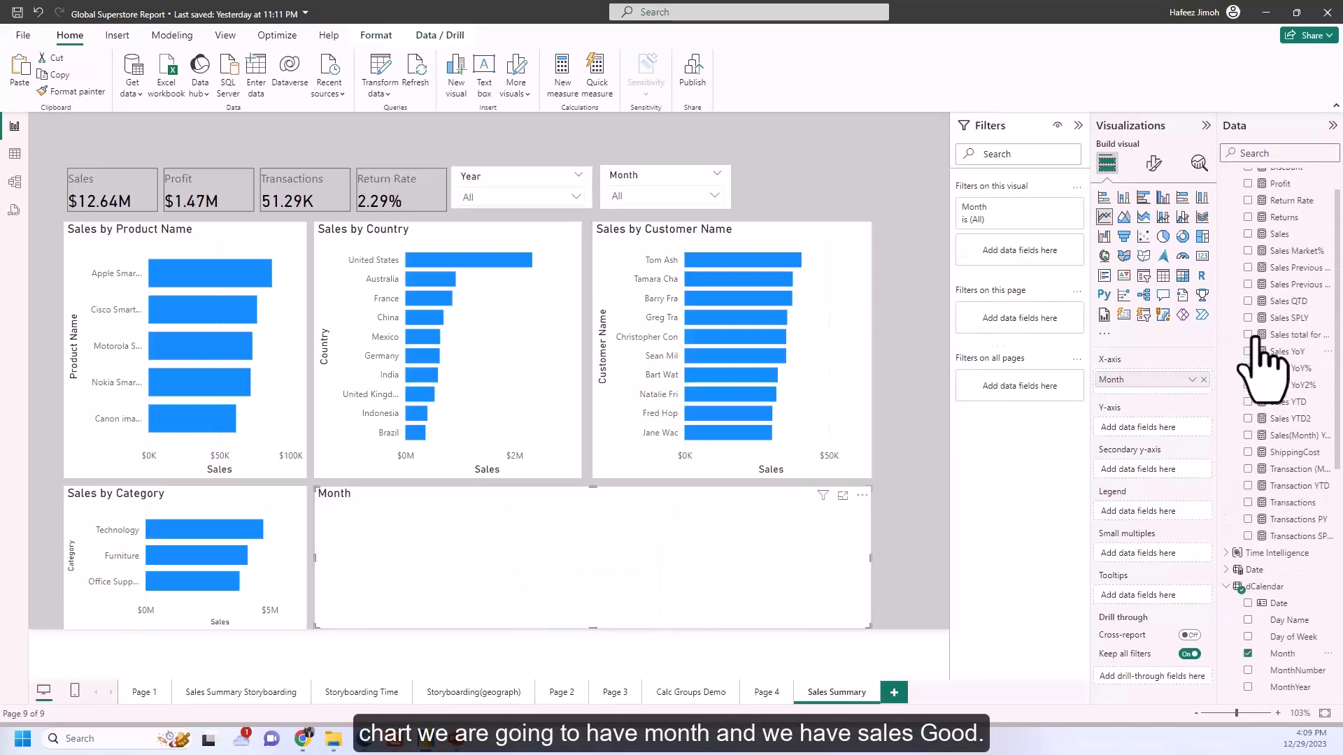
{"action": "left_click", "coordinate": [1248, 262]}
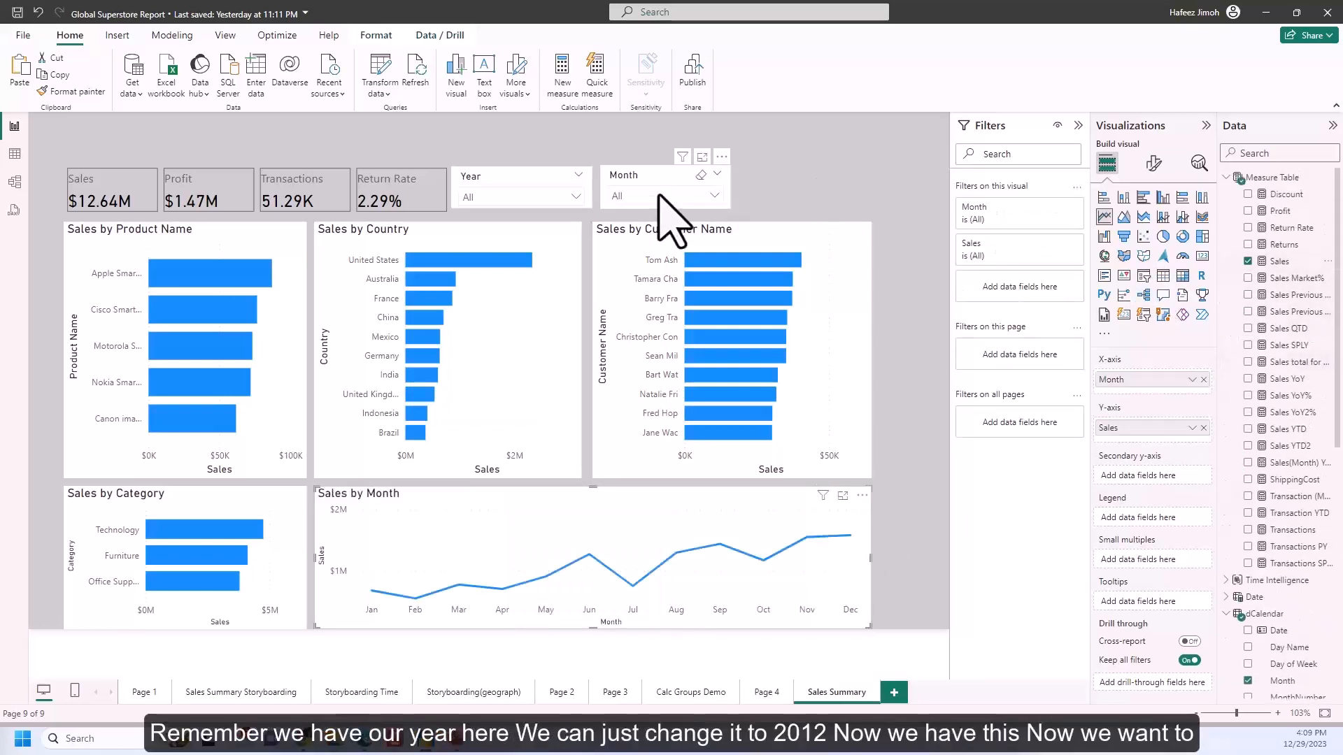
Step: Filter the Year slicer to 2012 and add the Sales SPLY measure to the Sales by Month line chart
{"action": "left_click", "coordinate": [576, 197]}
{"action": "left_click", "coordinate": [481, 239]}
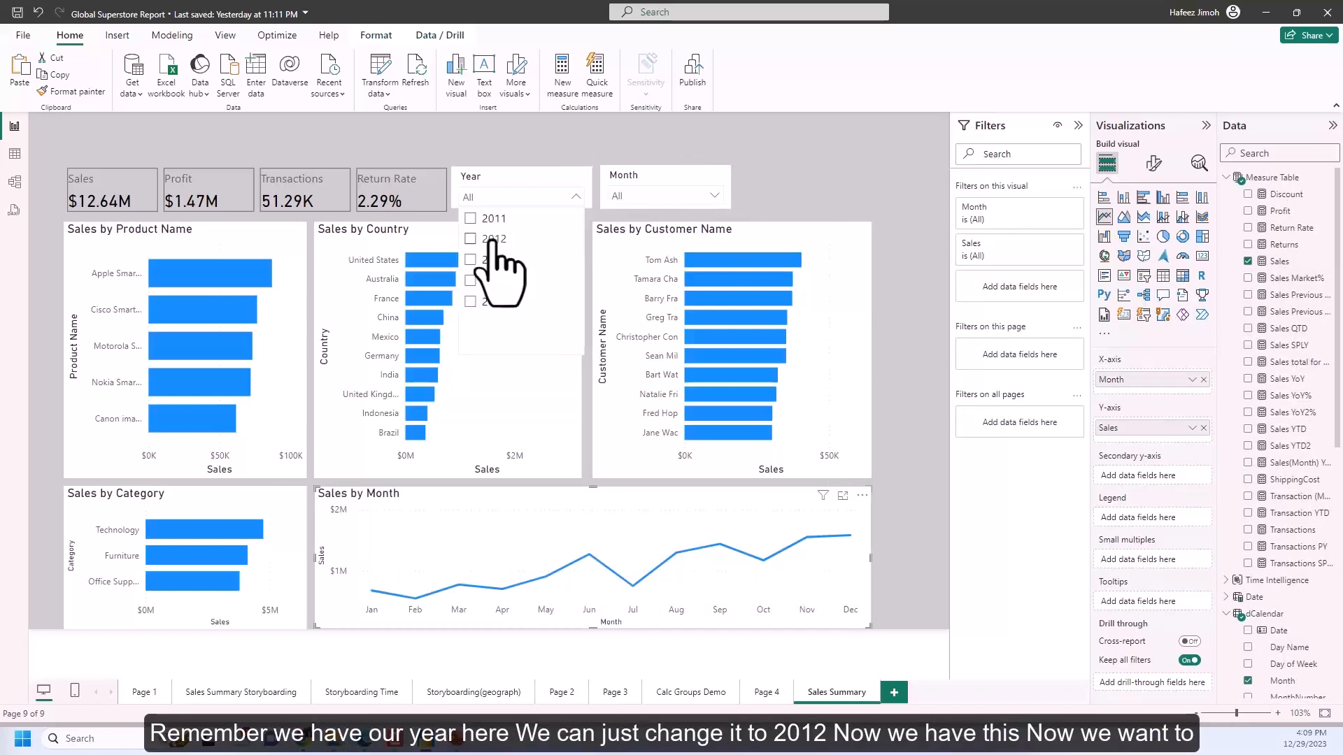
{"action": "left_click", "coordinate": [852, 570]}
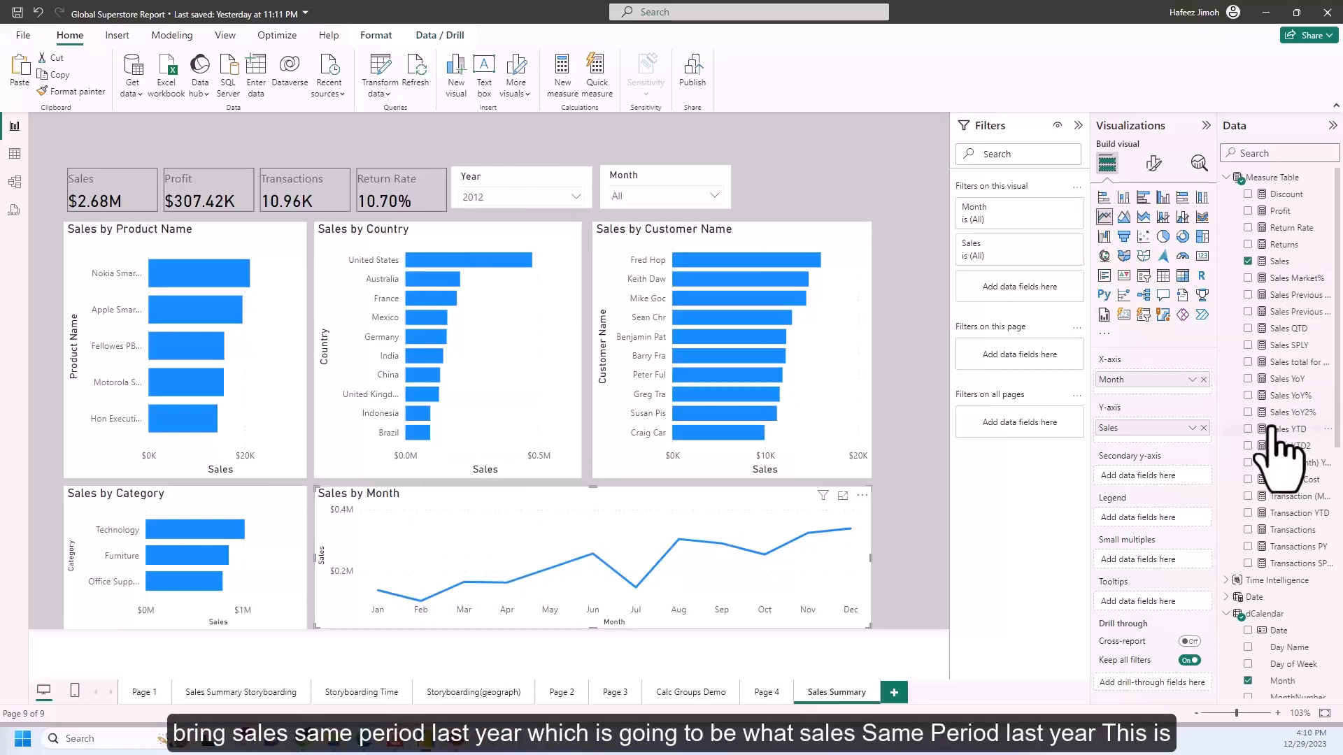
{"action": "left_click_drag", "start_coordinate": [1215, 337], "coordinate": [1189, 339]}
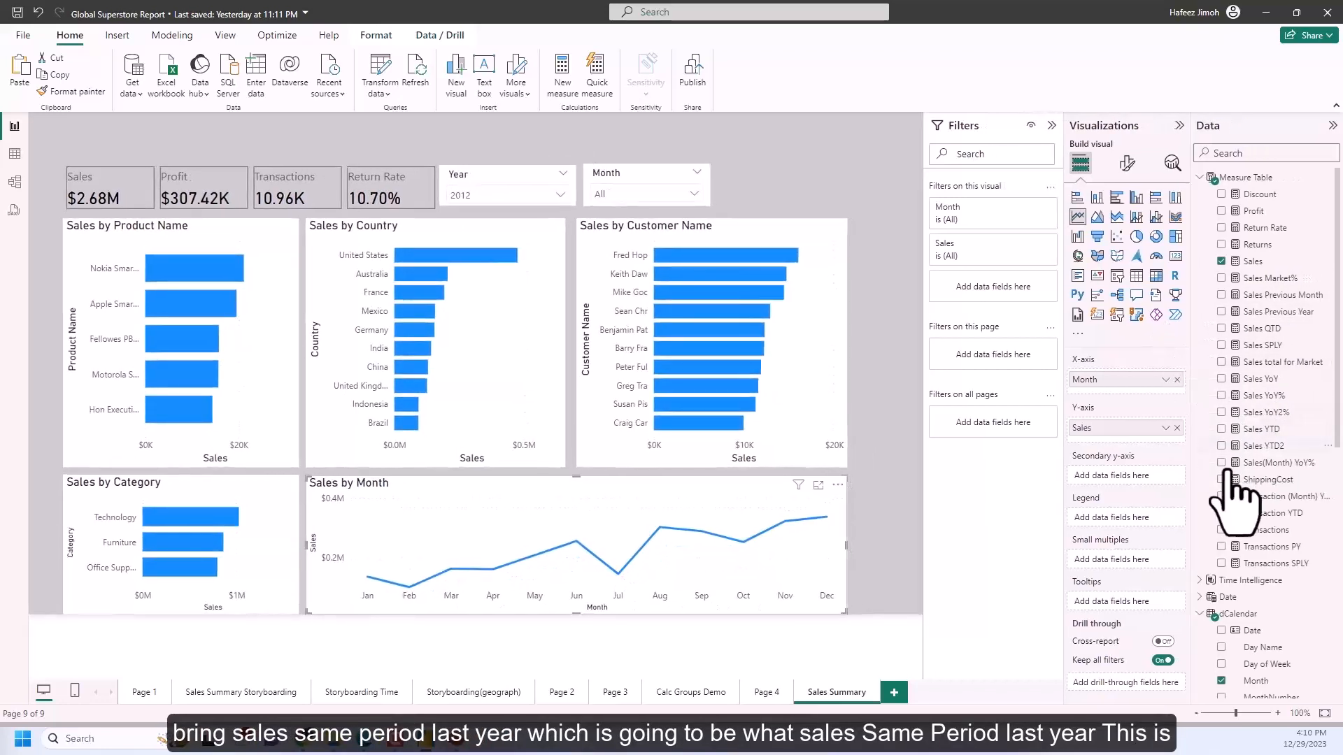
{"action": "left_click", "coordinate": [1221, 345]}
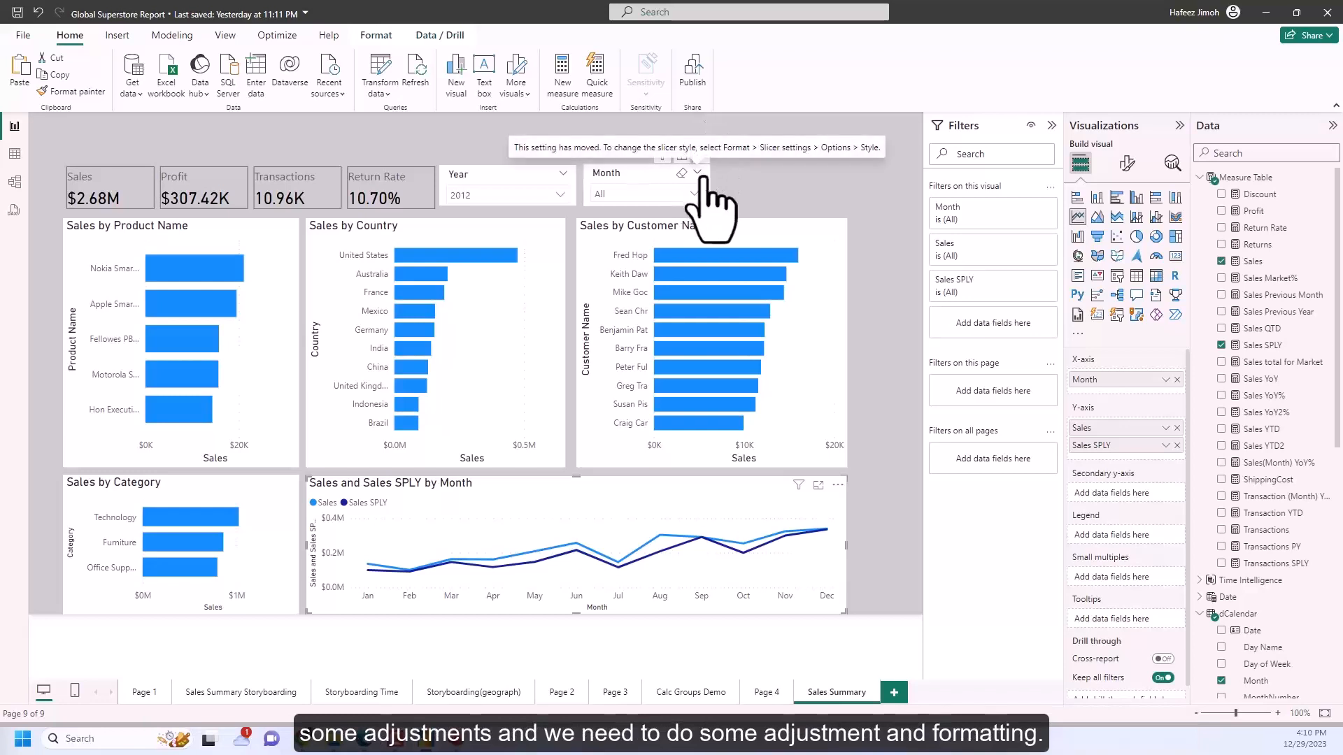
Step: Move the Month and Year slicers over the Sales by Customer Name chart, lining both up with its side edges
{"action": "left_click_drag", "start_coordinate": [710, 183], "coordinate": [822, 185]}
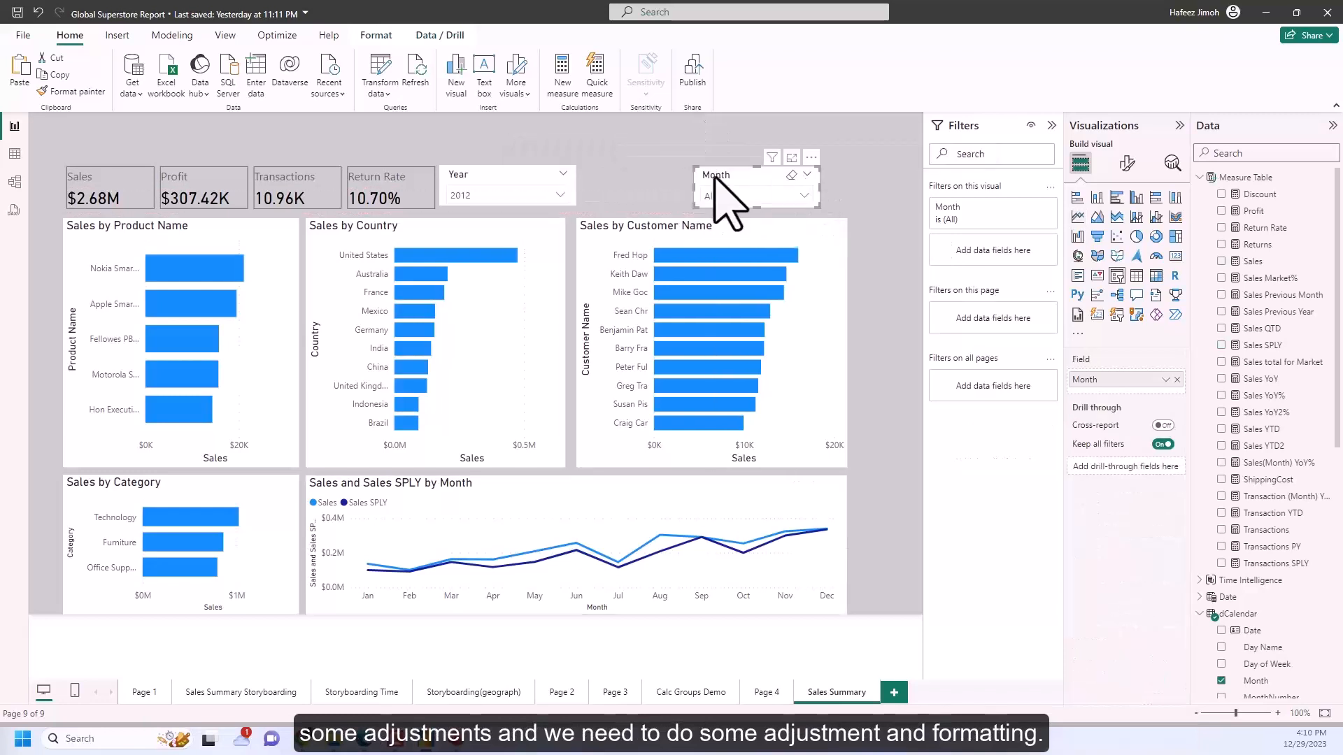
{"action": "left_click_drag", "start_coordinate": [568, 178], "coordinate": [772, 186]}
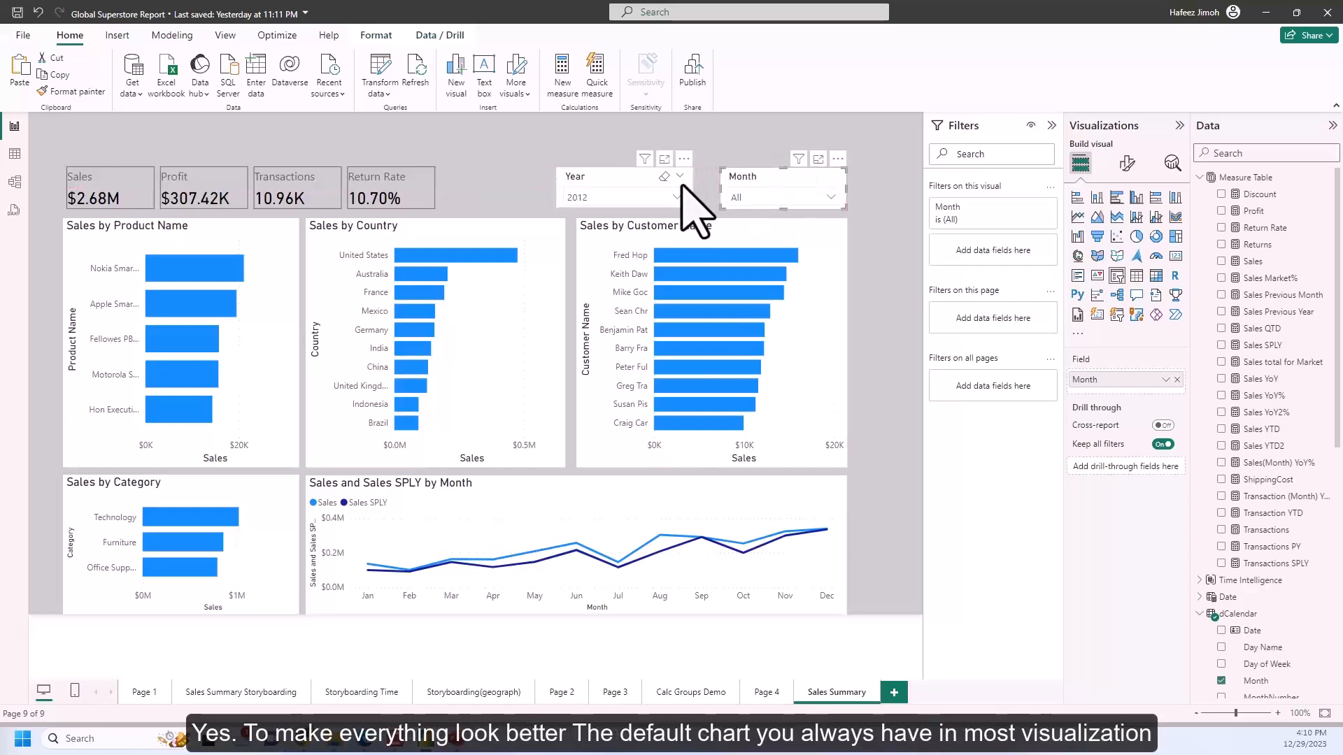
{"action": "left_click_drag", "start_coordinate": [679, 186], "coordinate": [697, 187]}
Step: Widen the KPI card visual to reach almost to the Year slicer and fine-tune its edges against the charts below
{"action": "left_click", "coordinate": [434, 207]}
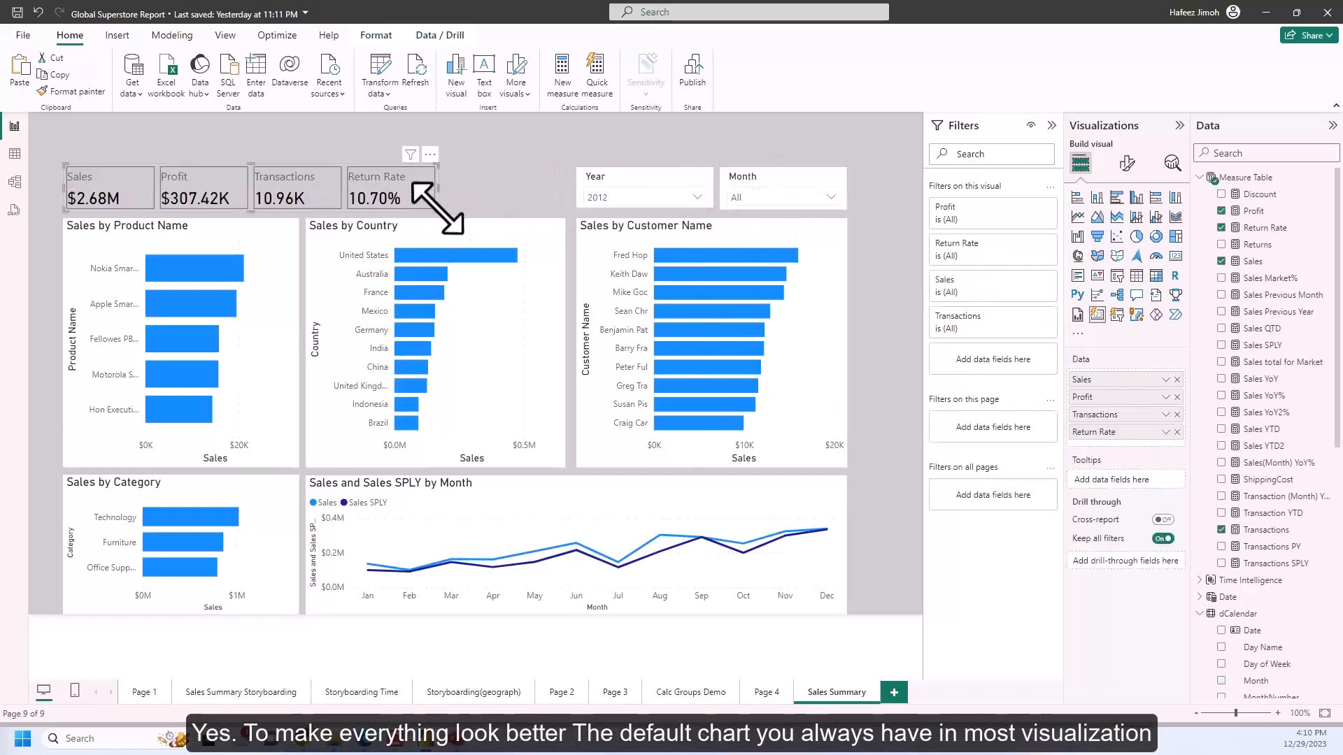
{"action": "left_click_drag", "start_coordinate": [438, 209], "coordinate": [563, 210]}
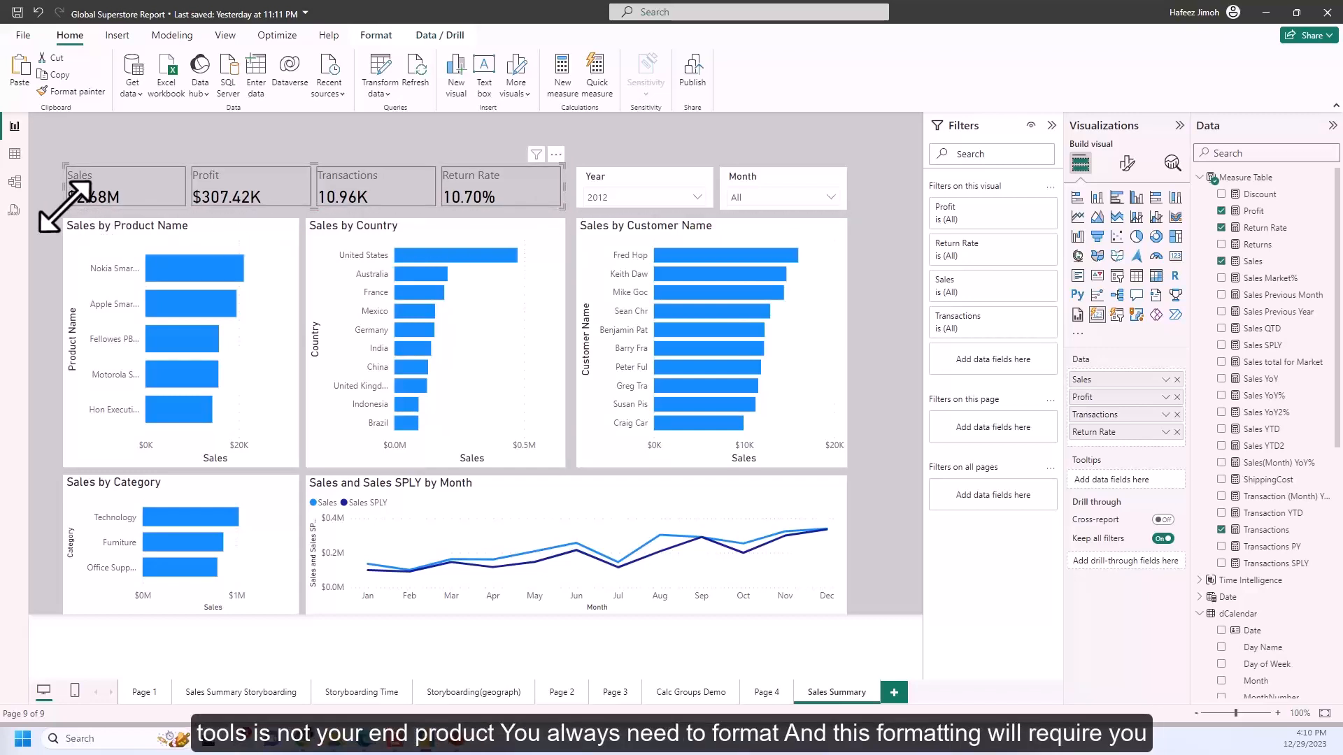
{"action": "left_click_drag", "start_coordinate": [60, 208], "coordinate": [59, 214]}
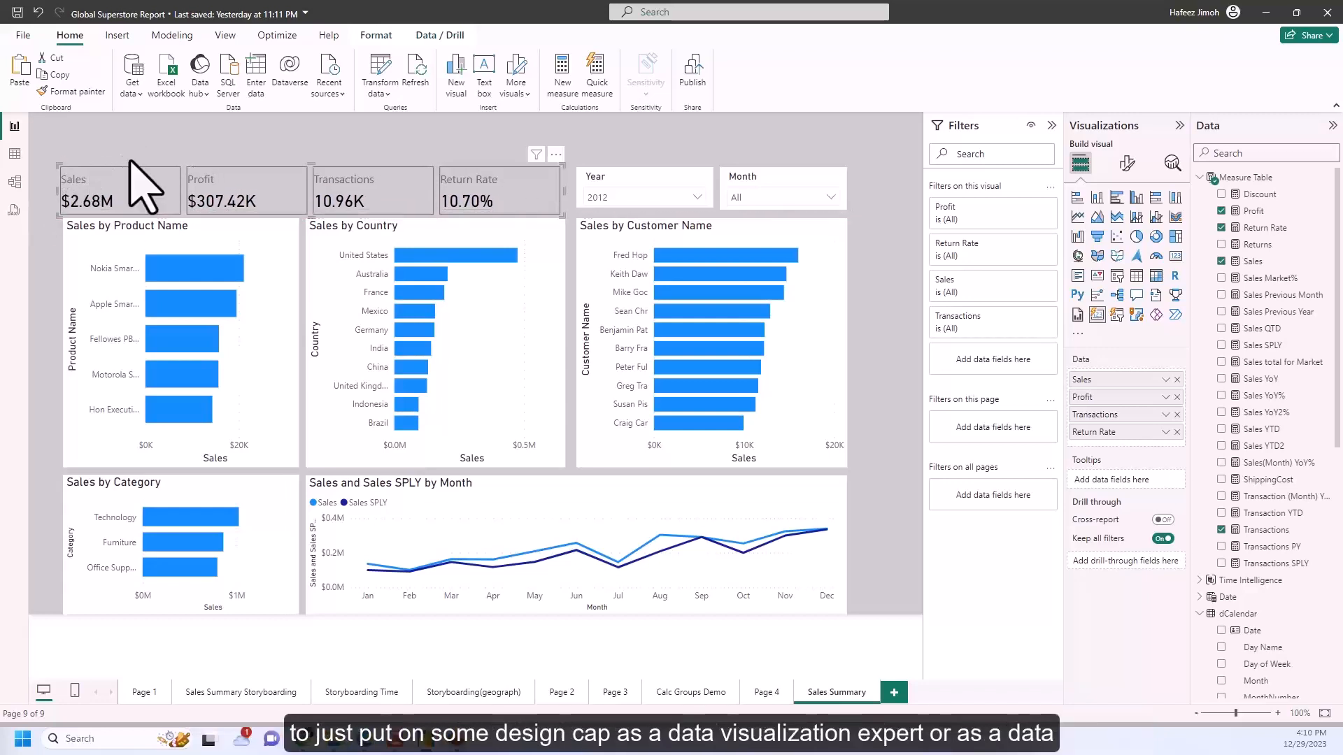
{"action": "left_click_drag", "start_coordinate": [57, 165], "coordinate": [58, 168]}
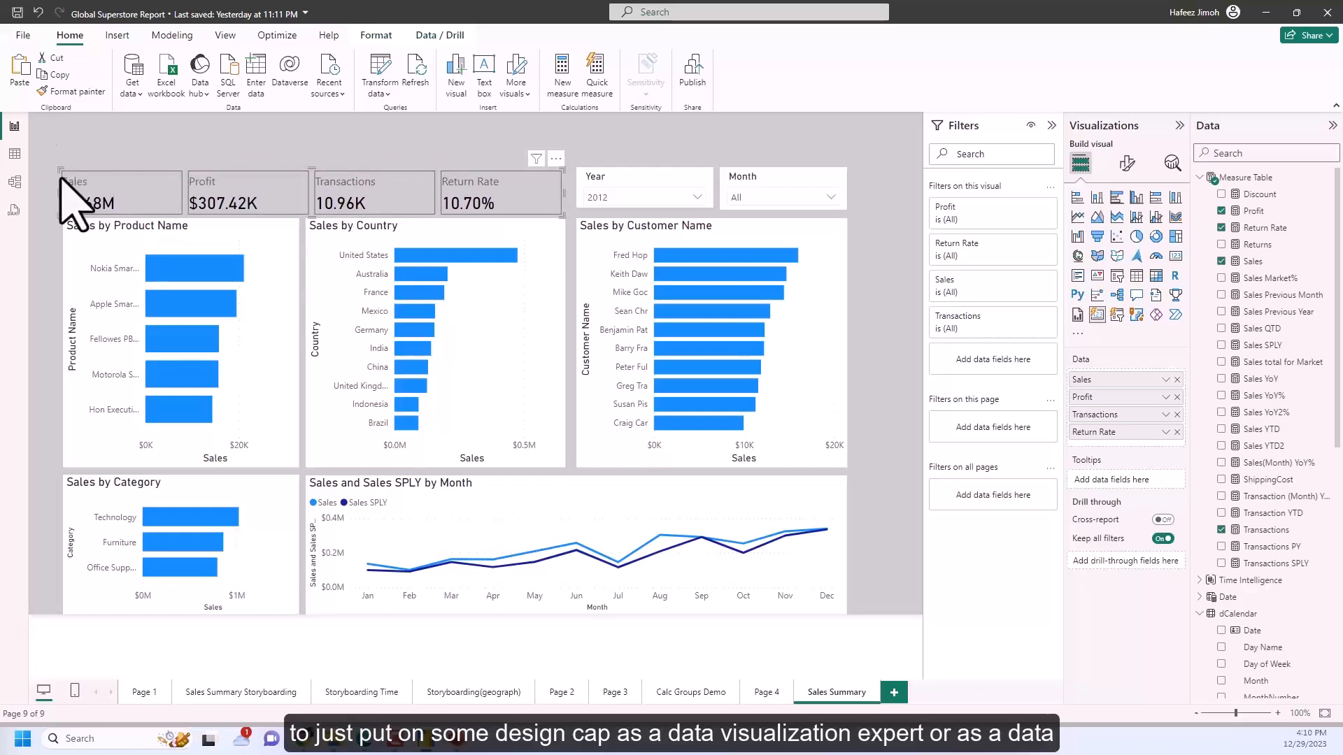
{"action": "left_click", "coordinate": [35, 207]}
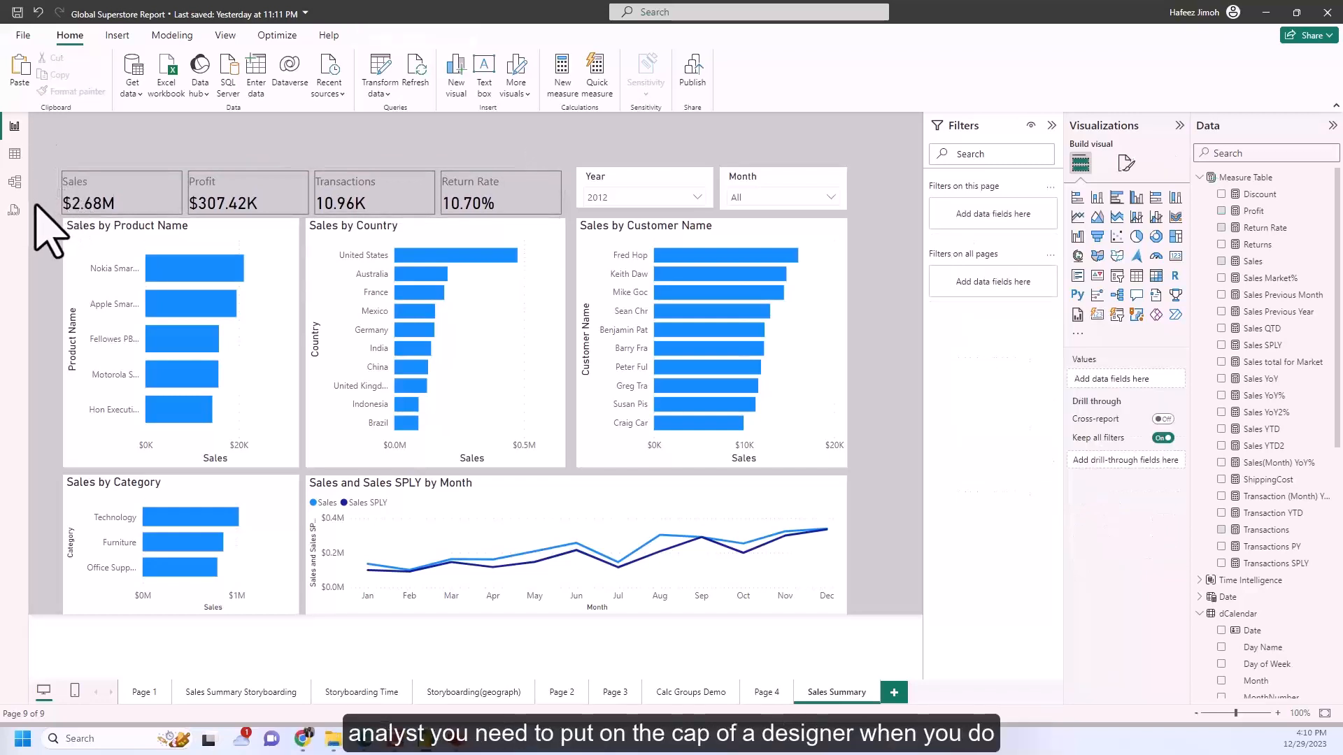
{"action": "left_click", "coordinate": [112, 204]}
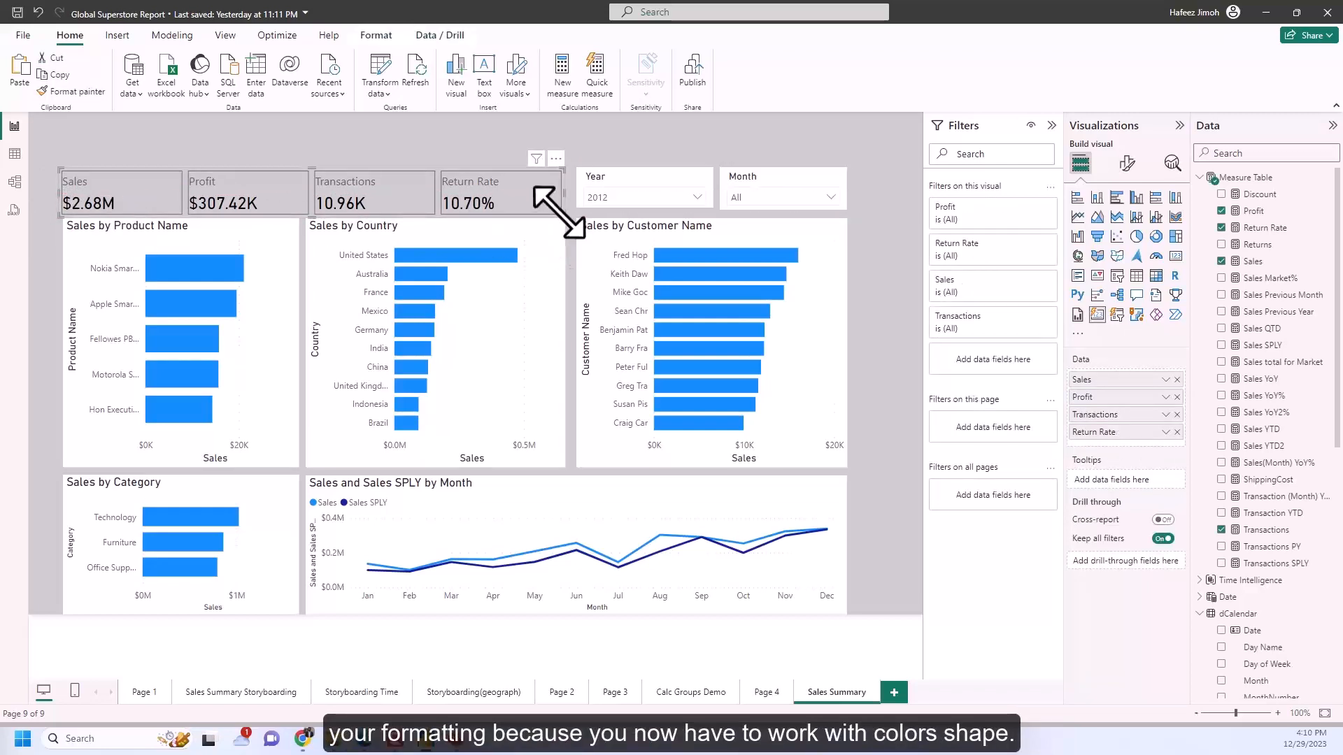
{"action": "left_click_drag", "start_coordinate": [559, 212], "coordinate": [560, 214]}
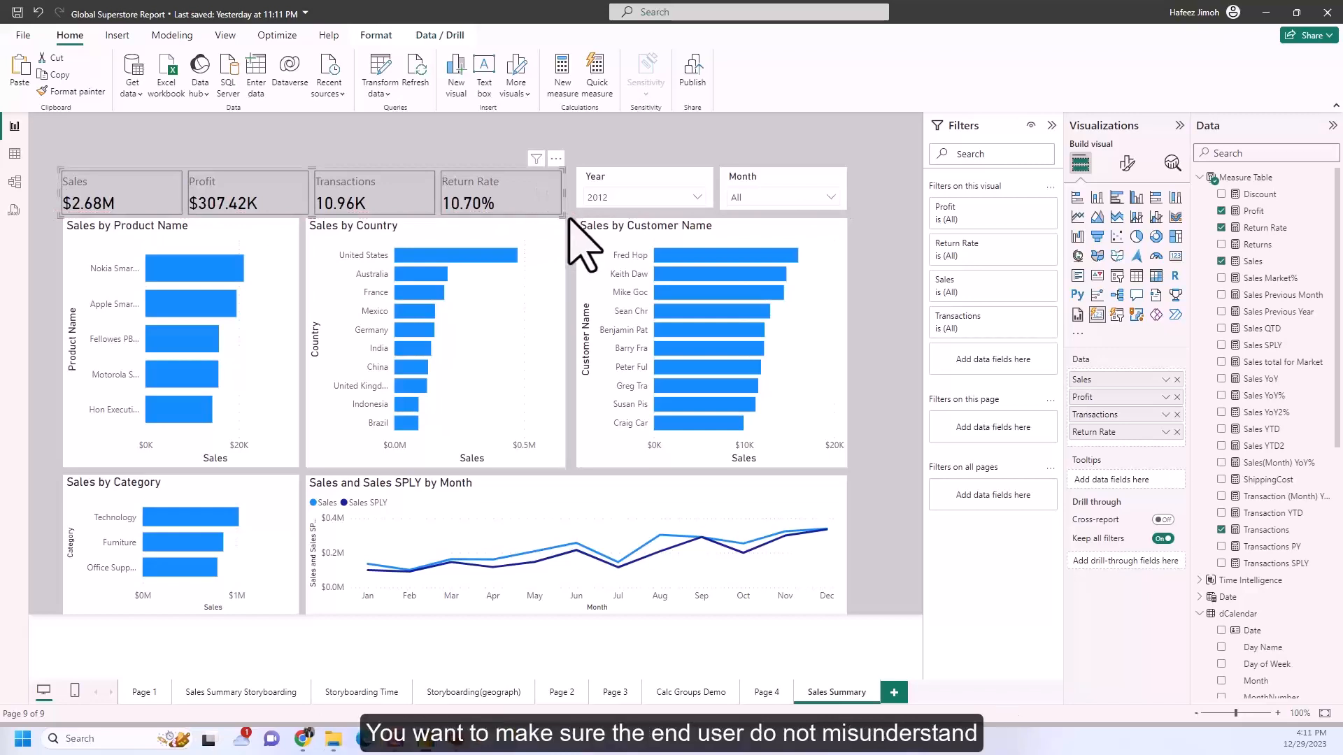
{"action": "left_click", "coordinate": [570, 219]}
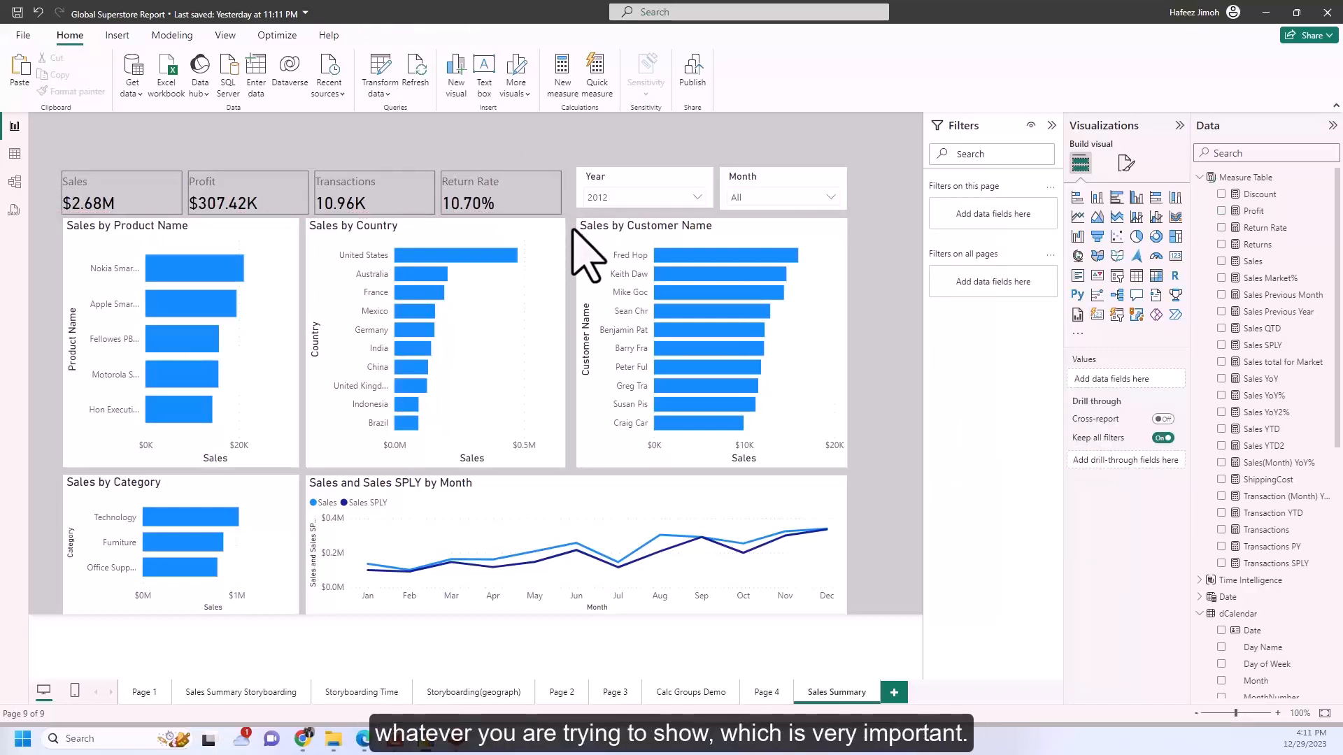
{"action": "left_click", "coordinate": [562, 214]}
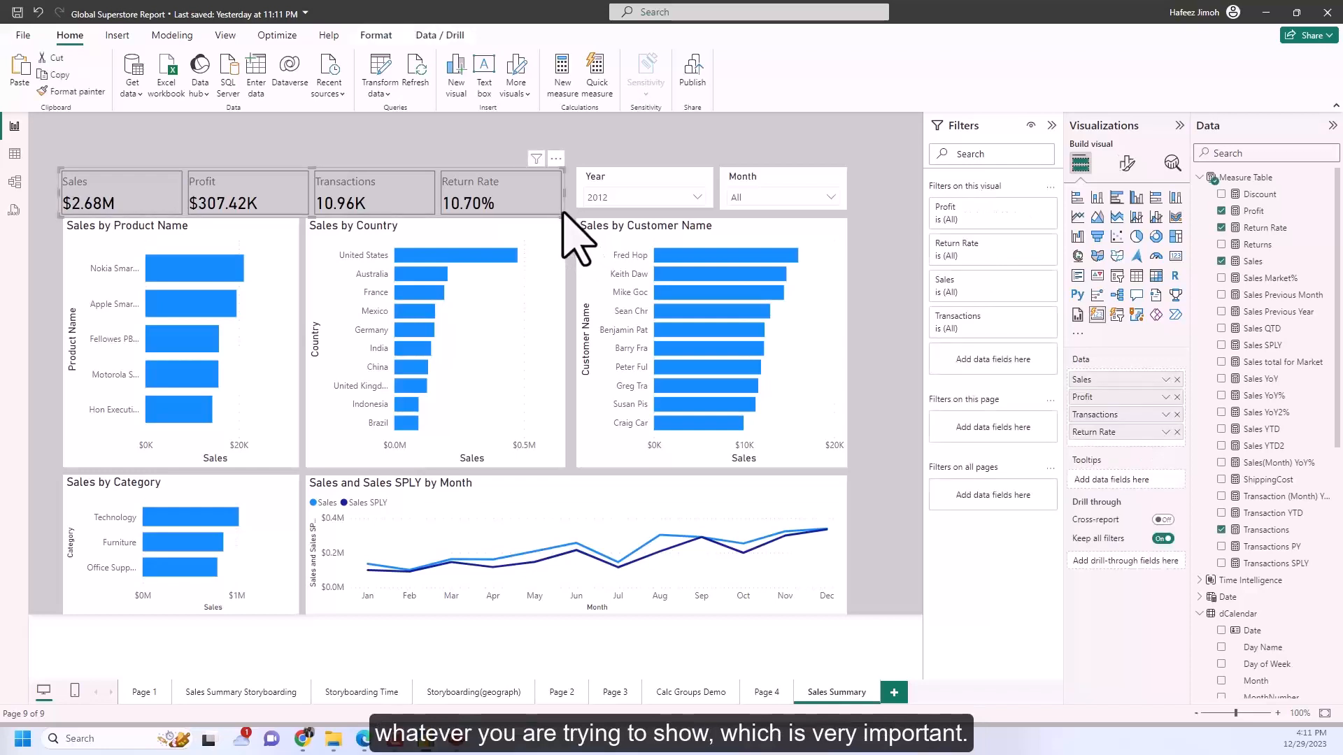
{"action": "left_click_drag", "start_coordinate": [562, 214], "coordinate": [563, 215]}
{"action": "left_click", "coordinate": [572, 234]}
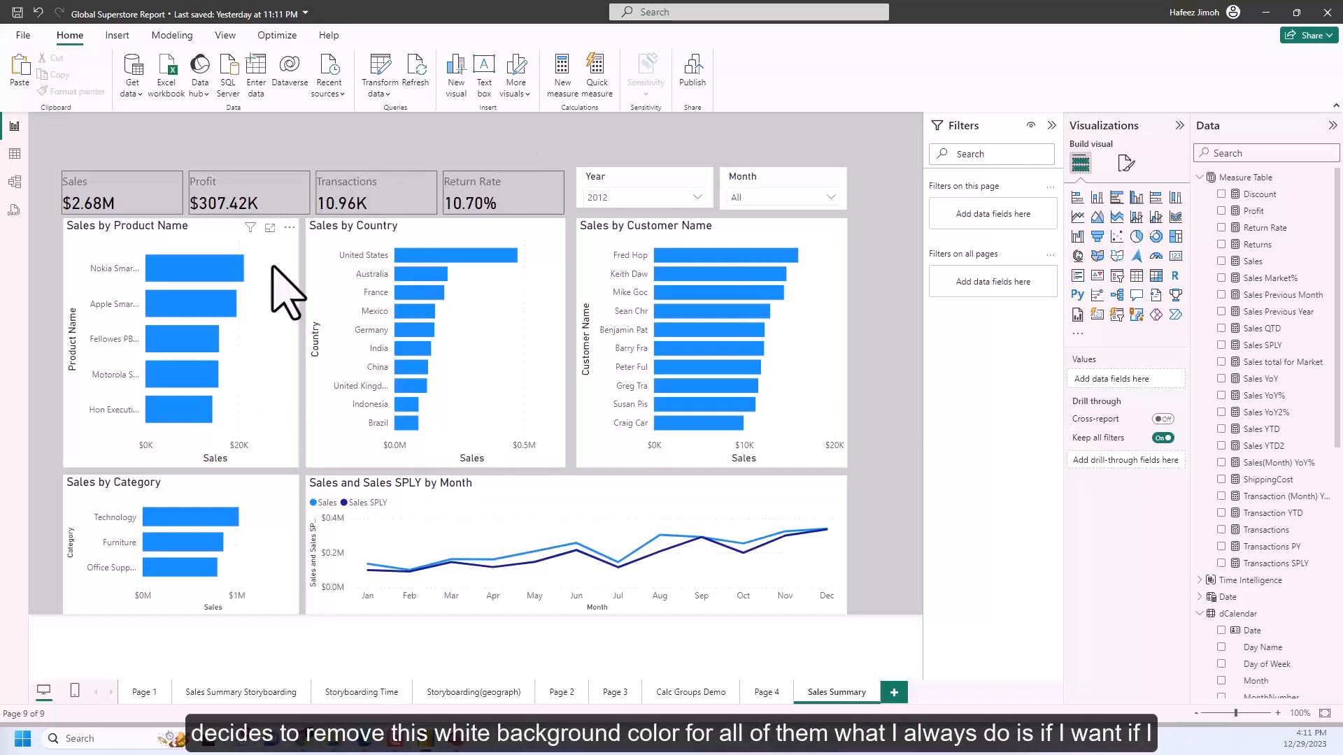
Step: Turn off the X-axis values on the Sales by Product Name chart
{"action": "left_click", "coordinate": [264, 385]}
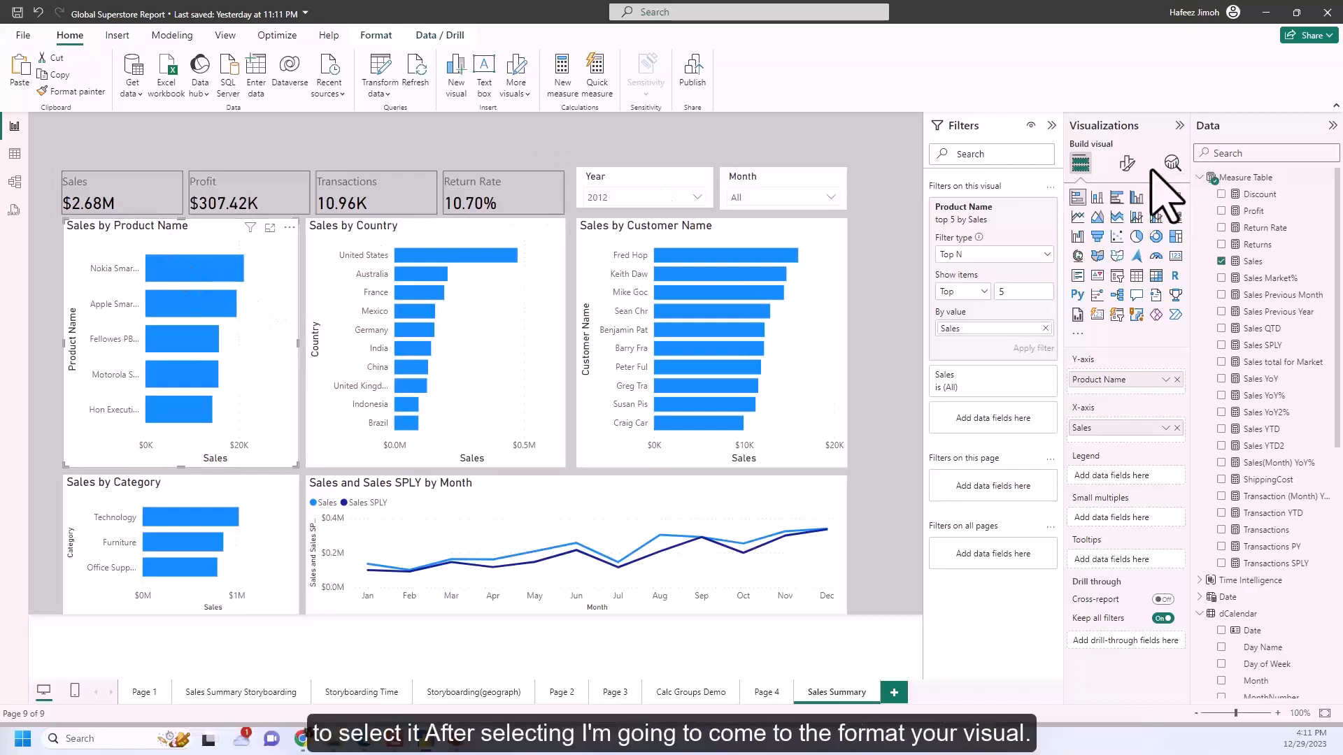
{"action": "left_click", "coordinate": [1128, 167]}
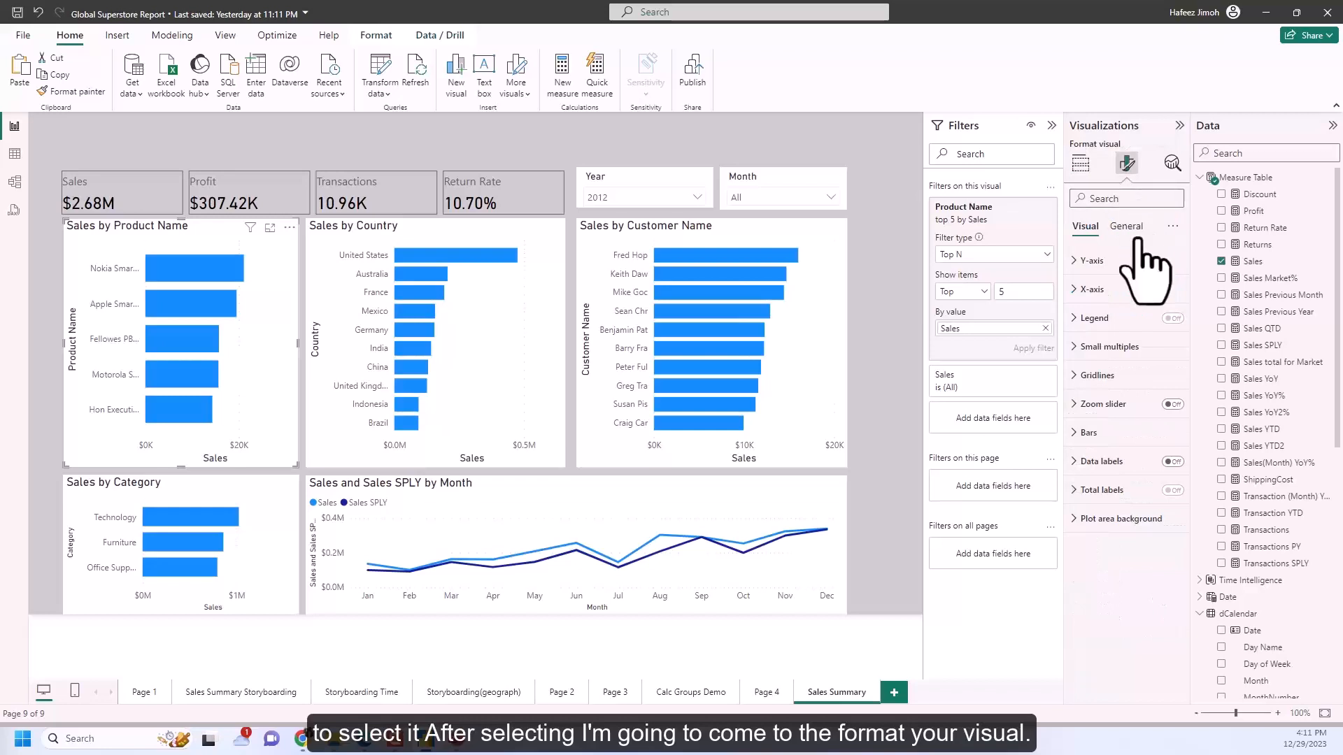
{"action": "left_click", "coordinate": [1131, 292]}
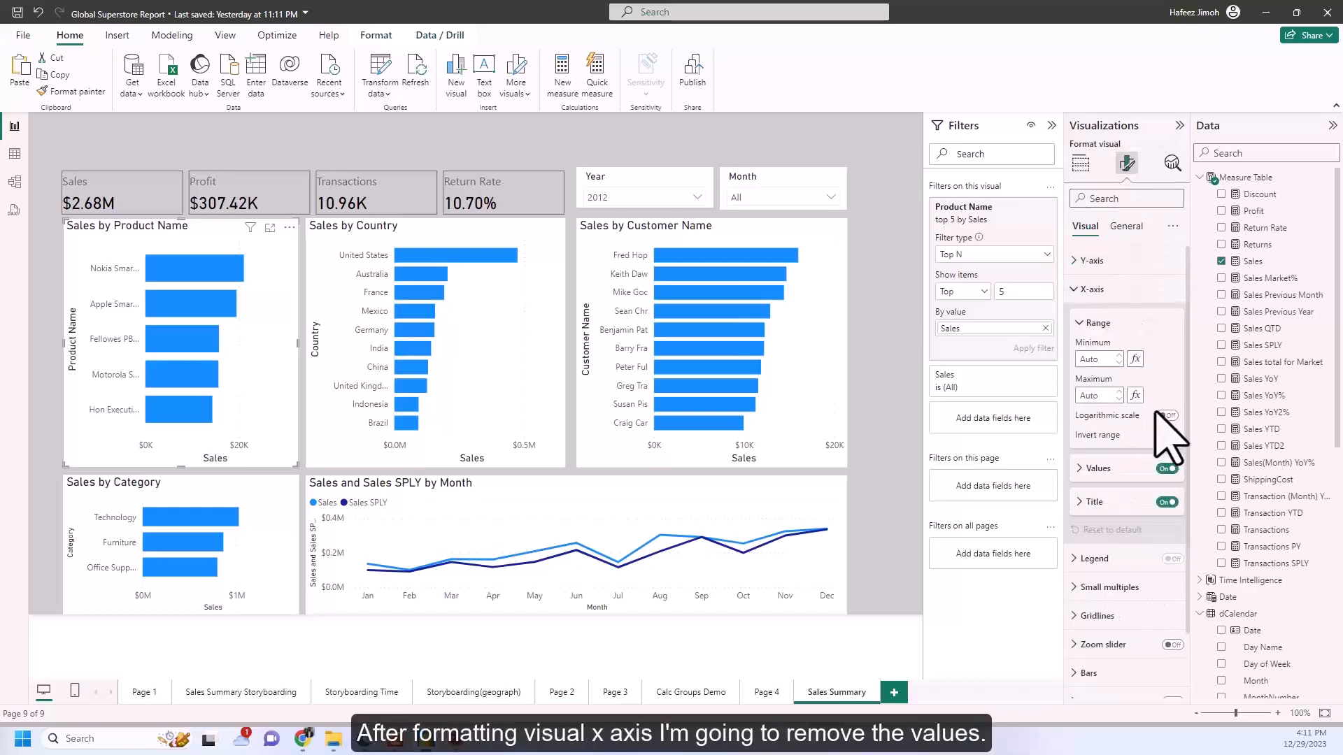
{"action": "left_click", "coordinate": [1167, 469]}
Step: Turn on data labels for the Sales by Product Name chart and set their position to Inside end
{"action": "scroll", "coordinate": [1161, 480], "scroll_direction": "down", "scroll_amount": 1}
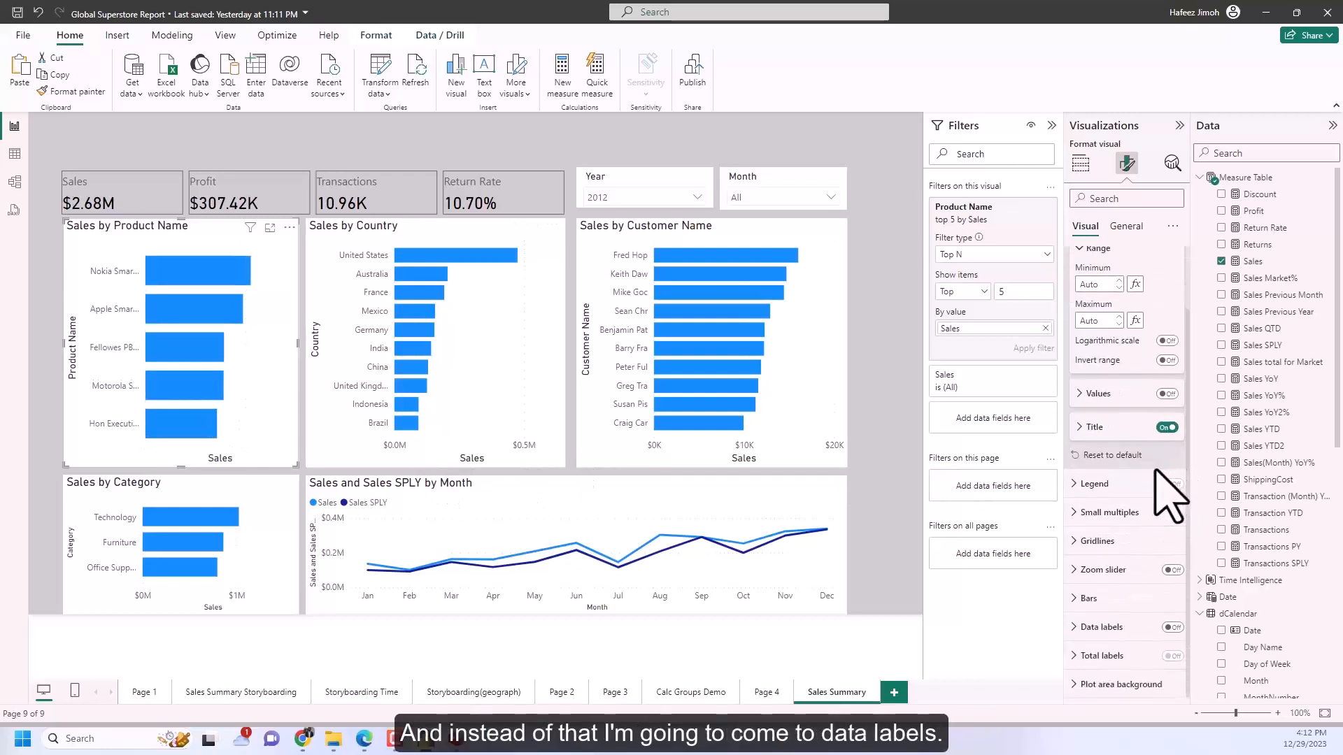
{"action": "left_click", "coordinate": [1095, 628]}
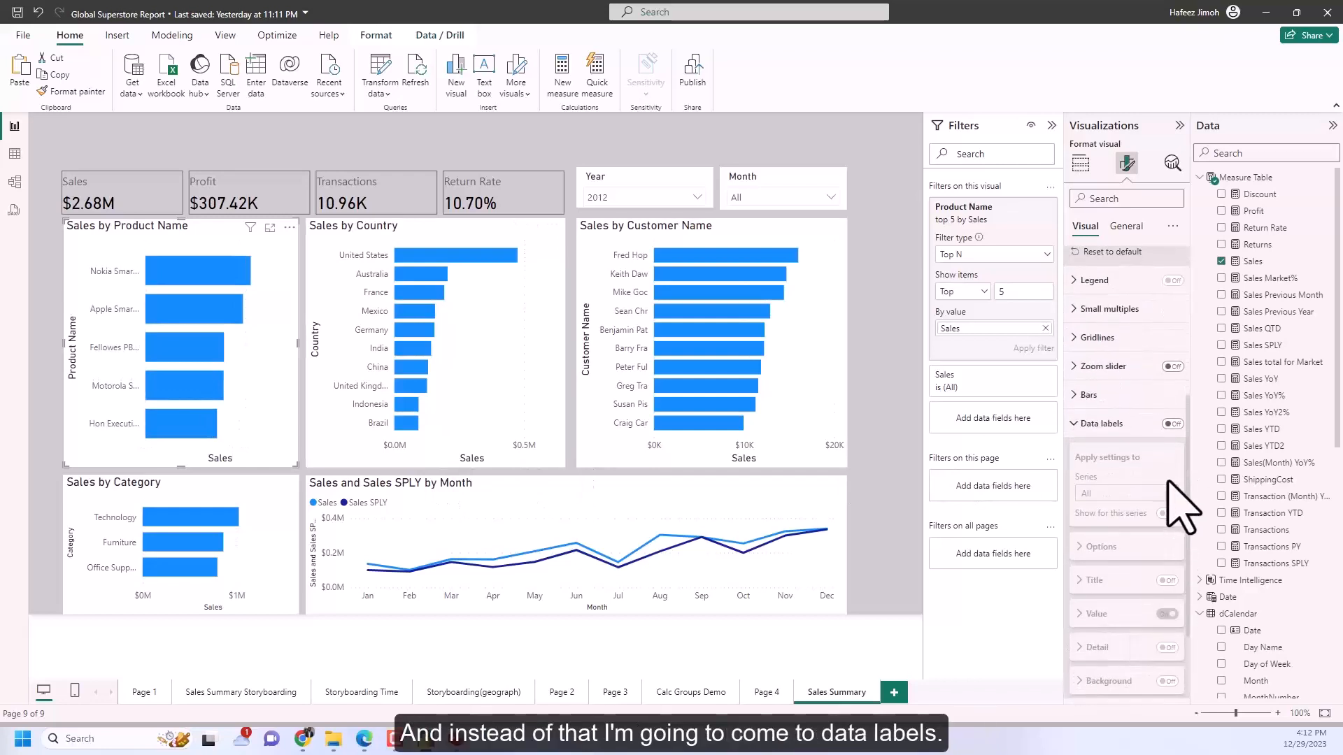
{"action": "left_click", "coordinate": [1172, 424]}
{"action": "left_click", "coordinate": [1152, 549]}
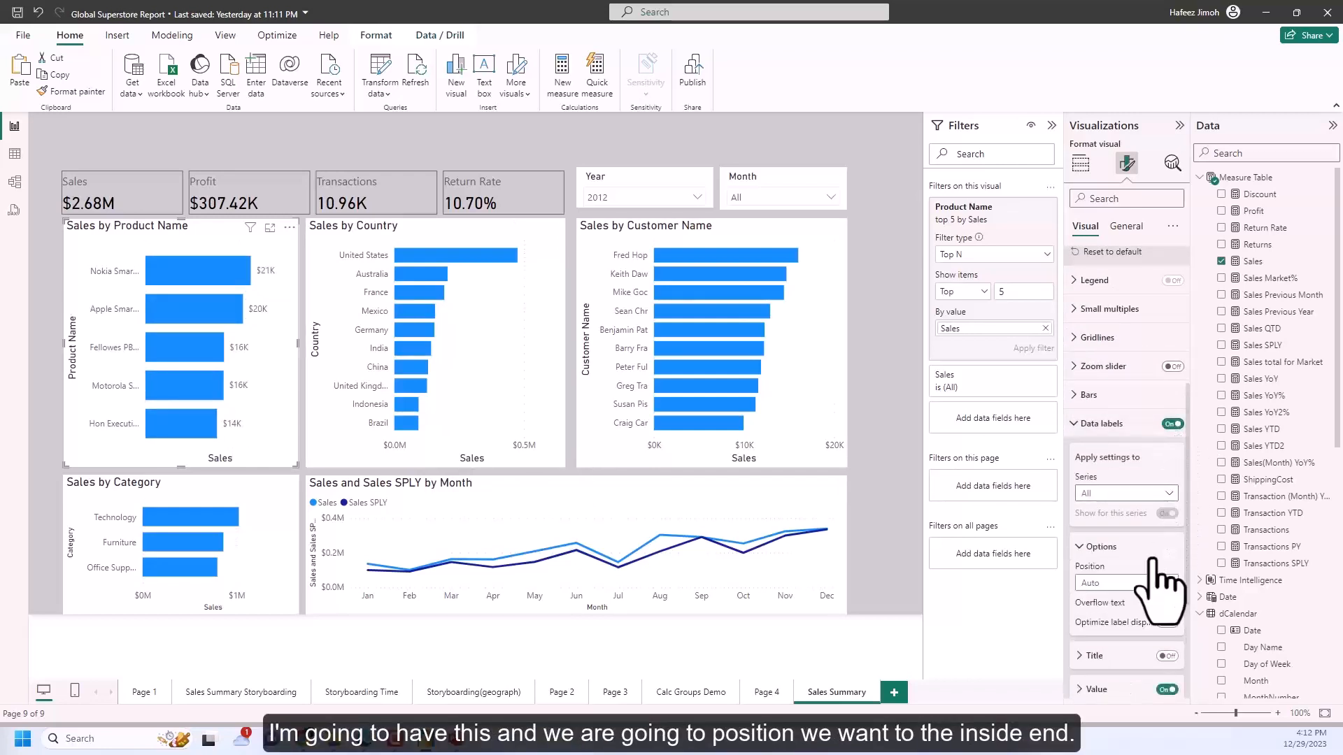
{"action": "left_click", "coordinate": [1163, 585]}
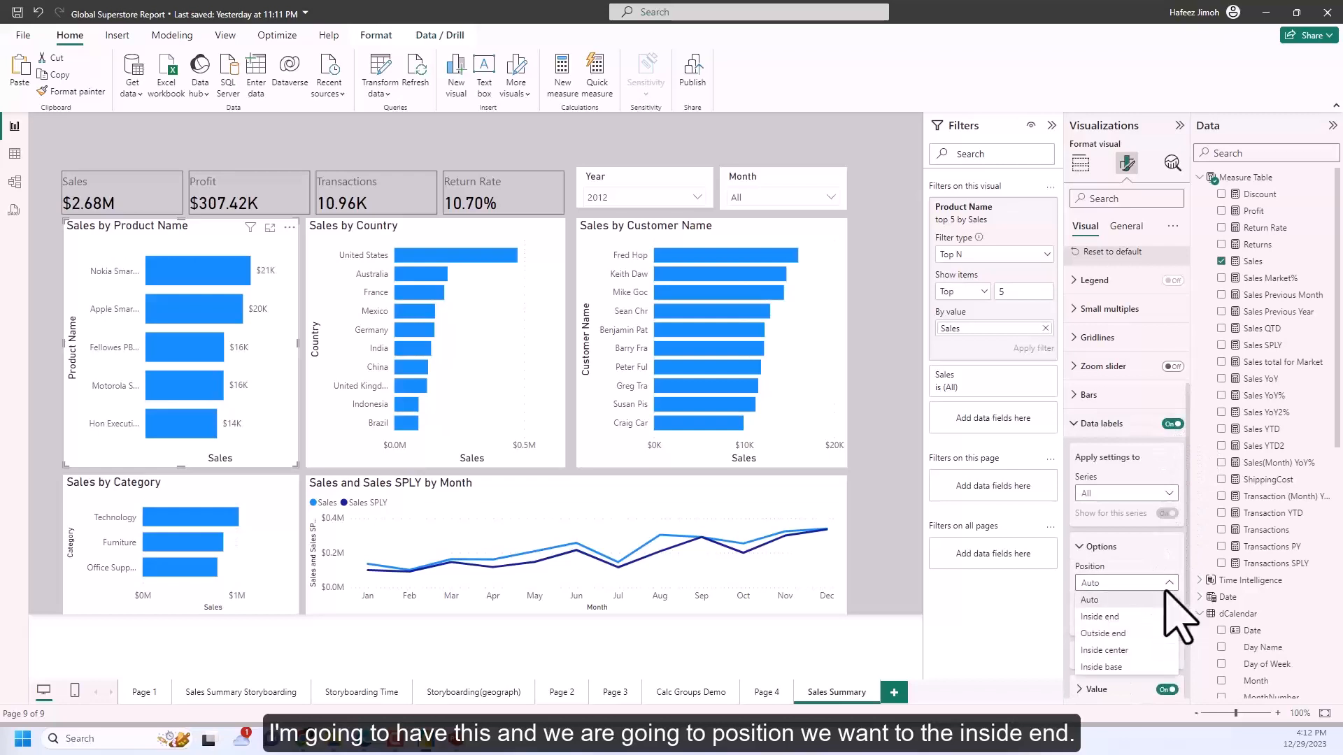
{"action": "left_click", "coordinate": [1154, 616]}
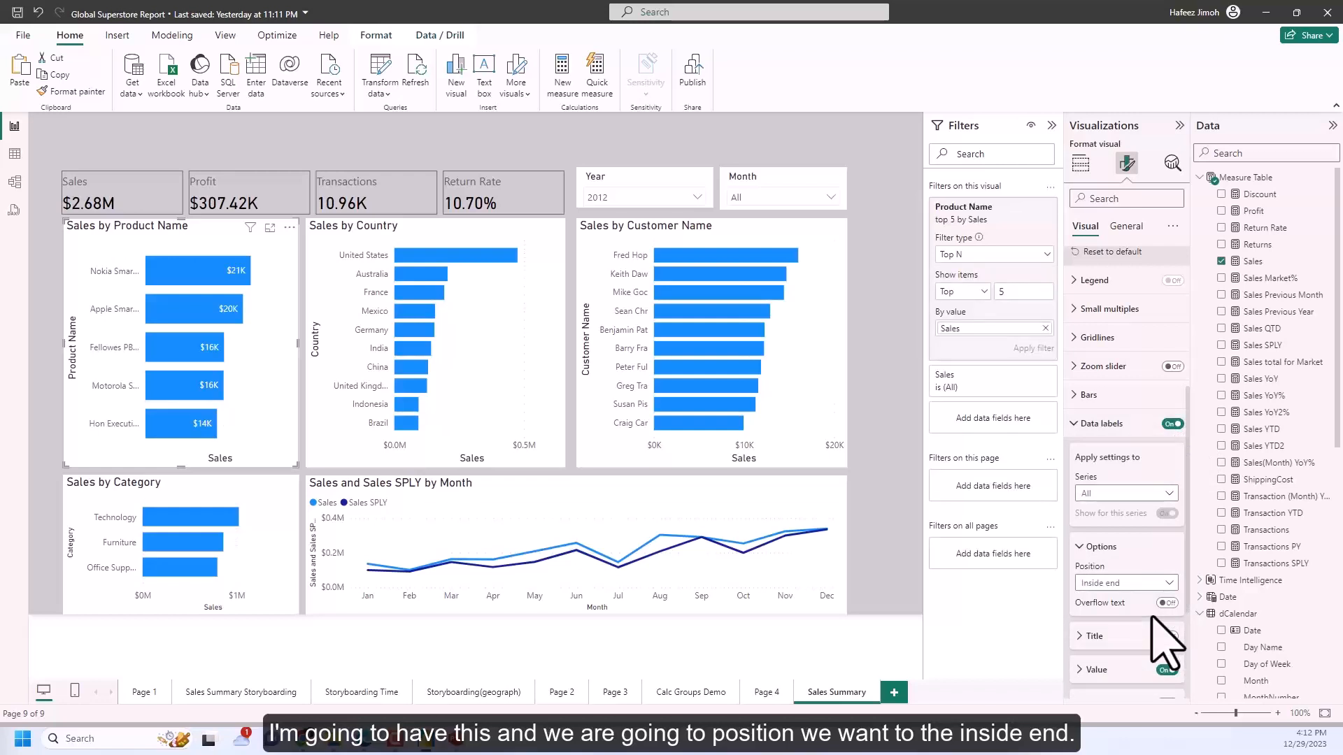
{"action": "left_click", "coordinate": [1103, 425]}
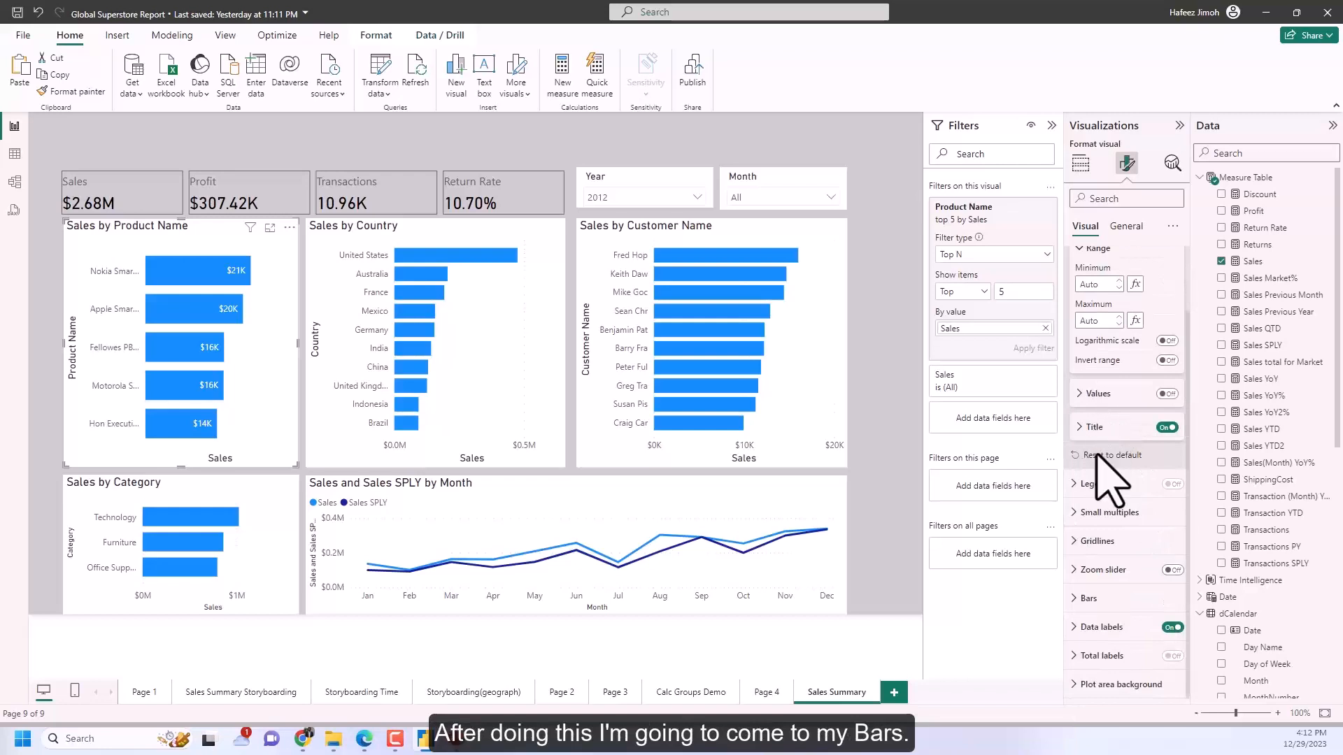
Step: Change the bar color of the Sales by Product Name chart to the darkest navy theme shade
{"action": "scroll", "coordinate": [1112, 482], "scroll_direction": "up", "scroll_amount": 2}
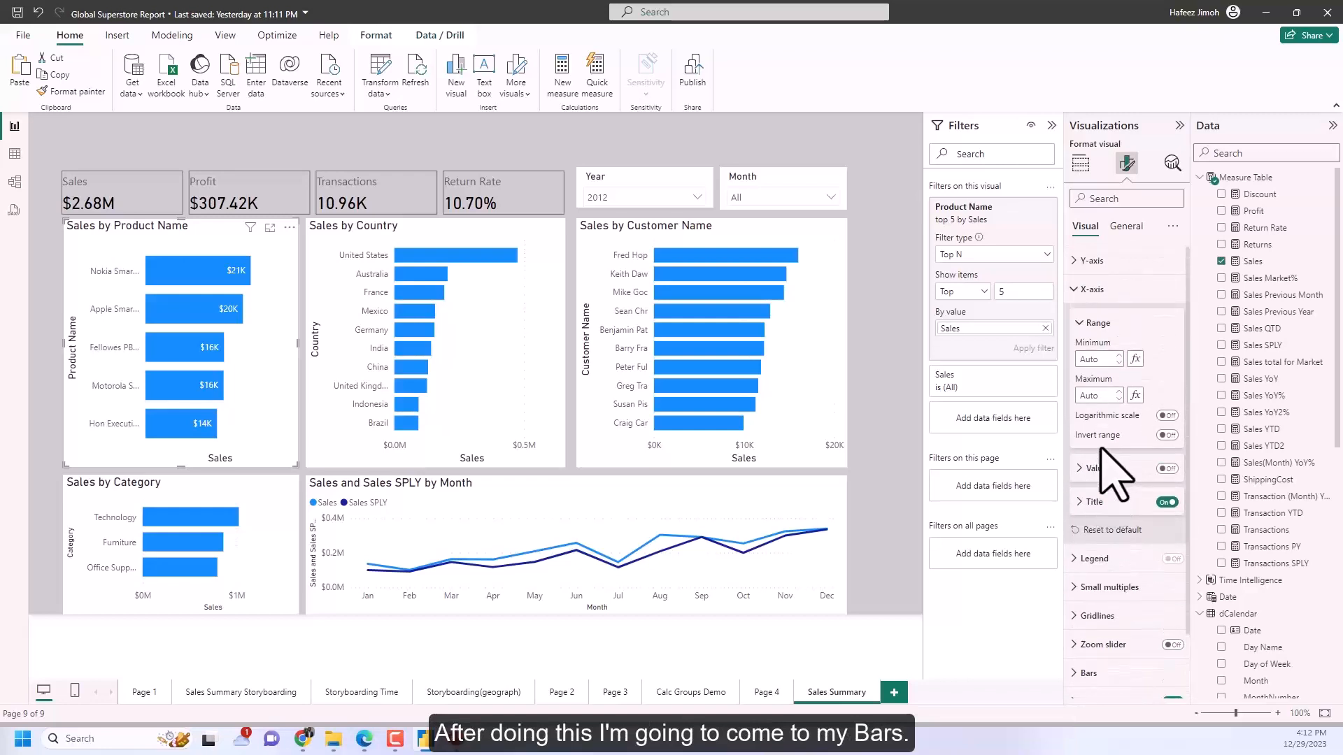
{"action": "left_click", "coordinate": [1095, 323]}
{"action": "left_click", "coordinate": [1147, 562]}
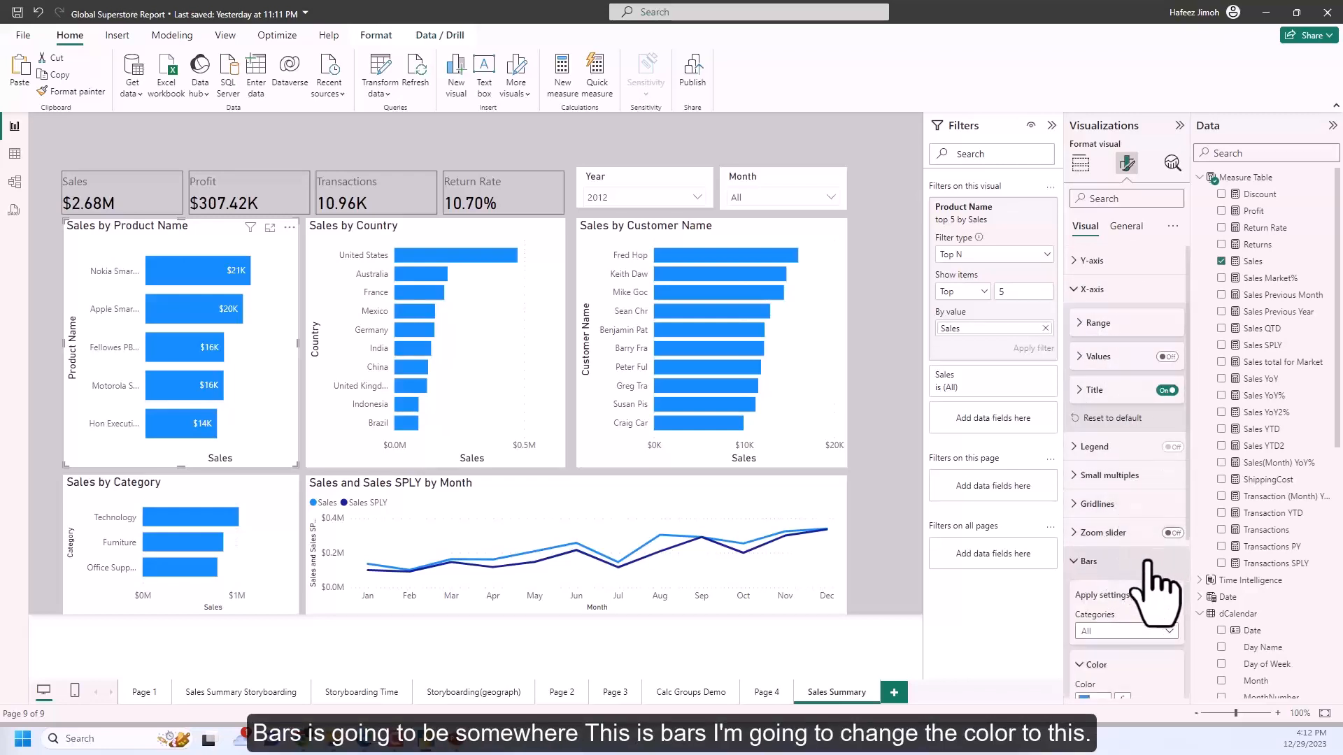
{"action": "scroll", "coordinate": [1154, 588], "scroll_direction": "down", "scroll_amount": 3}
{"action": "left_click", "coordinate": [1093, 498]}
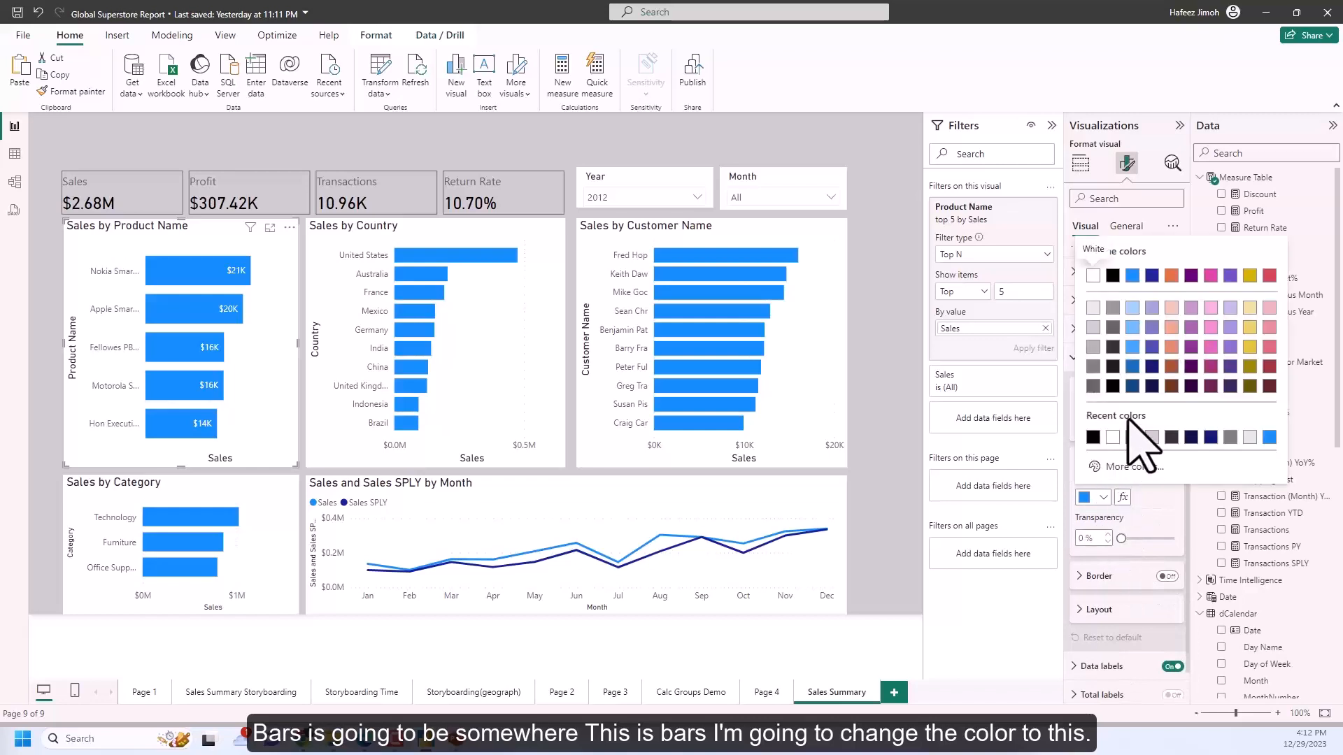
{"action": "left_click", "coordinate": [1152, 386]}
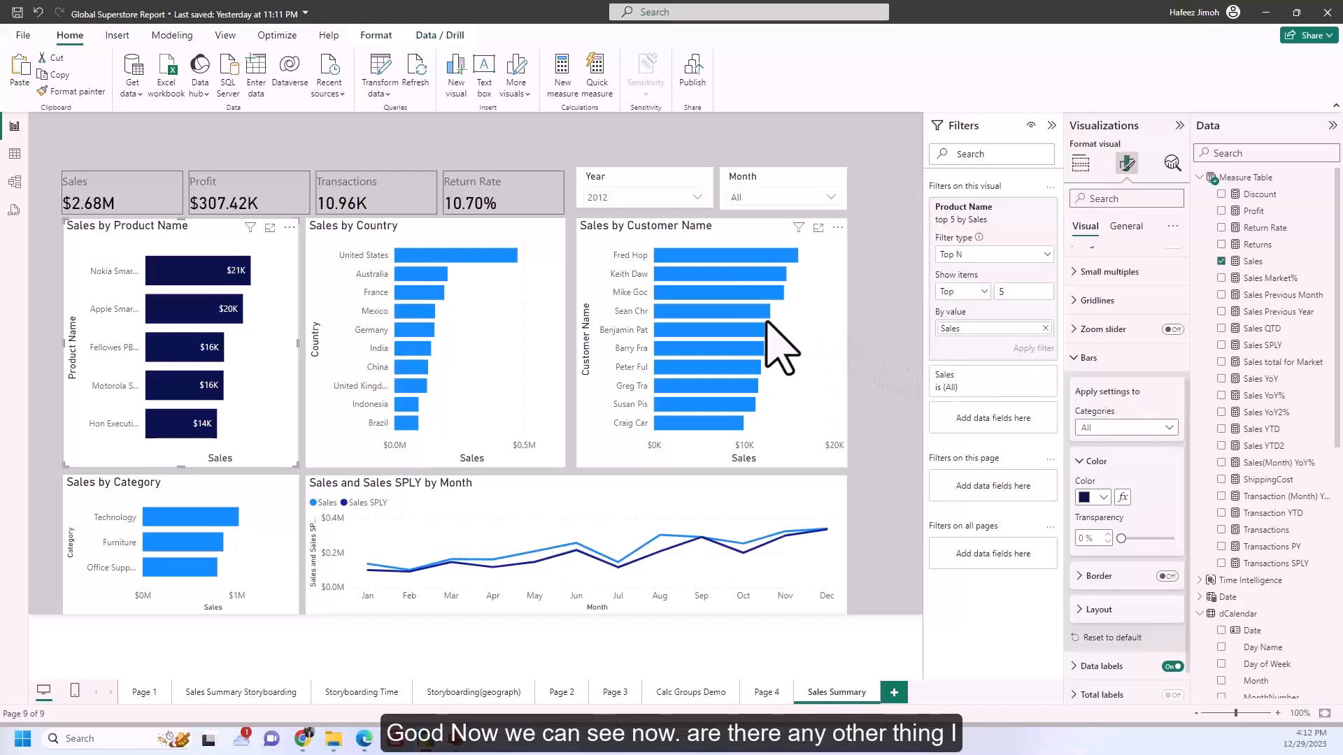
{"action": "left_click", "coordinate": [1083, 357]}
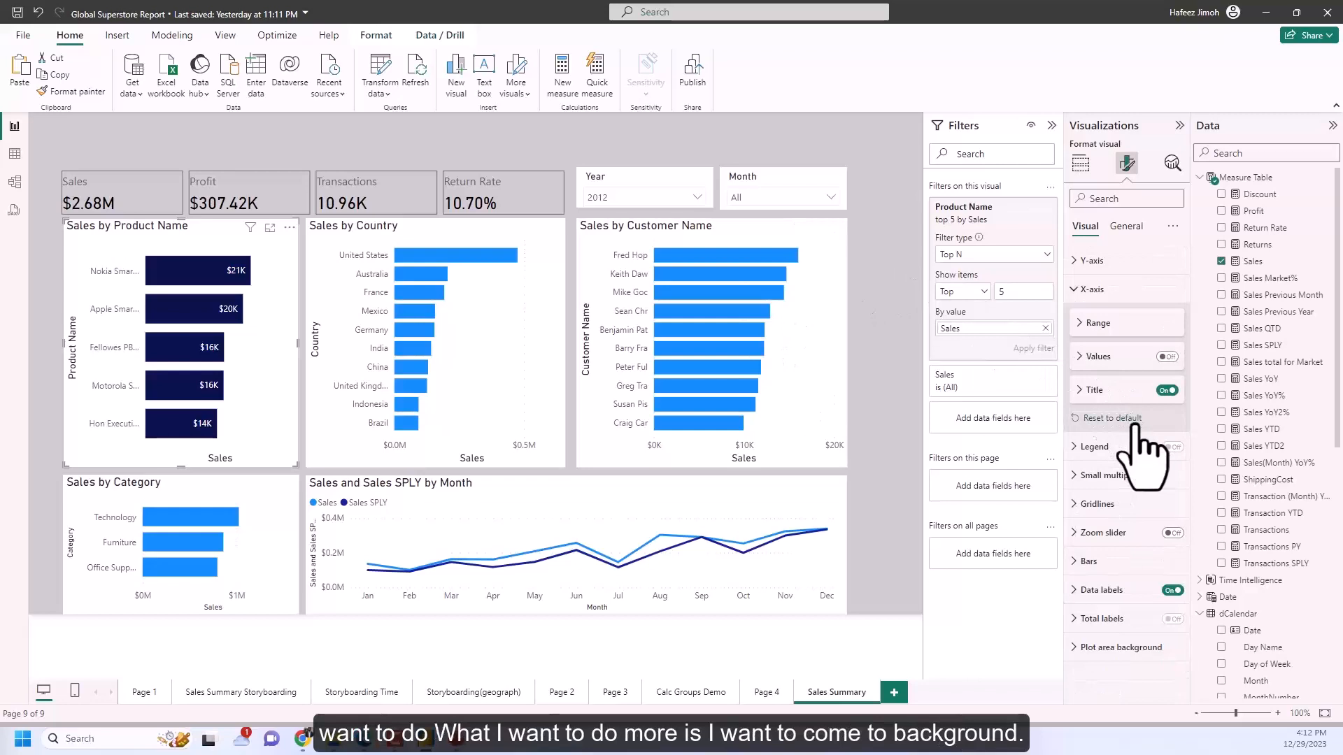
Step: Turn off the background of the Sales by Product Name chart and turn on its visual border
{"action": "left_click", "coordinate": [1126, 226]}
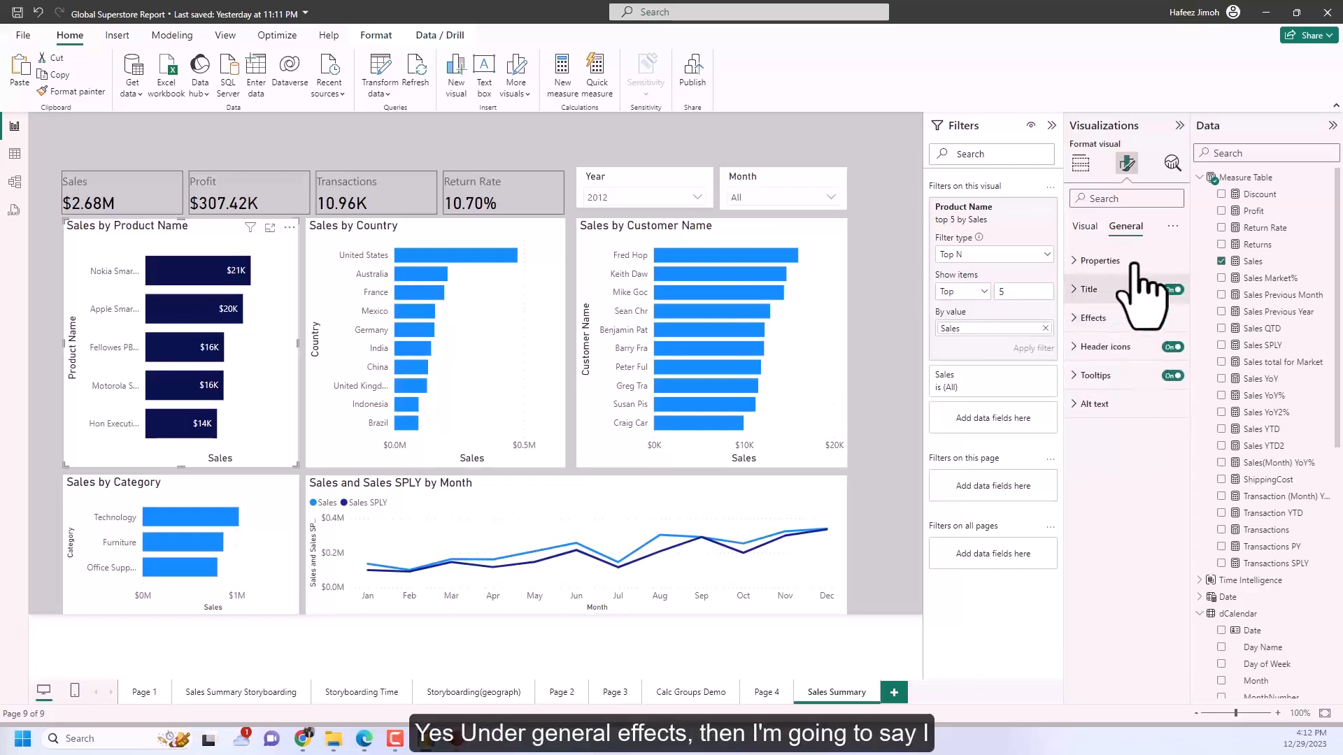
{"action": "left_click", "coordinate": [1086, 319]}
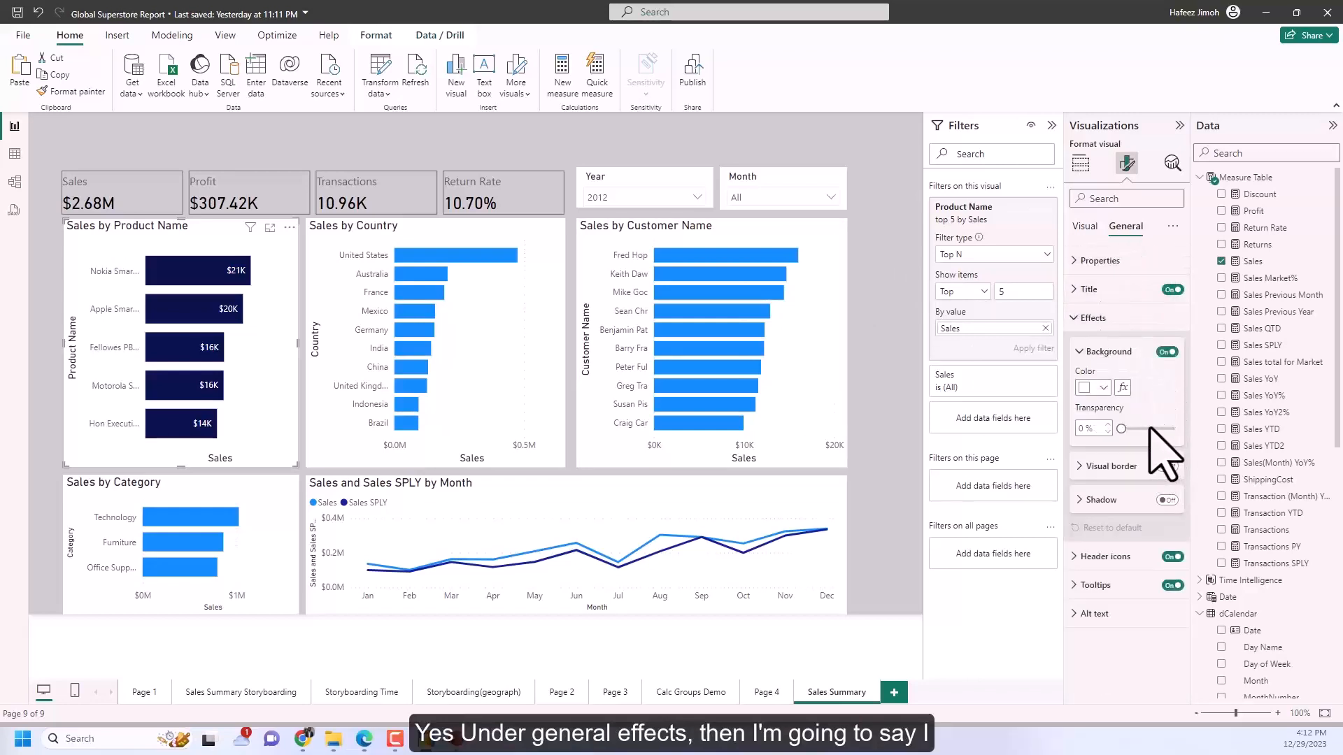
{"action": "left_click", "coordinate": [1167, 352]}
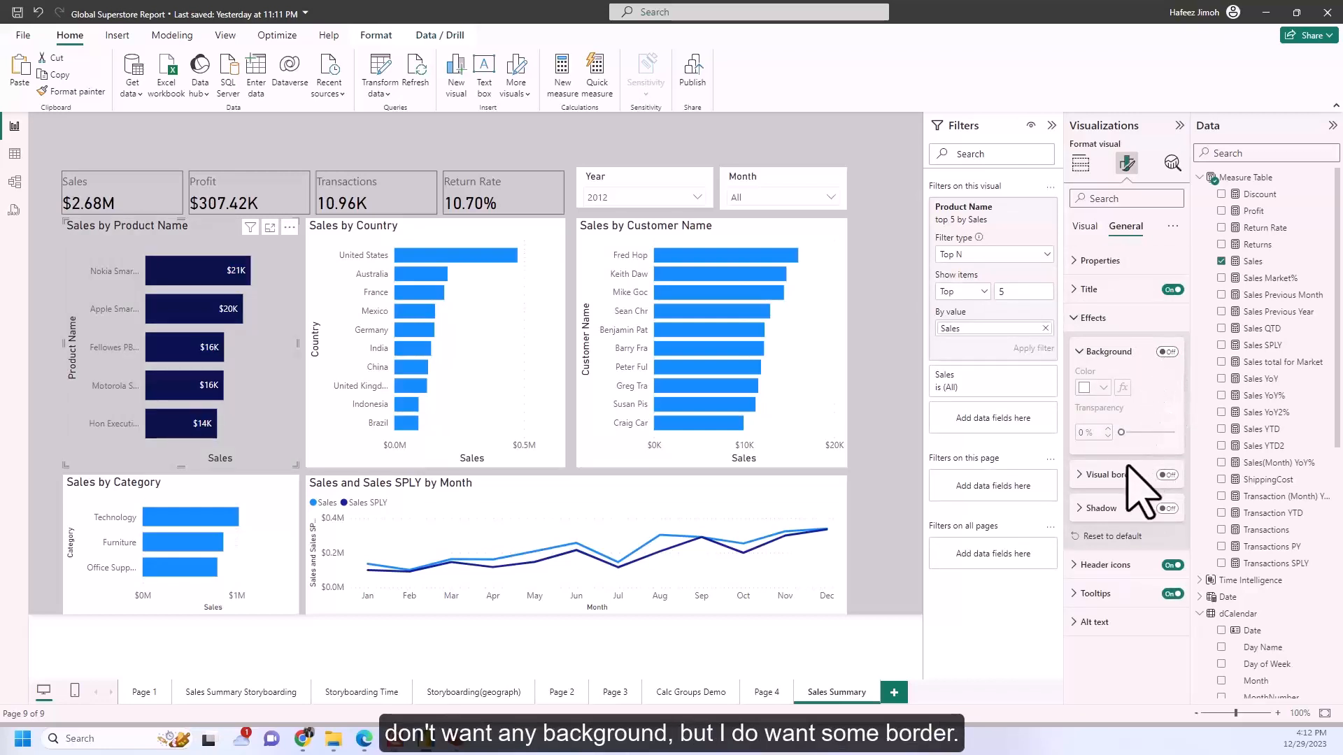
{"action": "left_click", "coordinate": [1167, 477]}
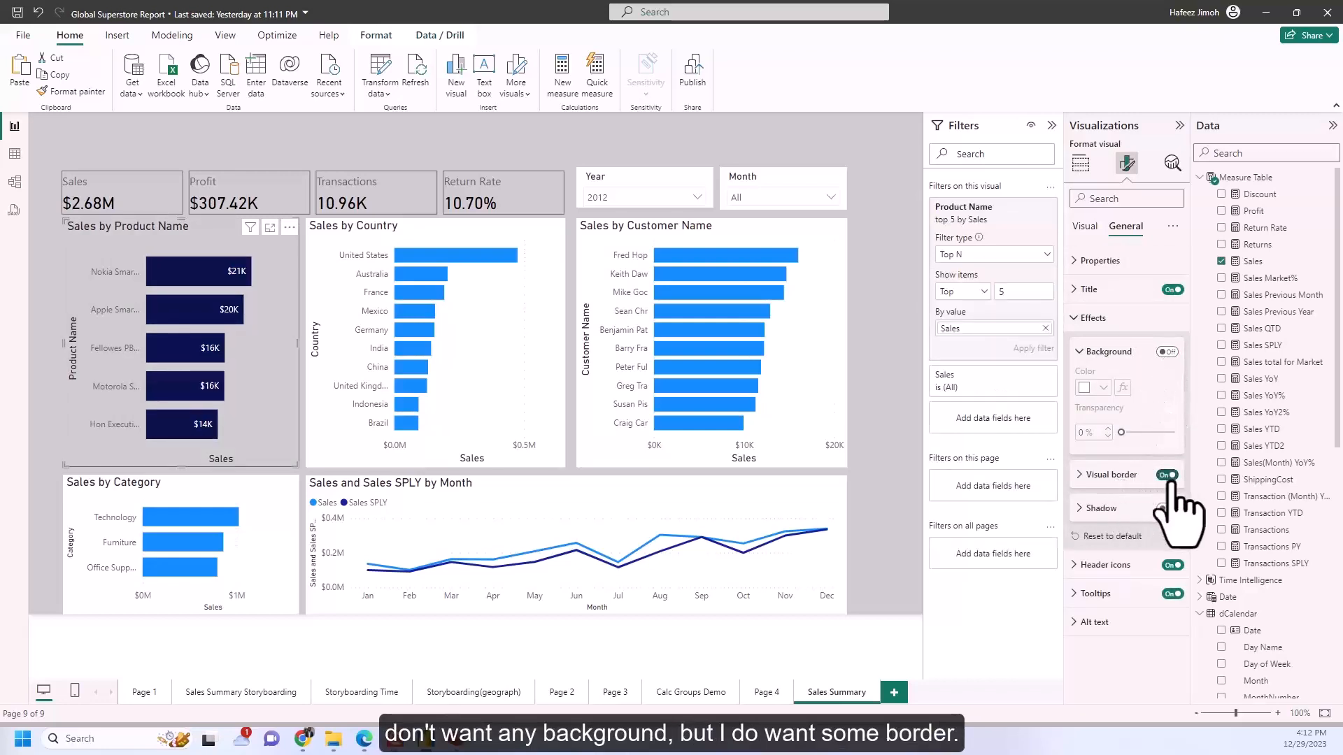
{"action": "left_click", "coordinate": [908, 511]}
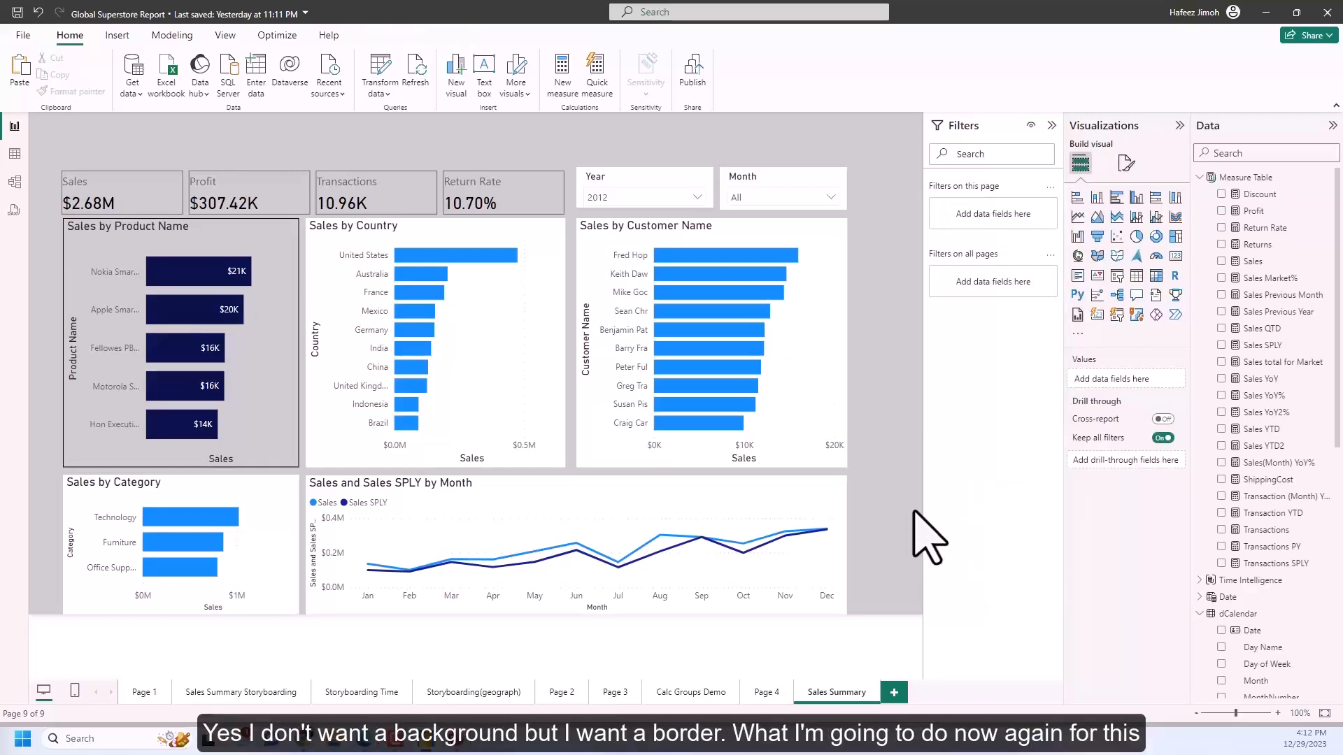
Step: Change the visual border color of the Sales by Product Name chart to the darkest gray shade under the white theme color
{"action": "left_click", "coordinate": [282, 399]}
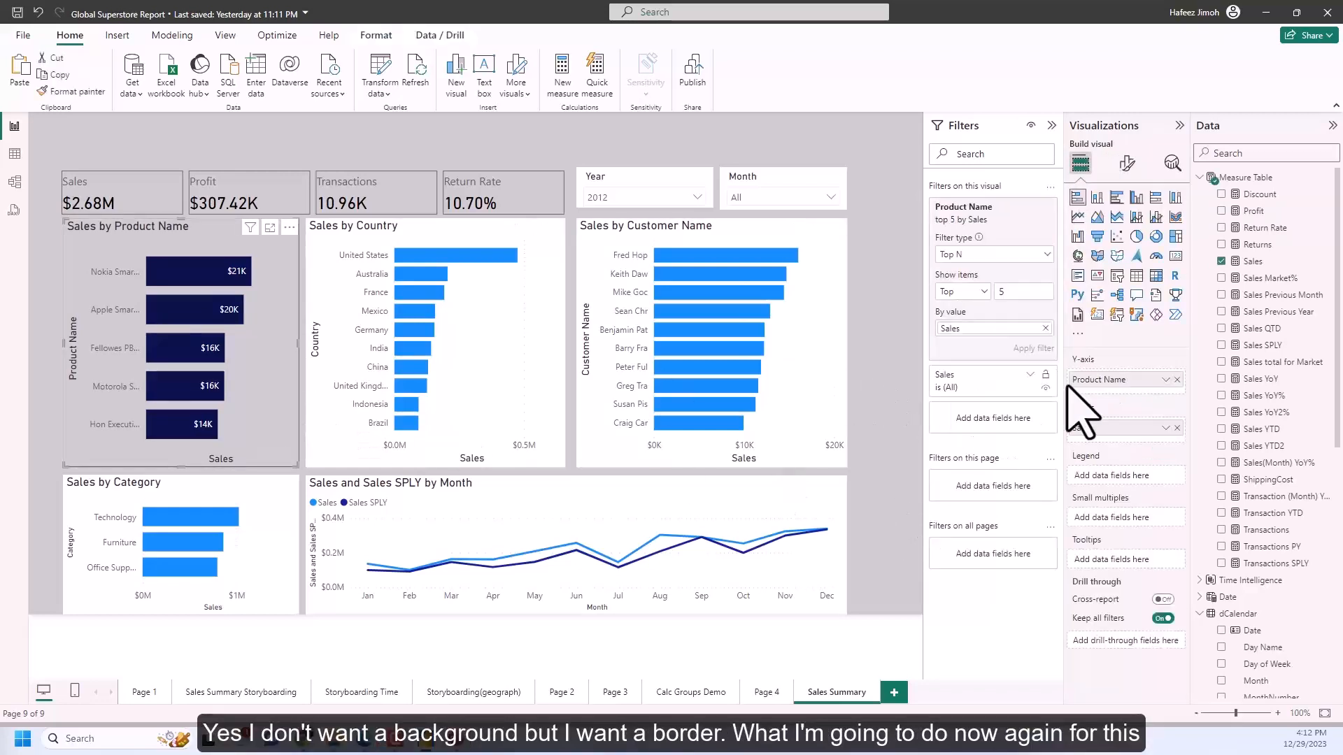
{"action": "left_click", "coordinate": [1127, 163]}
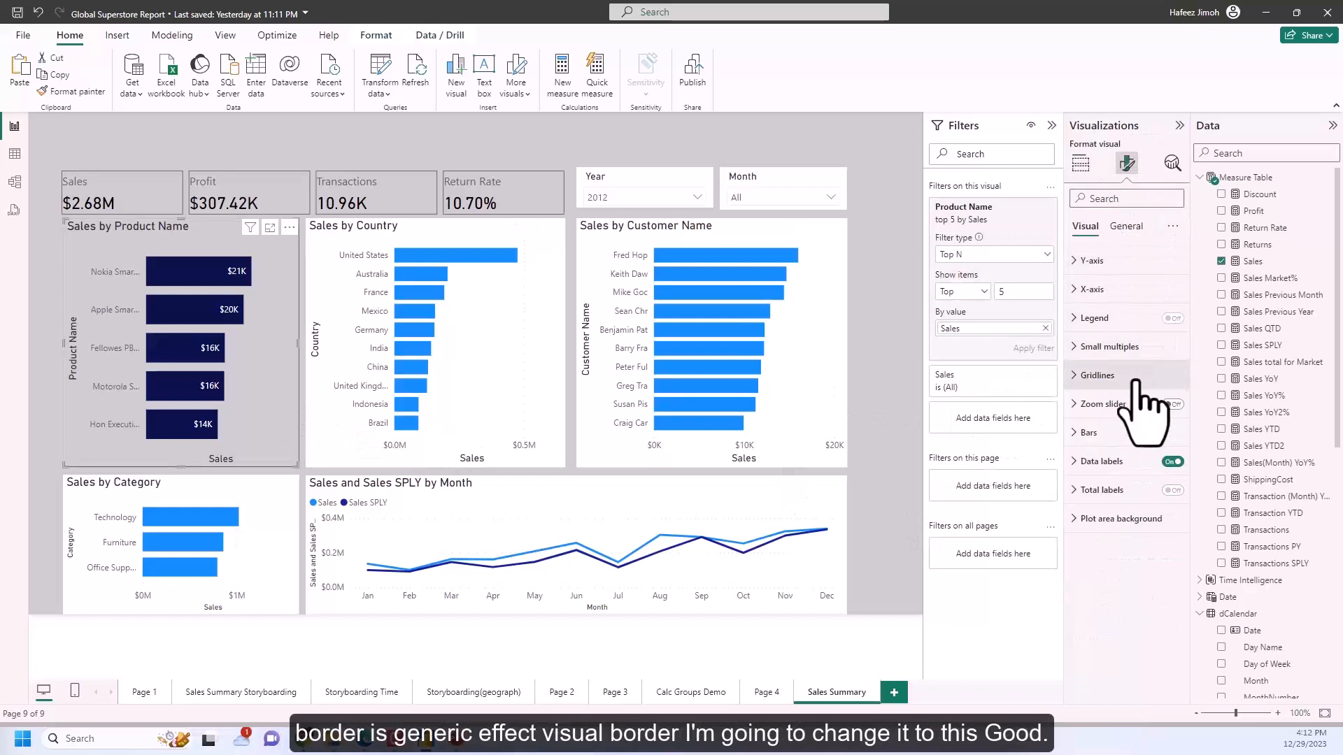
{"action": "left_click", "coordinate": [1126, 226]}
{"action": "left_click", "coordinate": [1123, 319]}
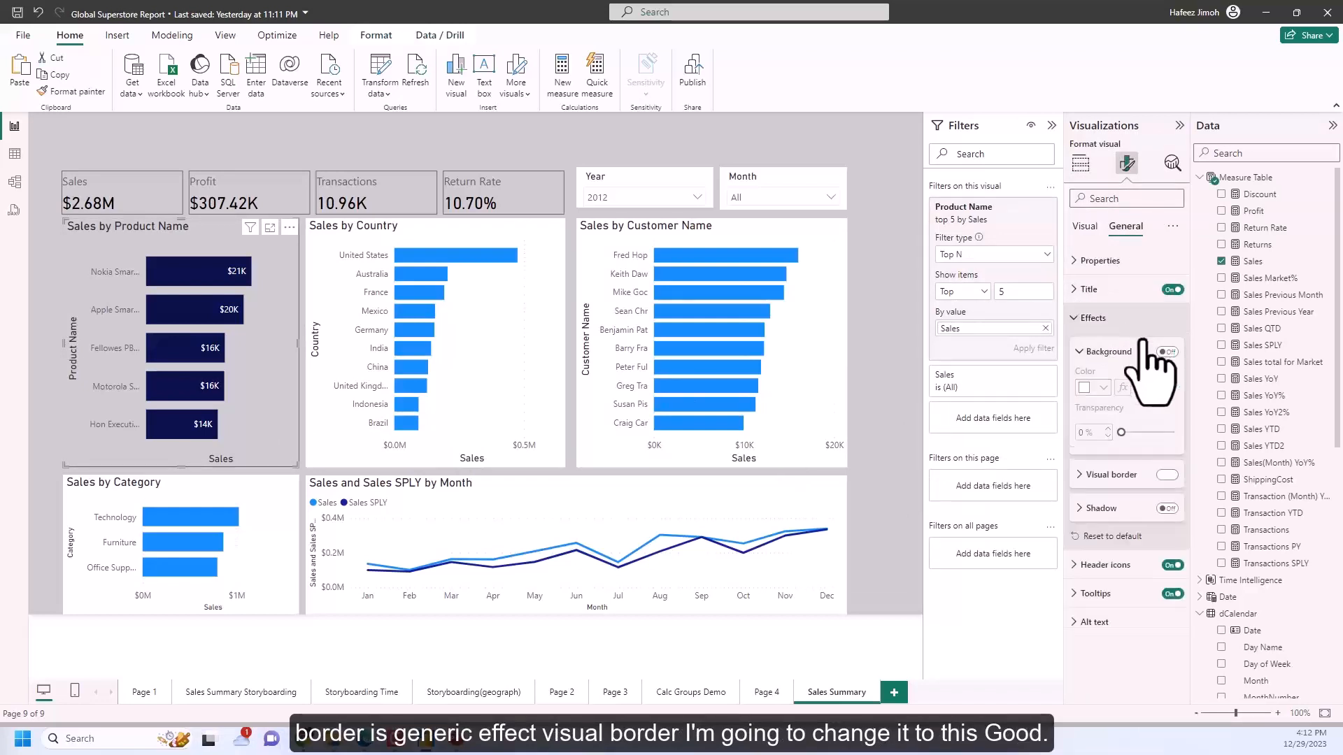
{"action": "left_click", "coordinate": [1136, 475]}
{"action": "left_click", "coordinate": [1103, 492]}
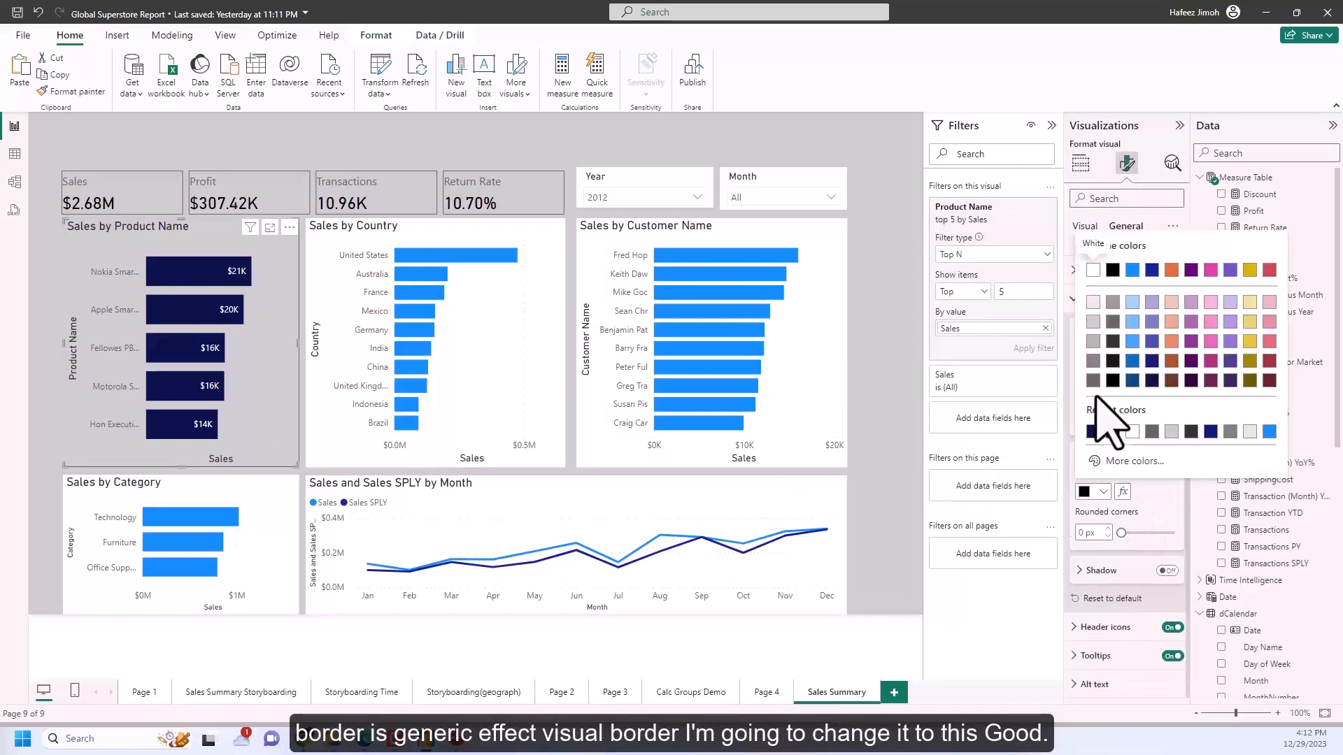
{"action": "left_click", "coordinate": [1095, 382]}
{"action": "left_click", "coordinate": [899, 405]}
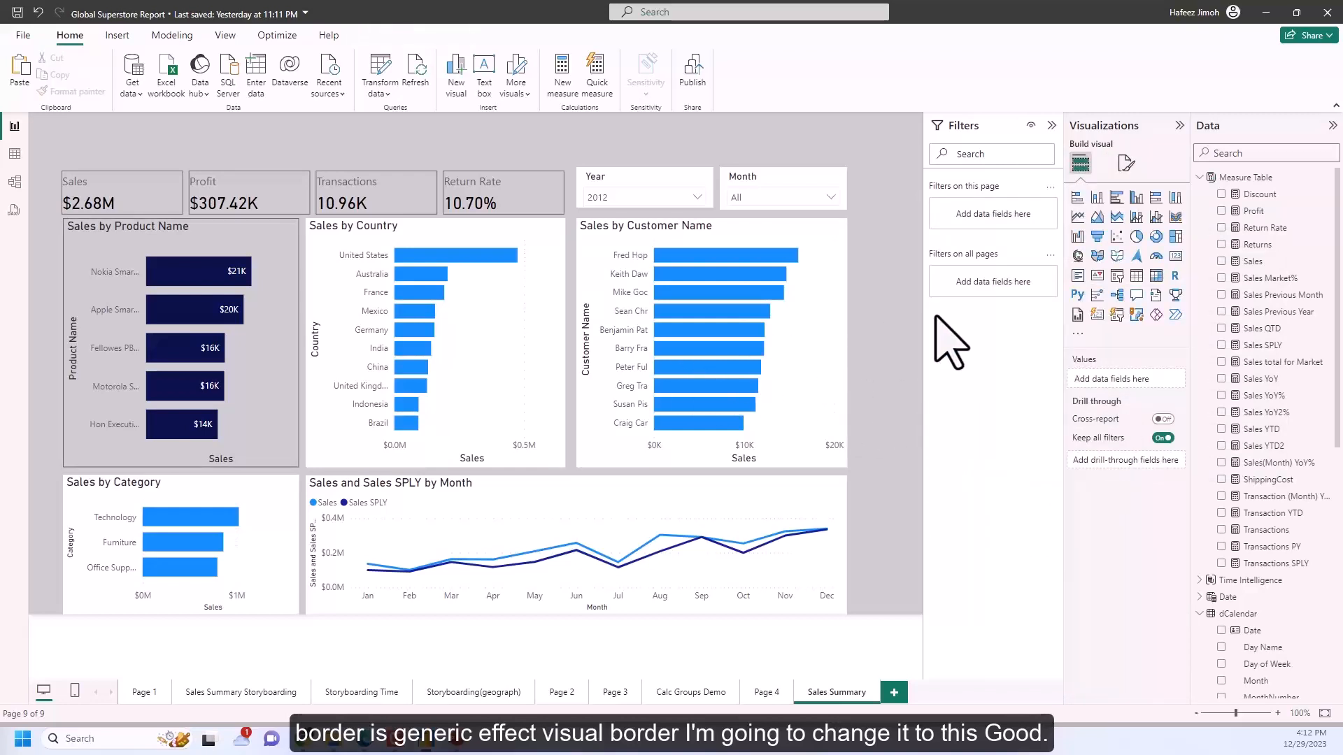
Step: Increase the rounded corners of the Sales by Product Name chart's visual border to 2 px
{"action": "left_click", "coordinate": [274, 315]}
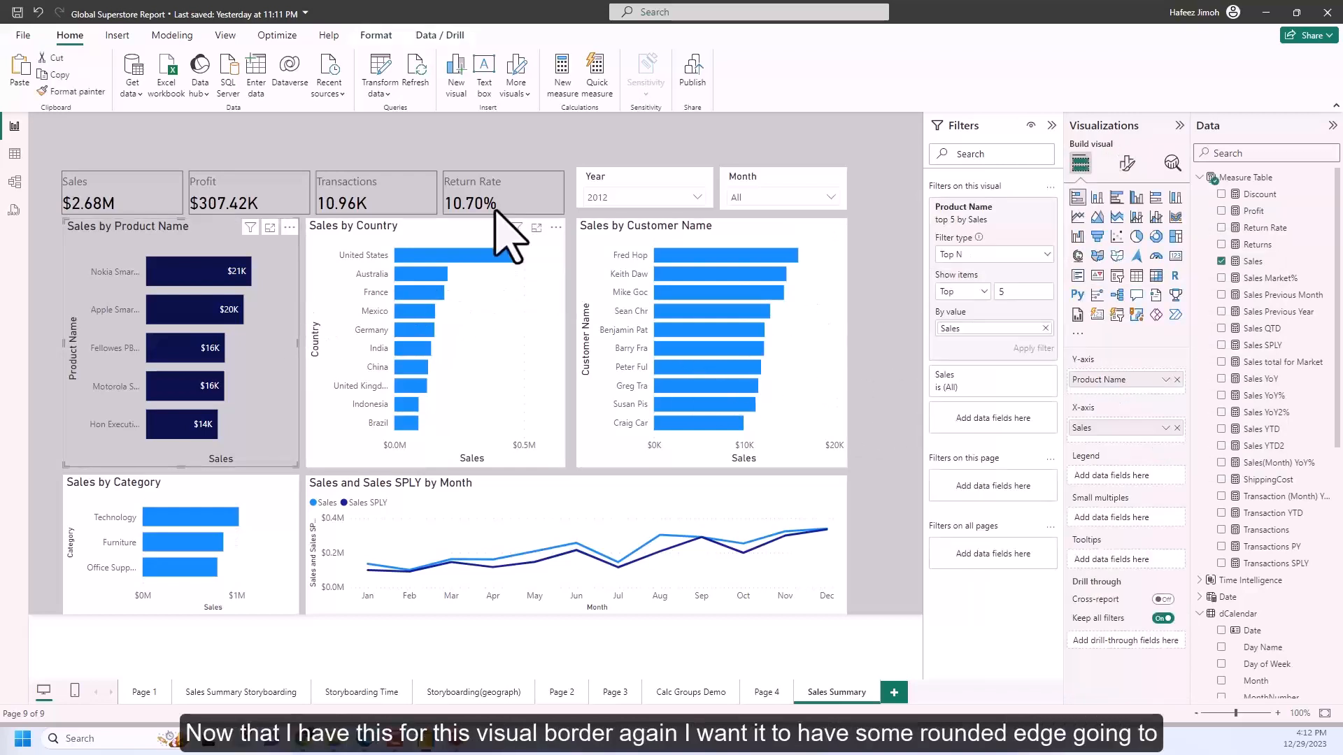
{"action": "left_click", "coordinate": [1128, 164]}
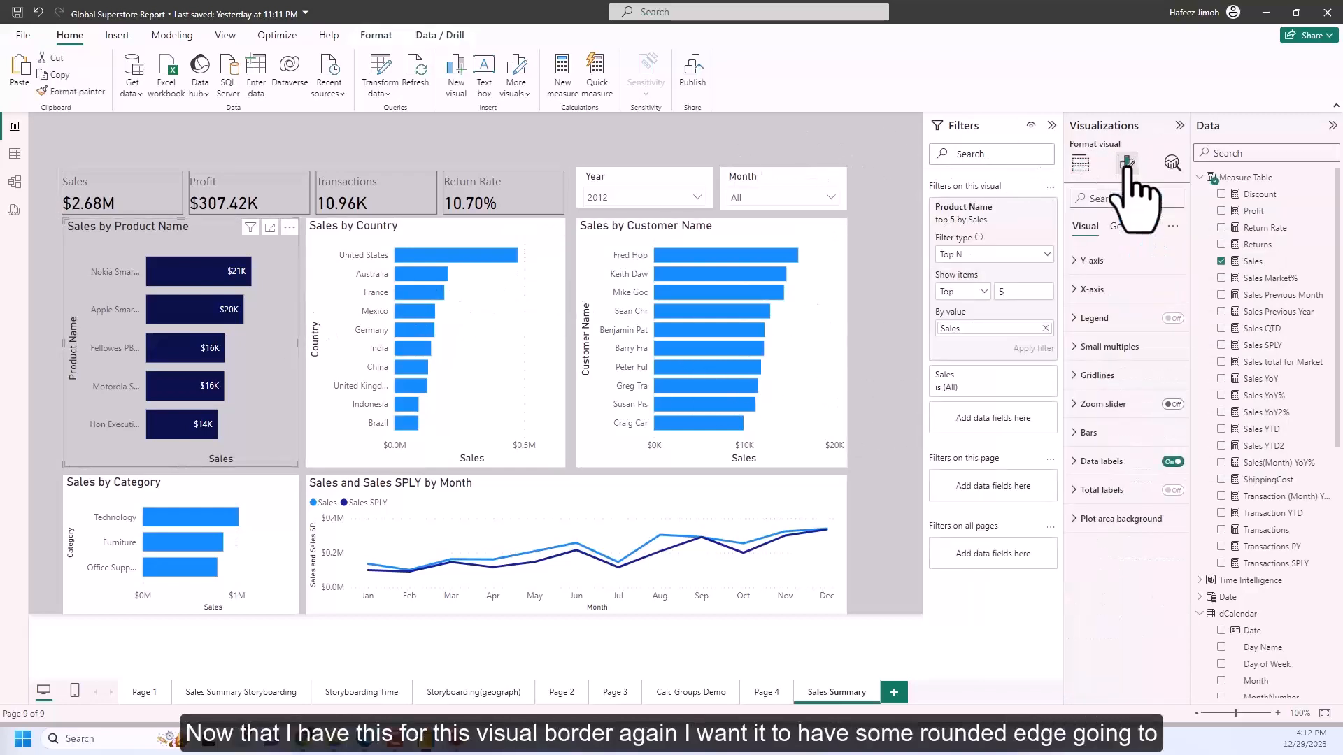
{"action": "left_click", "coordinate": [1126, 226]}
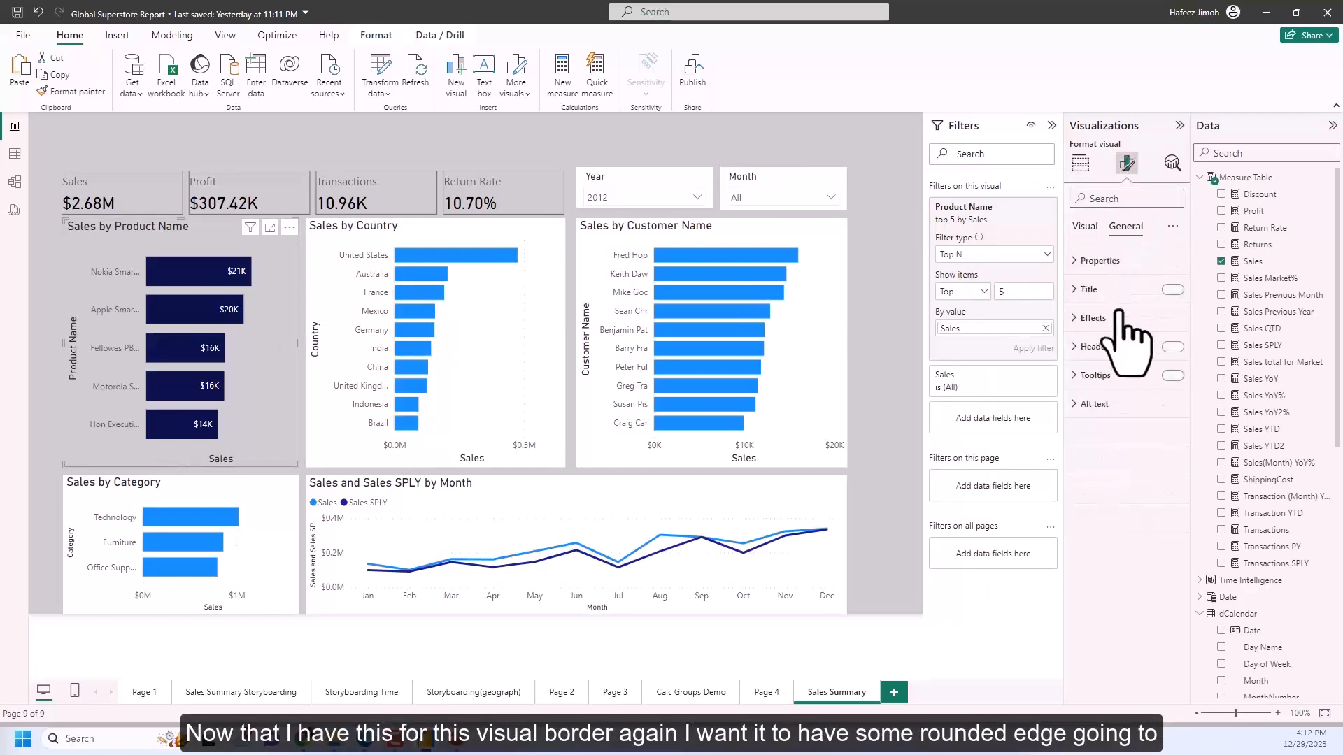
{"action": "left_click", "coordinate": [1119, 318]}
{"action": "left_click", "coordinate": [1140, 470]}
{"action": "scroll", "coordinate": [1133, 510], "scroll_direction": "down", "scroll_amount": 1}
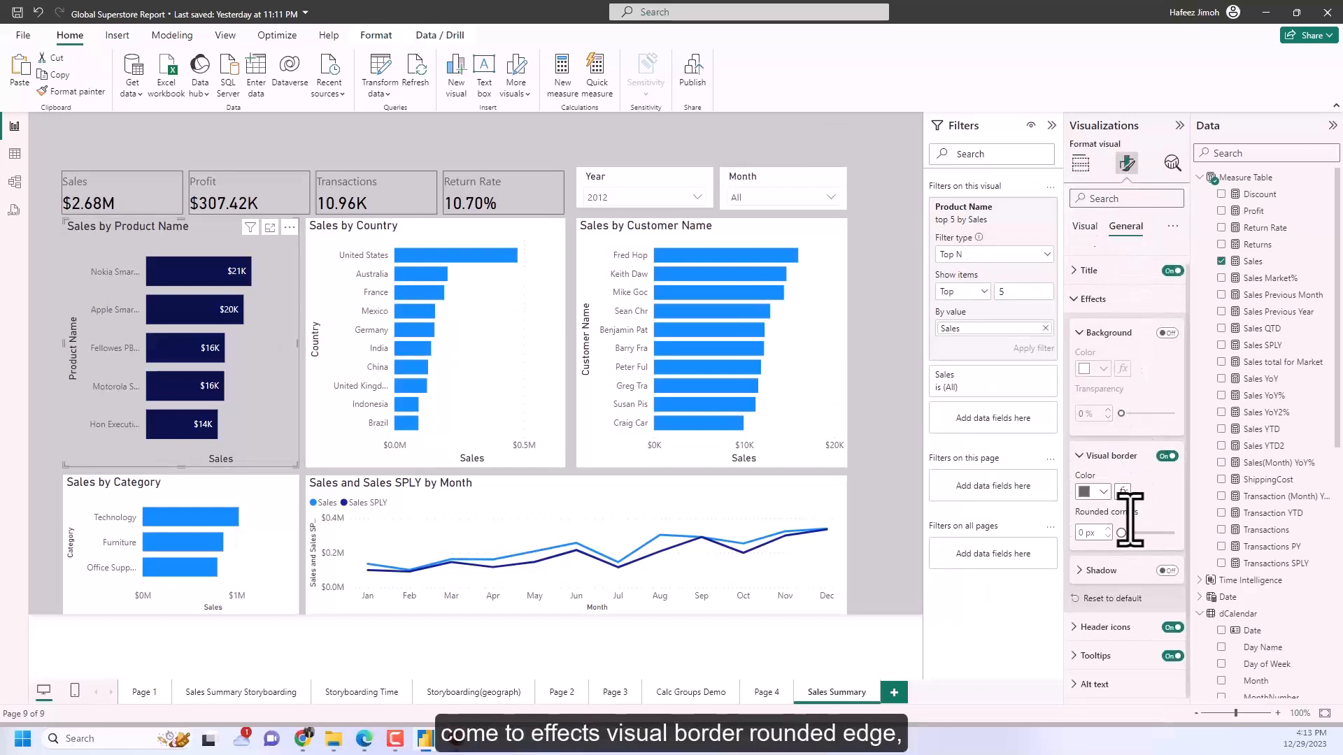
{"action": "left_click", "coordinate": [1107, 531]}
{"action": "left_click", "coordinate": [1107, 531]}
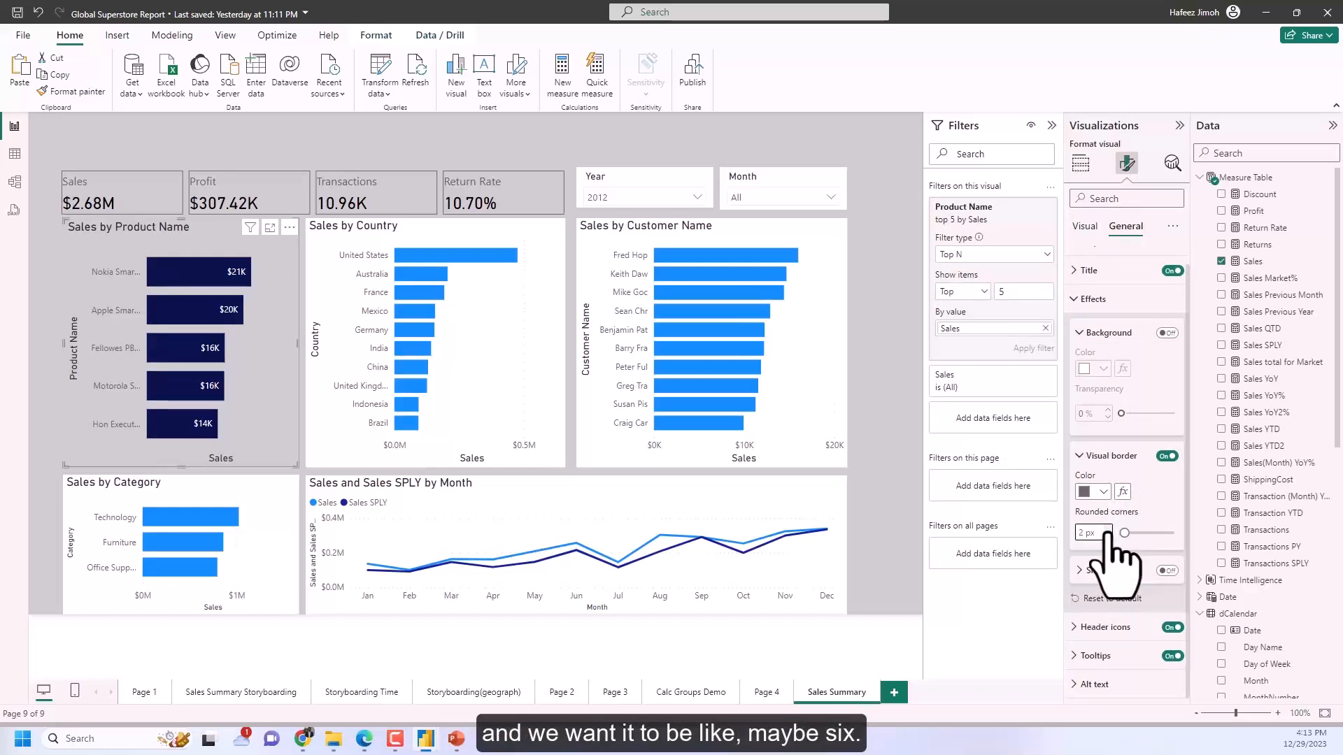
Step: Increase the rounded corners of the visual border on the Sales by Product Name chart
{"action": "left_click", "coordinate": [1108, 531]}
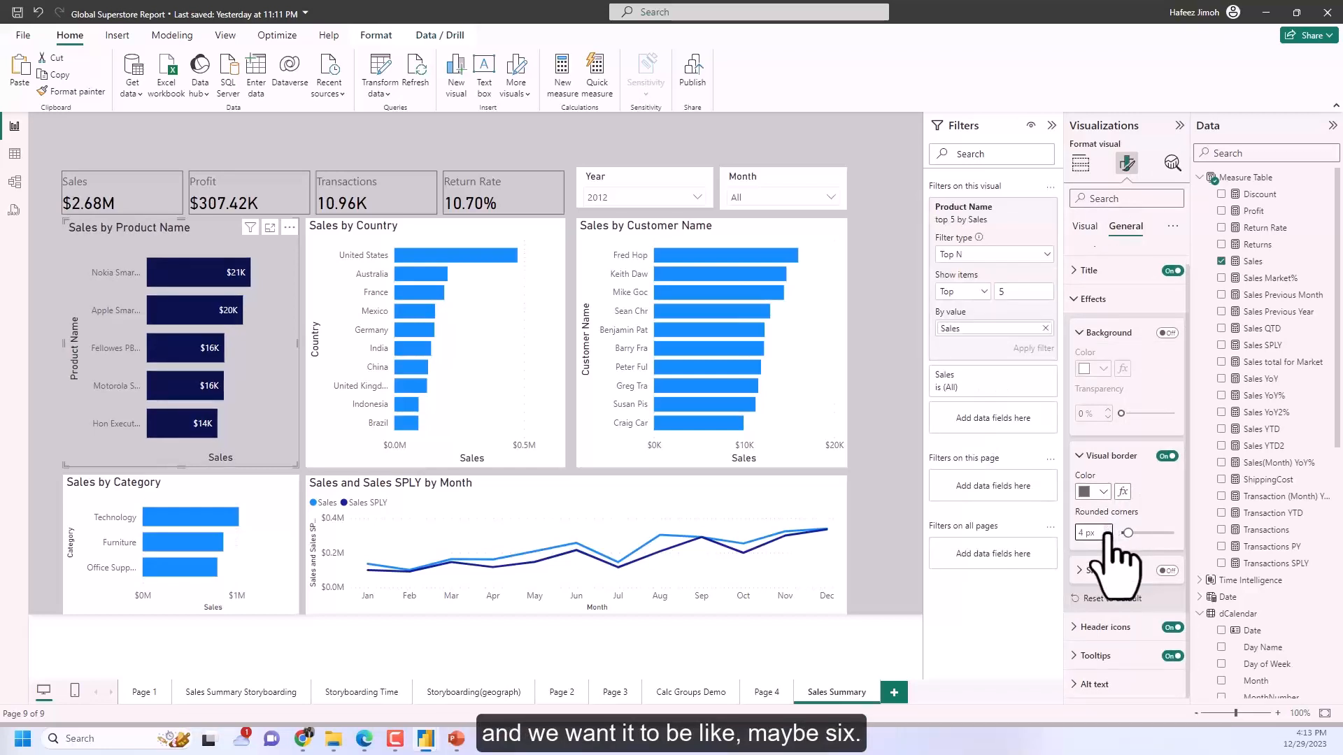
{"action": "left_click", "coordinate": [1107, 531]}
{"action": "left_click", "coordinate": [891, 480]}
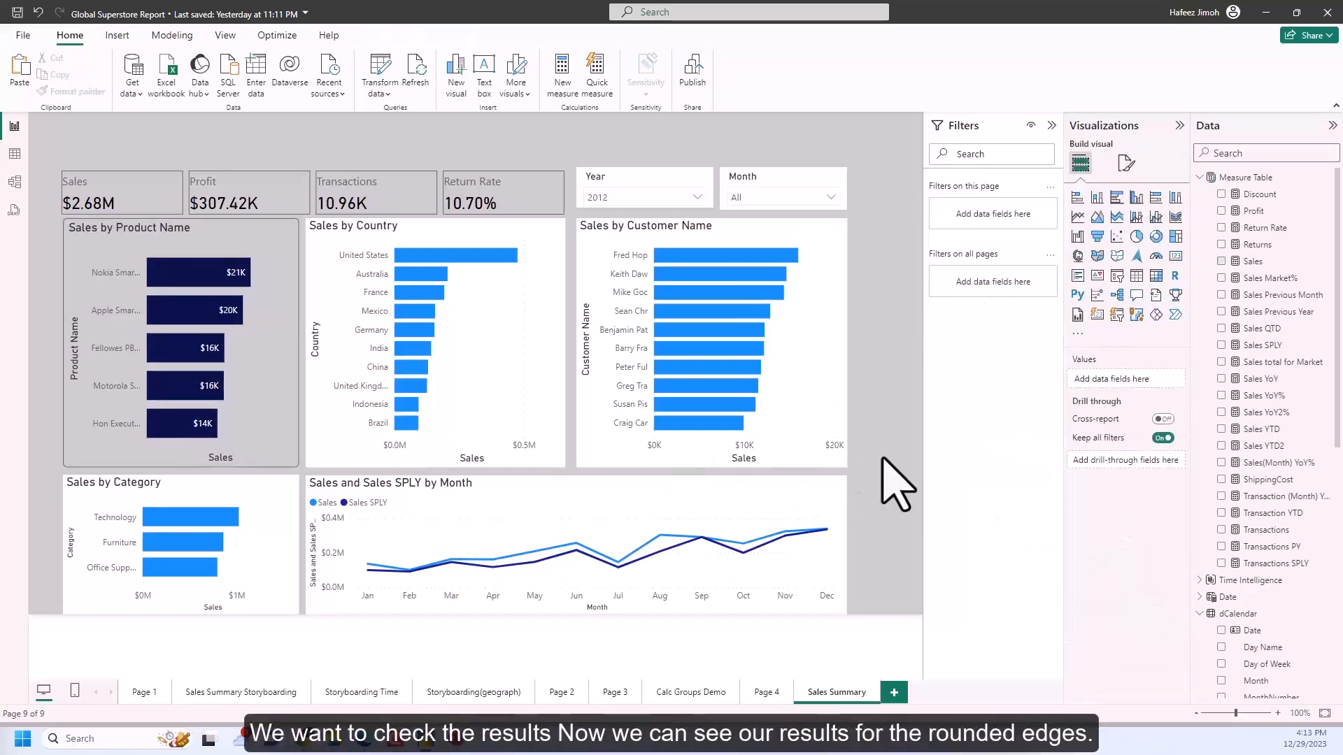
Step: Use Format Painter to copy the Sales by Product Name chart's formatting to the Sales by Country and Sales by Customer Name charts
{"action": "left_click", "coordinate": [273, 258]}
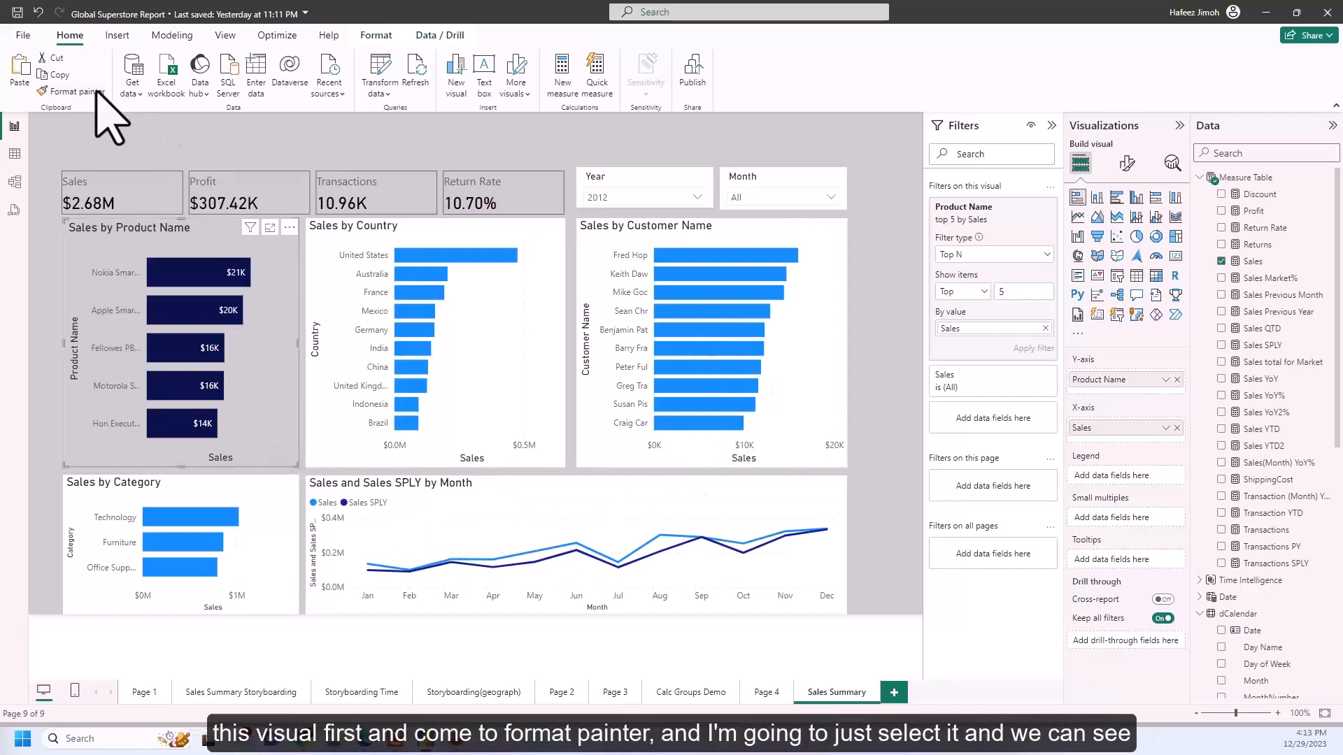
{"action": "left_click", "coordinate": [544, 266]}
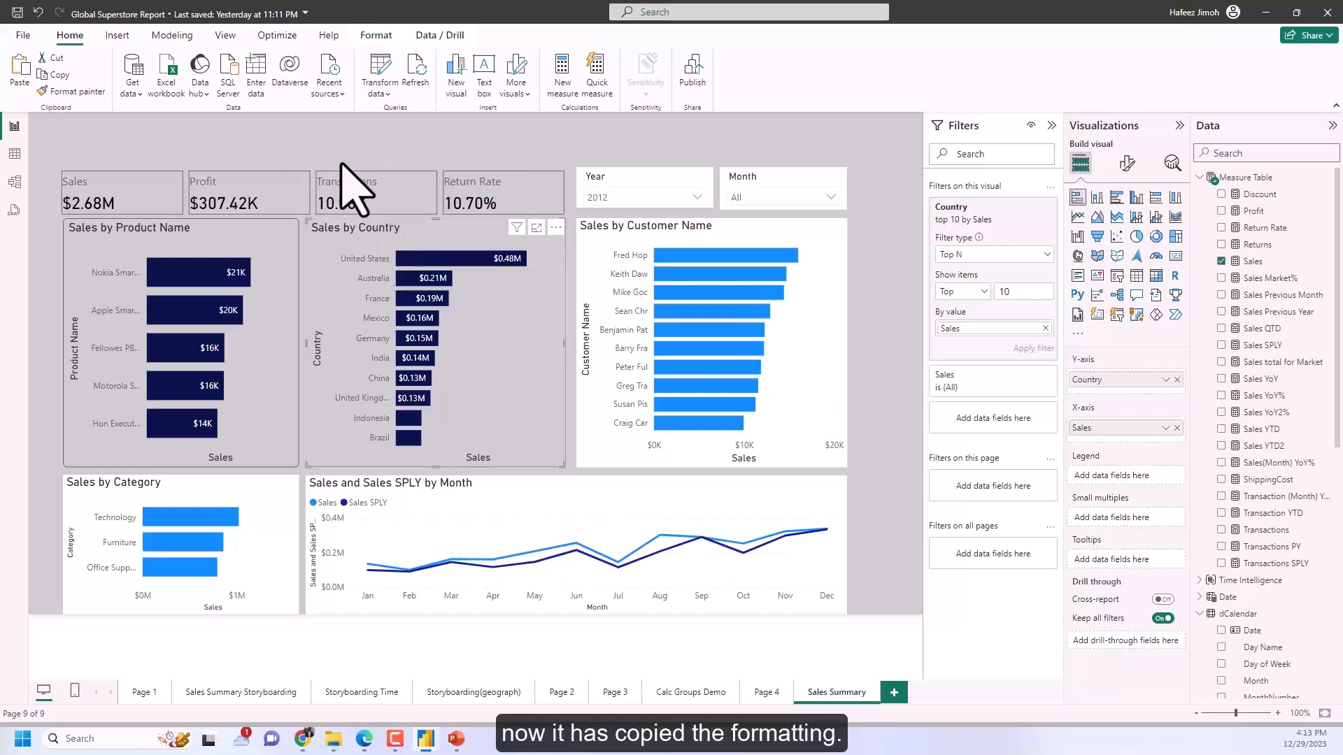
{"action": "left_click", "coordinate": [266, 292]}
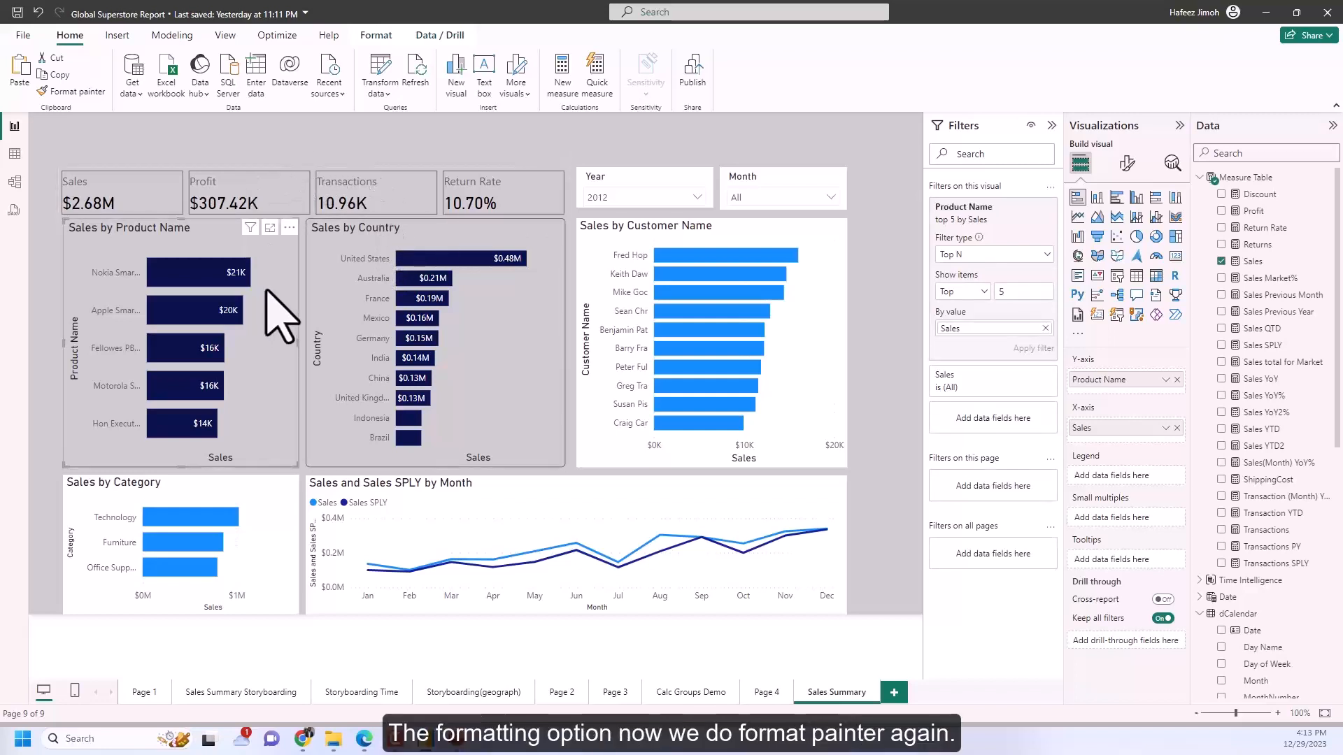
{"action": "left_click", "coordinate": [105, 95]}
{"action": "left_click", "coordinate": [801, 308]}
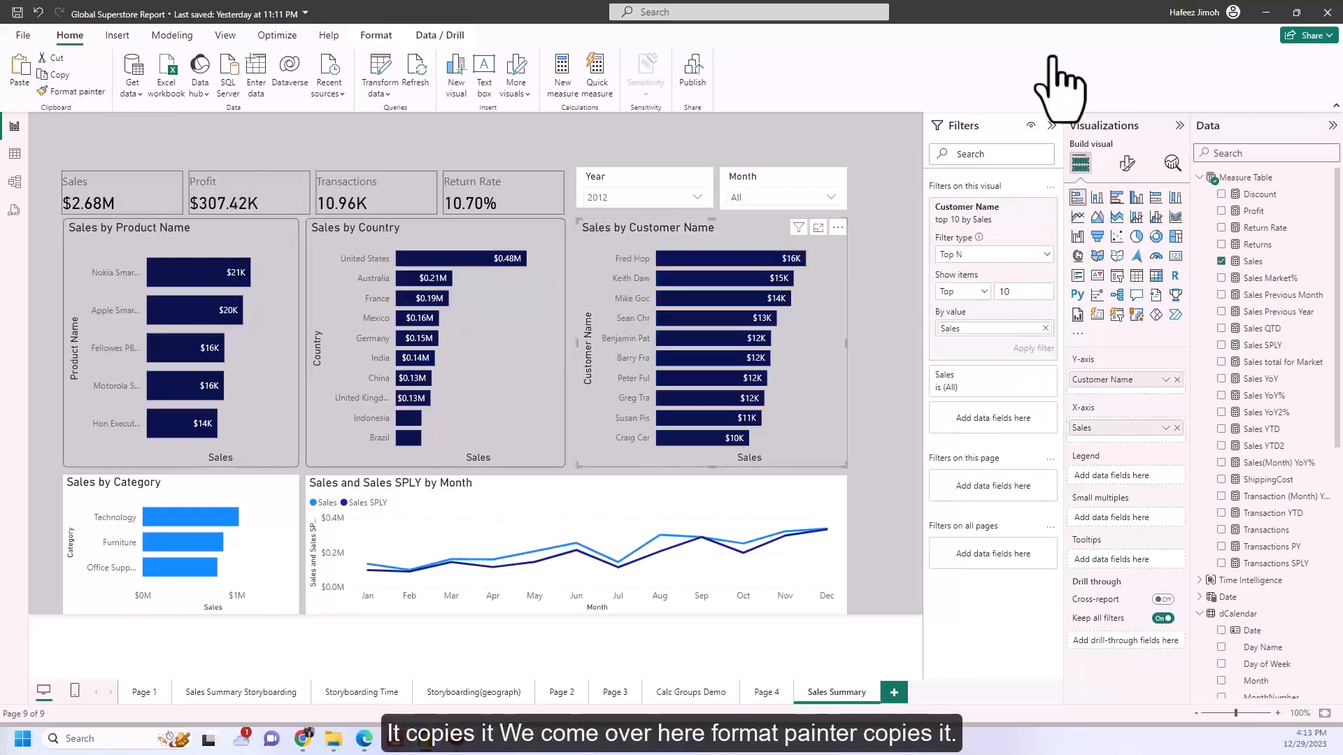
Step: Try to apply Format Painter from the Sales by Category chart to the Sales and Sales SPLY by Month line chart
{"action": "left_click", "coordinate": [292, 553]}
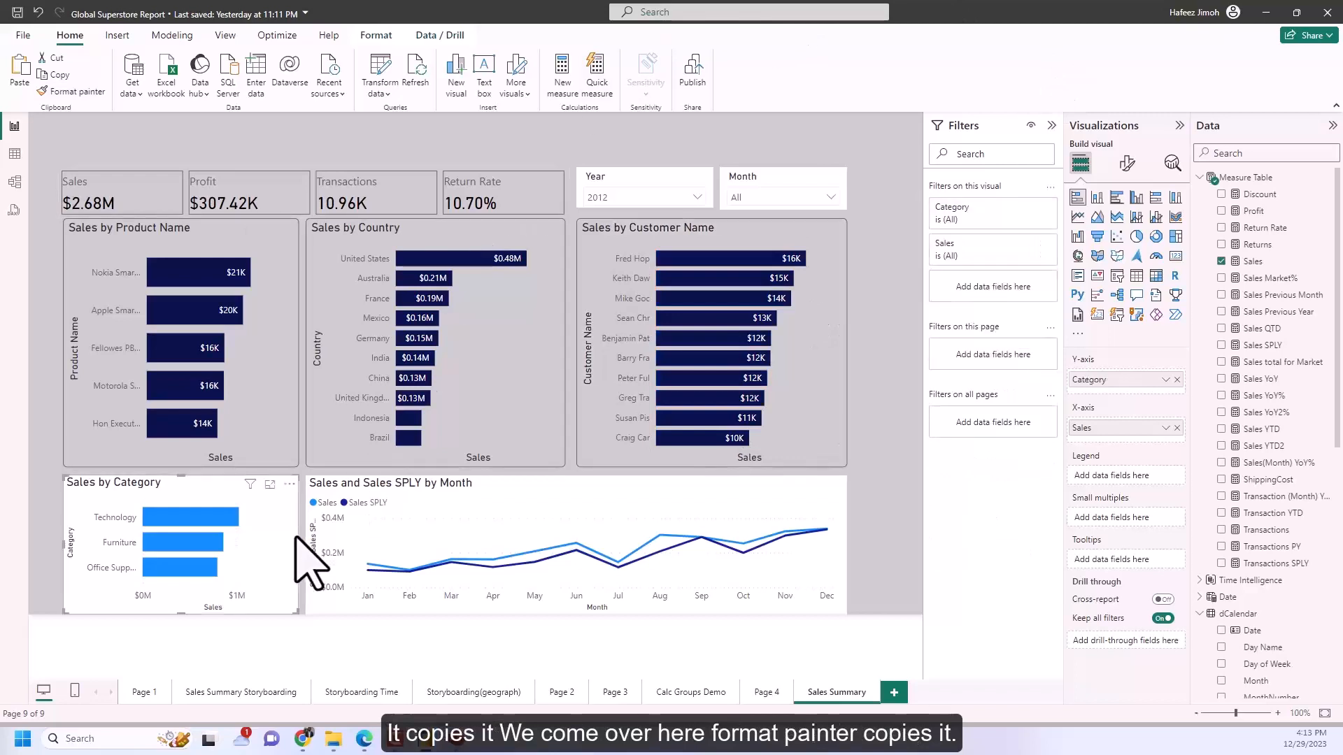
{"action": "left_click", "coordinate": [85, 91]}
{"action": "left_click", "coordinate": [569, 535]}
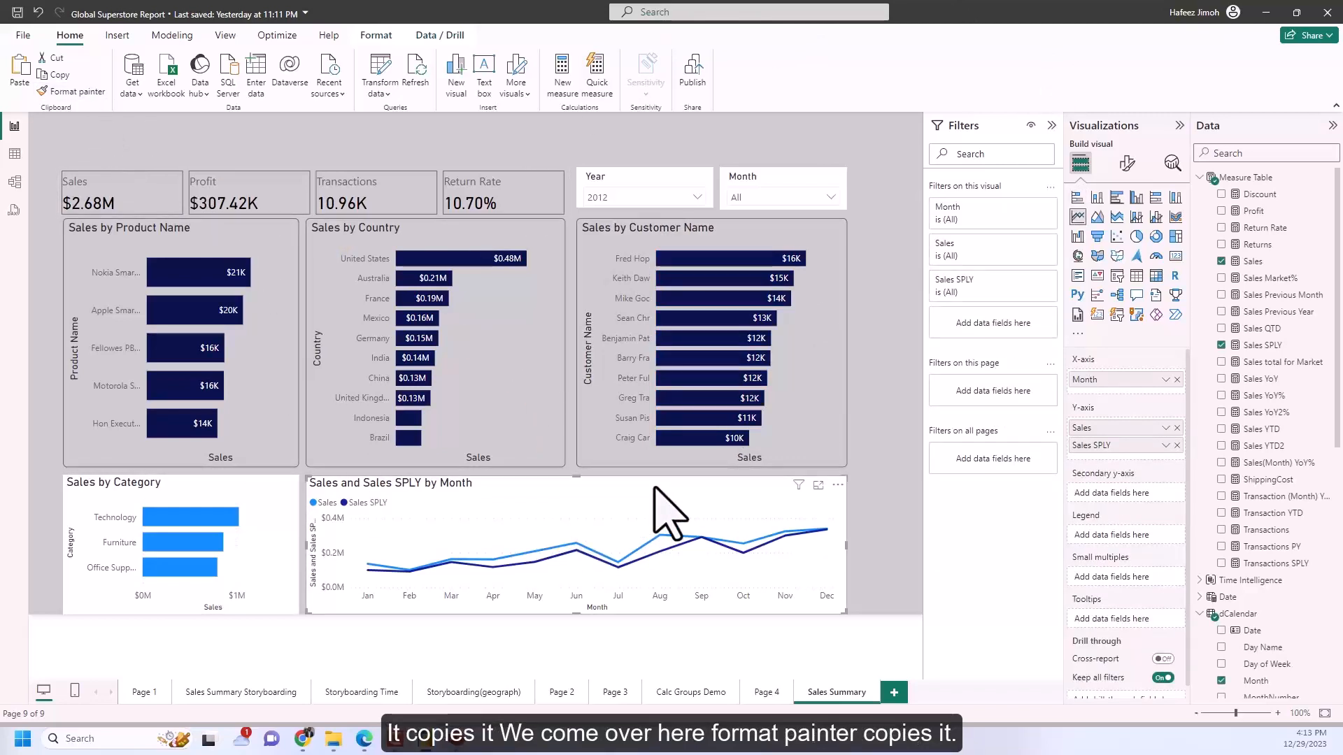
Step: Use Format Painter to copy the Sales by Product Name chart's formatting to the Sales by Category chart and the monthly line chart
{"action": "left_click", "coordinate": [276, 314]}
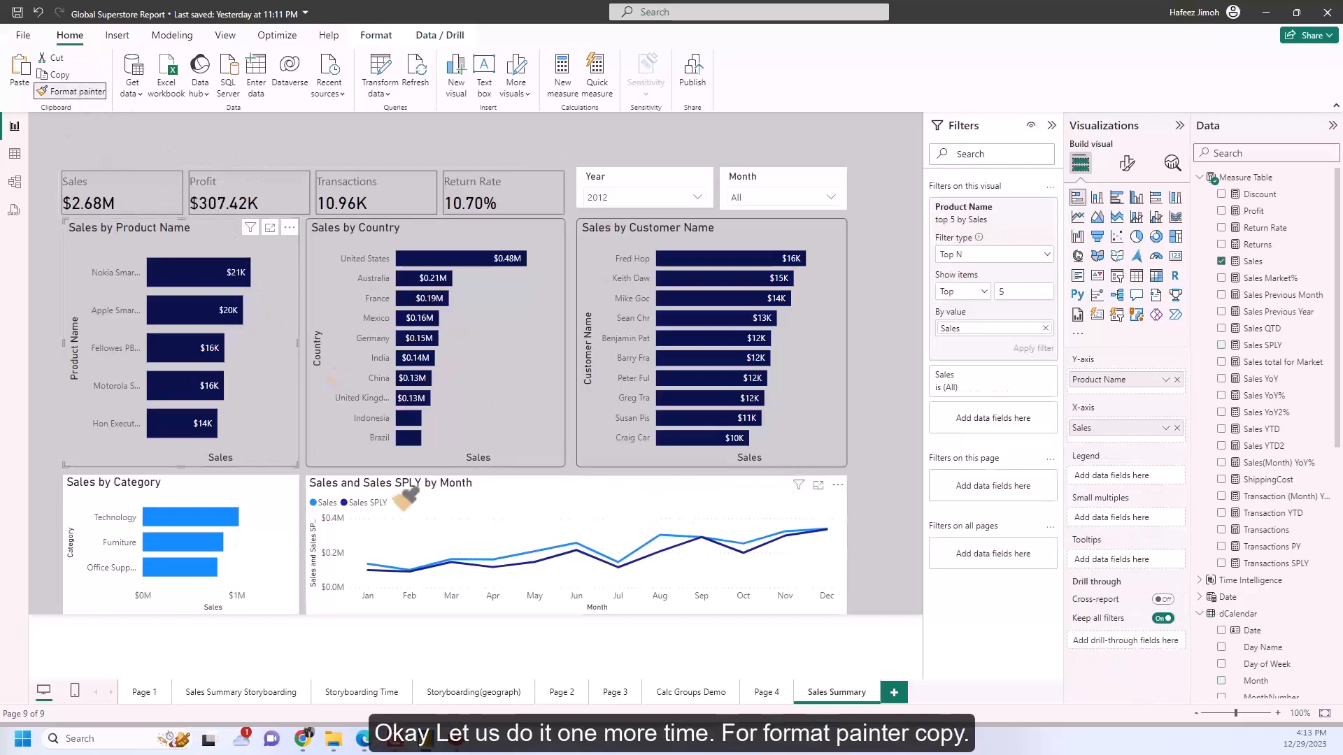
{"action": "left_click", "coordinate": [301, 529]}
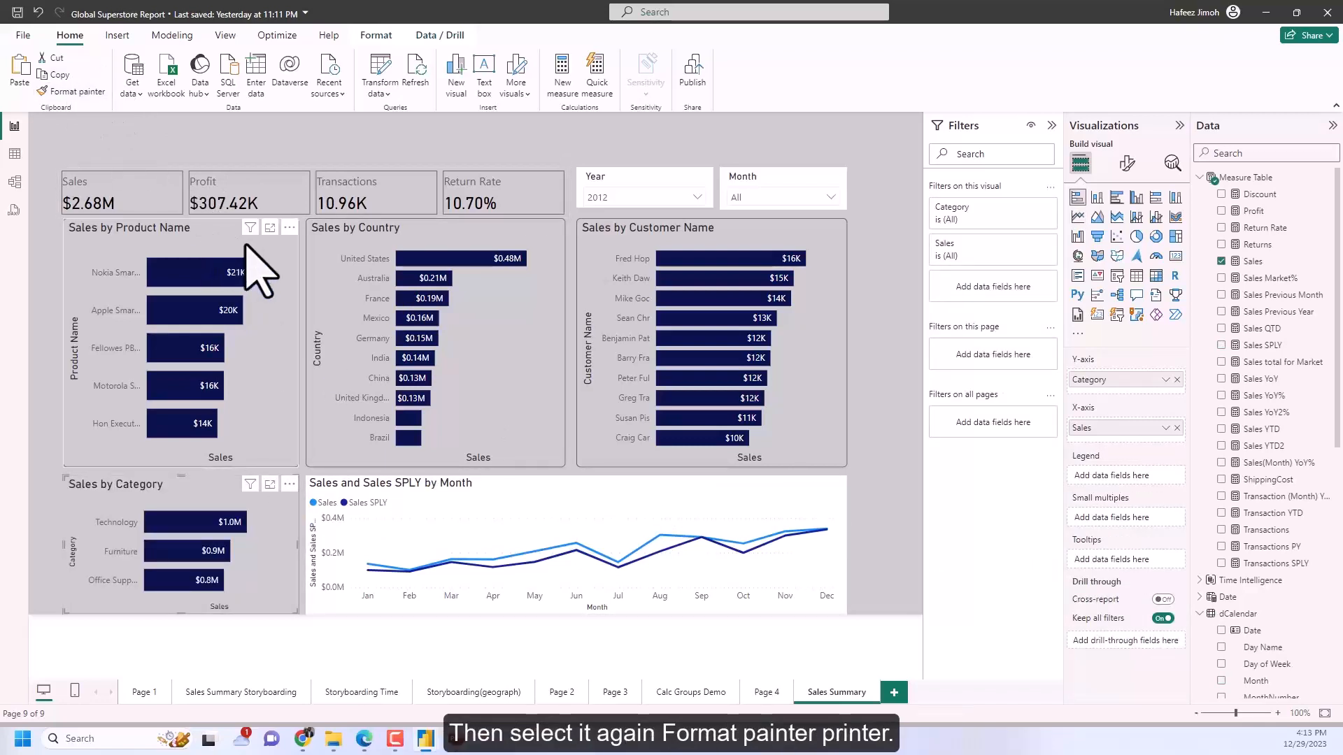
{"action": "left_click", "coordinate": [271, 253]}
{"action": "left_click", "coordinate": [84, 91]}
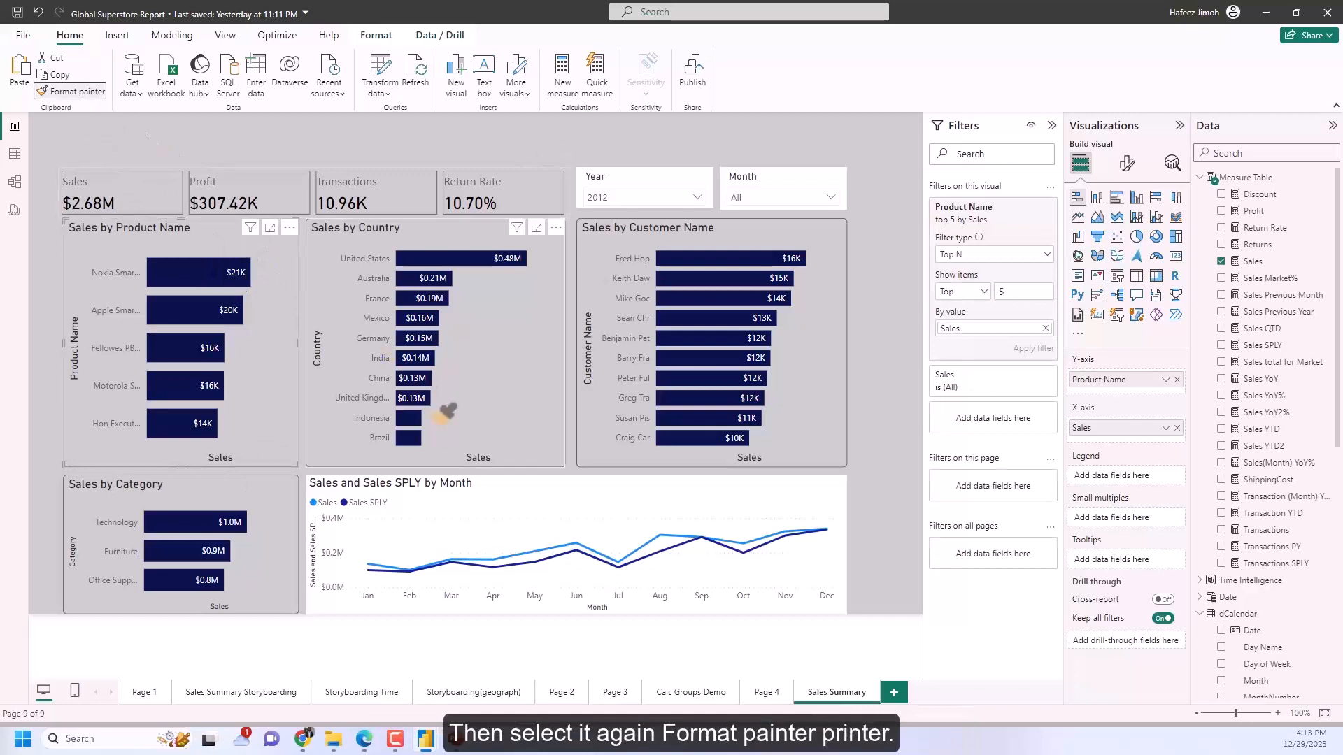
{"action": "left_click", "coordinate": [496, 503]}
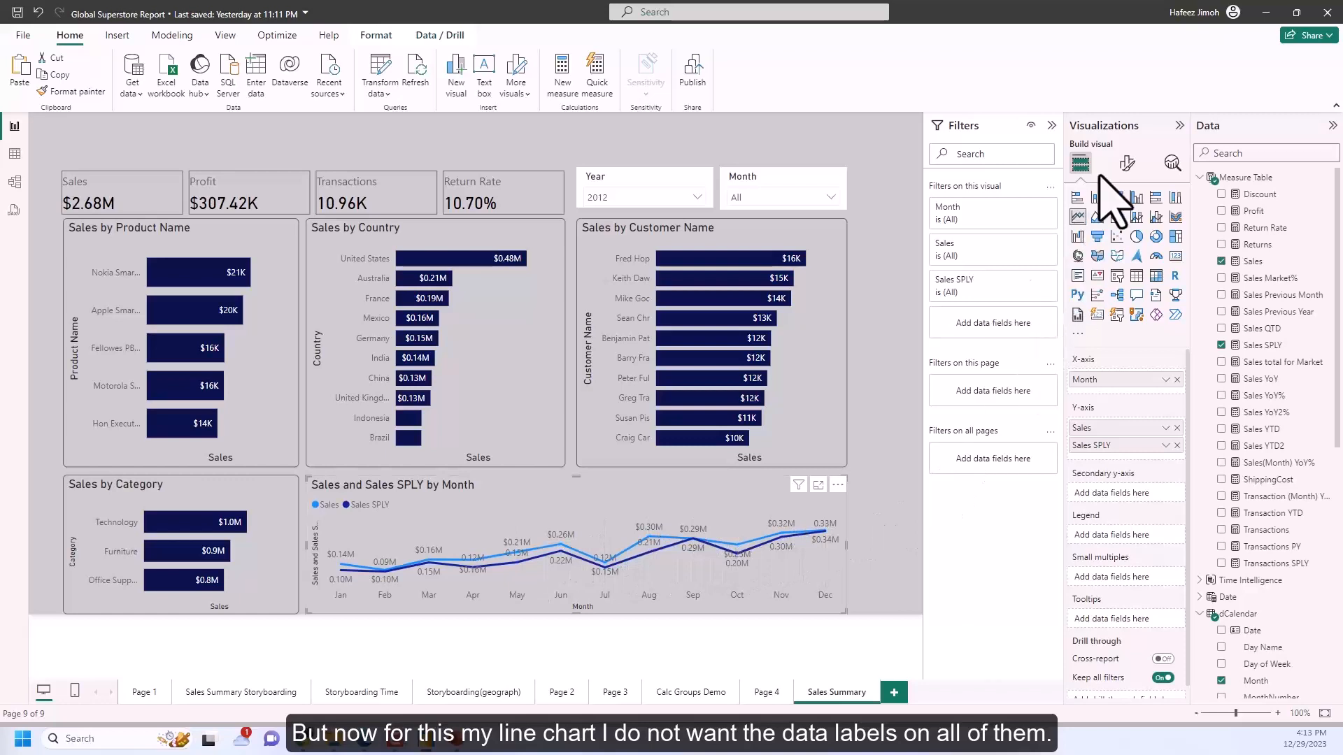
Step: Turn off the data labels on the Sales and Sales SPLY by Month line chart
{"action": "left_click", "coordinate": [1126, 163]}
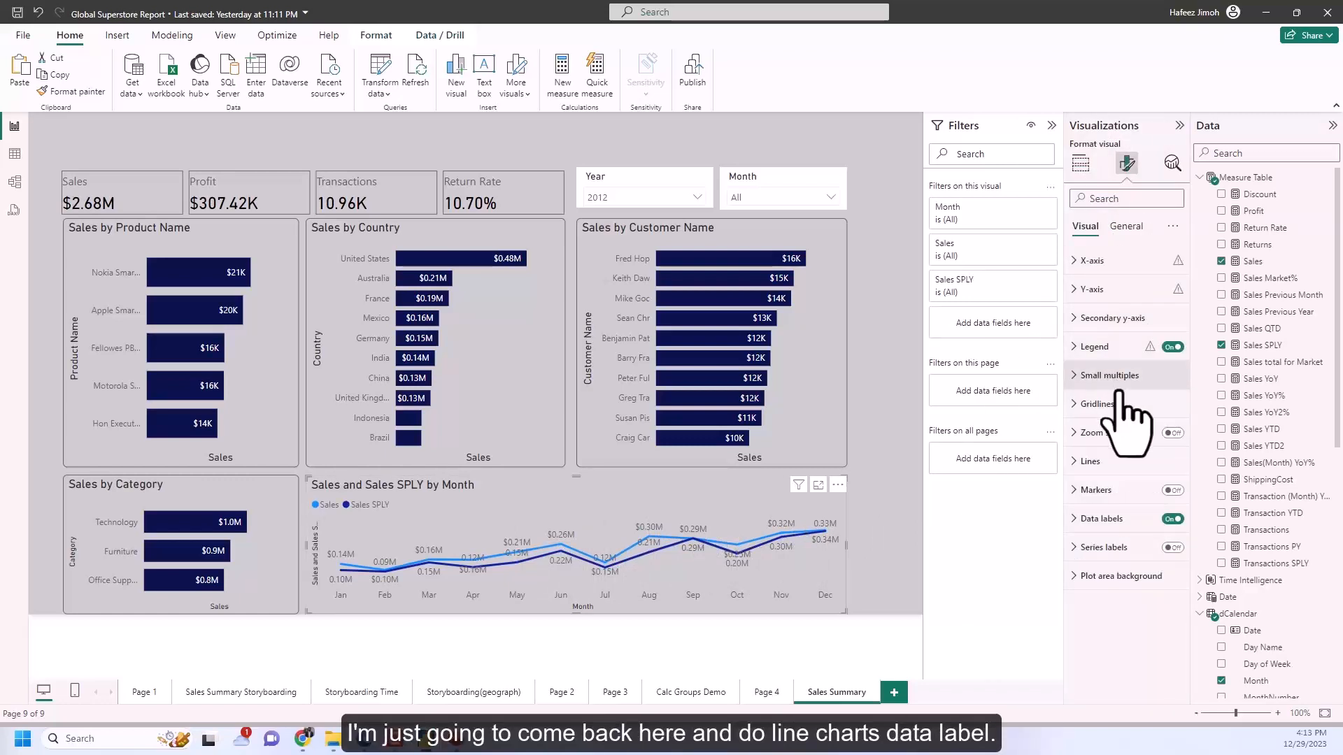
{"action": "left_click", "coordinate": [1173, 519]}
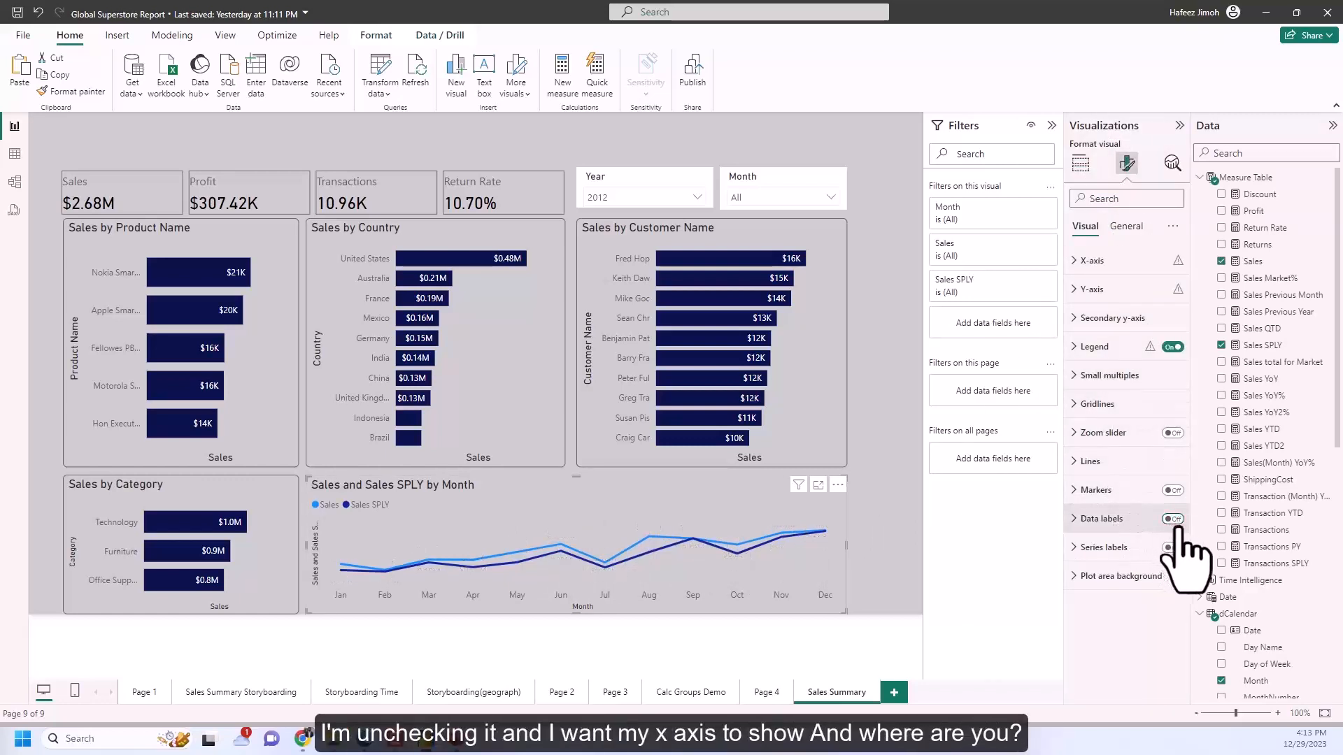
{"action": "left_click", "coordinate": [1101, 263]}
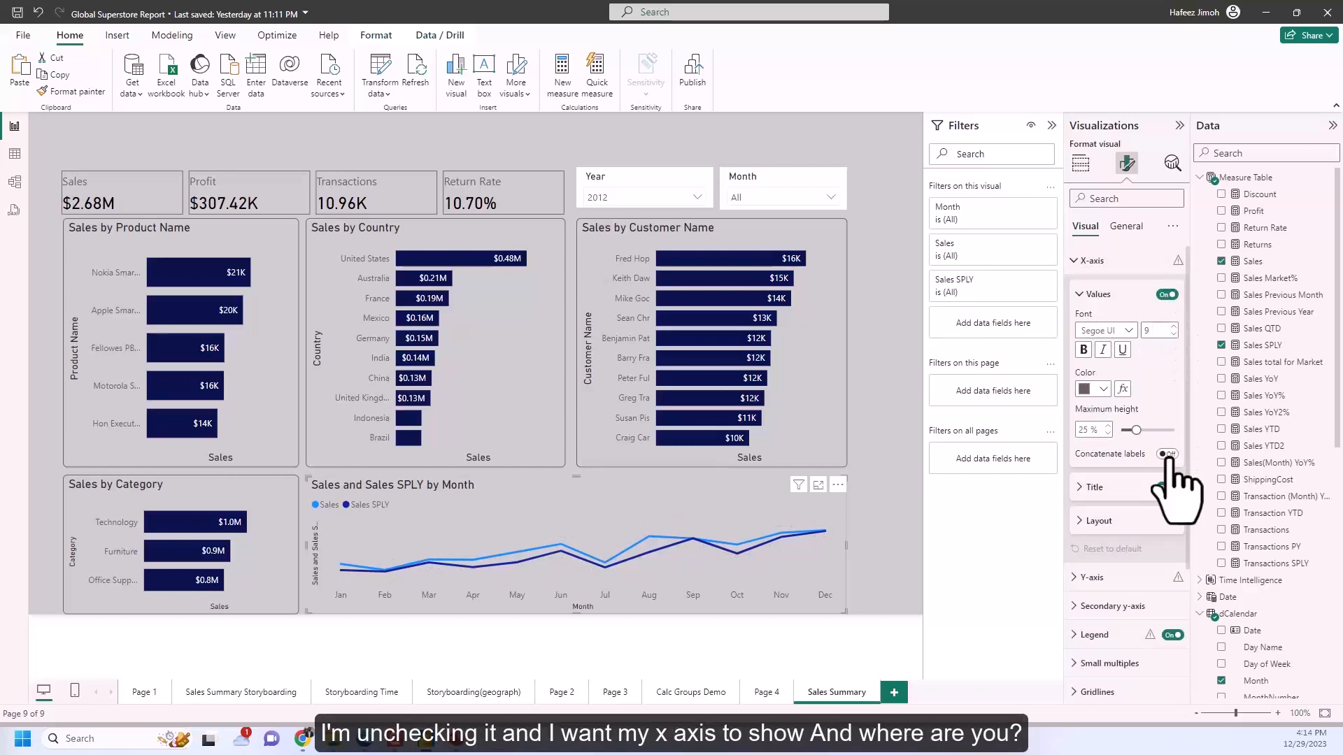
{"action": "left_click", "coordinate": [1149, 414]}
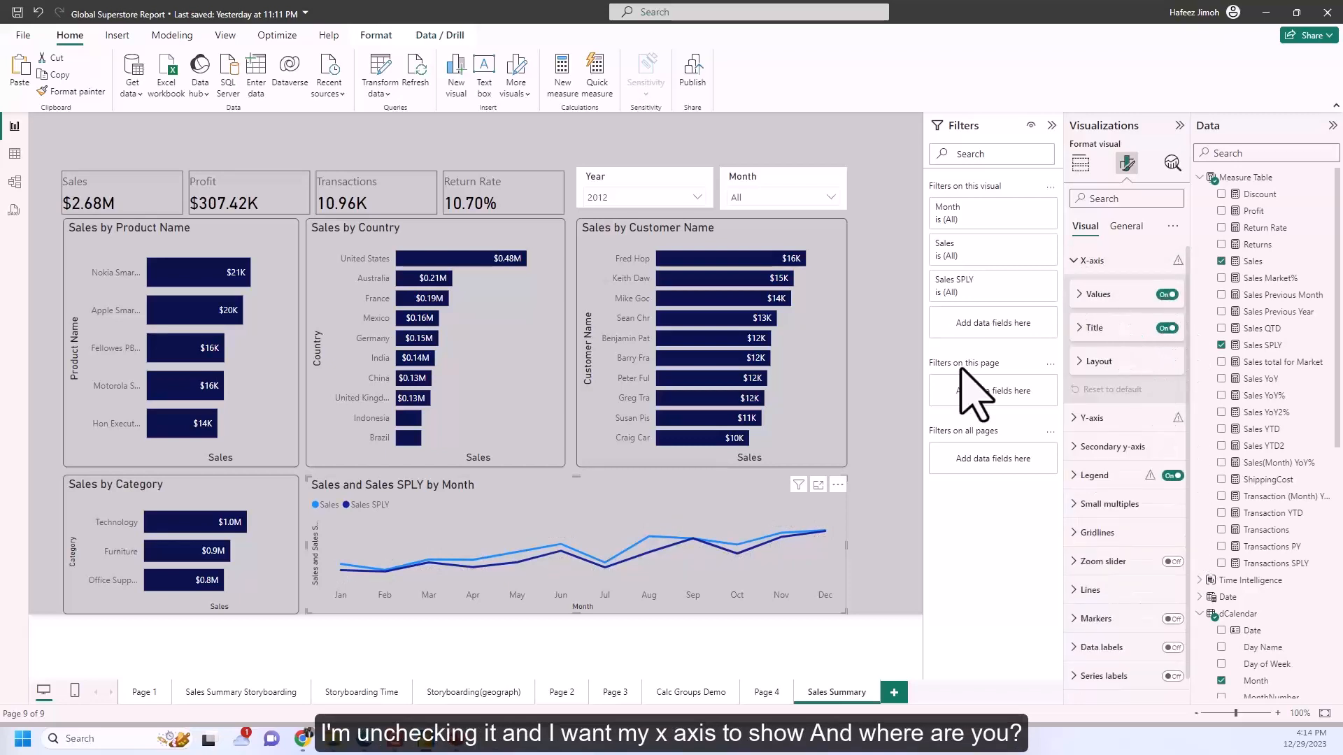
{"action": "left_click", "coordinate": [1086, 262]}
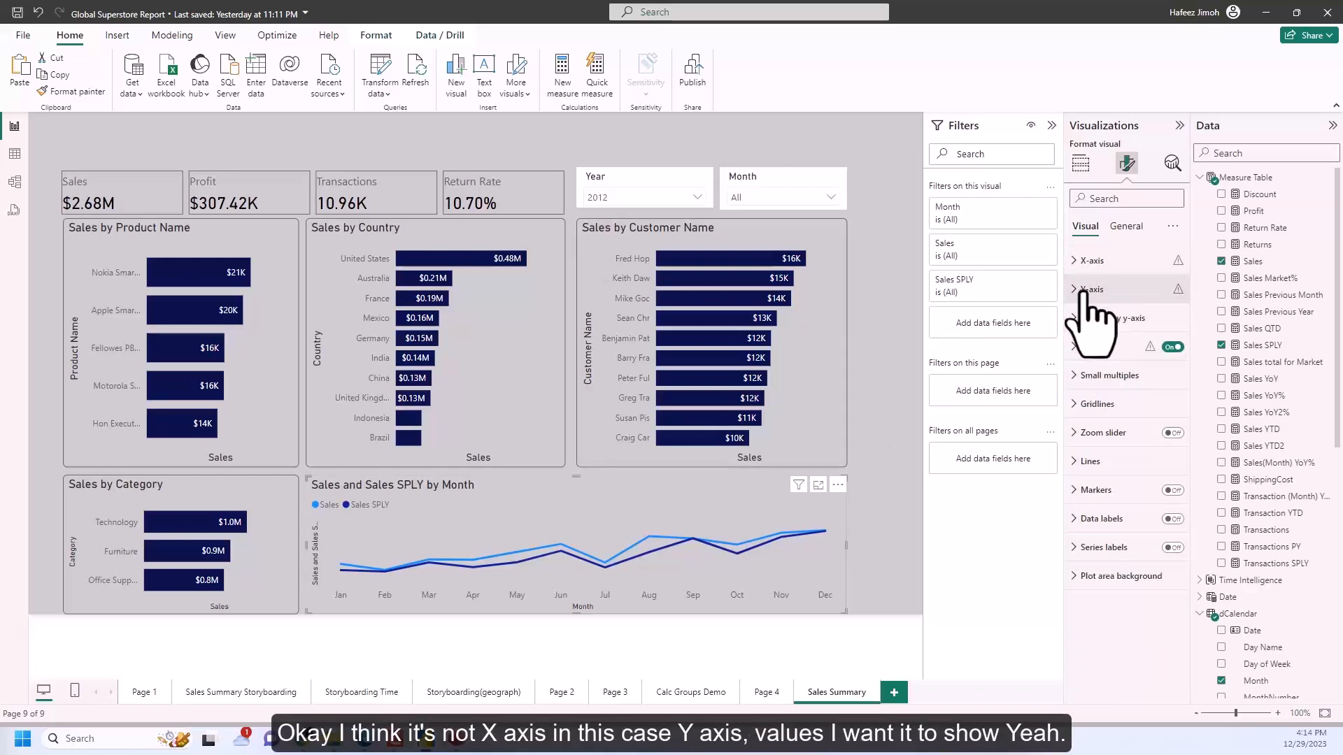
Step: Turn on the Y-axis values for the Sales and Sales SPLY by Month line chart
{"action": "left_click", "coordinate": [1088, 289]}
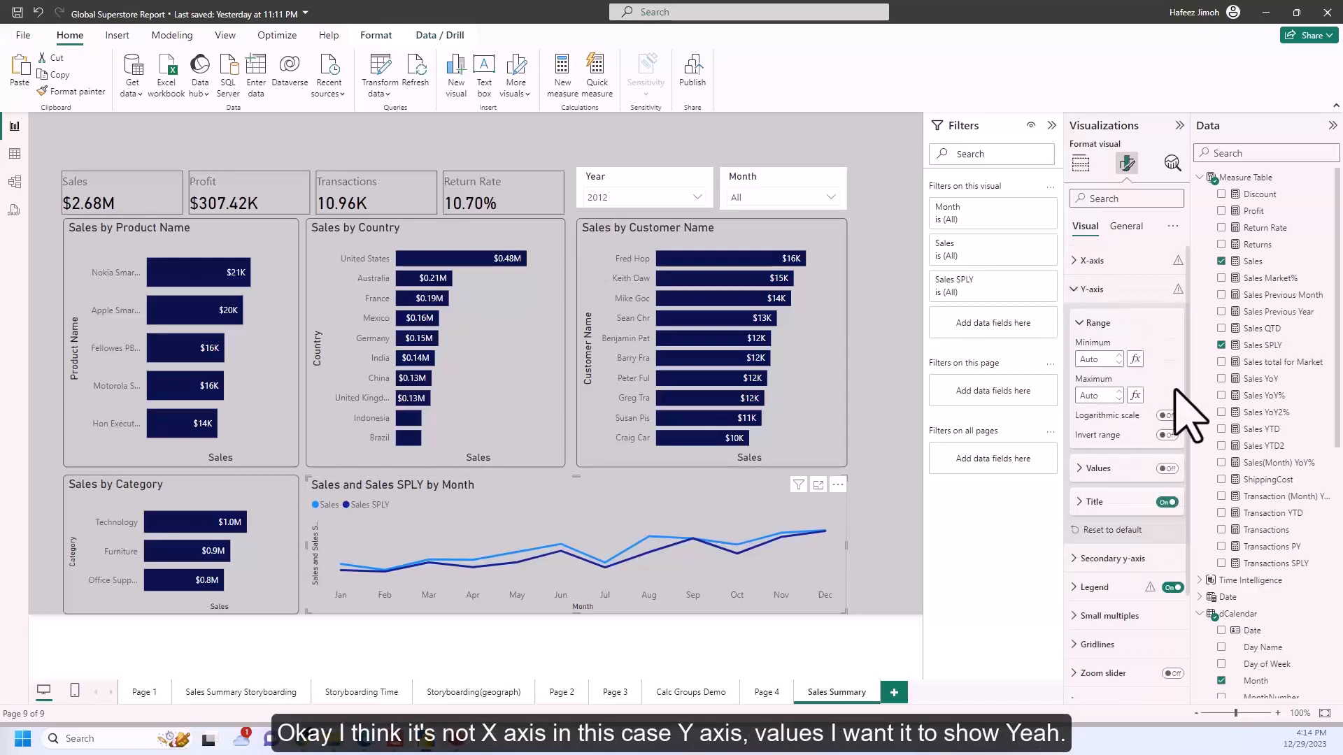
{"action": "left_click", "coordinate": [1166, 468]}
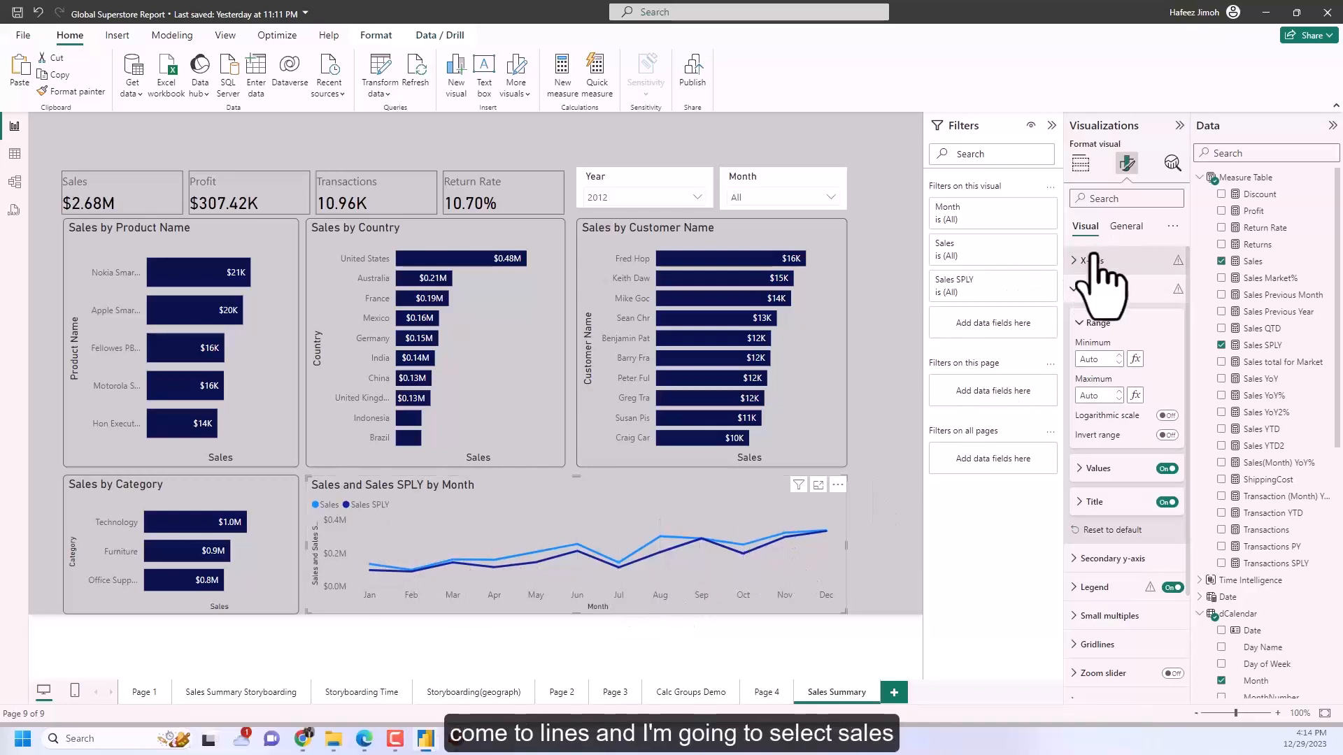
{"action": "left_click", "coordinate": [1092, 289]}
Step: Set the Sales SPLY line's stroke width to 2 px and its line style to Dotted
{"action": "left_click", "coordinate": [1092, 461]}
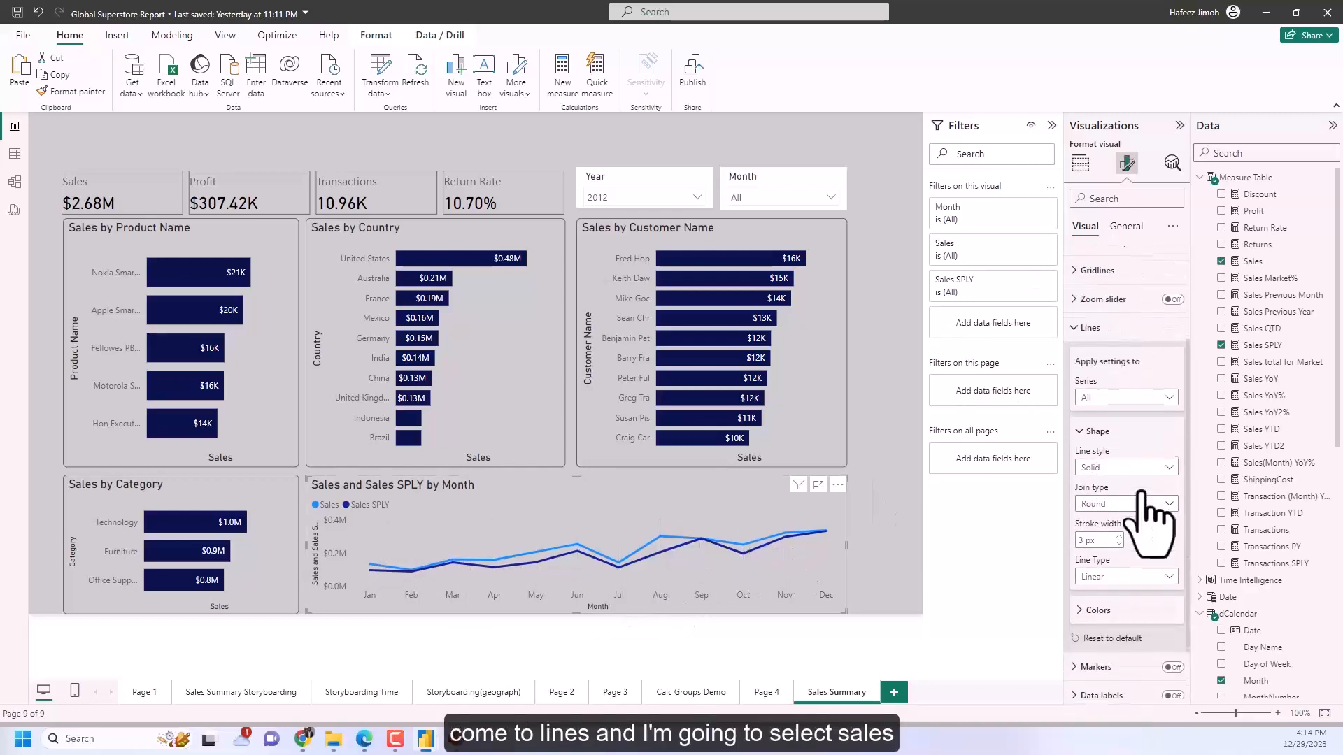
{"action": "left_click", "coordinate": [1147, 396]}
{"action": "left_click", "coordinate": [1147, 445]}
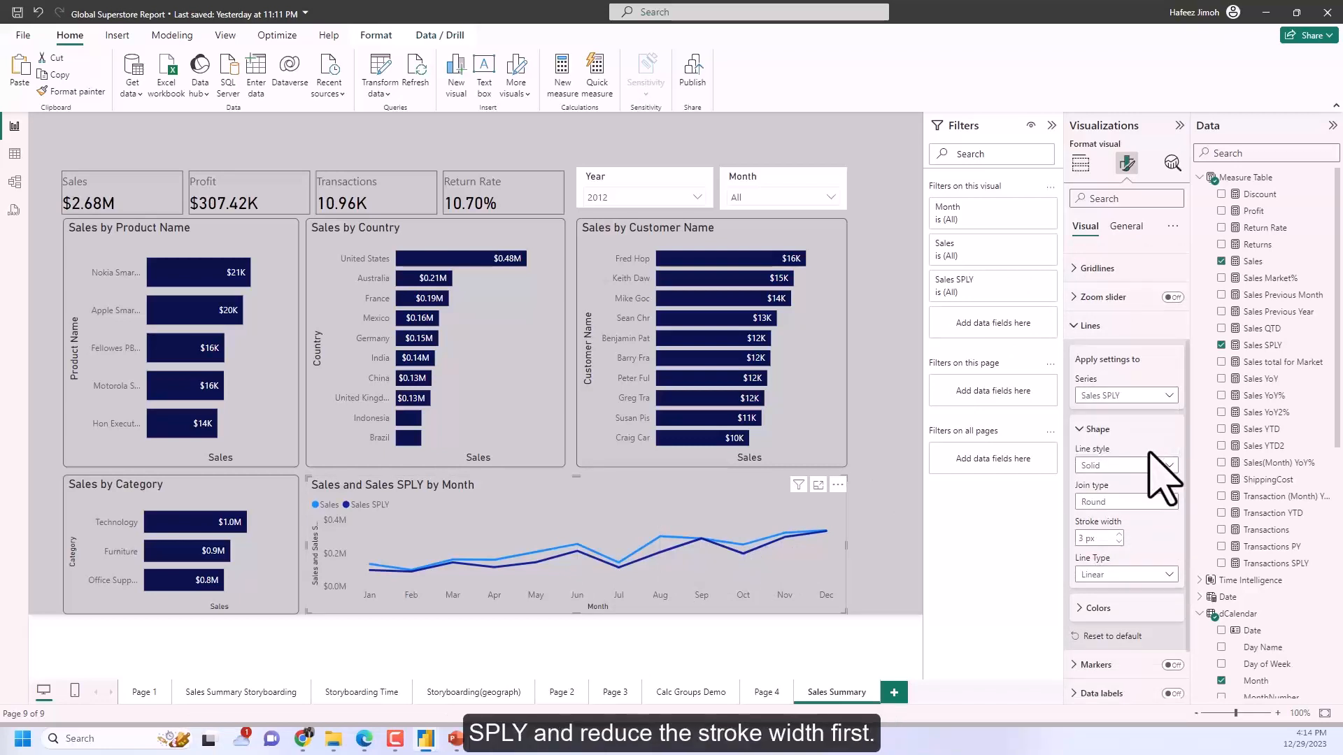
{"action": "left_click", "coordinate": [1118, 543]}
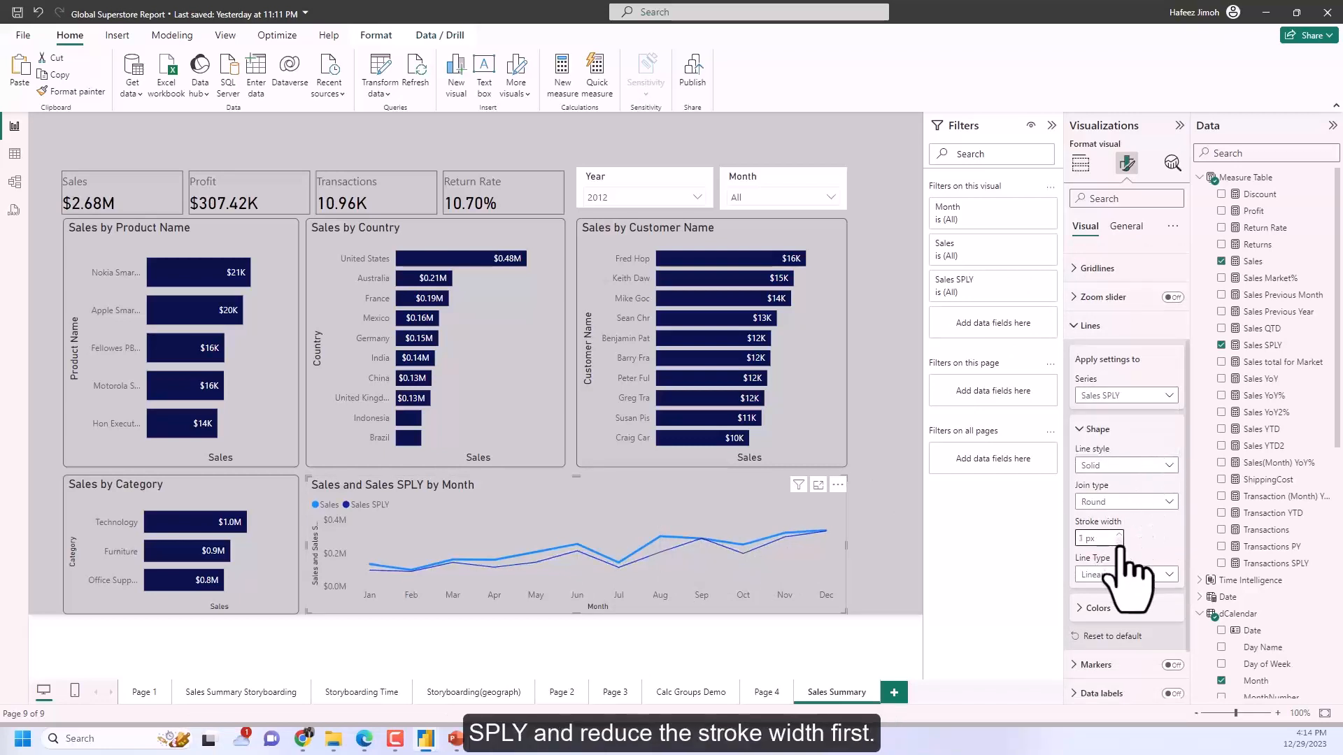
{"action": "left_click", "coordinate": [1119, 535]}
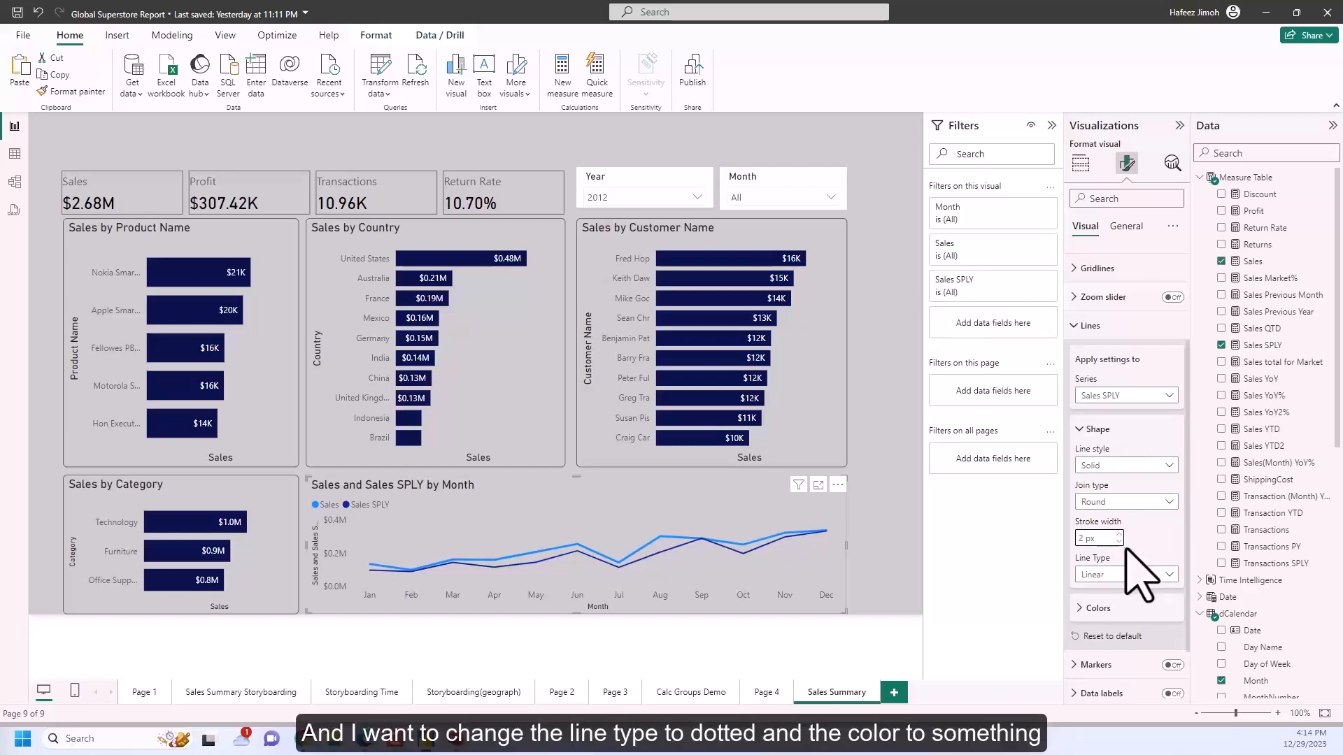
{"action": "left_click", "coordinate": [1145, 504]}
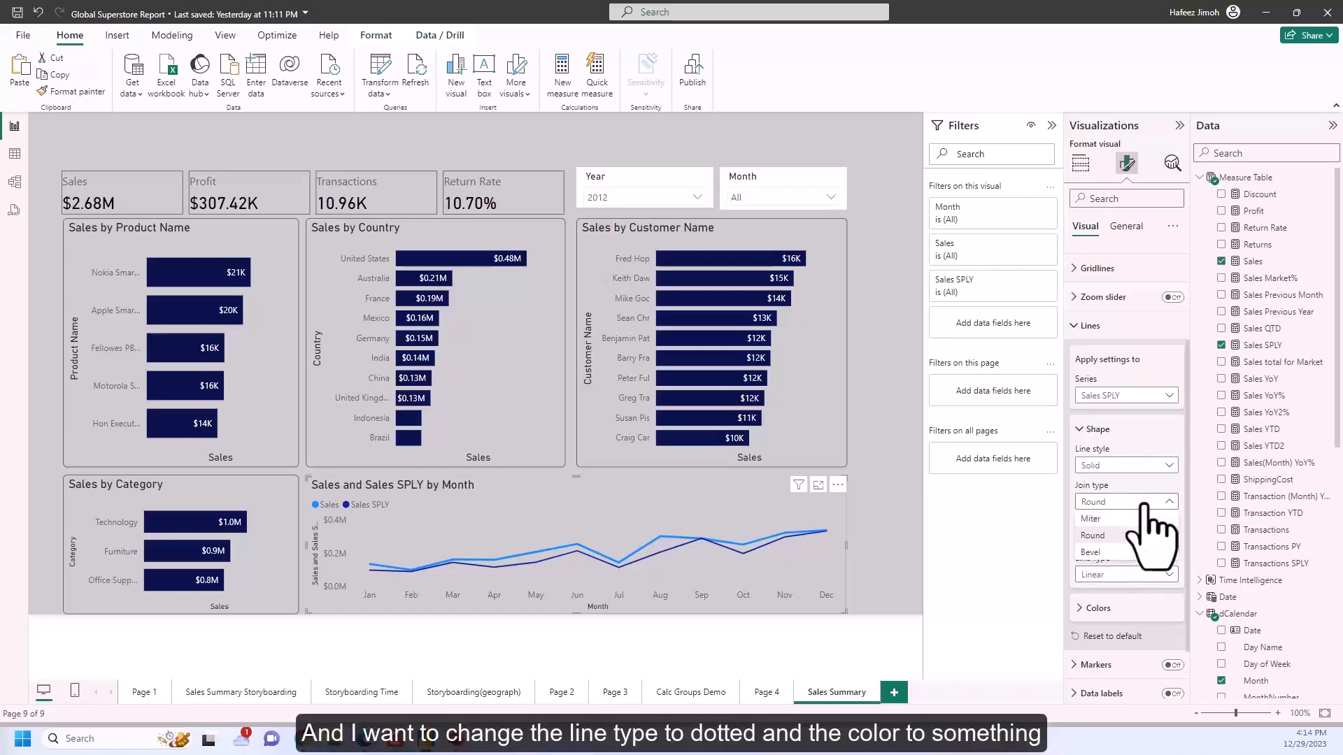
{"action": "left_click", "coordinate": [1150, 498]}
{"action": "left_click", "coordinate": [1126, 466]}
{"action": "left_click", "coordinate": [1147, 545]}
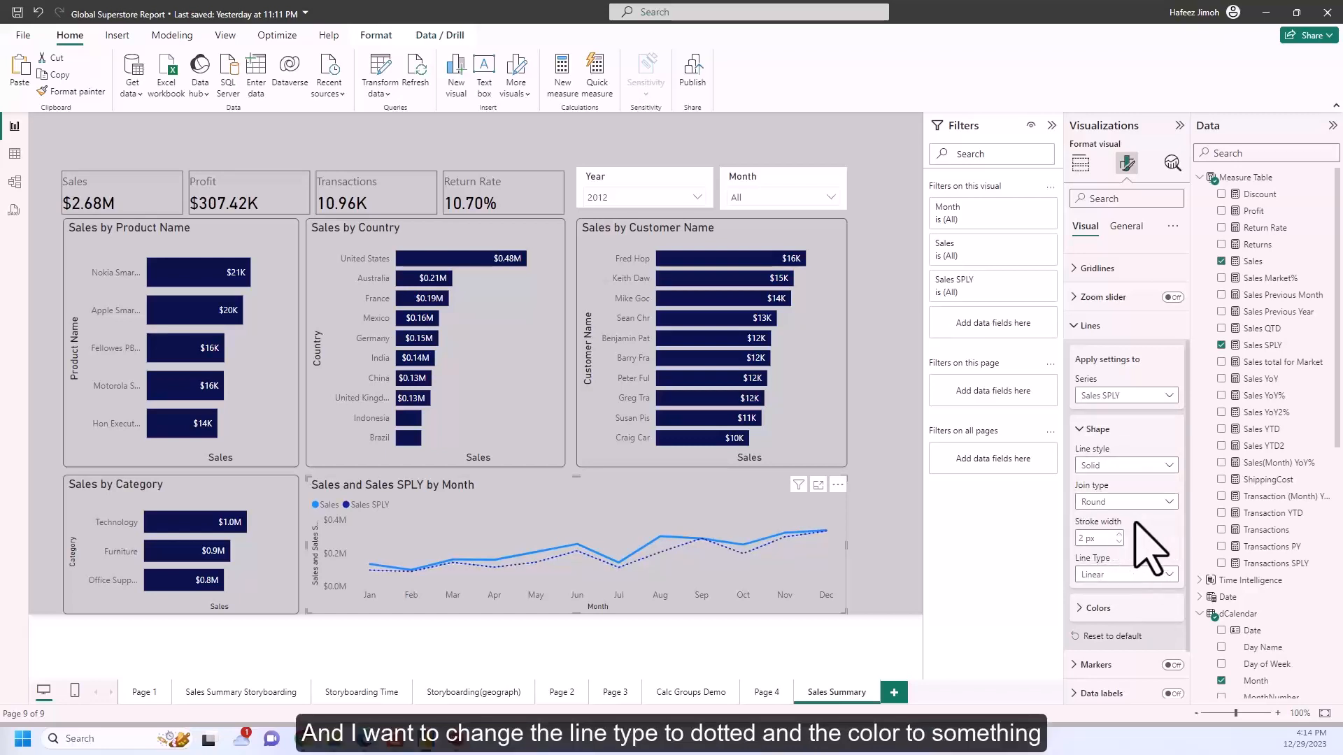
Step: Color the Sales SPLY line a near-black gray and set its stroke width to 3 px
{"action": "scroll", "coordinate": [1130, 539], "scroll_direction": "down", "scroll_amount": 2}
{"action": "left_click", "coordinate": [1123, 543]}
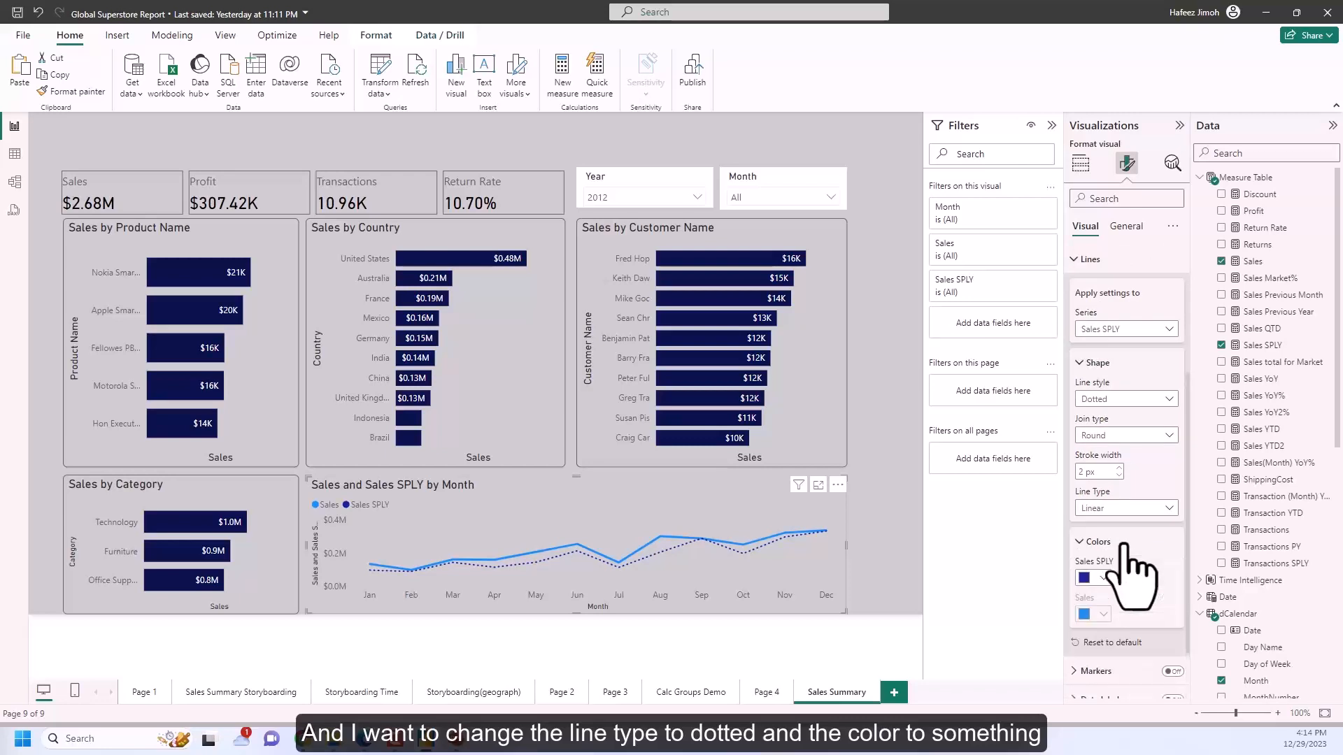
{"action": "left_click", "coordinate": [1103, 578]}
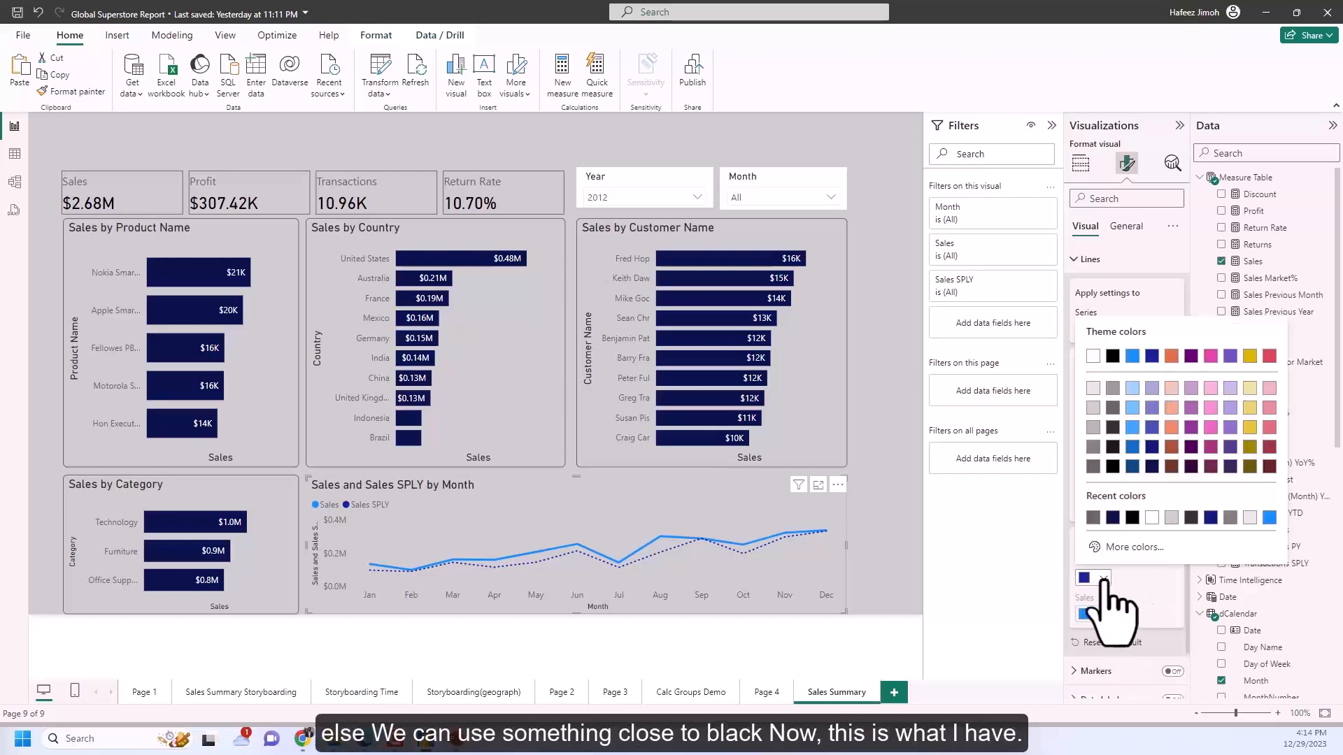
{"action": "left_click", "coordinate": [1117, 445]}
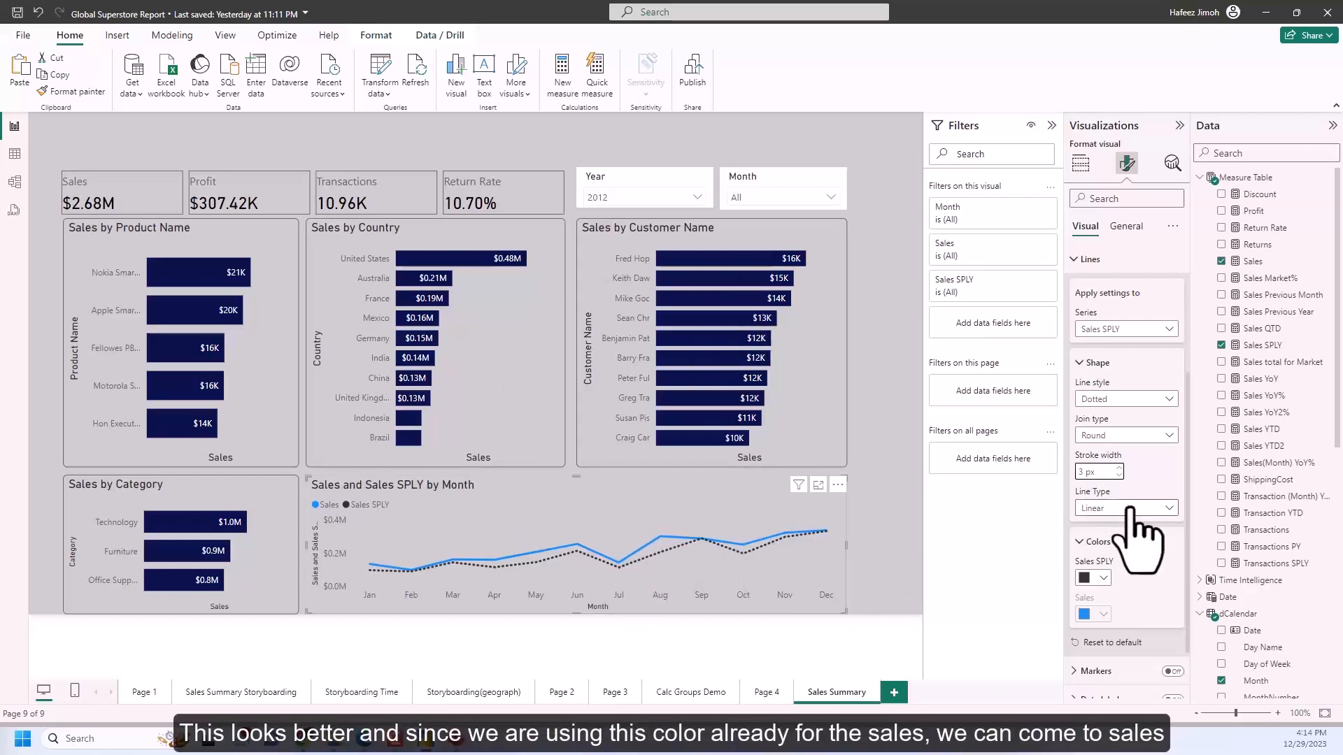
Step: Try dark navy on the Sales SPLY line, and return its color to Black, 20% lighter
{"action": "left_click", "coordinate": [1110, 585]}
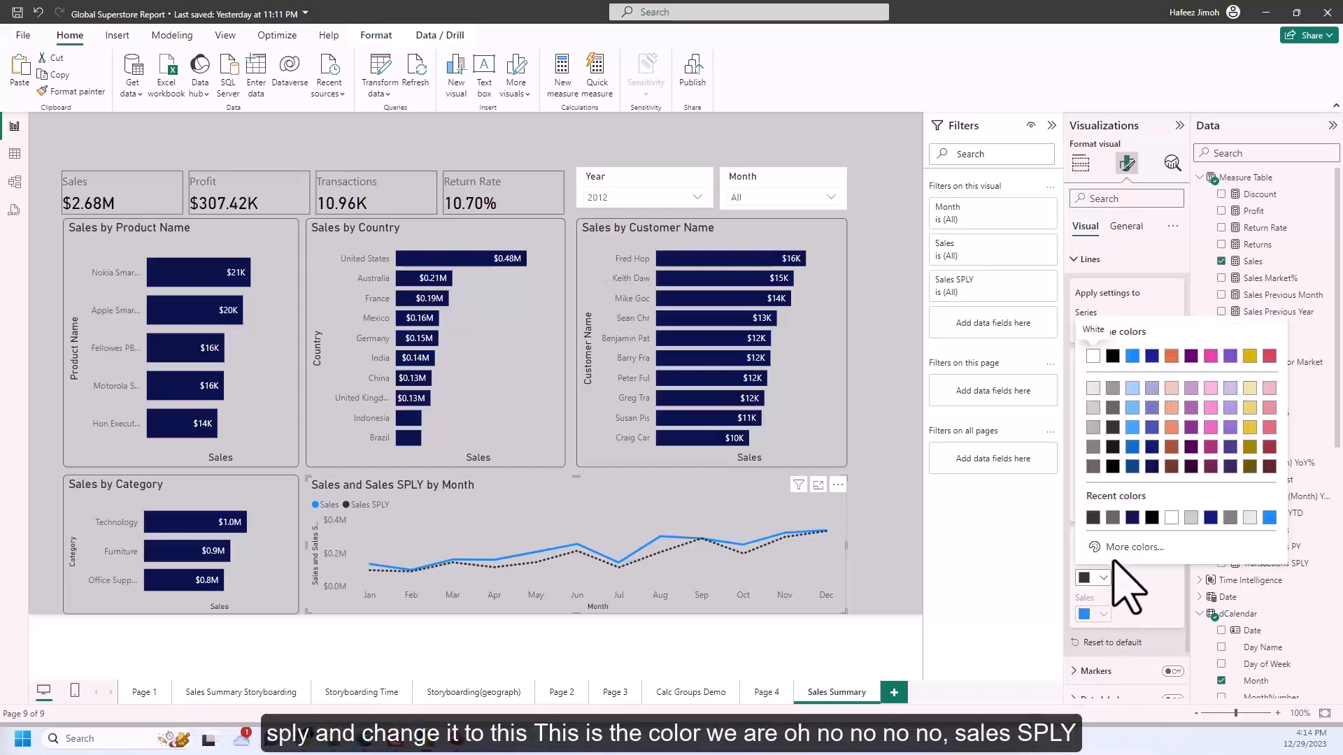
{"action": "left_click", "coordinate": [1152, 467]}
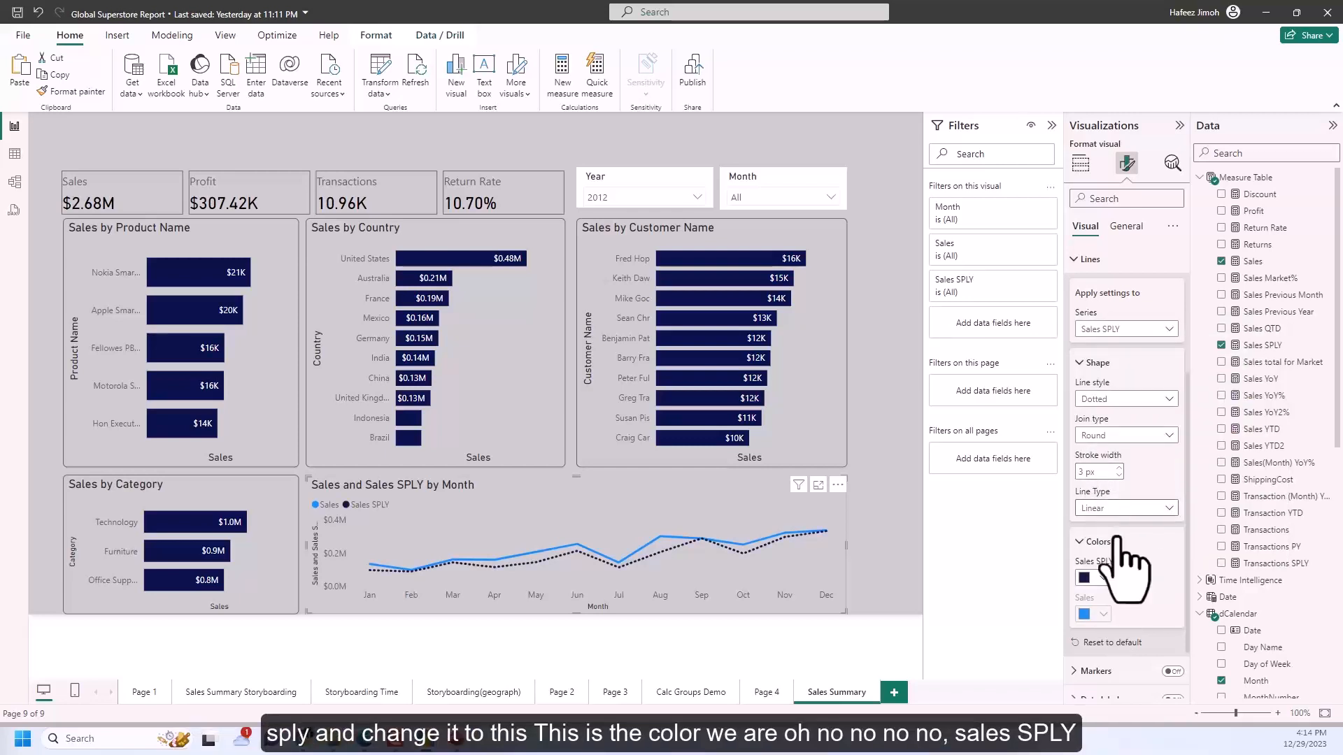
{"action": "left_click", "coordinate": [1101, 579]}
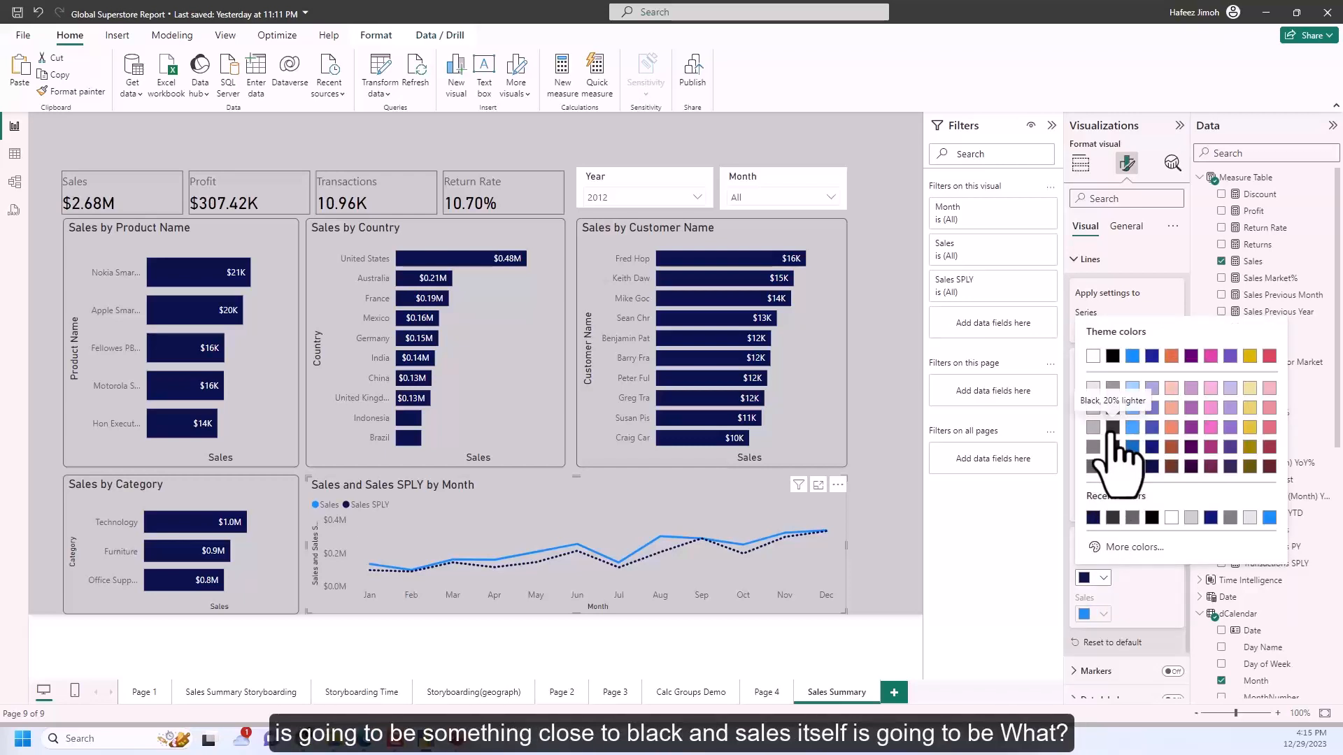
{"action": "left_click", "coordinate": [1113, 447]}
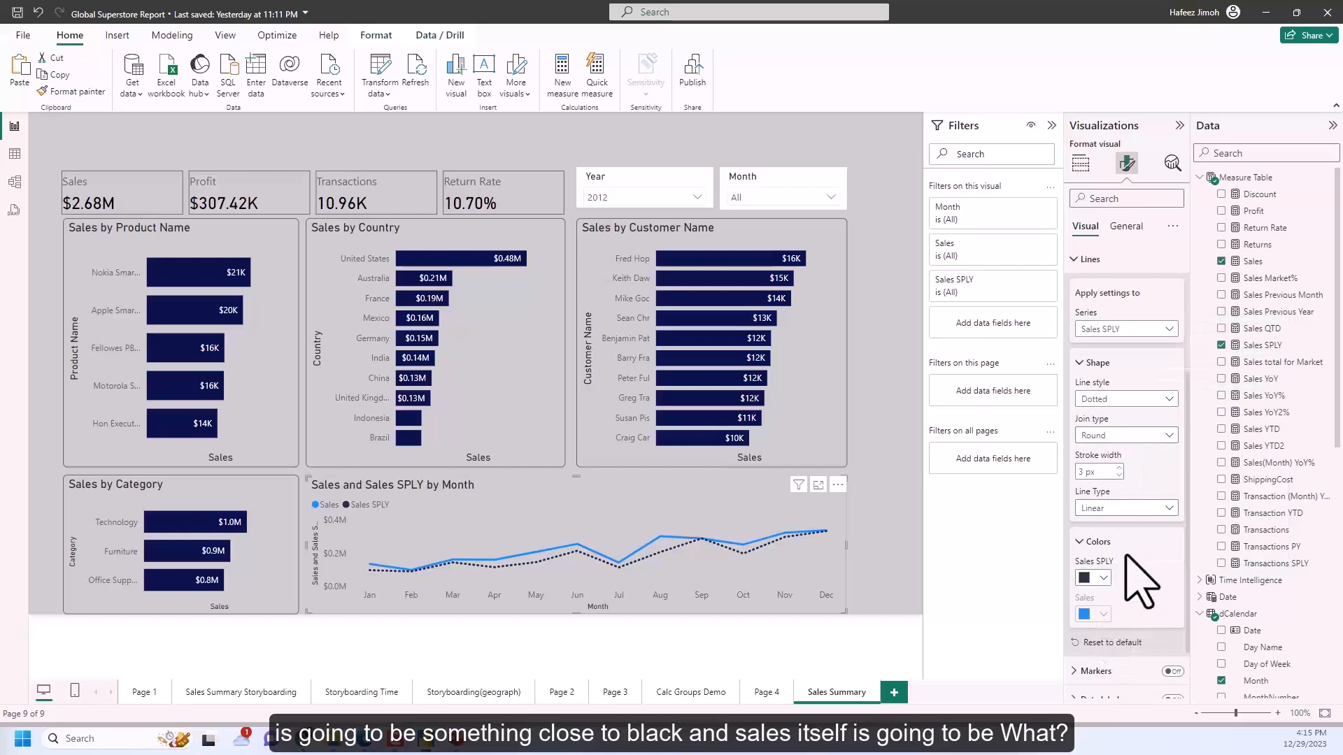
Step: Change the Sales series line color to the dark navy used for the bars in the other charts
{"action": "scroll", "coordinate": [1140, 581], "scroll_direction": "up", "scroll_amount": 1}
{"action": "left_click", "coordinate": [1147, 398]}
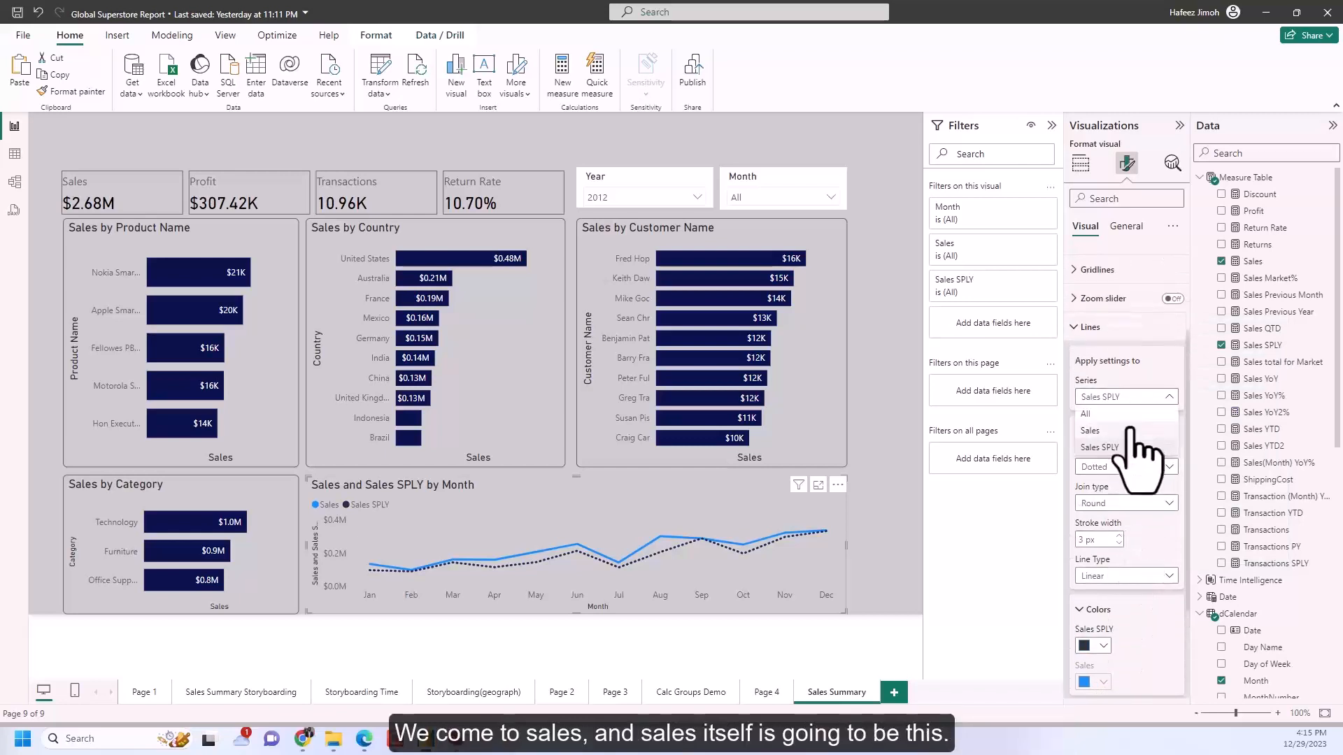
{"action": "left_click", "coordinate": [1130, 430]}
{"action": "scroll", "coordinate": [1119, 664], "scroll_direction": "down", "scroll_amount": 2}
{"action": "left_click", "coordinate": [1104, 547]}
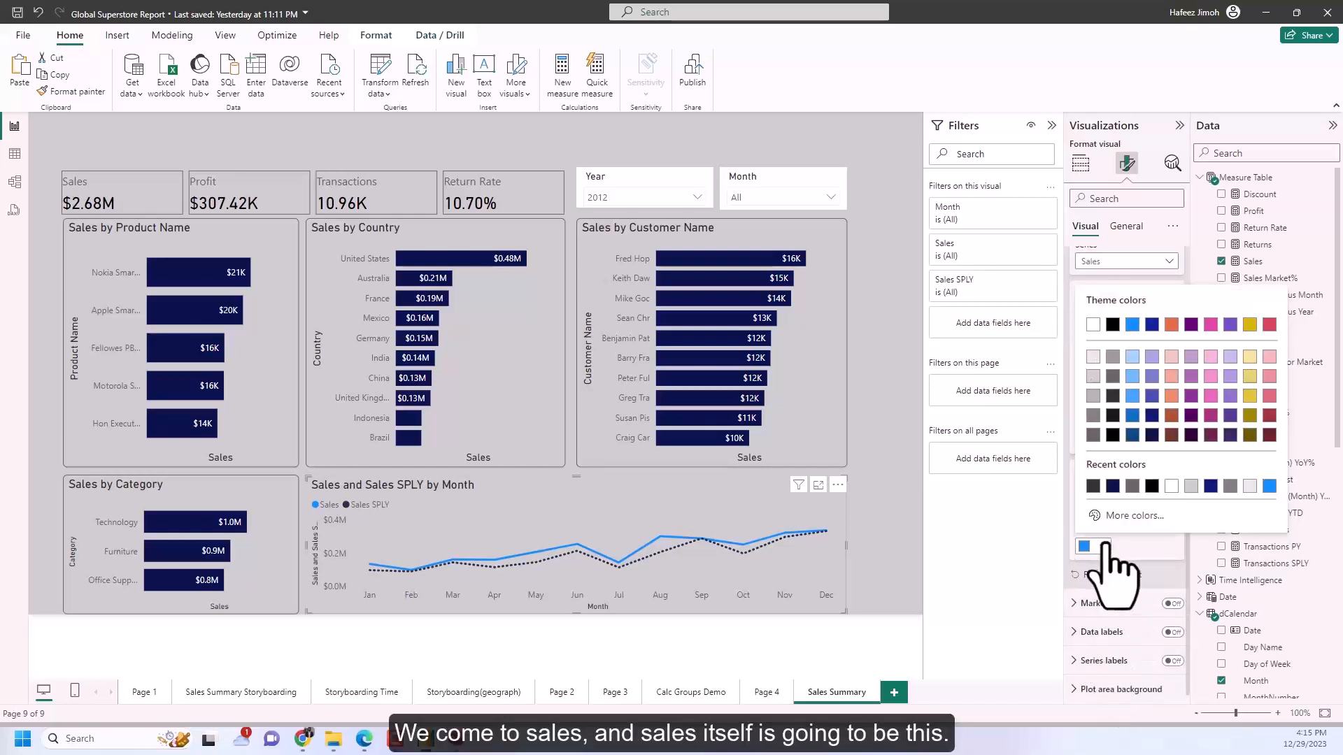
{"action": "left_click", "coordinate": [1152, 435]}
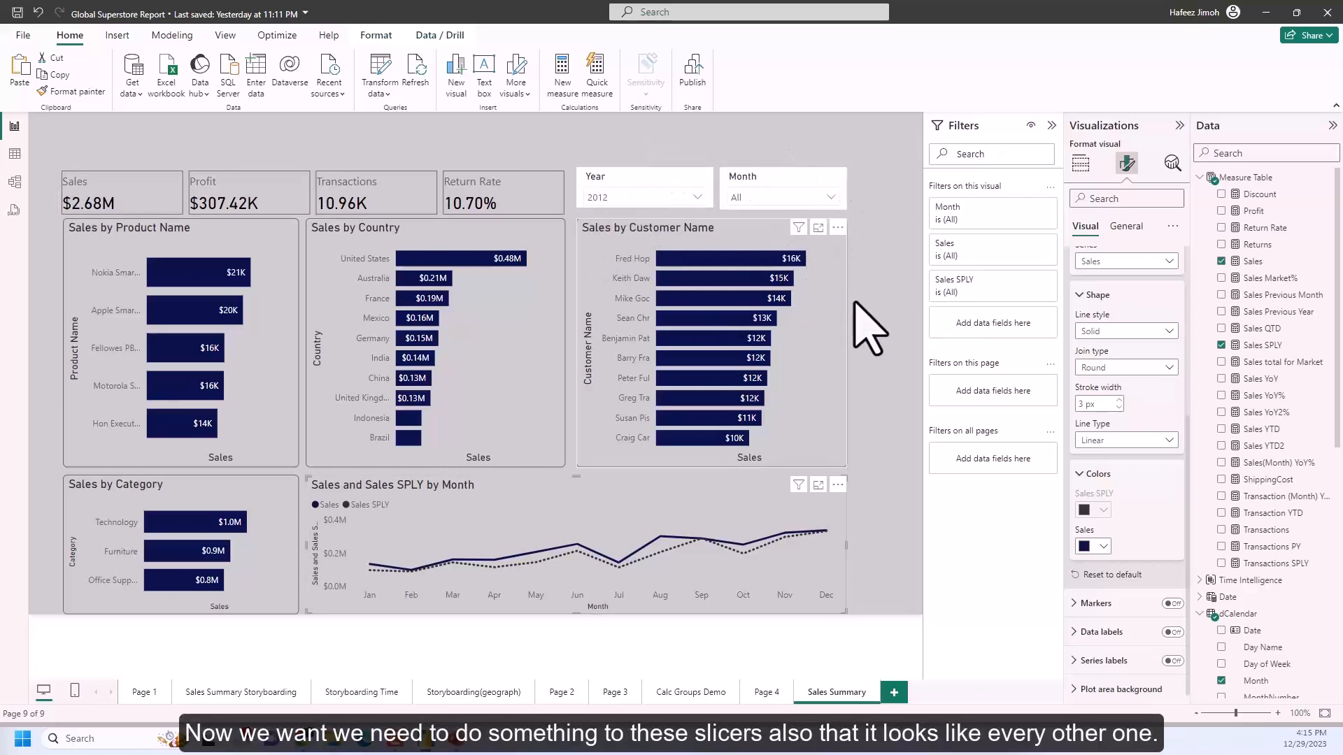
Step: Change the Y-axis values on the Sales by Product Name chart to a darker, near-black color
{"action": "left_click", "coordinate": [905, 322]}
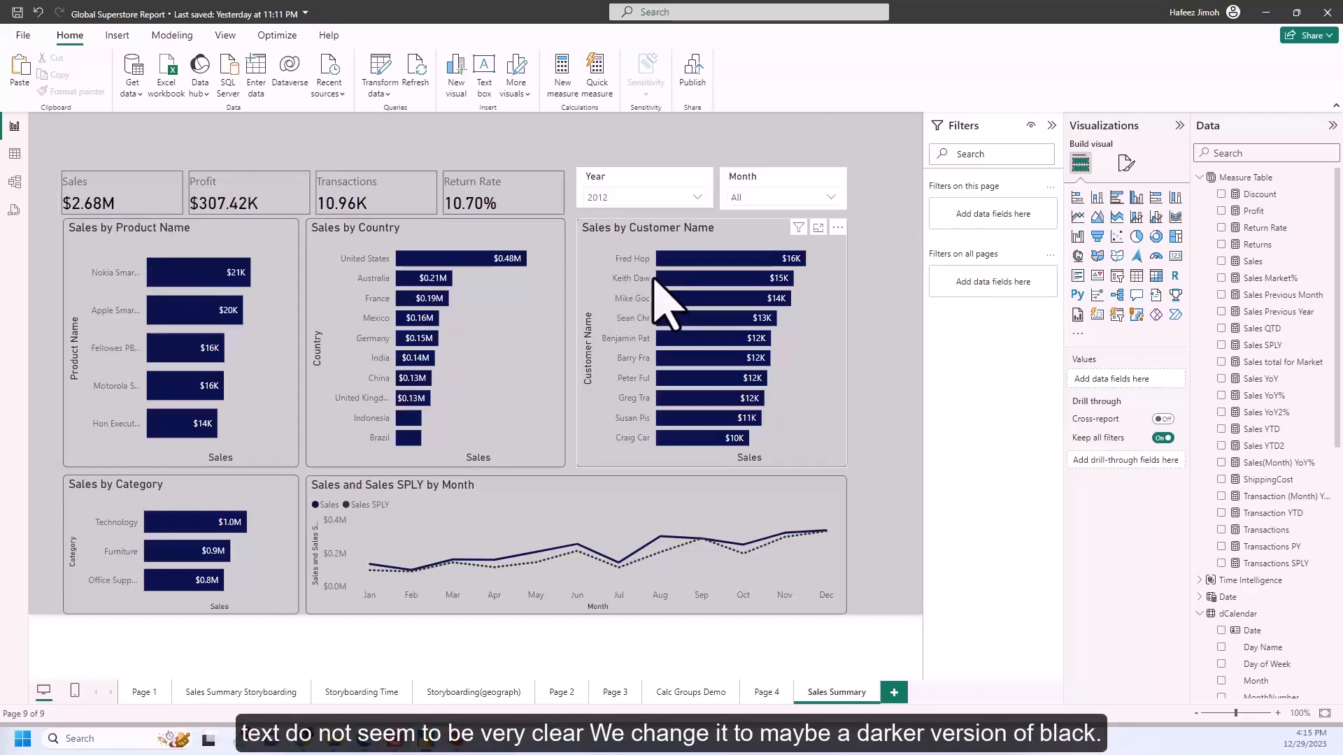
{"action": "mouse_move", "coordinate": [228, 323]}
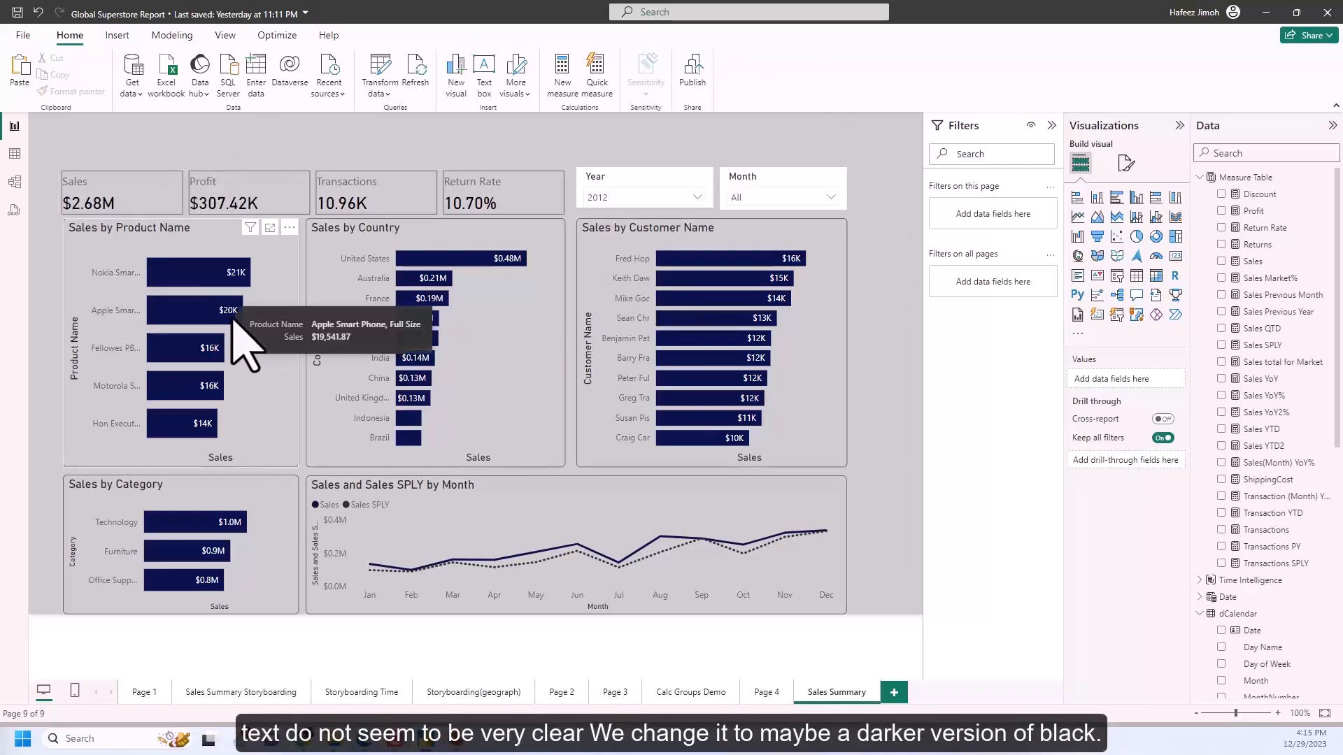
{"action": "left_click", "coordinate": [255, 320]}
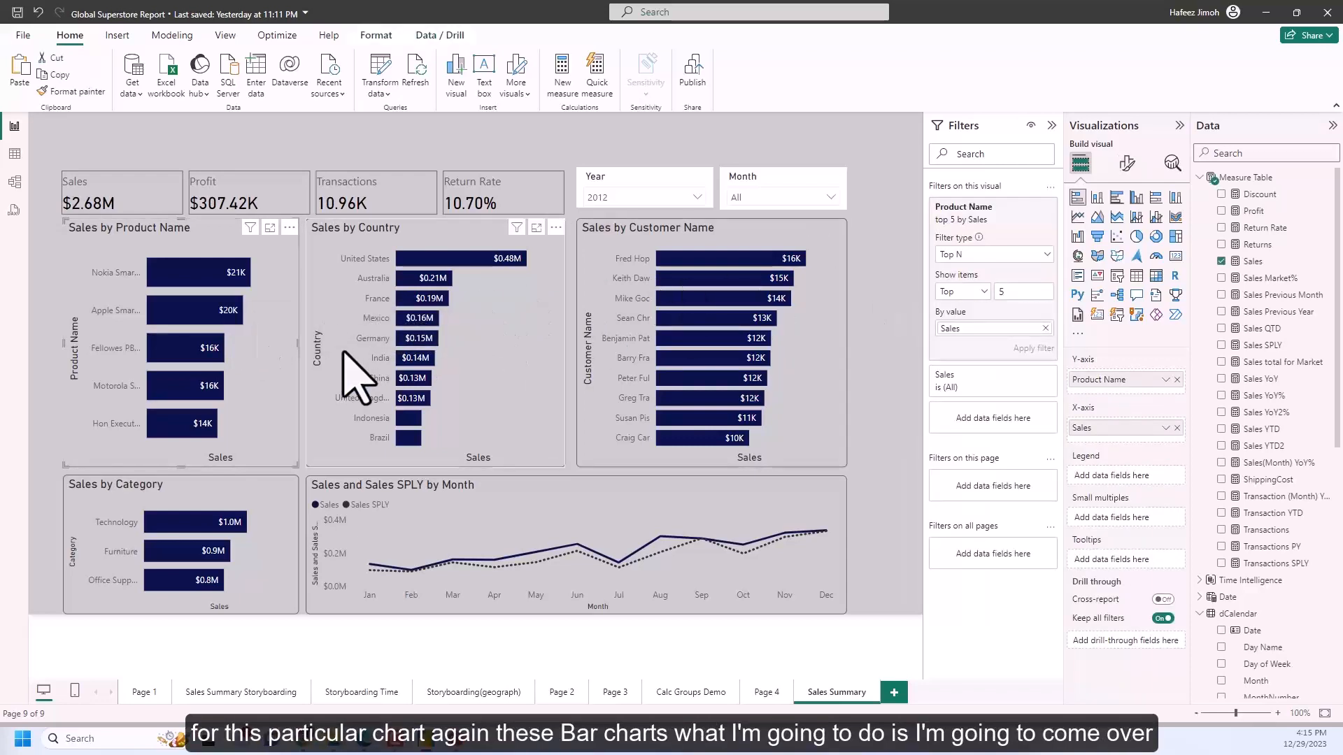
{"action": "left_click", "coordinate": [1128, 165]}
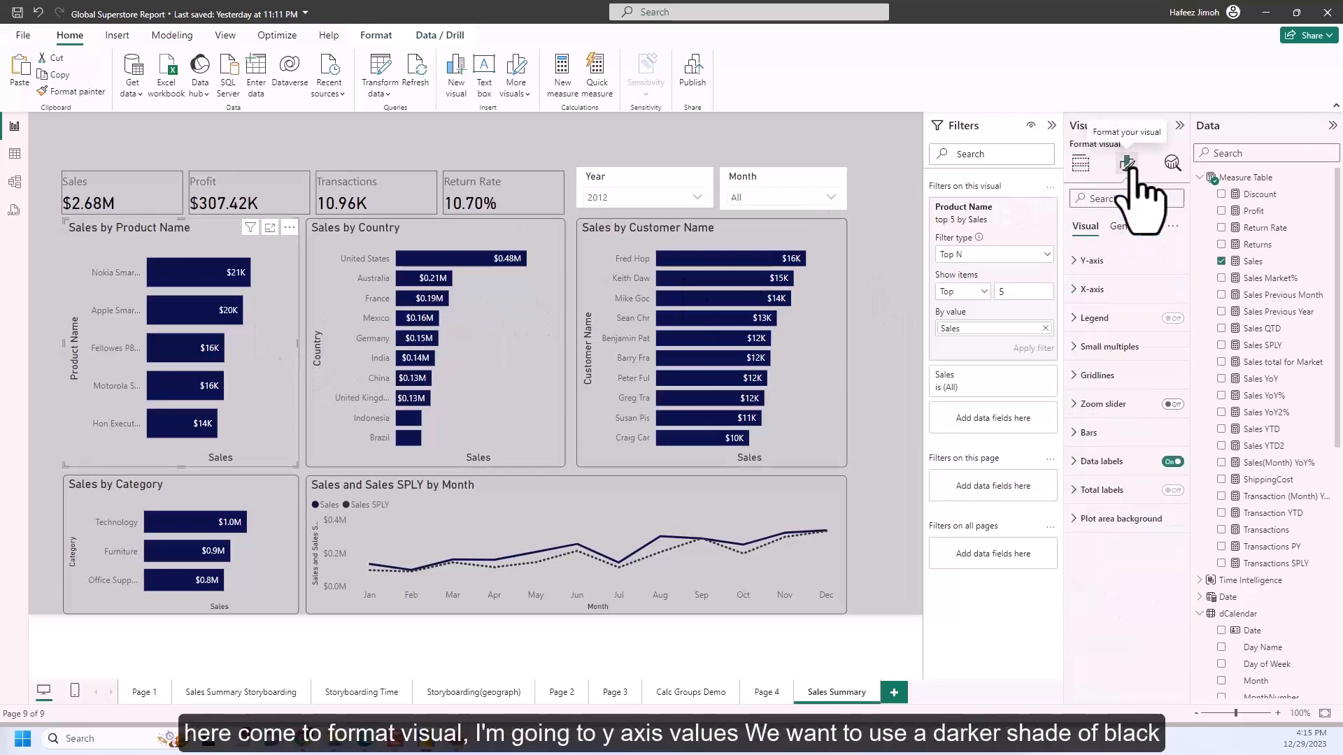
{"action": "left_click", "coordinate": [1133, 269]}
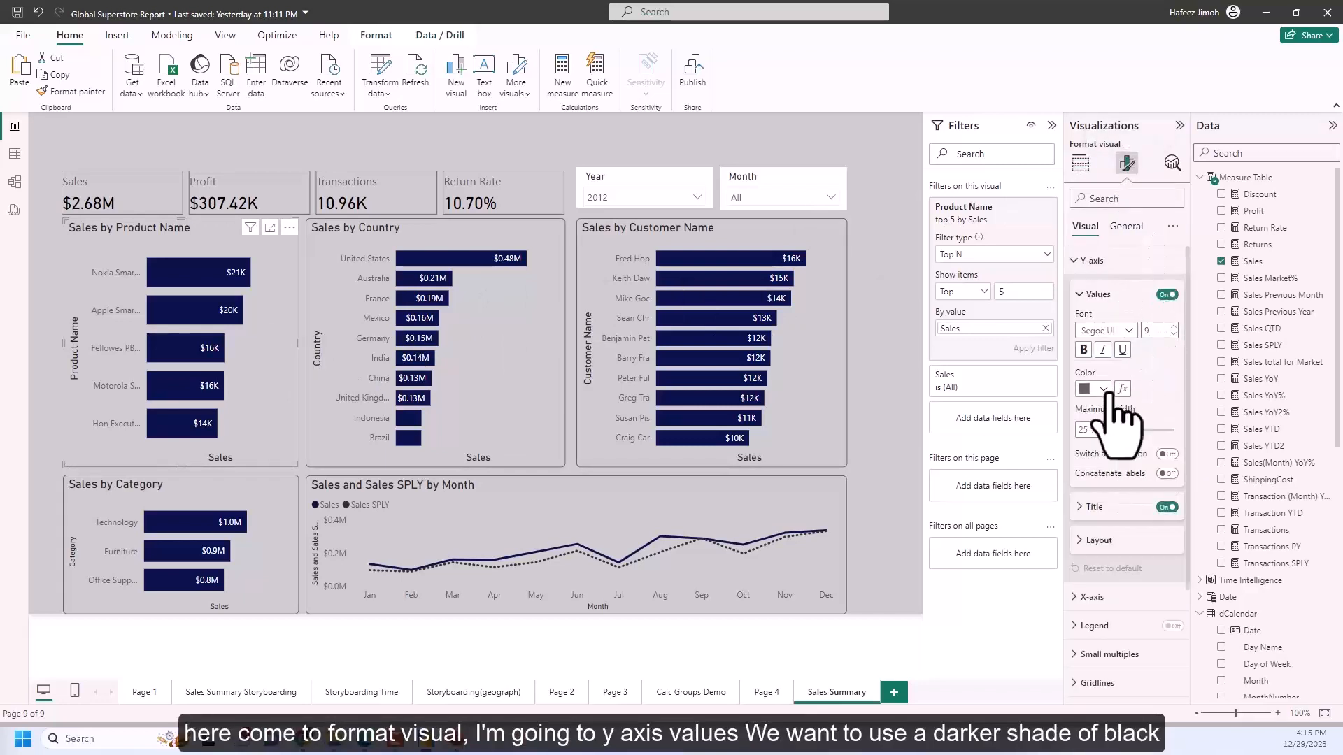
{"action": "left_click", "coordinate": [1102, 389]}
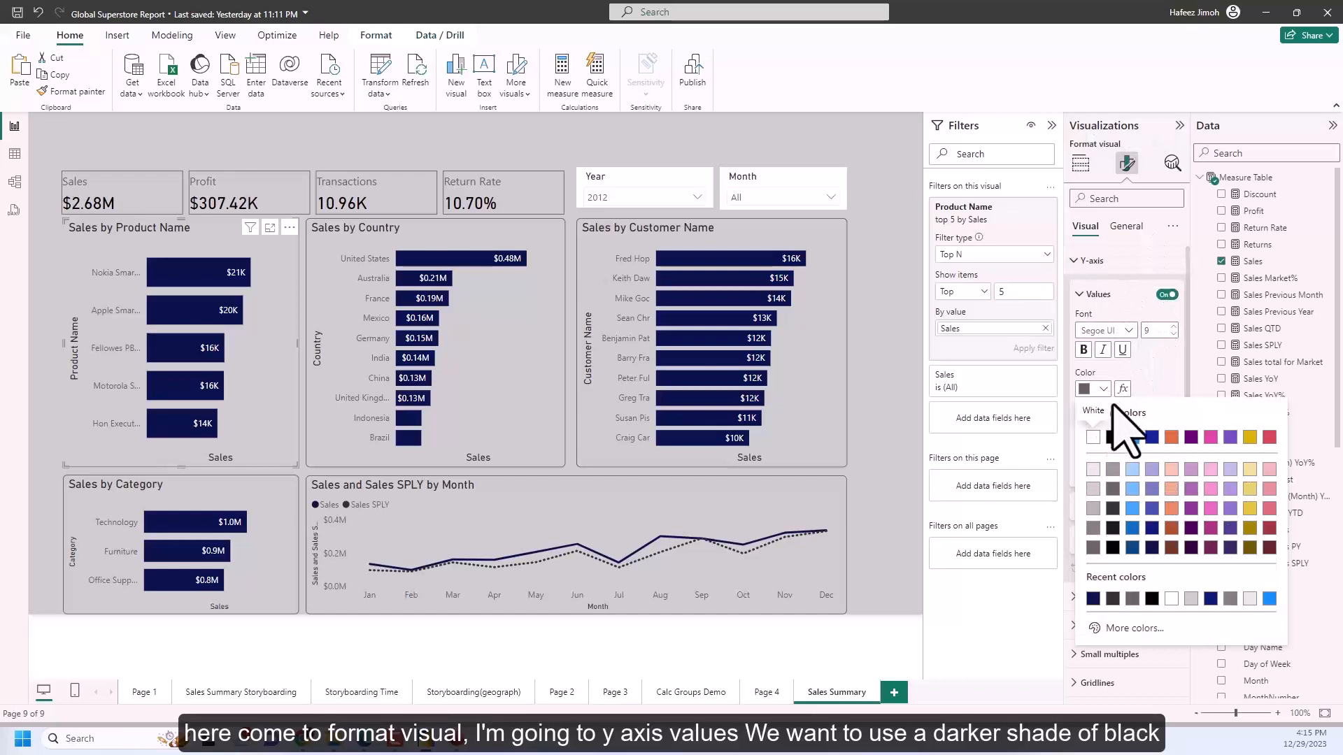
{"action": "left_click", "coordinate": [1113, 528]}
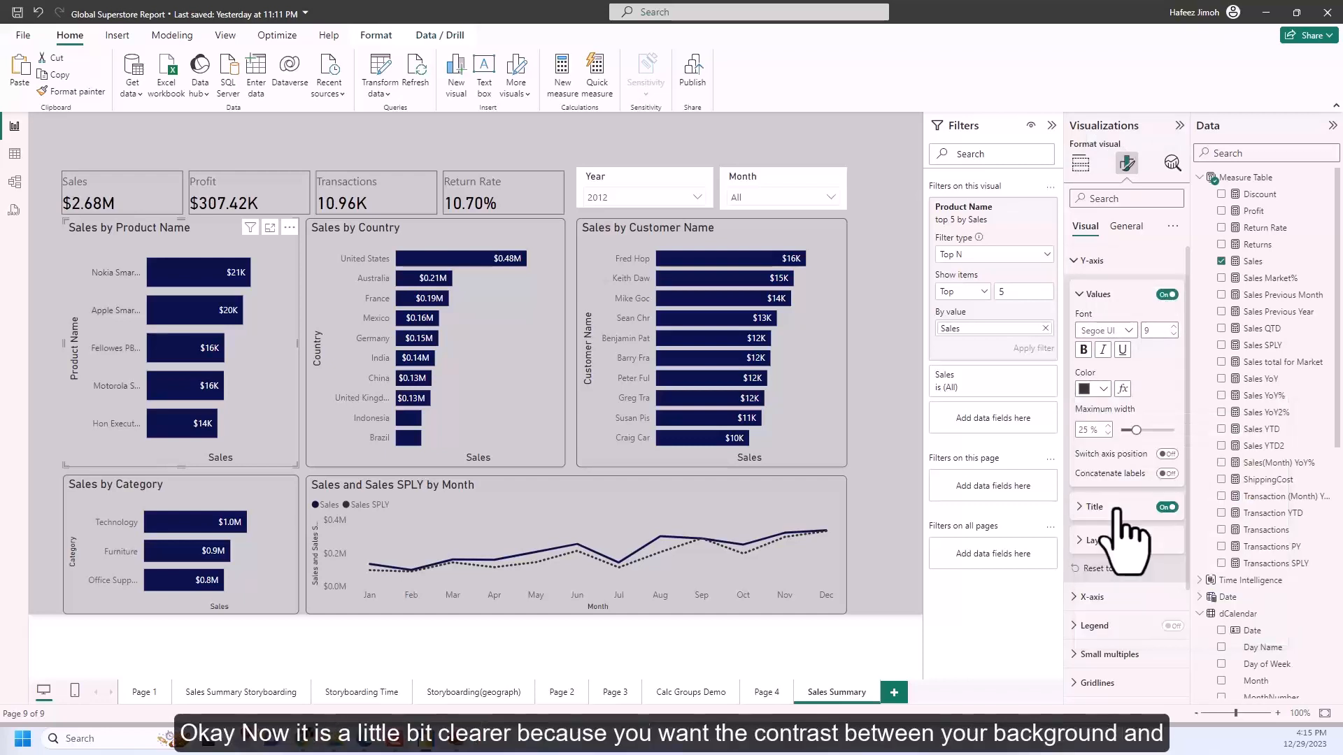
Step: Copy the Sales by Product Name chart's formatting onto the Sales by Country chart with the Format Painter
{"action": "left_click", "coordinate": [522, 416]}
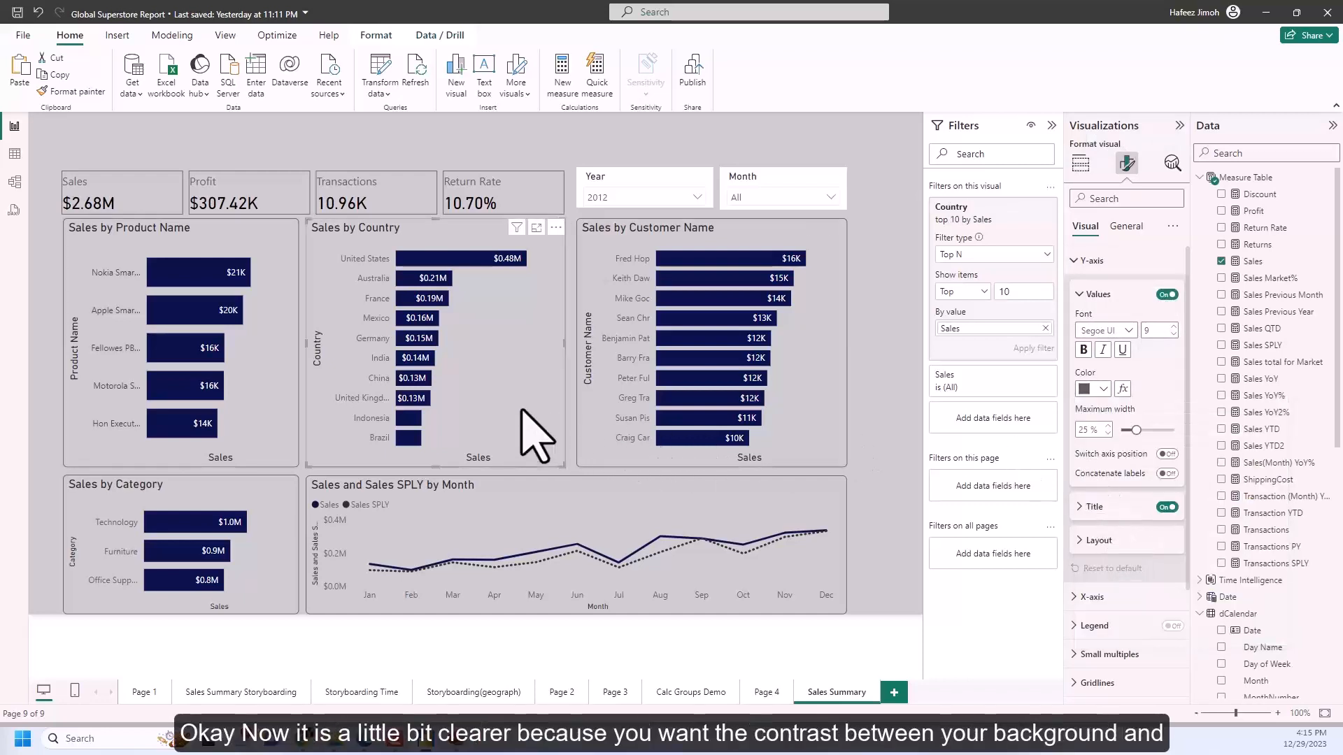
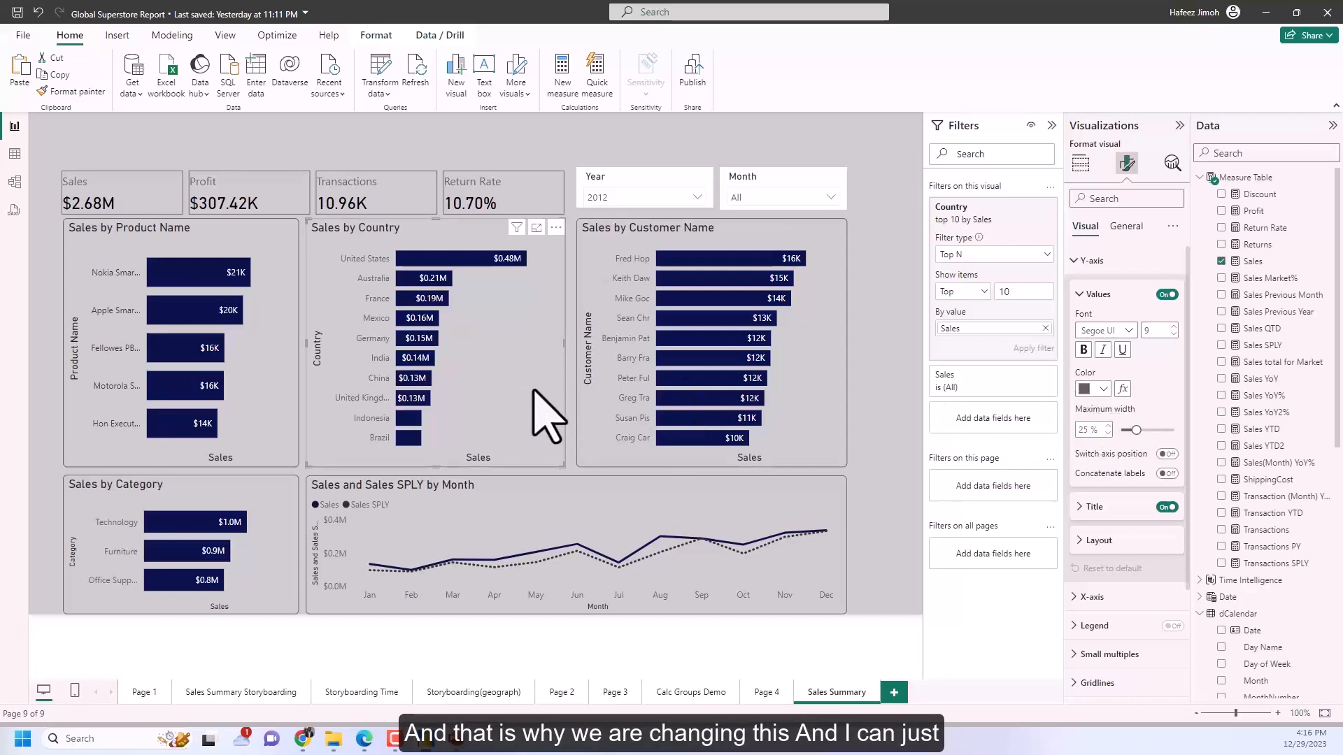
{"action": "left_click", "coordinate": [283, 405]}
{"action": "left_click", "coordinate": [98, 92]}
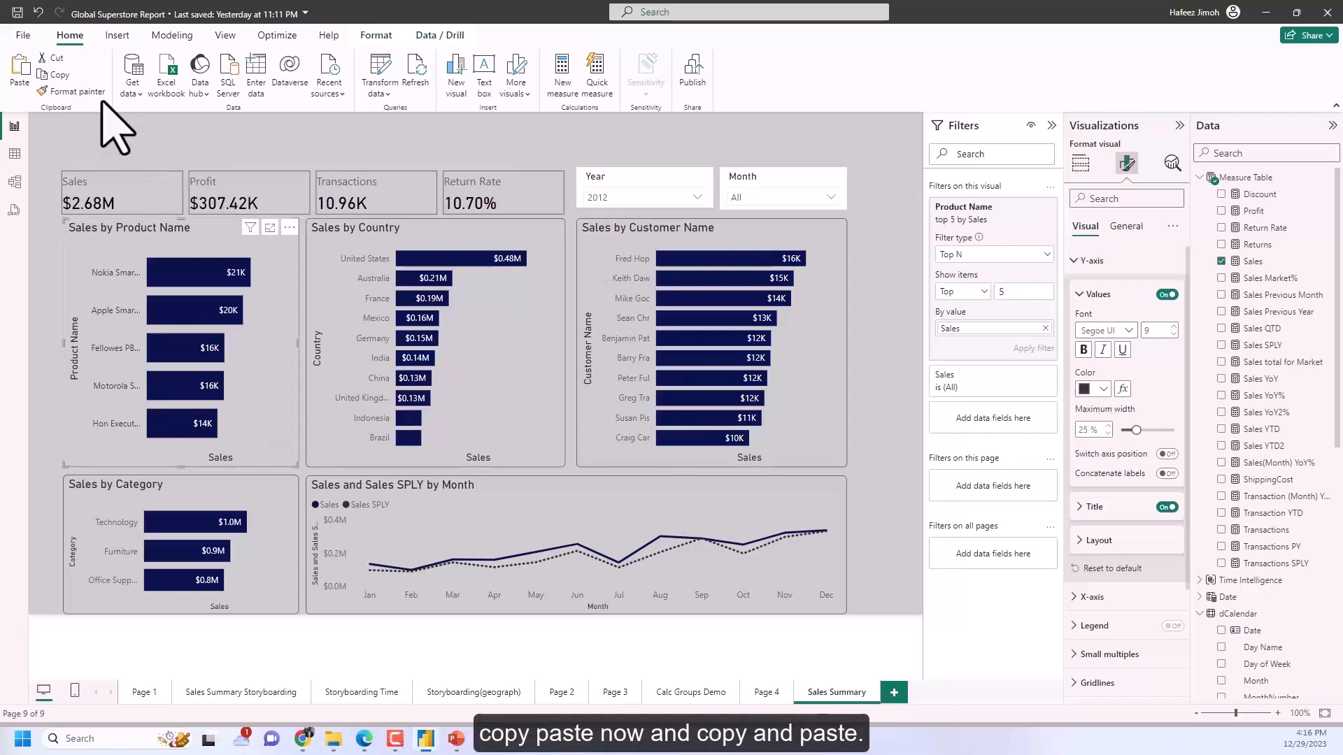
{"action": "left_click", "coordinate": [454, 288]}
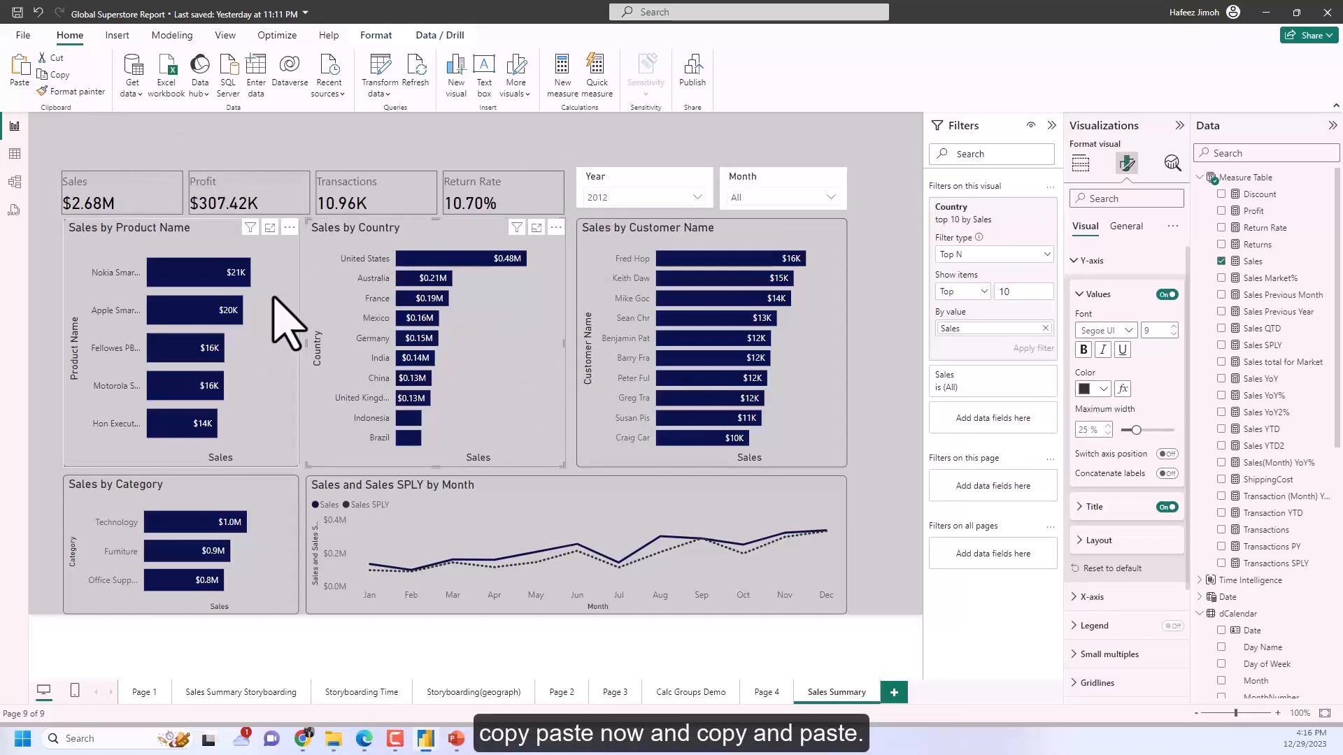
Step: Apply the same formatting to the Sales by Customer Name and Sales by Category charts with the Format Painter
{"action": "left_click", "coordinate": [283, 321]}
{"action": "left_click", "coordinate": [74, 91]}
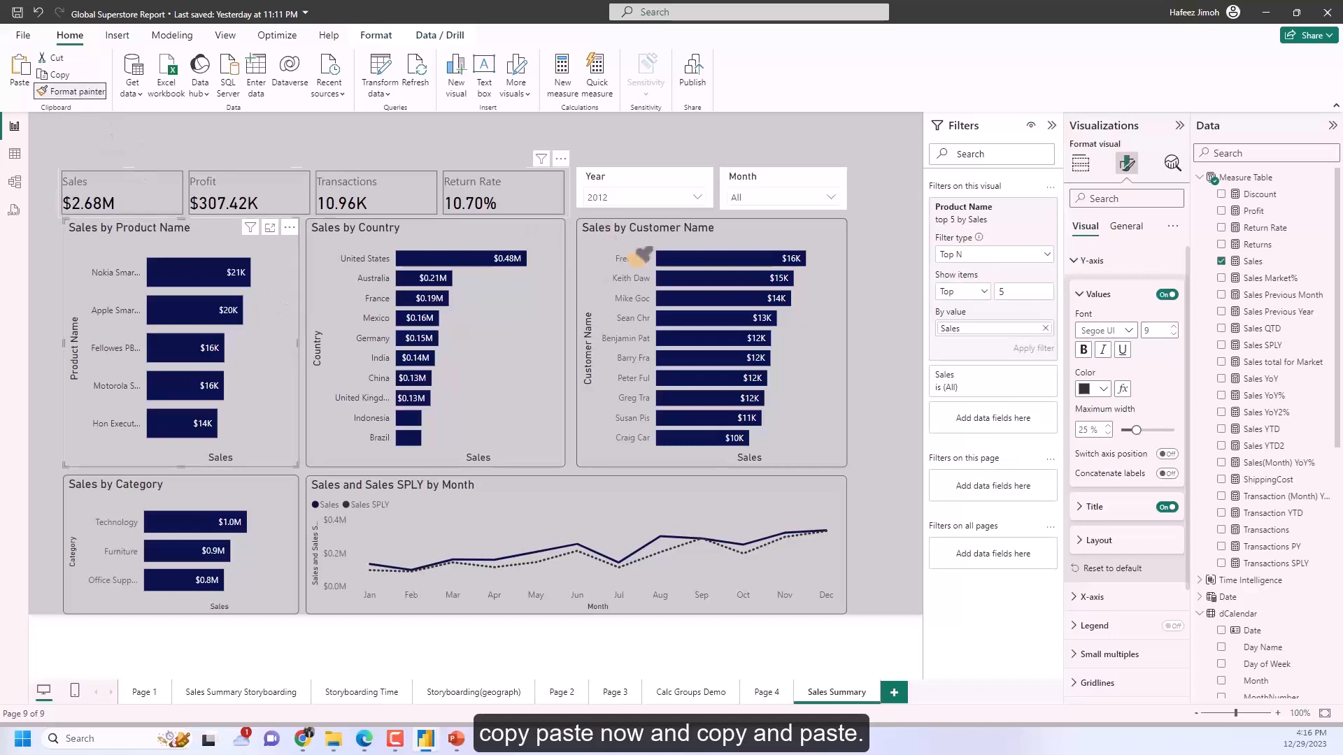
{"action": "left_click", "coordinate": [829, 311]}
{"action": "left_click", "coordinate": [545, 308]}
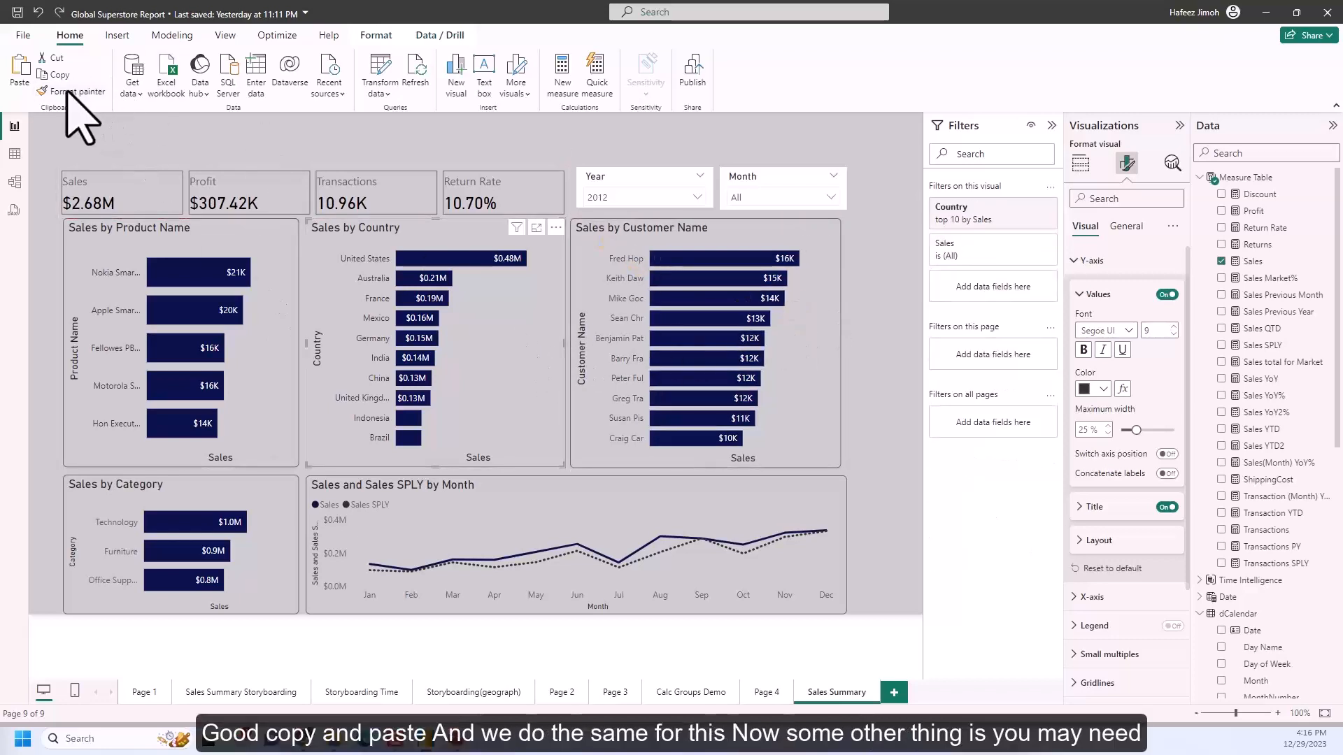
{"action": "left_click", "coordinate": [69, 92]}
{"action": "left_click", "coordinate": [812, 308]}
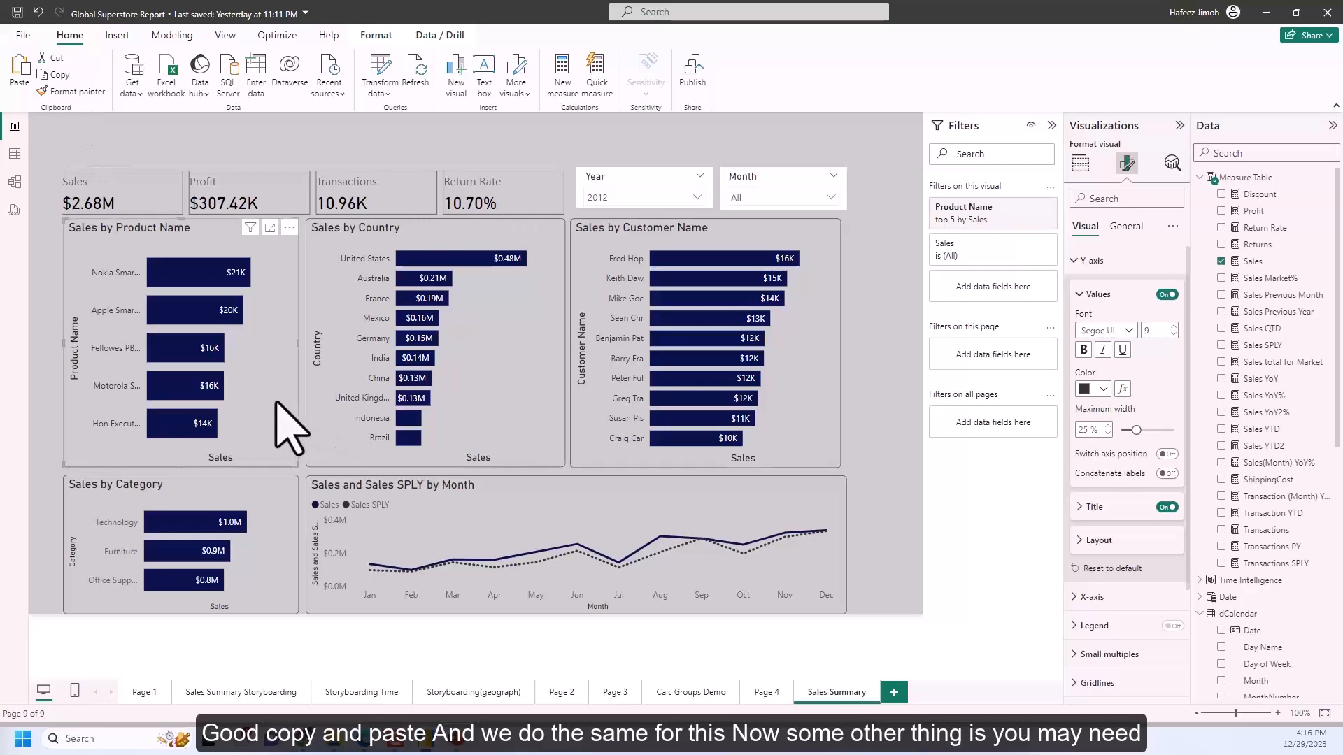
{"action": "left_click", "coordinate": [291, 558]}
Step: Widen the Sales by Customer Name chart slightly so its right edge aligns with the line chart beneath it
{"action": "left_click", "coordinate": [842, 466]}
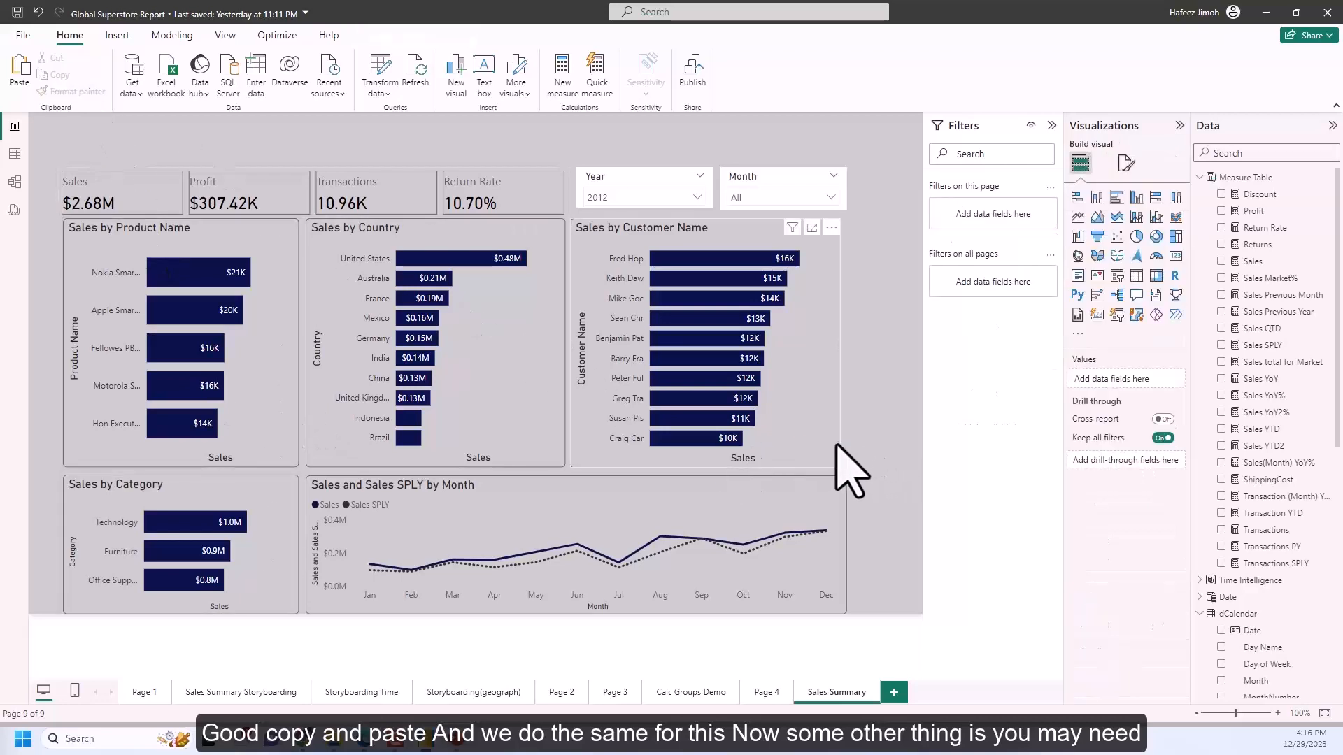
{"action": "left_click_drag", "start_coordinate": [840, 465], "coordinate": [847, 468]}
{"action": "left_click", "coordinate": [892, 455]}
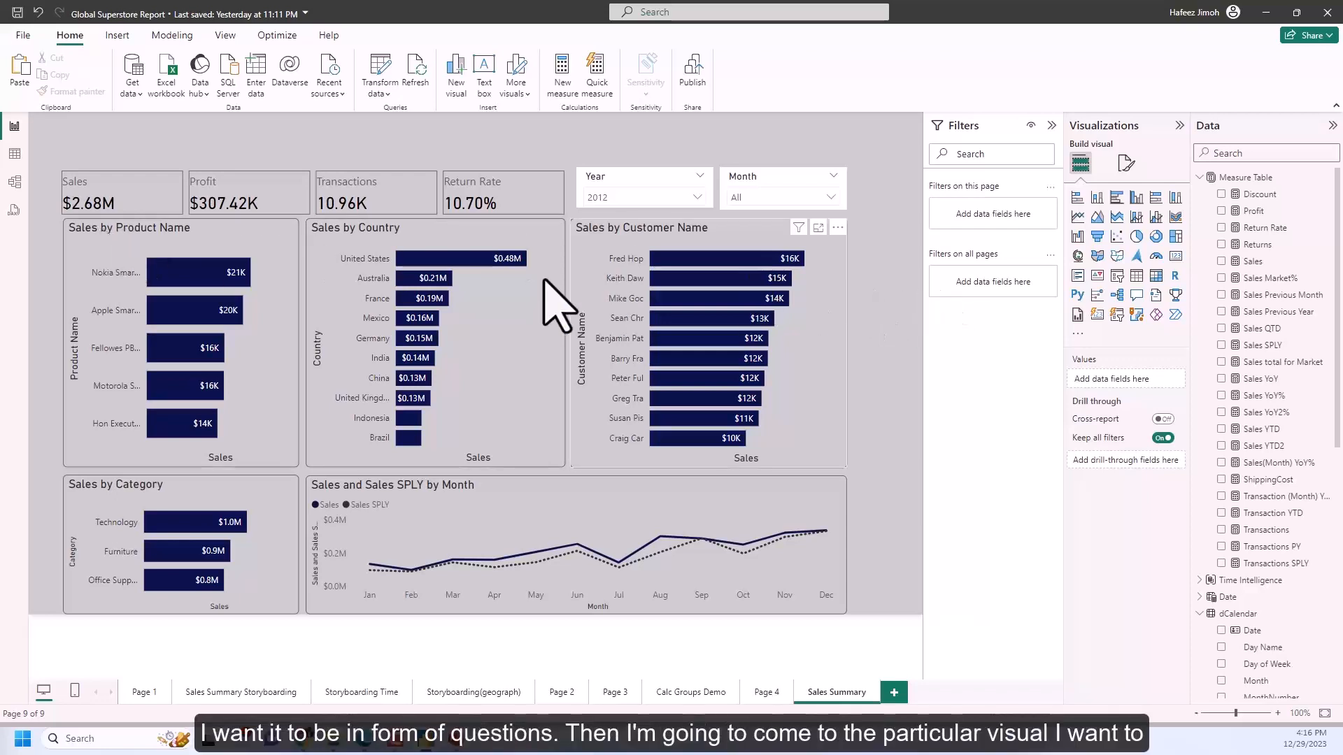
Step: Retitle the Sales by Product Name chart as "Which Products generate more revenue"
{"action": "left_click", "coordinate": [272, 271]}
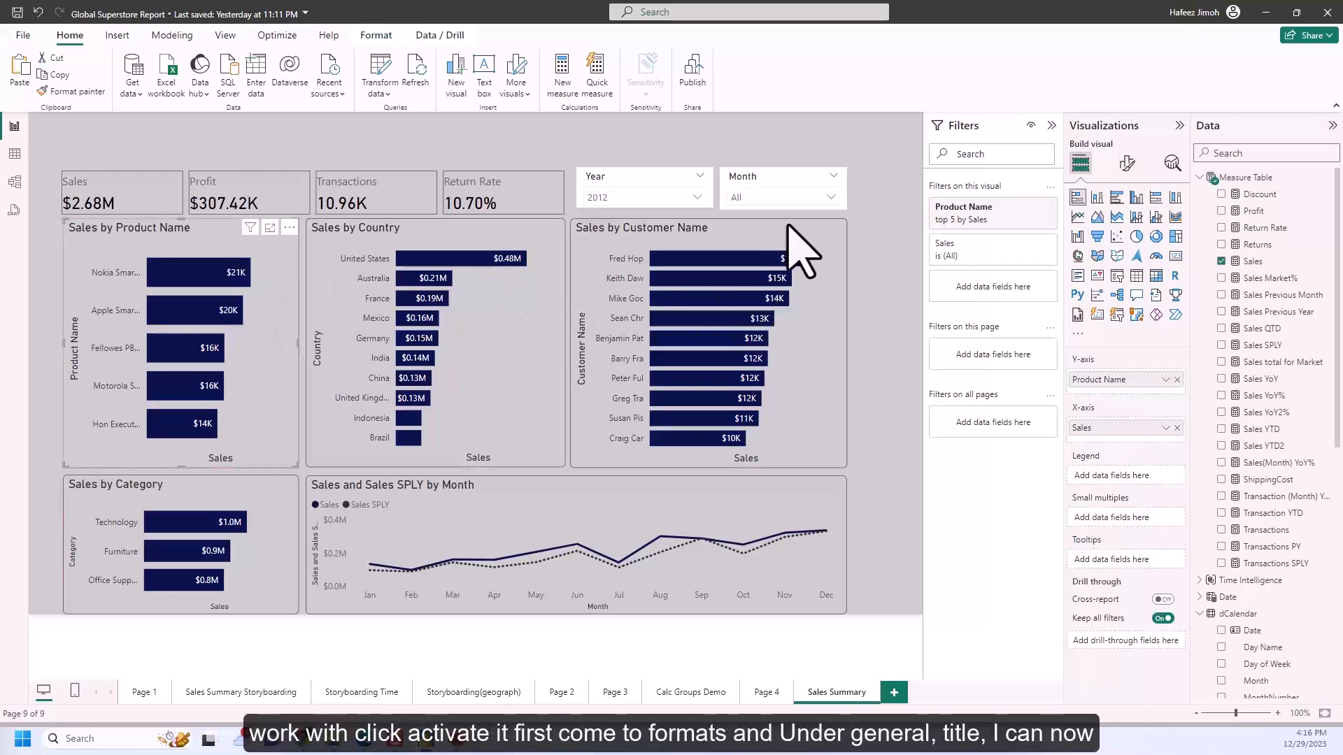
{"action": "left_click", "coordinate": [1127, 163]}
{"action": "left_click", "coordinate": [1128, 227]}
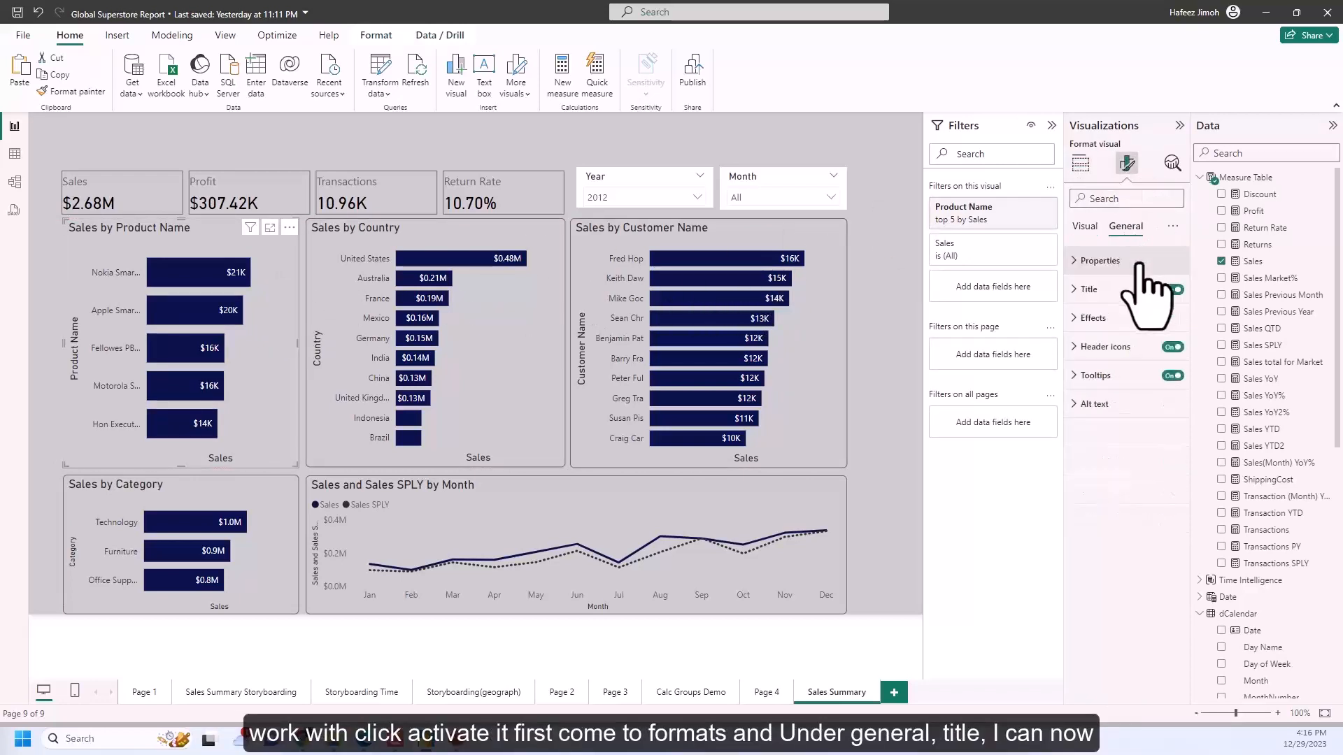
{"action": "left_click", "coordinate": [1127, 290]}
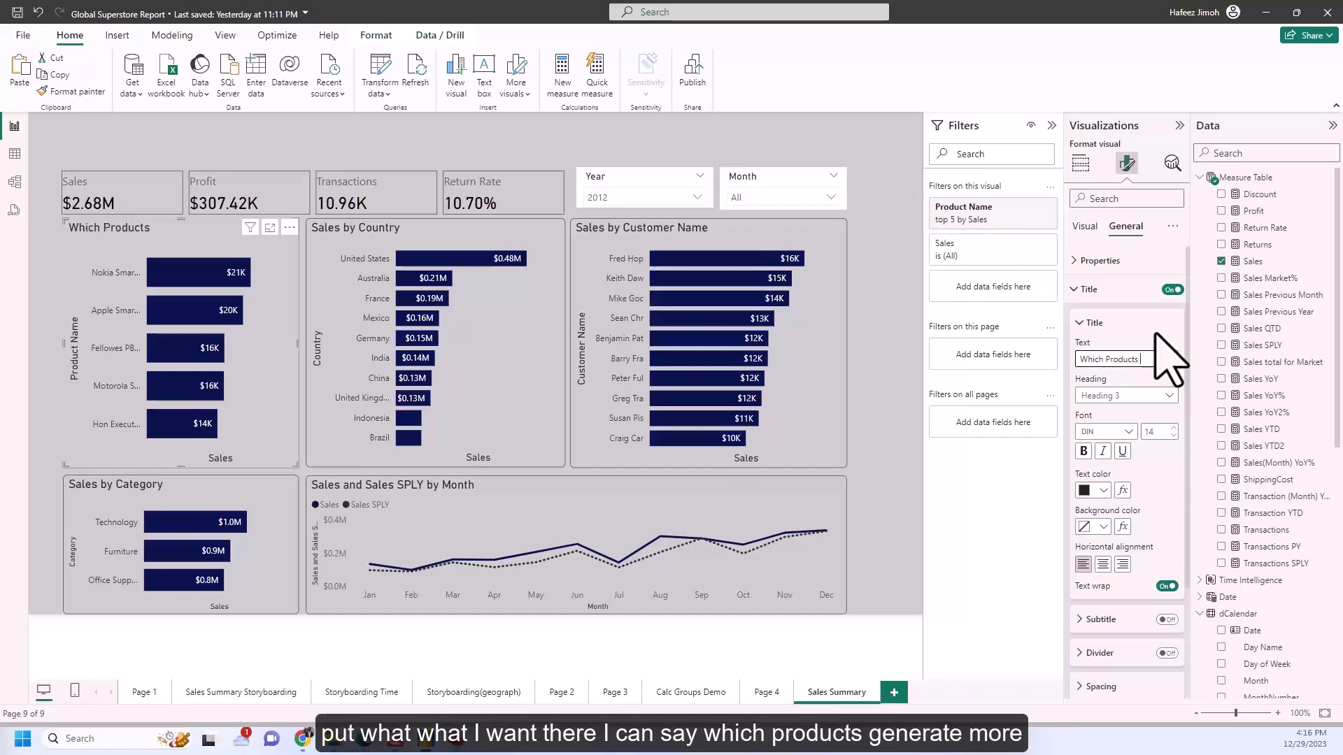
{"action": "type", "text": "enerate more revenue"}
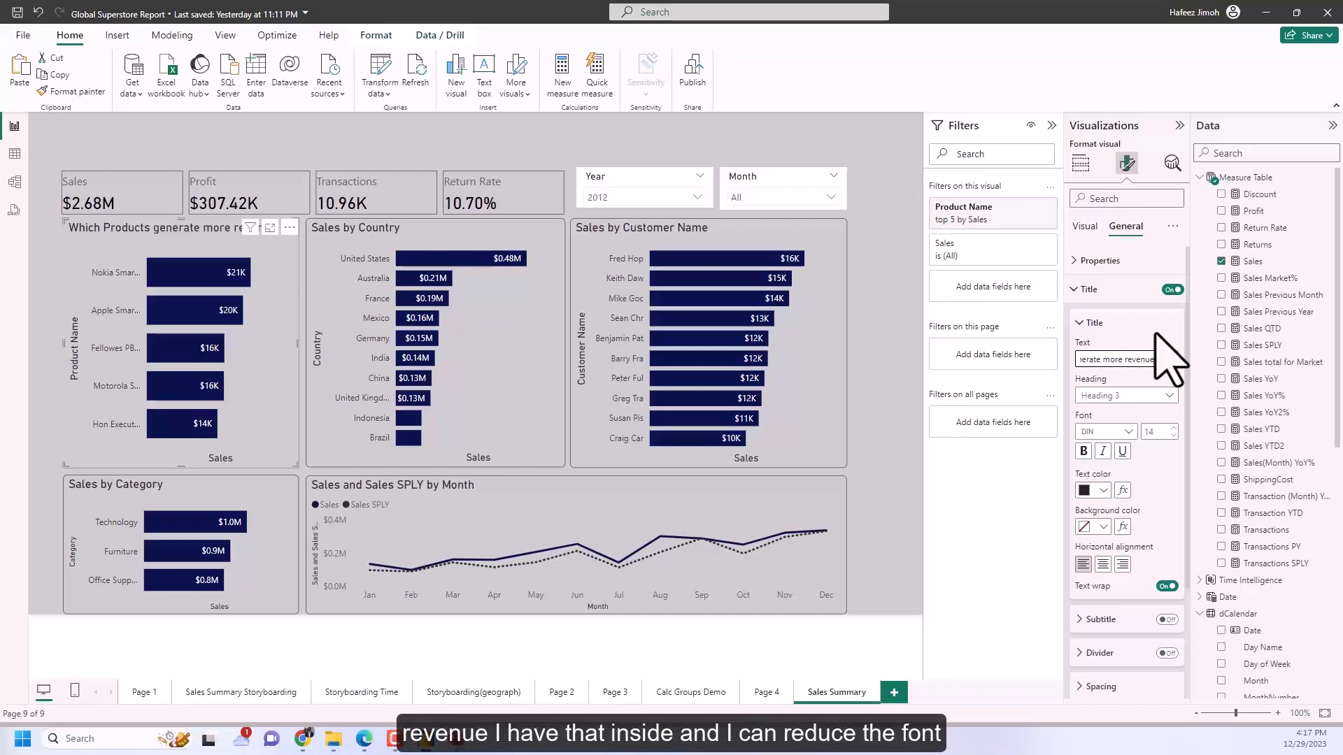
Step: Set the product chart's title font size to 12 and add a question mark at the end of its title
{"action": "left_click", "coordinate": [1174, 435]}
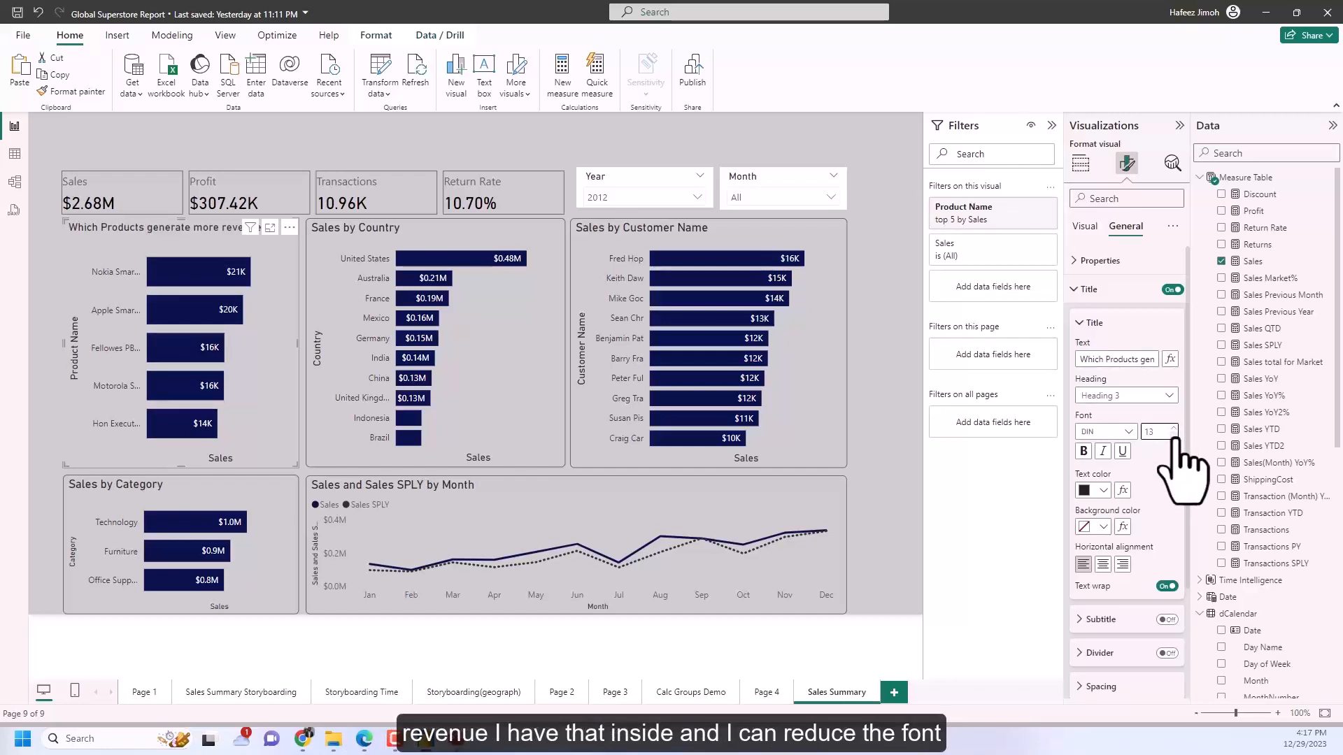
{"action": "left_click", "coordinate": [1174, 435]}
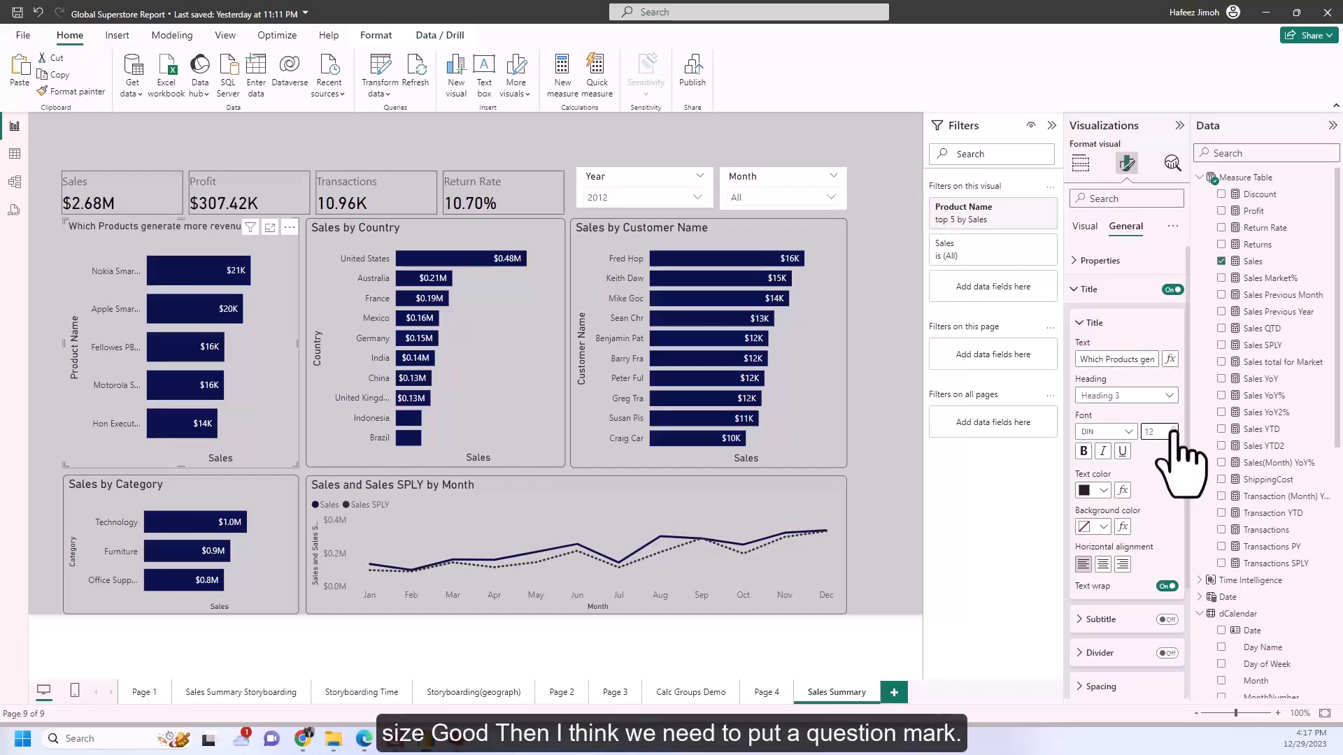
{"action": "left_click", "coordinate": [1151, 359]}
{"action": "key", "text": "End"}
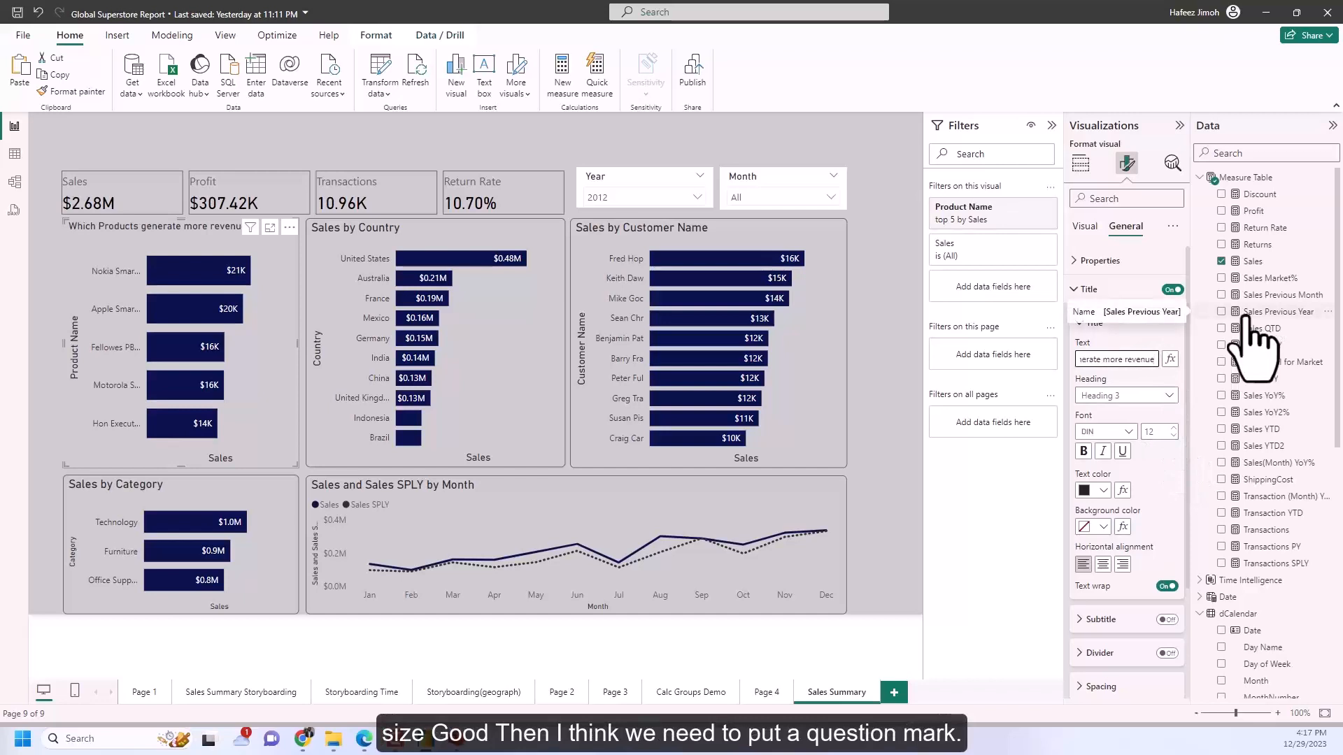
{"action": "left_click", "coordinate": [875, 374]}
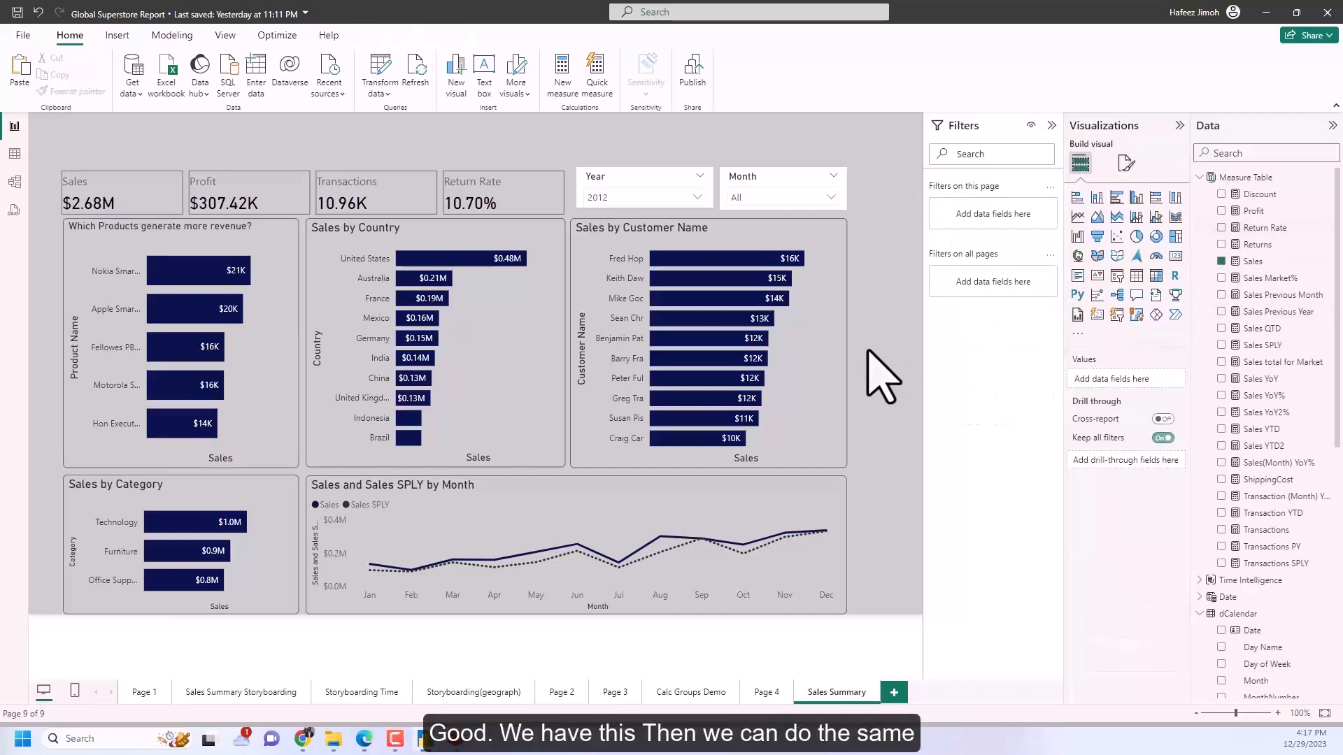
Step: Retitle the Sales by Country chart as "Which countries are more profitable?"
{"action": "left_click", "coordinate": [406, 269]}
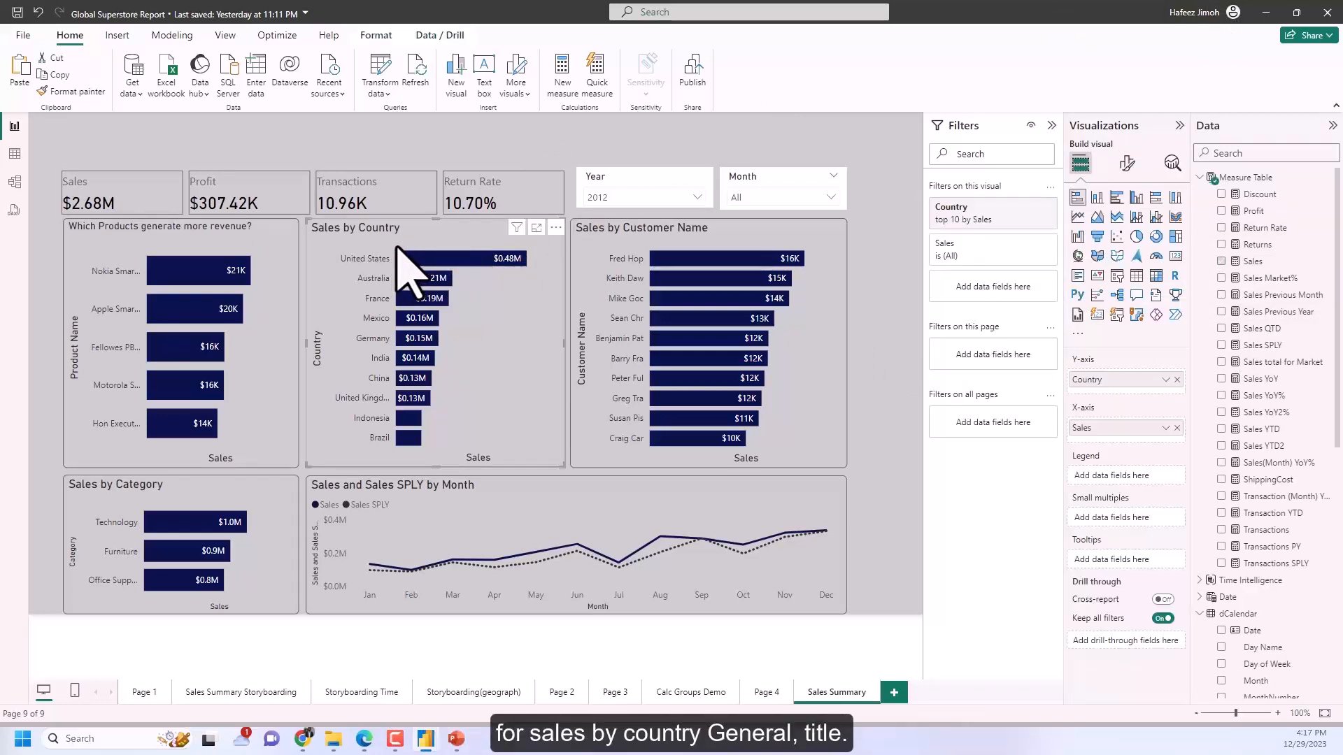
{"action": "left_click", "coordinate": [1127, 163]}
{"action": "left_click", "coordinate": [1126, 226]}
{"action": "left_click", "coordinate": [1119, 289]}
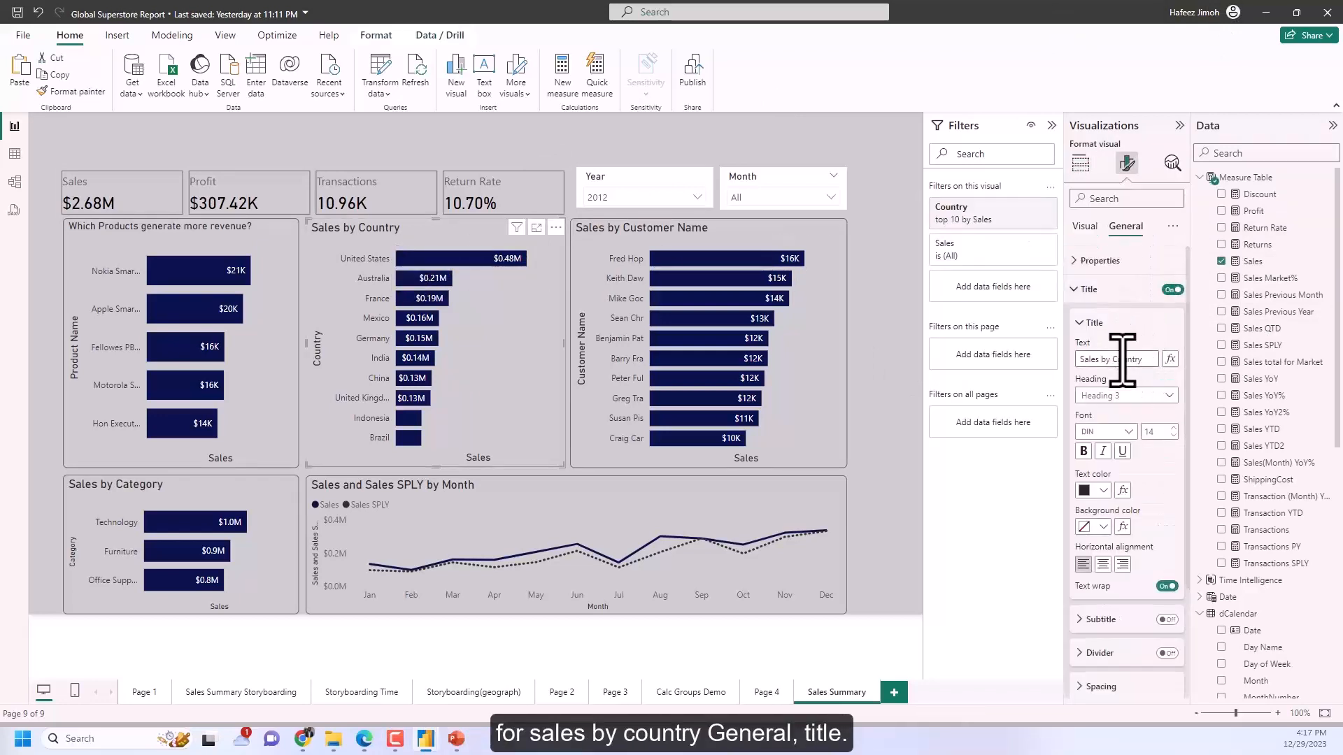
{"action": "left_click_drag", "start_coordinate": [1117, 364], "coordinate": [1058, 369]}
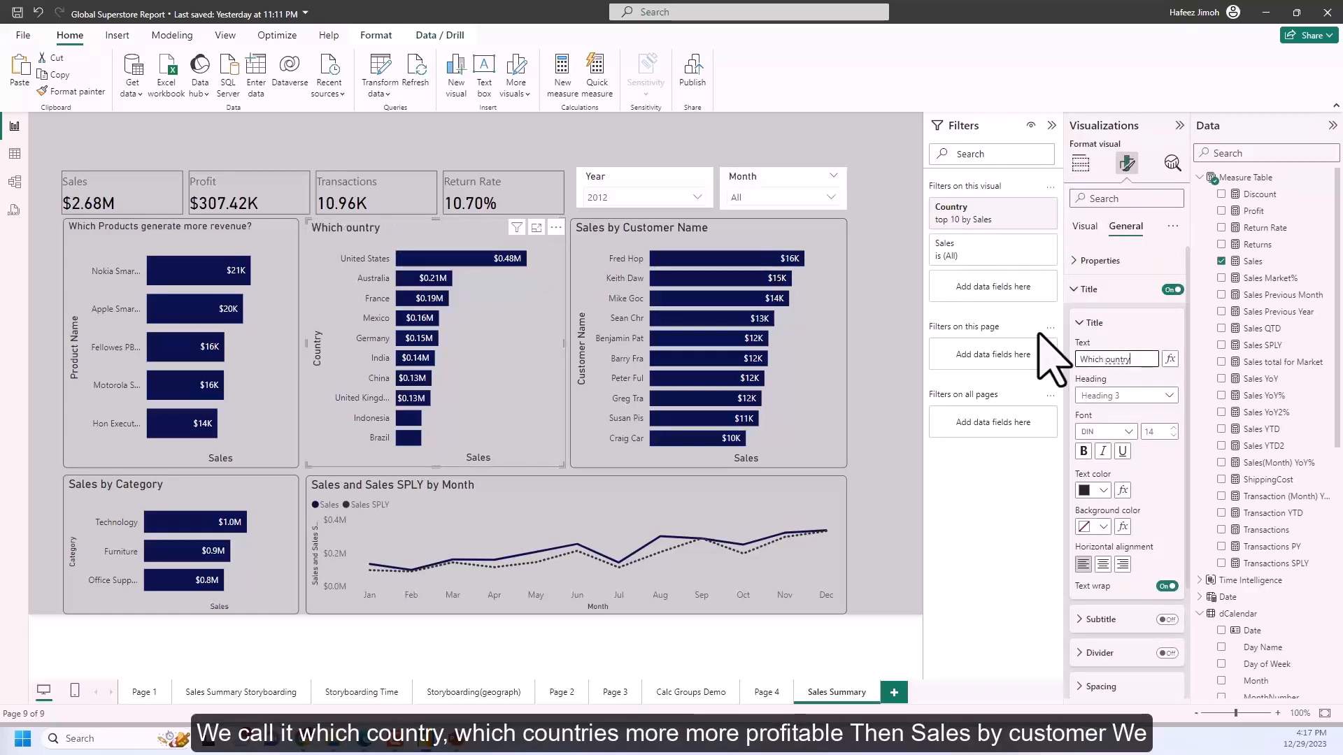
{"action": "type", "text": "ore profitable?"}
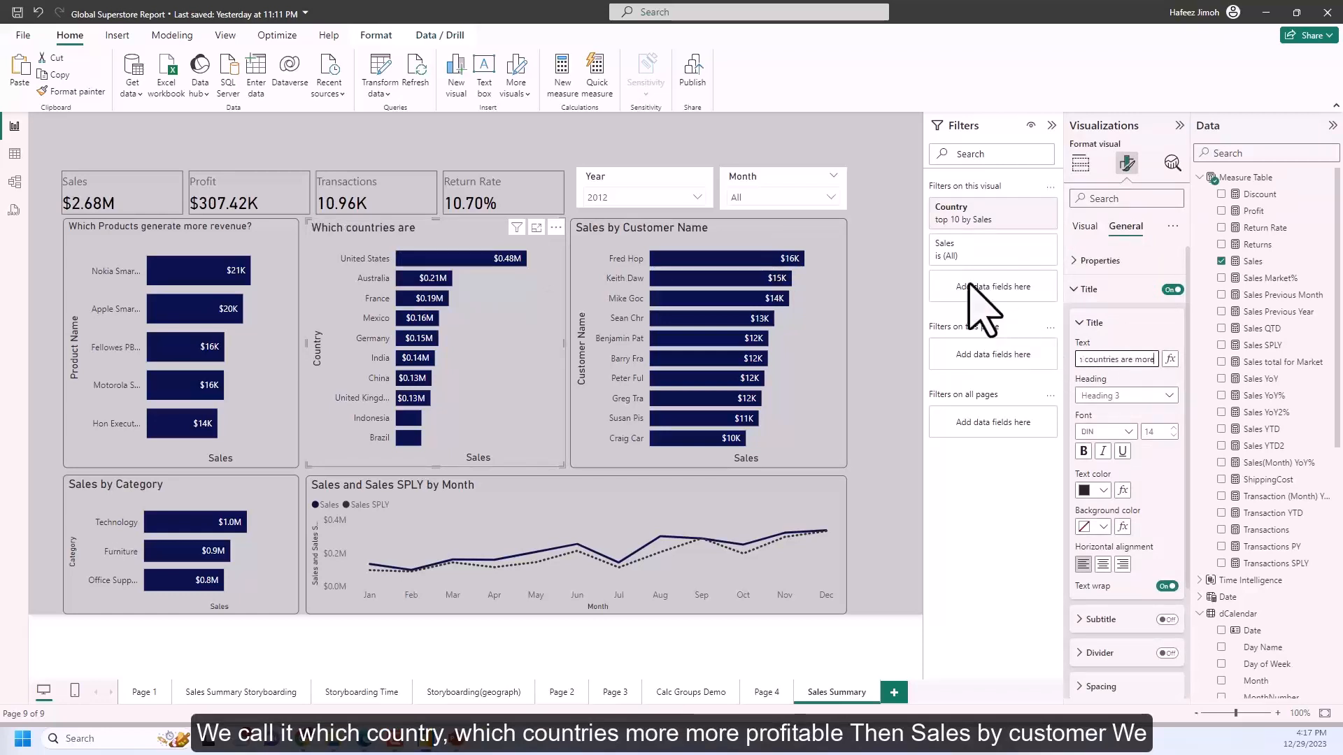
Step: Retitle the customer chart as "Which Customers are most valuable?" and the category chart as "Which categories generate more revenue"
{"action": "left_click", "coordinate": [818, 345]}
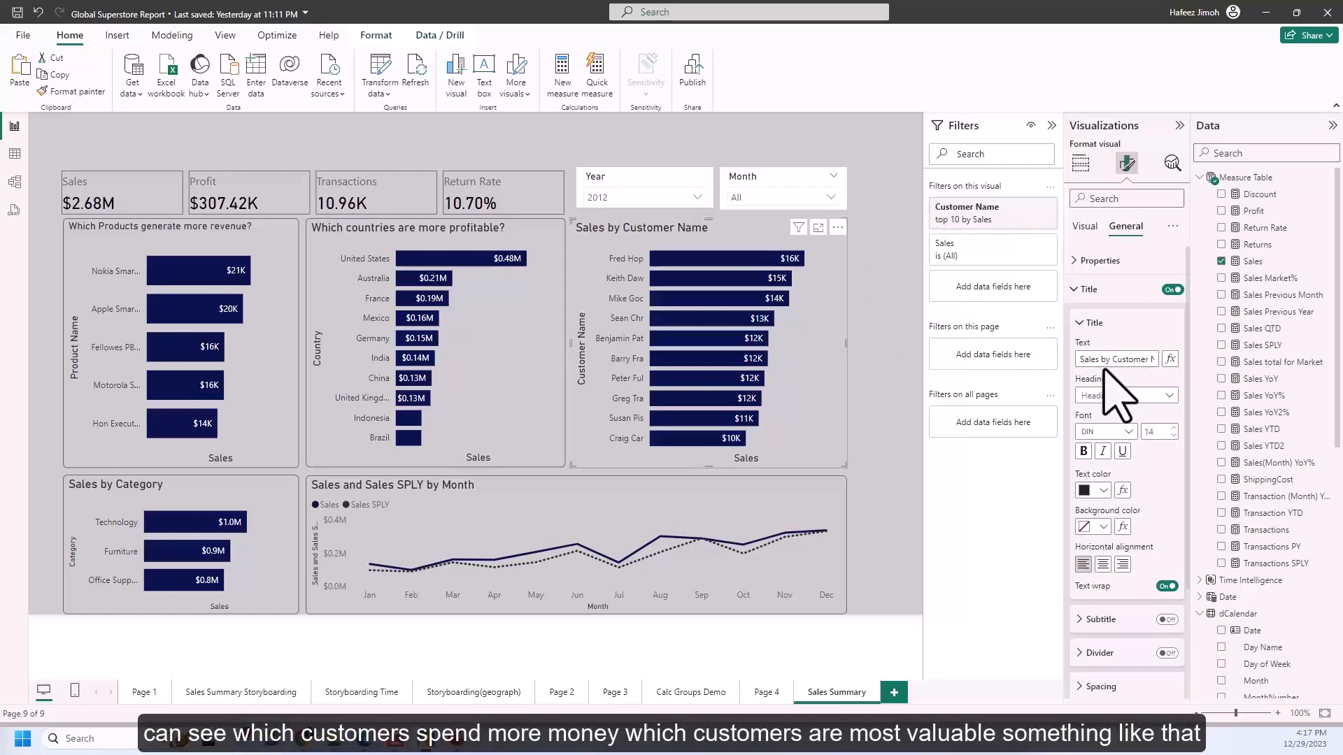
{"action": "left_click_drag", "start_coordinate": [1107, 360], "coordinate": [1060, 364]}
{"action": "type", "text": "W"}
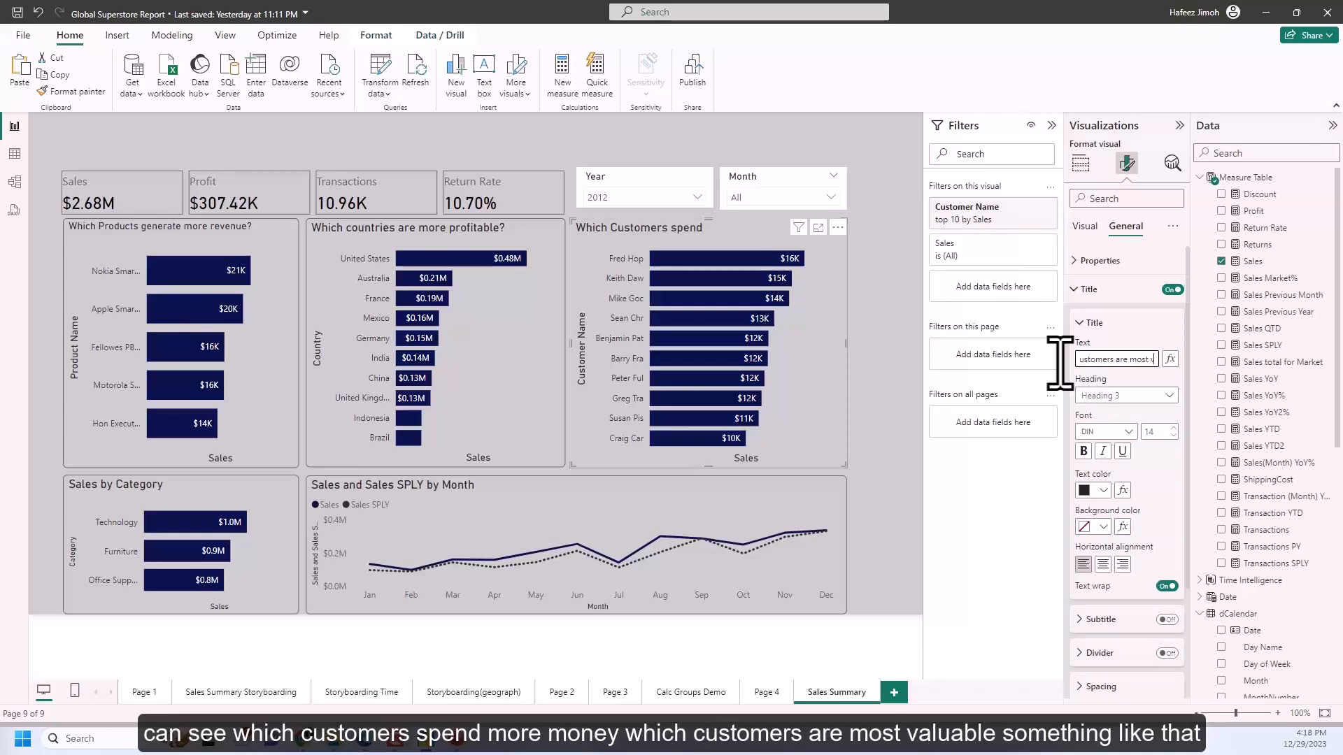
{"action": "type", "text": "aluable?"}
{"action": "left_click", "coordinate": [293, 584]}
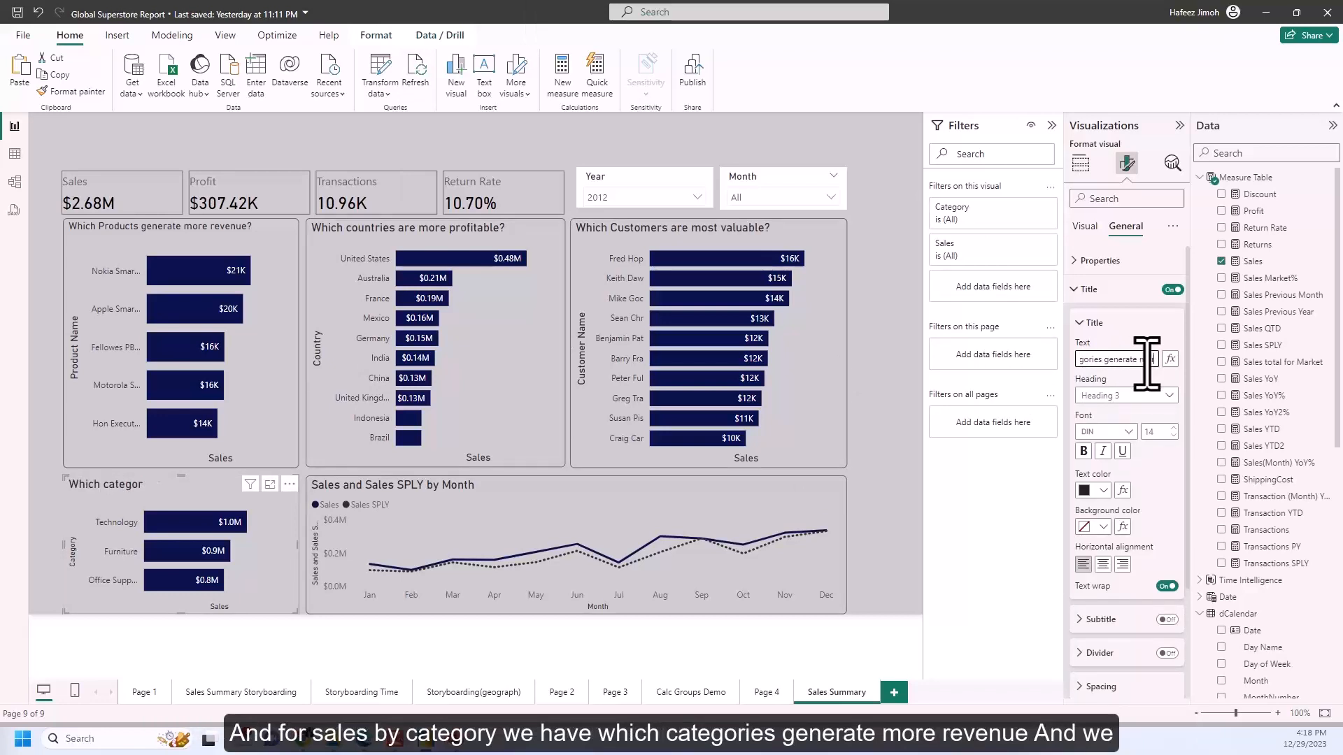
{"action": "type", "text": "ore revenue"}
Step: Retitle the monthly line chart as "Current Year Sales & Sales in Previous Year"
{"action": "left_click", "coordinate": [788, 512]}
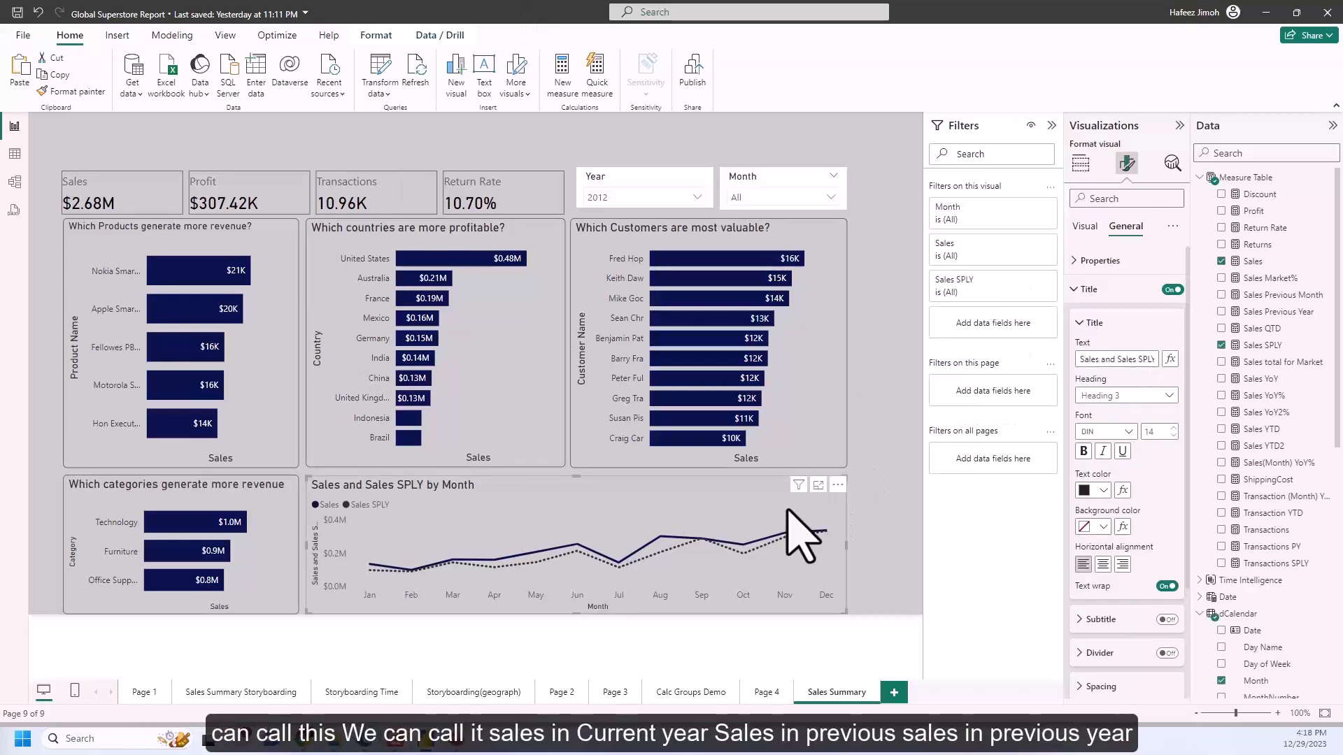
{"action": "triple_click", "coordinate": [1126, 358]}
{"action": "type", "text": "Sales in"}
{"action": "key", "text": "ctrl+a"}
{"action": "type", "text": "Cur"}
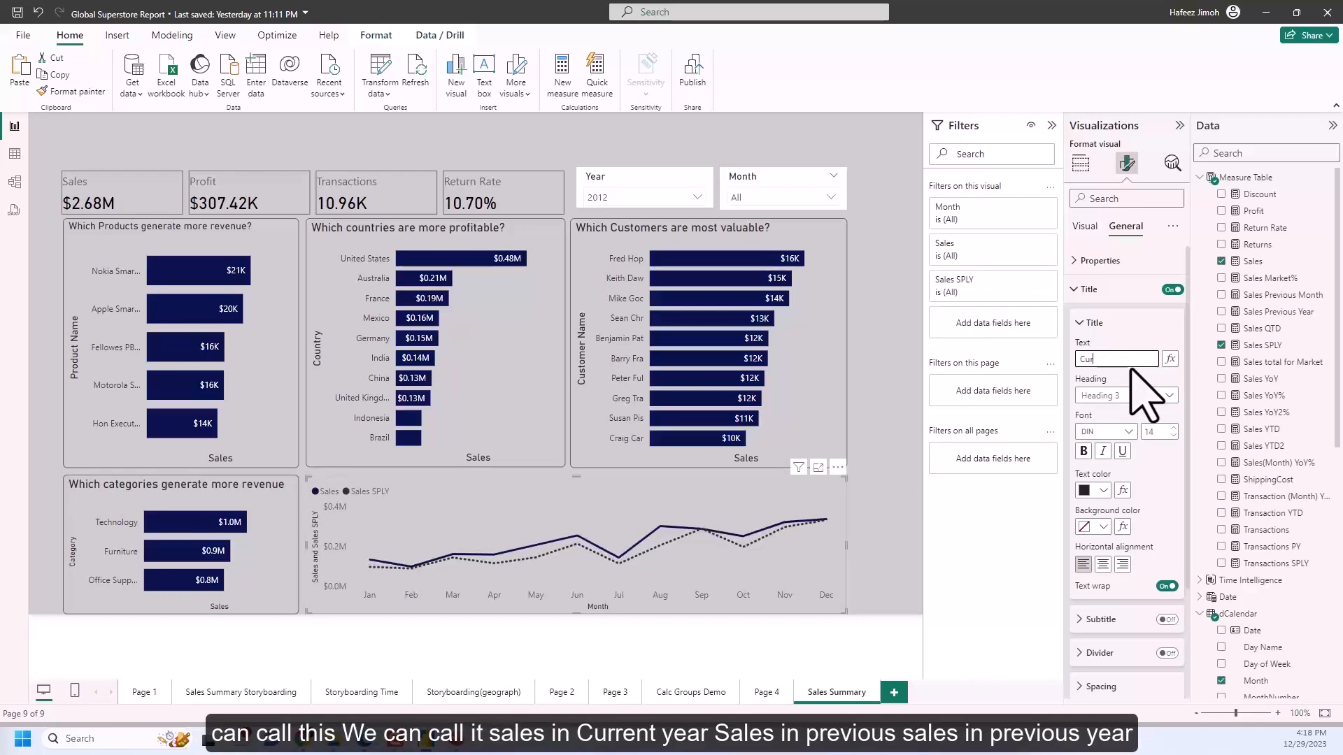
{"action": "type", "text": "rent Year Sales & Sales in P"}
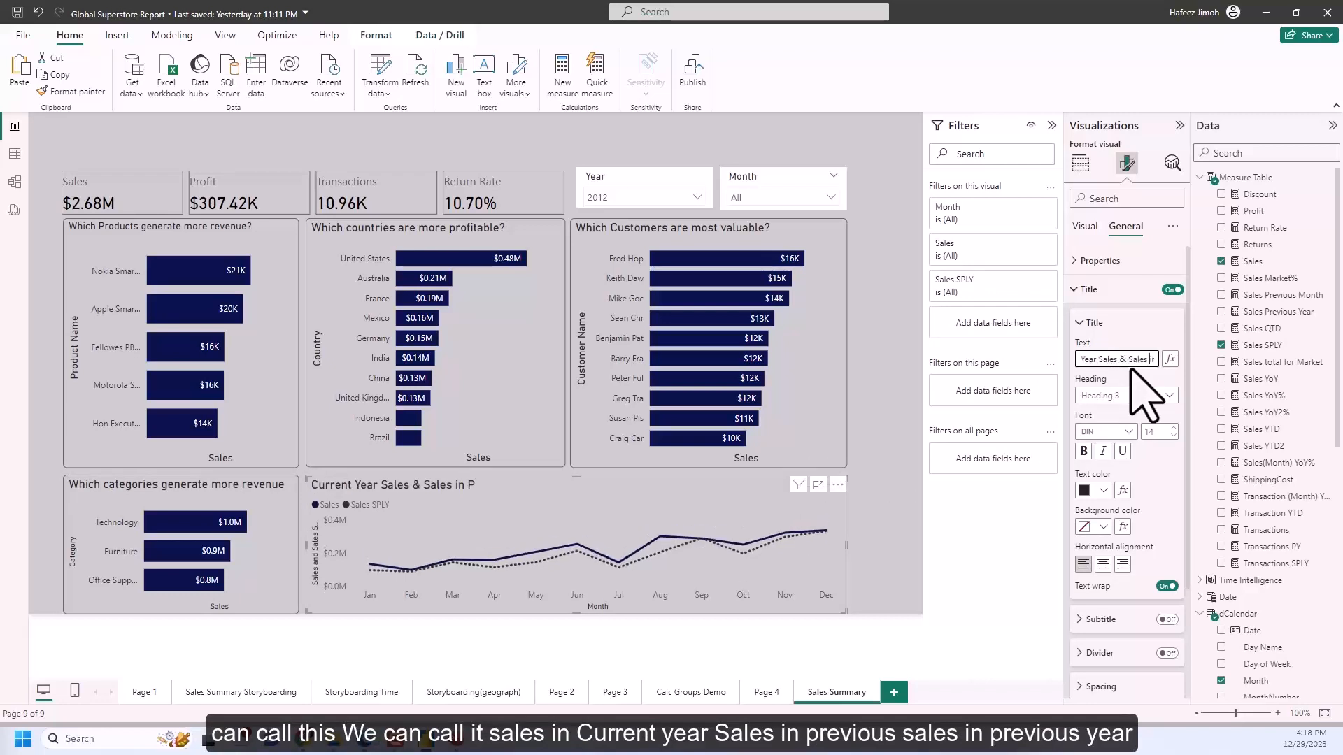
{"action": "type", "text": "revious Year"}
{"action": "left_click", "coordinate": [909, 542]}
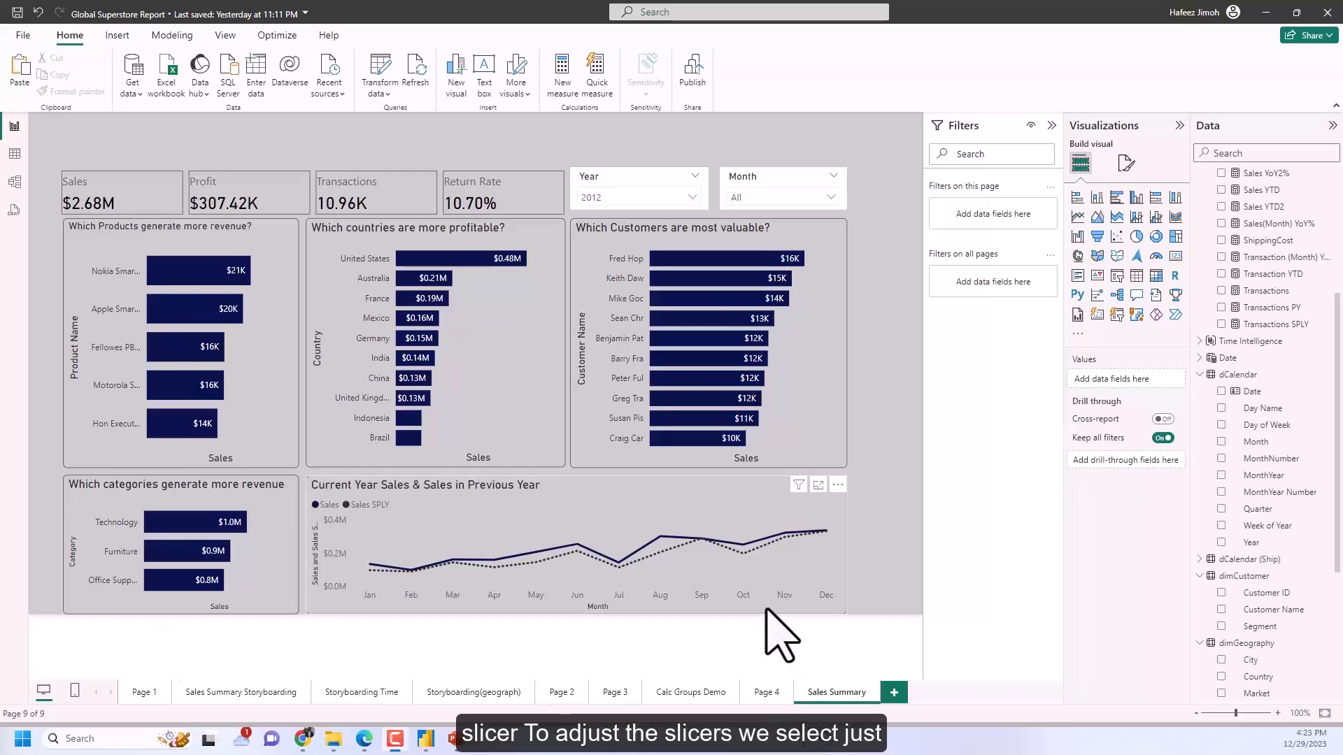
Step: Turn off the background effect of the Year slicer
{"action": "left_click", "coordinate": [649, 184]}
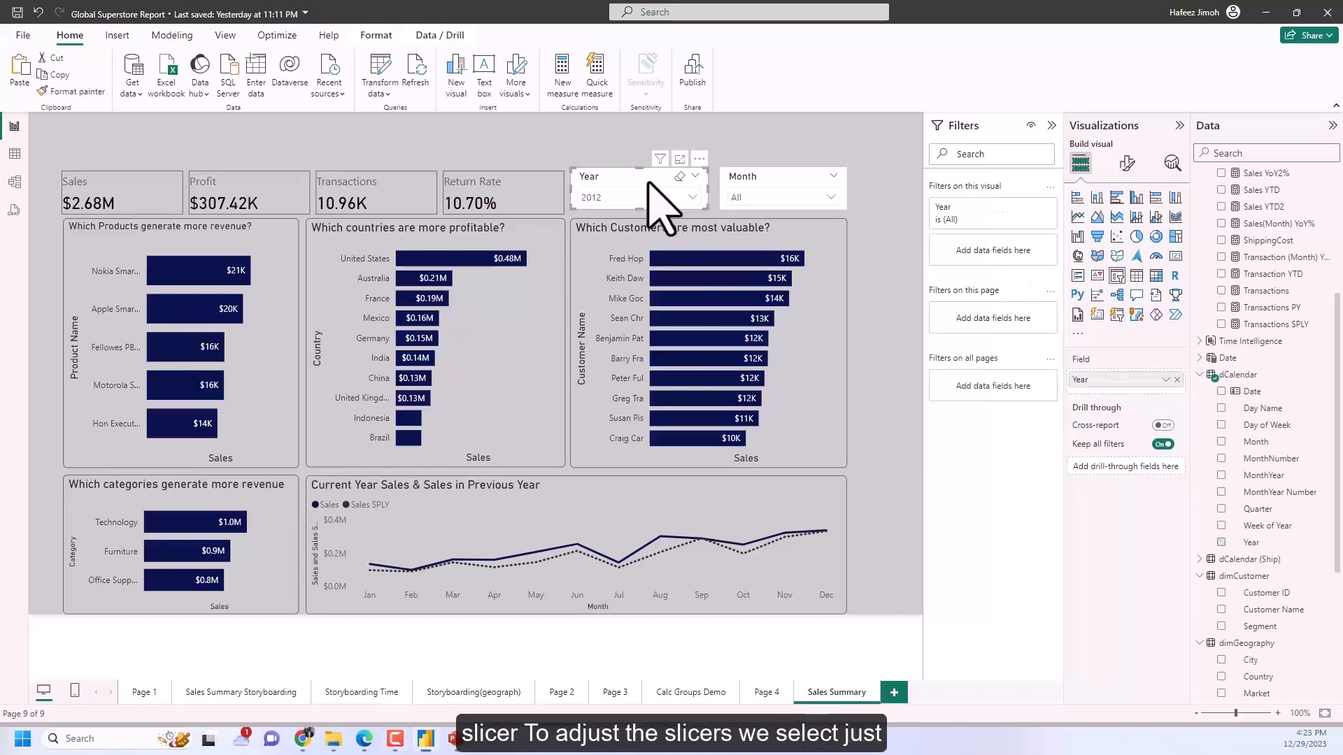
{"action": "left_click", "coordinate": [1124, 171]}
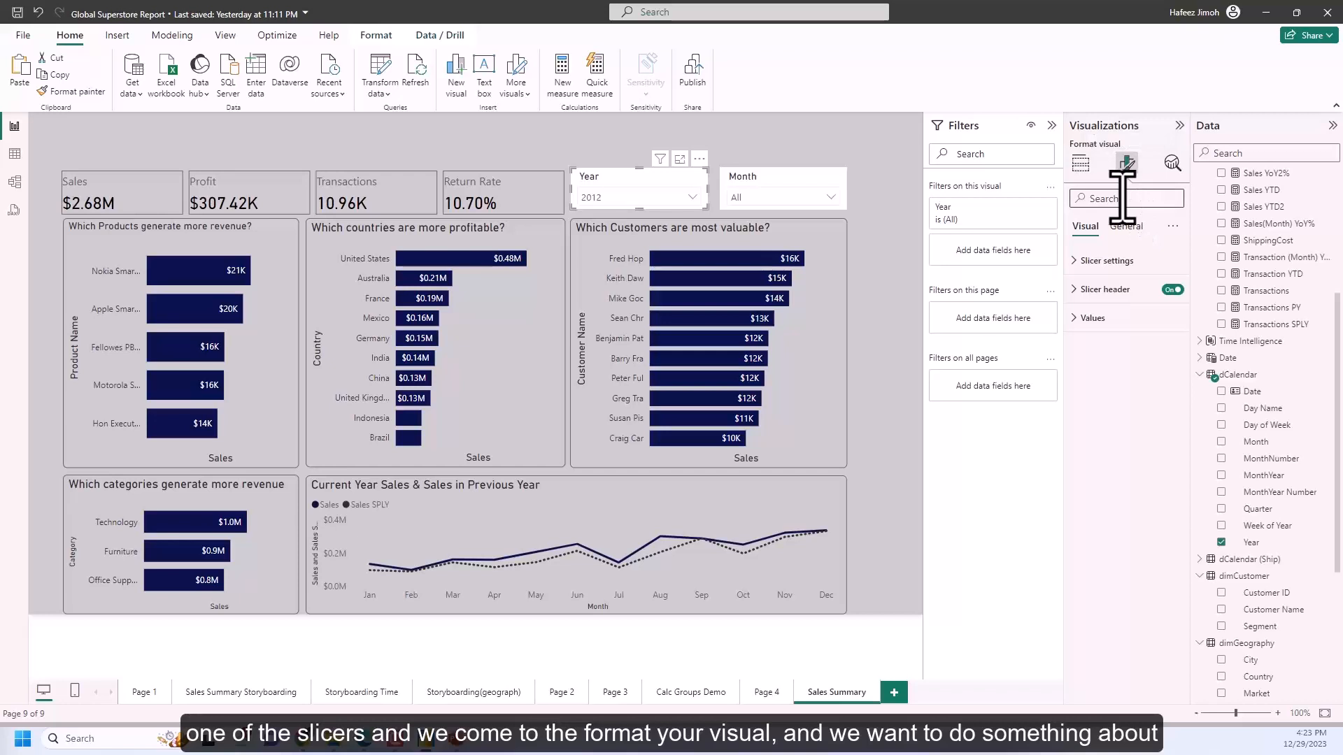
{"action": "type", "text": "color"}
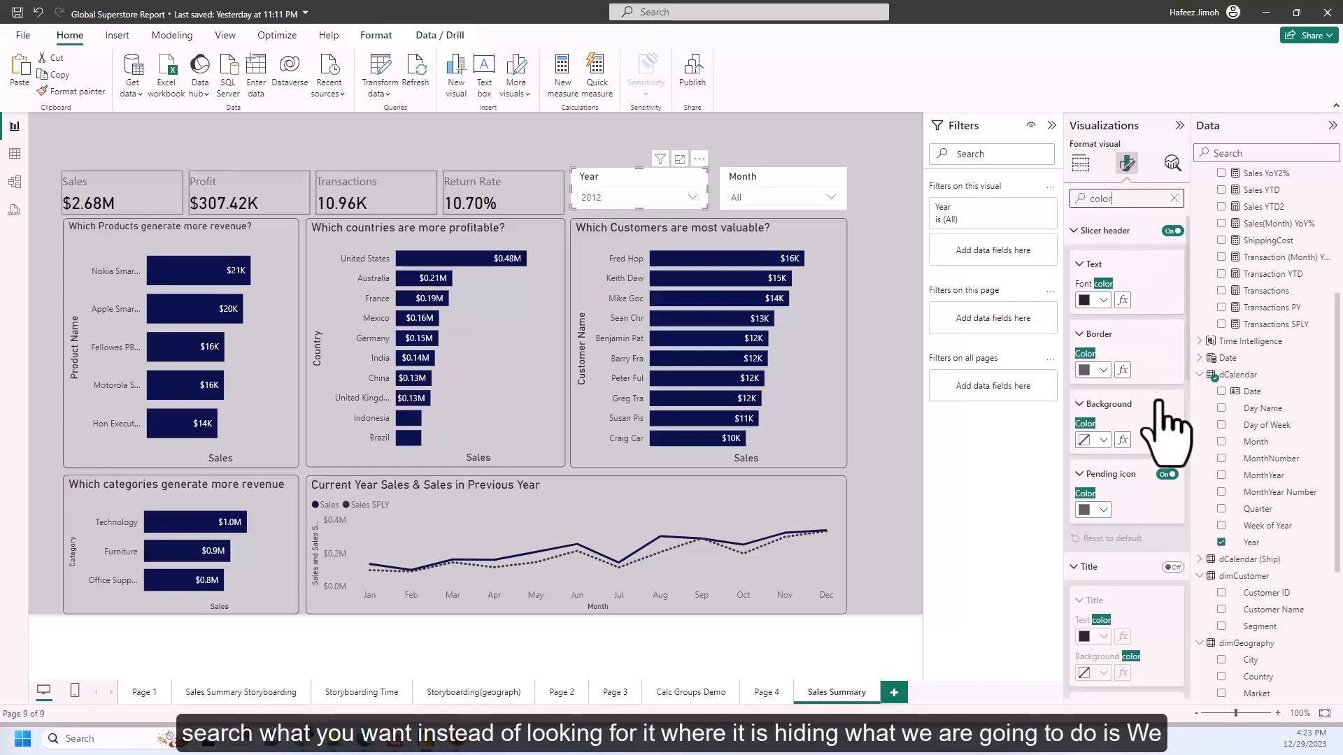
{"action": "scroll", "coordinate": [1158, 428], "scroll_direction": "down", "scroll_amount": 6}
{"action": "scroll", "coordinate": [1164, 420], "scroll_direction": "up", "scroll_amount": 3}
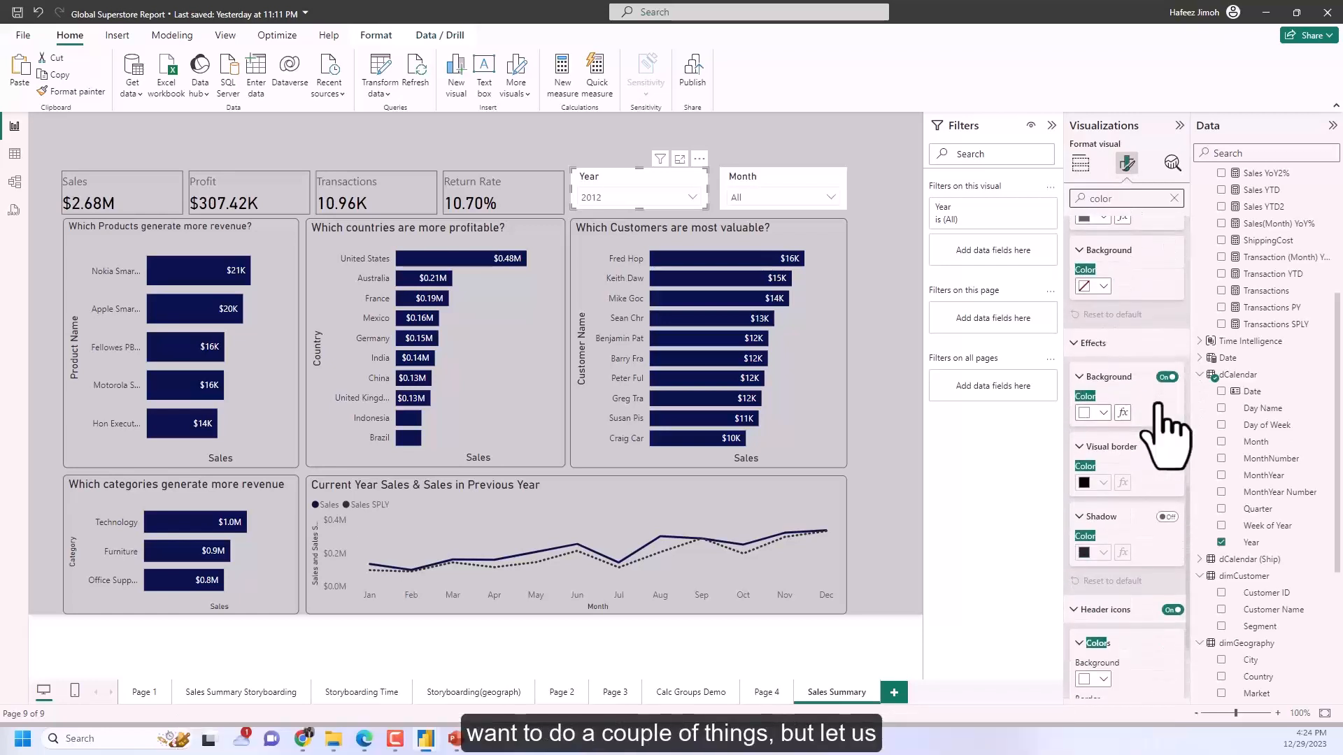
{"action": "left_click", "coordinate": [1174, 198]}
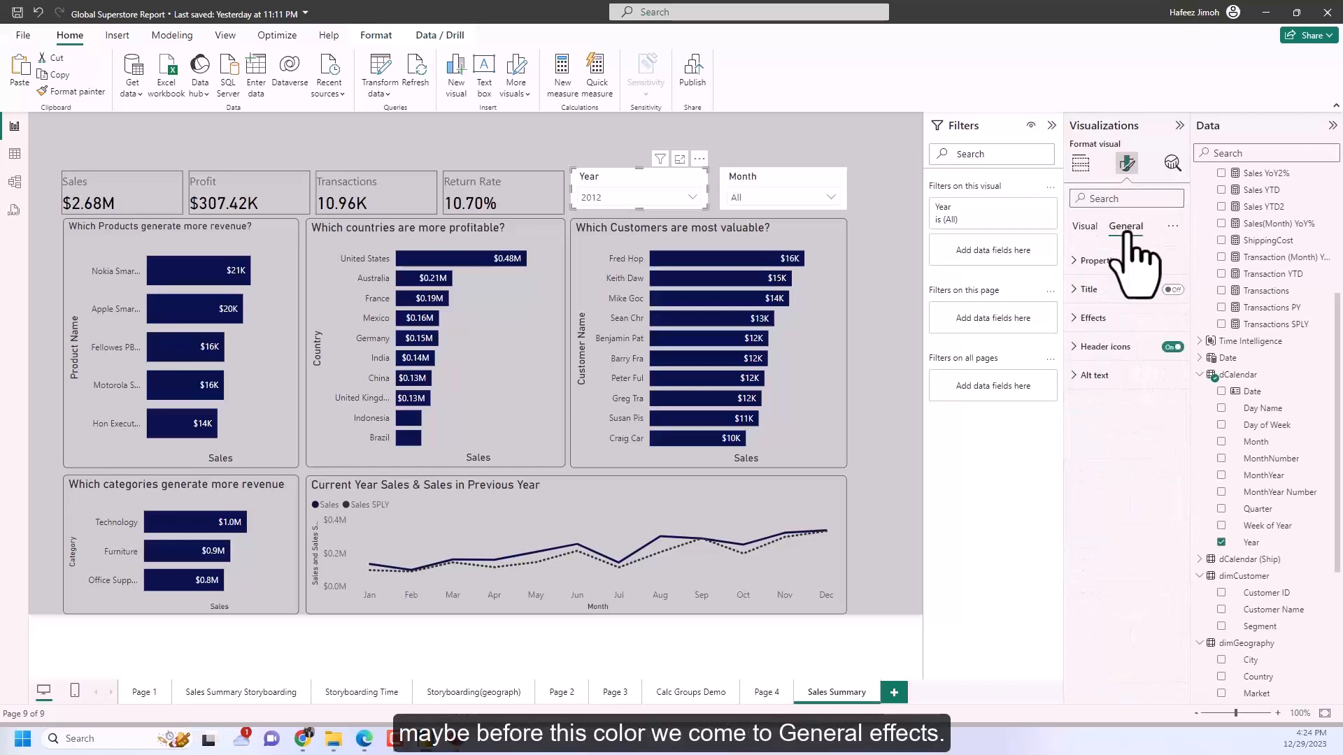
{"action": "left_click", "coordinate": [1126, 227]}
{"action": "left_click", "coordinate": [1119, 317]}
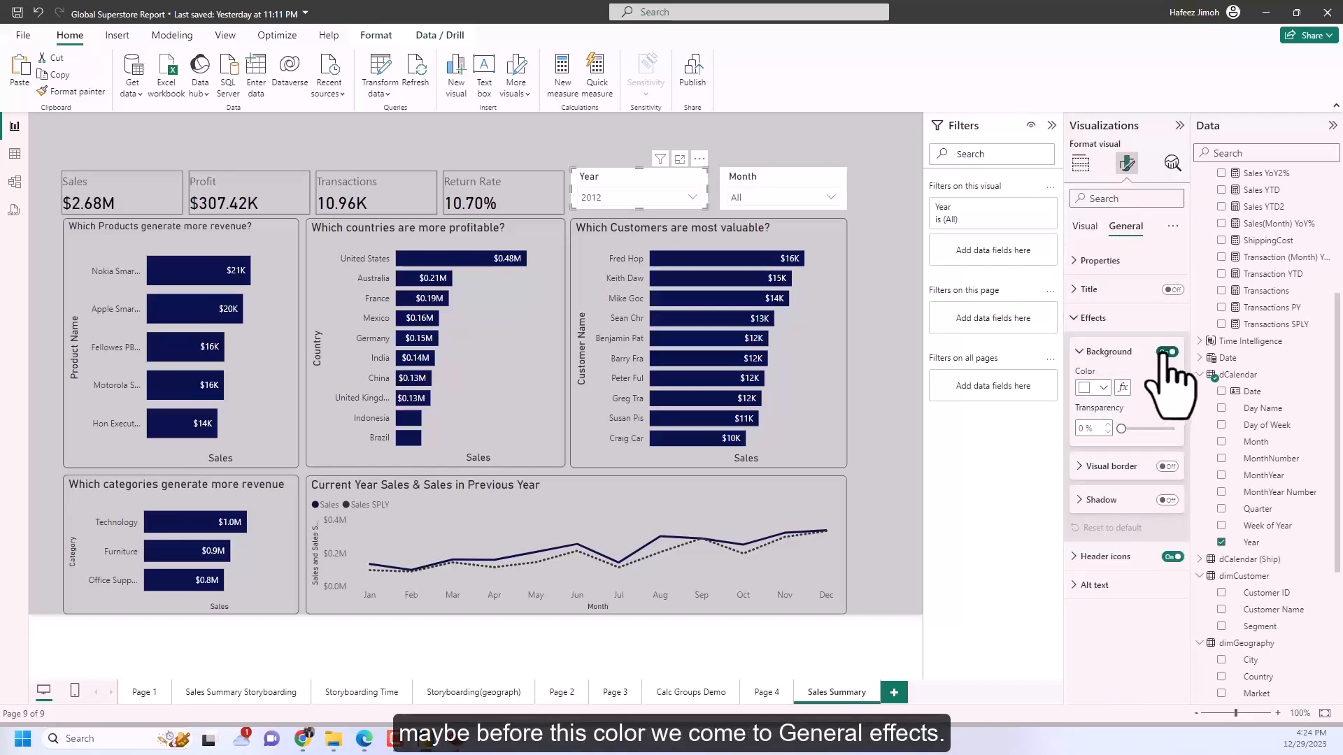
{"action": "left_click", "coordinate": [1166, 352]}
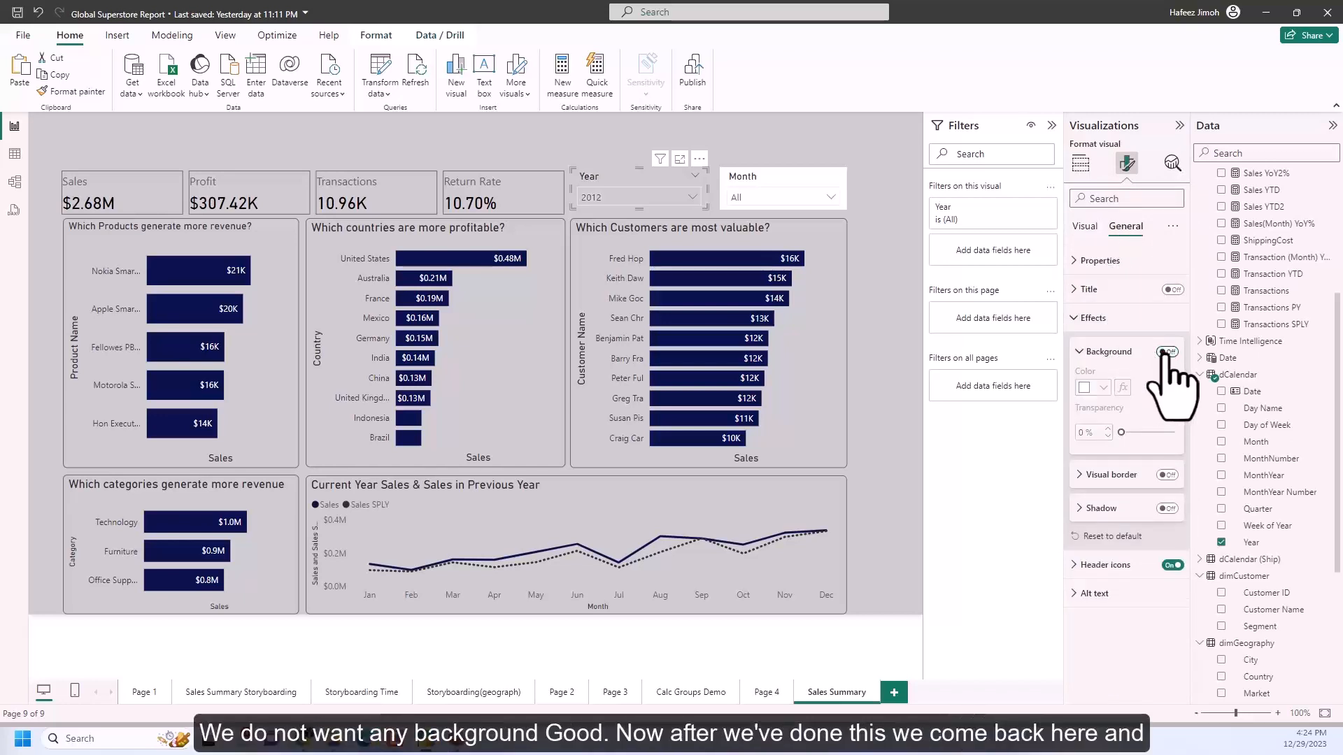
Step: Find the Year slicer's color options and set its header background to dark grey
{"action": "left_click", "coordinate": [1081, 163]}
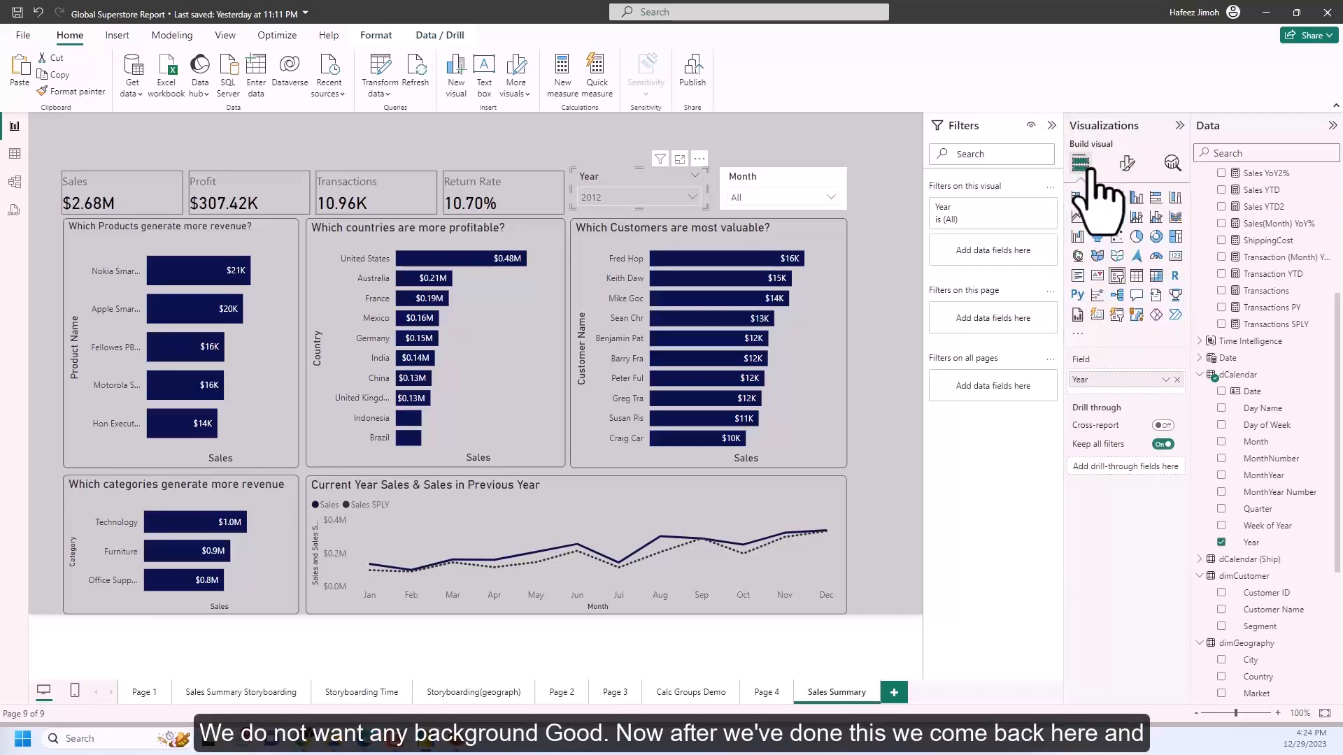
{"action": "left_click", "coordinate": [1127, 163]}
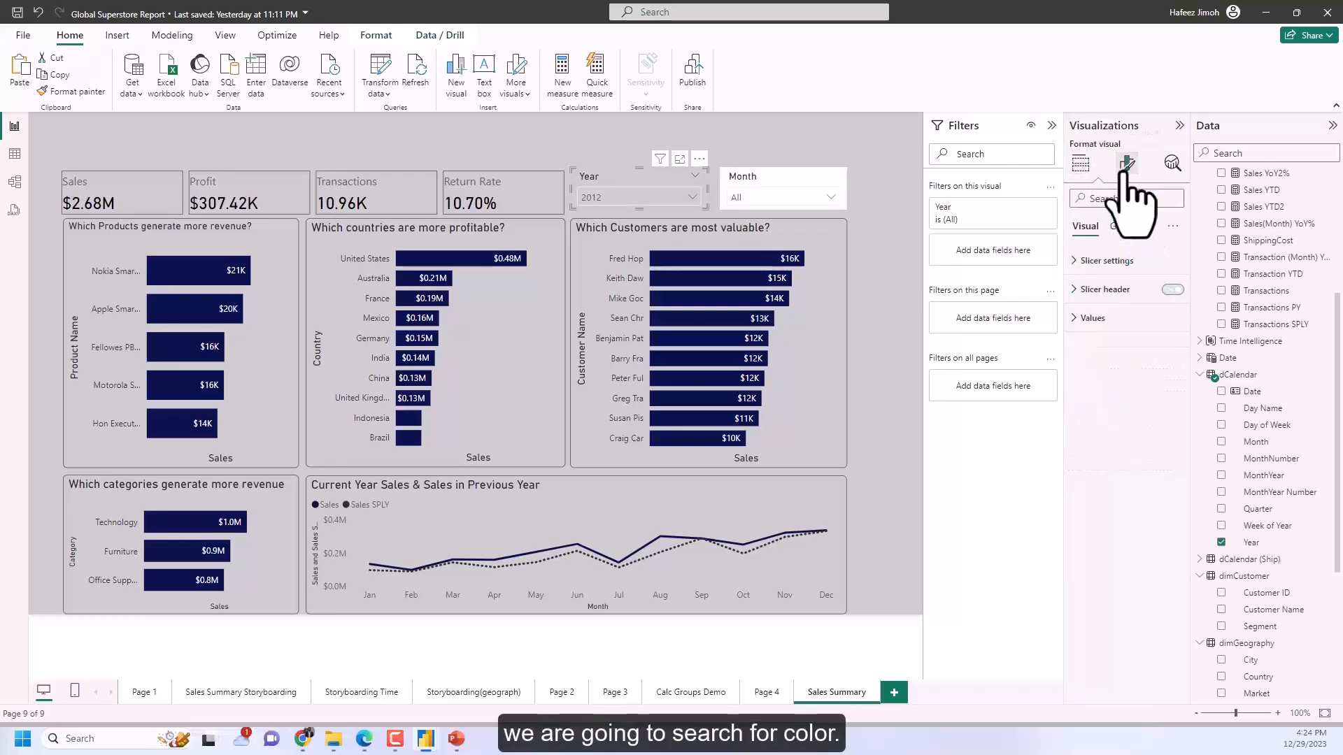
{"action": "left_click", "coordinate": [1122, 198]}
{"action": "type", "text": "color"}
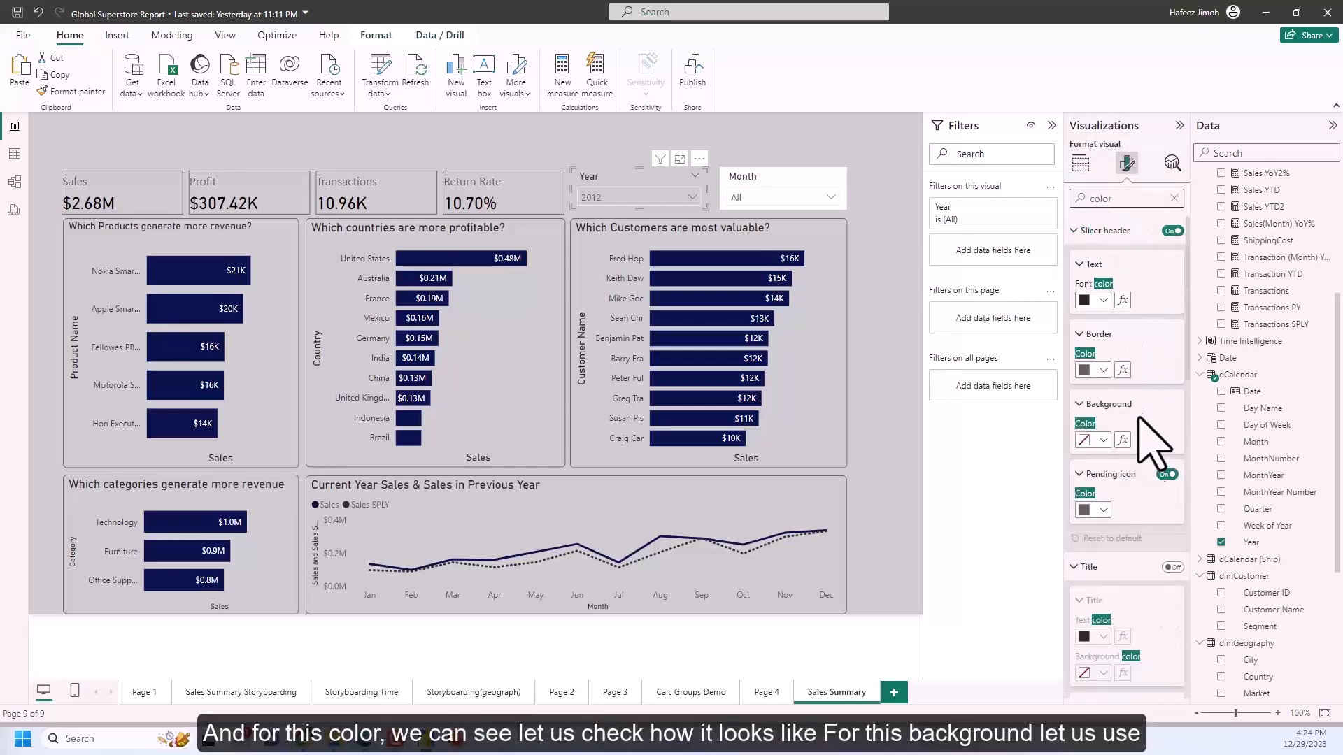
{"action": "left_click", "coordinate": [1103, 440]}
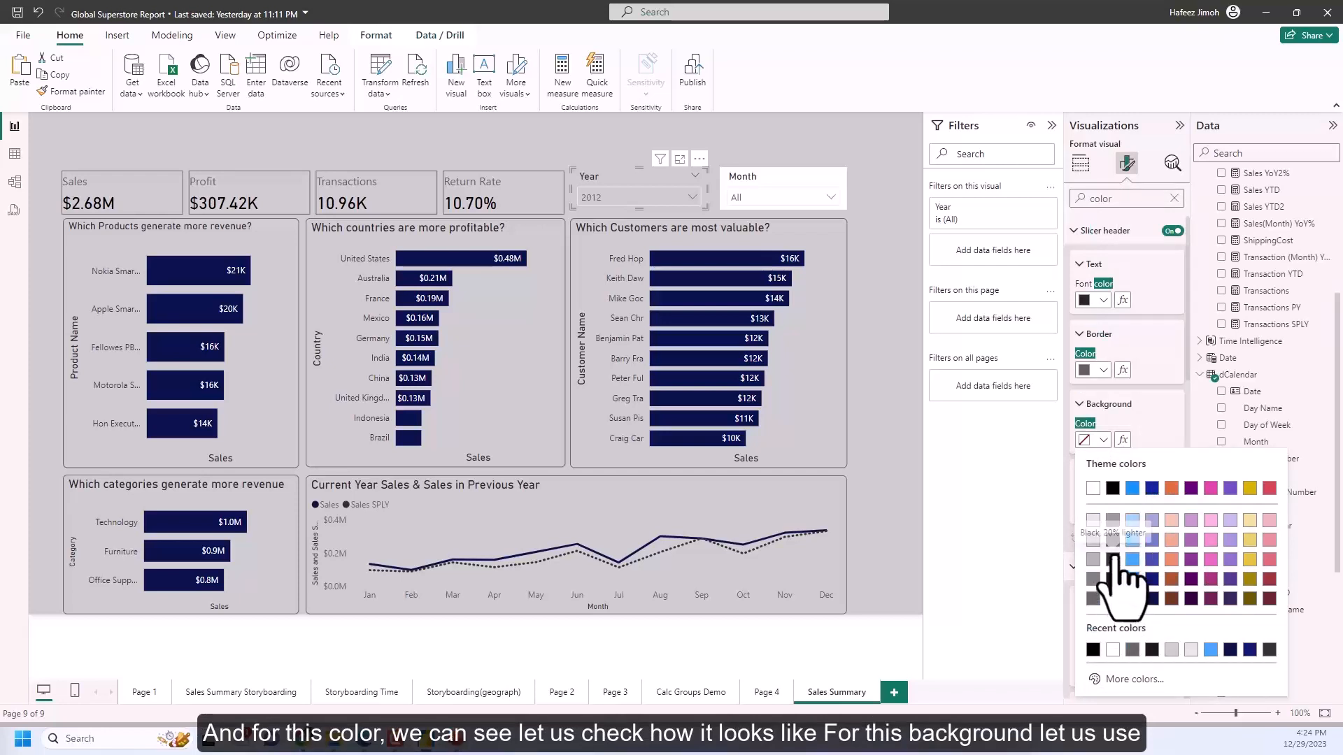
{"action": "left_click", "coordinate": [1112, 579]}
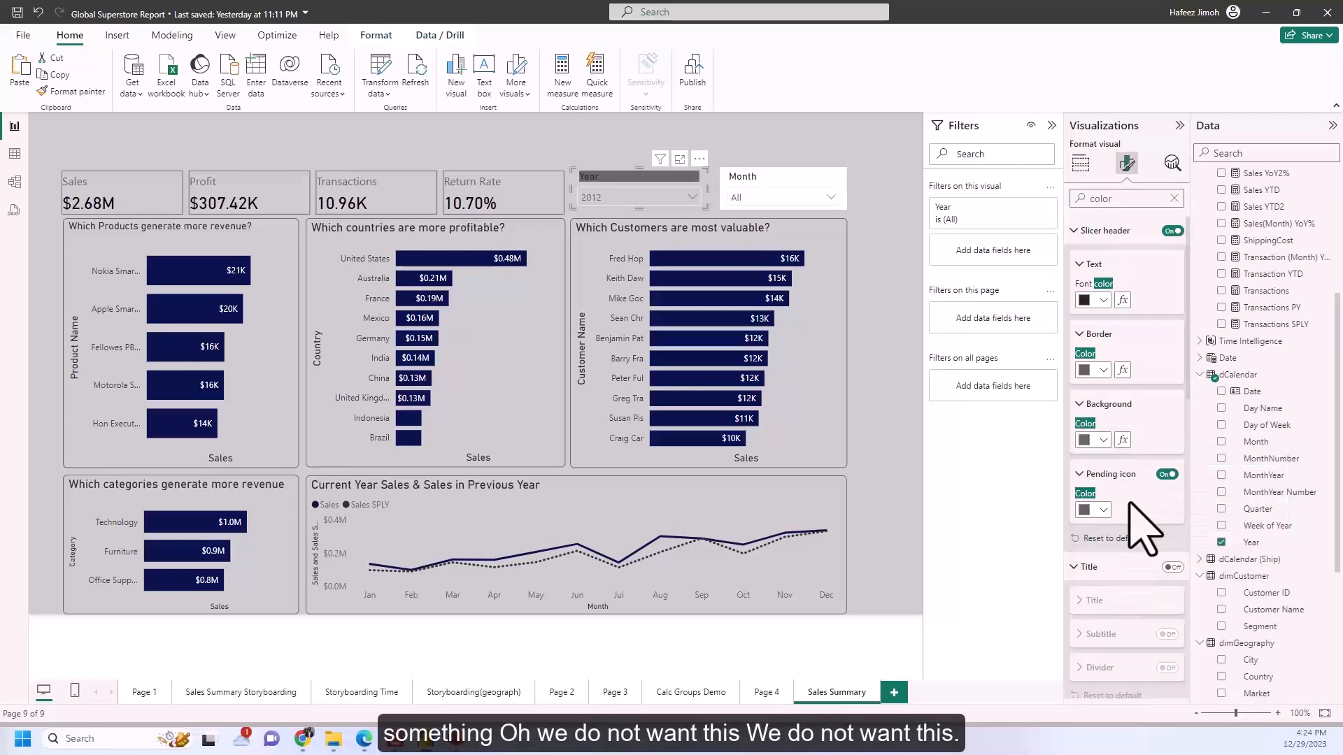
Step: Set the Year slicer's header background and pending icon color to light grey
{"action": "left_click", "coordinate": [1097, 440]}
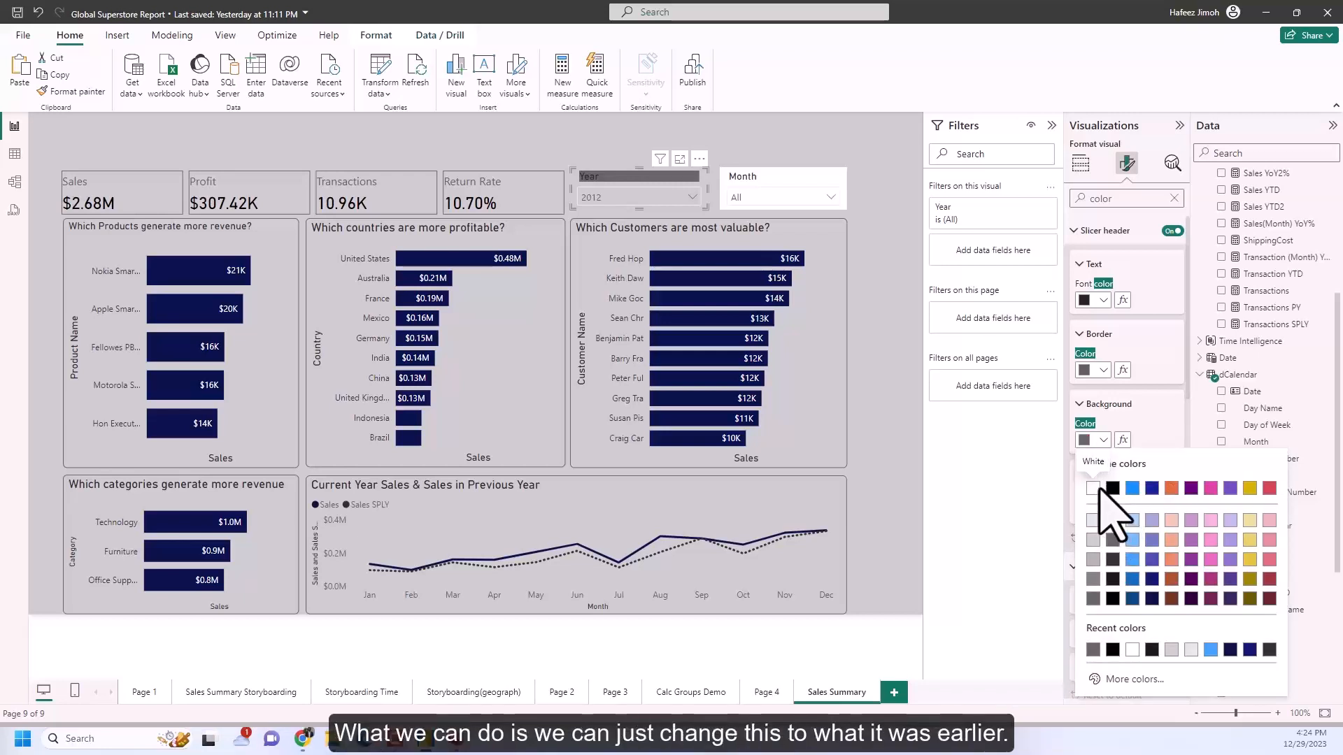
{"action": "left_click", "coordinate": [1108, 443]}
{"action": "left_click", "coordinate": [1108, 443]}
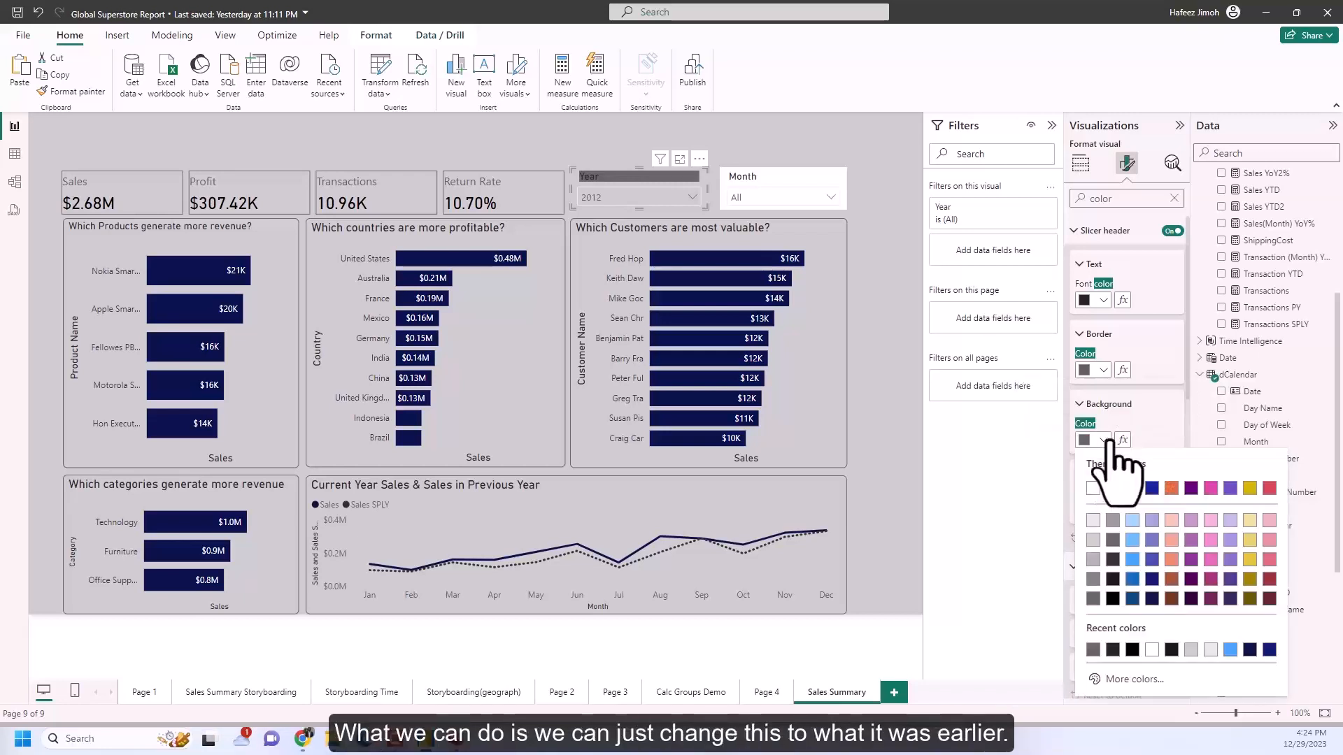
{"action": "left_click", "coordinate": [1095, 521]}
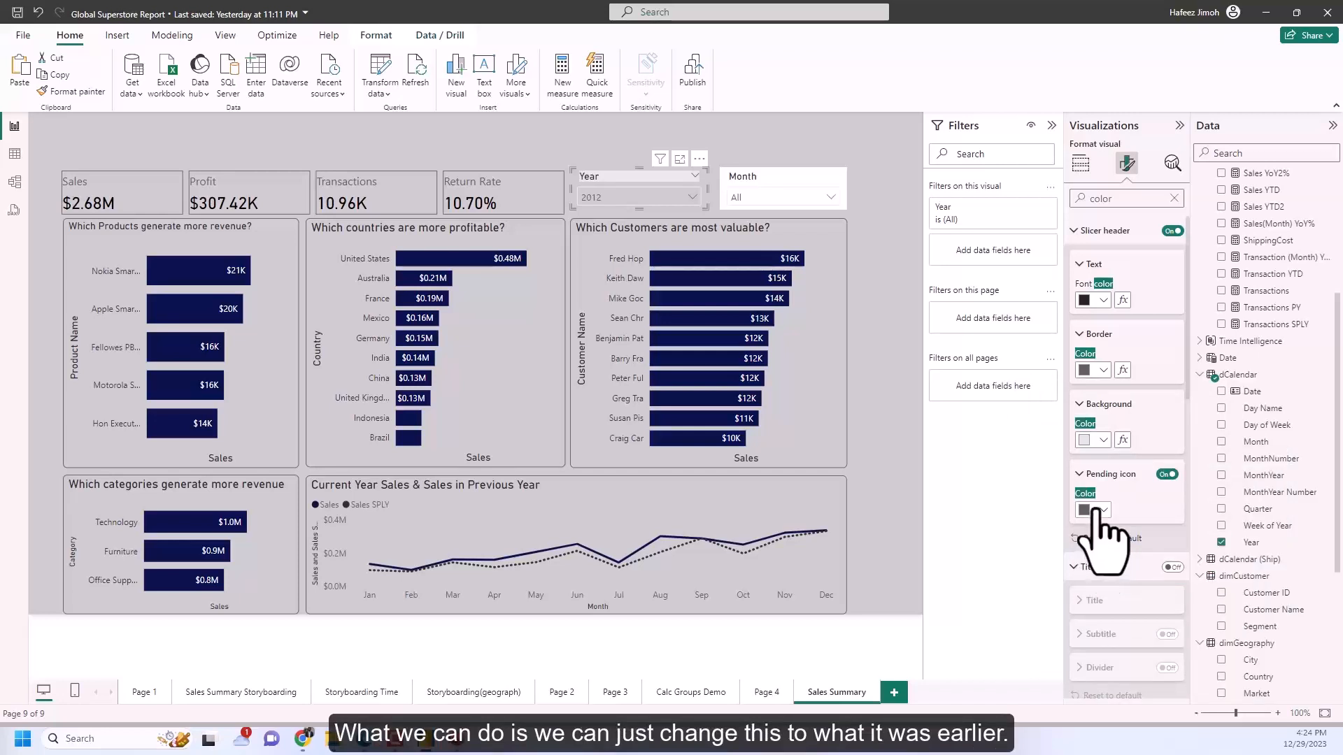
{"action": "left_click", "coordinate": [1093, 510]}
{"action": "left_click", "coordinate": [1093, 340]}
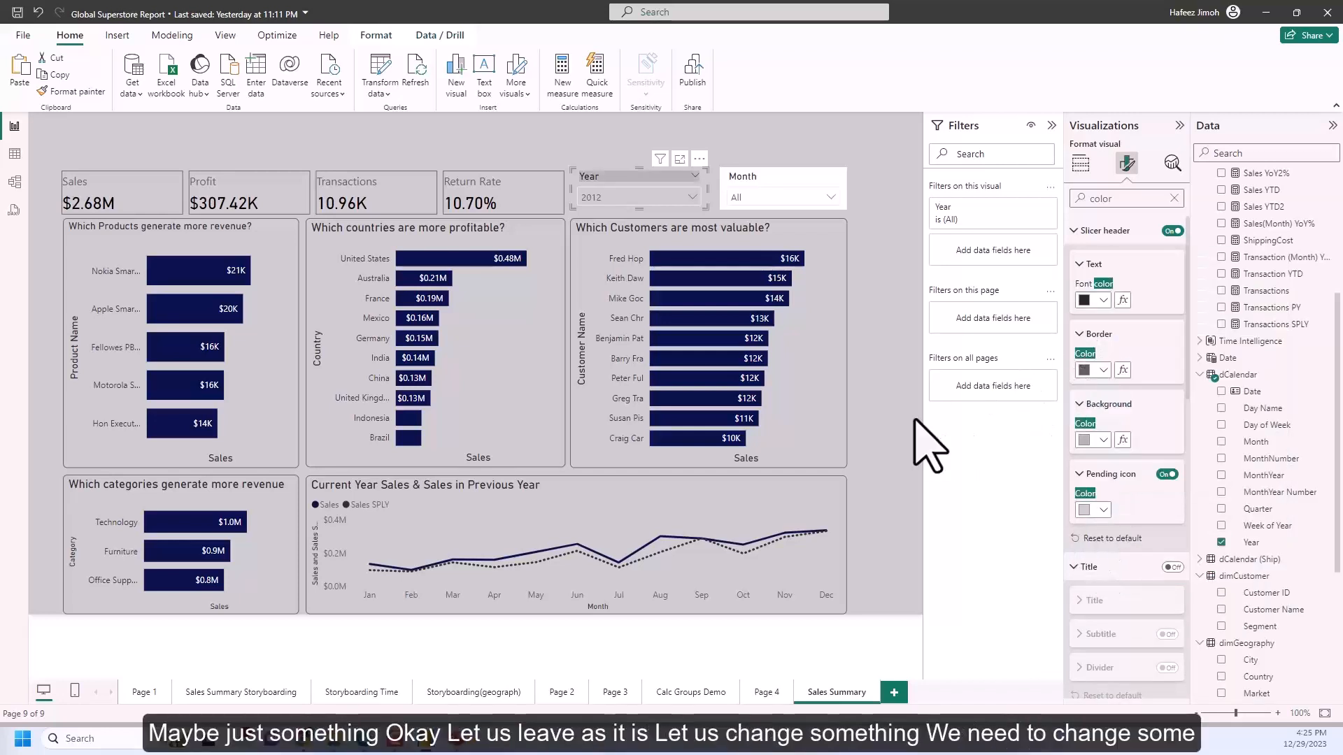
Step: Set the font color of the Year slicer's values to white
{"action": "left_click", "coordinate": [916, 437]}
{"action": "left_click", "coordinate": [705, 202]}
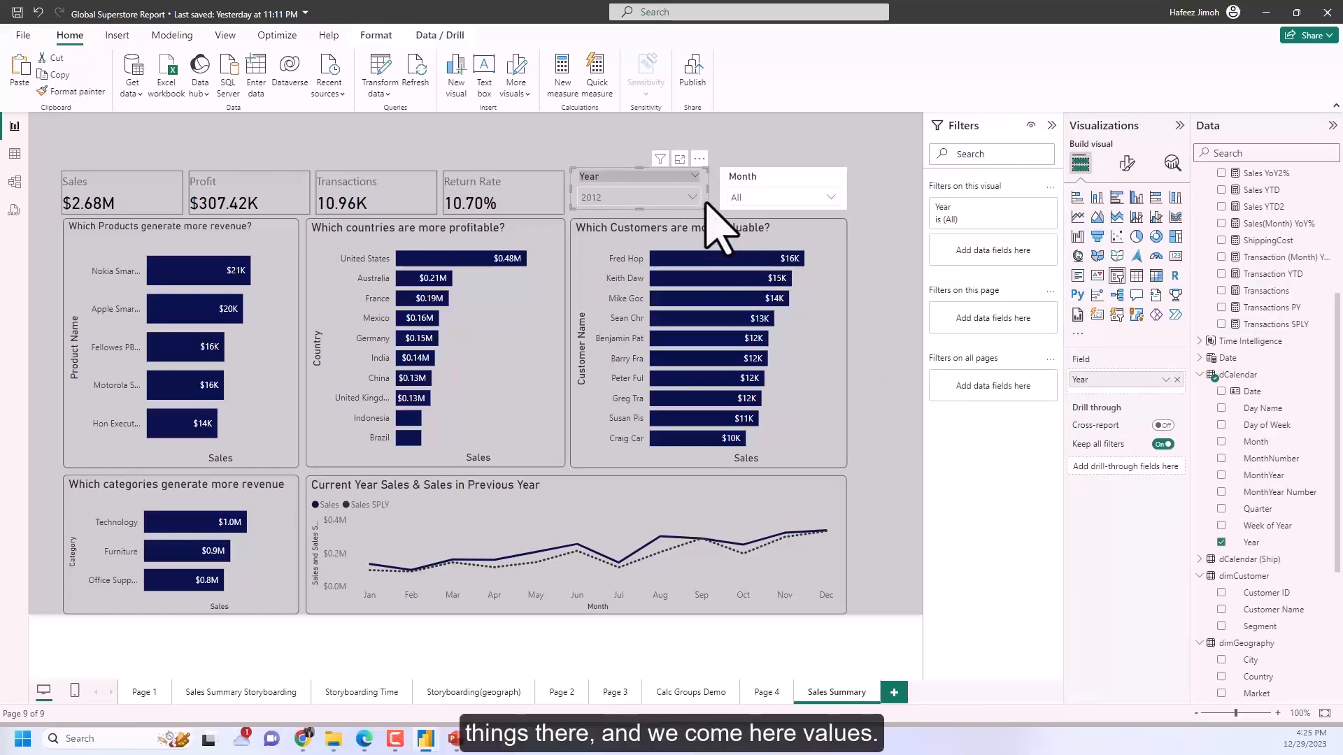
{"action": "left_click", "coordinate": [1126, 163]}
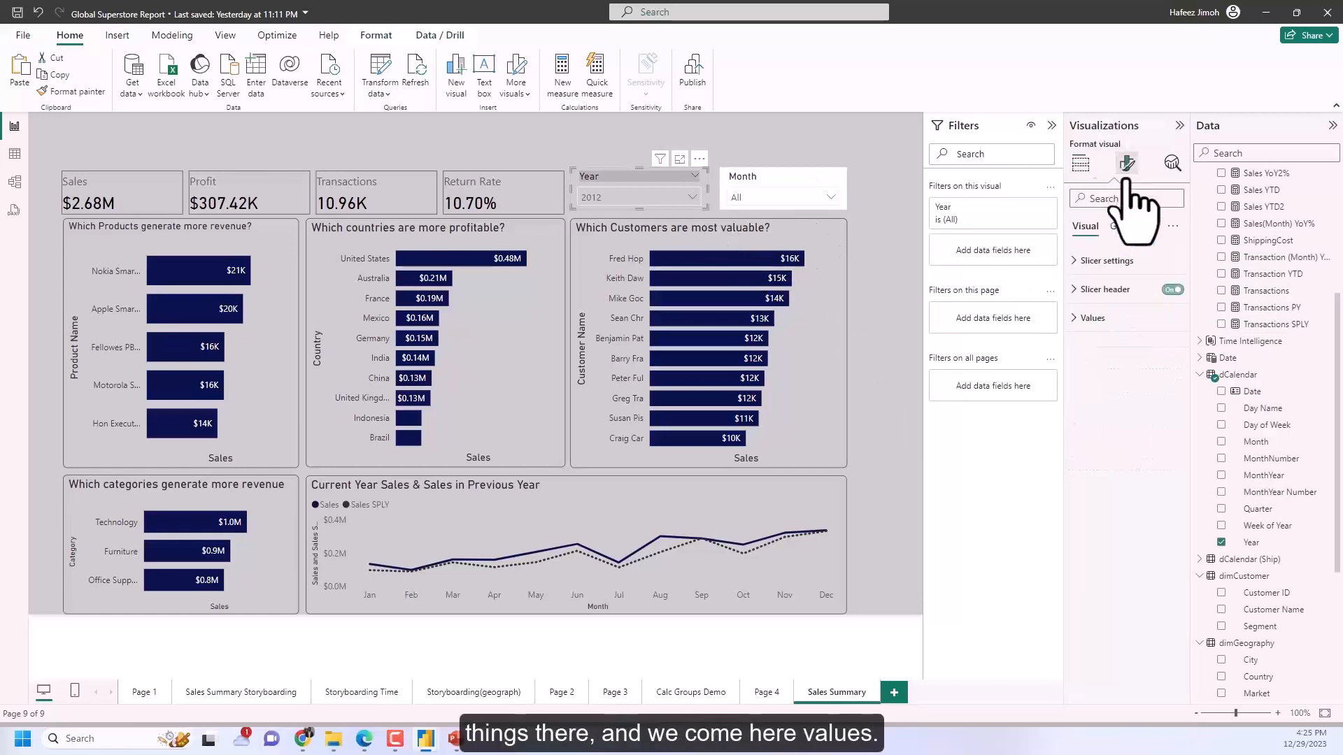
{"action": "left_click", "coordinate": [1119, 319]}
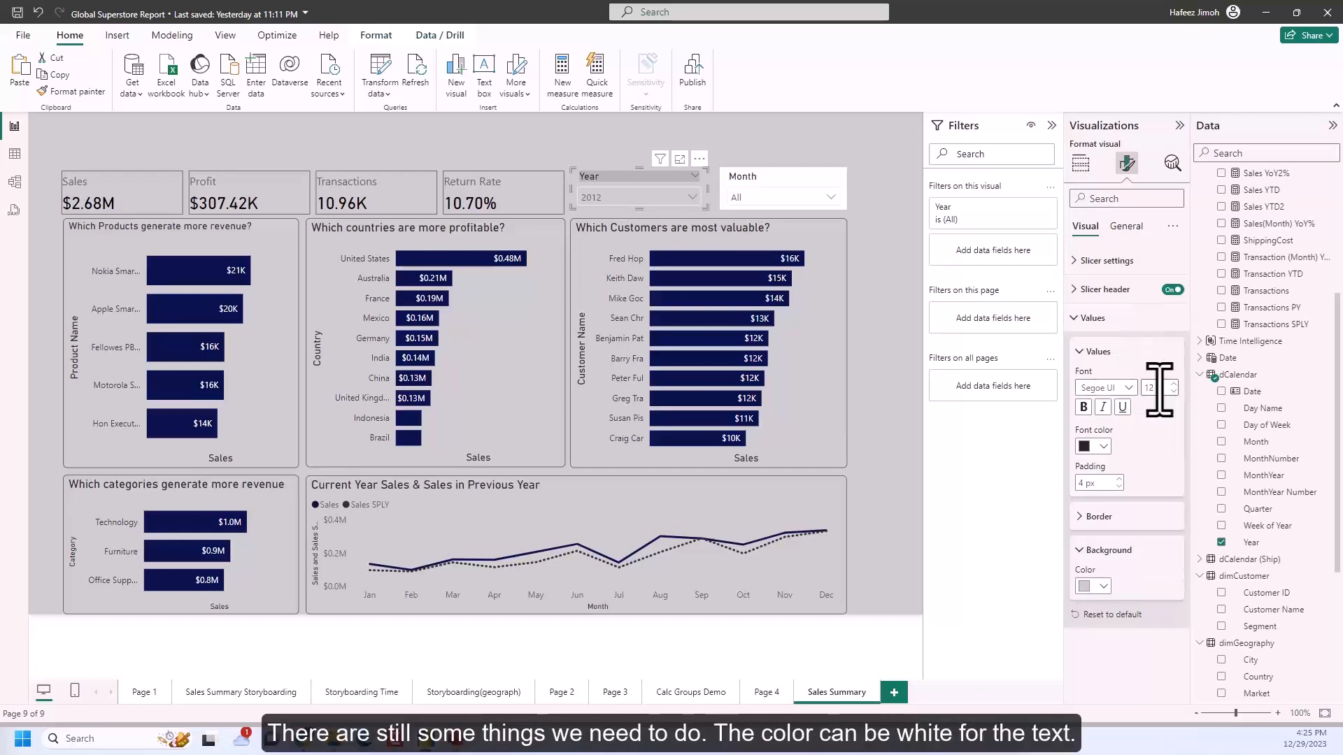
{"action": "left_click", "coordinate": [1102, 446]}
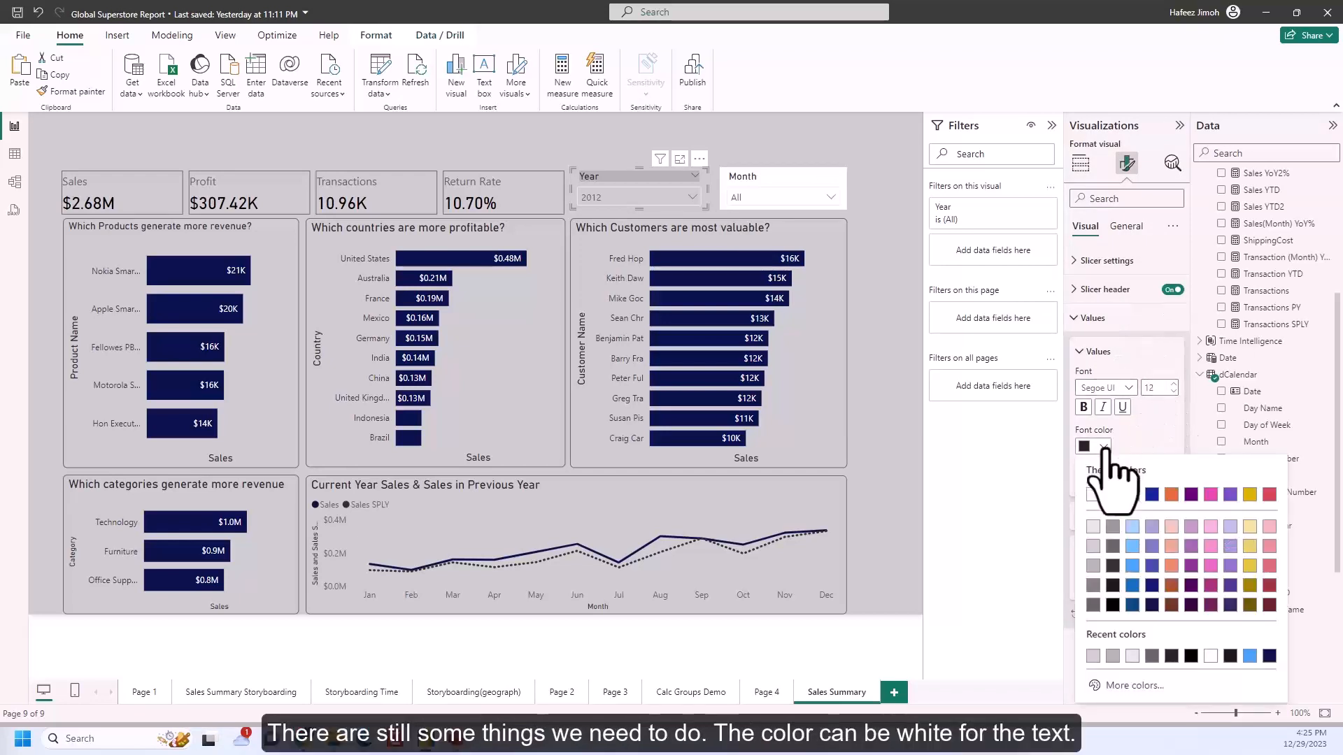
{"action": "left_click", "coordinate": [1093, 495]}
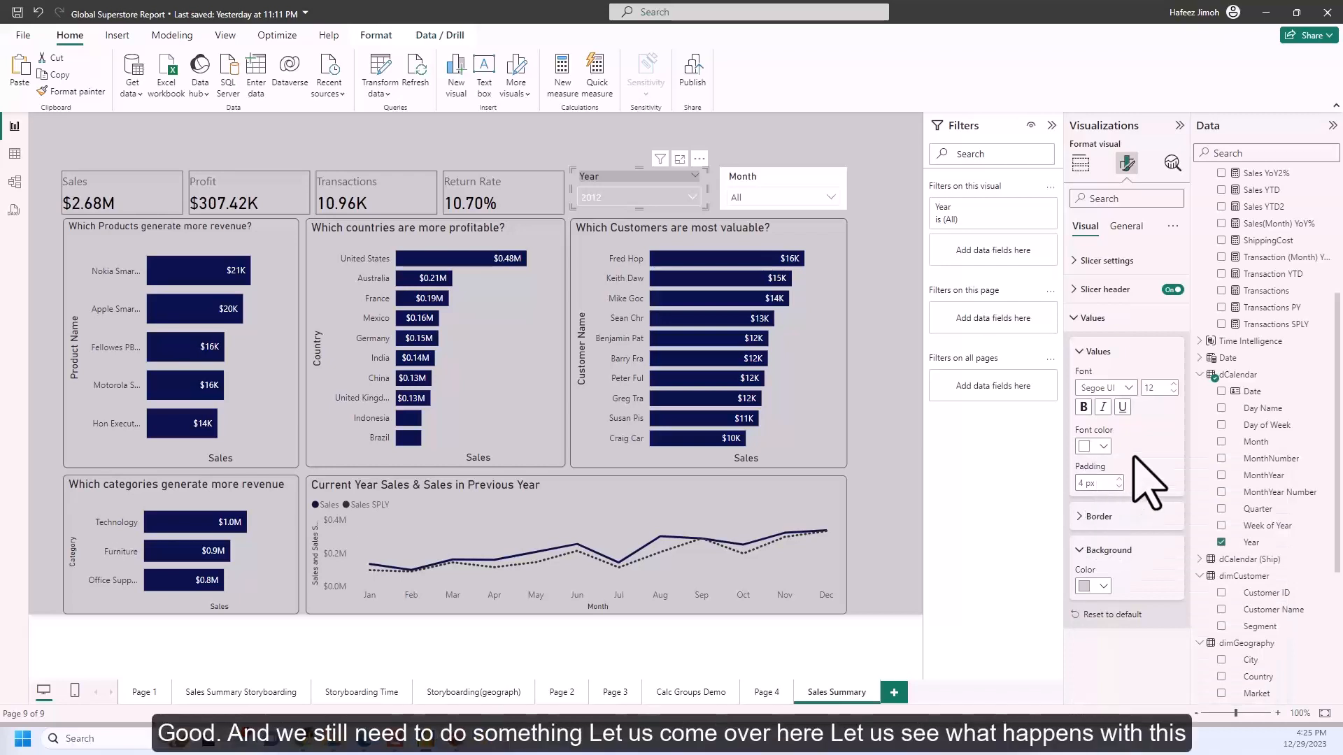
Step: Turn the Year slicer's background effect back on and set its color to light grey
{"action": "left_click", "coordinate": [1109, 319]}
{"action": "left_click", "coordinate": [1125, 227]}
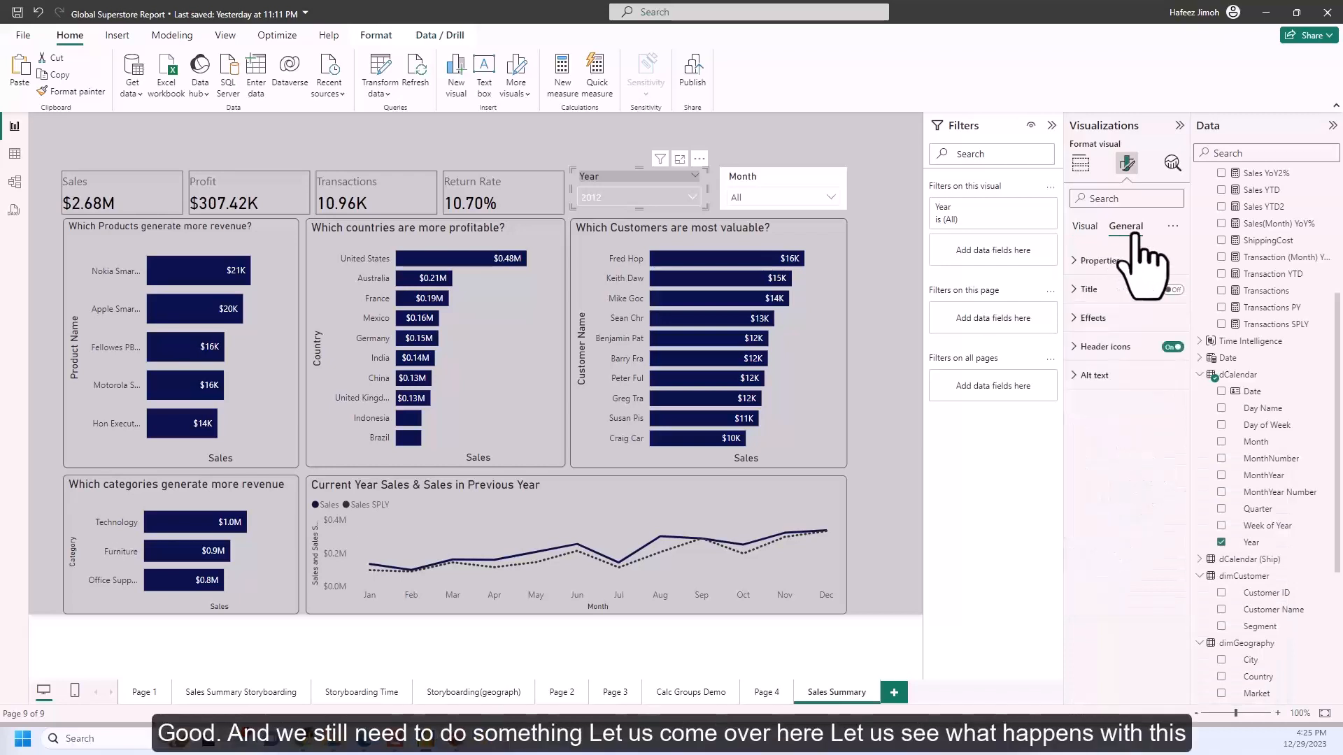
{"action": "left_click", "coordinate": [1094, 318]}
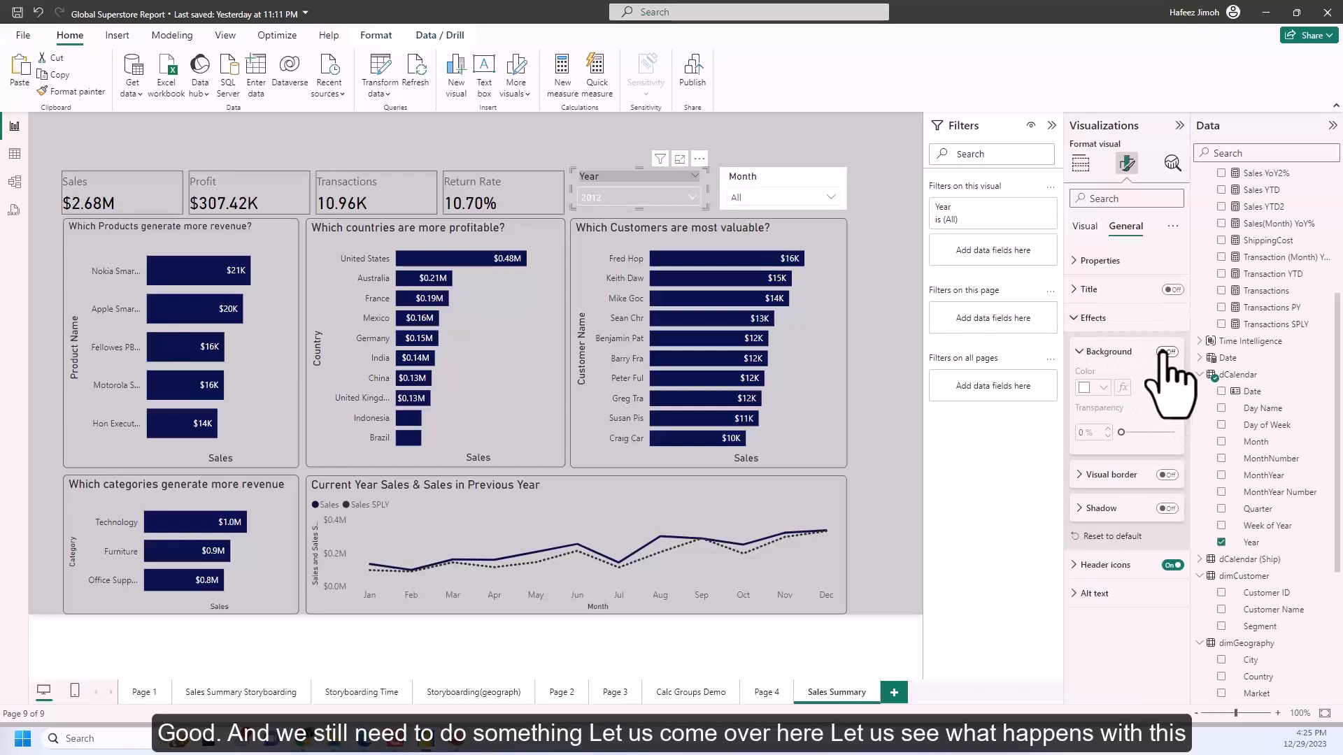
{"action": "left_click", "coordinate": [1166, 352]}
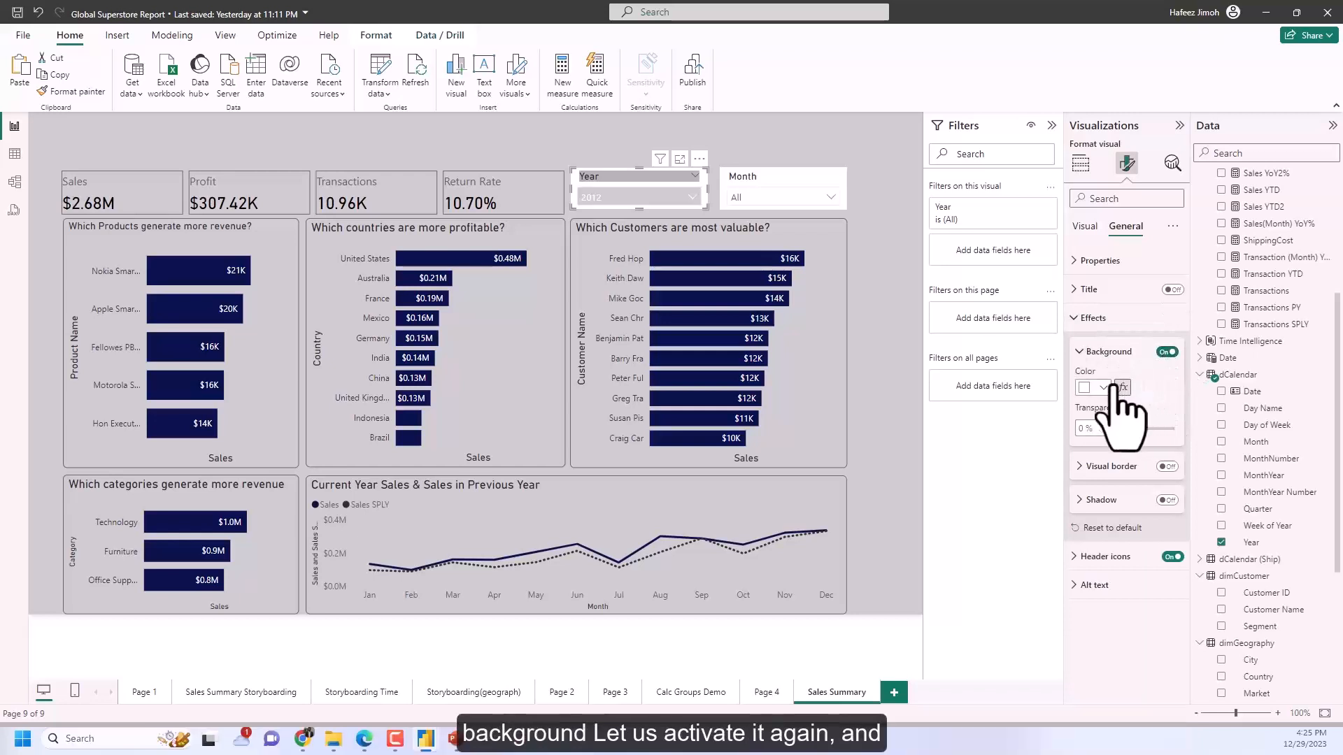
{"action": "left_click", "coordinate": [1103, 389]}
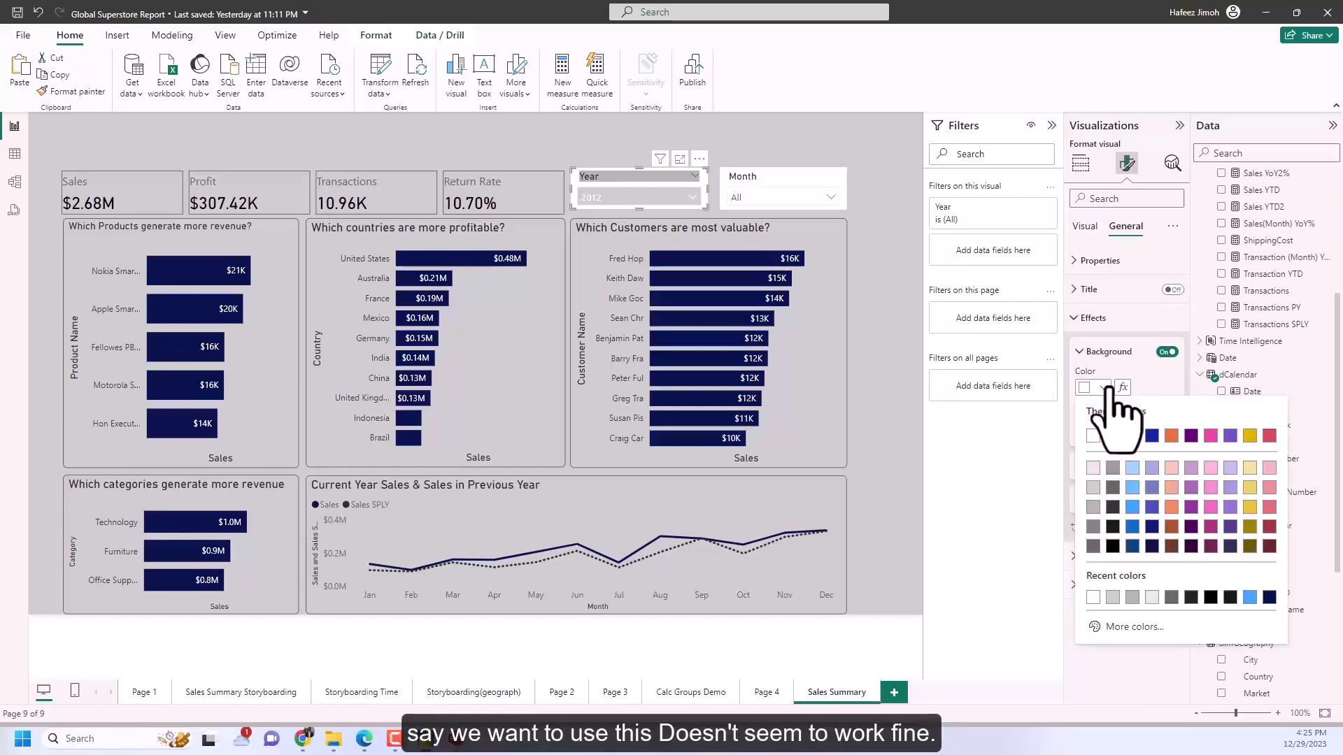
{"action": "left_click", "coordinate": [1093, 487]}
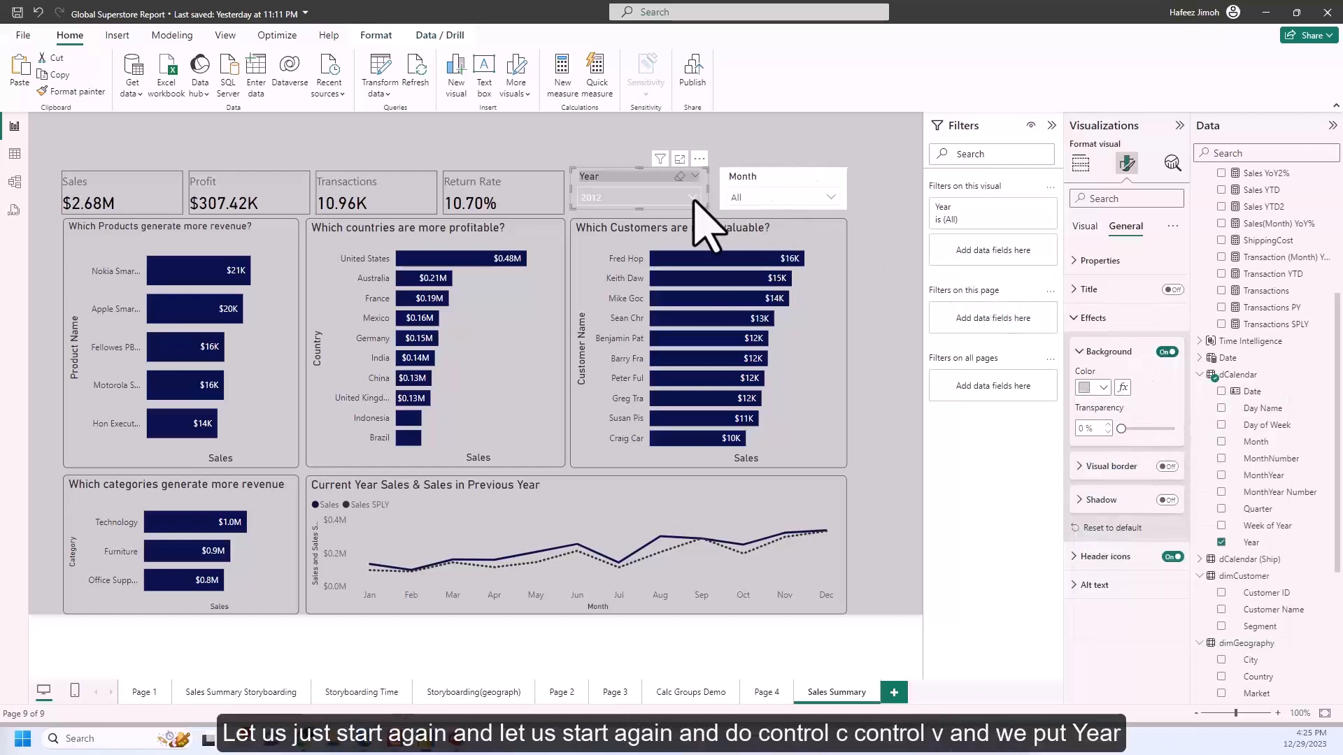
Step: Delete the Year slicer and put a copy of the Month slicer in its place above the customer chart
{"action": "key", "text": "Delete"}
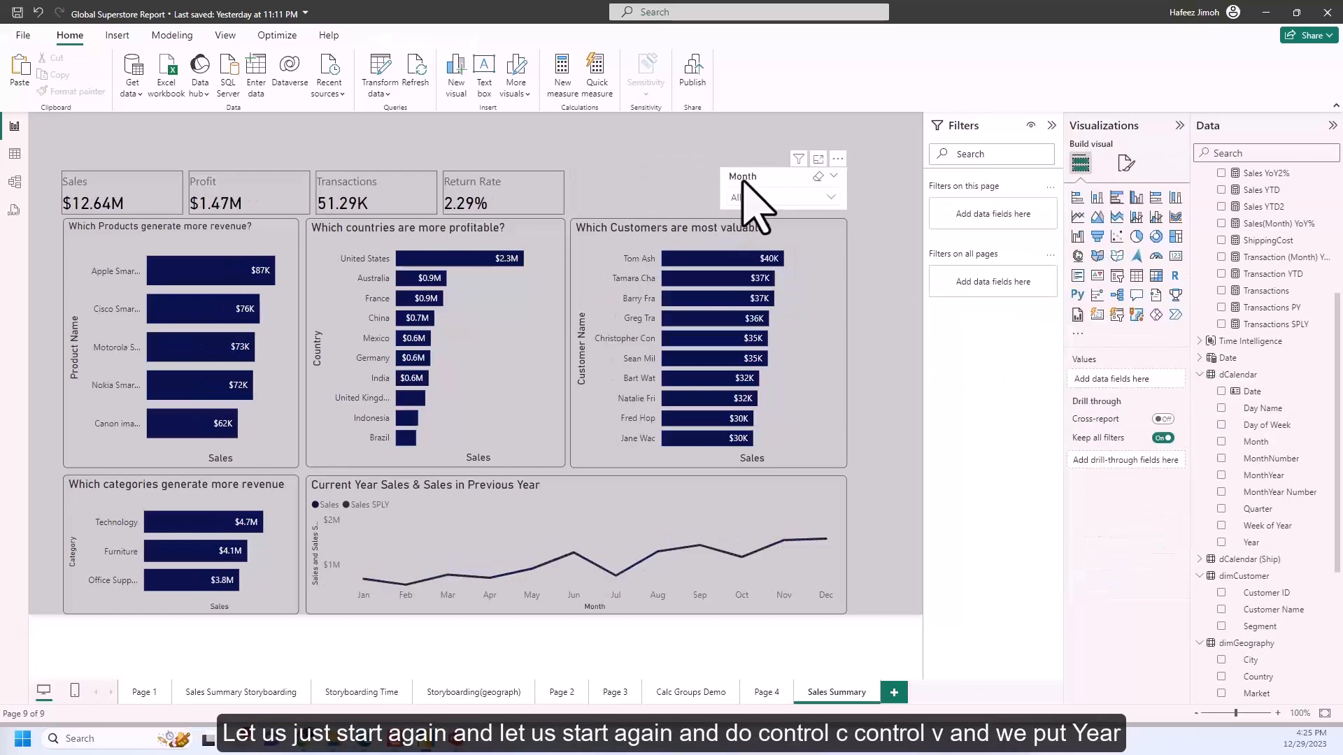
{"action": "left_click", "coordinate": [744, 180]}
{"action": "key", "text": "ctrl+c"}
{"action": "key", "text": "ctrl+v"}
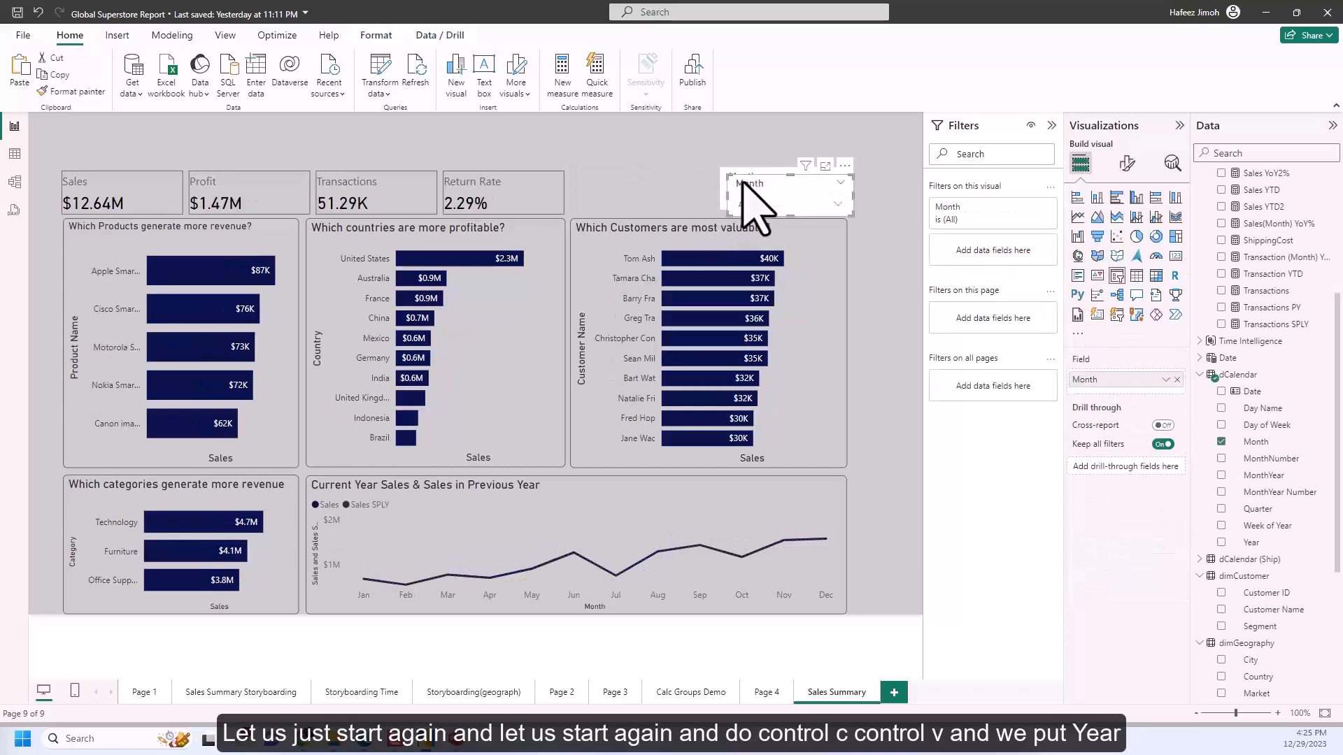
{"action": "left_click_drag", "start_coordinate": [740, 186], "coordinate": [599, 175]}
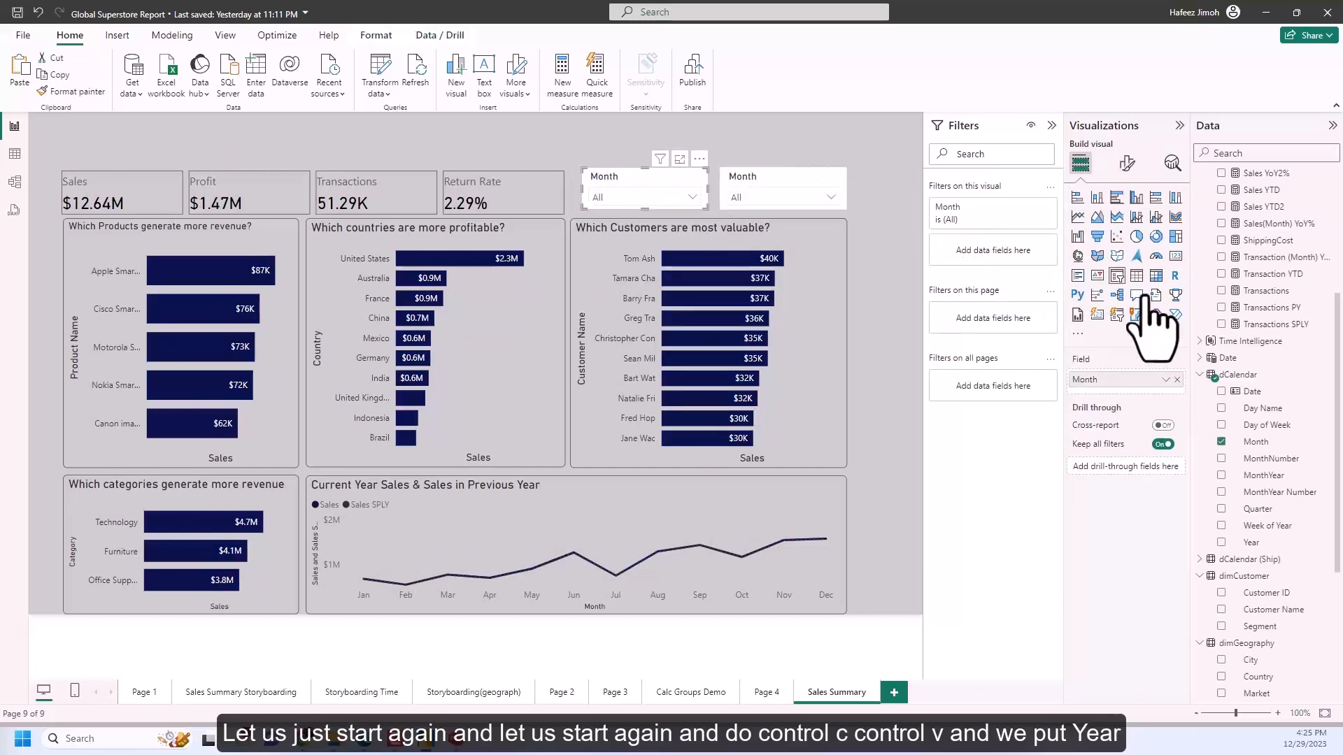
Step: Add the Year field from dCalendar to the copied slicer and align the slicer with the customer chart's left edge
{"action": "left_click_drag", "start_coordinate": [1250, 542], "coordinate": [1147, 392]}
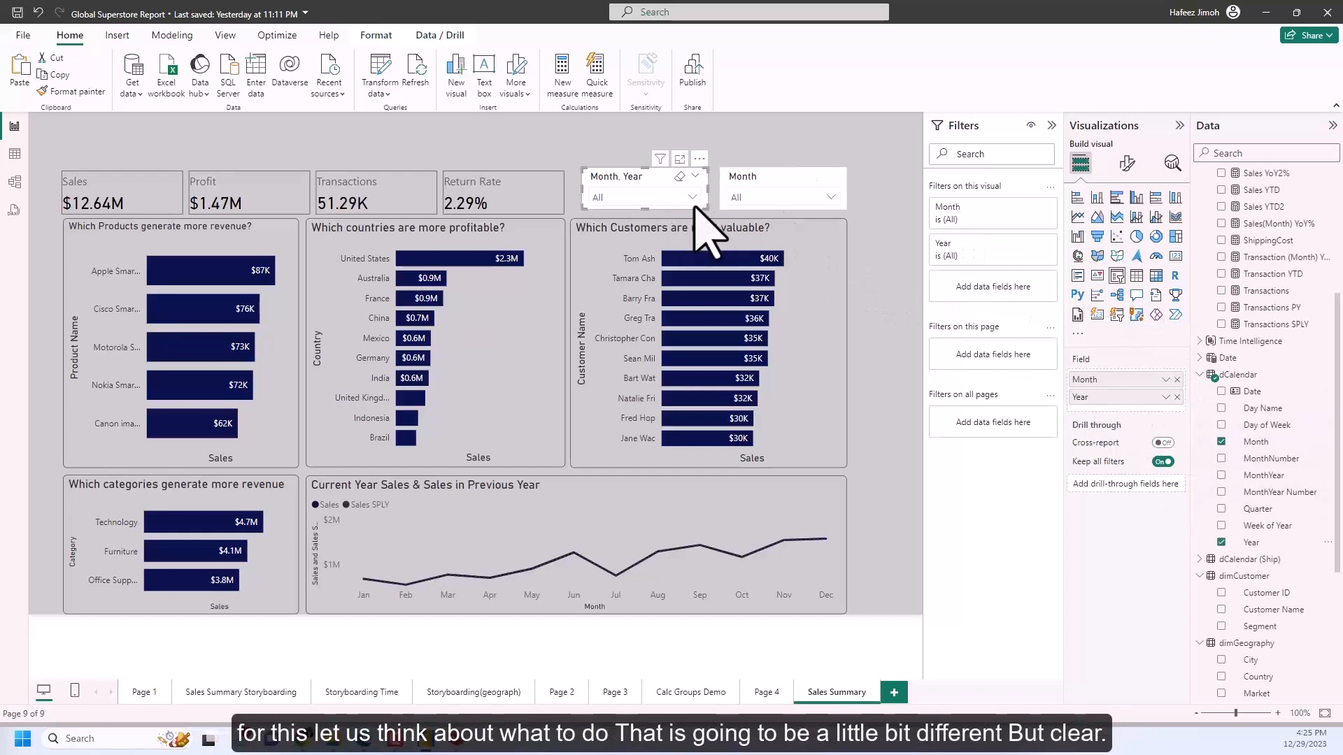
{"action": "left_click", "coordinate": [671, 202]}
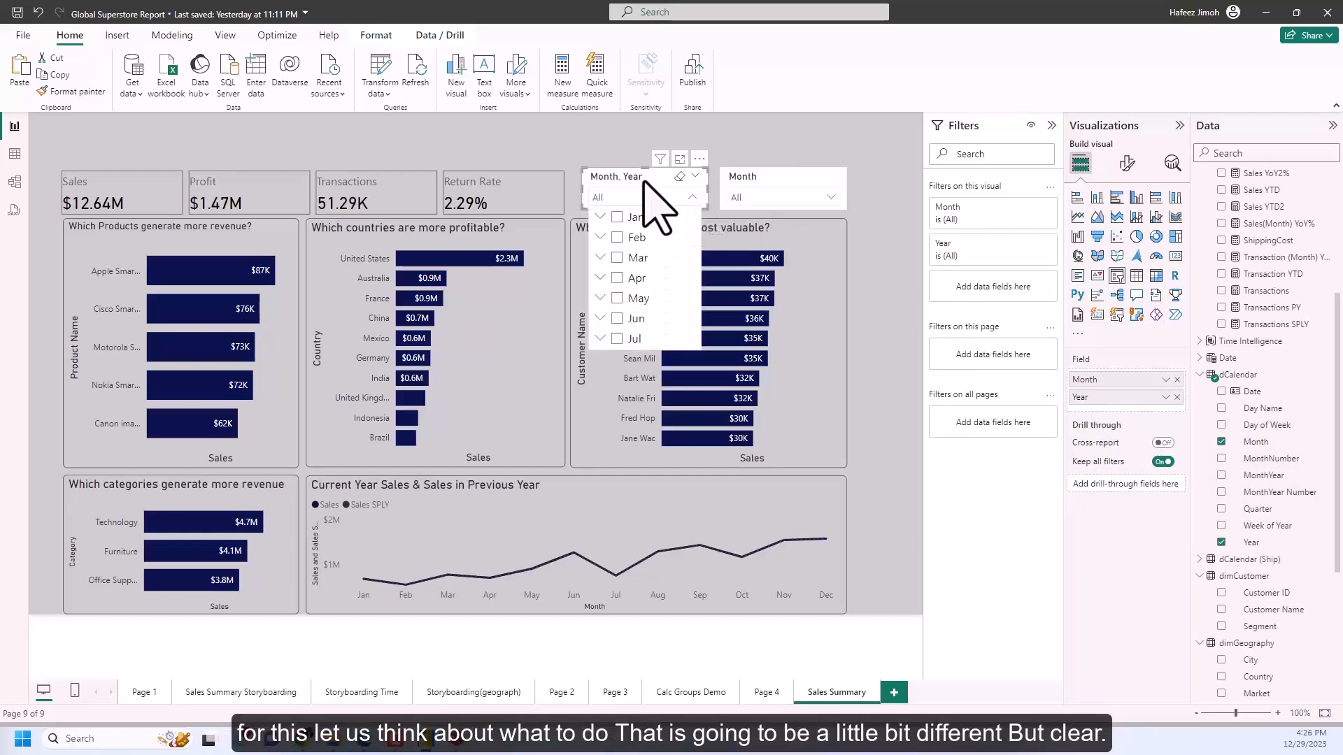
{"action": "left_click_drag", "start_coordinate": [639, 179], "coordinate": [627, 177]}
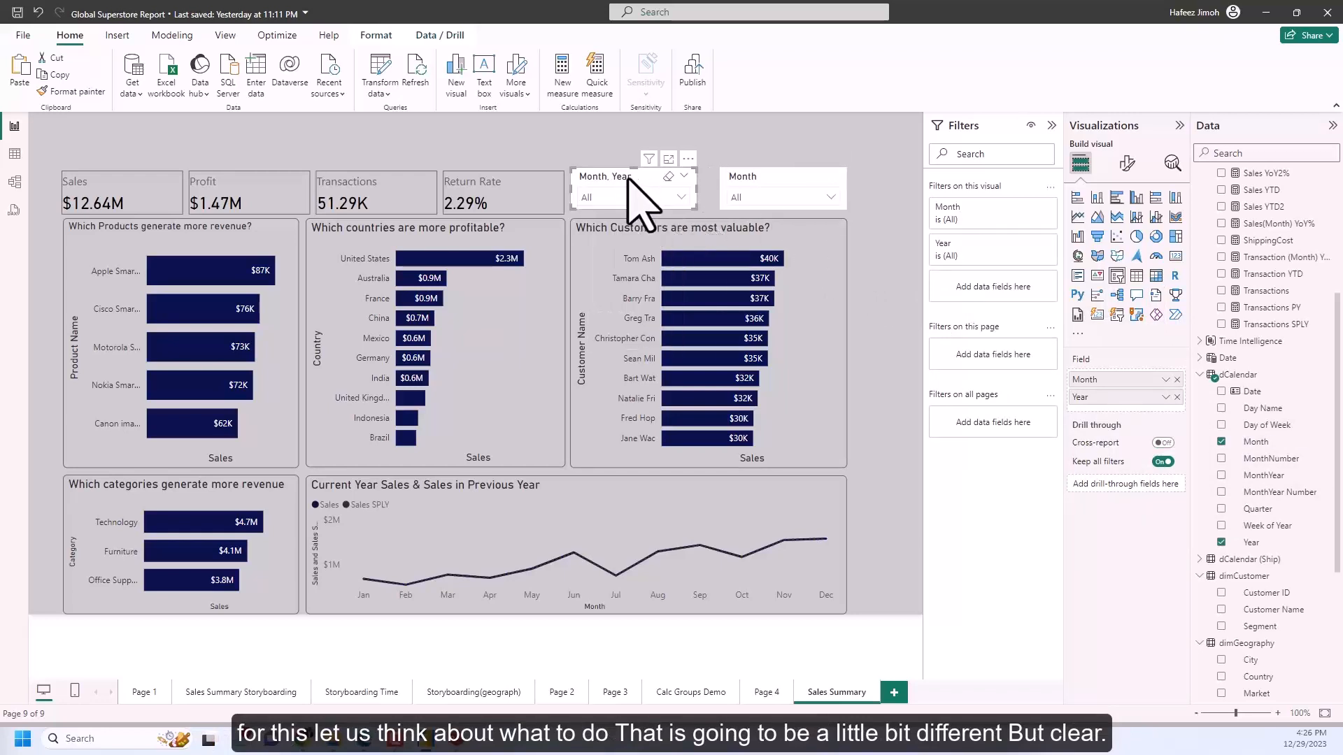
Step: Reduce the padding of the Month, Year slicer's values to 0 px
{"action": "left_click", "coordinate": [1126, 164]}
{"action": "left_click", "coordinate": [1127, 318]}
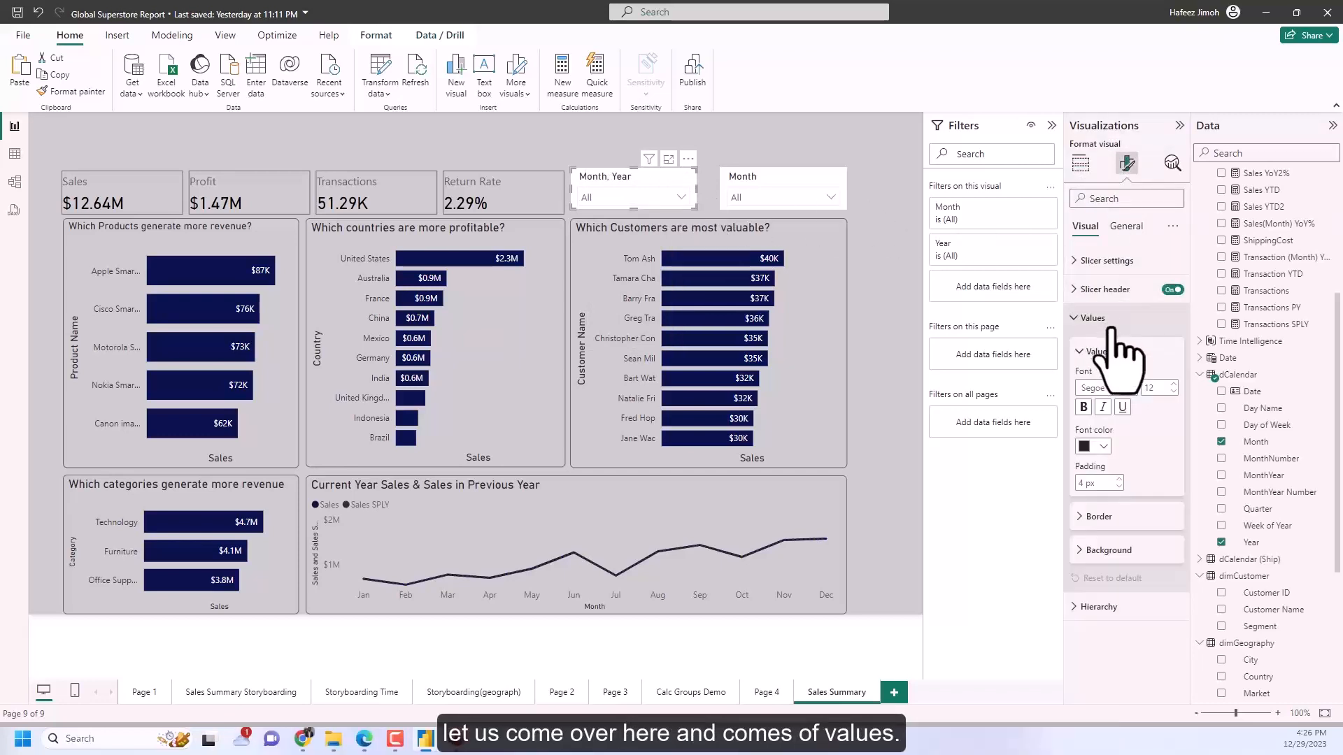
{"action": "left_click", "coordinate": [1166, 261]}
{"action": "scroll", "coordinate": [1142, 321], "scroll_direction": "down", "scroll_amount": 2}
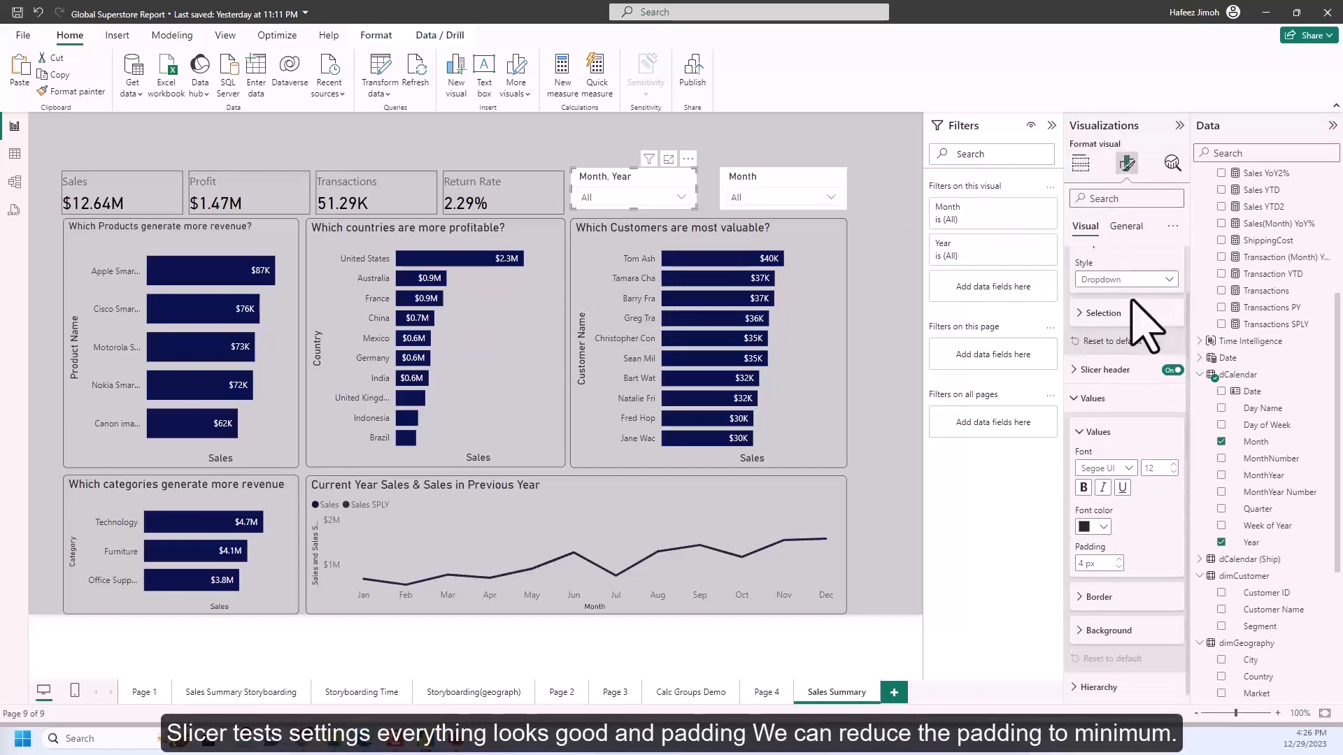
{"action": "left_click", "coordinate": [1118, 566]}
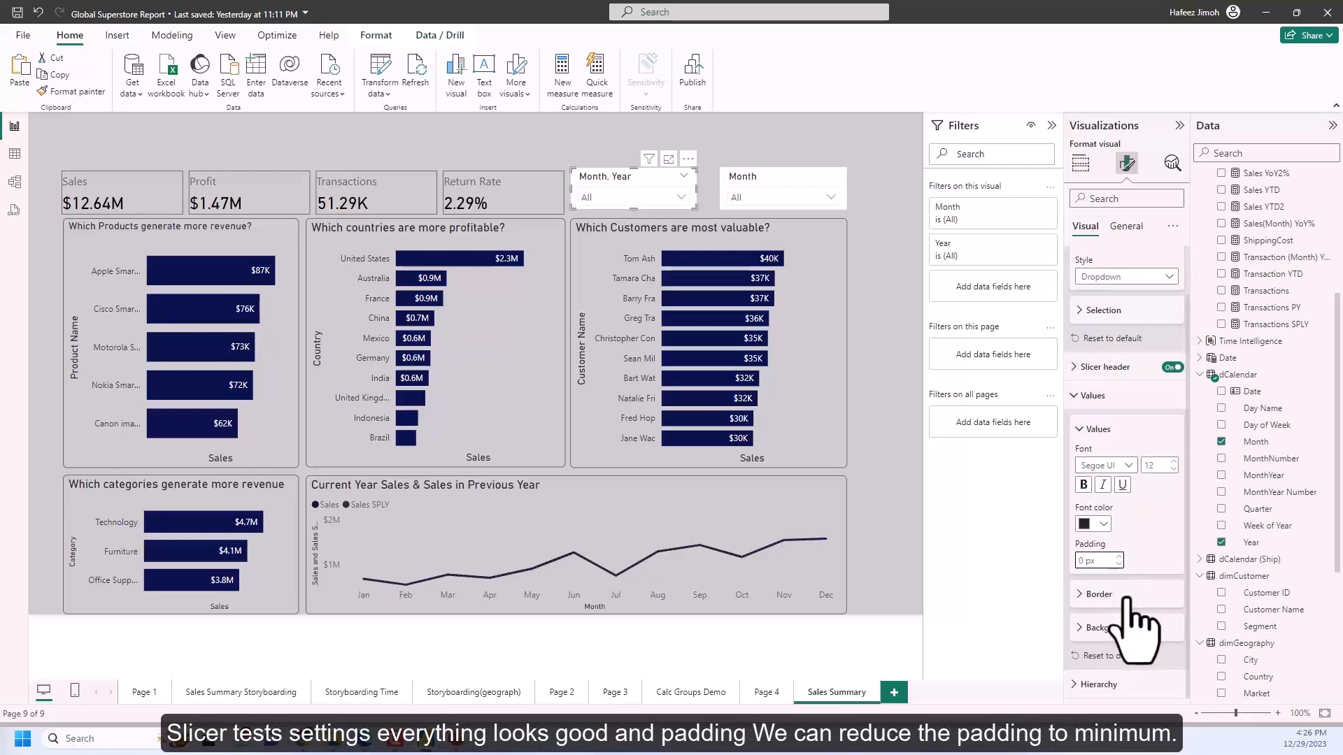
Step: Set the border color of the Month, Year slicer's values to dark grey
{"action": "left_click", "coordinate": [1137, 595]}
{"action": "scroll", "coordinate": [1143, 608], "scroll_direction": "down", "scroll_amount": 2}
{"action": "scroll", "coordinate": [1158, 633], "scroll_direction": "down", "scroll_amount": 1}
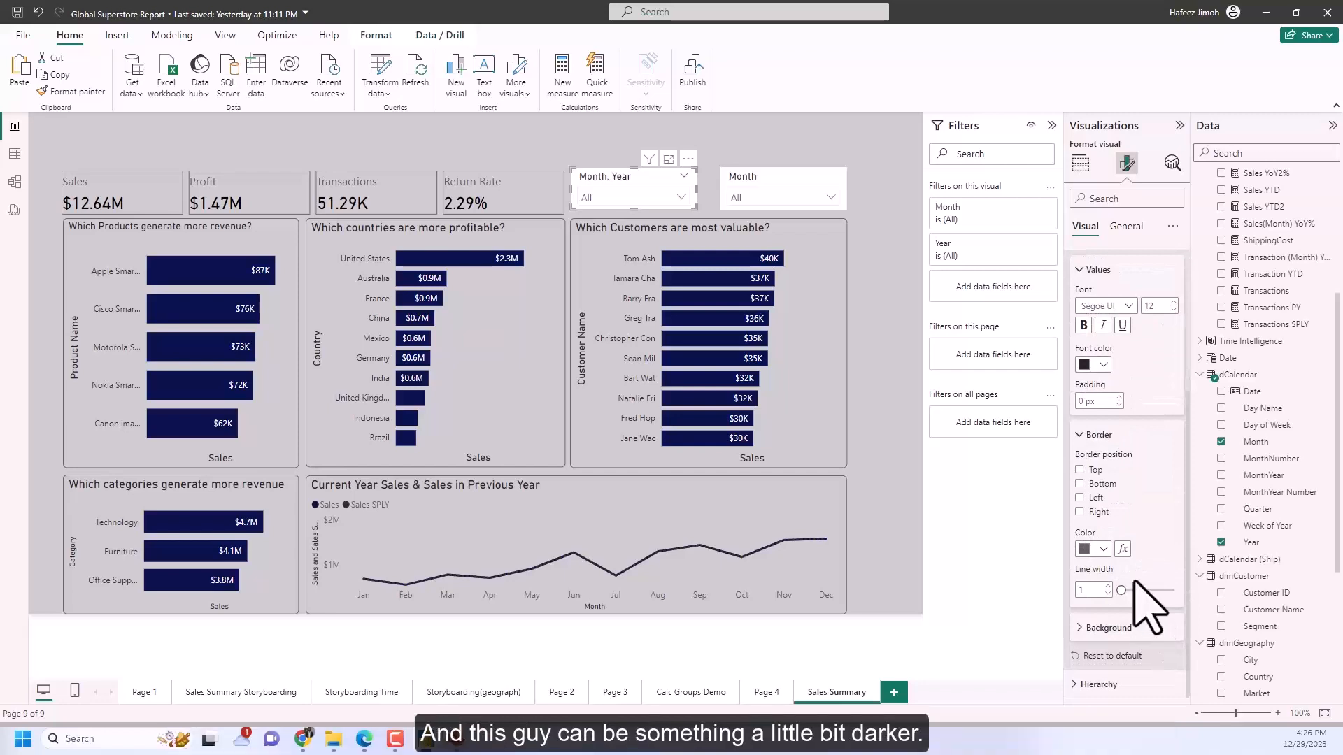
{"action": "left_click", "coordinate": [1103, 549]}
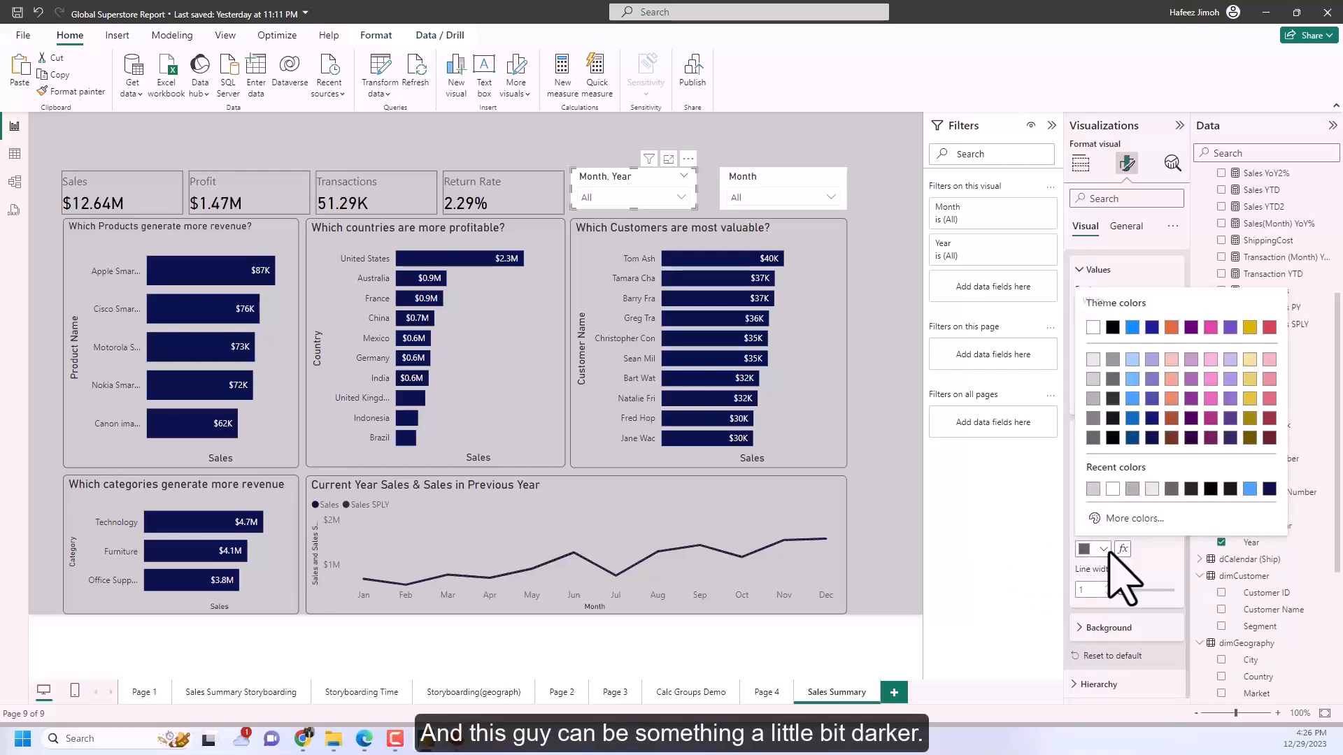
{"action": "left_click", "coordinate": [1108, 437]}
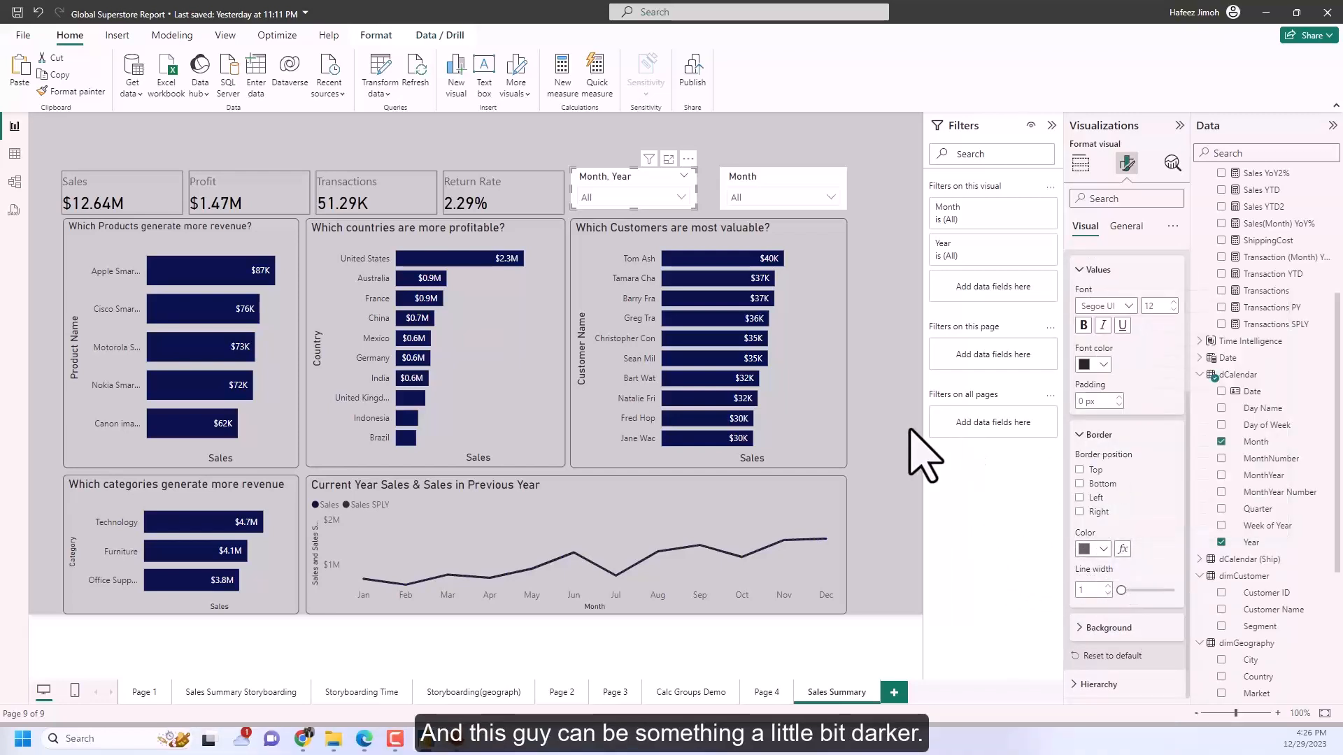
{"action": "left_click", "coordinate": [901, 450]}
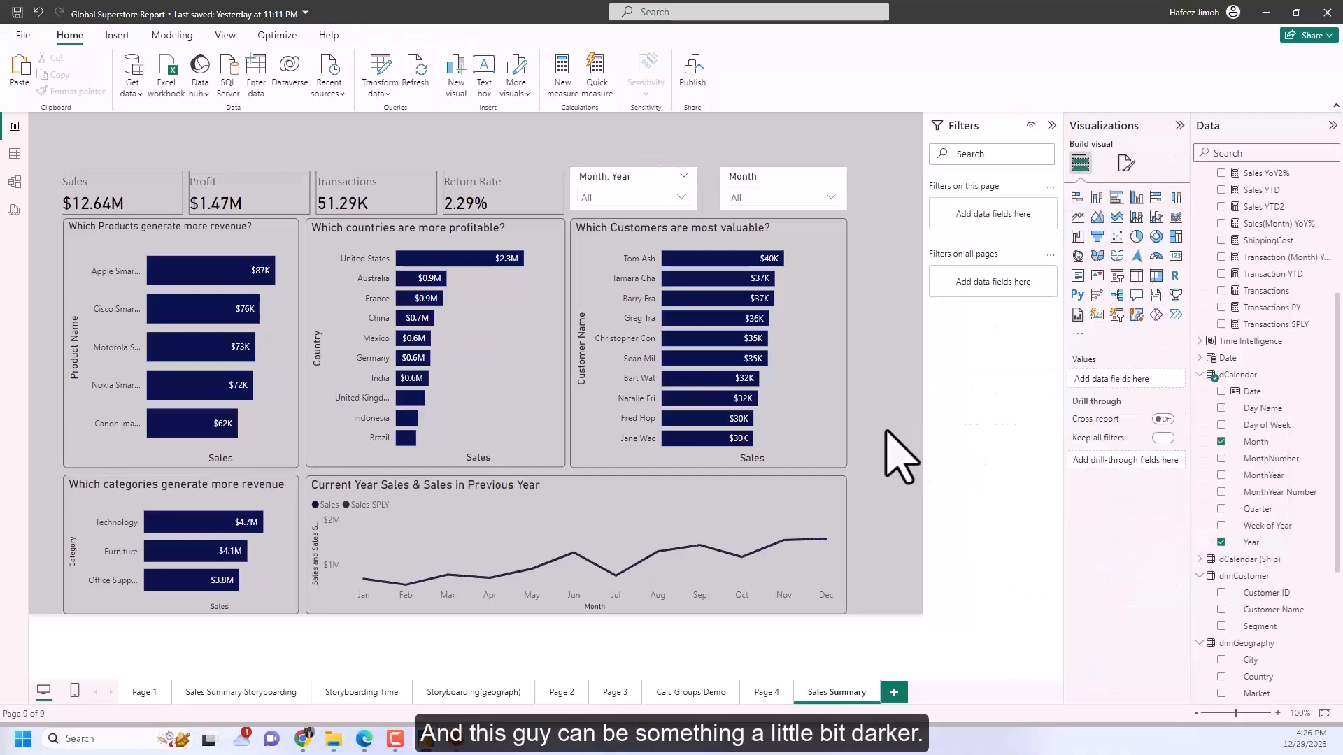
Step: Try a blue background on the Month, Year slicer and turn its background effect off
{"action": "left_click", "coordinate": [689, 200]}
{"action": "left_click", "coordinate": [1127, 163]}
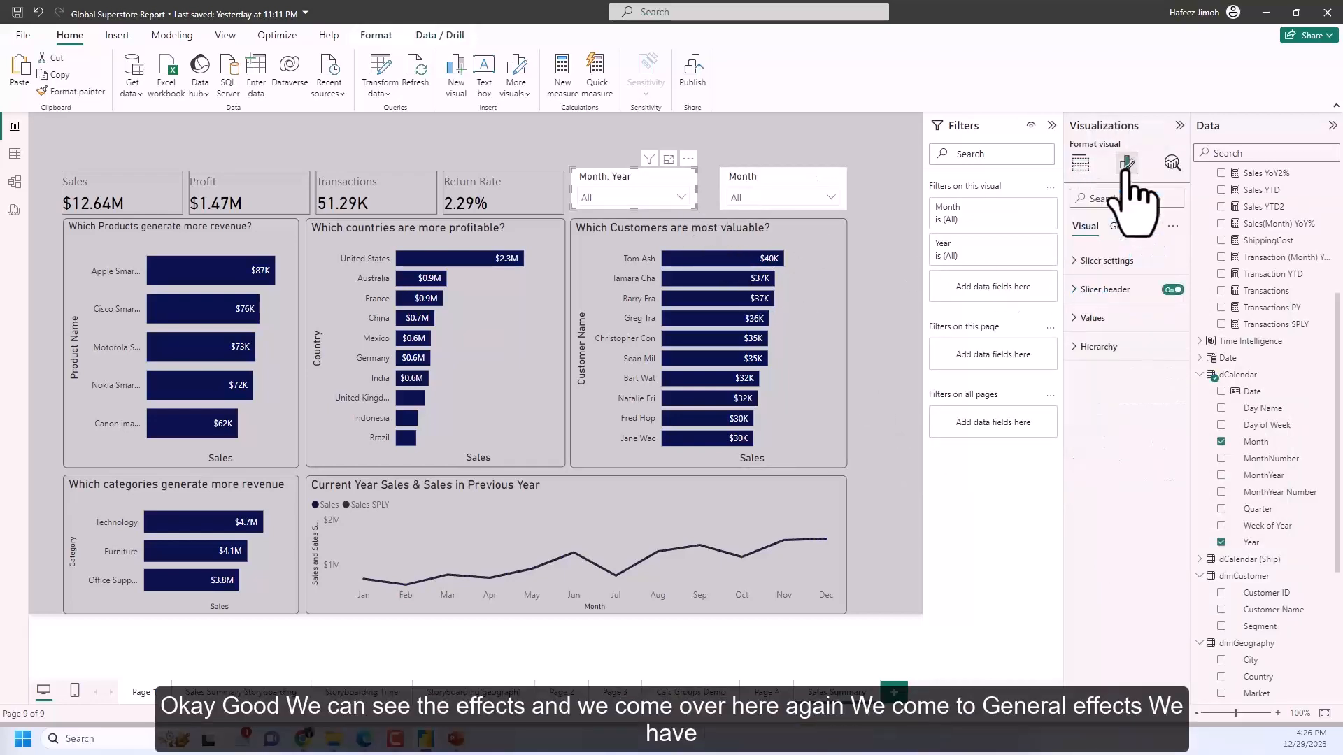
{"action": "left_click", "coordinate": [1127, 226]}
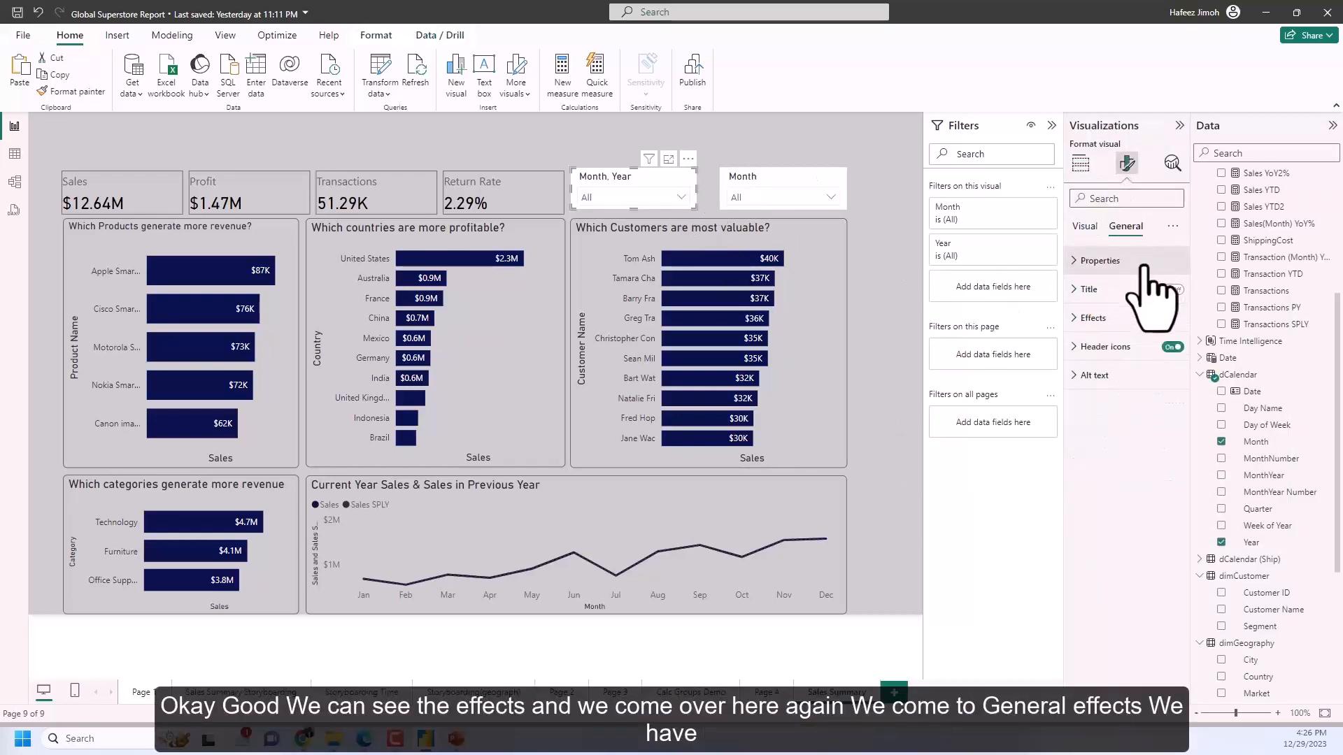
{"action": "left_click", "coordinate": [1133, 317]}
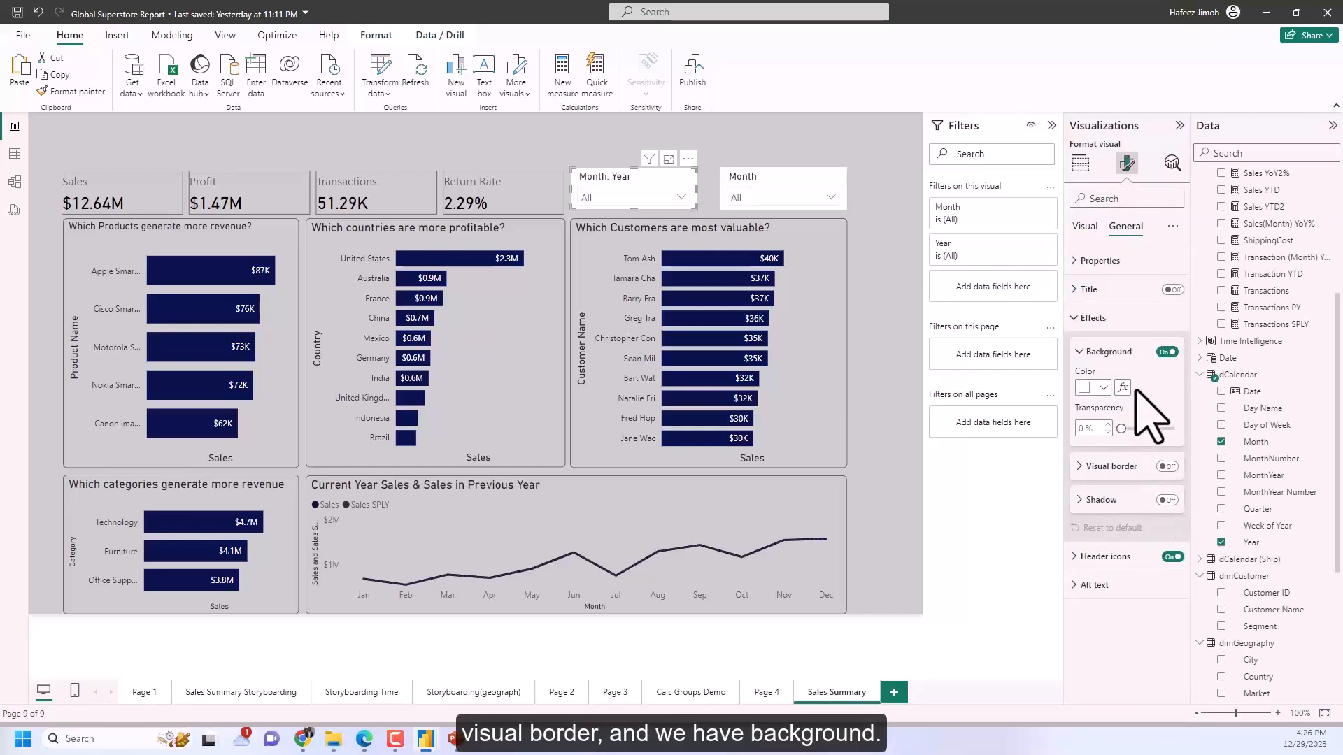
{"action": "left_click", "coordinate": [1103, 388]}
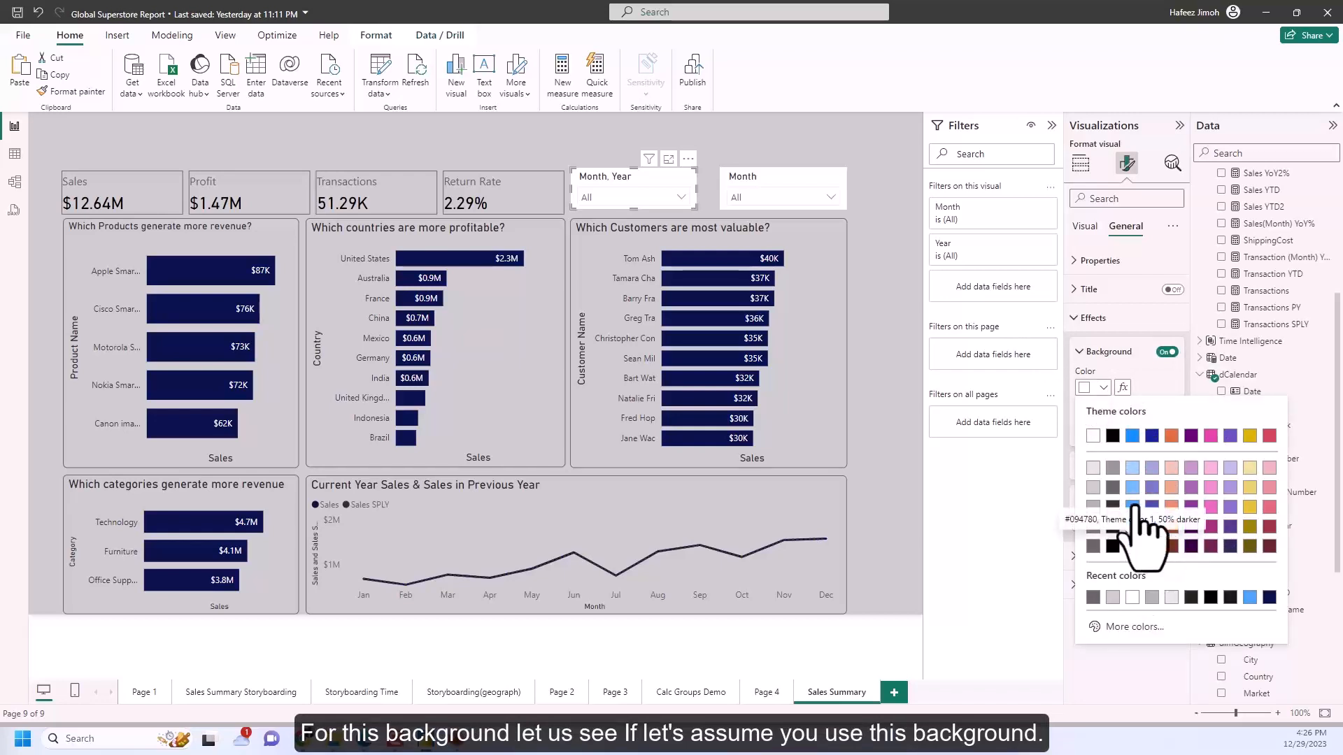
{"action": "left_click", "coordinate": [1132, 507]}
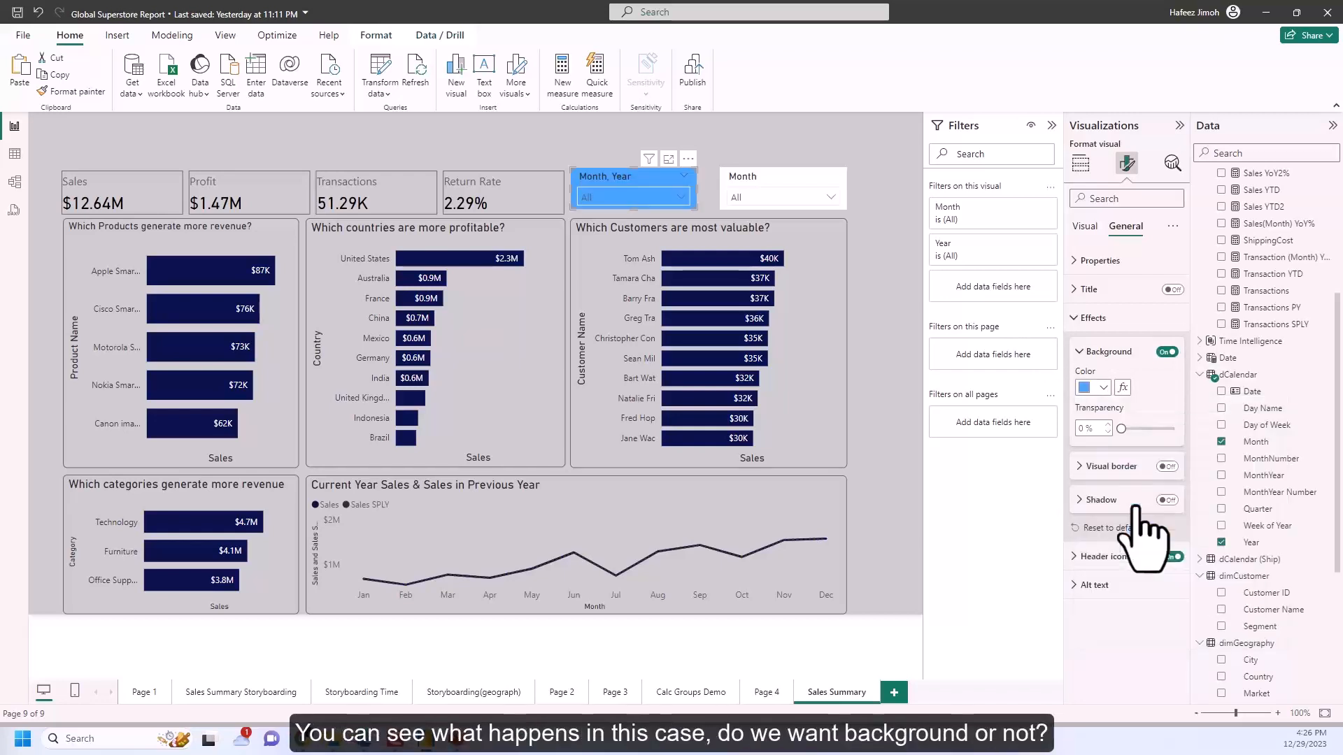
{"action": "left_click", "coordinate": [1167, 352]}
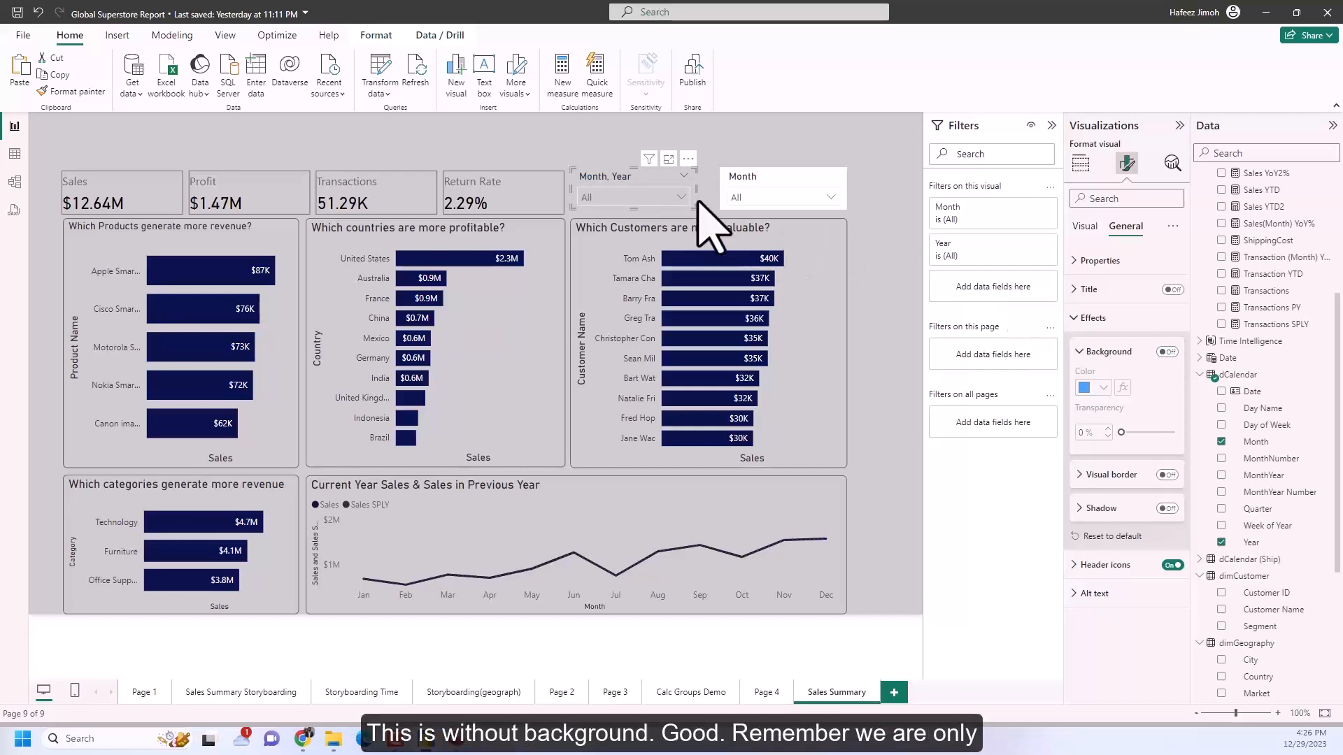
Step: Remove the Month field from the Month, Year slicer and filter the page to the year 2012
{"action": "left_click", "coordinate": [1080, 164]}
{"action": "left_click", "coordinate": [1177, 379]}
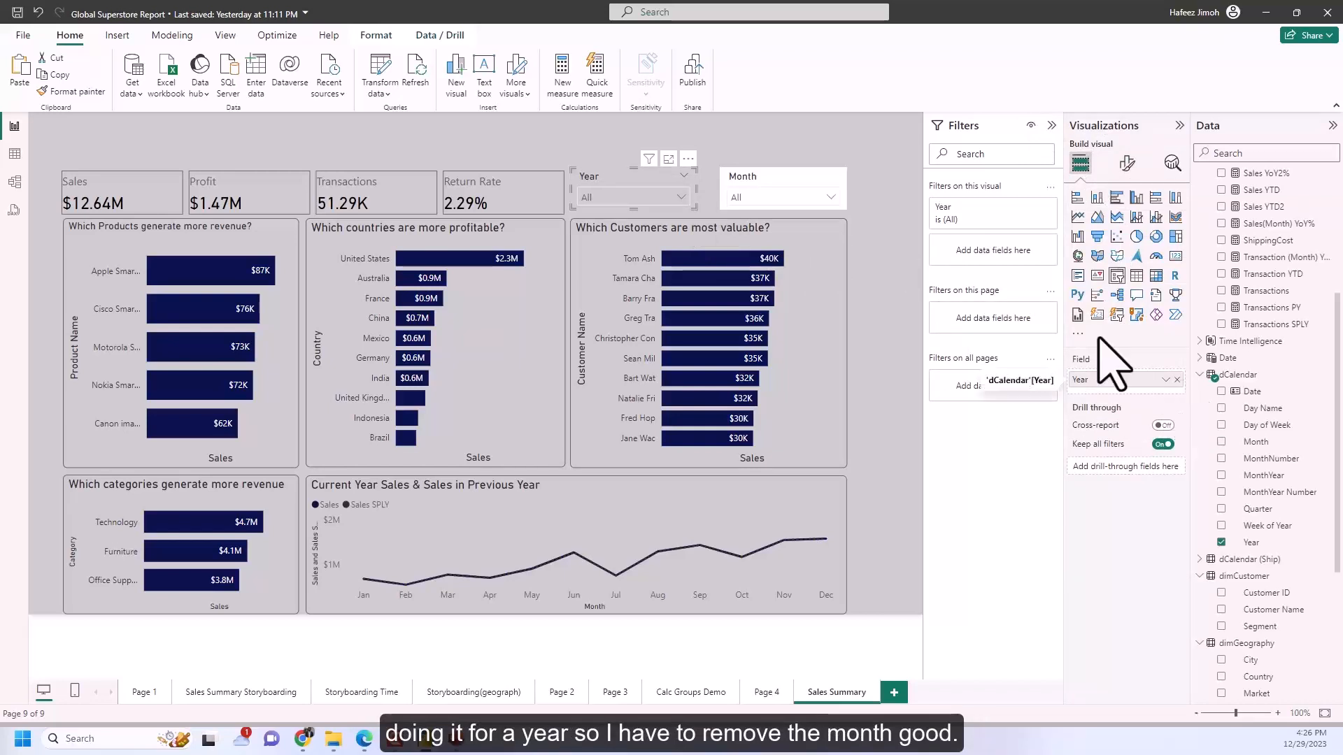
{"action": "left_click", "coordinate": [727, 206]}
{"action": "left_click", "coordinate": [706, 204]}
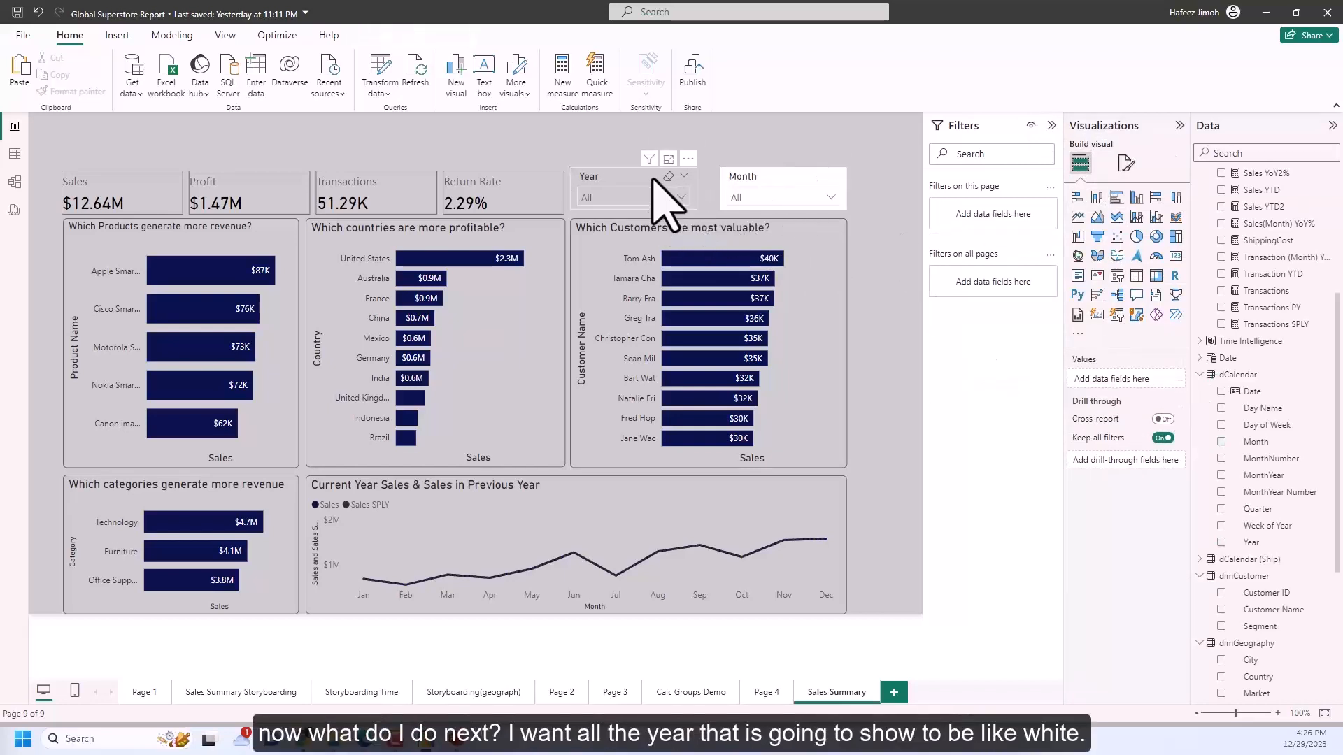
{"action": "left_click", "coordinate": [638, 199]}
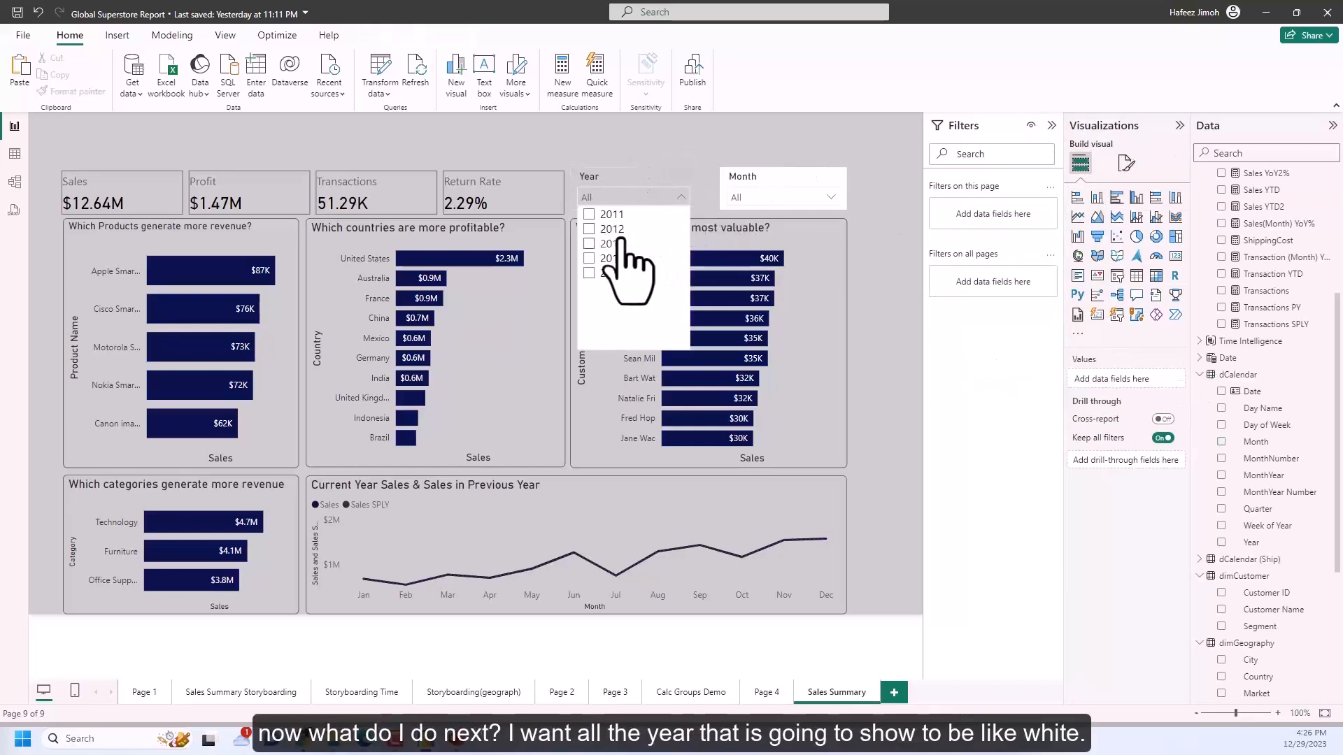
{"action": "left_click", "coordinate": [616, 229]}
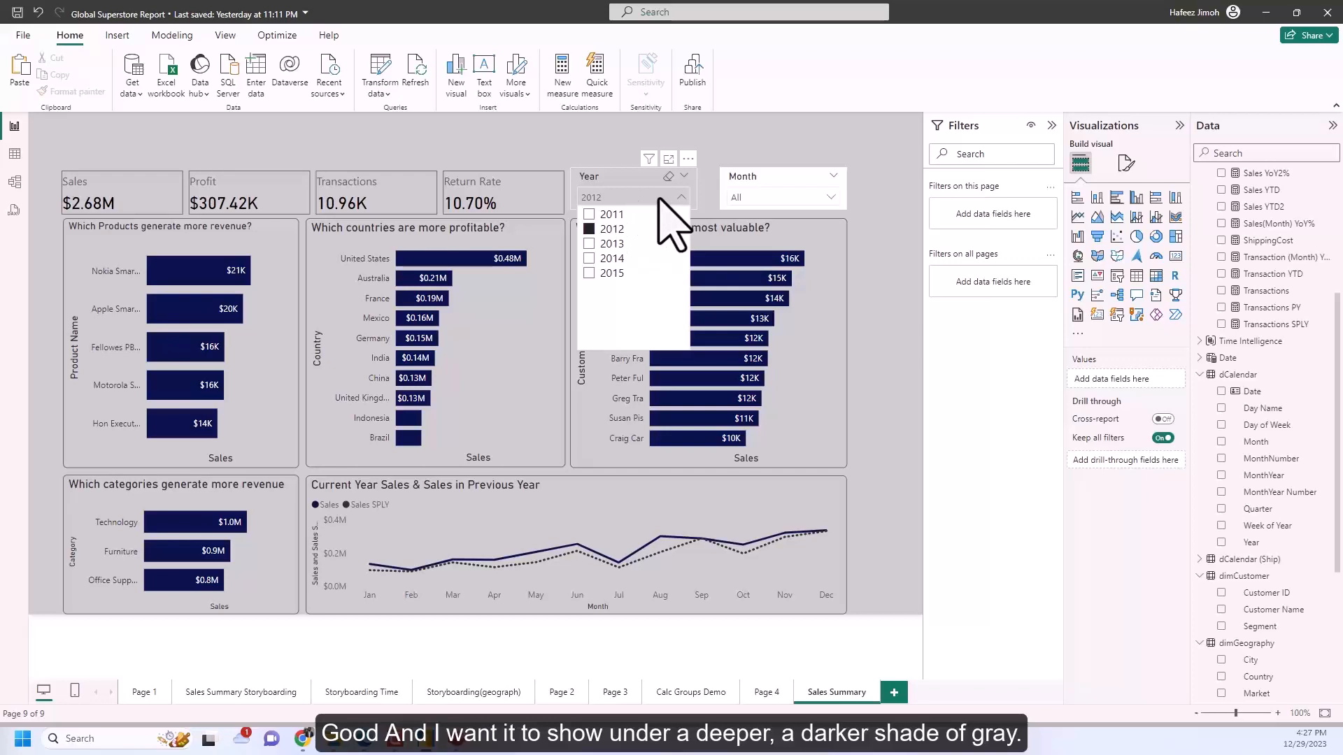
Step: Set the background color of the Year slicer's values to dark grey
{"action": "left_click", "coordinate": [1126, 163]}
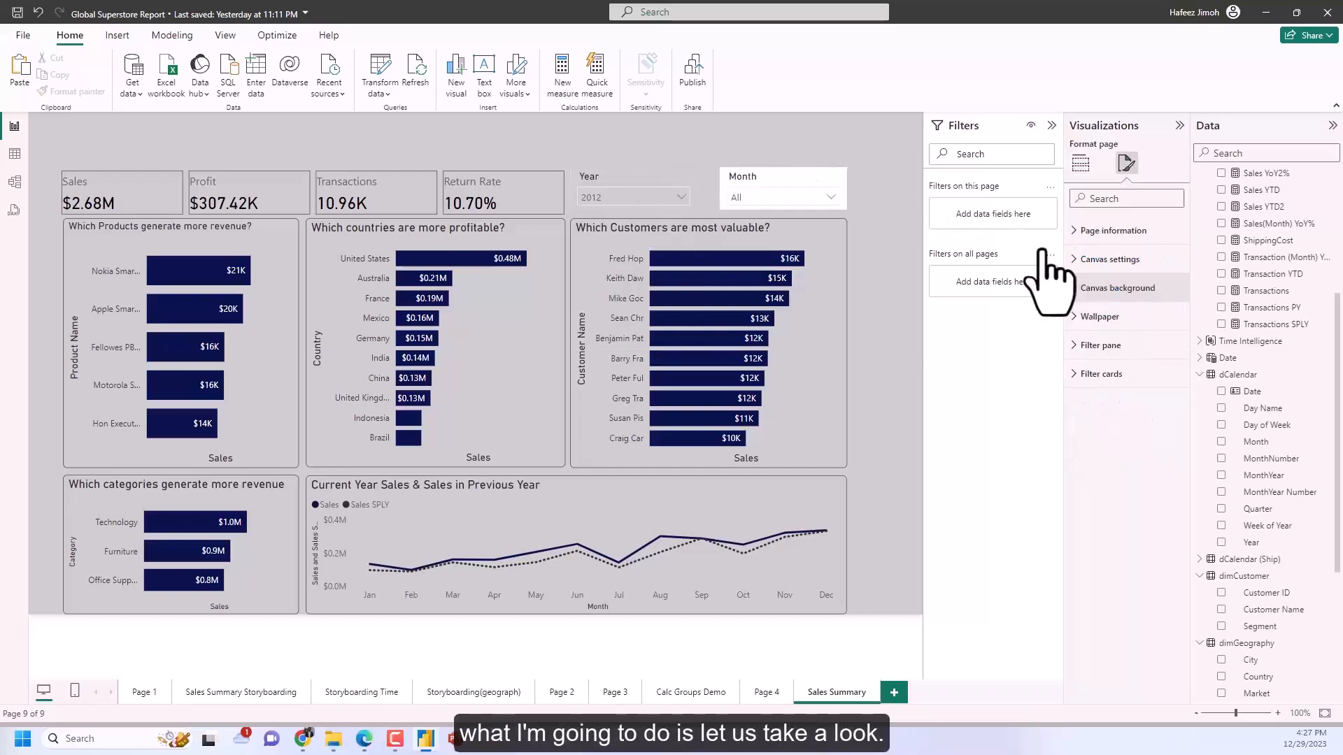
{"action": "left_click", "coordinate": [694, 187]}
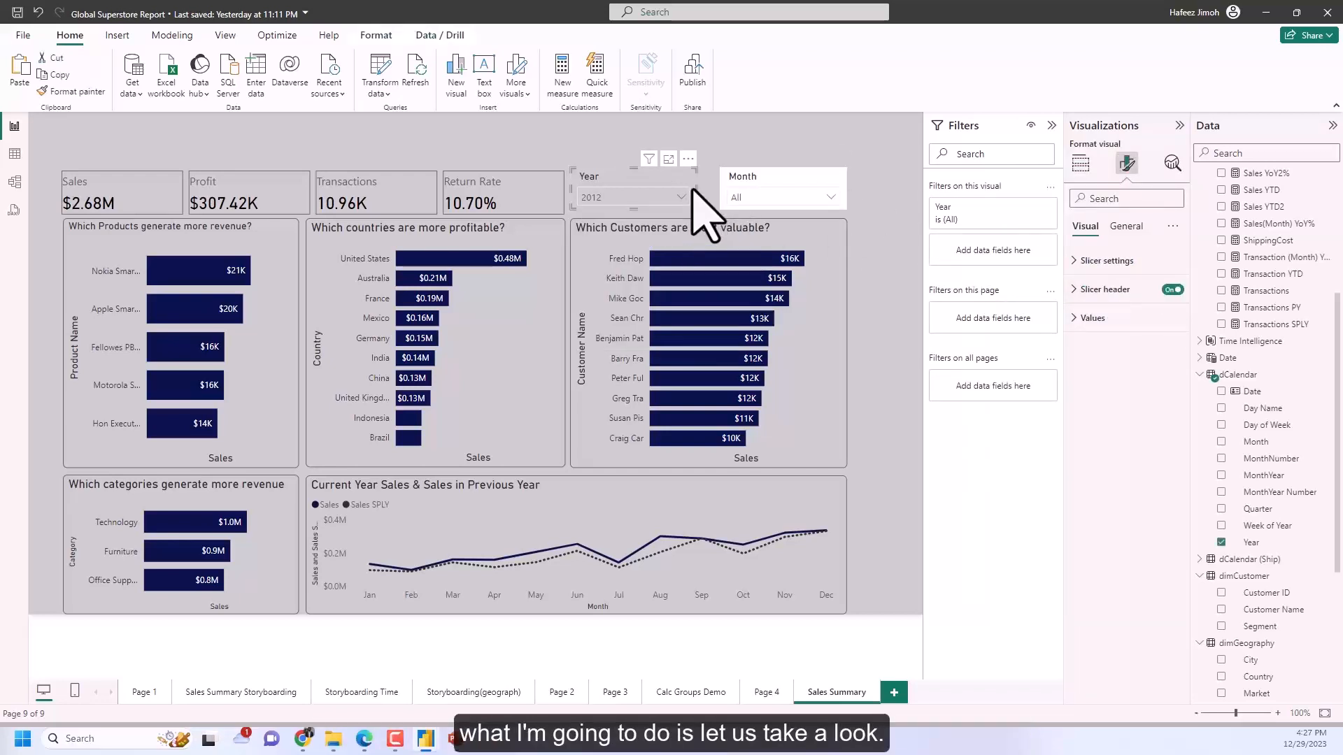
{"action": "left_click", "coordinate": [1118, 323]}
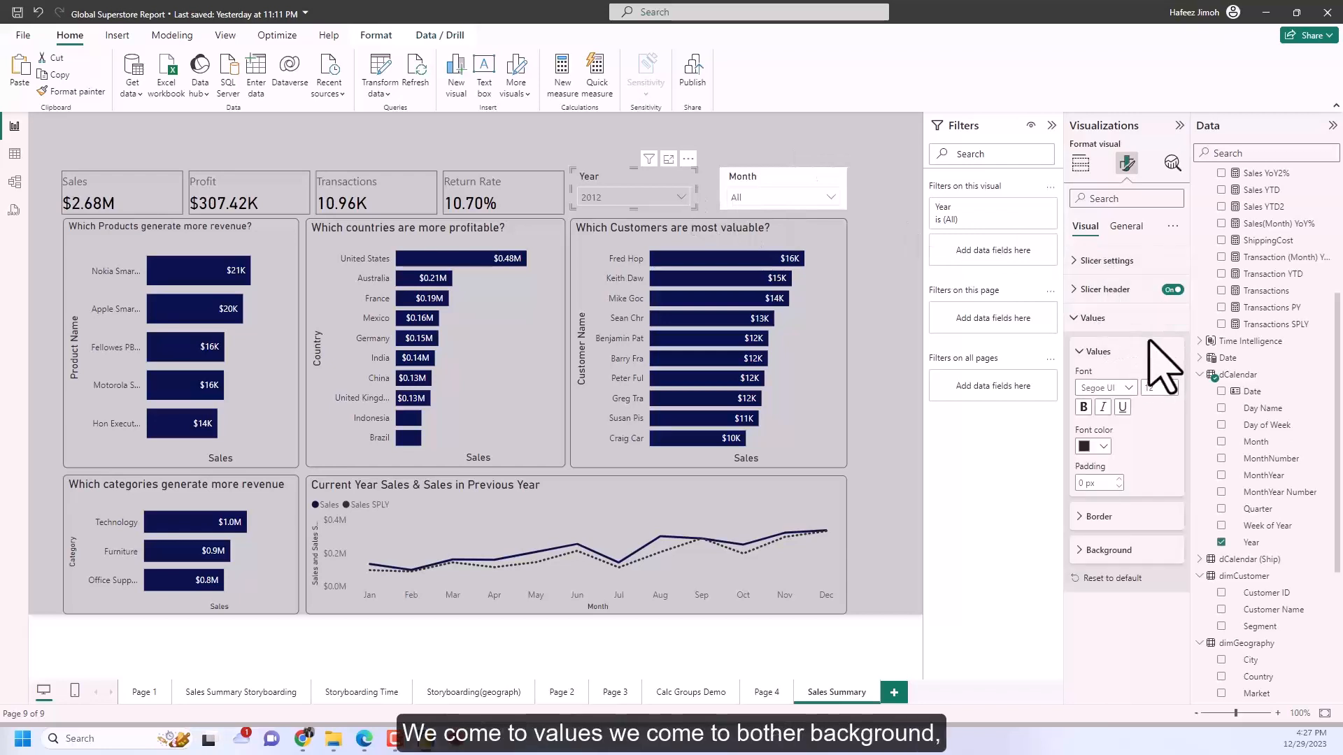
{"action": "left_click", "coordinate": [1136, 549]}
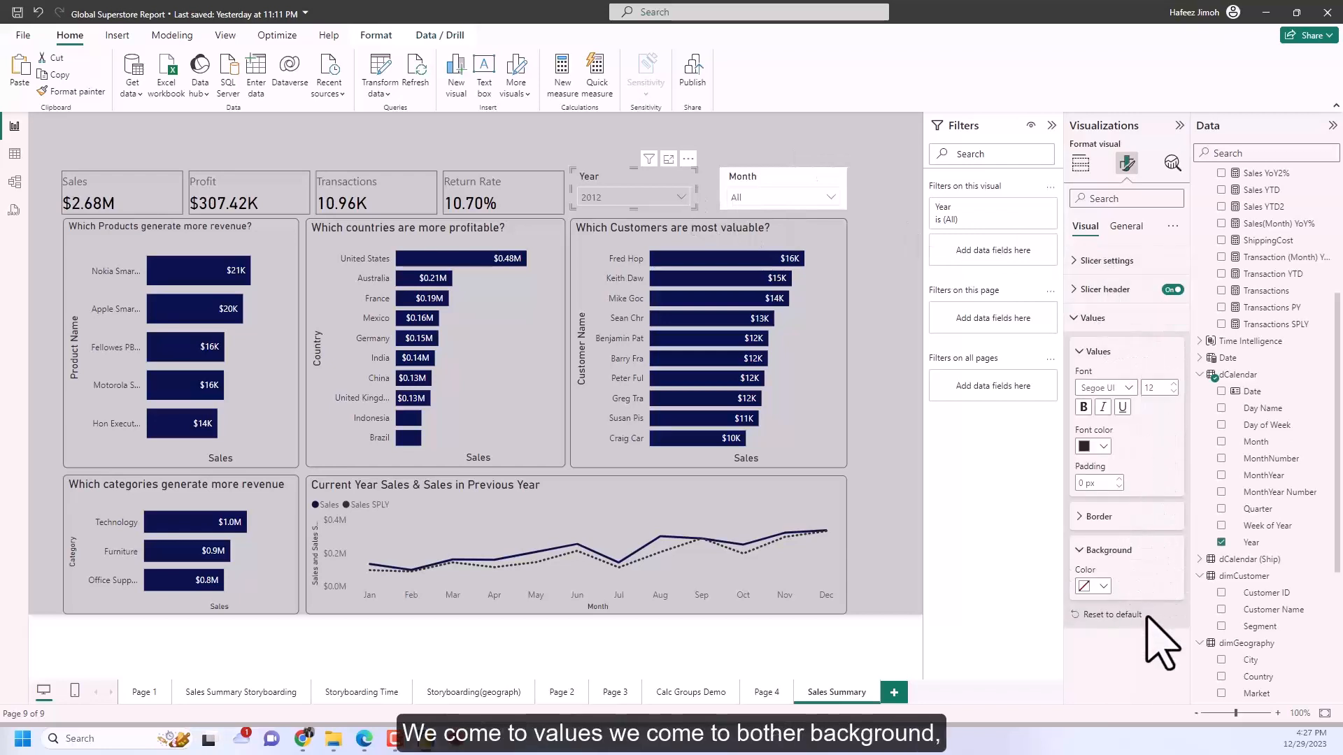
{"action": "left_click", "coordinate": [1101, 588]}
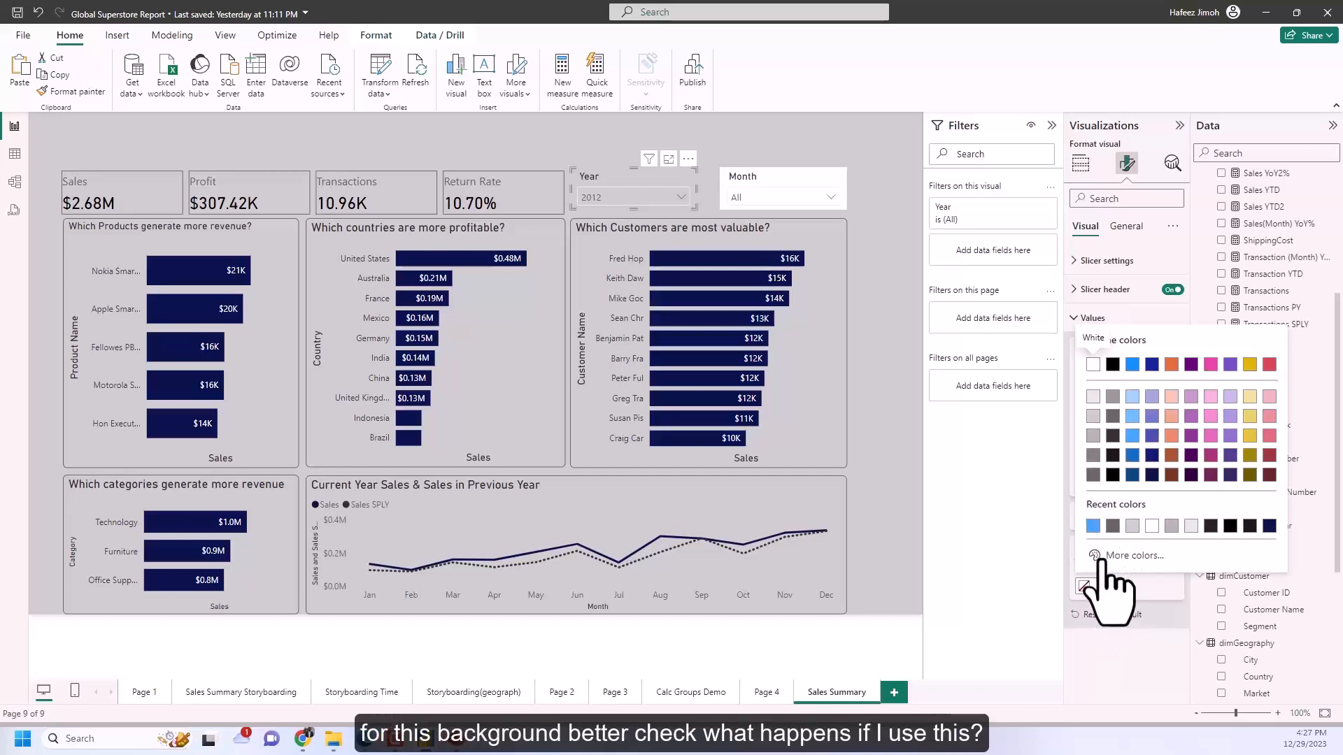
{"action": "left_click", "coordinate": [1102, 587]}
{"action": "left_click", "coordinate": [1101, 588]}
{"action": "left_click", "coordinate": [1112, 526]}
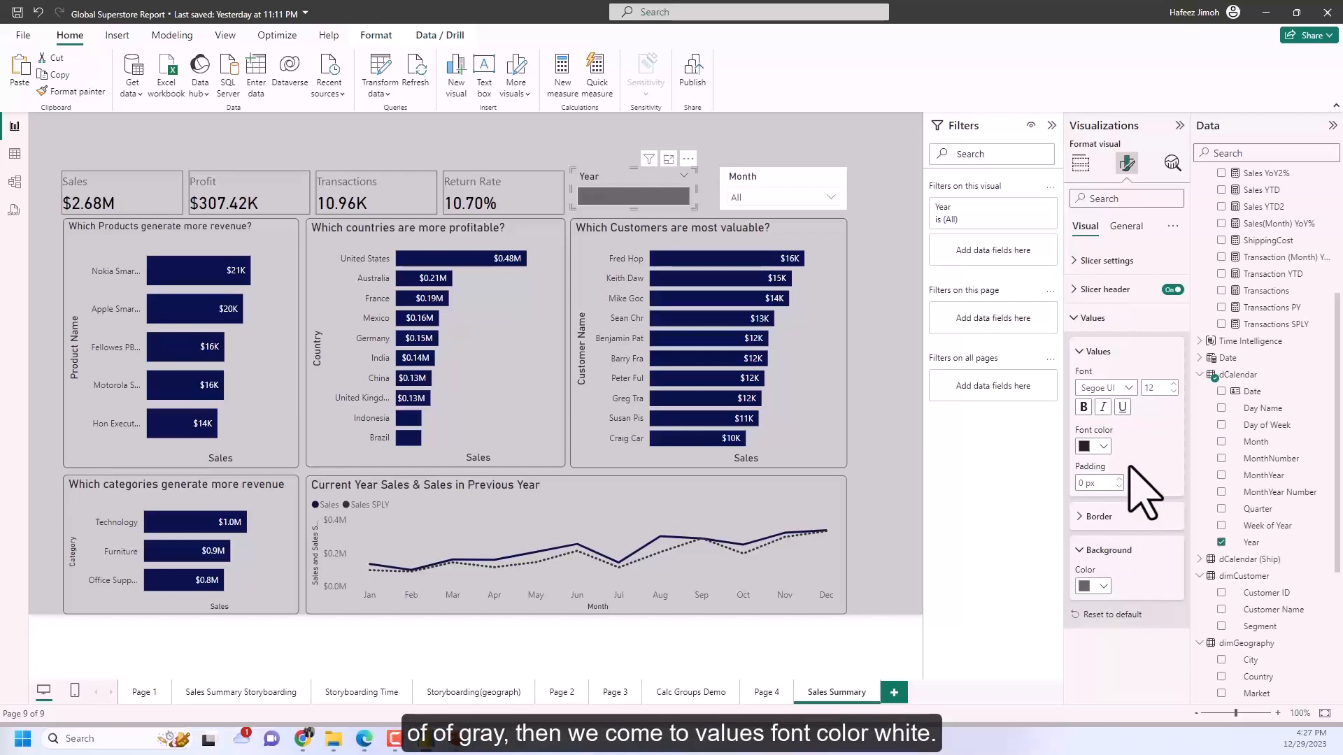
Step: Set the font color of the Year slicer's values to white
{"action": "left_click", "coordinate": [1104, 448]}
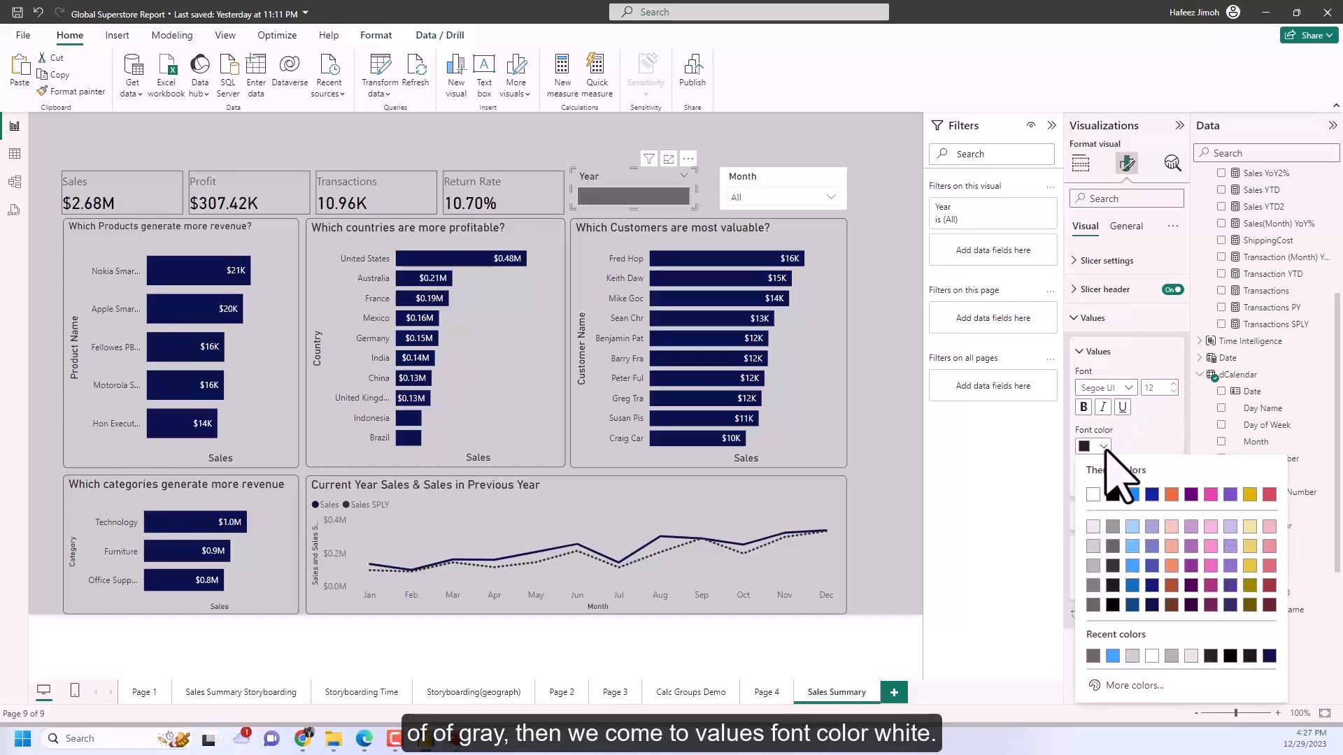
{"action": "left_click", "coordinate": [1093, 495]}
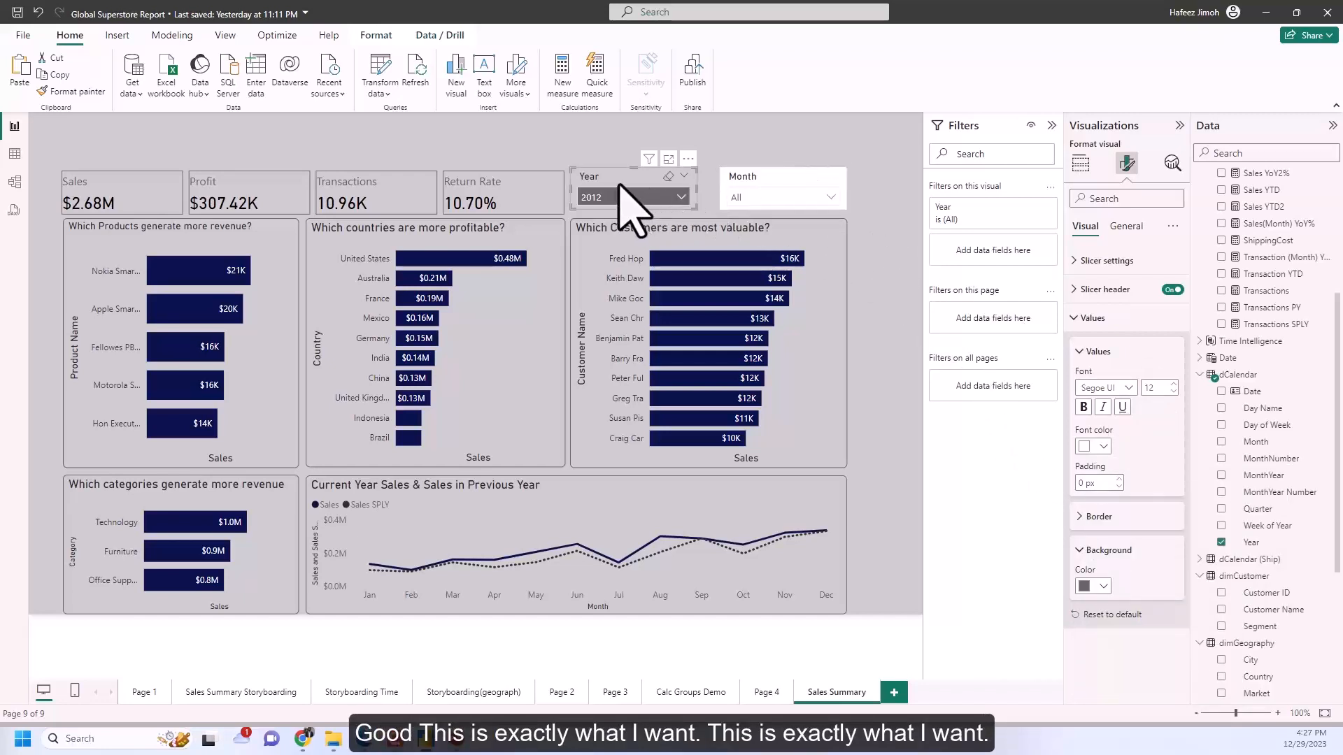
{"action": "left_click", "coordinate": [886, 349]}
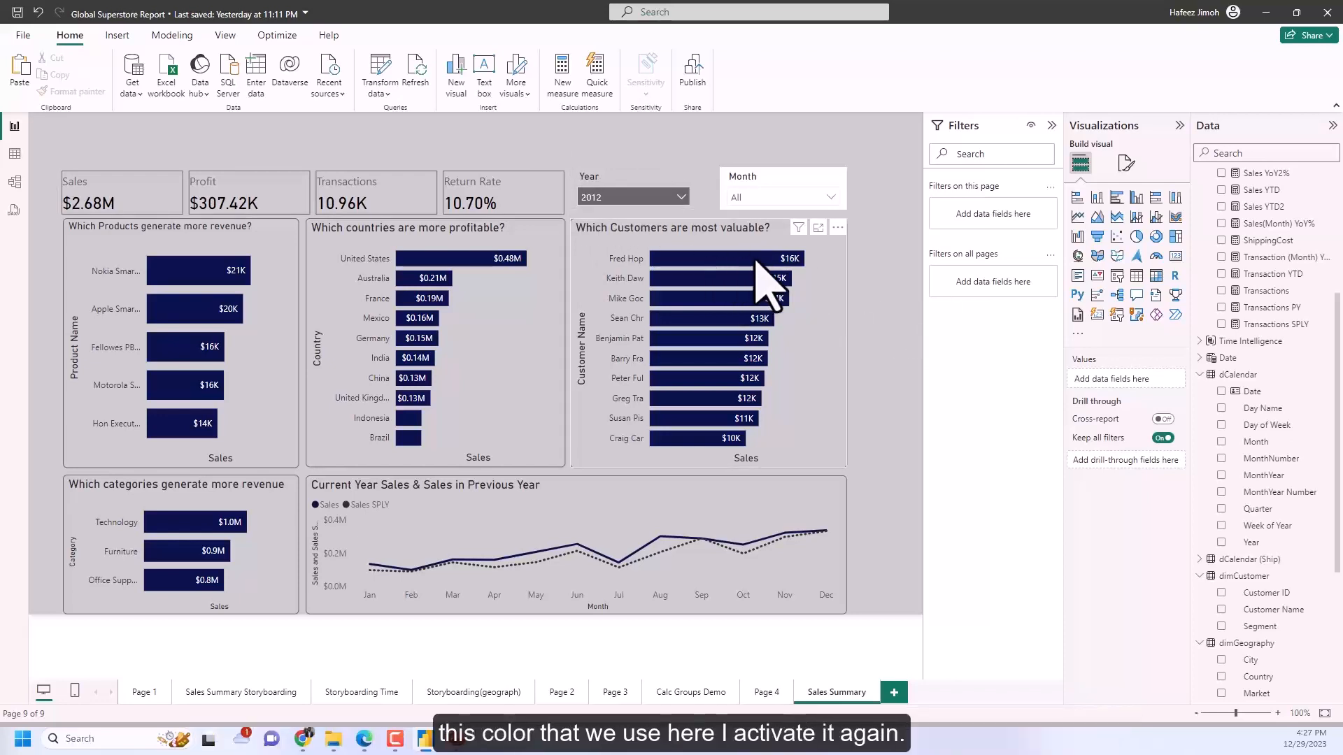
Step: Try black for the Year slicer's header text and set its font color to dark navy blue
{"action": "left_click", "coordinate": [698, 199]}
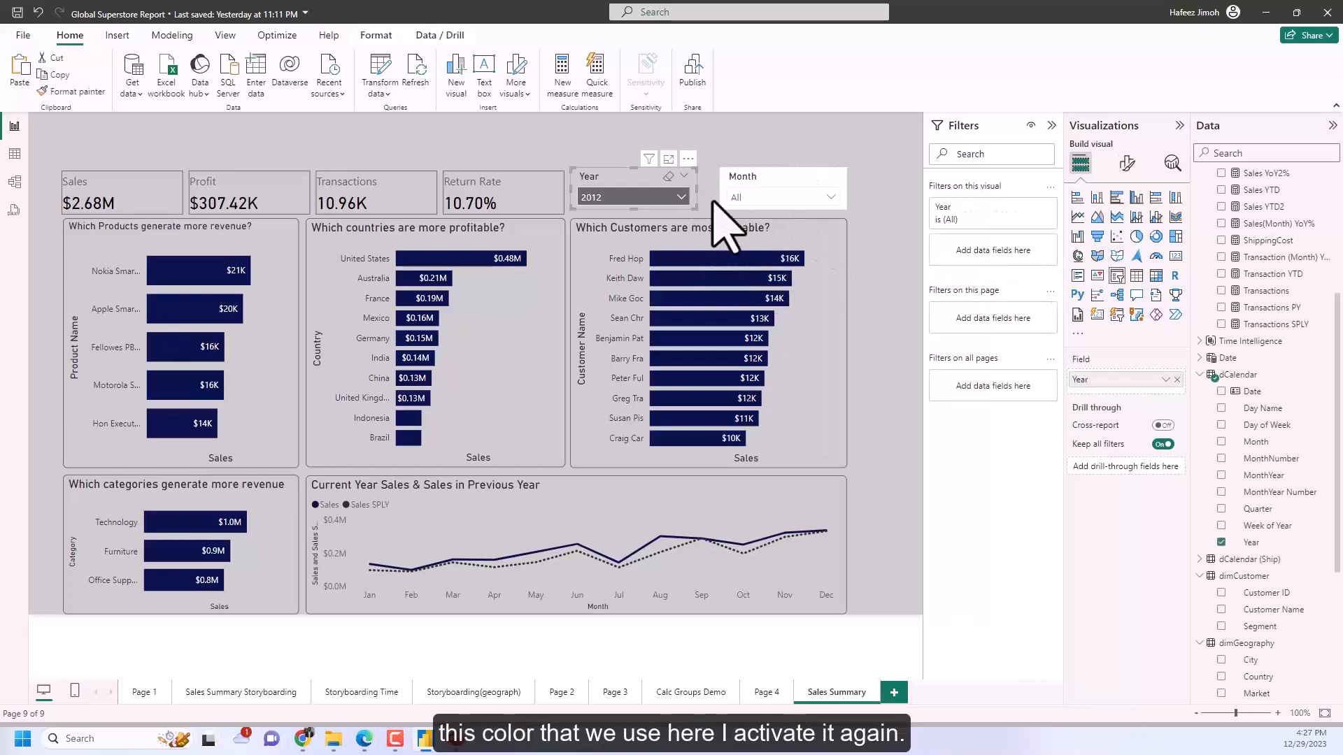
{"action": "left_click", "coordinate": [1125, 164]}
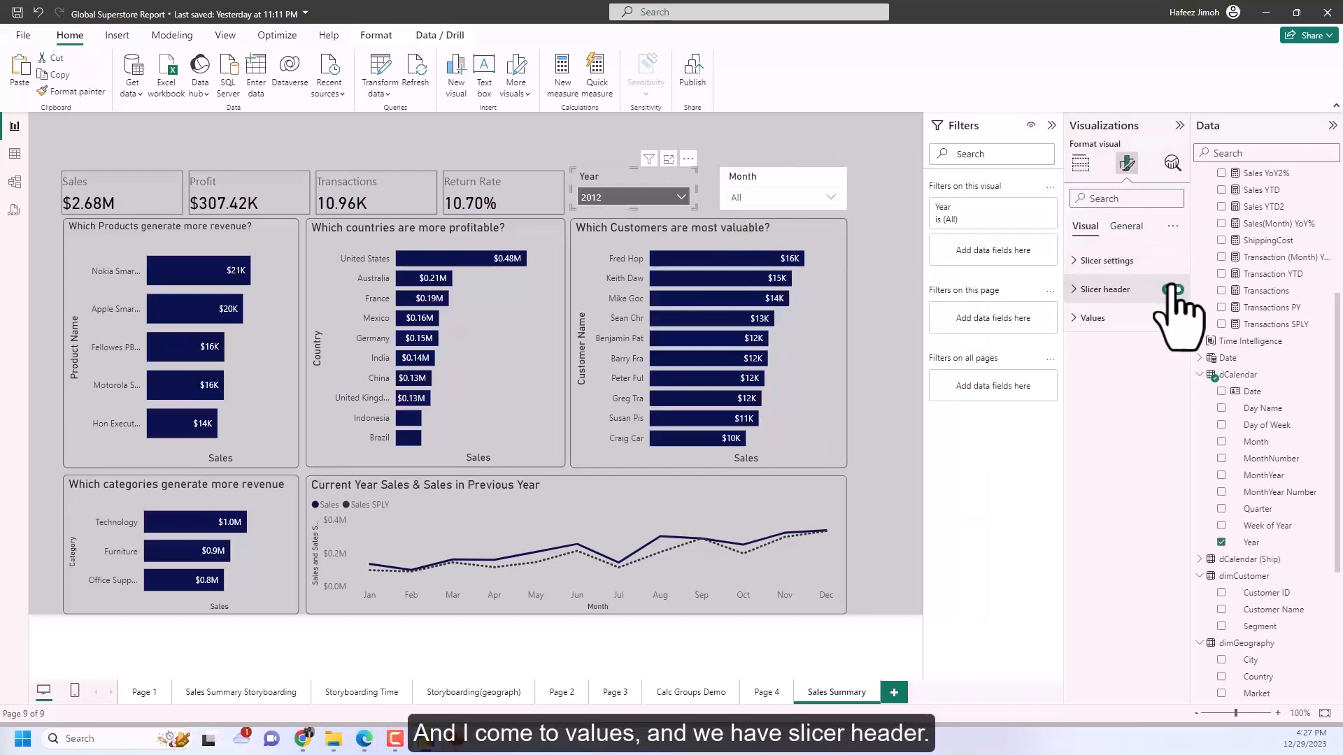
{"action": "left_click", "coordinate": [1108, 291]}
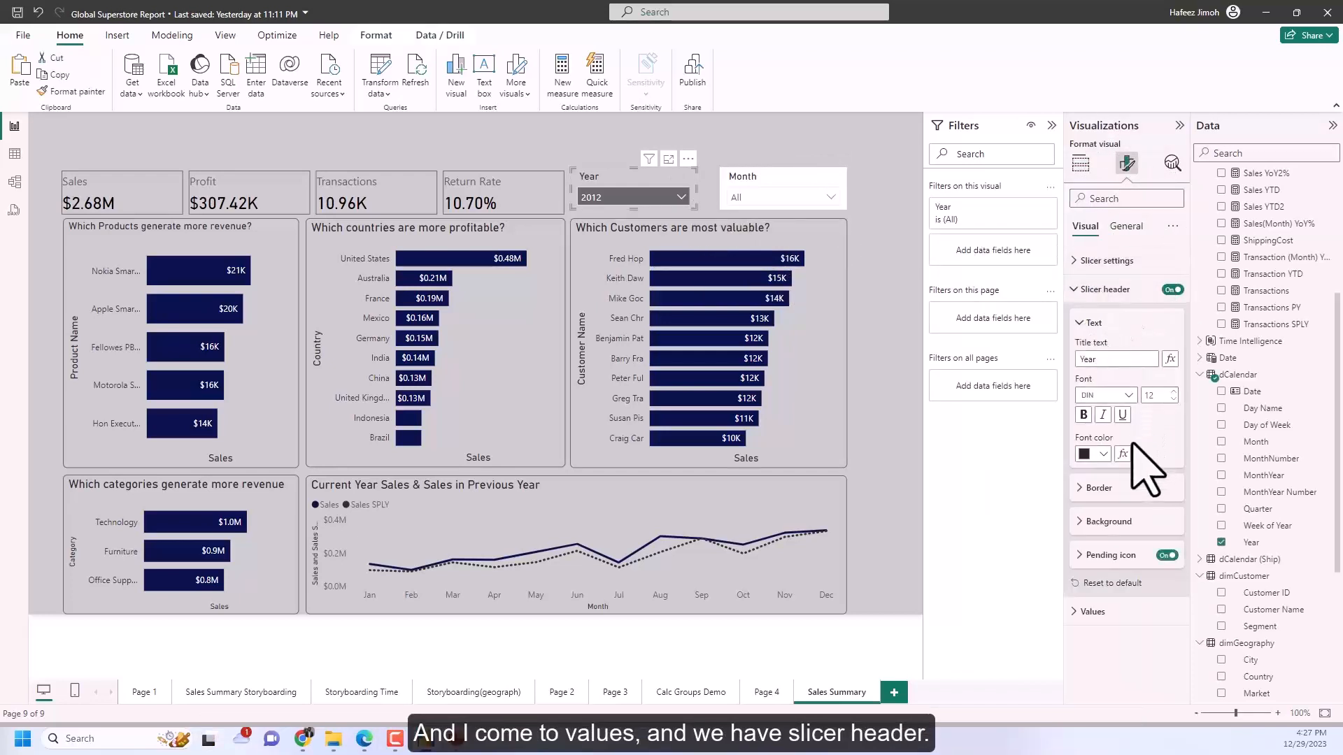
{"action": "left_click", "coordinate": [1104, 454]}
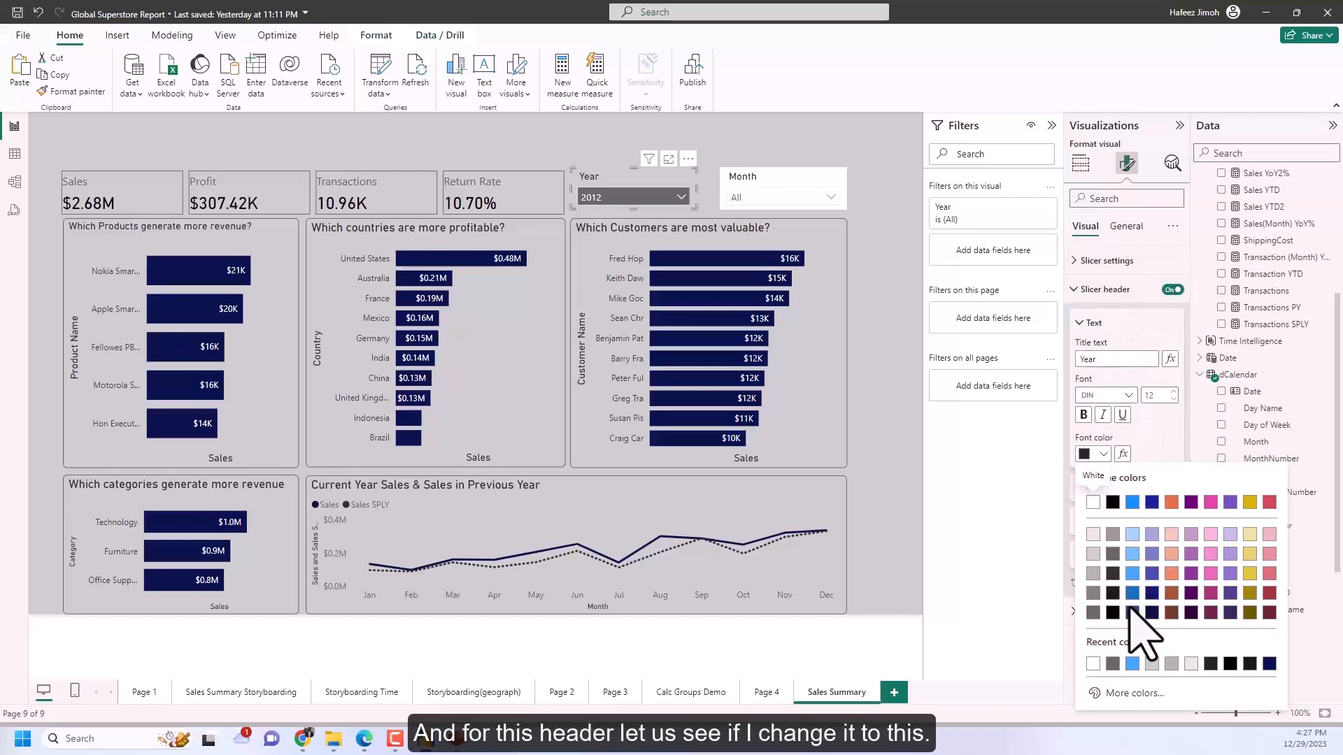
{"action": "left_click", "coordinate": [1113, 613]}
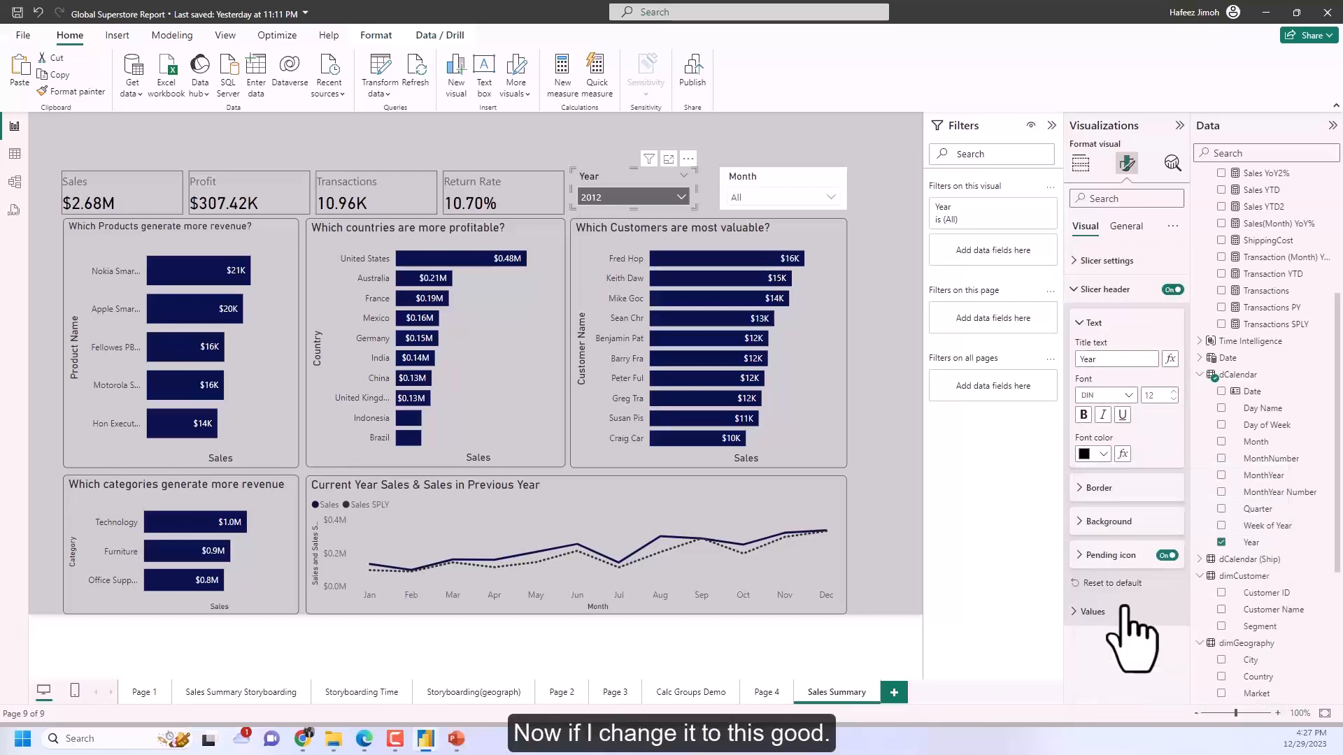
{"action": "left_click", "coordinate": [1103, 454]}
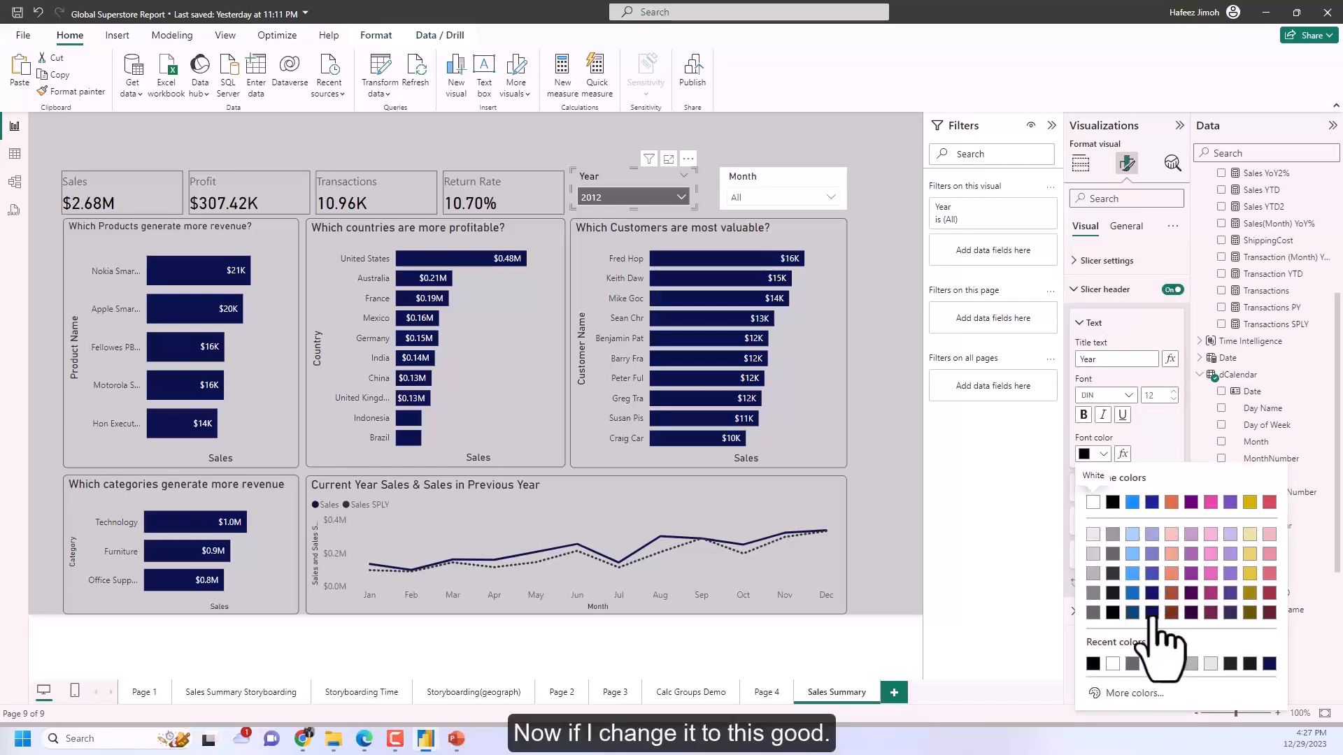
{"action": "left_click", "coordinate": [1152, 613]}
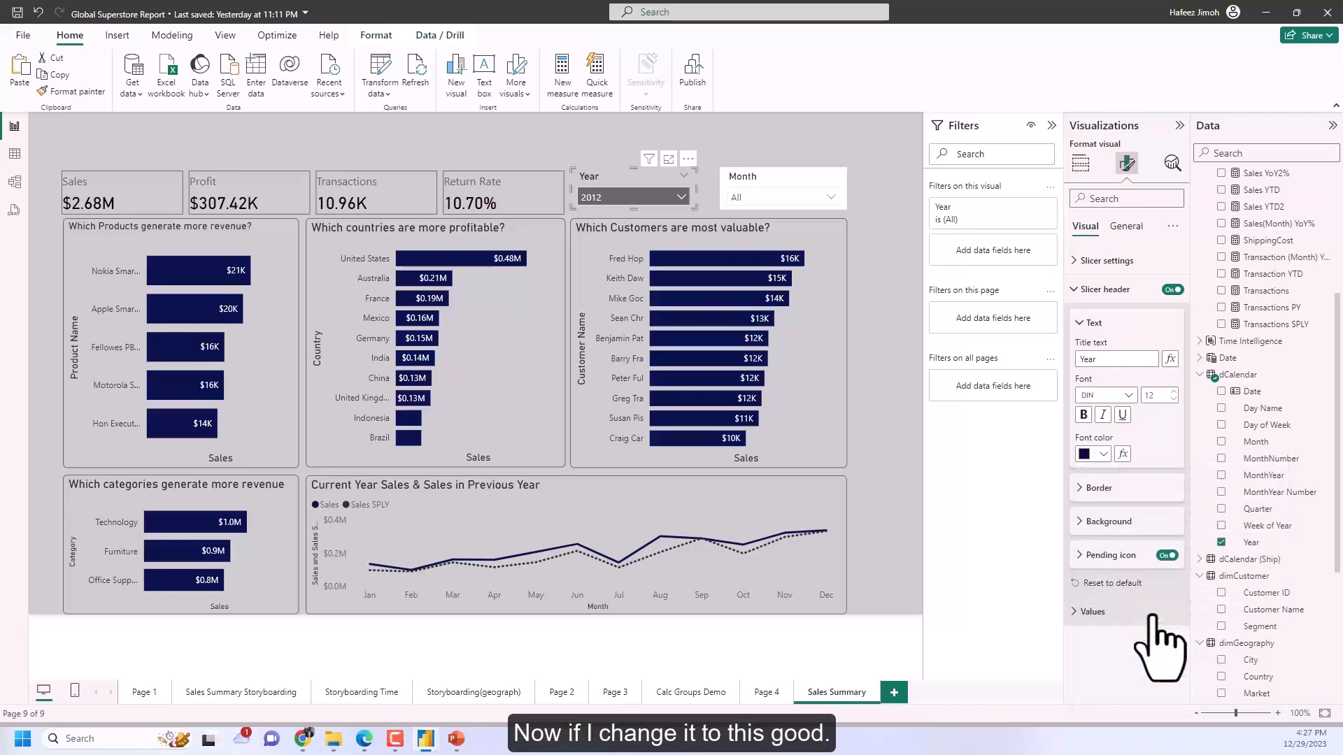
{"action": "left_click", "coordinate": [913, 399]}
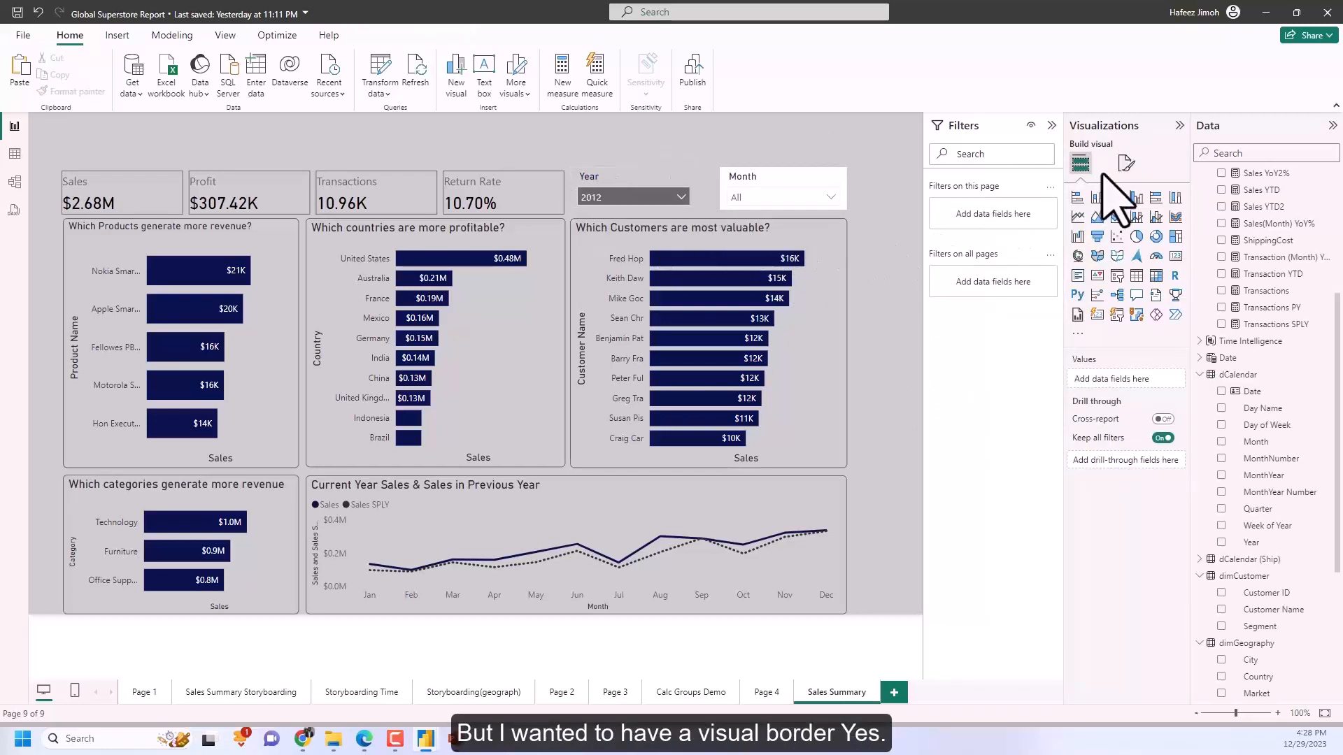
Step: Add a border on the top, bottom, left and right of the Year slicer's values
{"action": "left_click", "coordinate": [693, 190]}
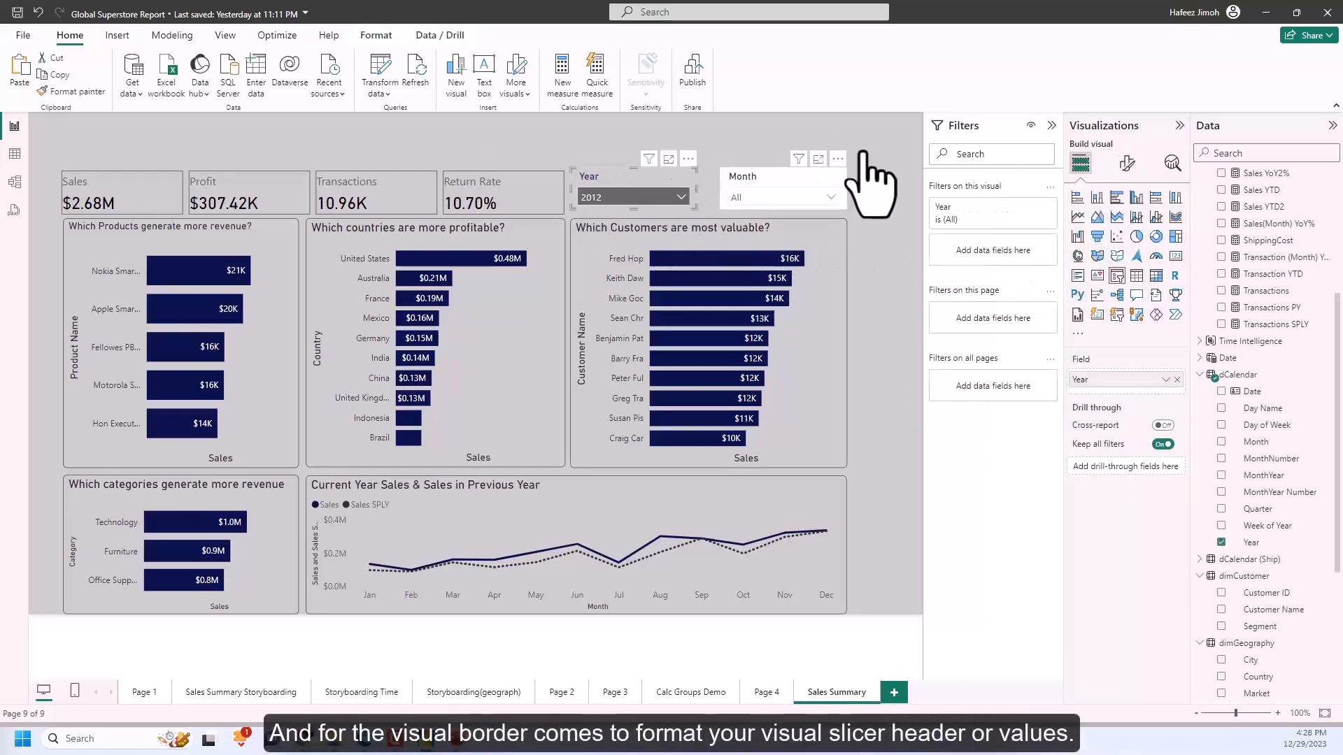
{"action": "left_click", "coordinate": [1126, 164]}
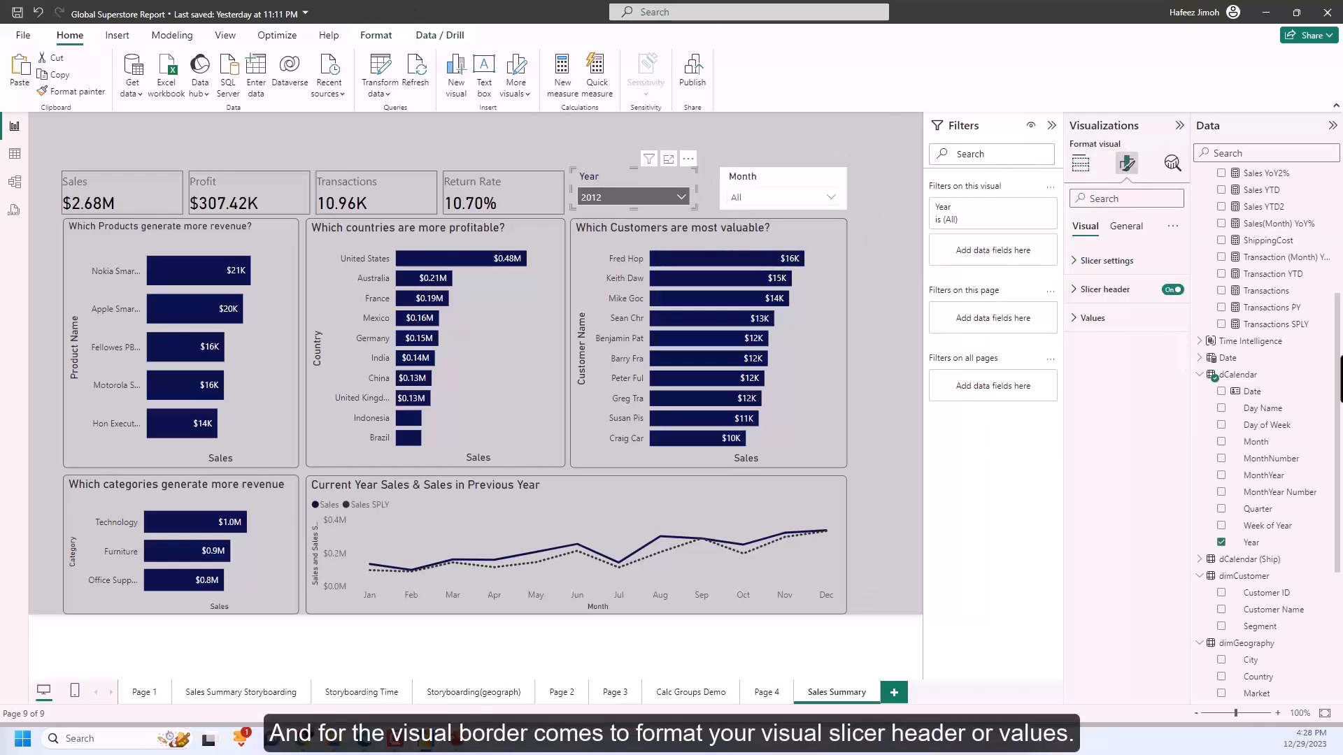
{"action": "left_click", "coordinate": [1119, 290]}
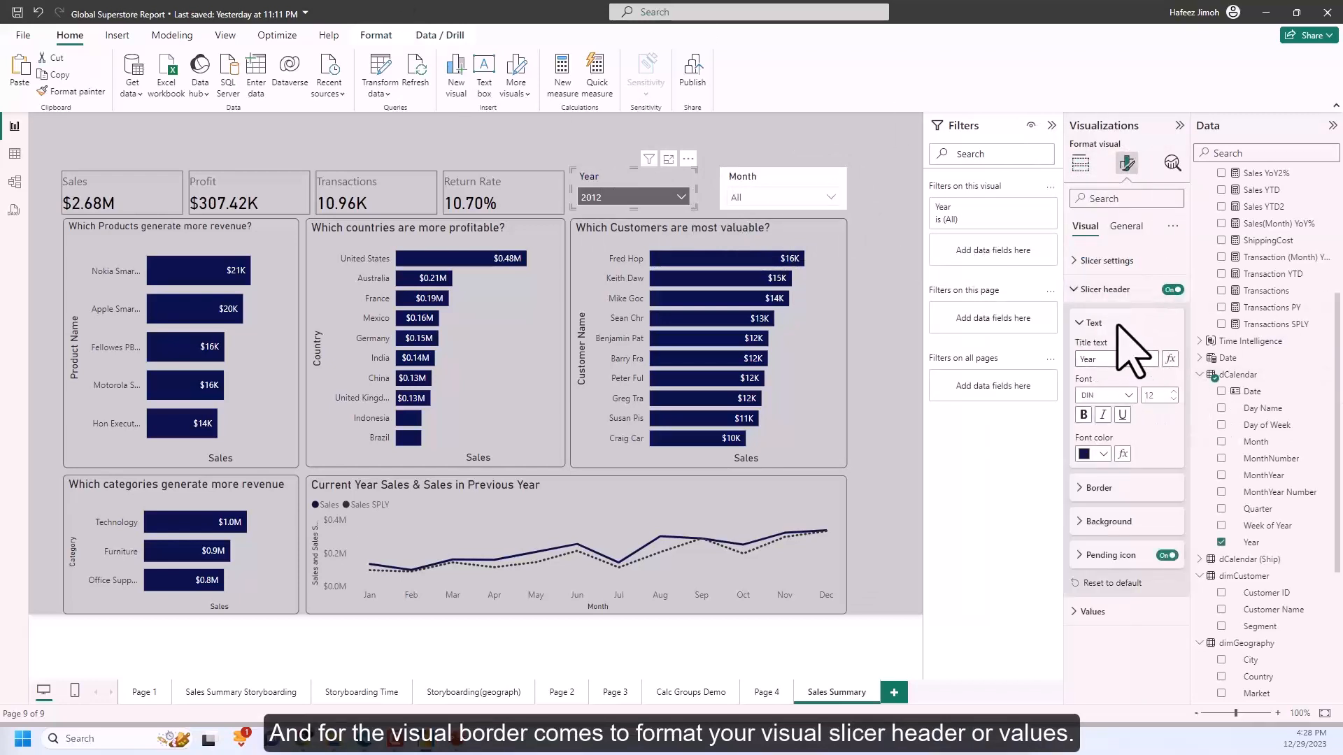
{"action": "left_click", "coordinate": [1119, 612]}
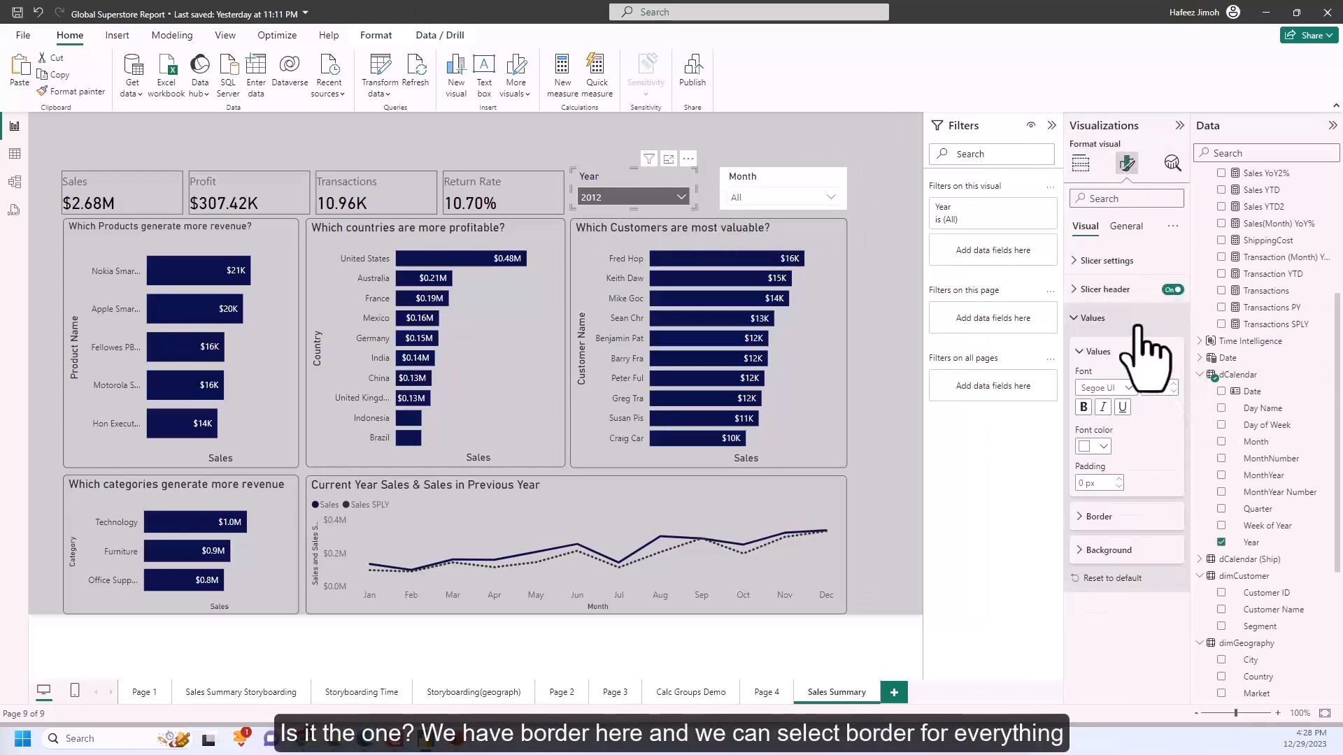
{"action": "left_click", "coordinate": [1122, 517]}
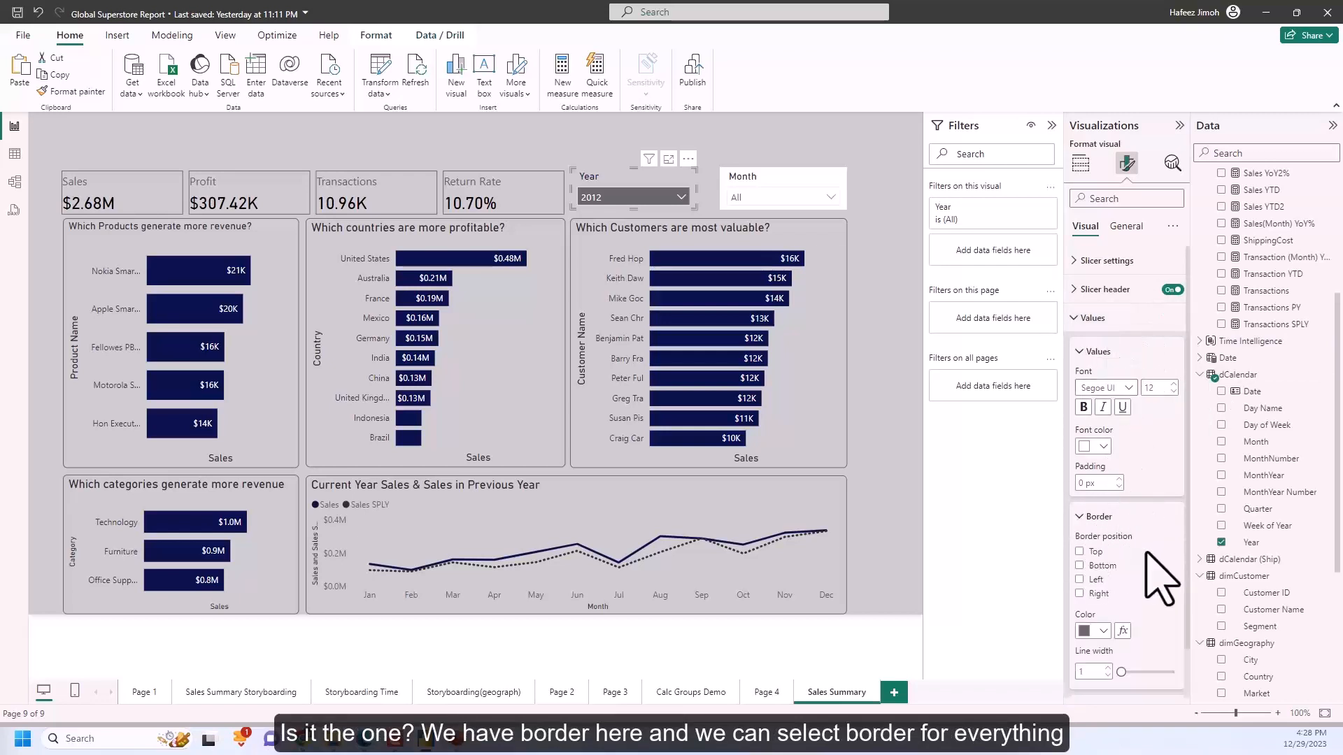
{"action": "scroll", "coordinate": [1154, 636], "scroll_direction": "down", "scroll_amount": 2}
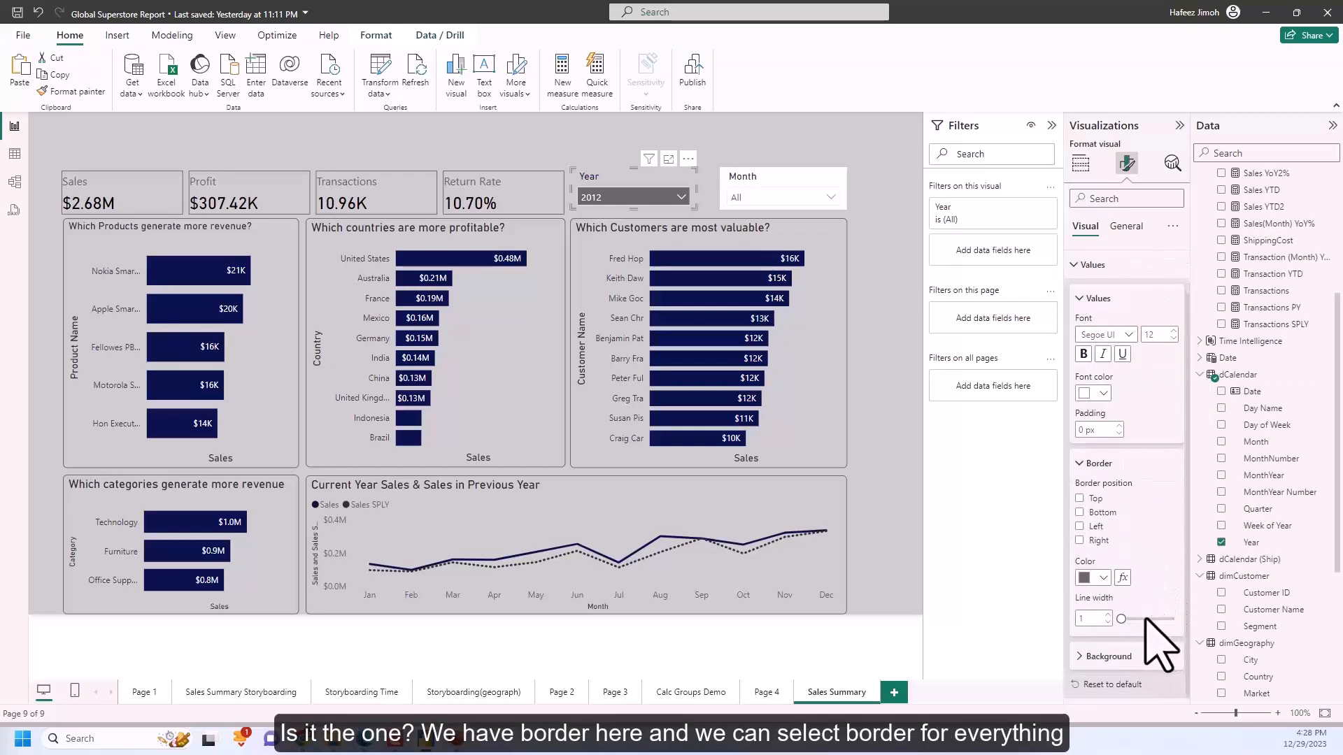
{"action": "left_click", "coordinate": [1093, 498]}
{"action": "left_click", "coordinate": [1093, 512]}
{"action": "left_click", "coordinate": [1093, 525]}
{"action": "left_click", "coordinate": [1094, 540]}
{"action": "left_click", "coordinate": [883, 428]}
Step: Turn on the Year slicer's visual border in black with 2 px rounded corners
{"action": "left_click", "coordinate": [691, 201]}
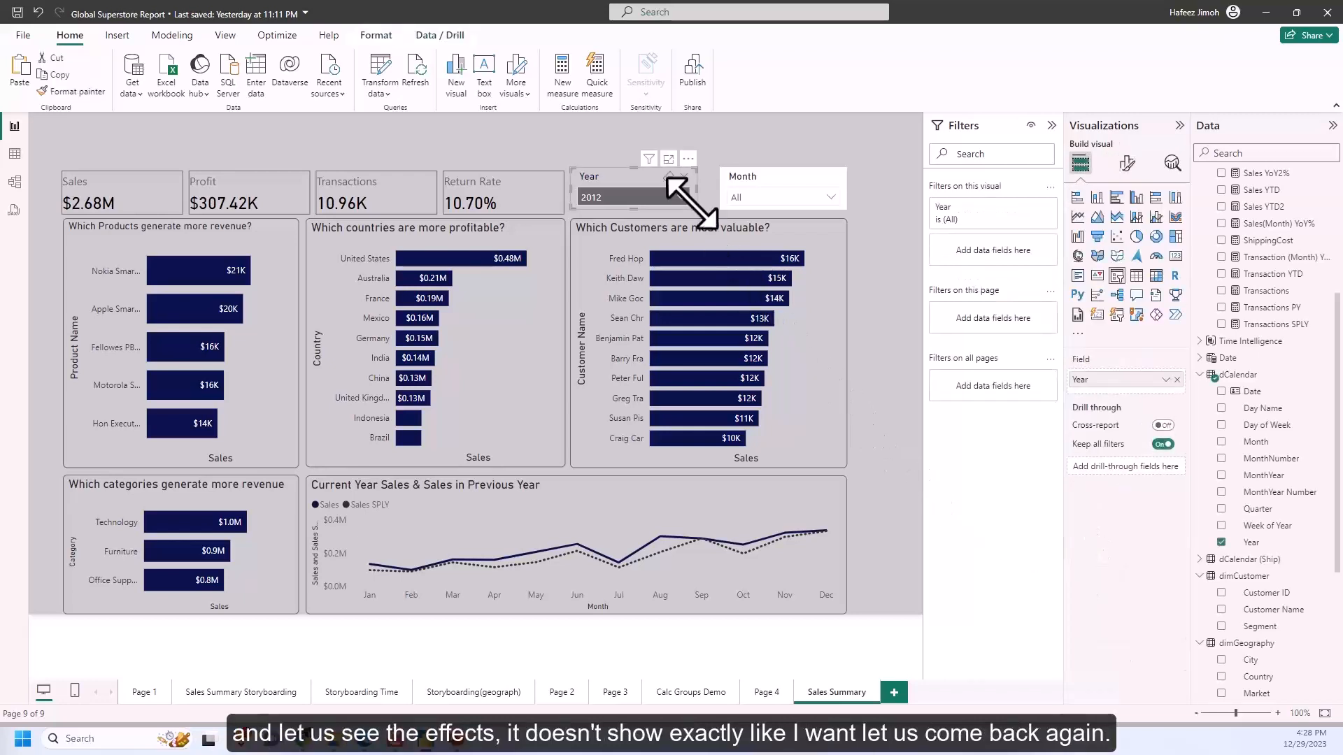
{"action": "left_click", "coordinate": [1127, 163]}
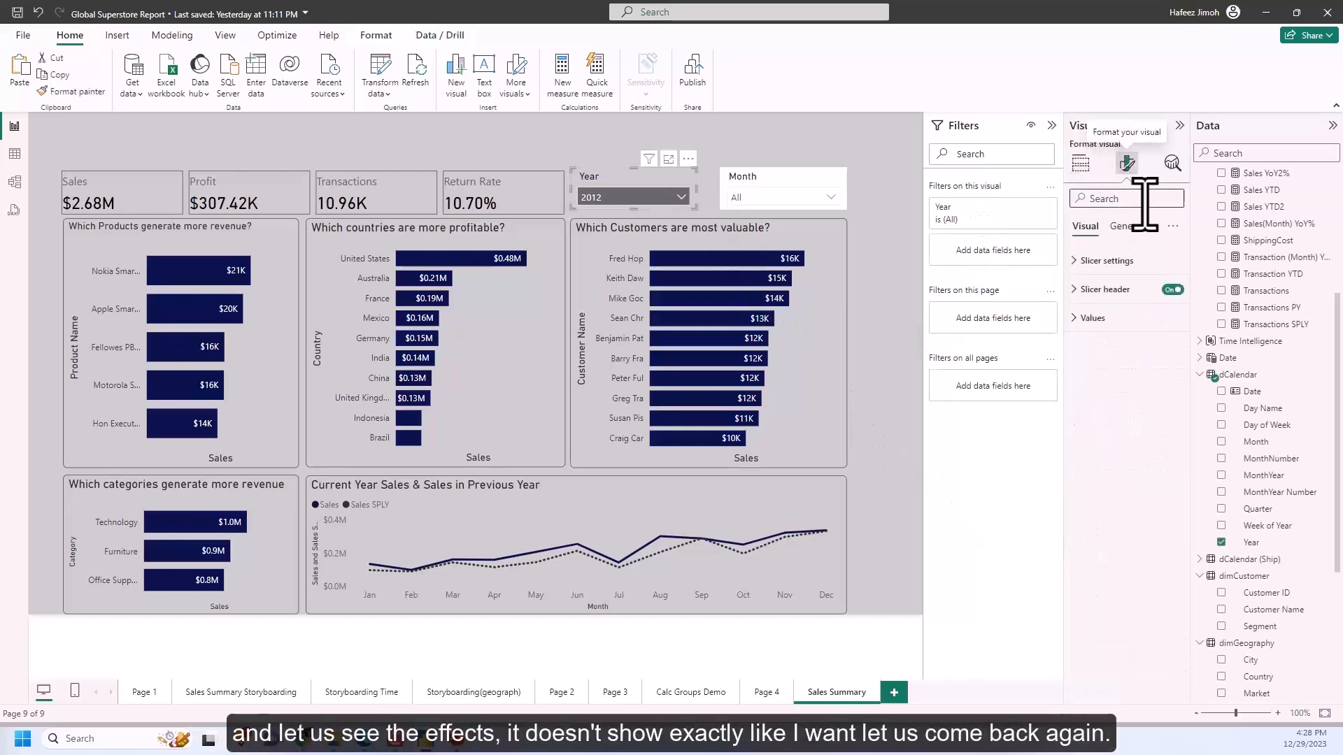
{"action": "left_click", "coordinate": [1126, 226]}
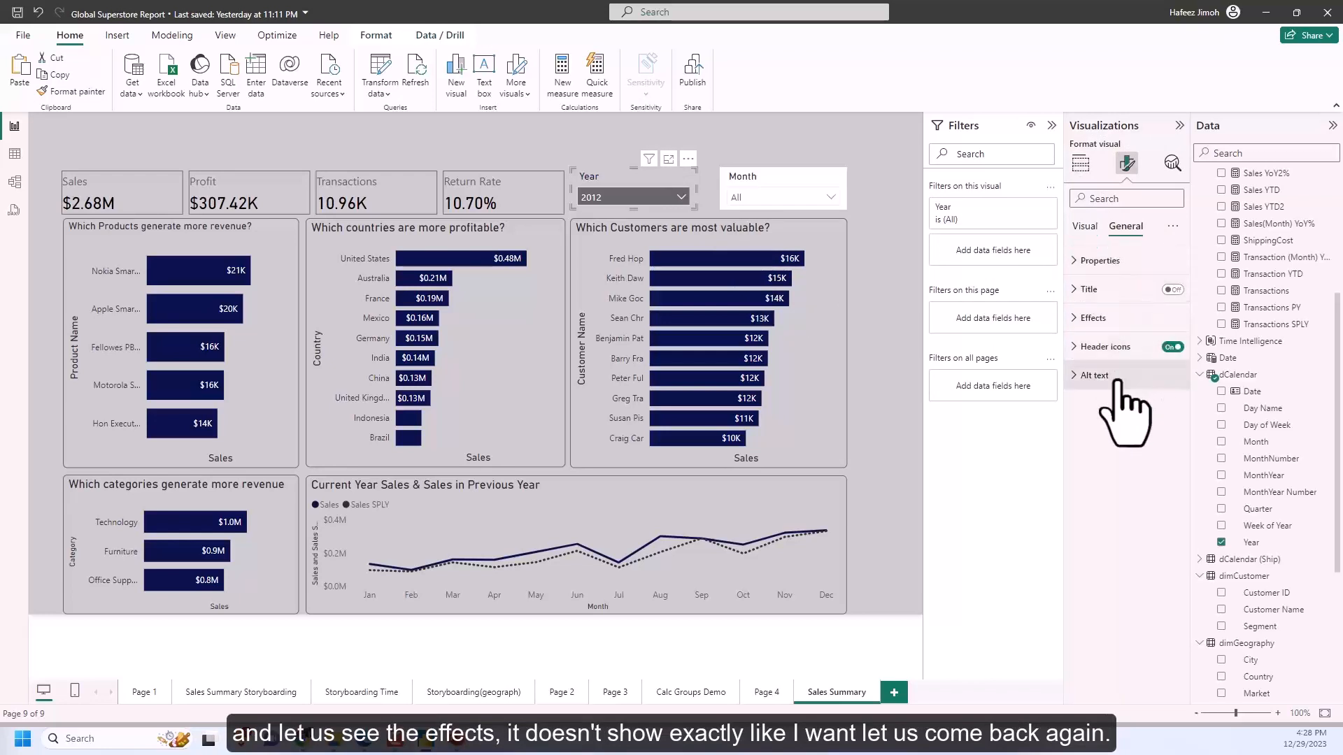
{"action": "left_click", "coordinate": [1127, 320]}
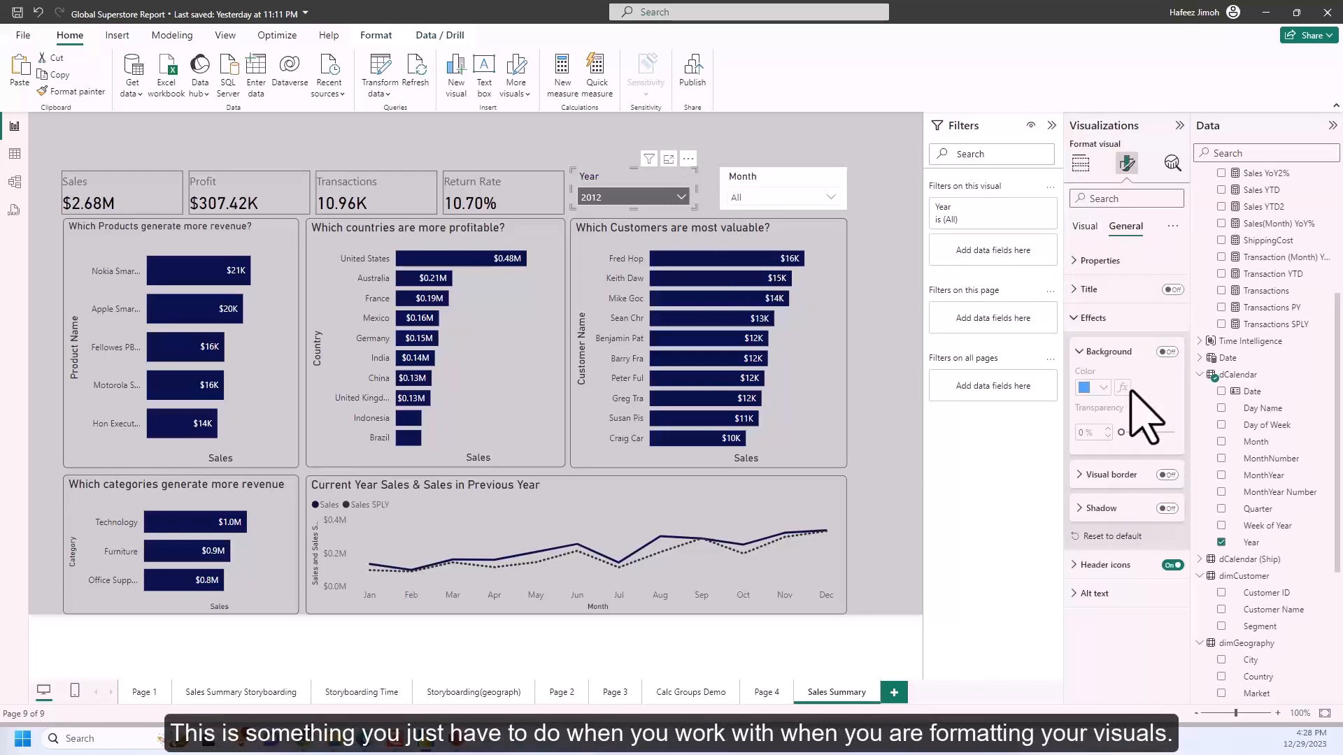
{"action": "left_click", "coordinate": [1099, 351]}
{"action": "left_click", "coordinate": [1101, 321]}
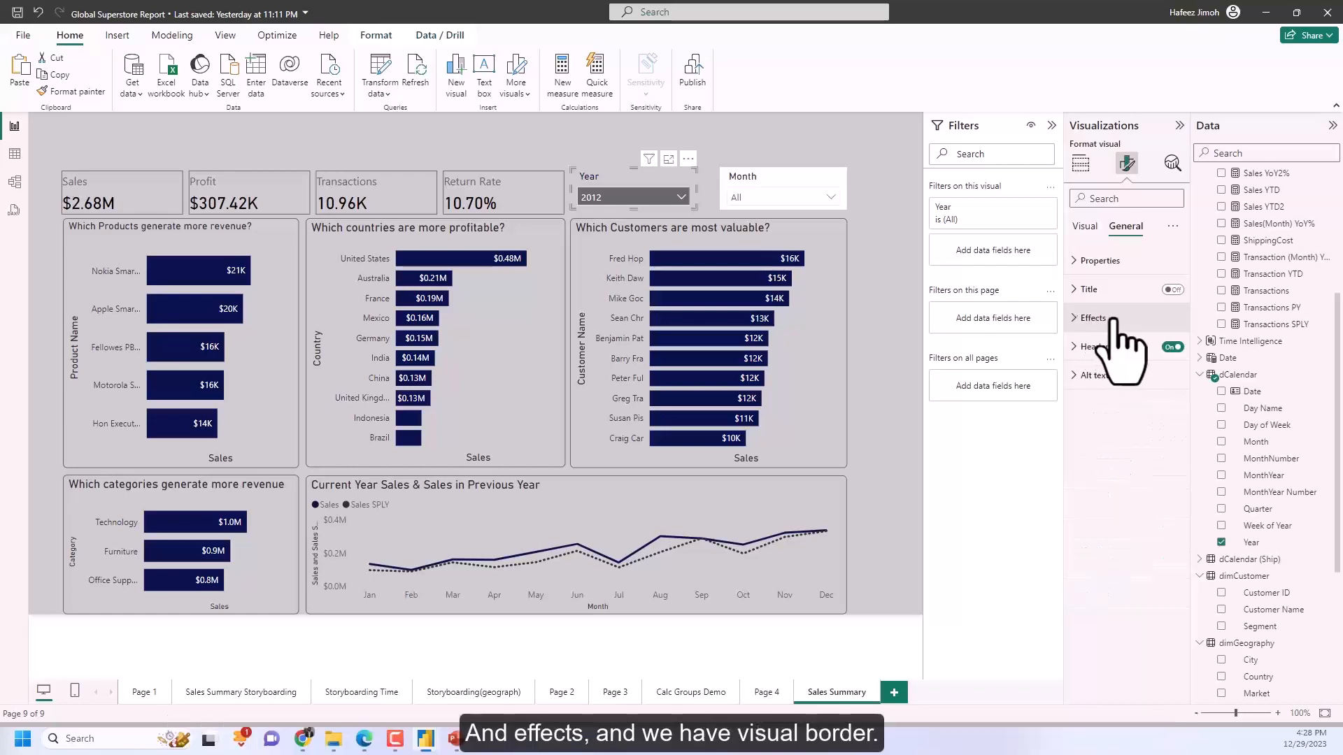
{"action": "left_click", "coordinate": [1114, 320]}
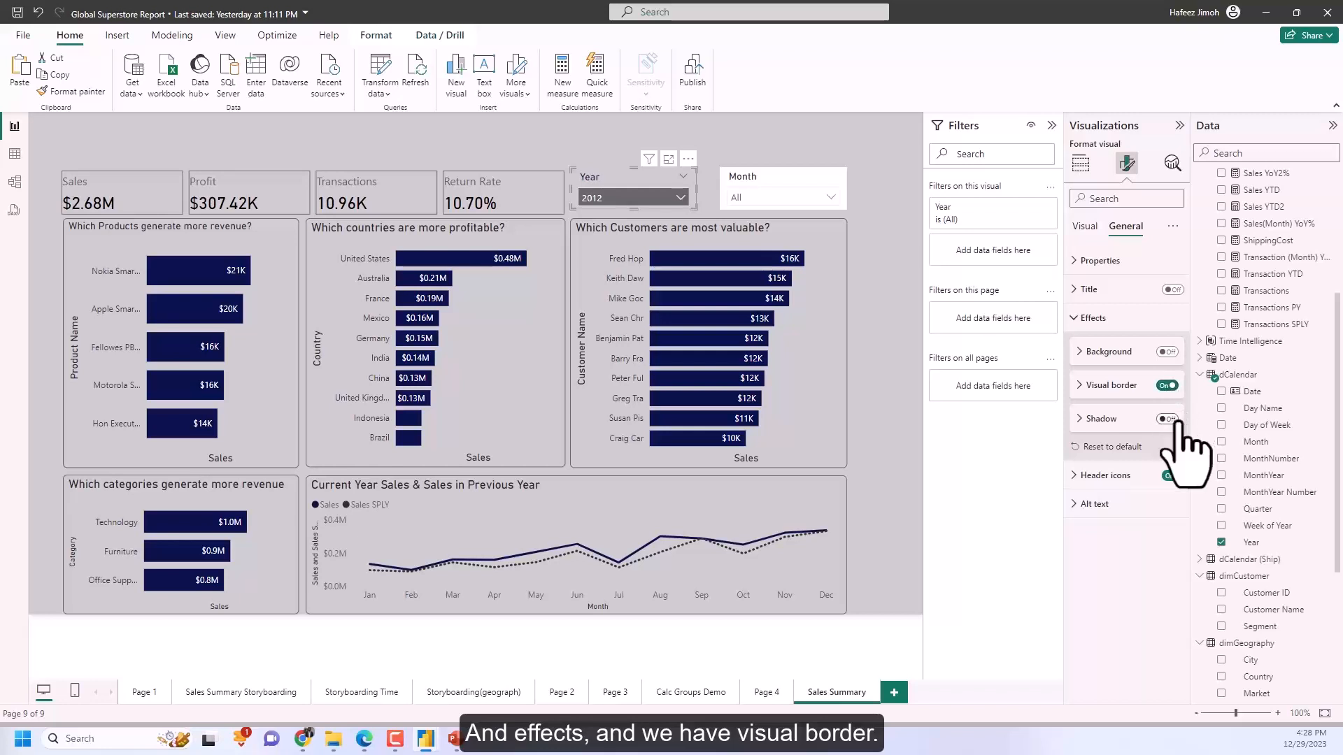
{"action": "left_click", "coordinate": [1091, 386]}
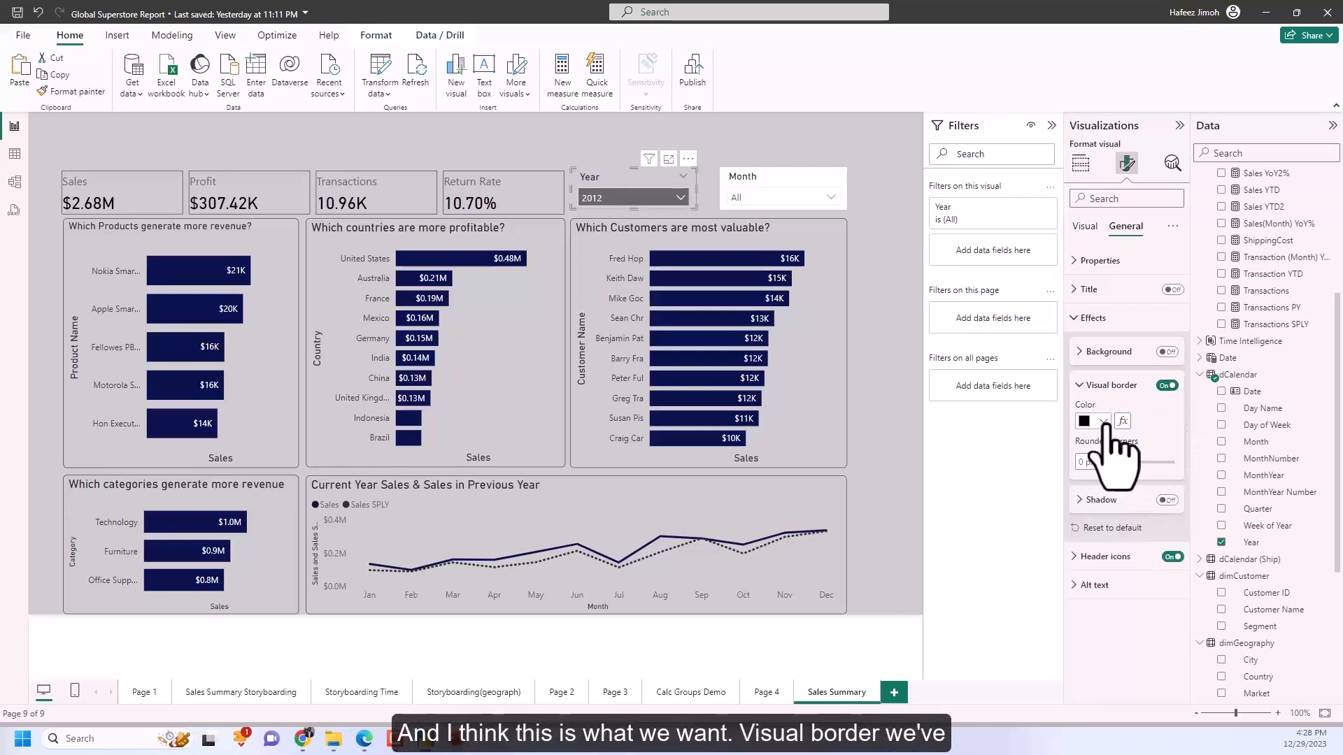
{"action": "left_click", "coordinate": [1104, 422]}
{"action": "left_click", "coordinate": [1151, 404]}
{"action": "left_click", "coordinate": [906, 463]}
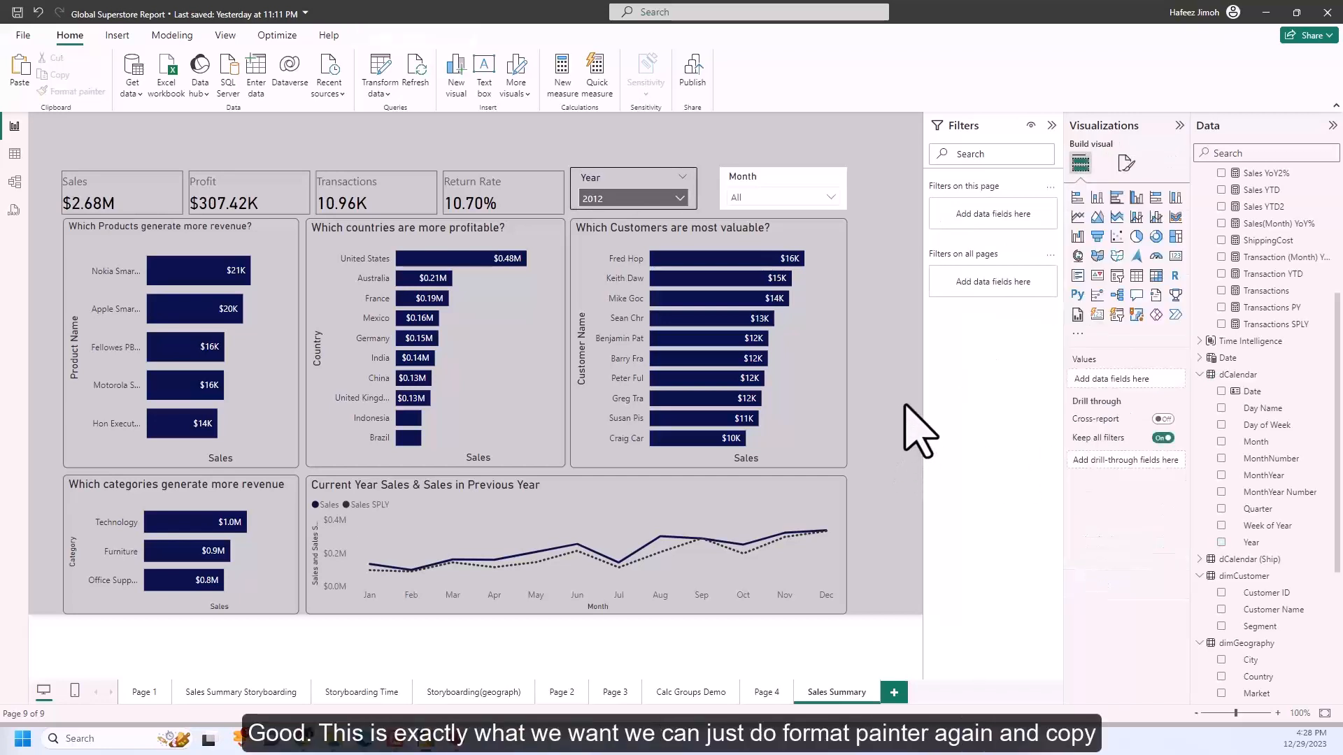
Step: Copy the Year slicer's formatting to the Month slicer and adjust both slicers to line up with the row of cards
{"action": "left_click_drag", "start_coordinate": [680, 191], "coordinate": [686, 196]}
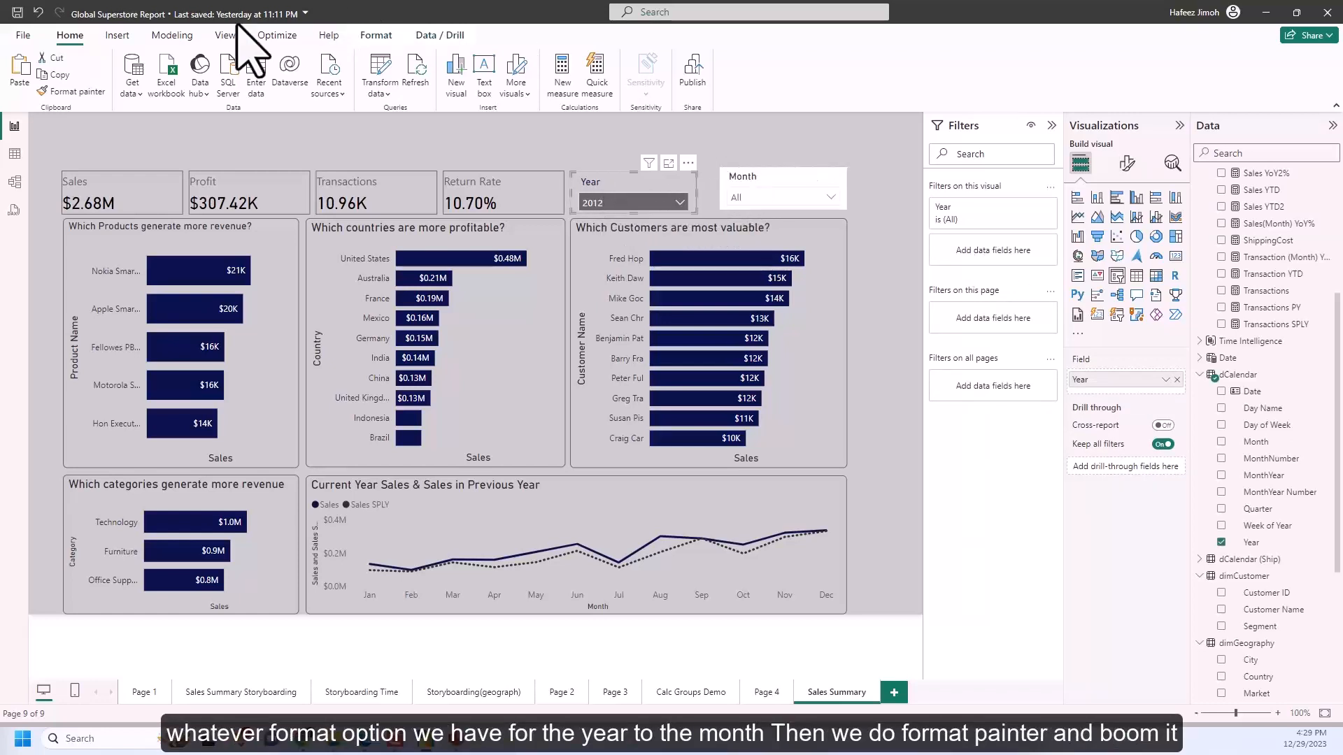
{"action": "left_click", "coordinate": [81, 90]}
{"action": "left_click", "coordinate": [772, 179]}
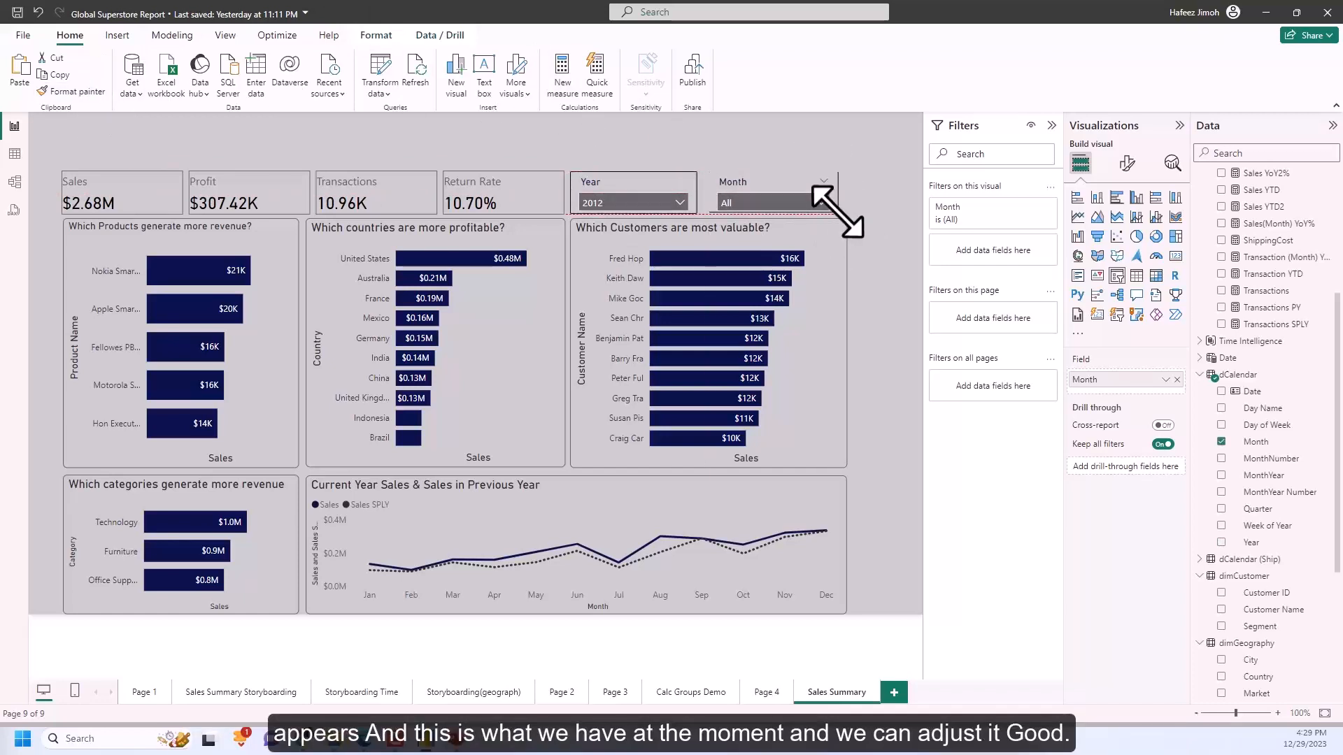
{"action": "left_click", "coordinate": [878, 227]}
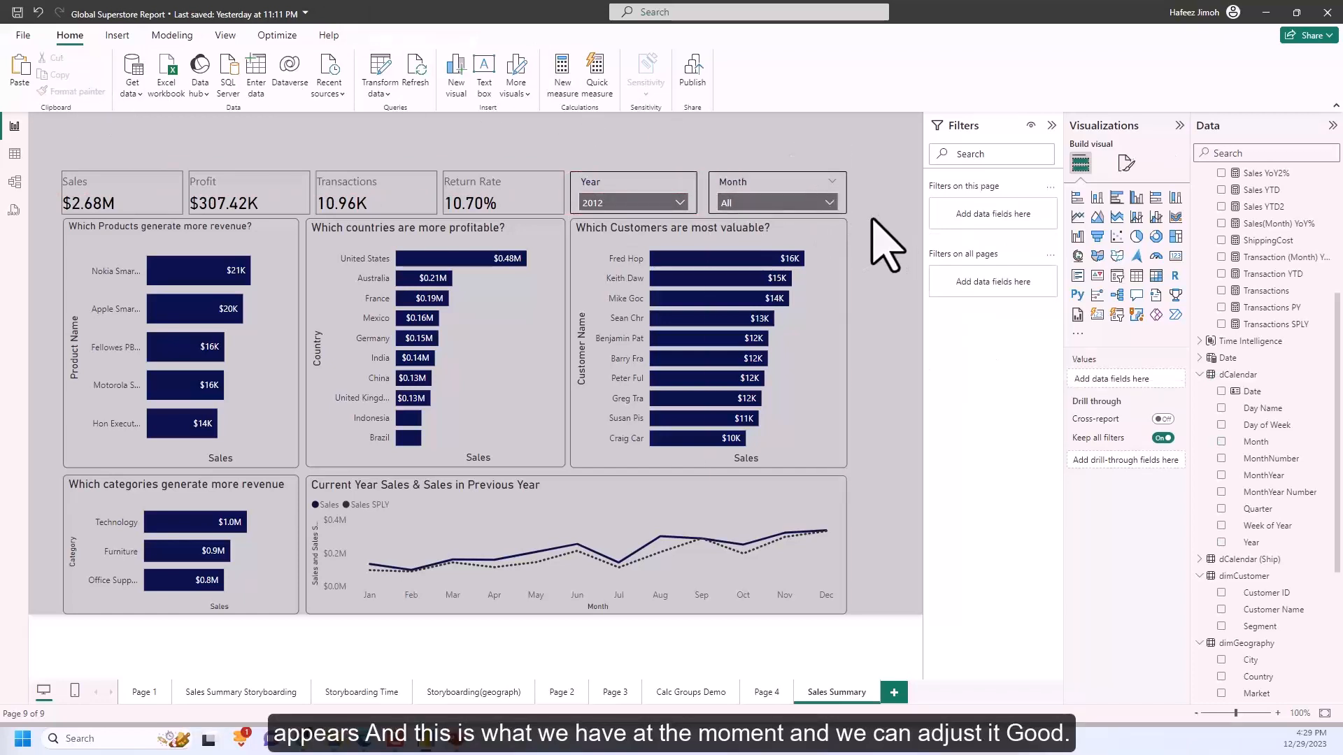
{"action": "left_click_drag", "start_coordinate": [691, 198], "coordinate": [722, 203]}
{"action": "left_click", "coordinate": [913, 263]}
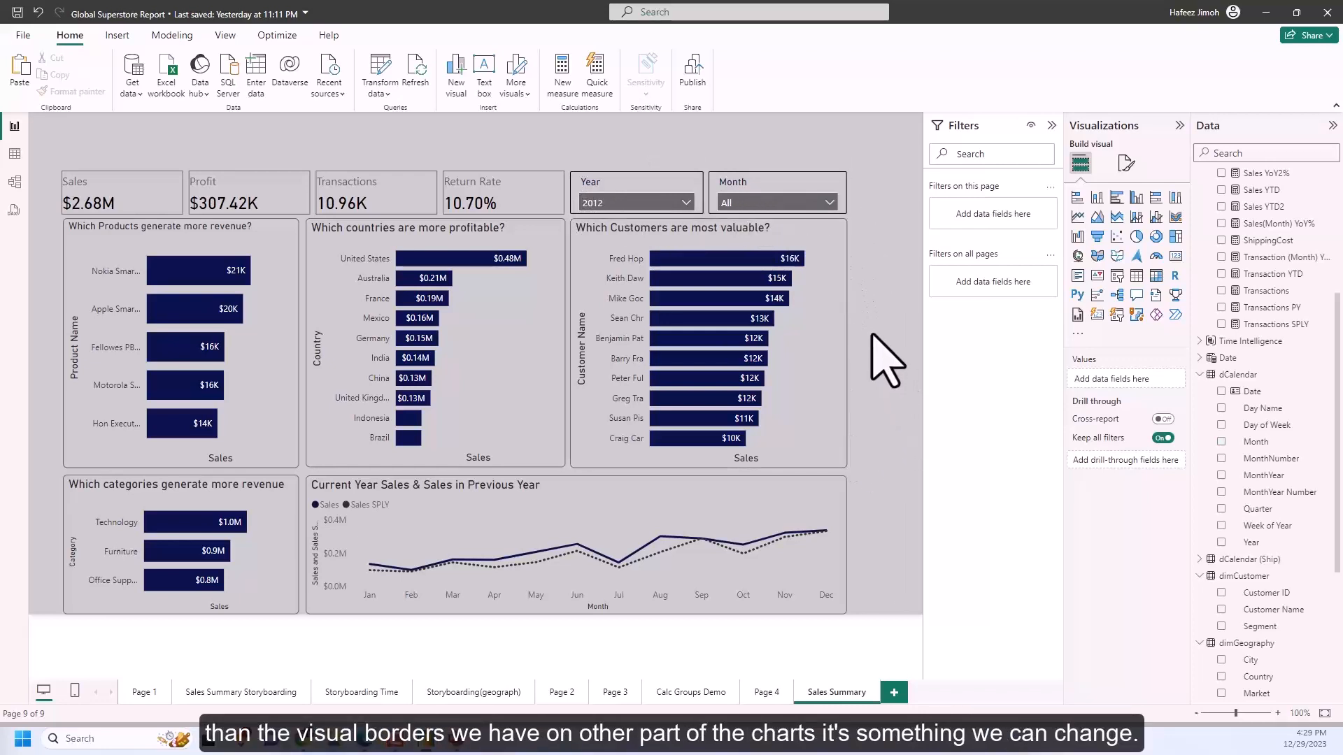
Step: Set the Year slicer's visual border color to dark grey
{"action": "left_click", "coordinate": [699, 214]}
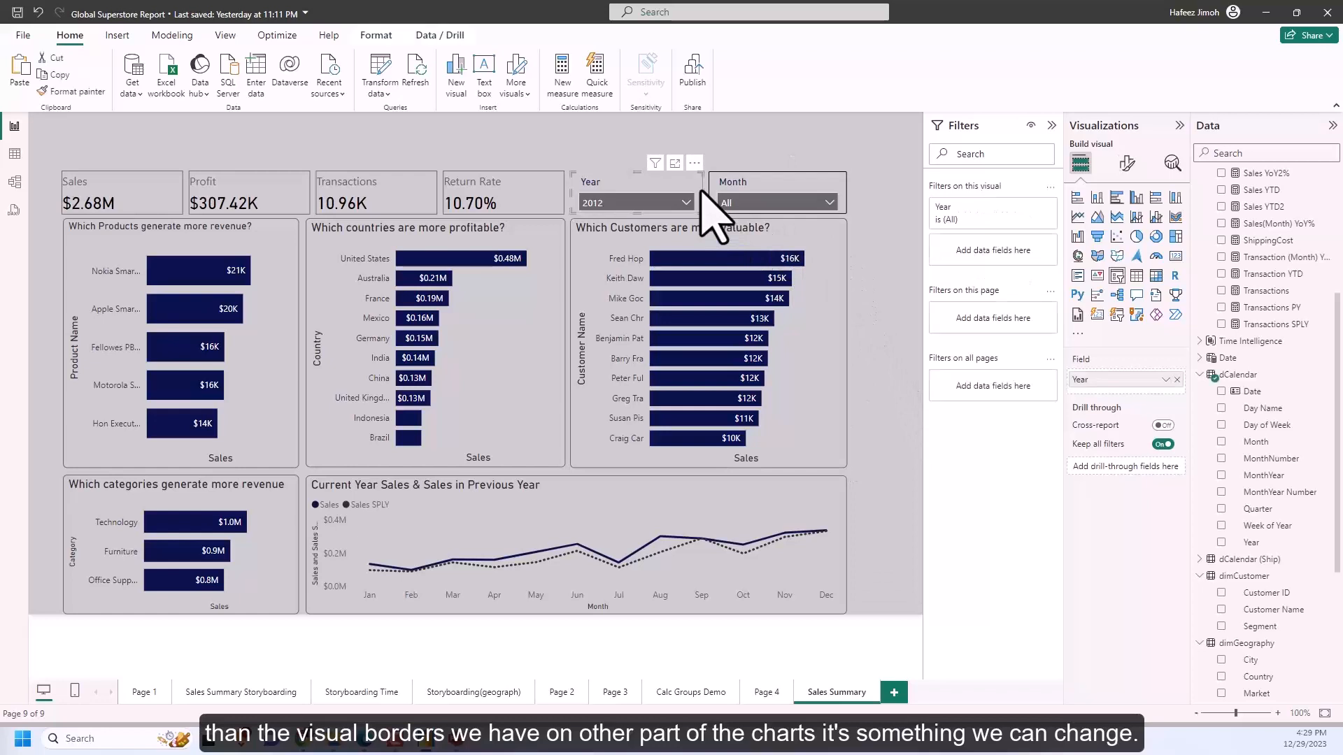
{"action": "left_click", "coordinate": [1127, 165]}
{"action": "left_click", "coordinate": [1125, 226]}
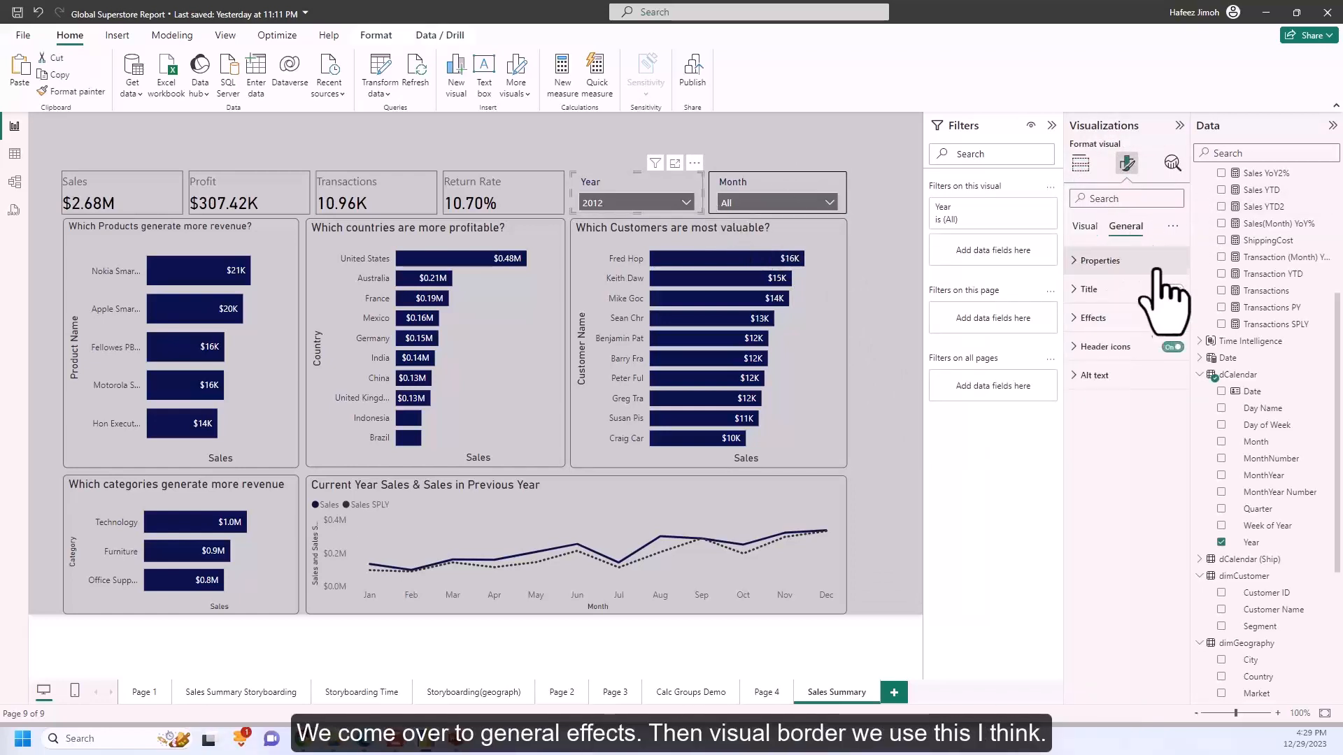
{"action": "left_click", "coordinate": [1129, 322]}
{"action": "left_click", "coordinate": [1116, 475]}
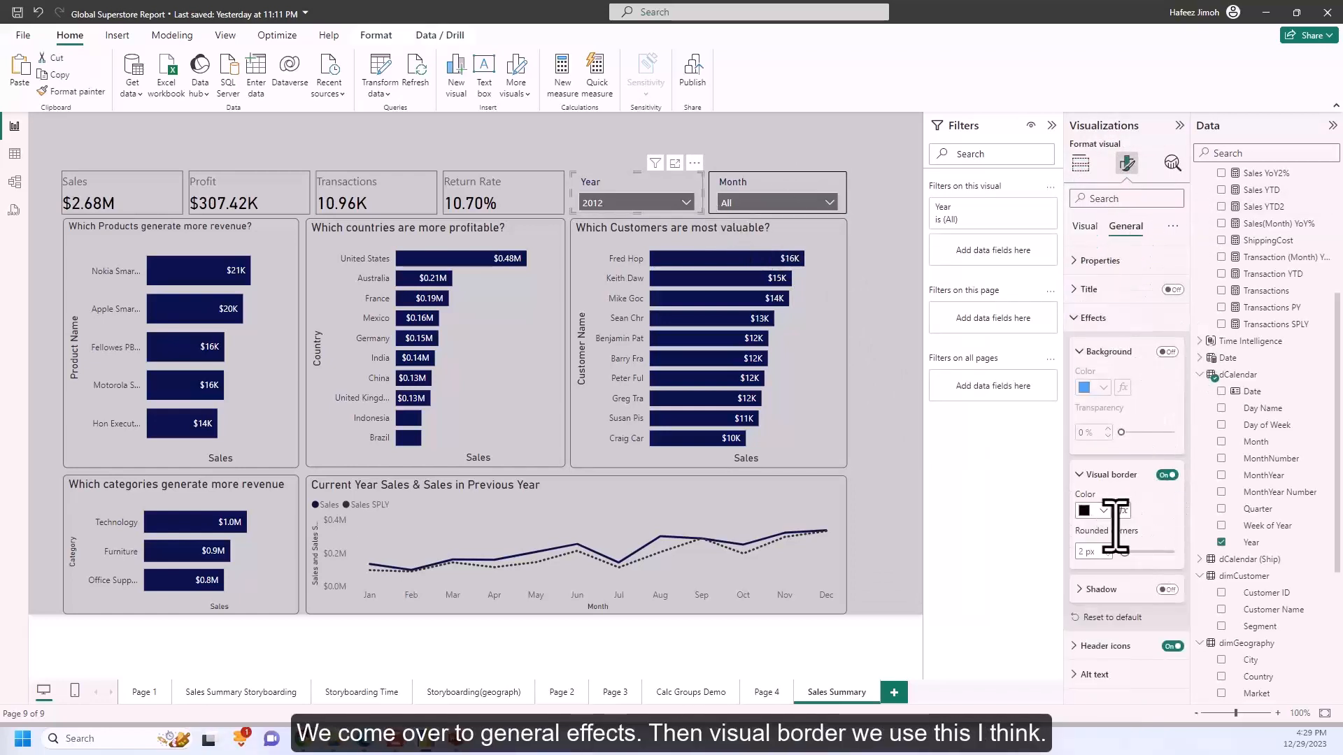
{"action": "left_click", "coordinate": [1101, 510]}
{"action": "left_click", "coordinate": [1096, 383]}
{"action": "left_click", "coordinate": [916, 350]}
Step: Set the Month slicer's visual border color to White, 60% darker
{"action": "left_click", "coordinate": [842, 203]}
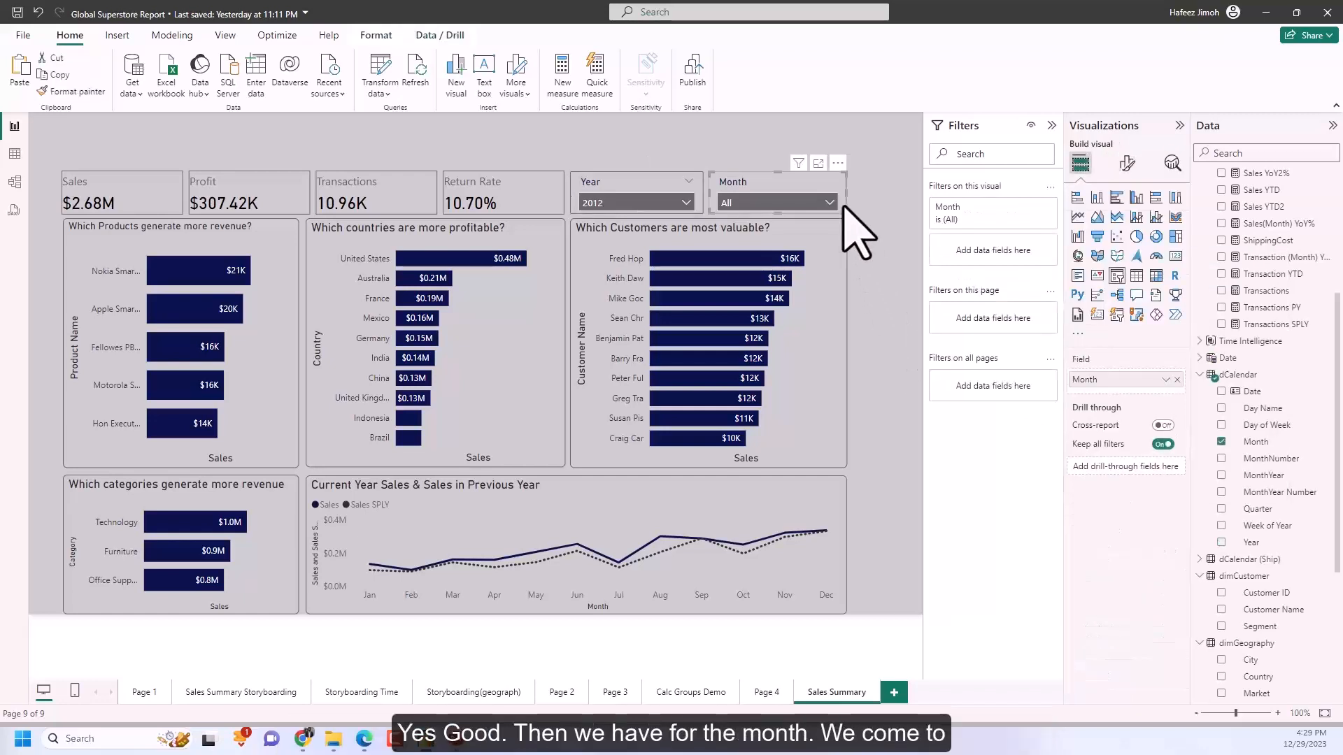
{"action": "left_click", "coordinate": [1127, 165]}
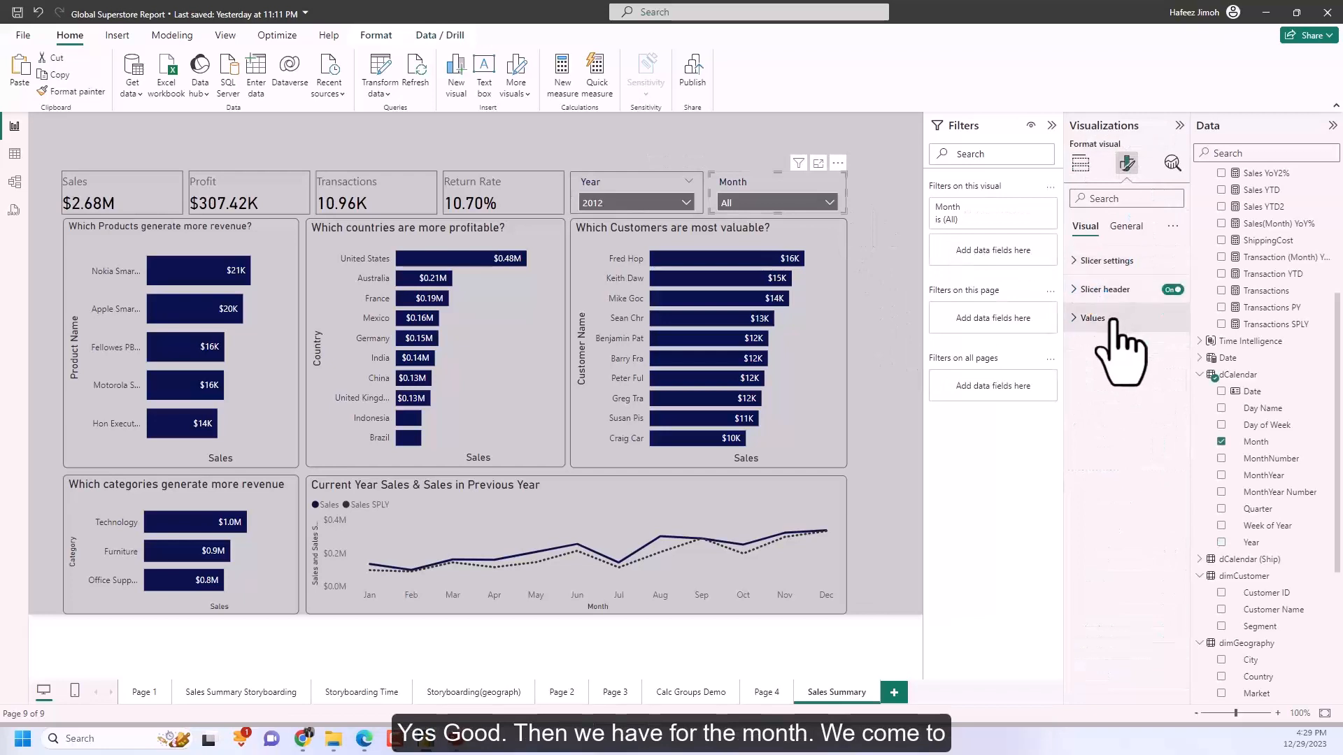
{"action": "left_click", "coordinate": [1126, 226]}
{"action": "left_click", "coordinate": [1113, 318]}
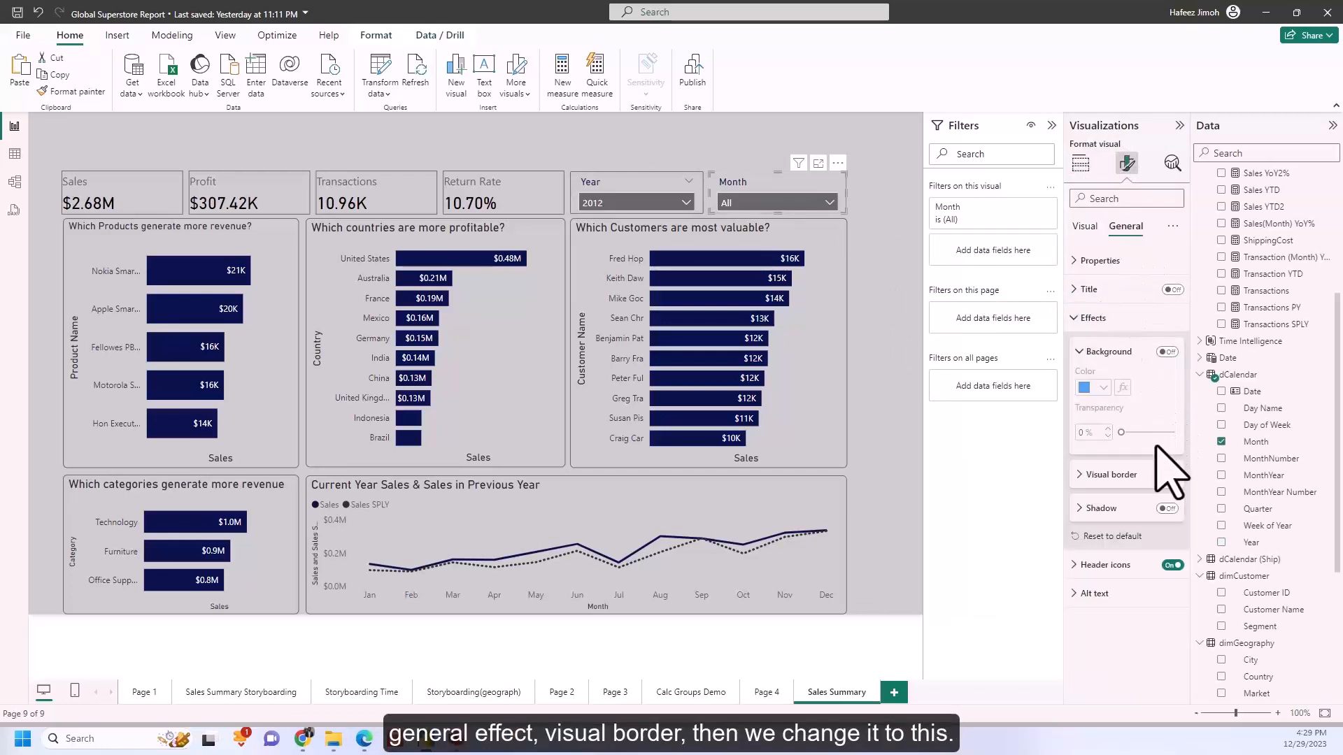
{"action": "left_click", "coordinate": [1113, 475]}
{"action": "left_click", "coordinate": [1103, 510]}
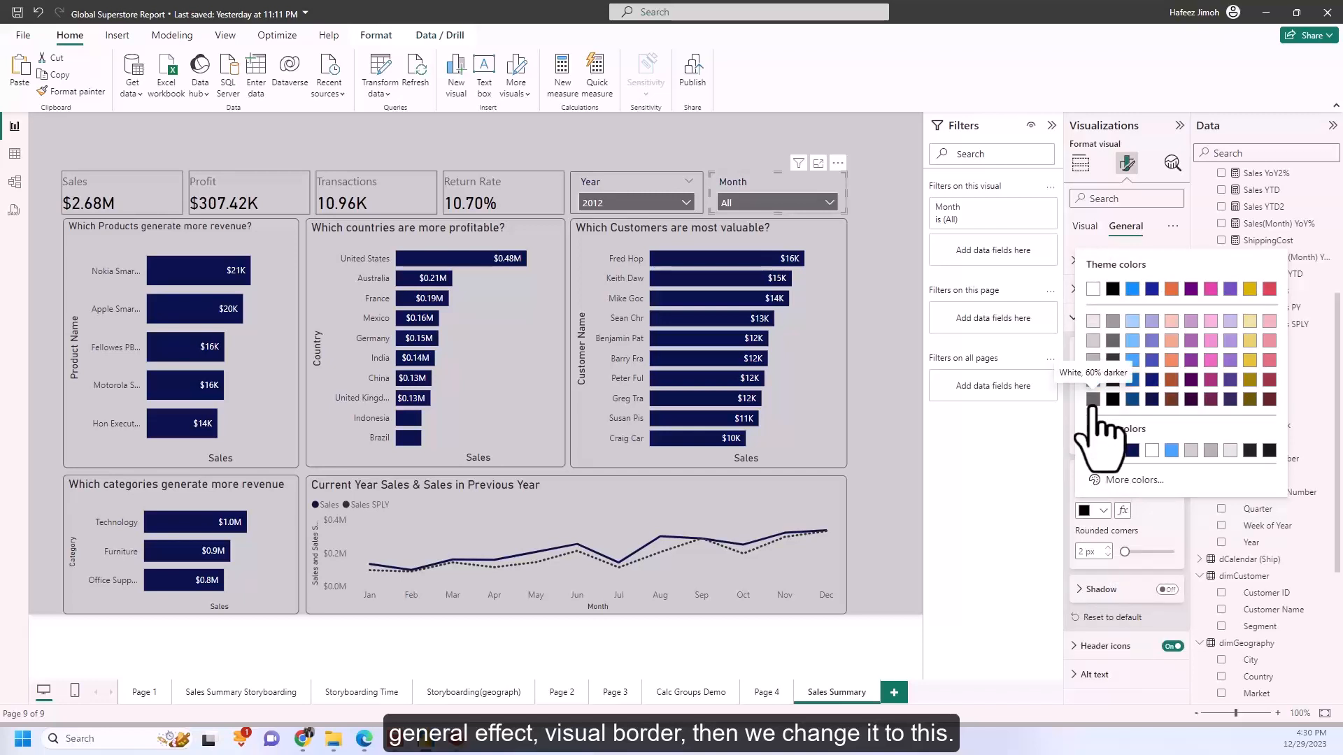
{"action": "left_click", "coordinate": [1093, 400]}
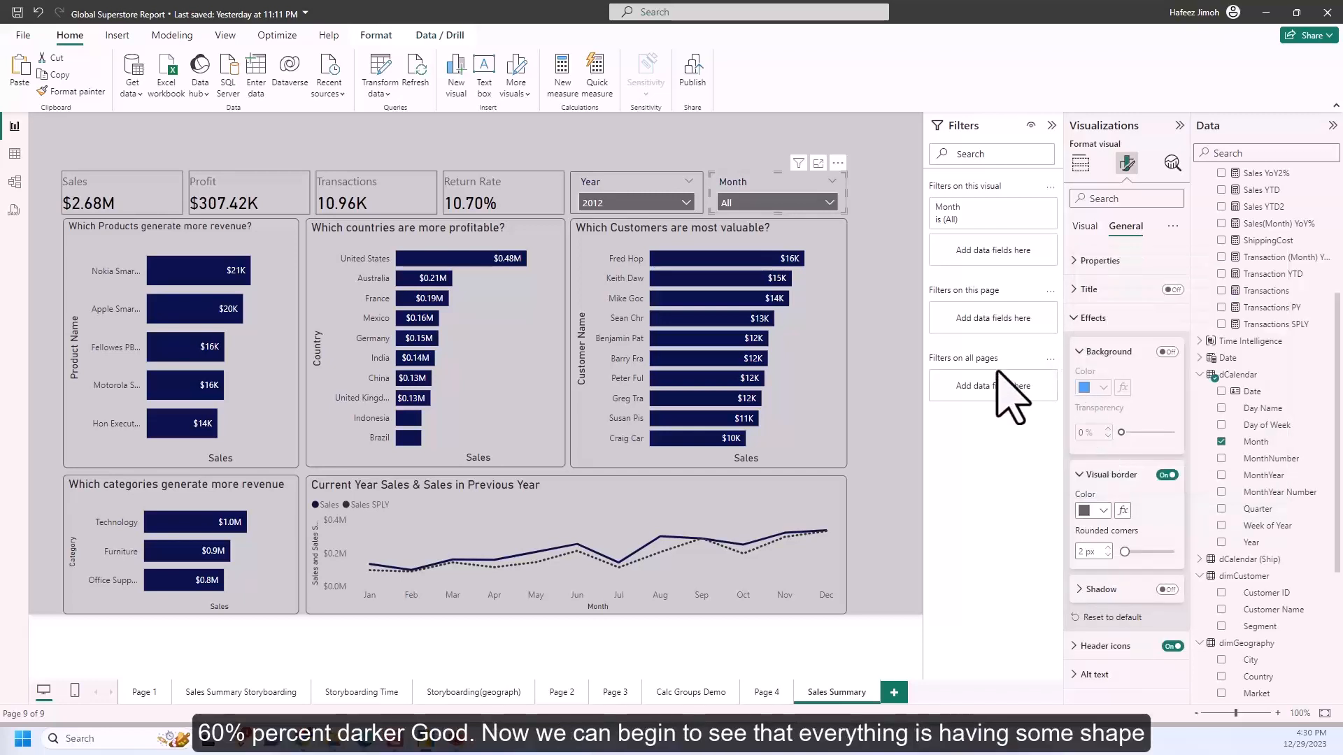
{"action": "left_click", "coordinate": [913, 362]}
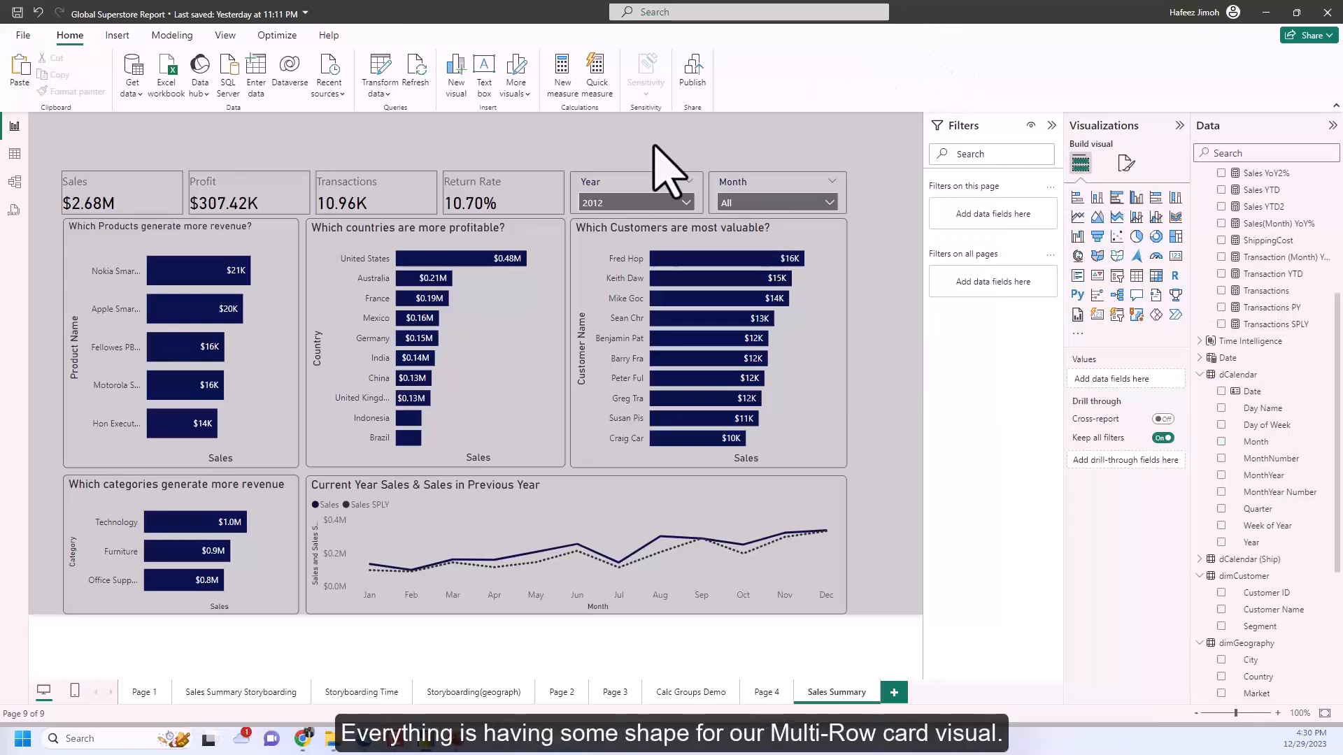
Step: Change the shape of the Sales, Profit, Transactions and Return Rate cards to Rounded Rectangle
{"action": "left_click", "coordinate": [558, 199]}
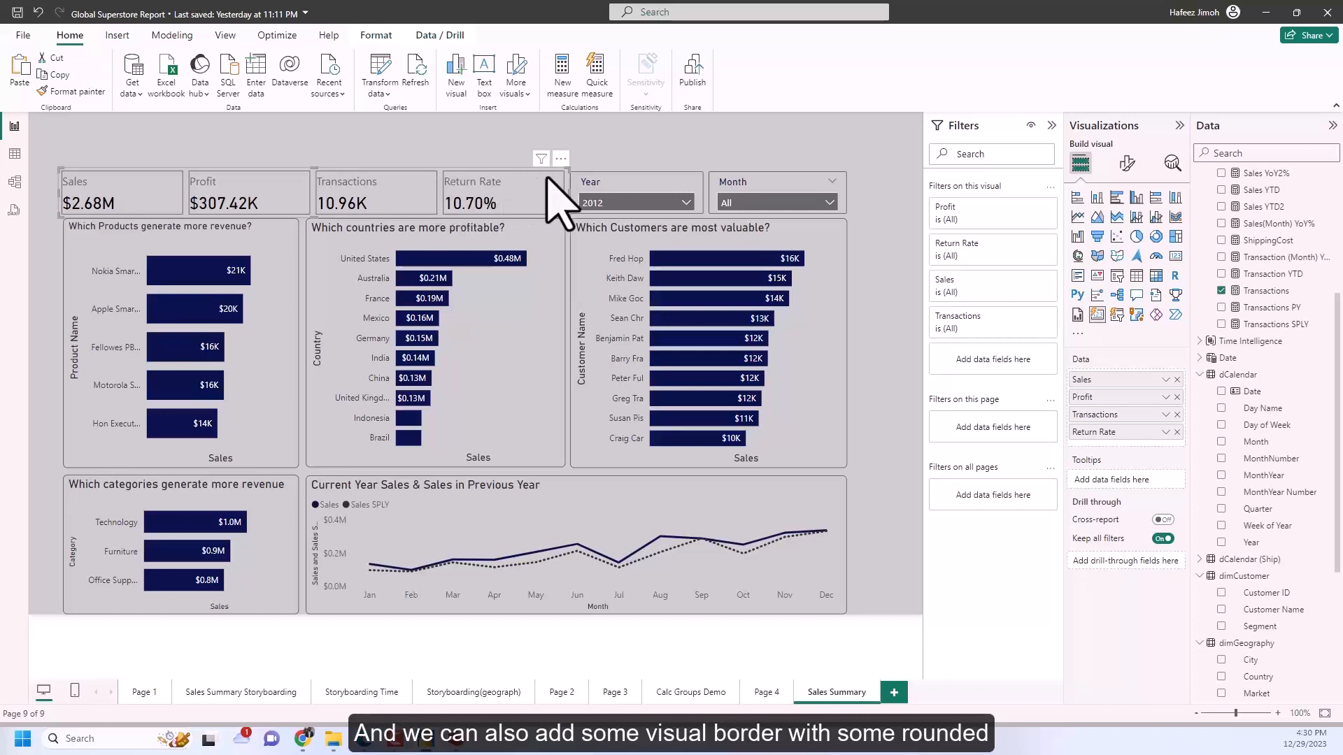
{"action": "left_click", "coordinate": [1127, 163]}
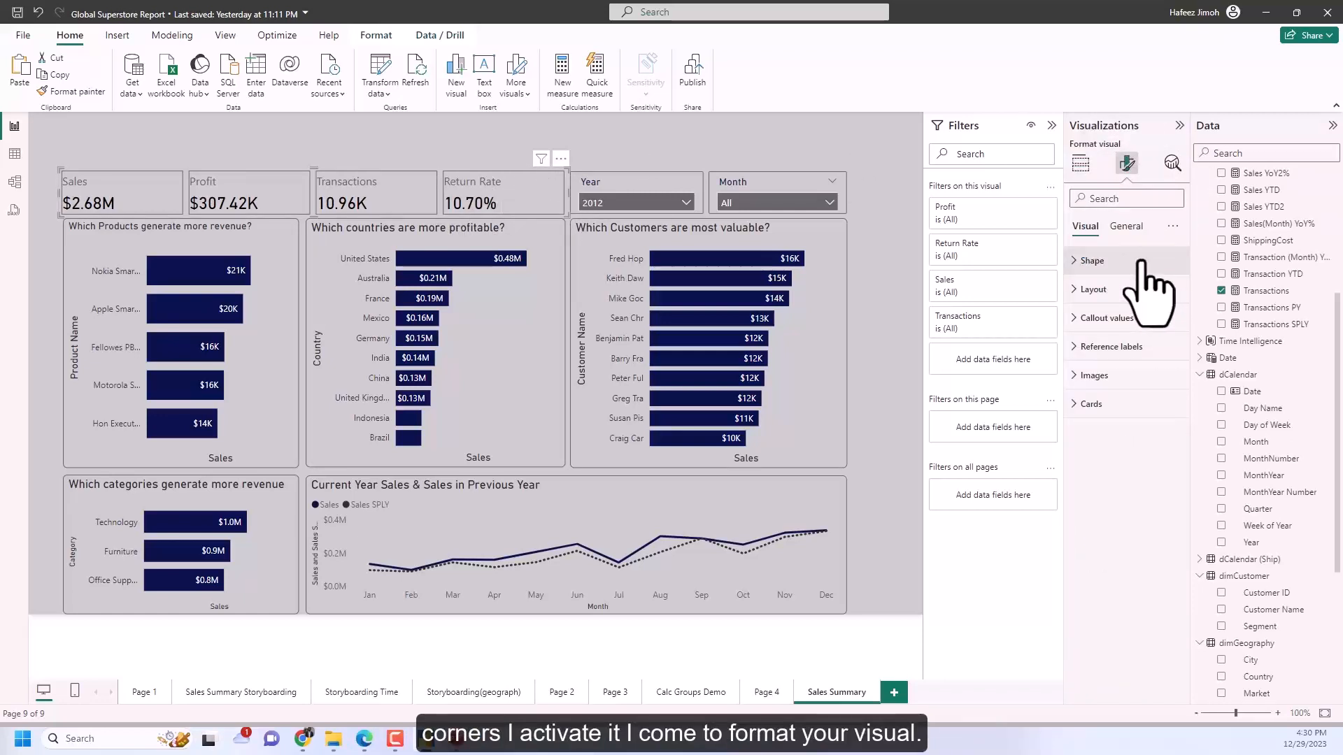
{"action": "left_click", "coordinate": [1135, 406]}
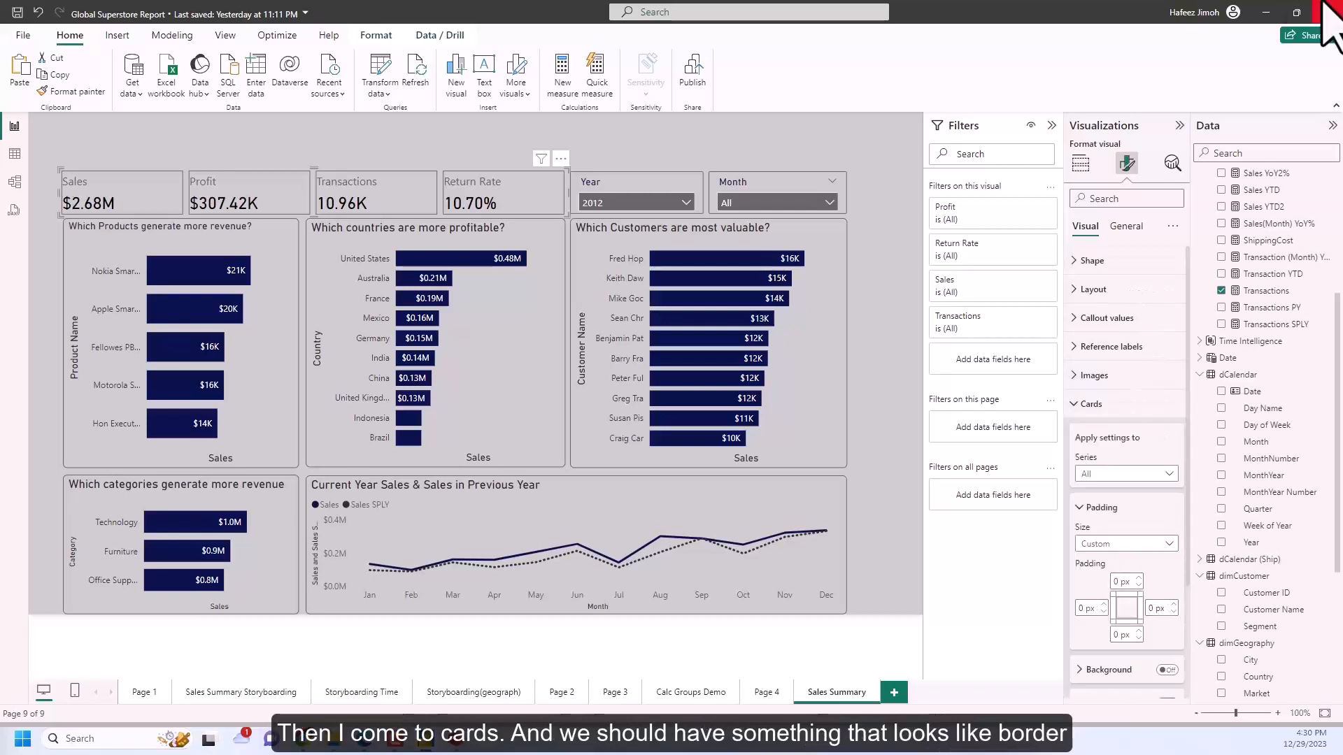
{"action": "scroll", "coordinate": [1154, 479], "scroll_direction": "down", "scroll_amount": 3}
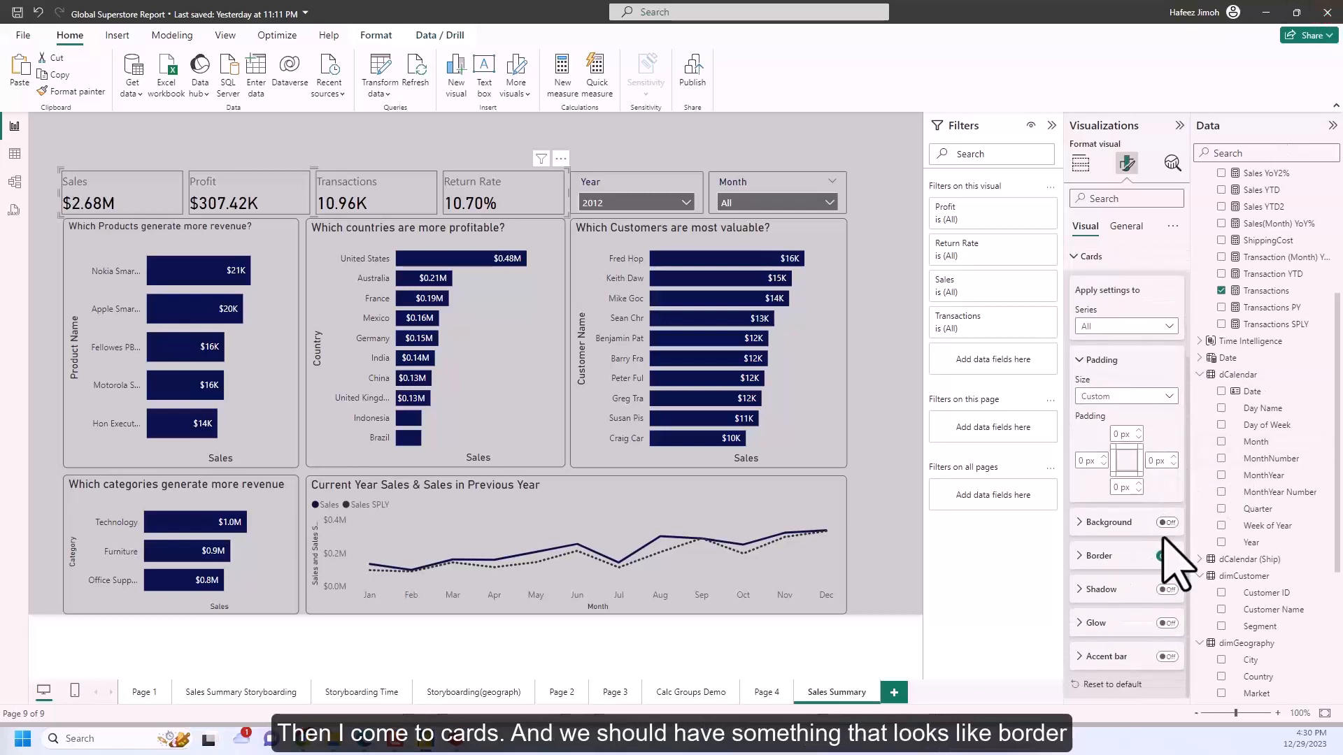
{"action": "left_click", "coordinate": [1096, 557]}
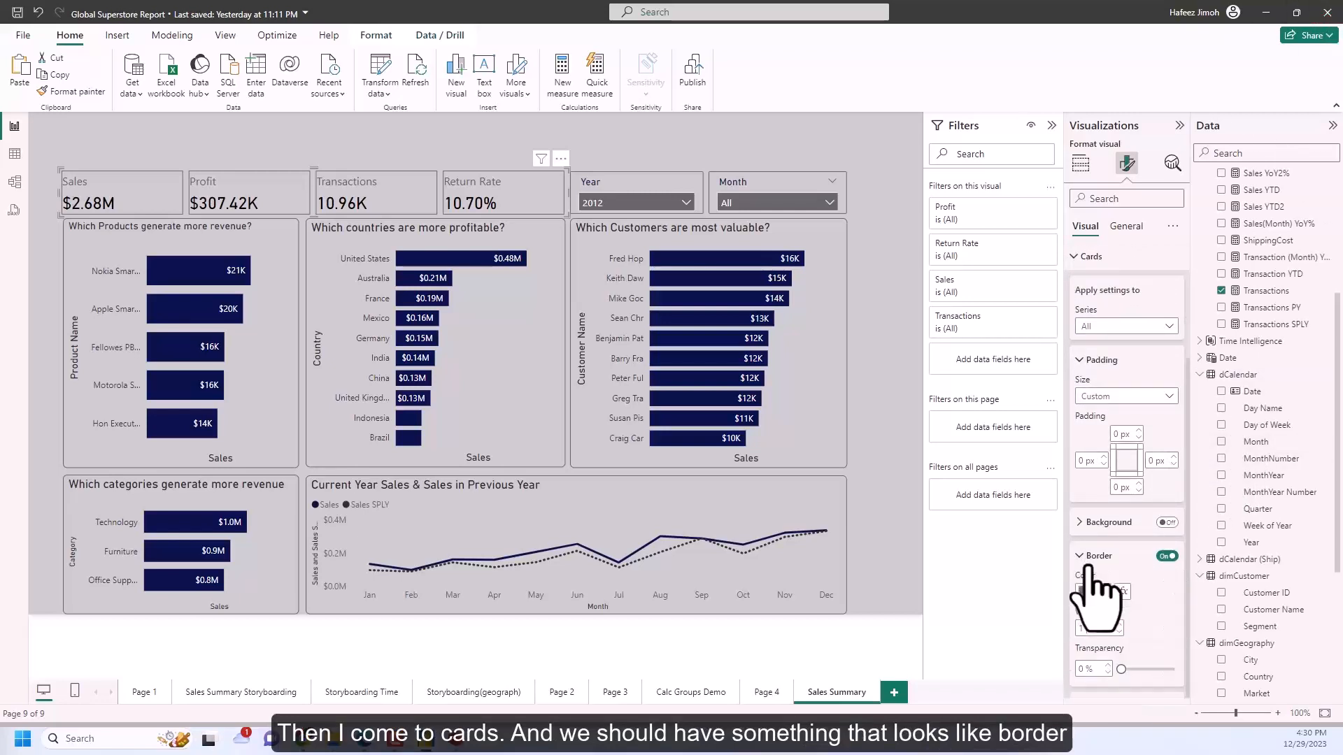
{"action": "scroll", "coordinate": [1147, 601], "scroll_direction": "down", "scroll_amount": 1}
{"action": "scroll", "coordinate": [1158, 574], "scroll_direction": "down", "scroll_amount": 2}
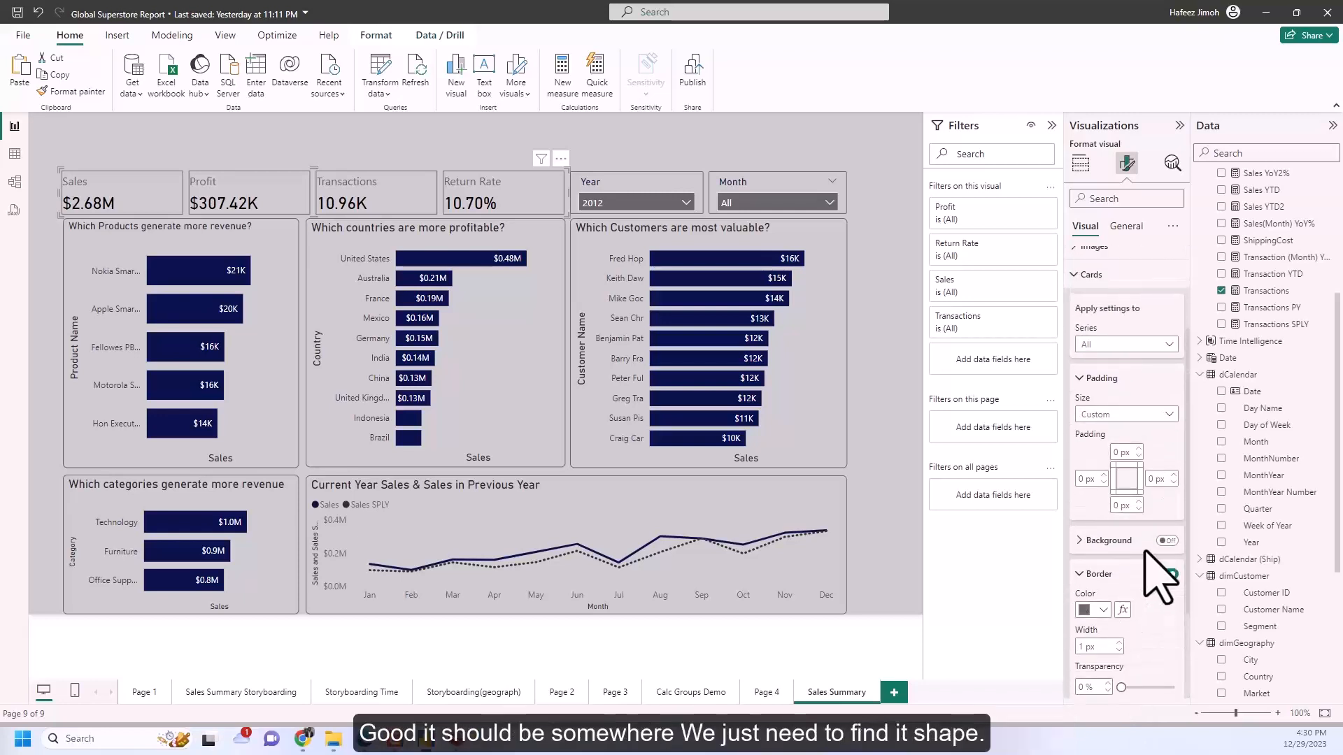
{"action": "scroll", "coordinate": [1112, 336], "scroll_direction": "up", "scroll_amount": 10}
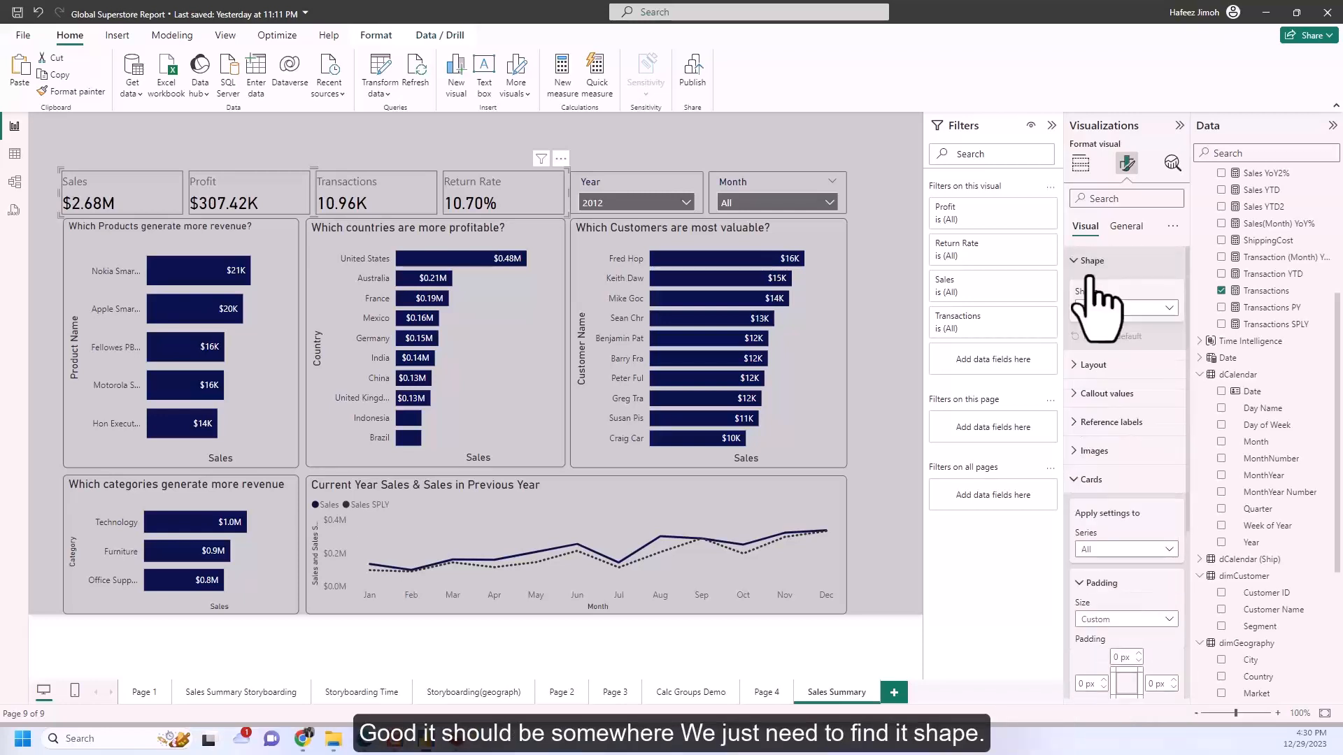
{"action": "left_click", "coordinate": [1151, 309]}
{"action": "left_click", "coordinate": [1159, 342]}
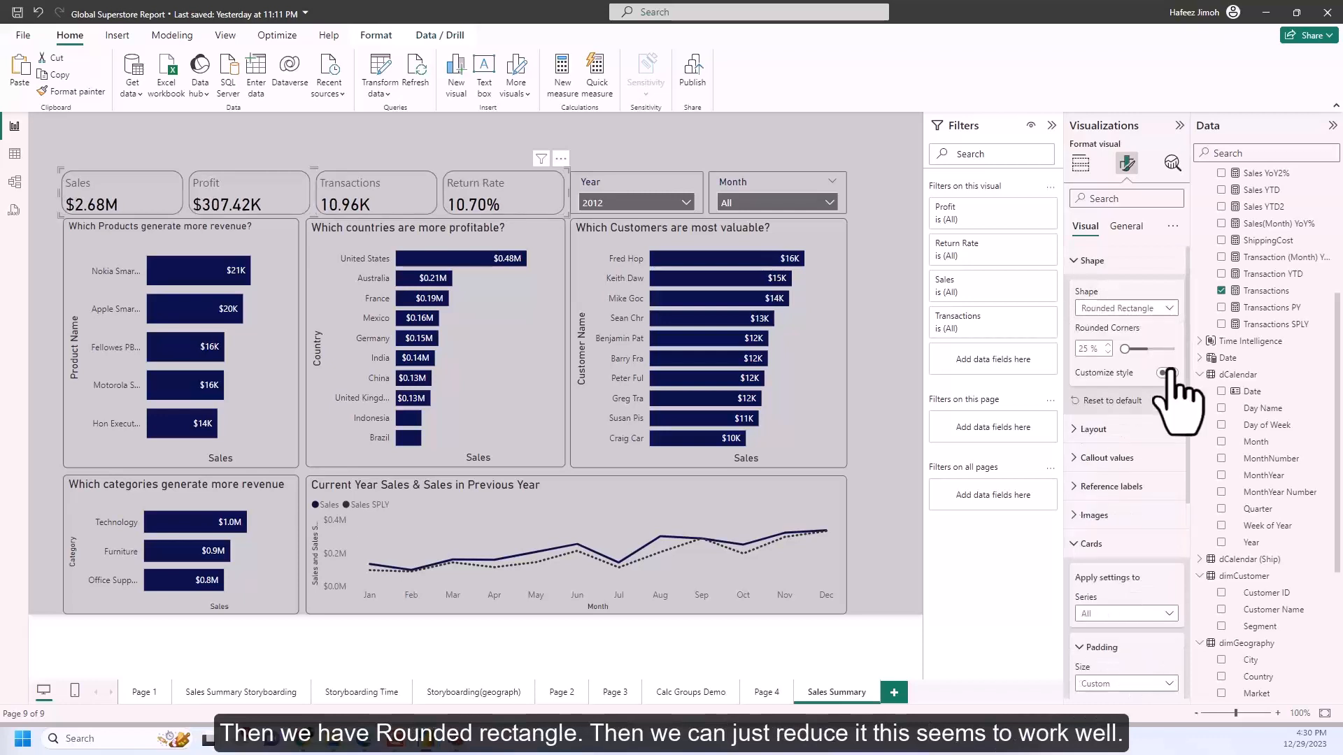
Step: Reduce the rounded corners of the Sales, Profit, Transactions and Return Rate cards to 6%
{"action": "left_click", "coordinate": [1108, 352]}
{"action": "left_click", "coordinate": [1108, 352]}
{"action": "left_click", "coordinate": [1108, 352]}
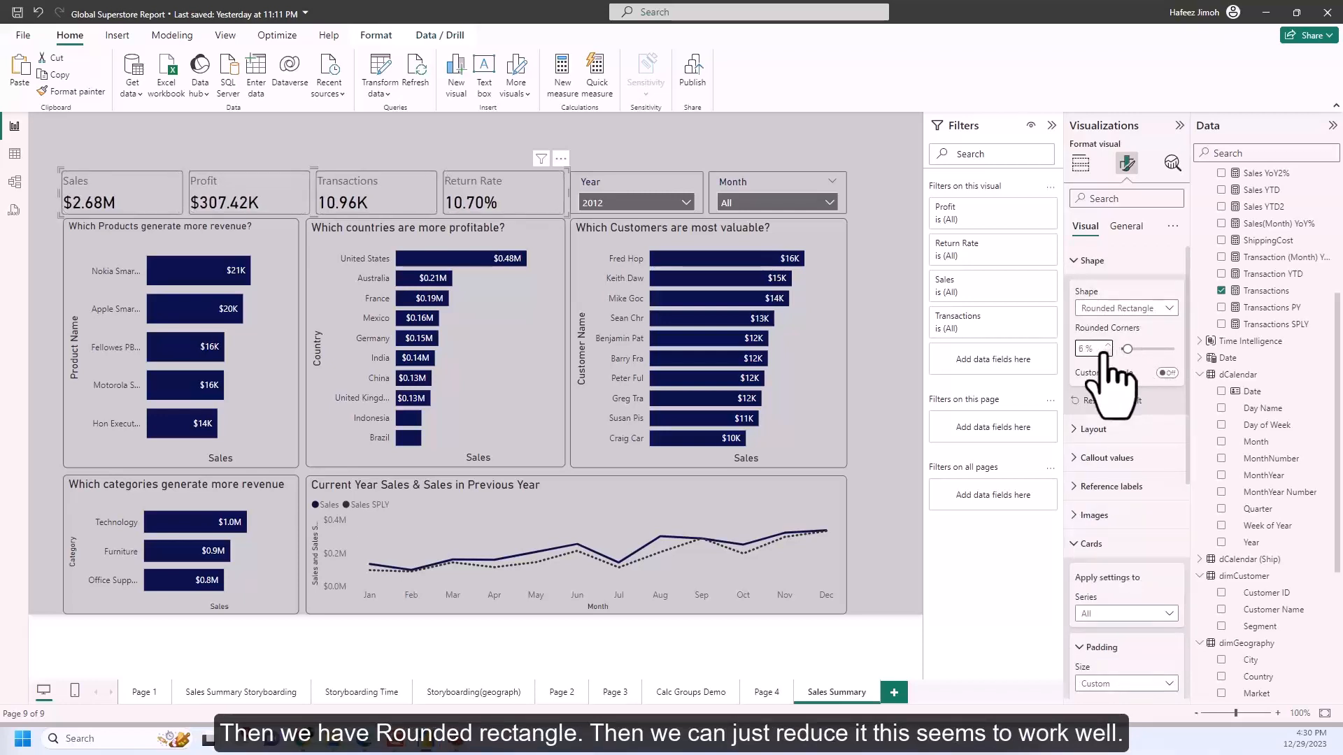
{"action": "left_click", "coordinate": [1091, 268]}
{"action": "left_click", "coordinate": [1105, 404]}
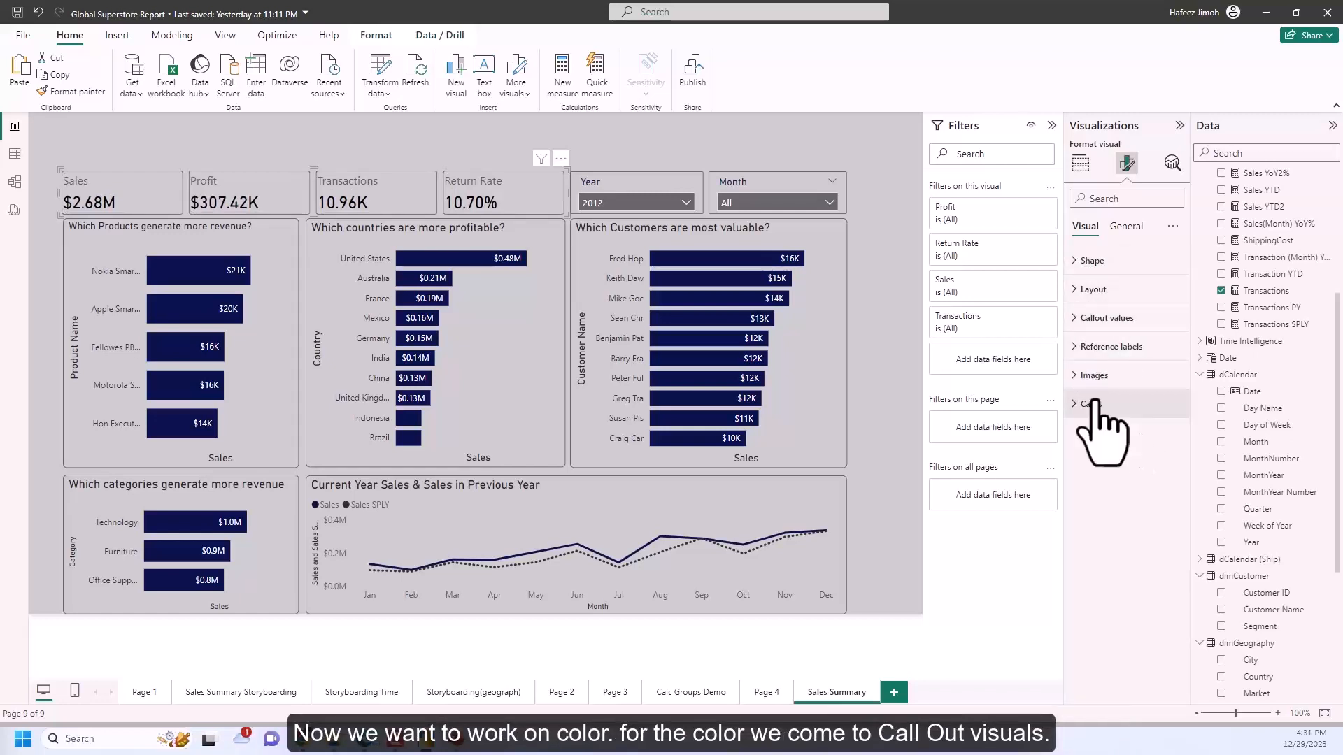
{"action": "left_click", "coordinate": [1113, 401]}
{"action": "left_click", "coordinate": [1115, 402]}
Step: Set the callout value color of all the cards to the darkest navy shade of the theme colors
{"action": "left_click", "coordinate": [1107, 317]}
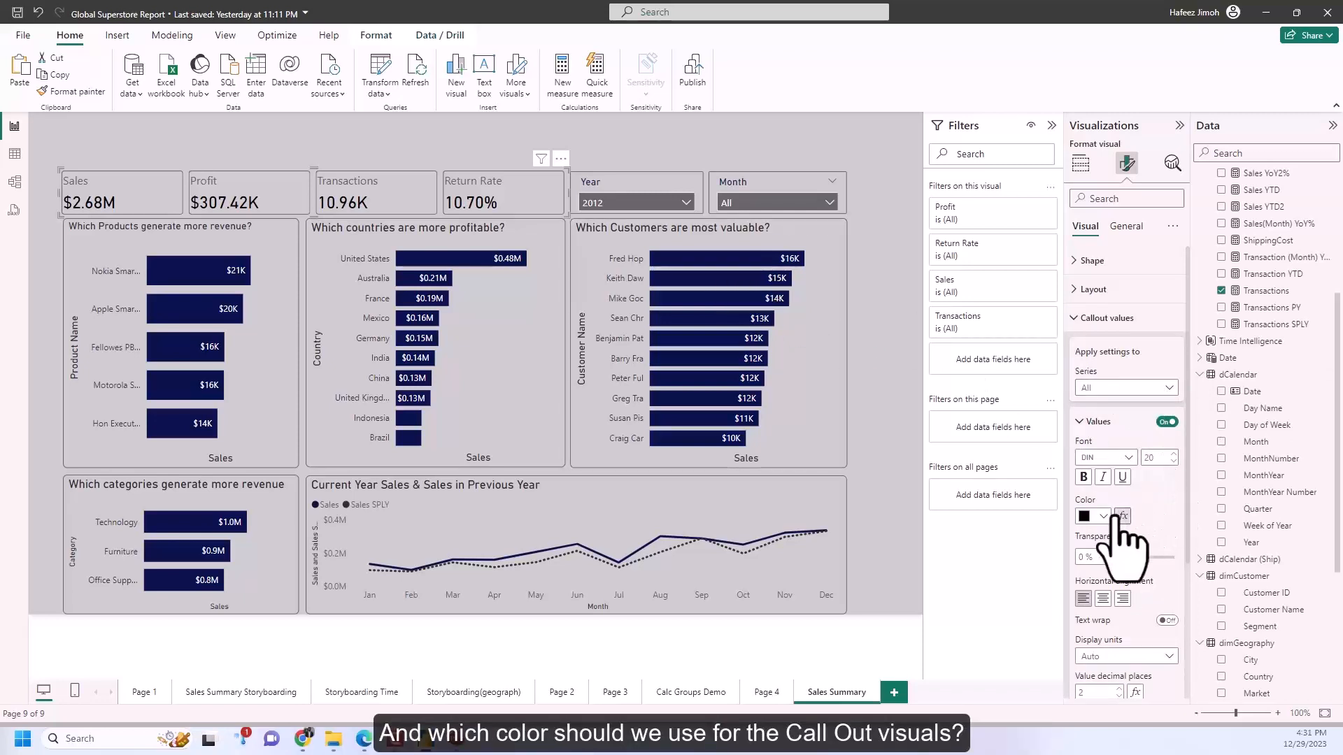
{"action": "left_click", "coordinate": [1102, 518]}
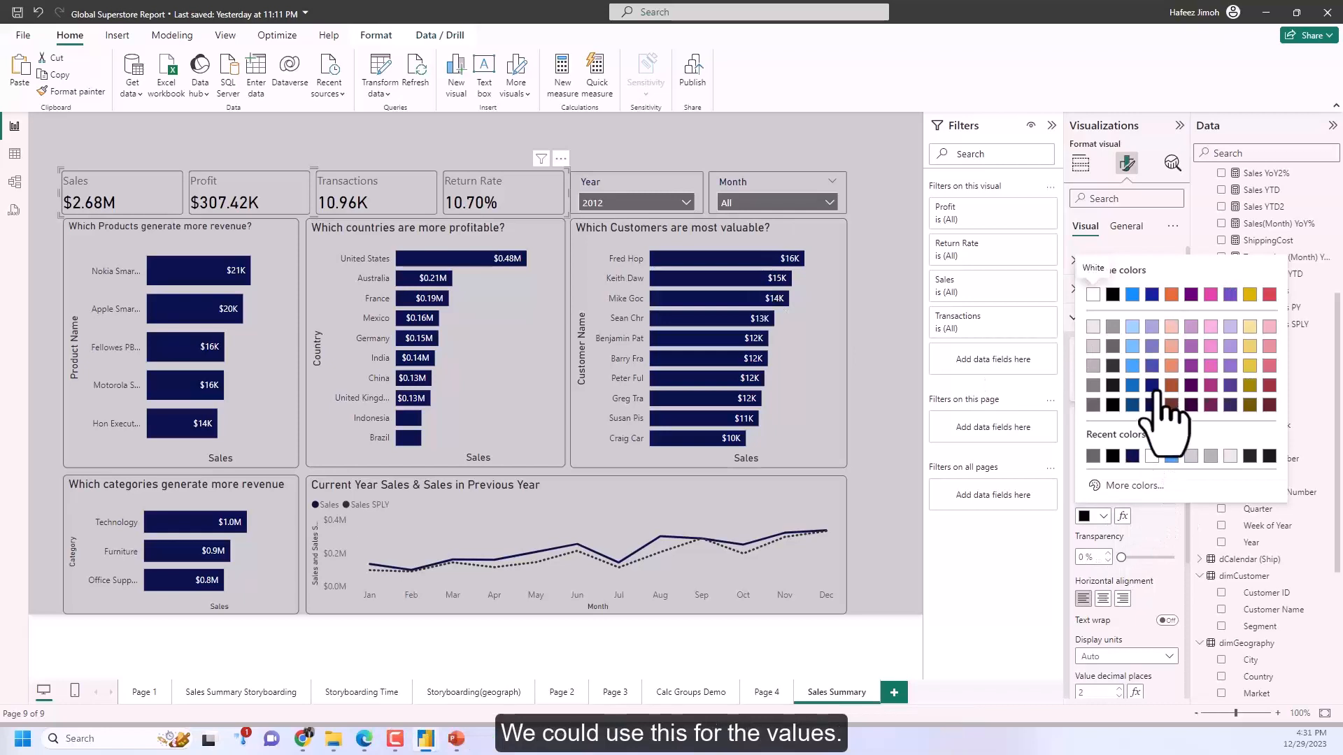
{"action": "left_click", "coordinate": [1162, 531]}
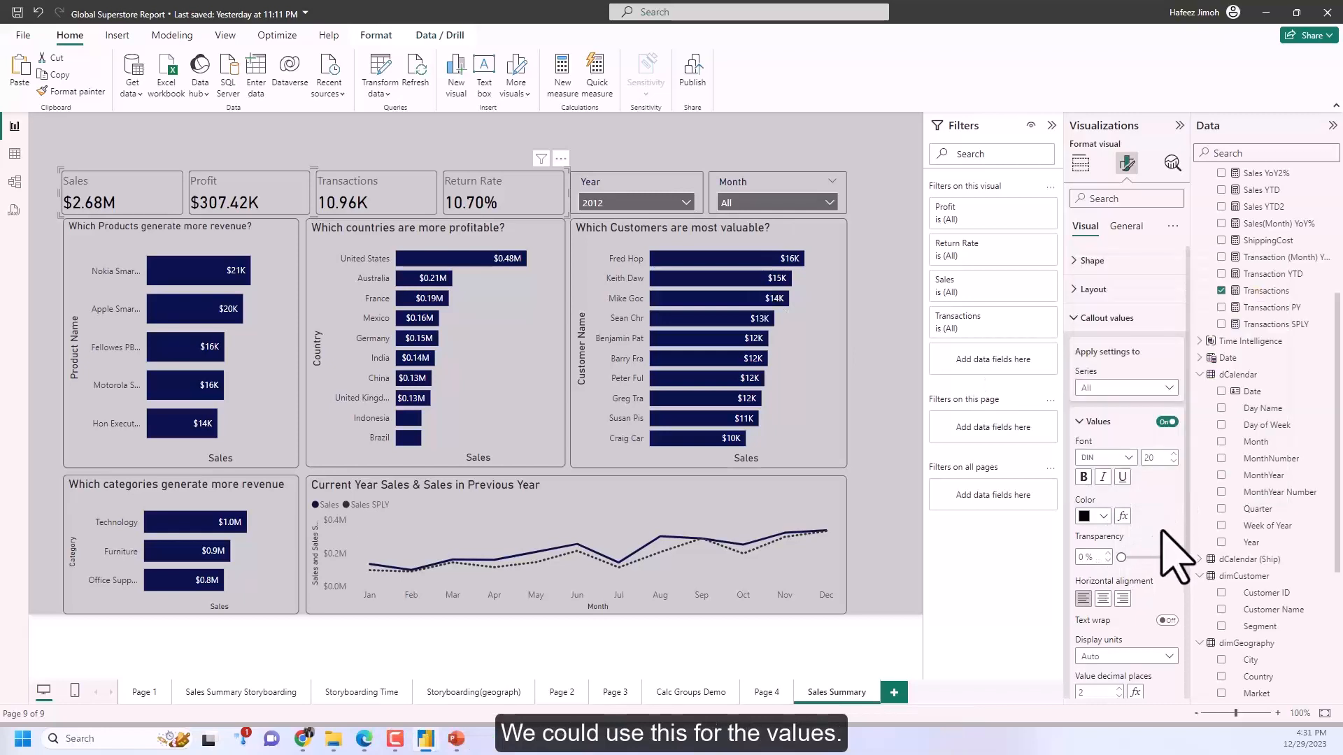
{"action": "left_click", "coordinate": [1105, 518]}
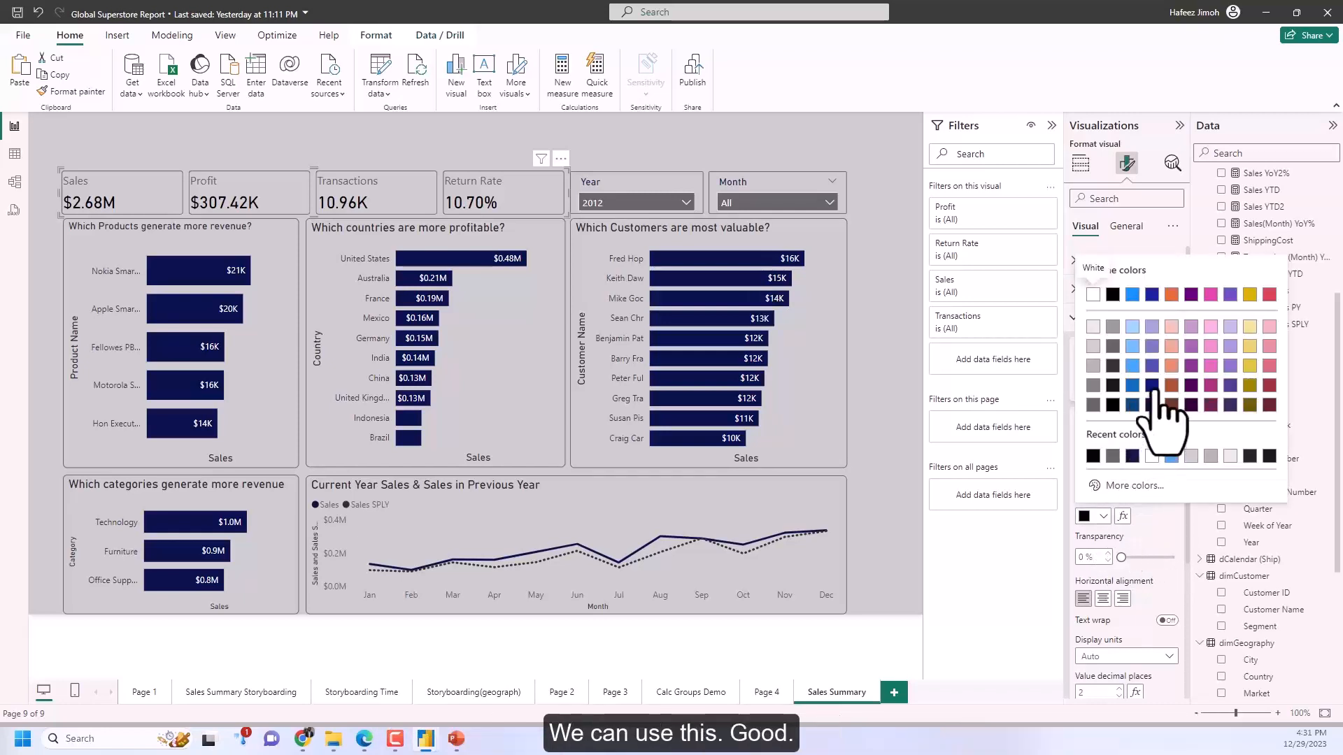
{"action": "left_click", "coordinate": [1152, 386]}
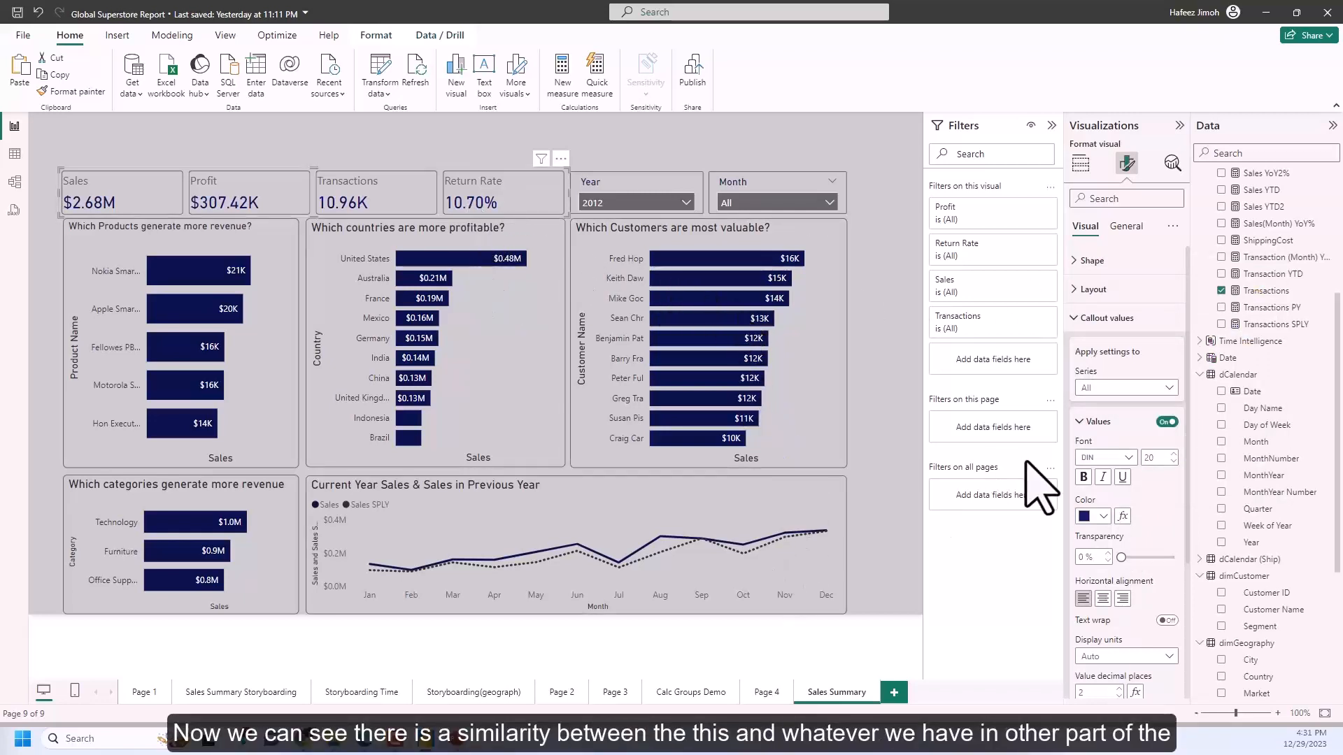
{"action": "left_click", "coordinate": [1103, 516]}
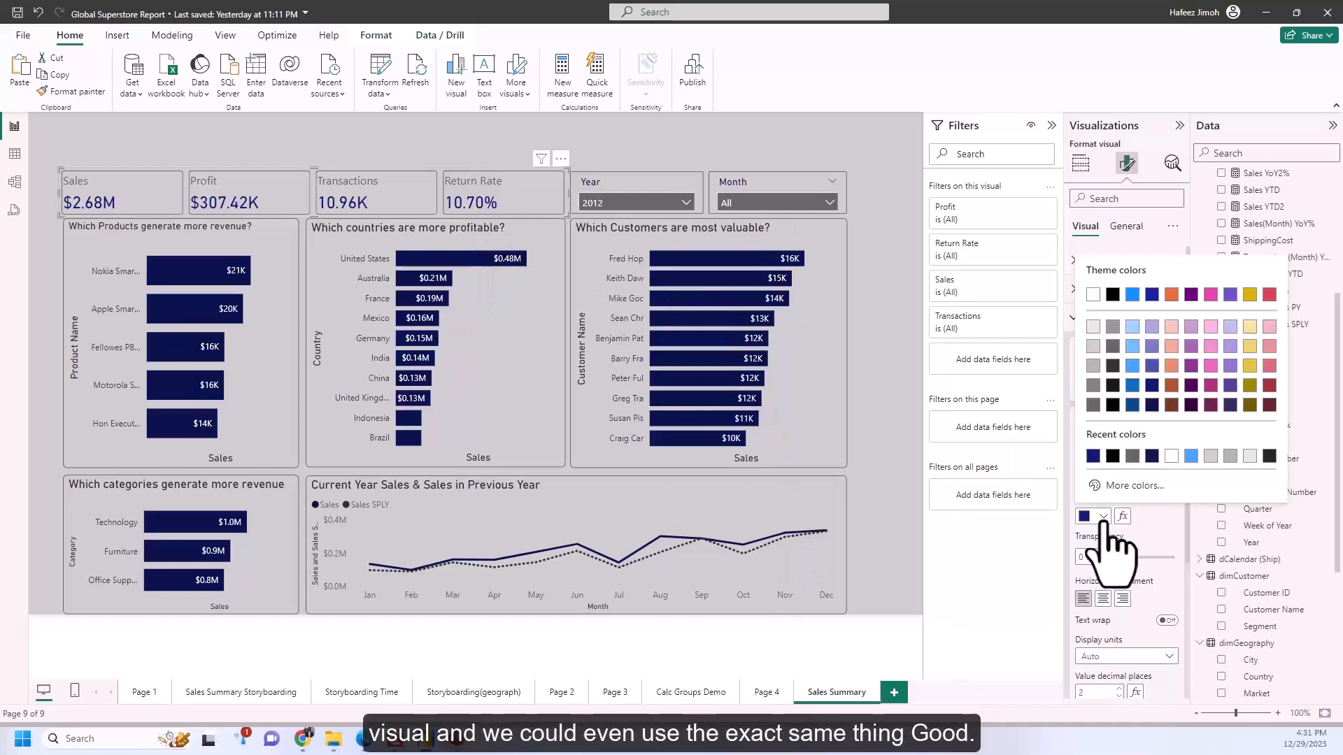
{"action": "left_click", "coordinate": [1152, 405]}
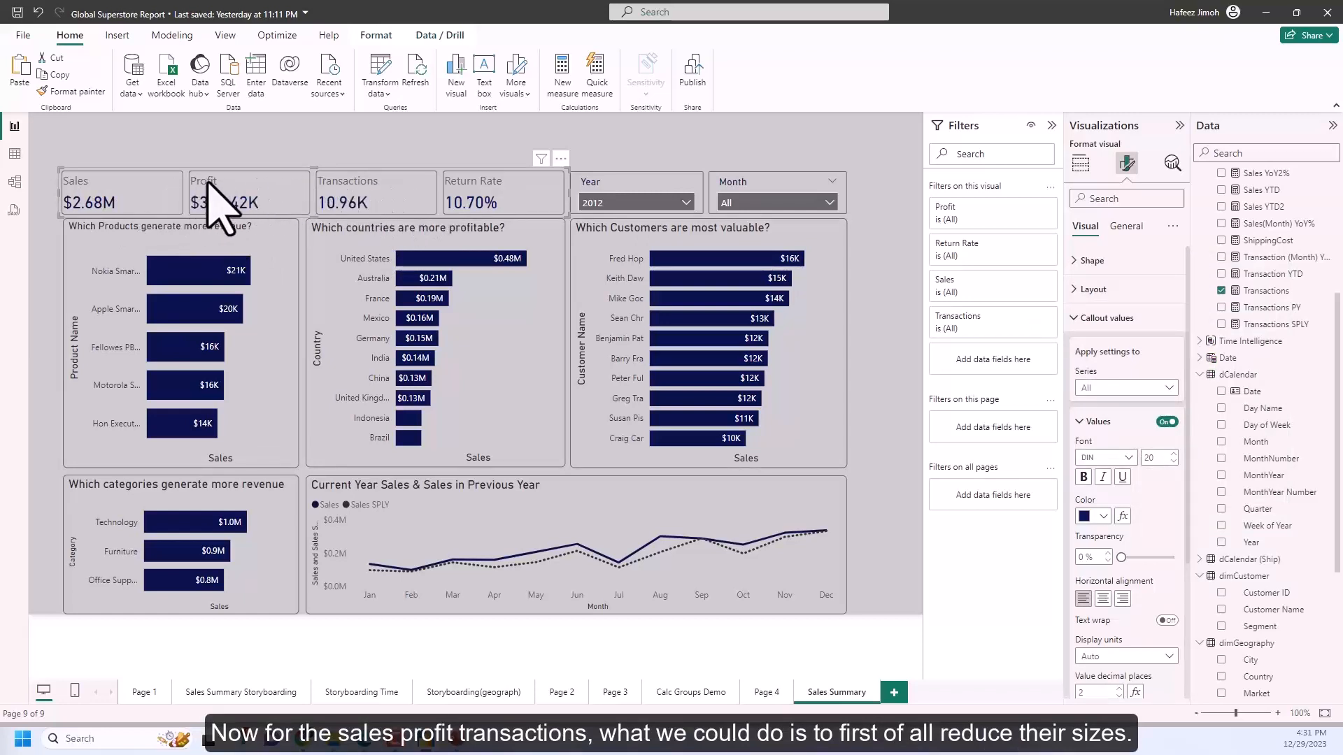
Step: Look through the cards' reference label settings with the series set to All
{"action": "scroll", "coordinate": [1136, 374], "scroll_direction": "down", "scroll_amount": 2}
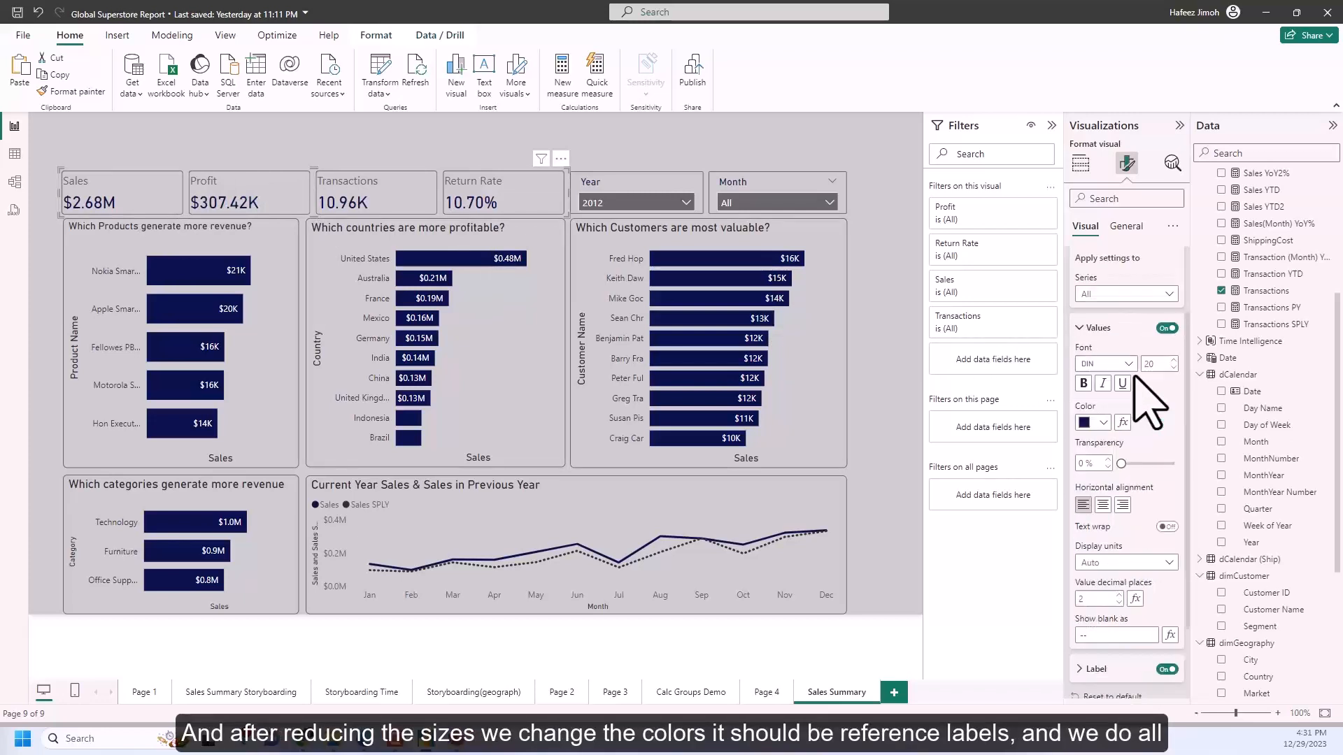
{"action": "scroll", "coordinate": [1139, 389], "scroll_direction": "up", "scroll_amount": 2}
{"action": "left_click", "coordinate": [1104, 318]}
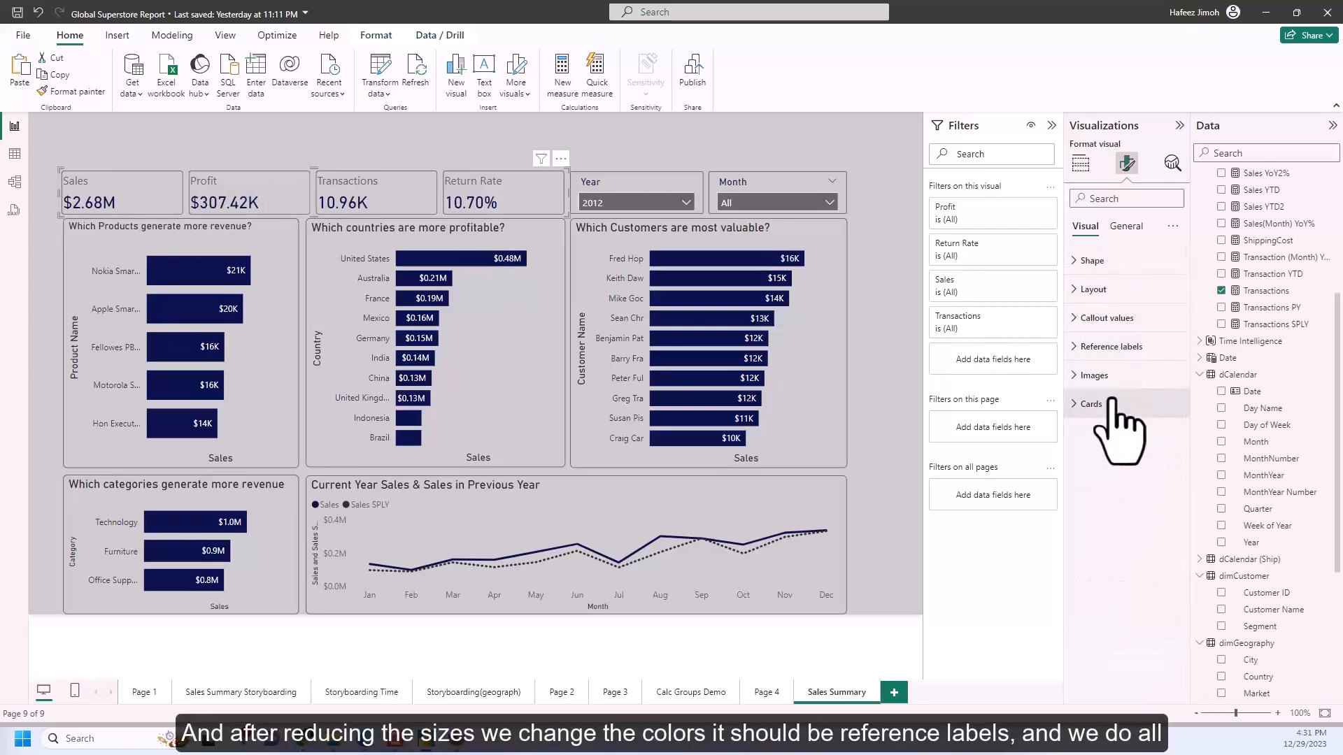
{"action": "left_click", "coordinate": [1112, 347]}
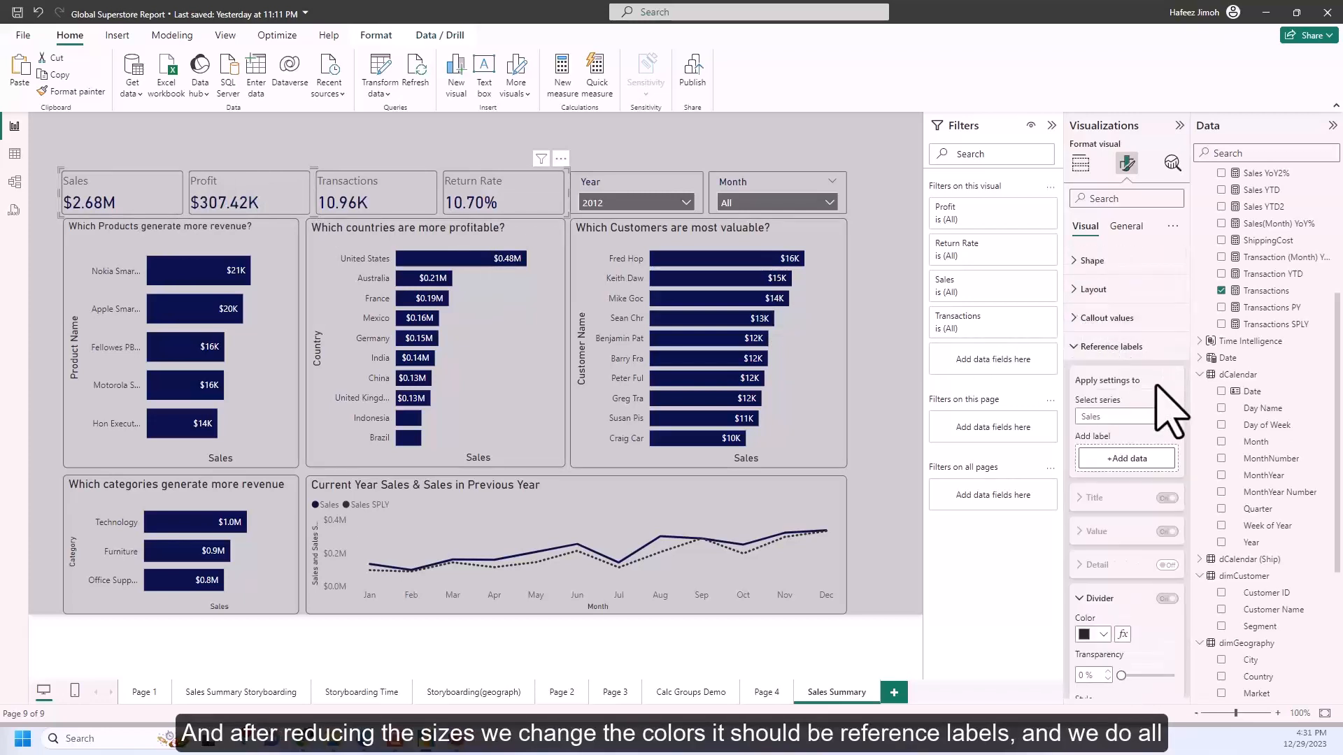
{"action": "left_click", "coordinate": [1166, 419]}
{"action": "left_click", "coordinate": [1159, 434]}
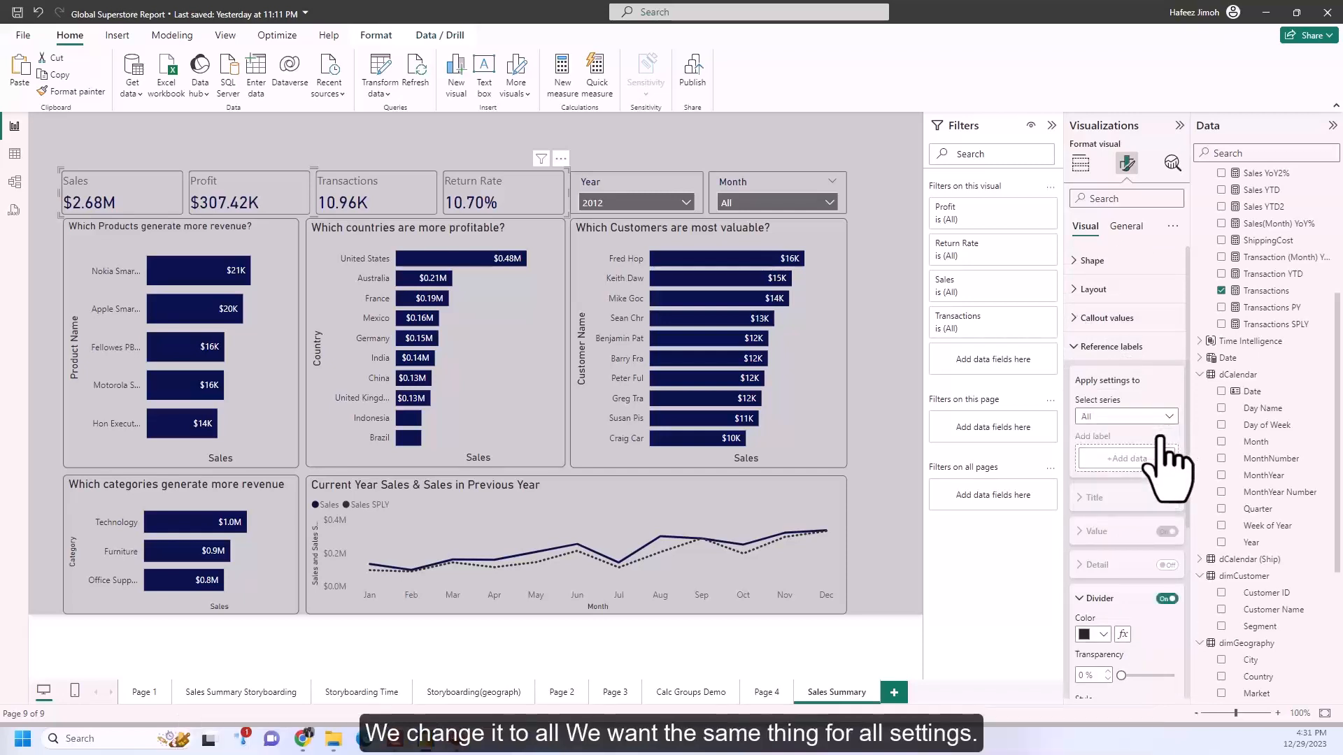
{"action": "scroll", "coordinate": [1161, 452], "scroll_direction": "down", "scroll_amount": 4}
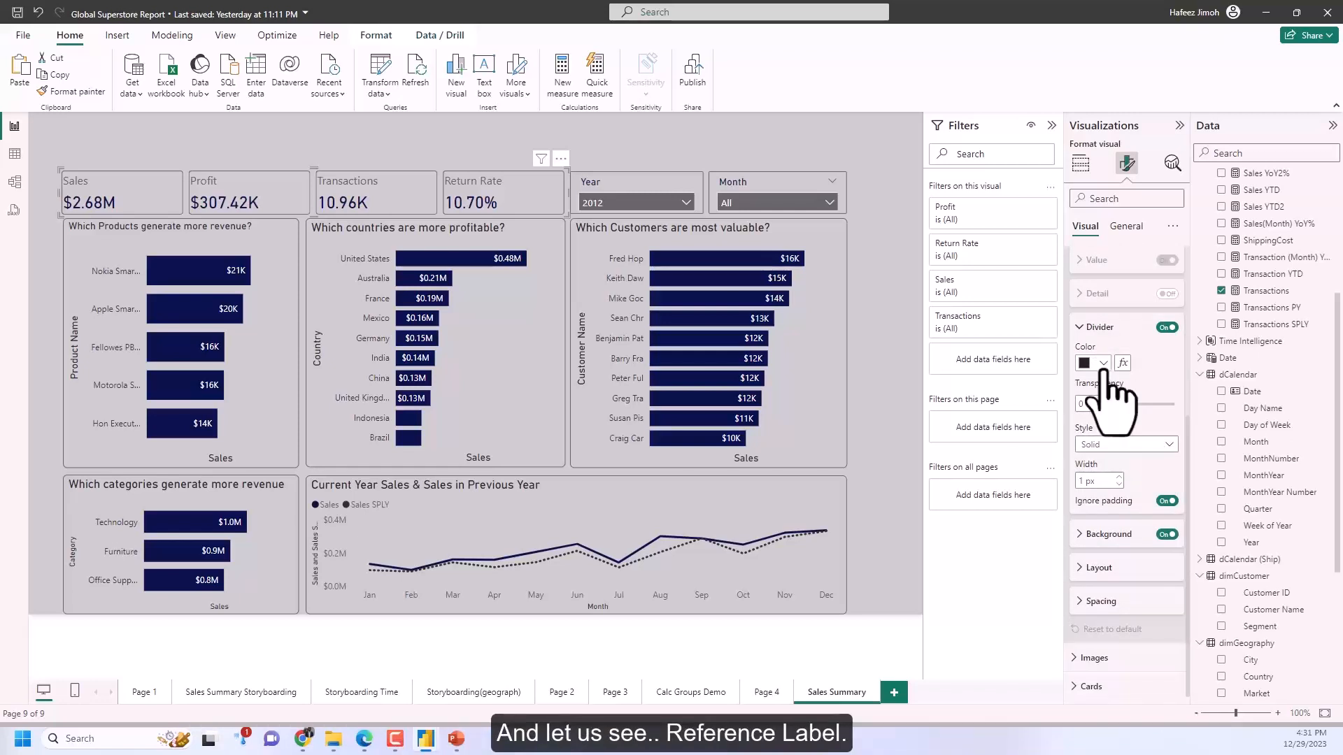
{"action": "scroll", "coordinate": [1147, 371], "scroll_direction": "up", "scroll_amount": 4}
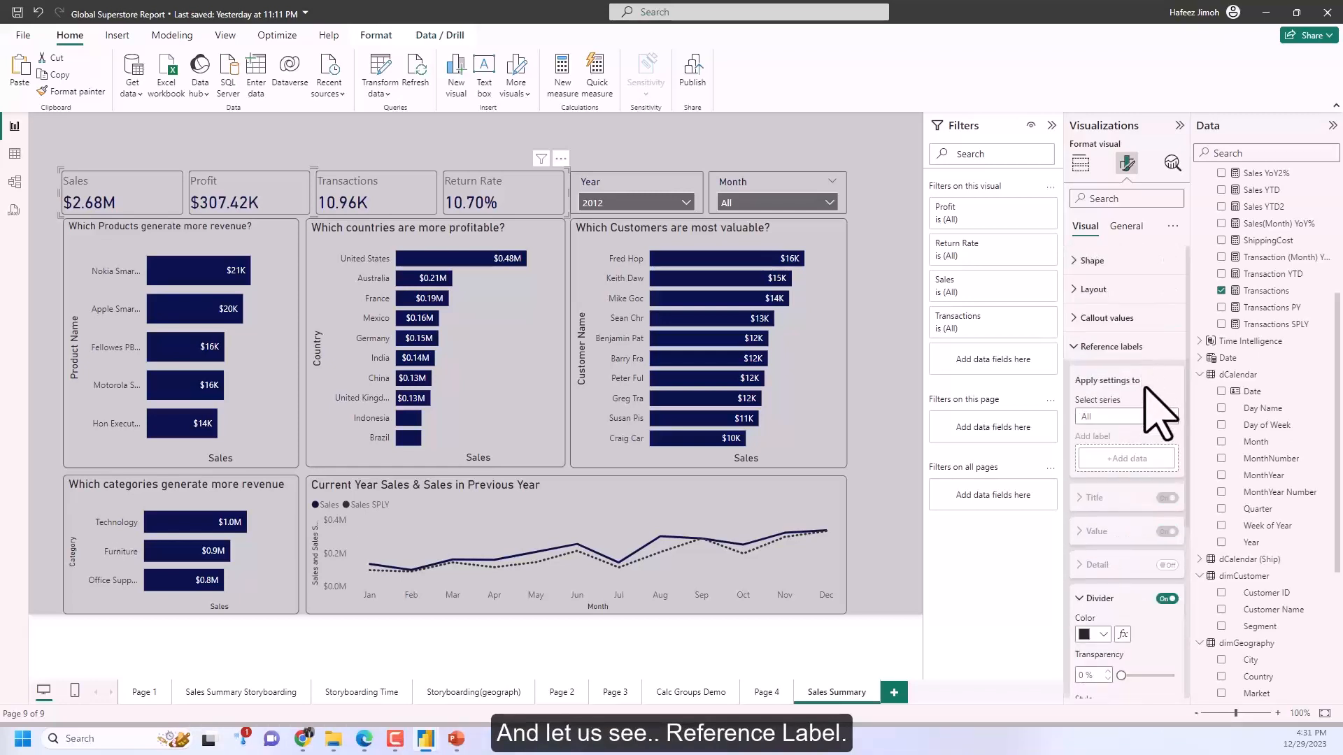
{"action": "left_click", "coordinate": [1111, 348]}
Step: Set the color of the cards' callout labels to black
{"action": "left_click", "coordinate": [1140, 320]}
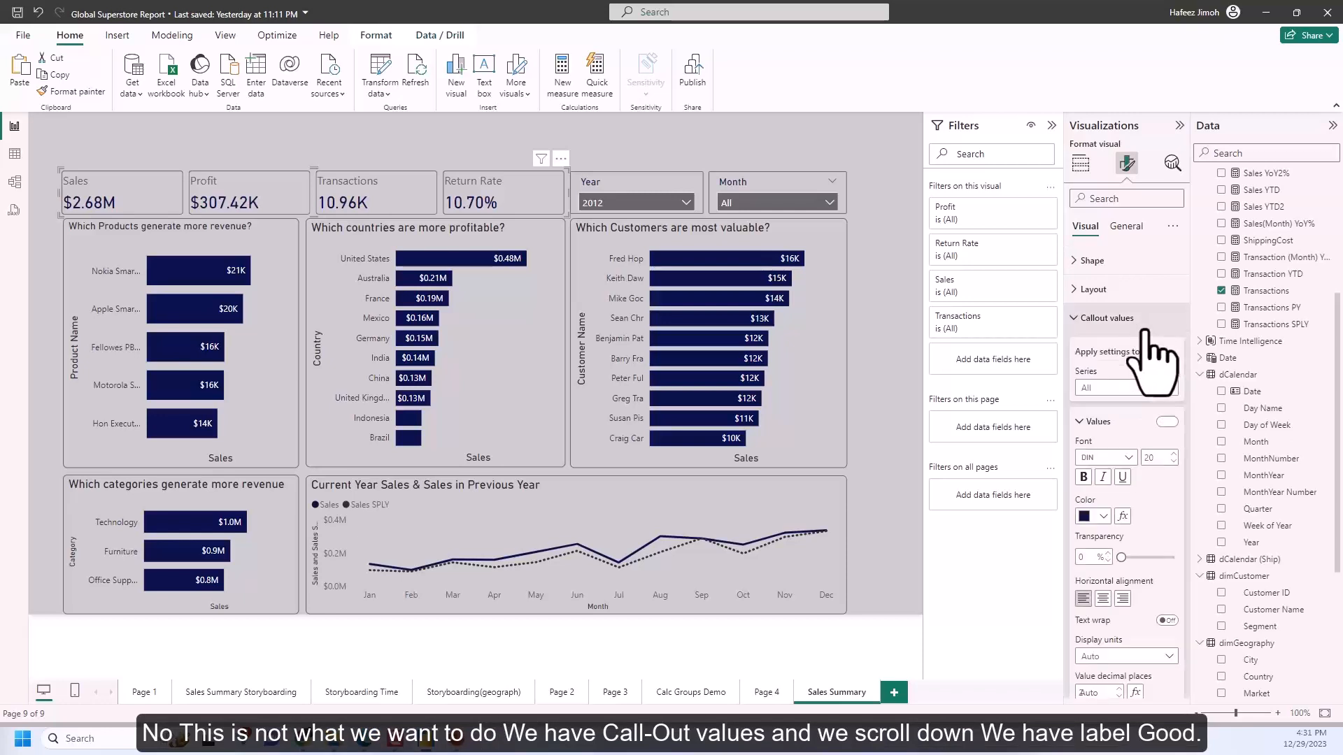
{"action": "scroll", "coordinate": [1150, 428], "scroll_direction": "down", "scroll_amount": 3}
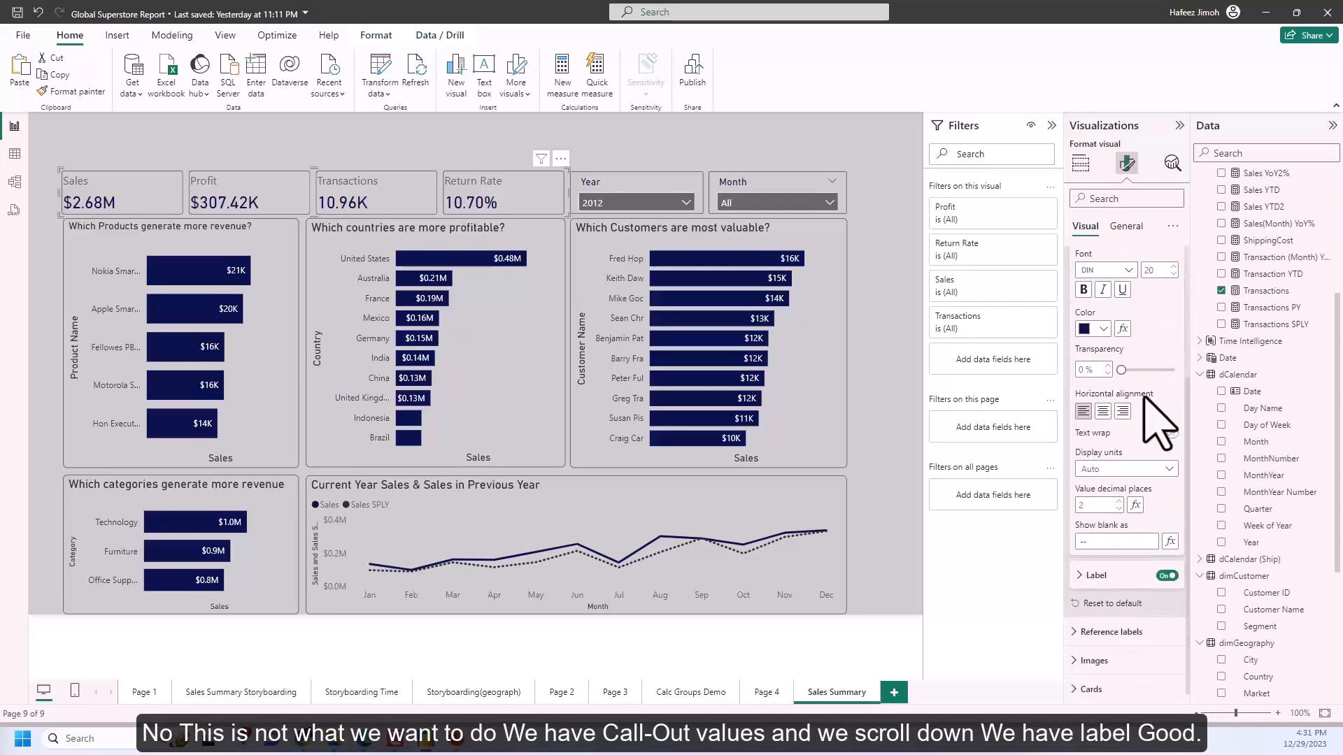
{"action": "left_click", "coordinate": [1090, 577]}
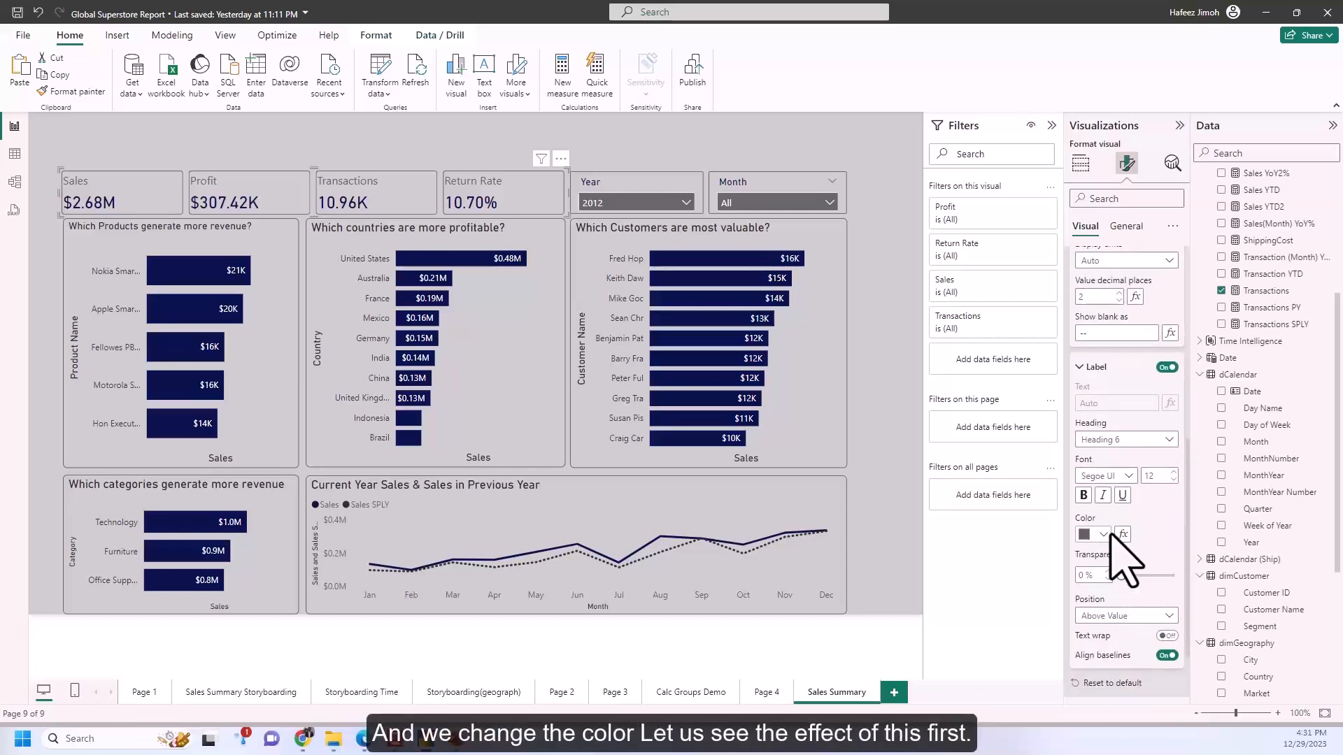
{"action": "left_click", "coordinate": [1097, 534]}
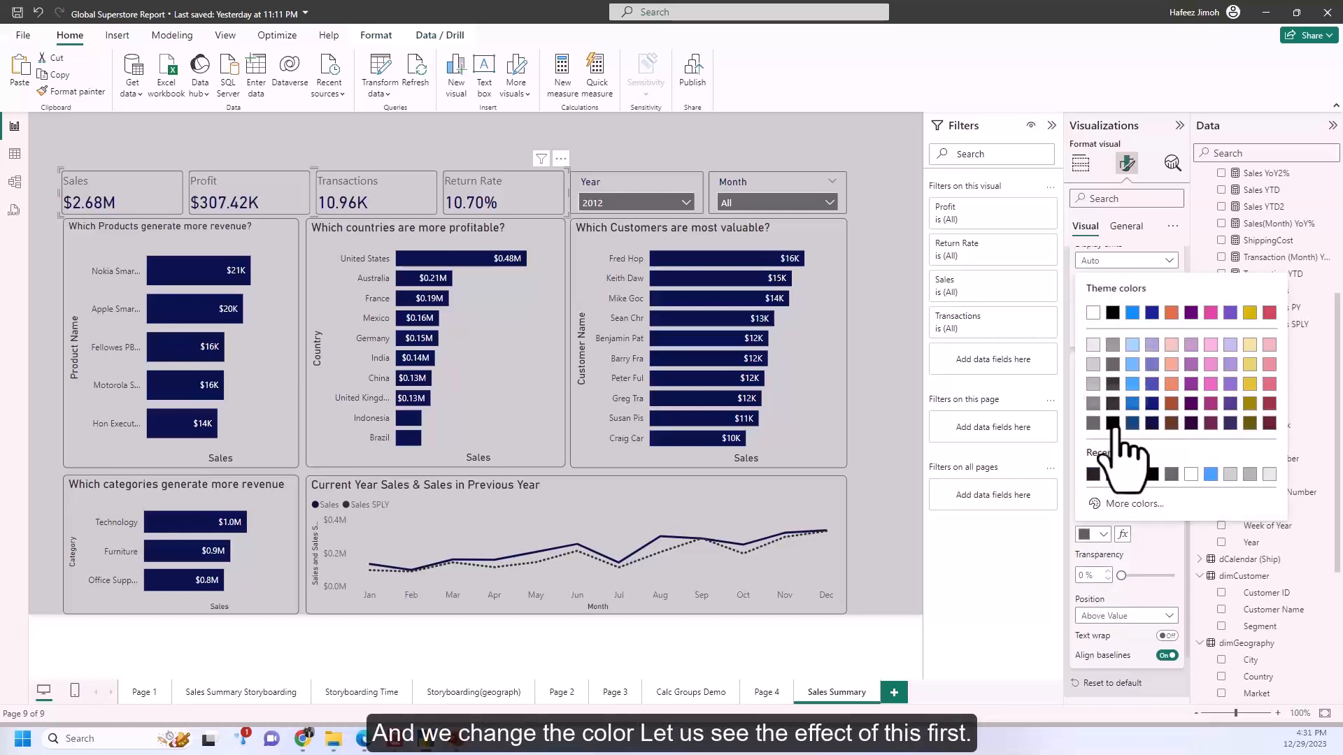
{"action": "left_click", "coordinate": [1113, 424]}
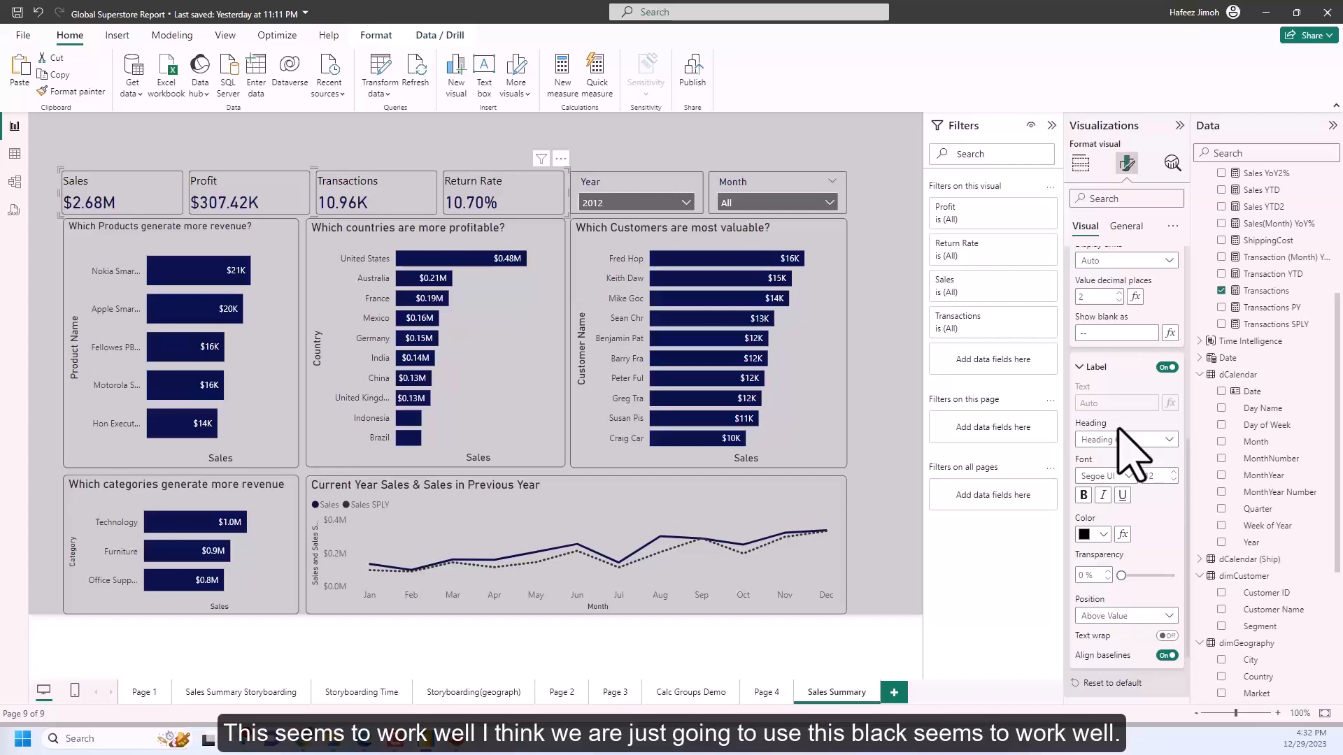
{"action": "left_click", "coordinate": [1103, 535]}
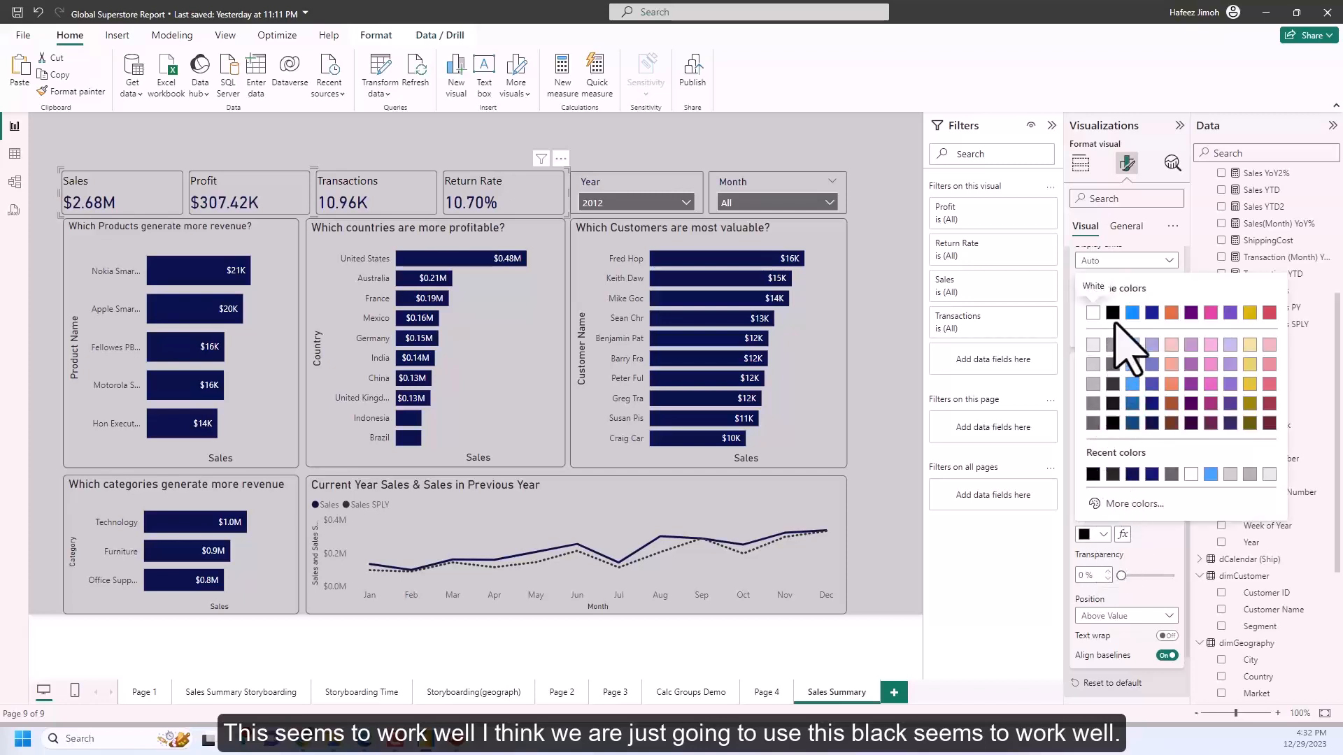
{"action": "left_click", "coordinate": [1112, 426]}
{"action": "left_click", "coordinate": [906, 413]}
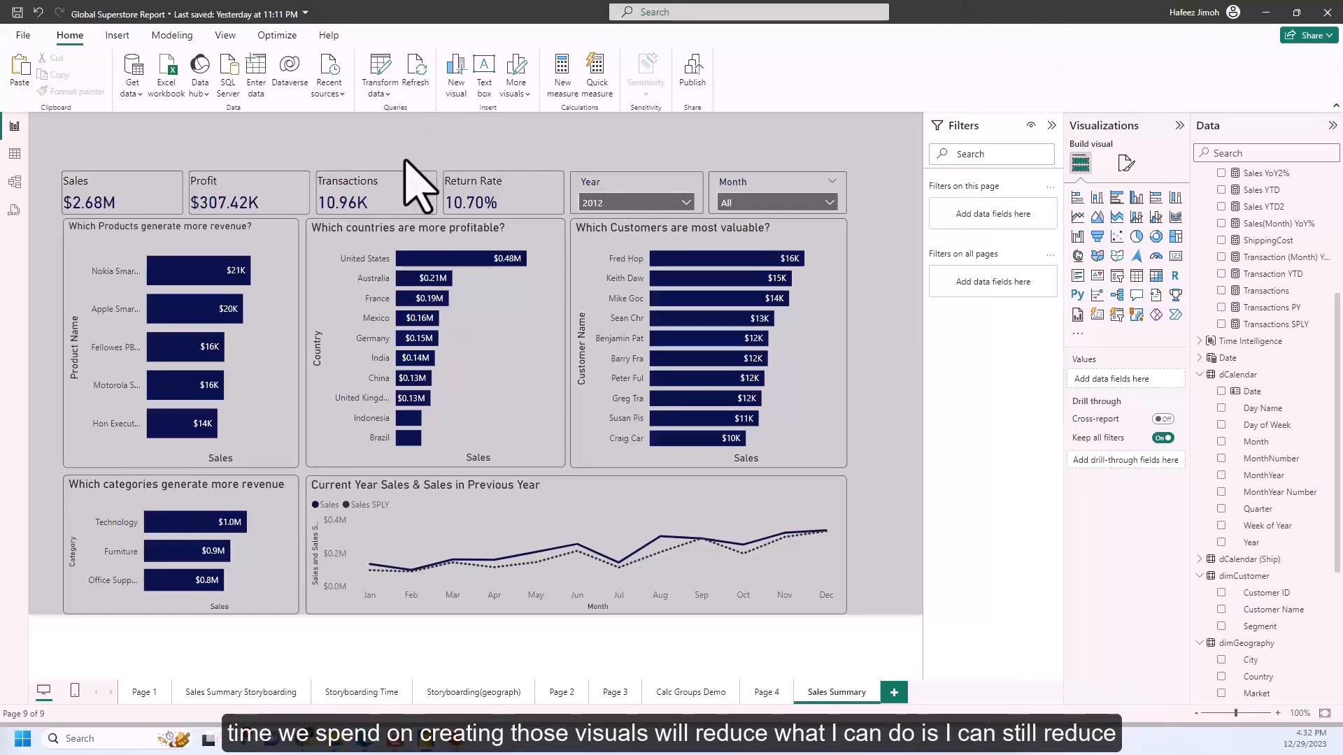
Step: Resize the row of cards so it is slightly shorter and ends near the countries chart's outer edge
{"action": "left_click", "coordinate": [414, 186]}
{"action": "left_click_drag", "start_coordinate": [565, 215], "coordinate": [546, 211]}
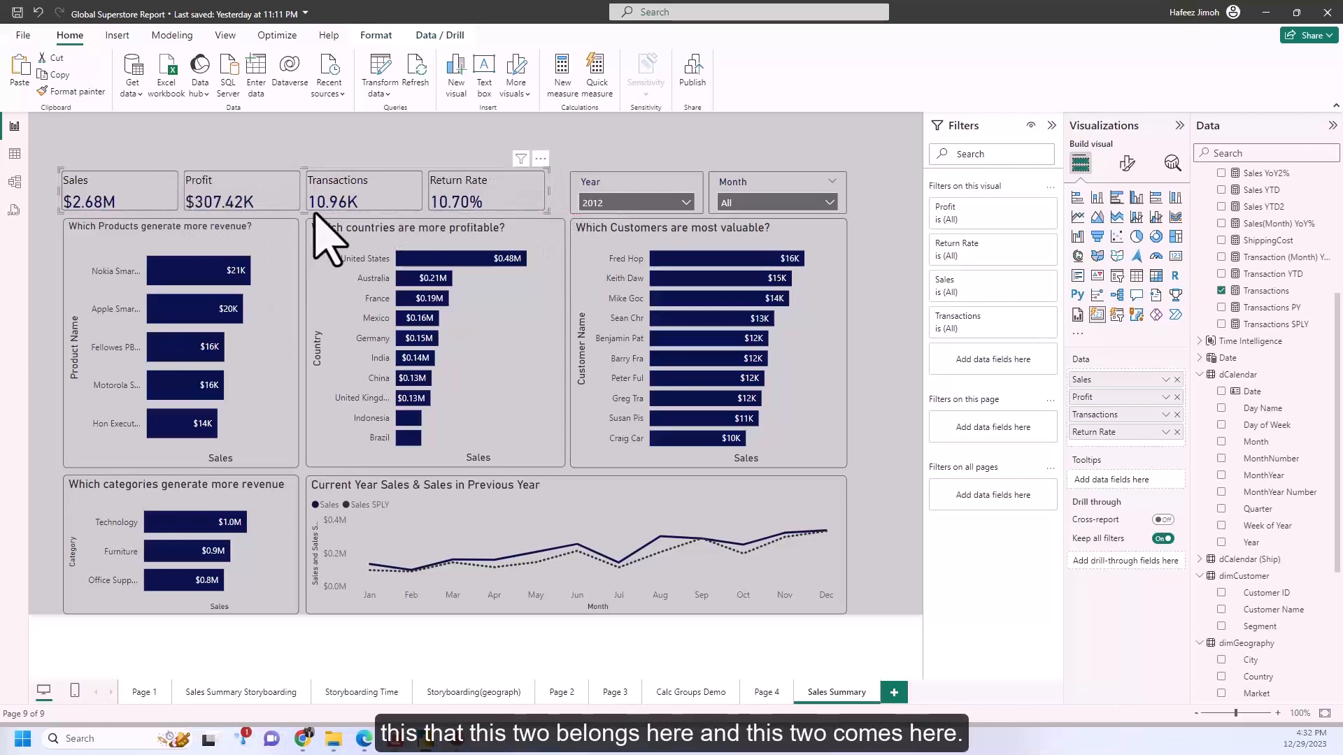
{"action": "left_click_drag", "start_coordinate": [544, 210], "coordinate": [544, 207]}
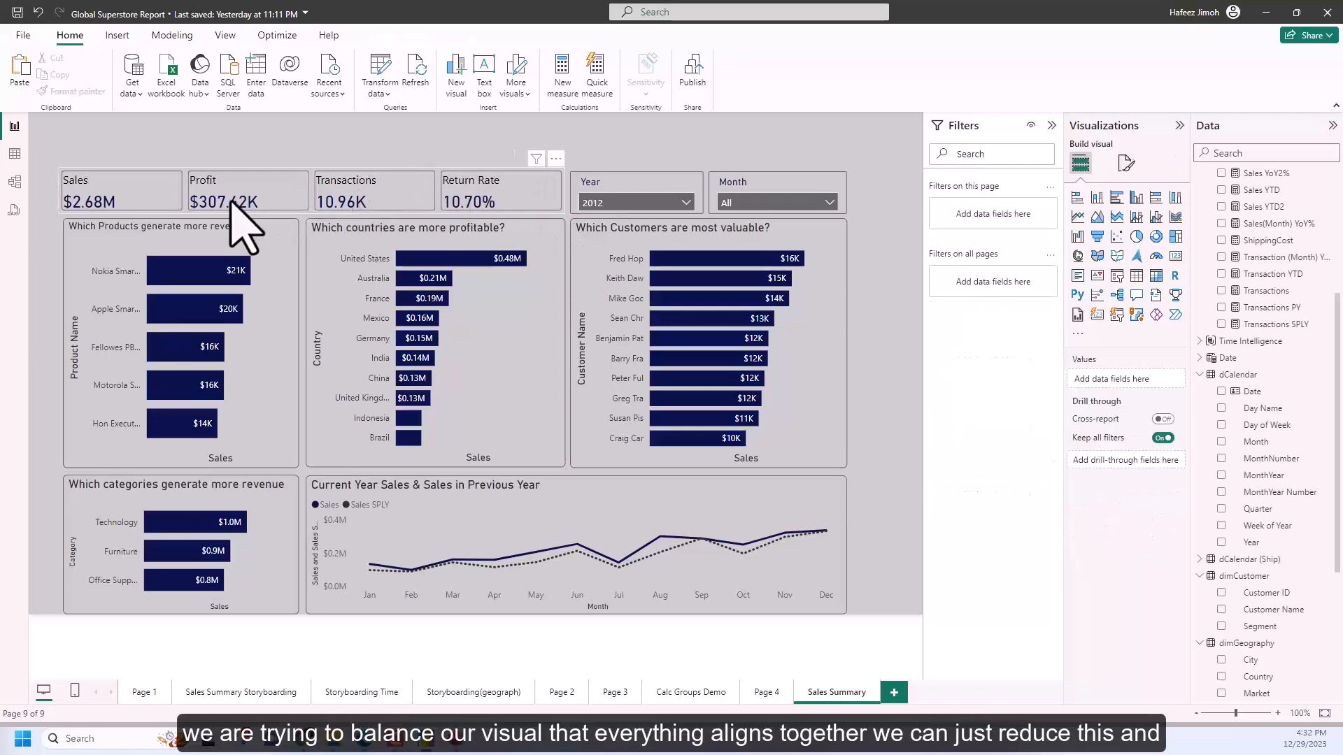
Step: Widen the products and categories charts, narrow the countries and line charts to match the Profit card's edge, and align the Month slicer with the customers chart
{"action": "left_click", "coordinate": [319, 494]}
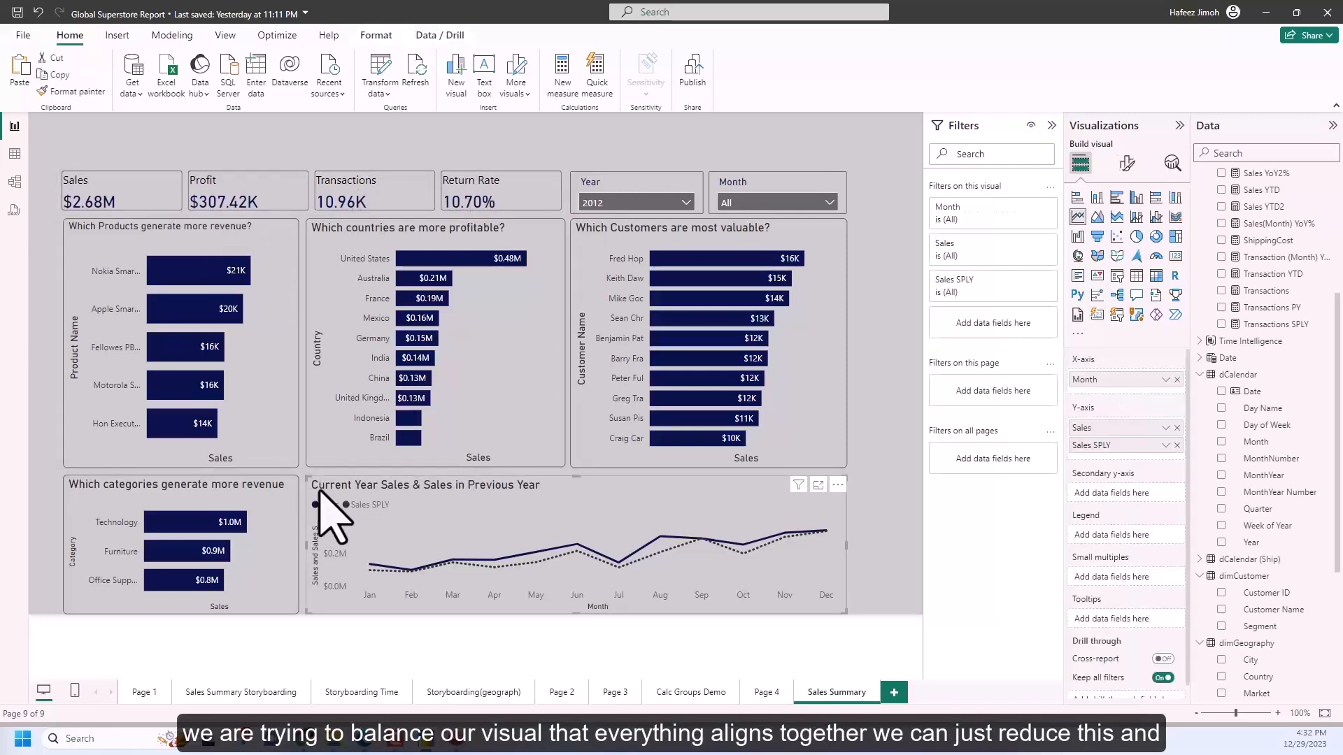
{"action": "mouse_move", "coordinate": [303, 480]}
{"action": "left_mouse_down"}
{"action": "mouse_move", "coordinate": [315, 480]}
{"action": "mouse_move", "coordinate": [306, 465]}
{"action": "left_mouse_up"}
{"action": "left_click", "coordinate": [324, 462]}
{"action": "left_click", "coordinate": [283, 404]}
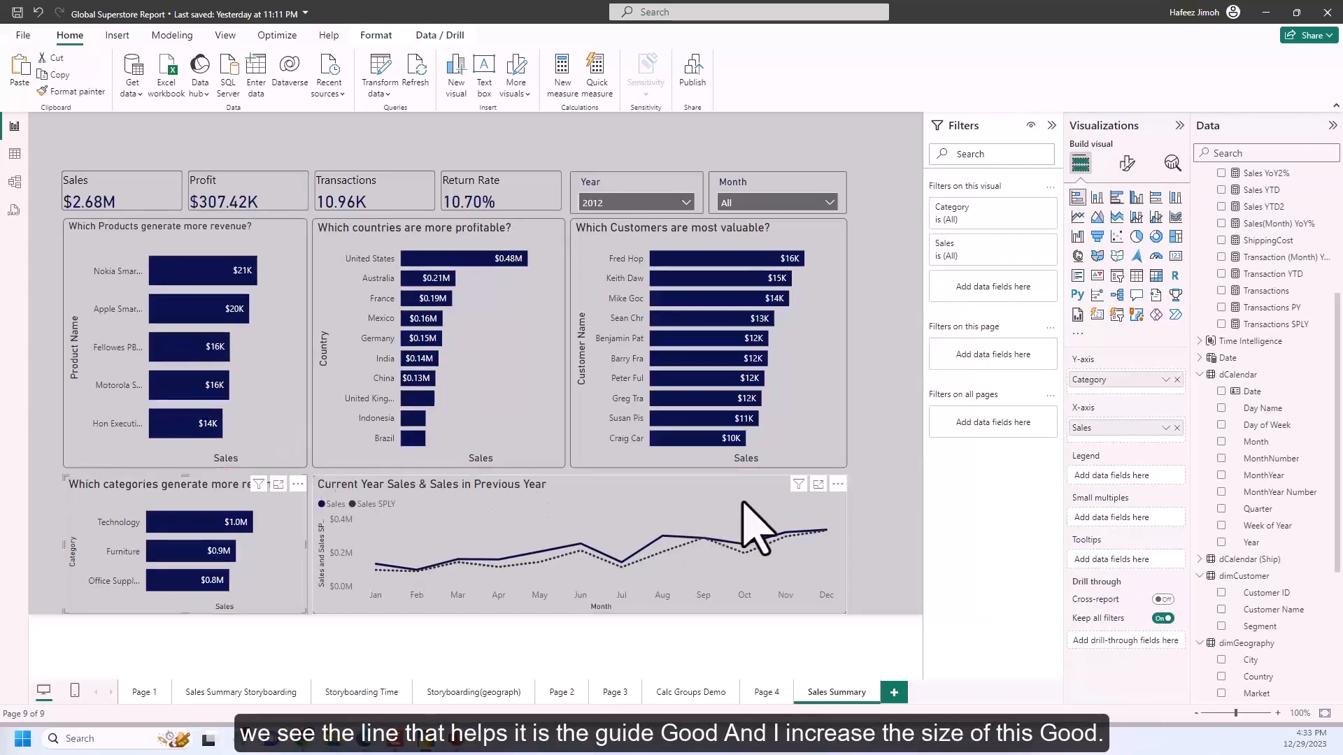
{"action": "left_click", "coordinate": [902, 500]}
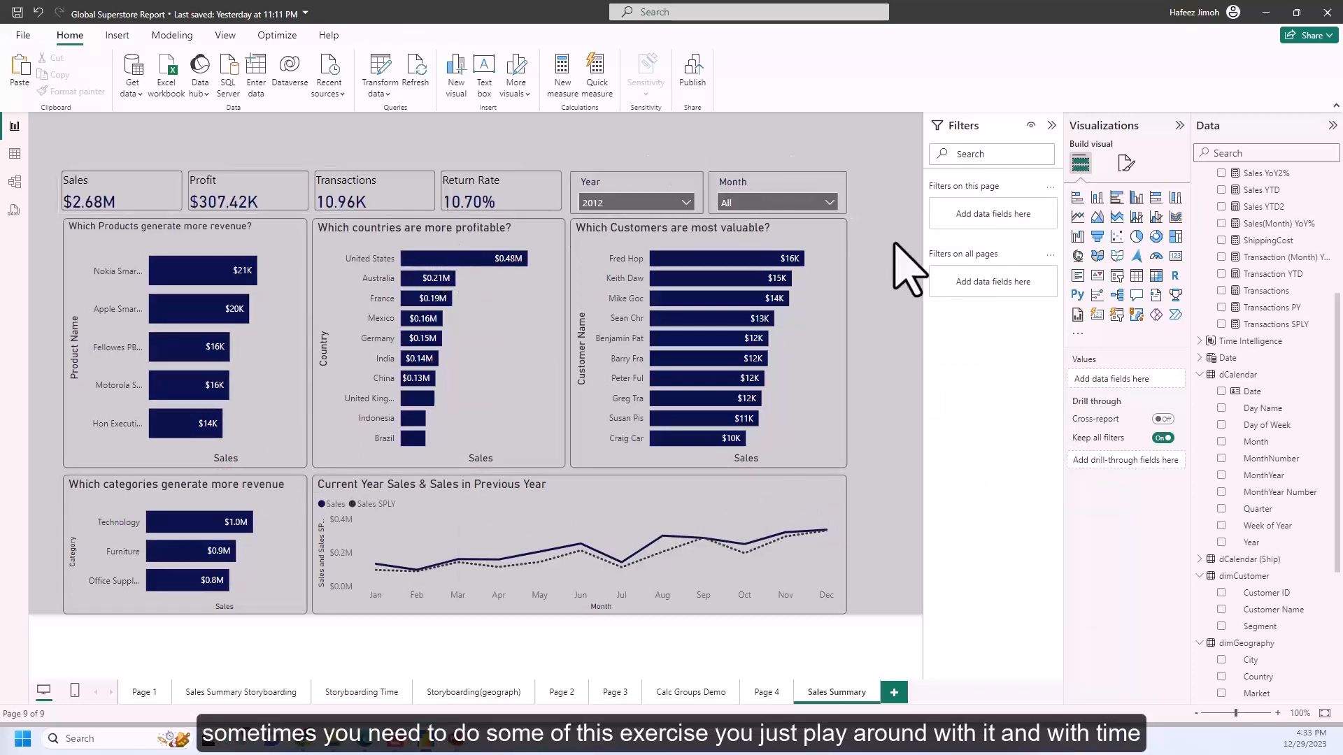
{"action": "left_click", "coordinate": [841, 208]}
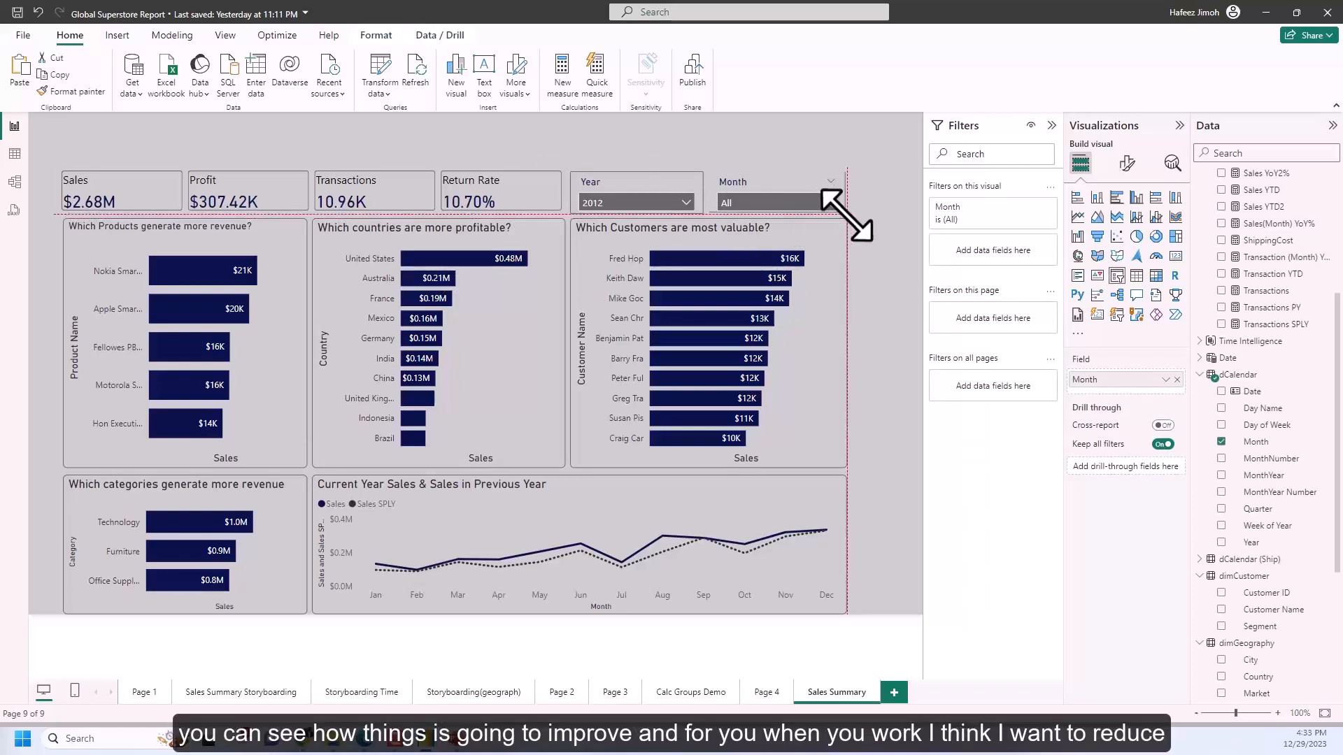
{"action": "left_click", "coordinate": [853, 226]}
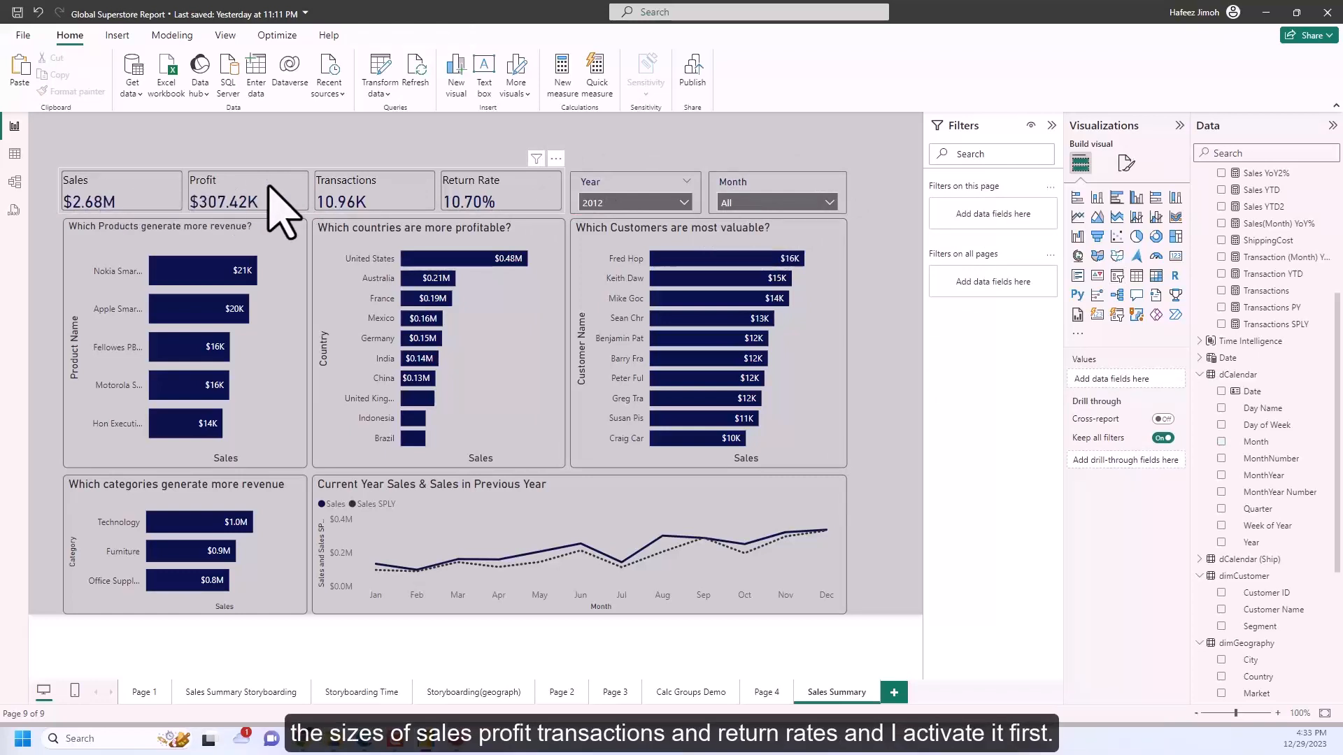
Step: Set the font size of the cards' callout labels to 11
{"action": "left_click", "coordinate": [537, 199]}
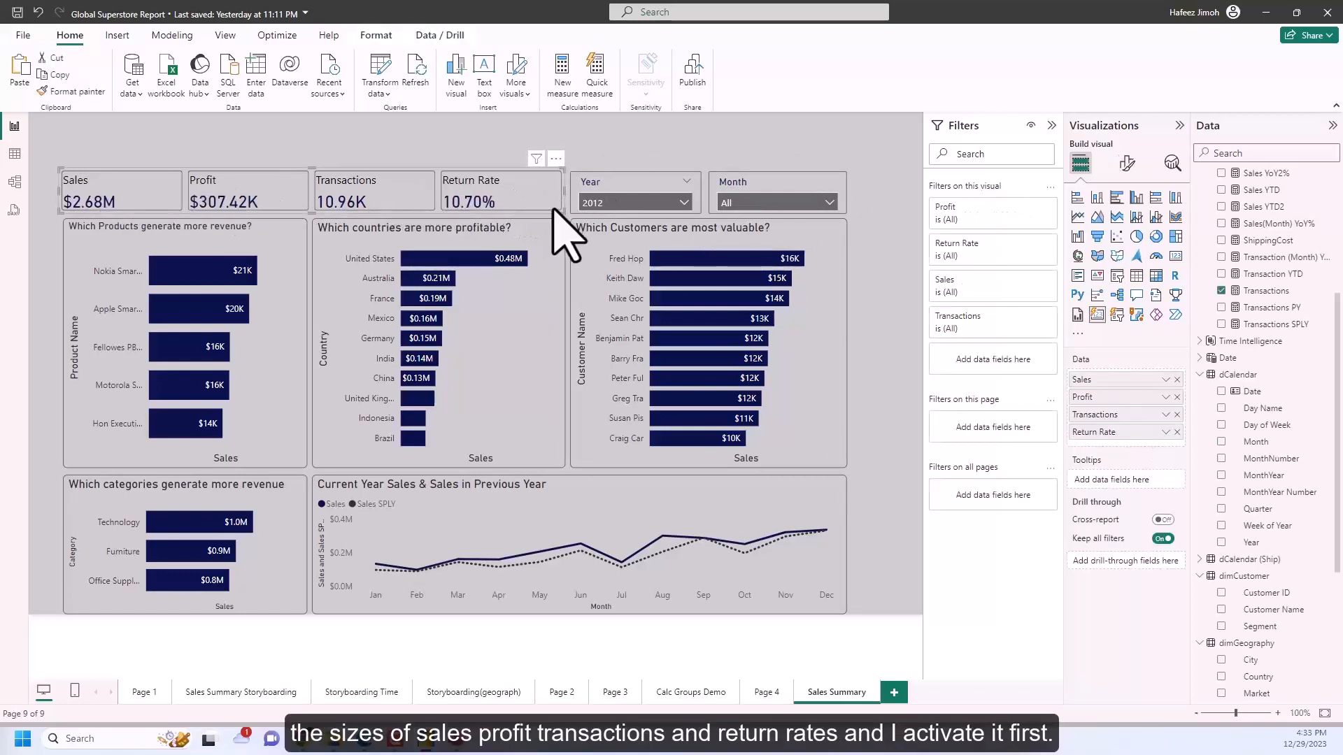
{"action": "left_click", "coordinate": [1127, 165]}
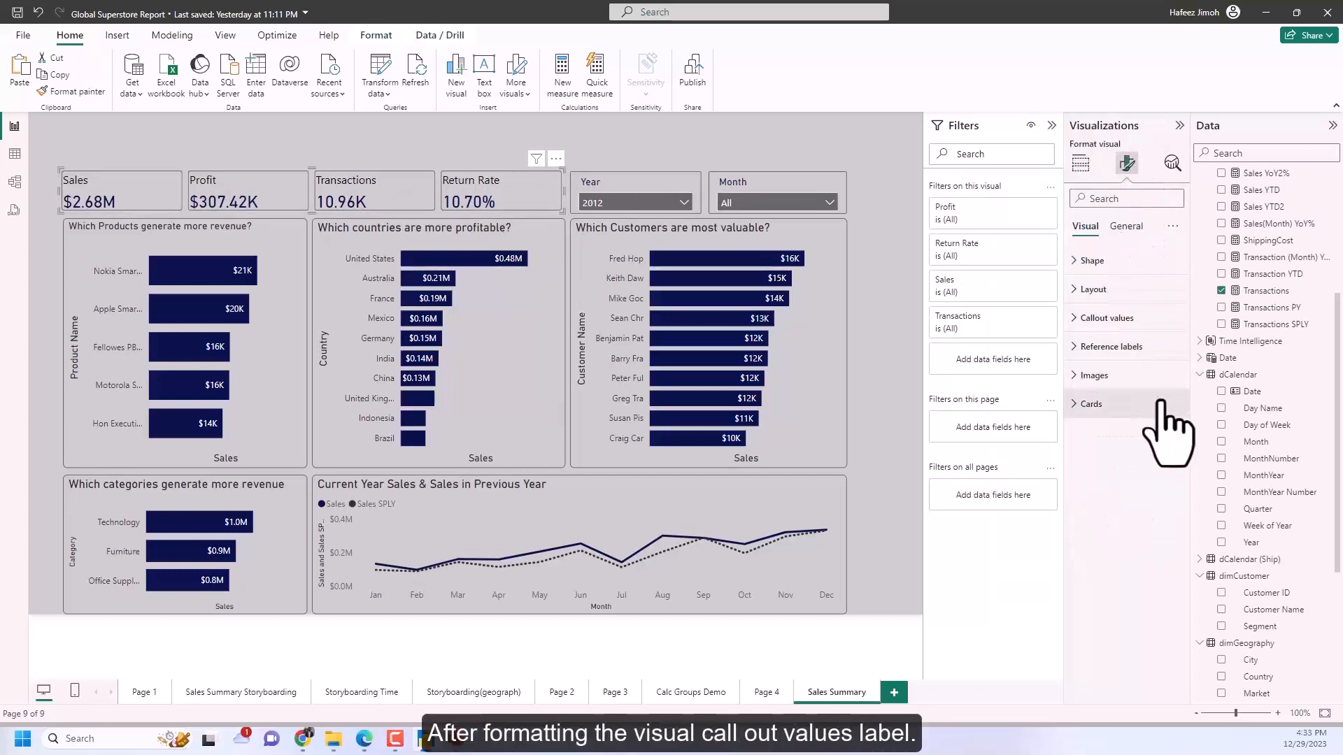
{"action": "left_click", "coordinate": [1149, 318]}
{"action": "scroll", "coordinate": [1162, 400], "scroll_direction": "down", "scroll_amount": 3}
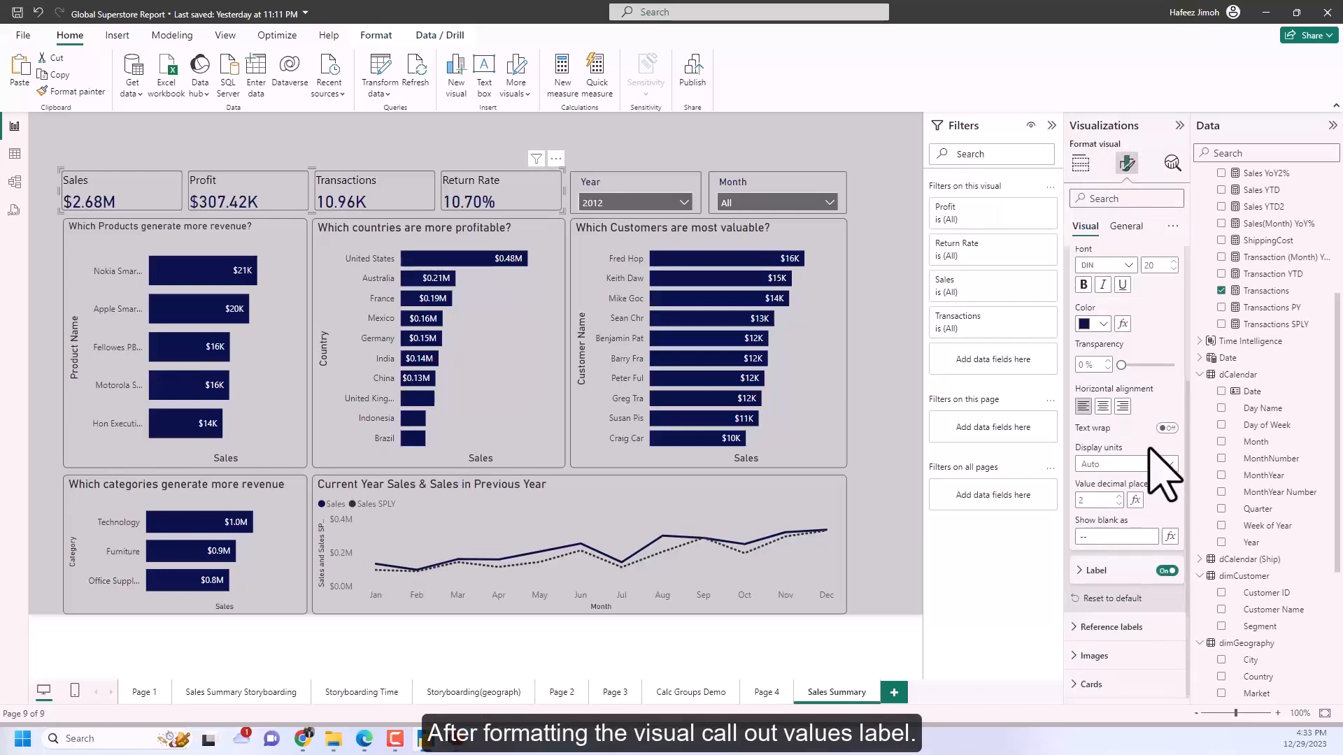
{"action": "left_click", "coordinate": [1164, 572]}
{"action": "scroll", "coordinate": [1135, 607], "scroll_direction": "down", "scroll_amount": 2}
{"action": "scroll", "coordinate": [1147, 633], "scroll_direction": "down", "scroll_amount": 1}
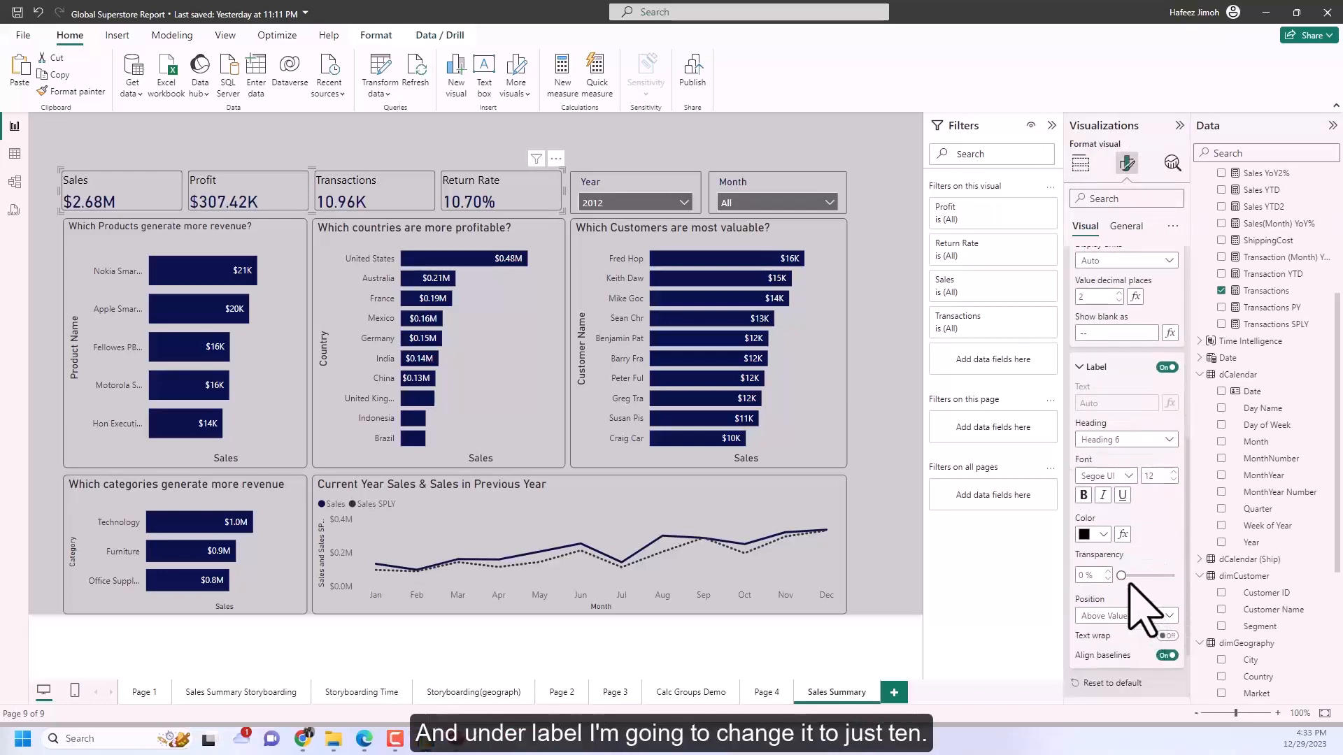
{"action": "left_click", "coordinate": [1175, 473]}
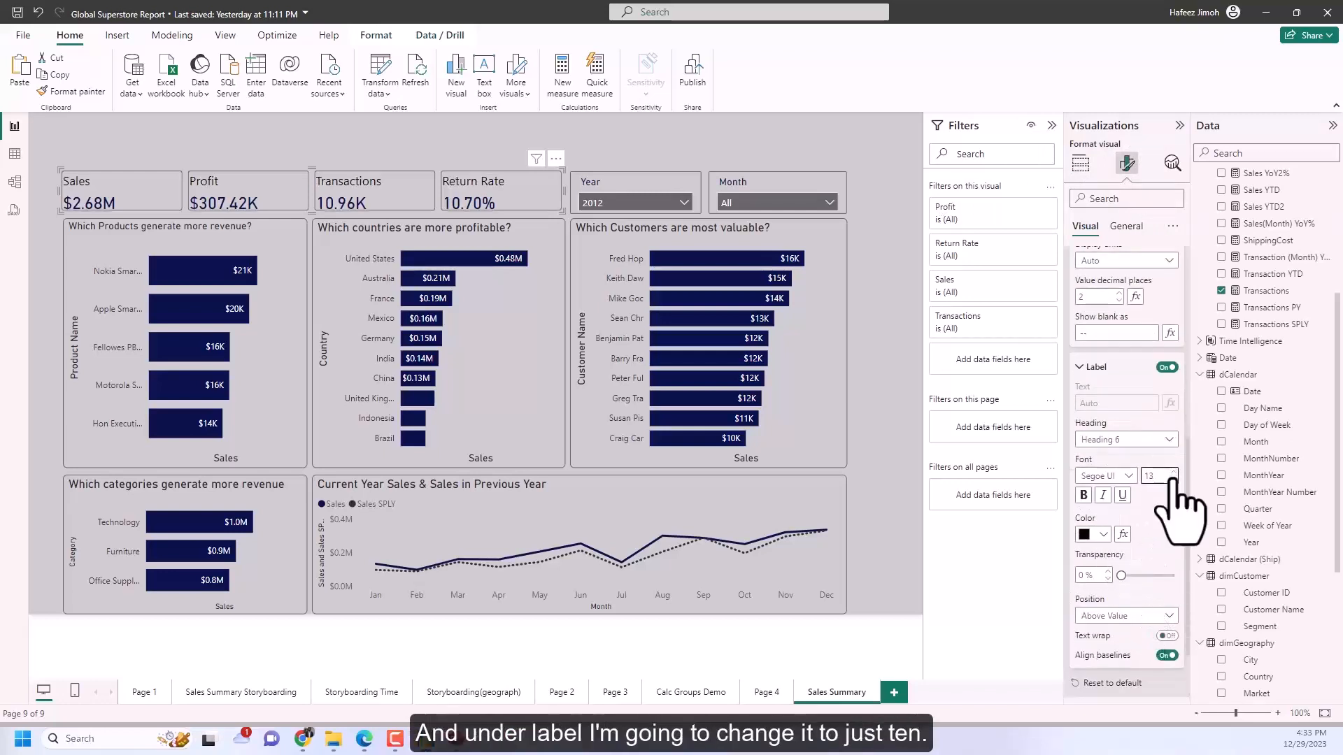
{"action": "left_click", "coordinate": [1175, 480]}
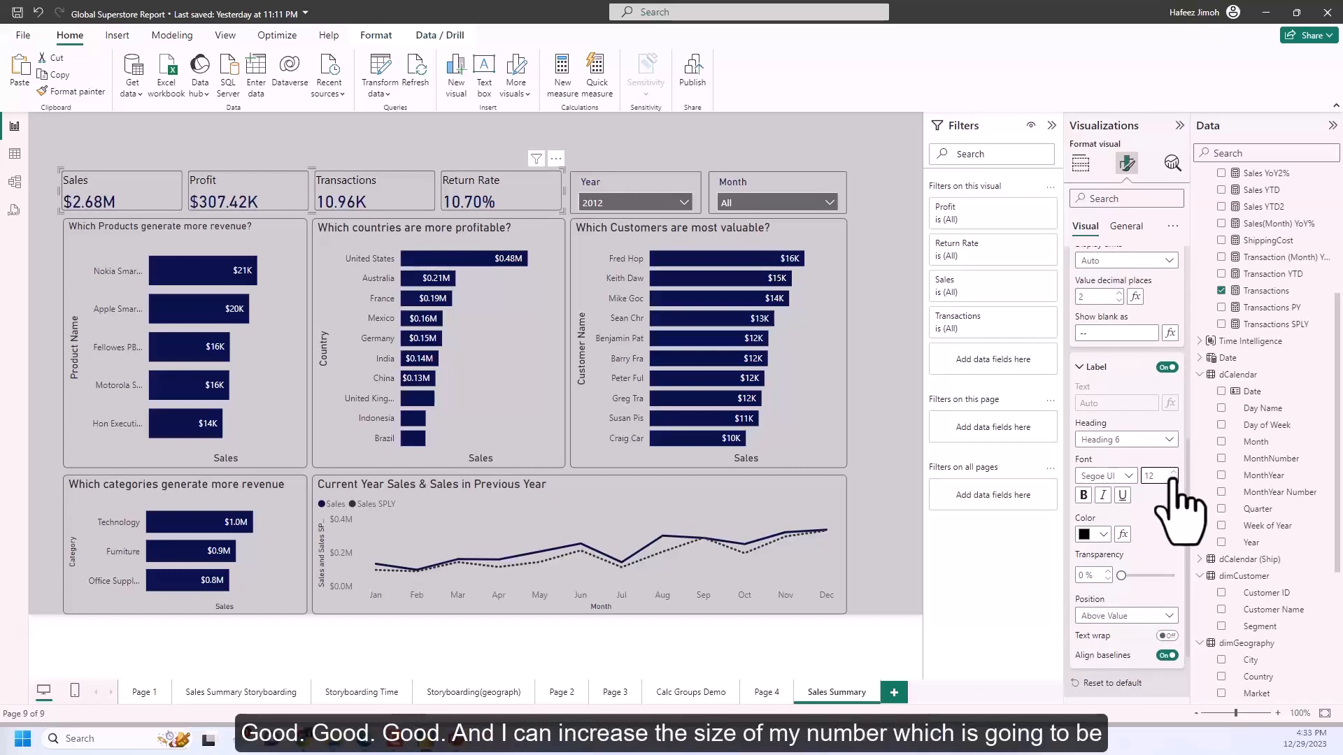
{"action": "left_click", "coordinate": [1175, 479]}
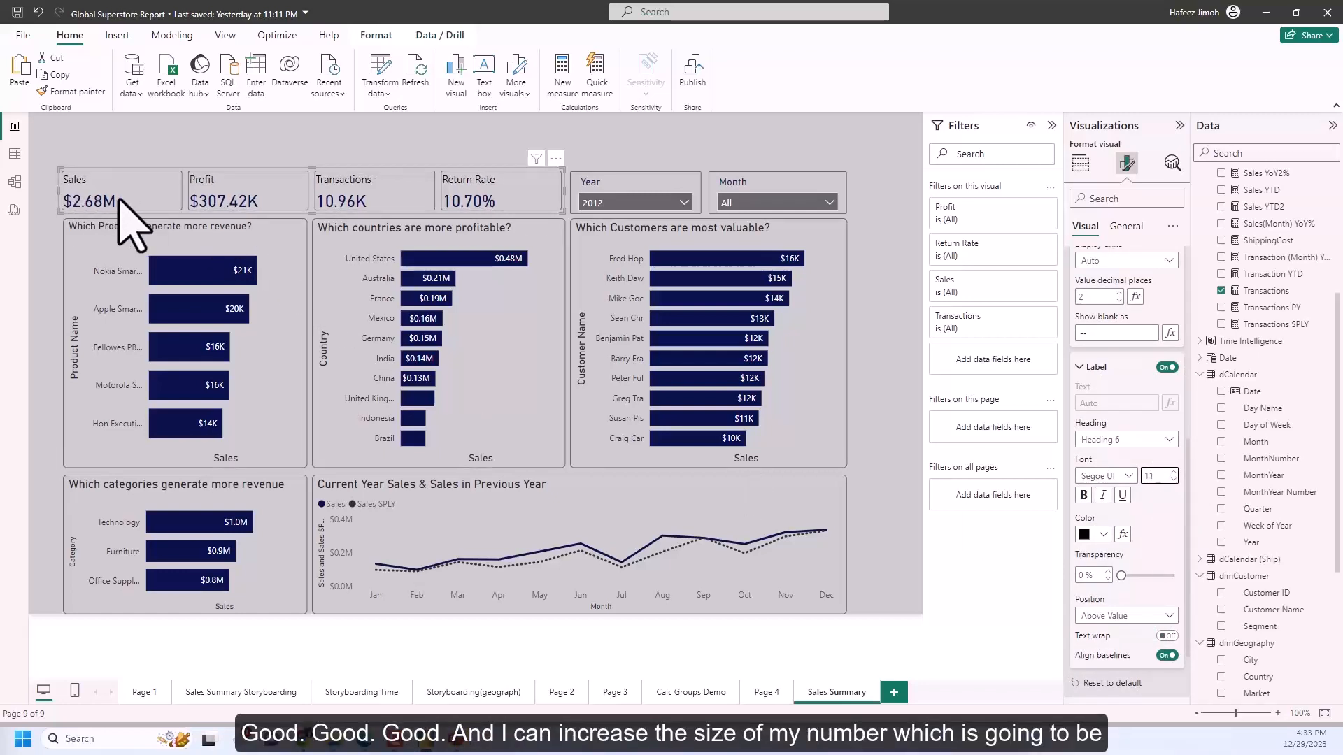
Step: Set the cards' callout value font size to 21 and their label font size to 10
{"action": "scroll", "coordinate": [1126, 433], "scroll_direction": "up", "scroll_amount": 6}
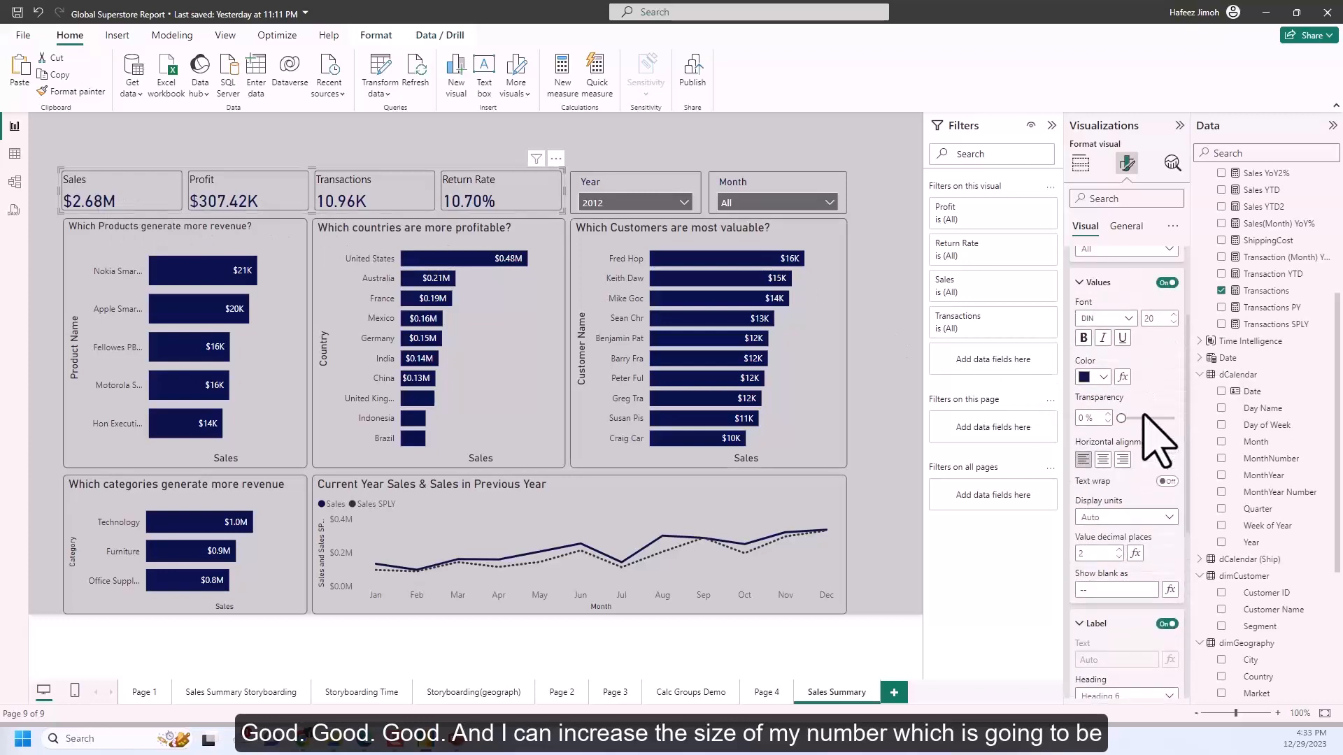
{"action": "scroll", "coordinate": [1144, 415], "scroll_direction": "up", "scroll_amount": 1}
{"action": "left_click", "coordinate": [1172, 329]}
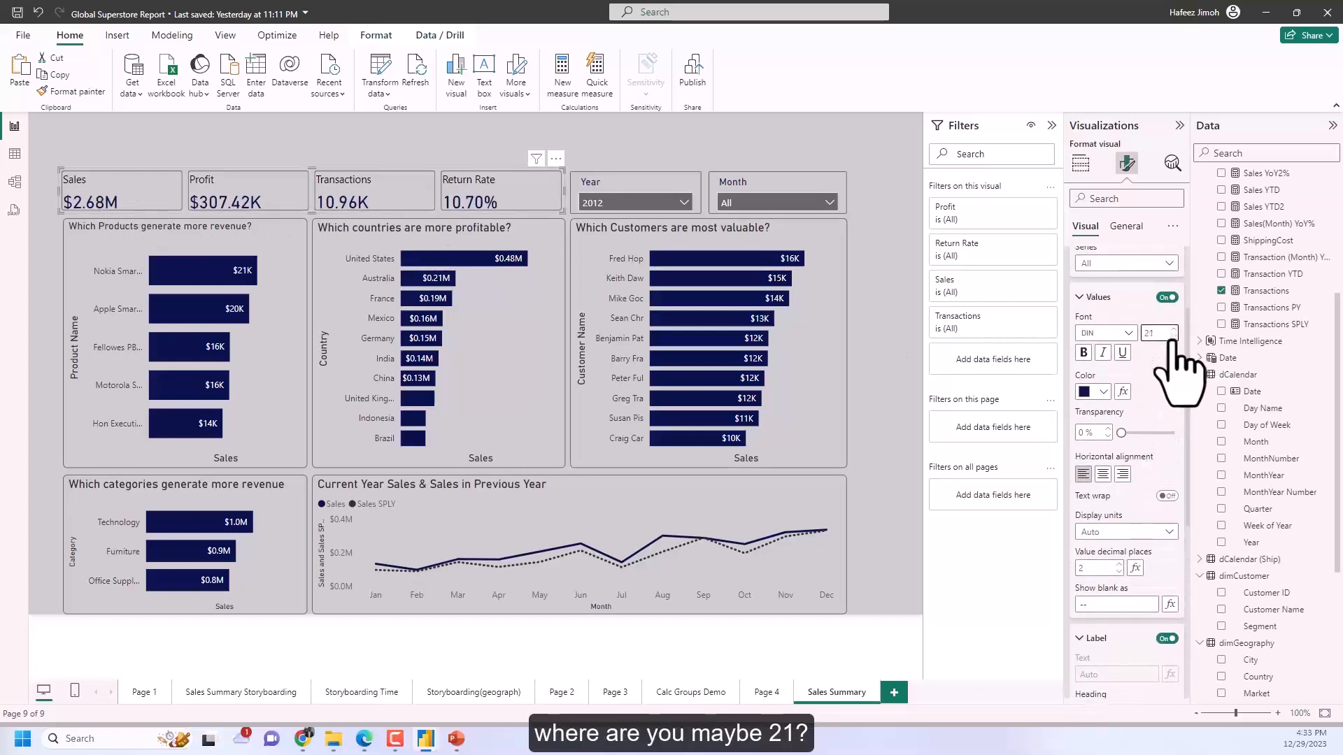
{"action": "scroll", "coordinate": [1162, 559], "scroll_direction": "down", "scroll_amount": 5}
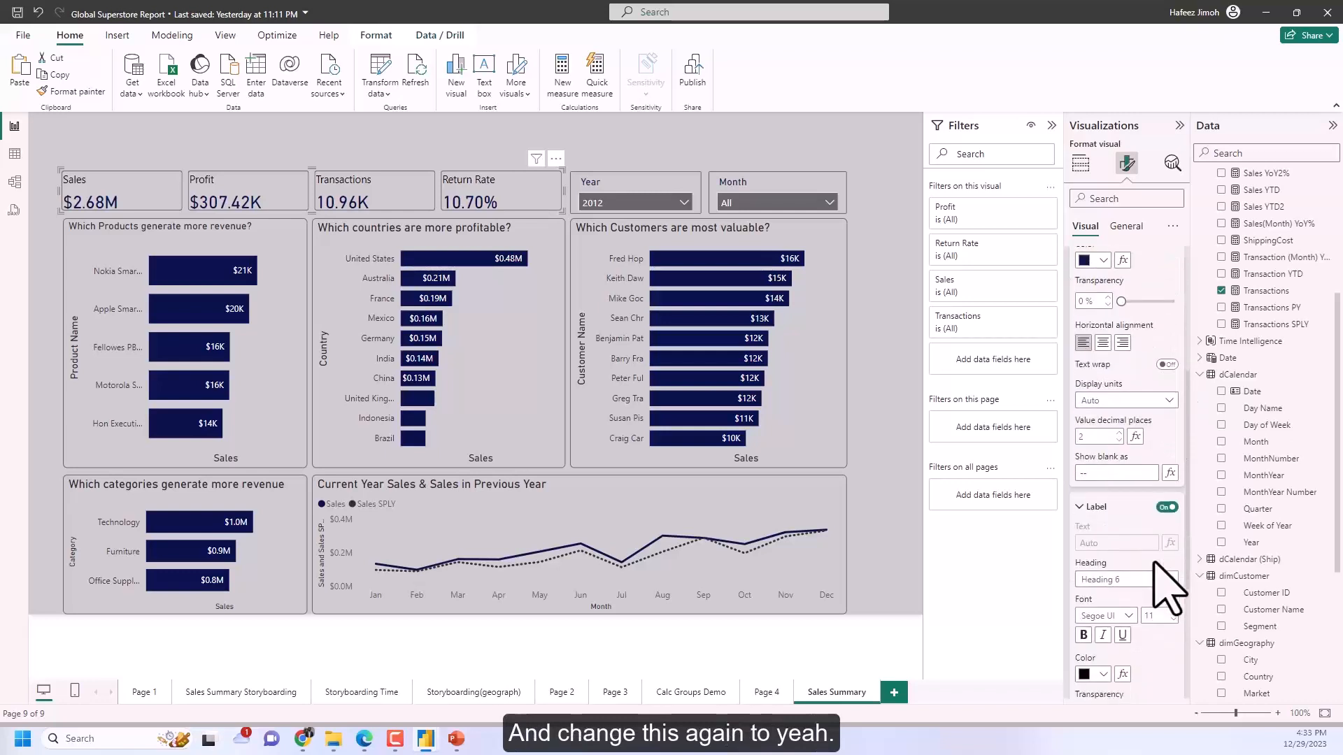
{"action": "left_click", "coordinate": [1172, 547]}
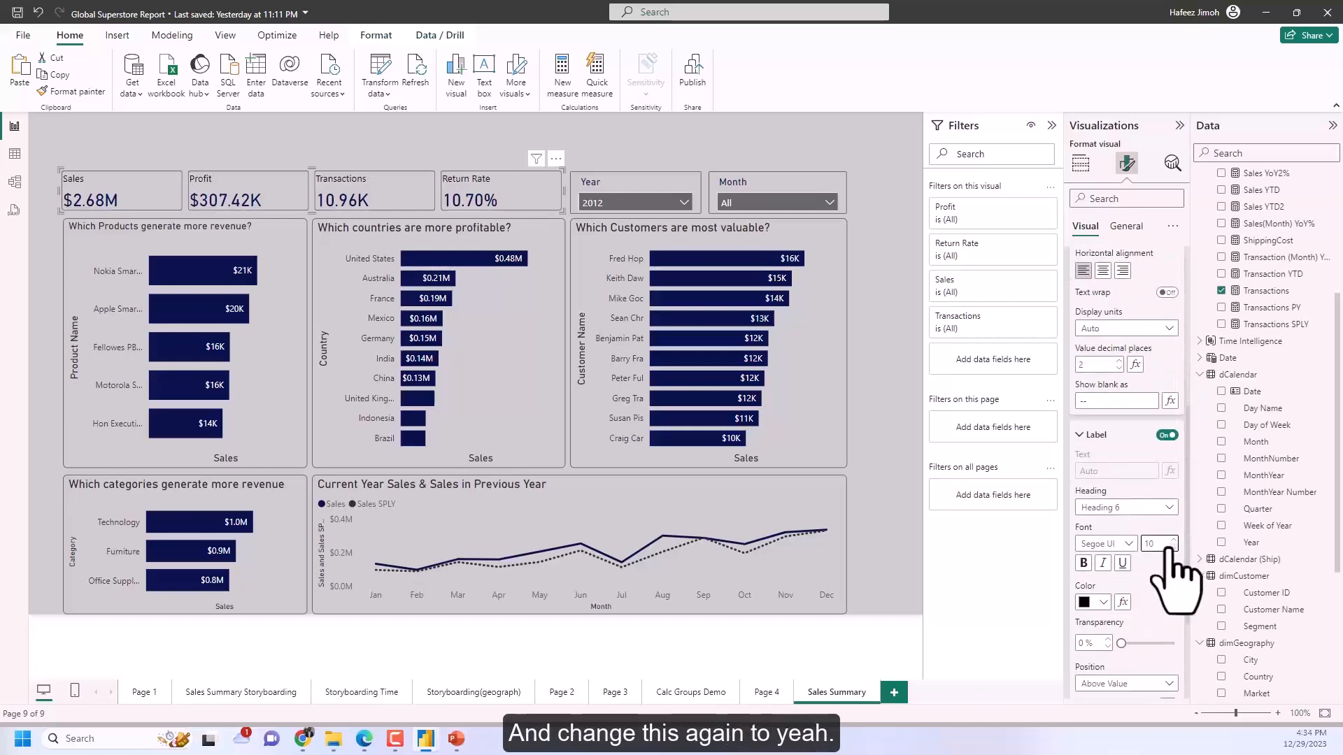
{"action": "left_click", "coordinate": [918, 493]}
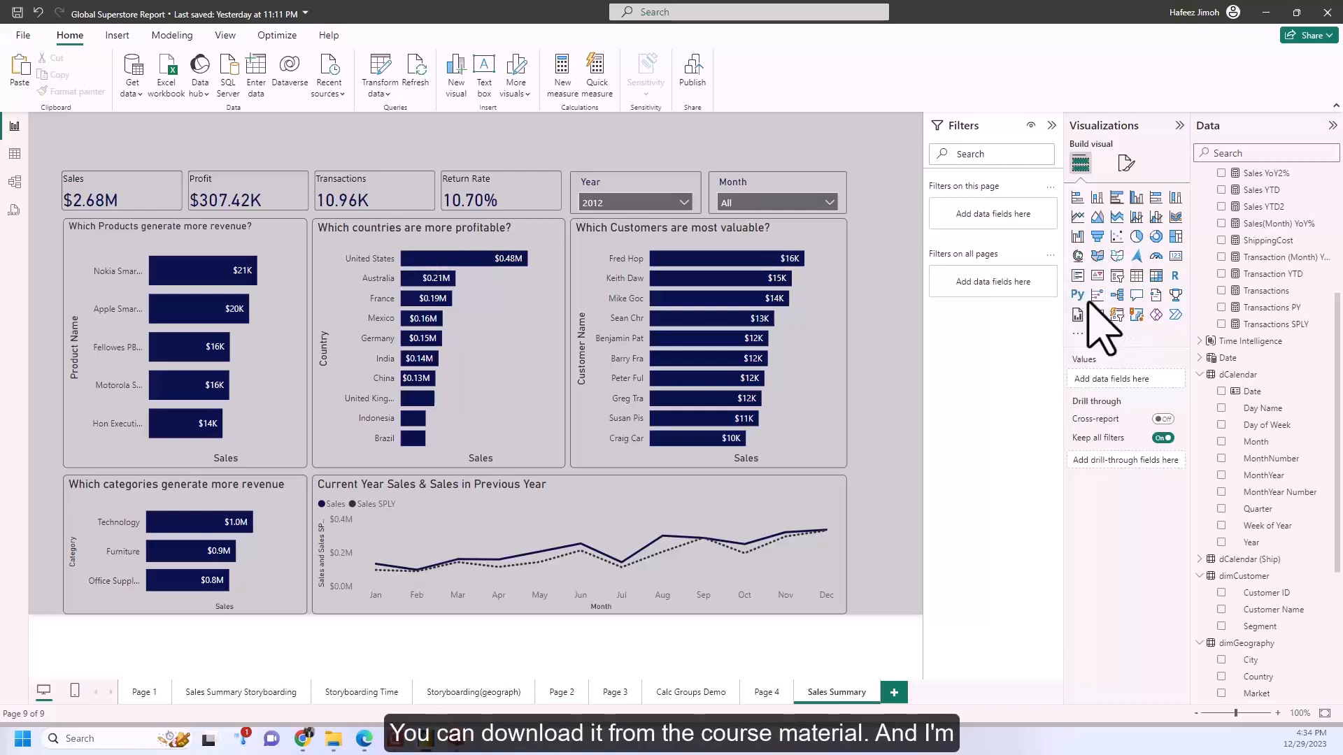
Step: Look through the card visual's Cards formatting settings for an option to add images
{"action": "left_click", "coordinate": [435, 209]}
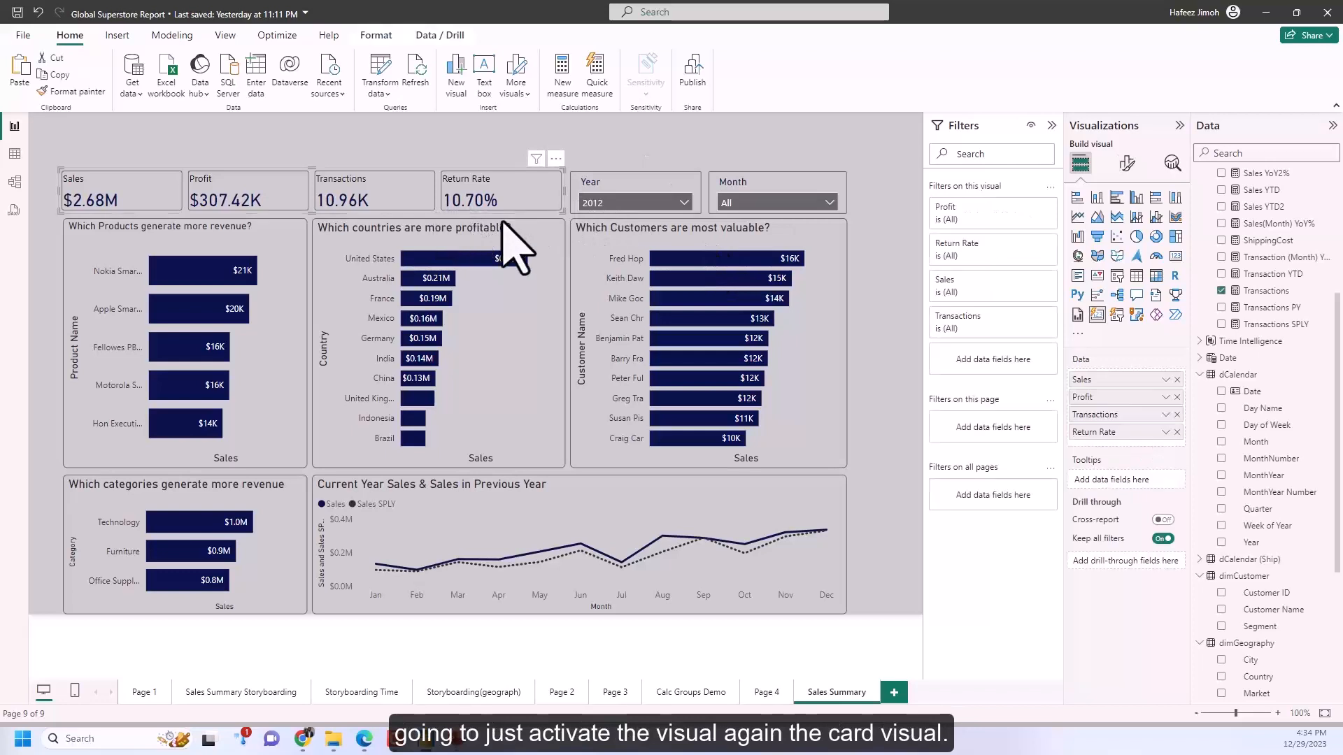
{"action": "left_click", "coordinate": [1127, 163]}
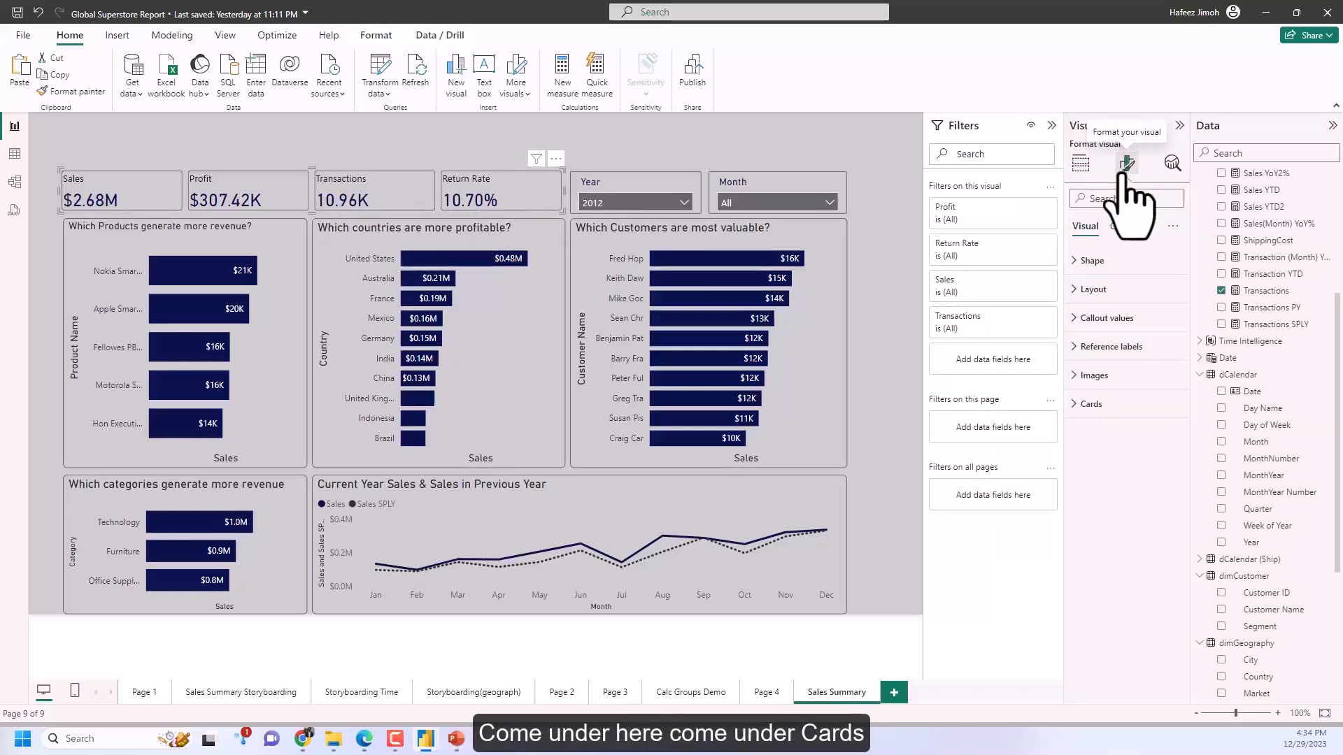
{"action": "left_click", "coordinate": [1122, 403]}
{"action": "scroll", "coordinate": [1147, 475], "scroll_direction": "down", "scroll_amount": 2}
{"action": "scroll", "coordinate": [1161, 484], "scroll_direction": "up", "scroll_amount": 1}
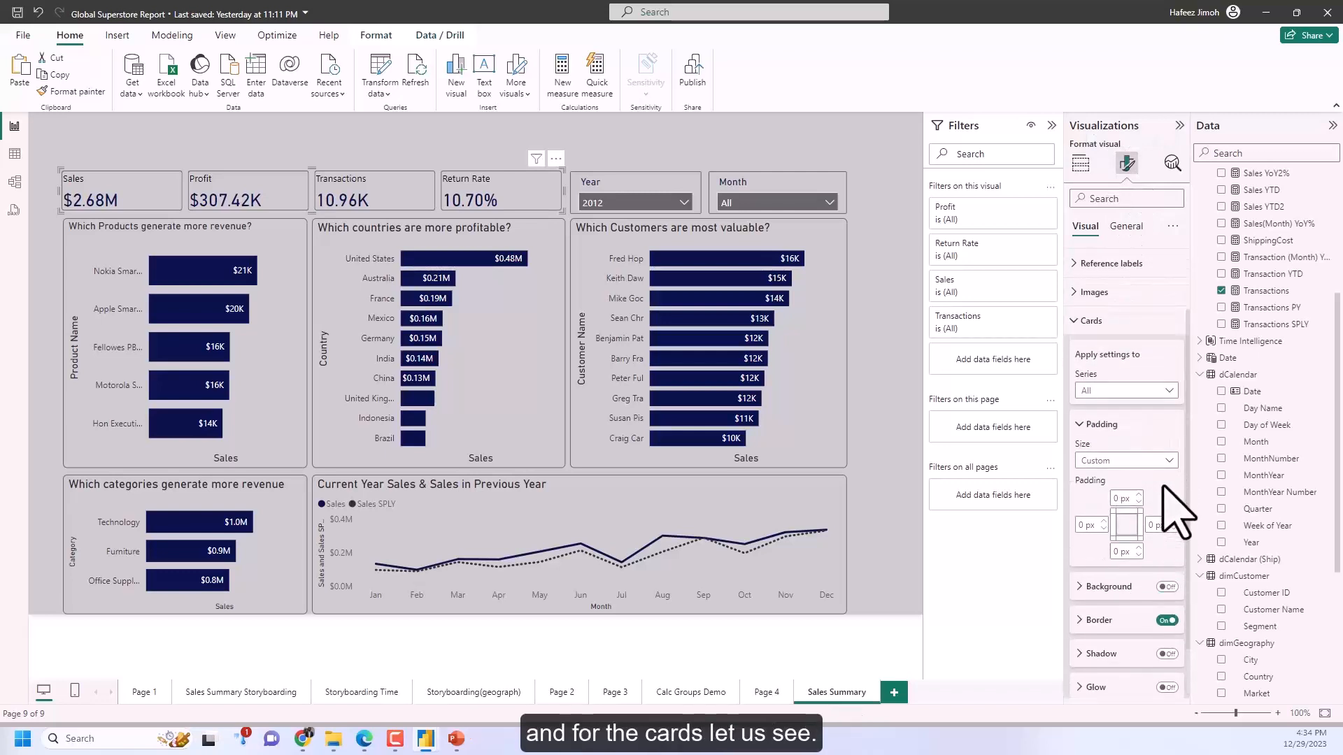
{"action": "scroll", "coordinate": [1170, 441], "scroll_direction": "down", "scroll_amount": 1}
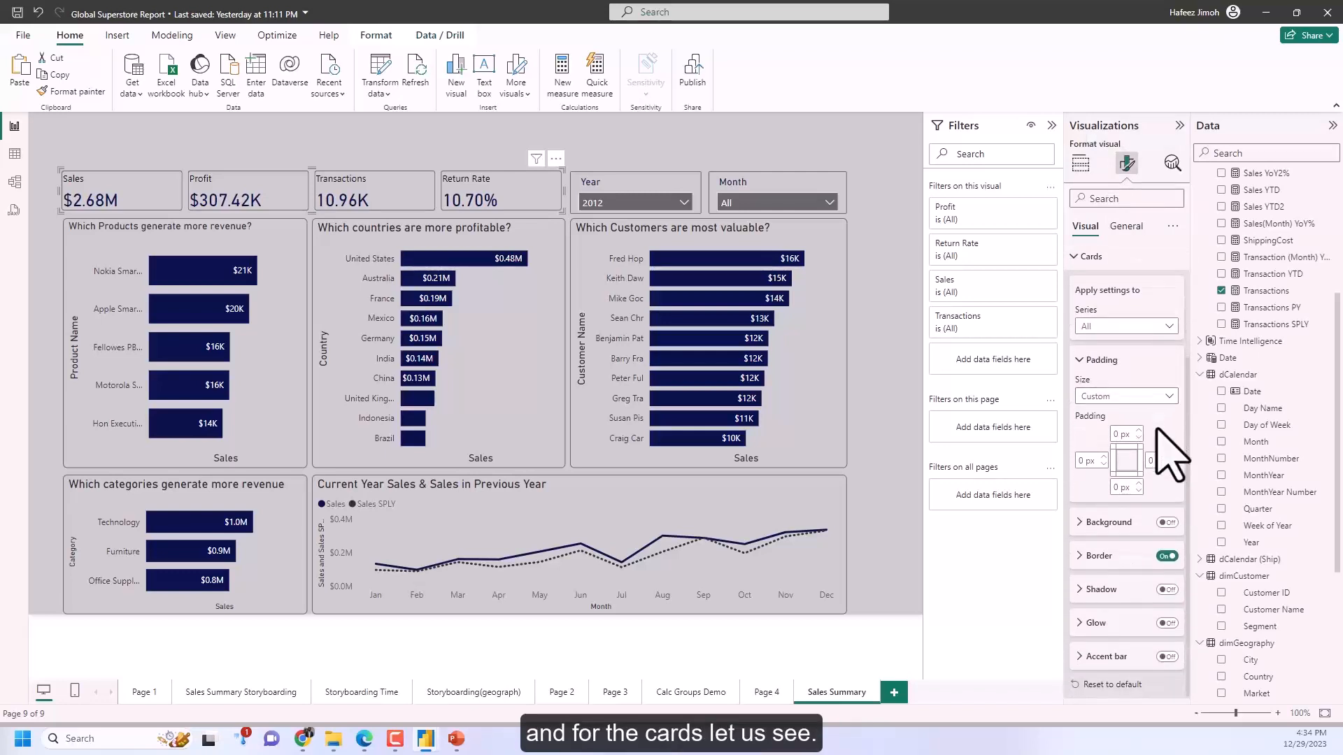
{"action": "scroll", "coordinate": [1161, 510], "scroll_direction": "up", "scroll_amount": 2}
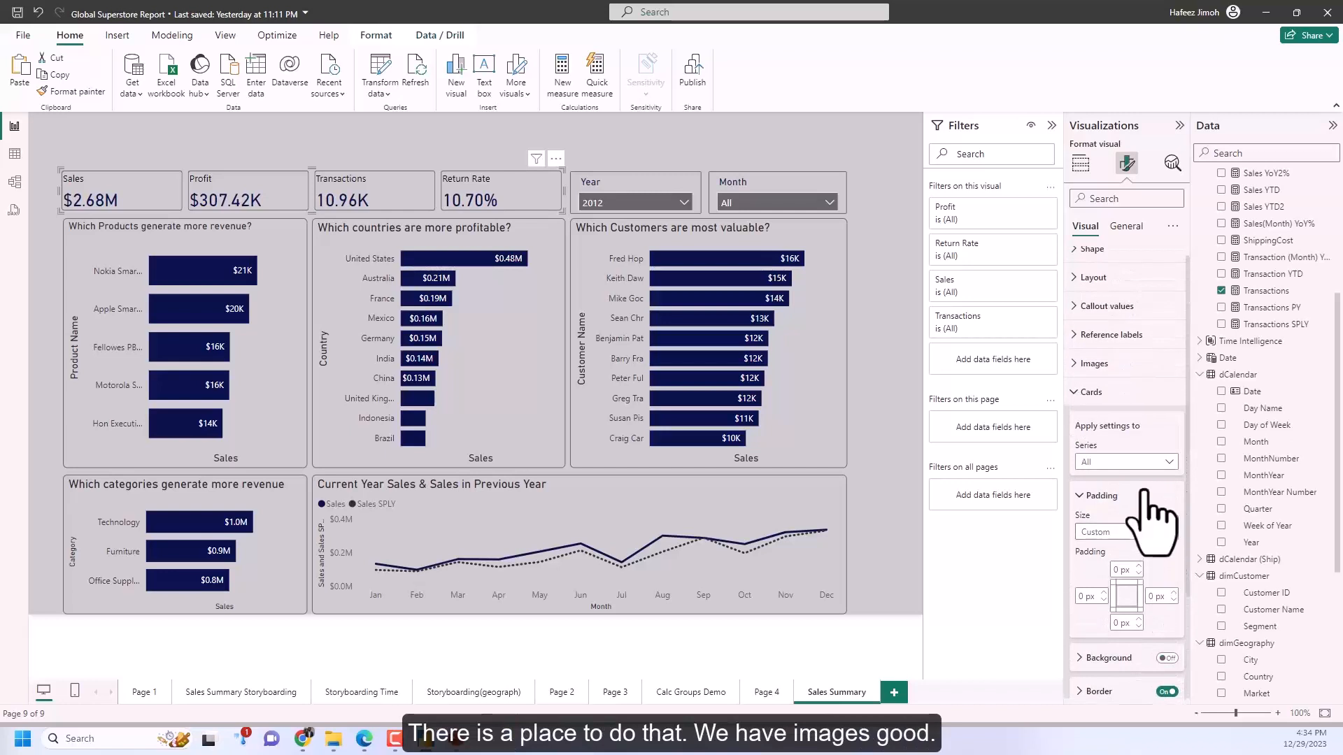
Step: Add icons8-sales-50 to the Sales card, icons8-profit-50 to Profit, and the matching icons from the Icons folder to Transactions and Return Rate
{"action": "left_click", "coordinate": [1112, 365]}
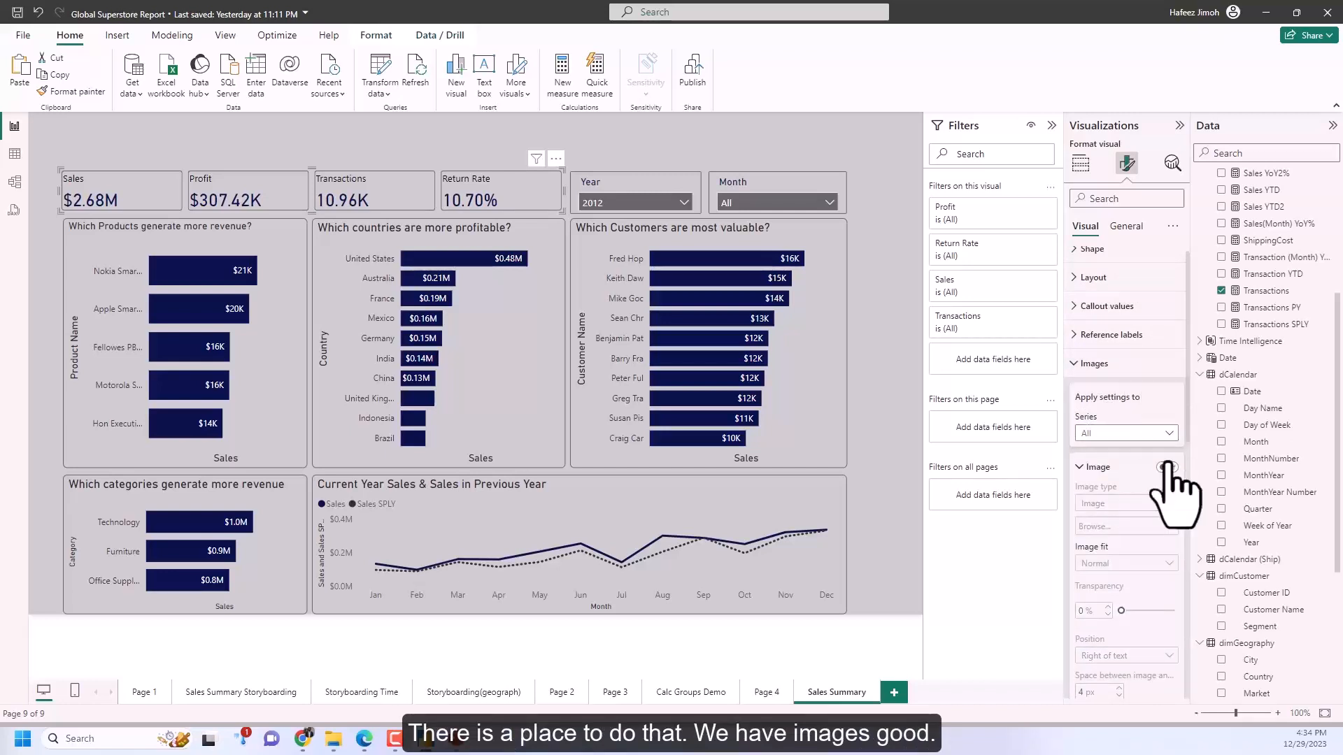
{"action": "left_click", "coordinate": [1170, 440]}
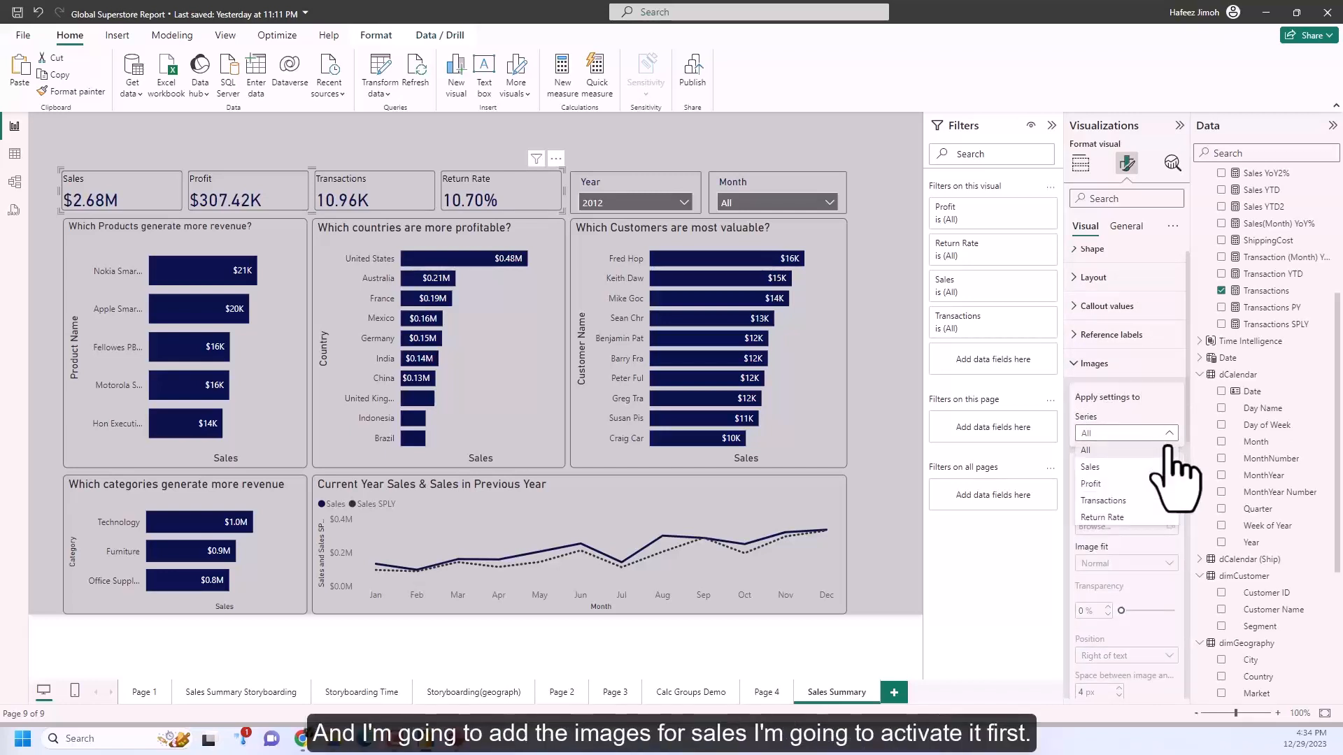
{"action": "left_click", "coordinate": [1162, 467]}
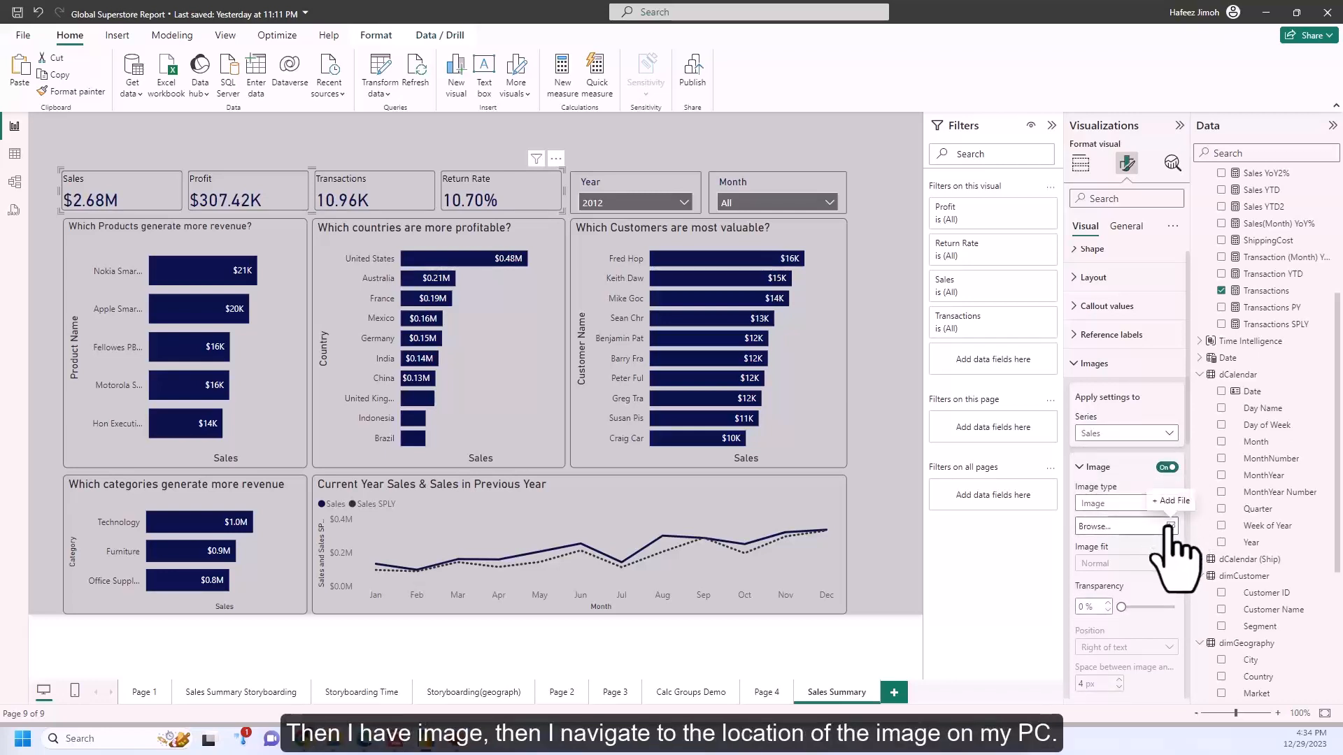
{"action": "left_click", "coordinate": [1170, 527]}
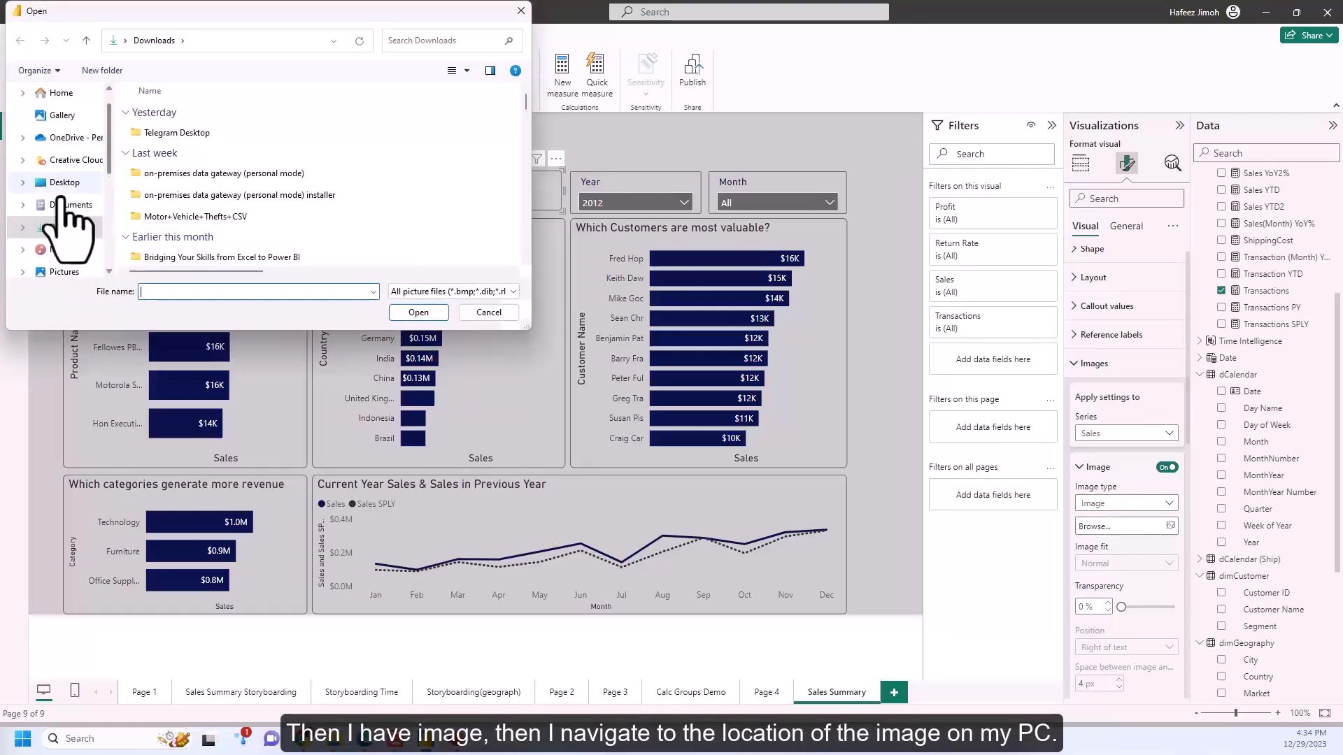
{"action": "left_click", "coordinate": [66, 185]}
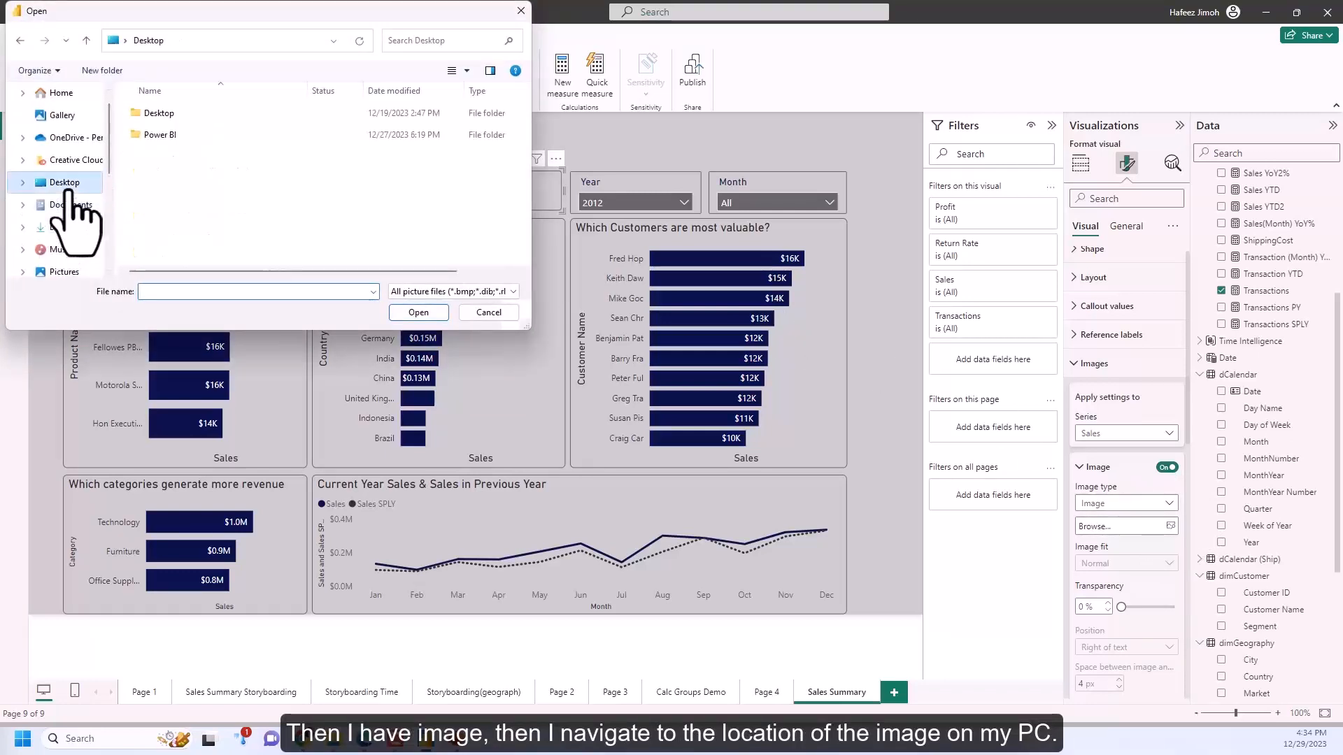
{"action": "double_click", "coordinate": [194, 134]}
{"action": "double_click", "coordinate": [205, 116]}
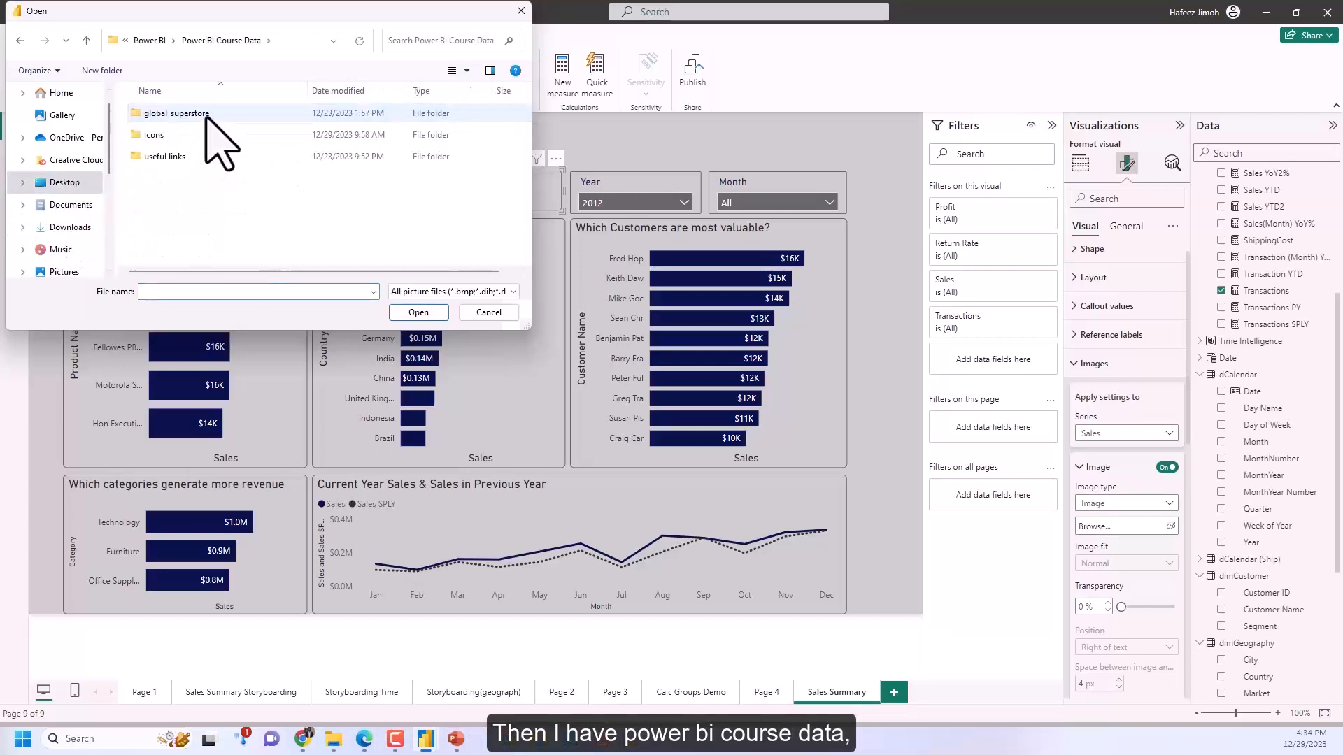
{"action": "double_click", "coordinate": [207, 137]}
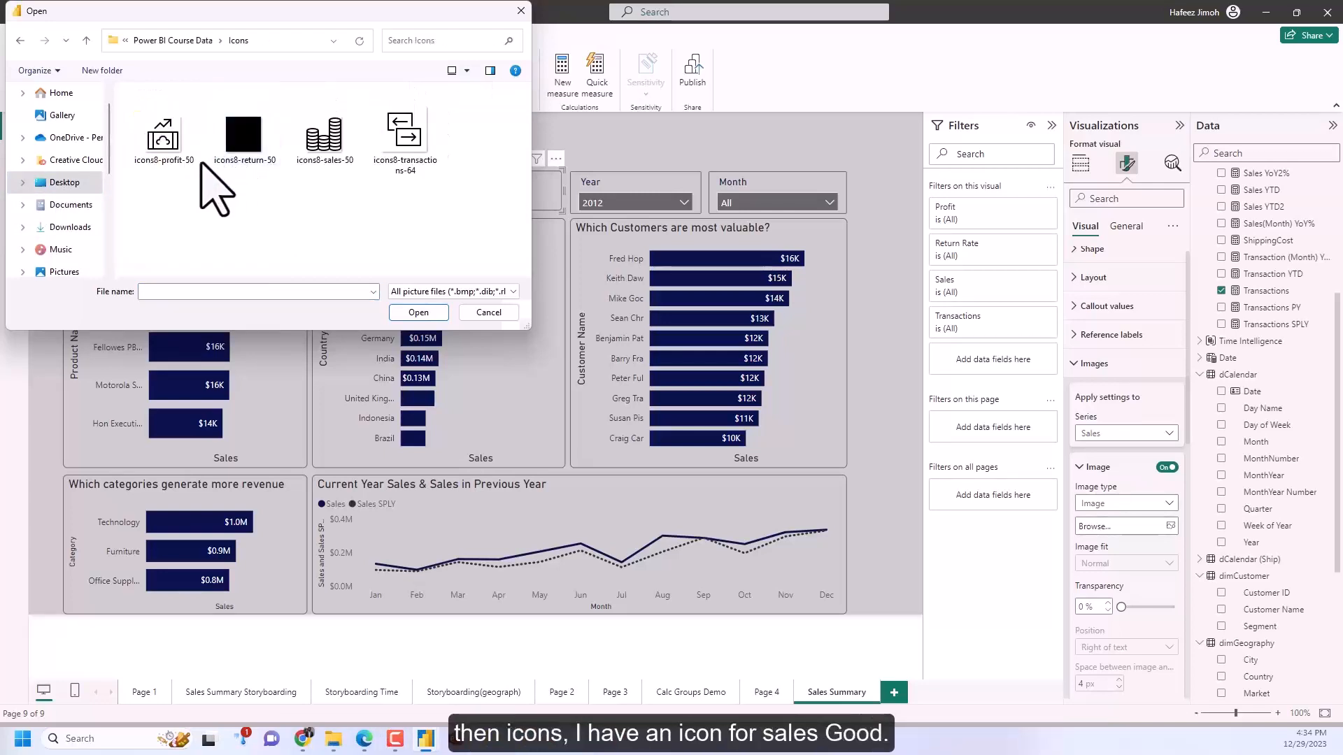
{"action": "double_click", "coordinate": [311, 166]}
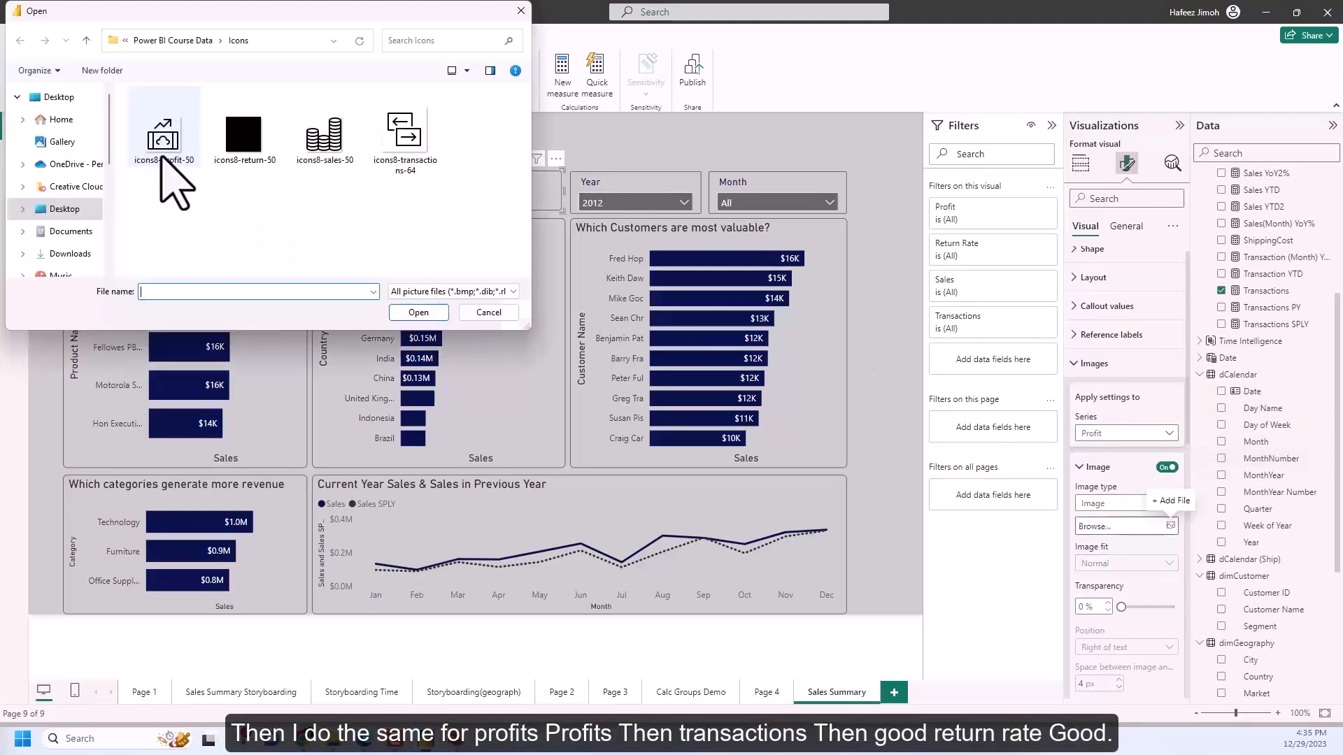
{"action": "double_click", "coordinate": [163, 159]}
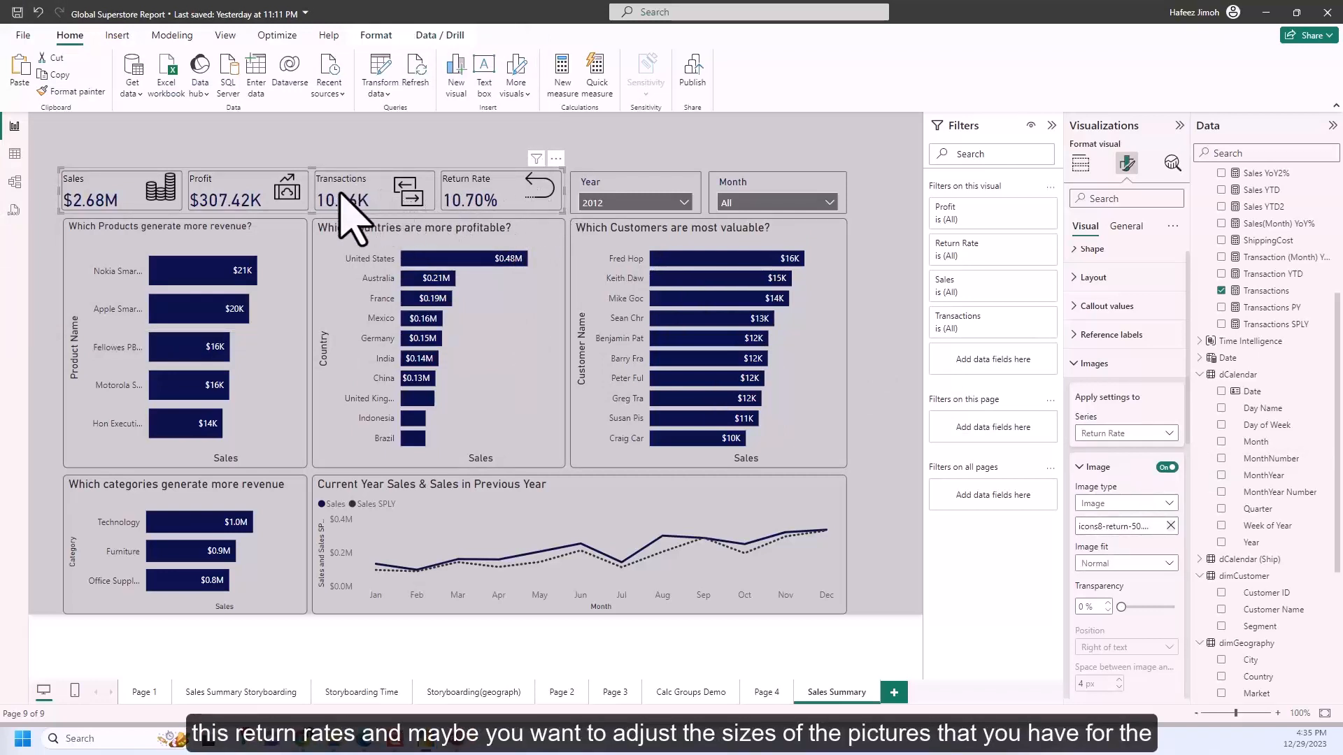
Step: Try an image size of 40 px with the Return Rate series selected
{"action": "scroll", "coordinate": [1130, 504], "scroll_direction": "down", "scroll_amount": 1}
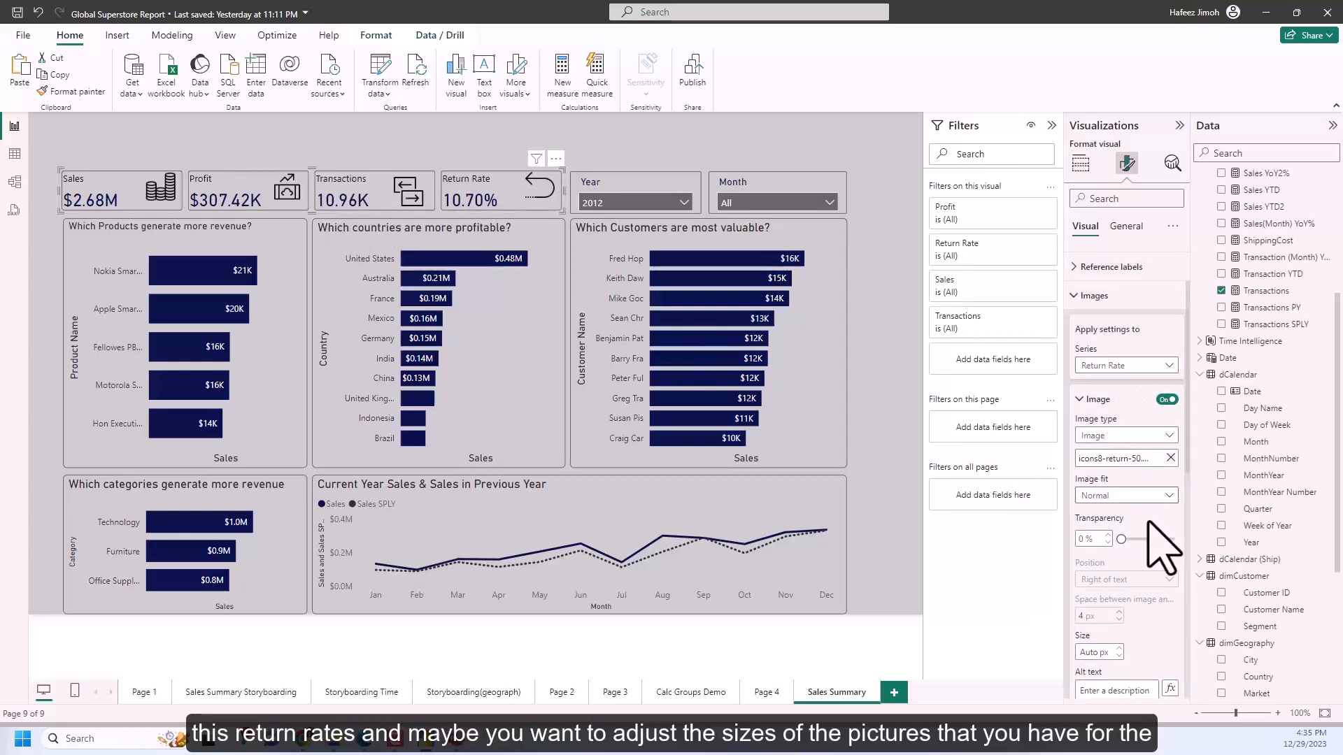
{"action": "scroll", "coordinate": [1157, 546], "scroll_direction": "down", "scroll_amount": 2}
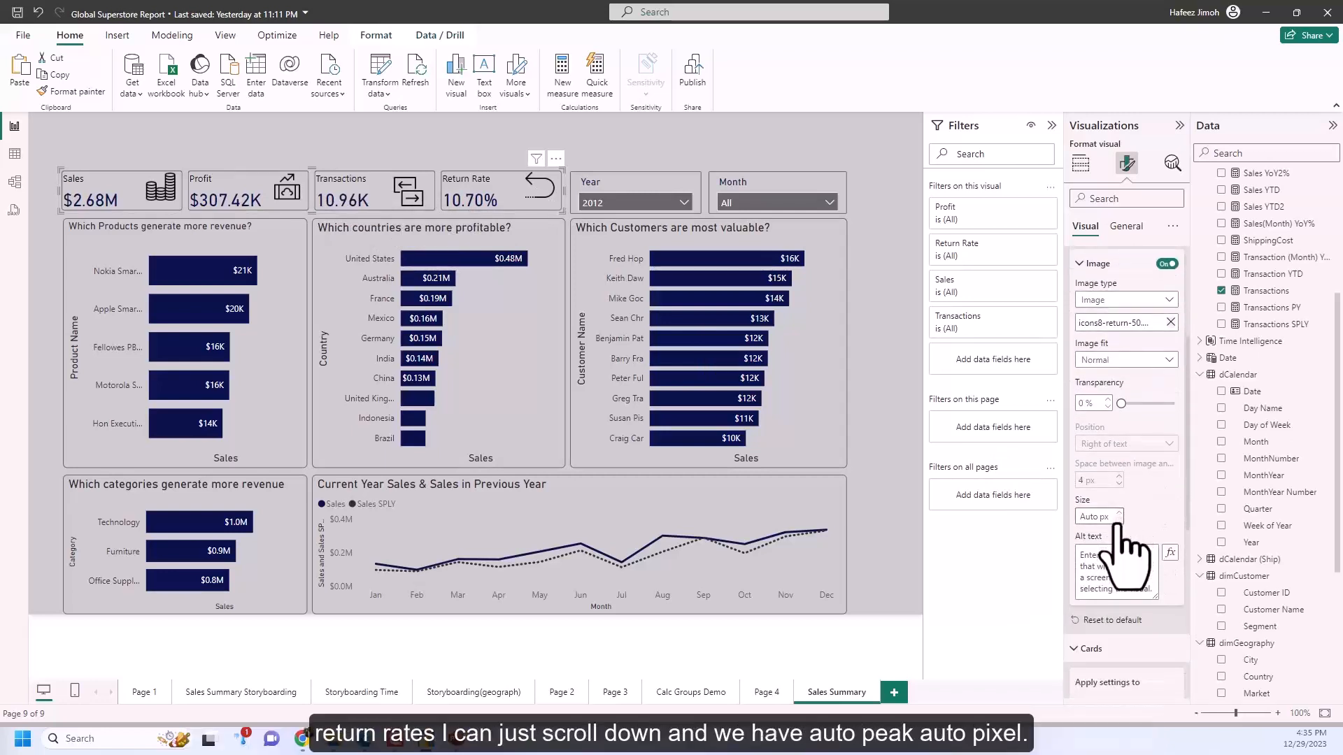
{"action": "left_click", "coordinate": [1118, 521]}
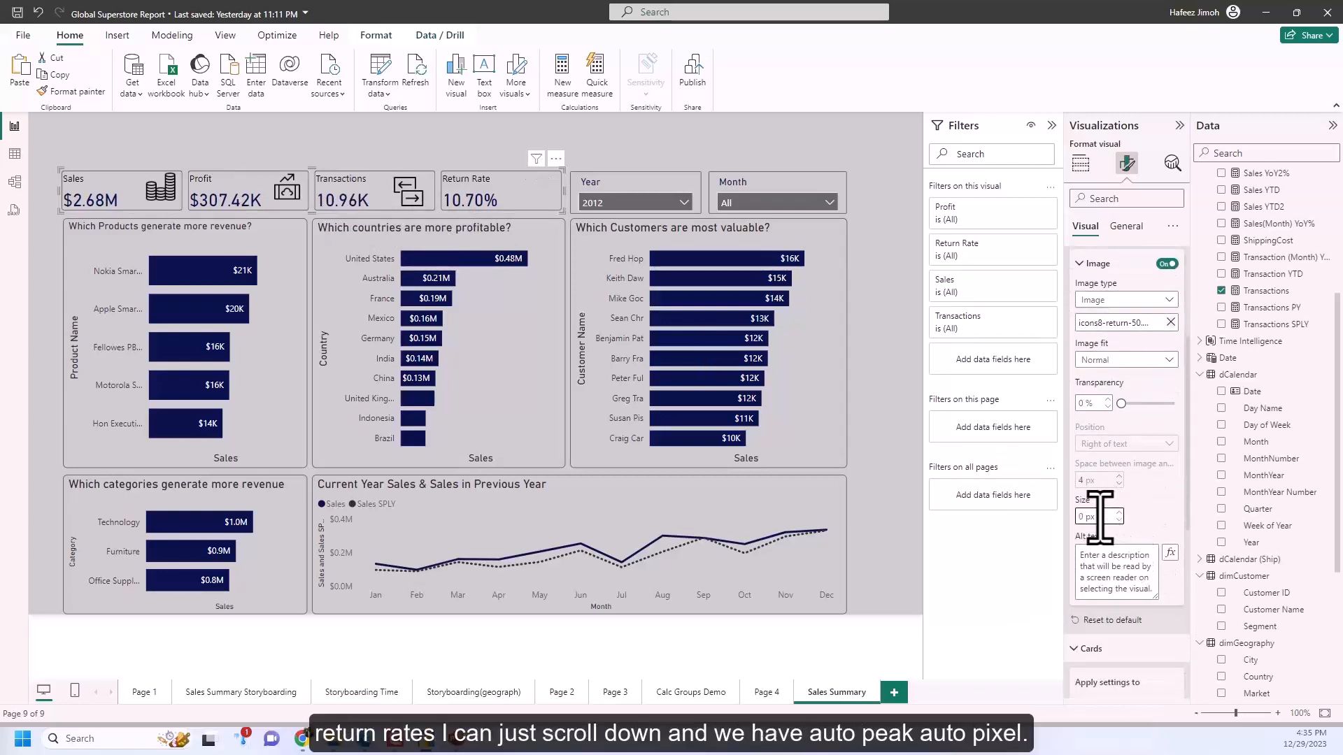
{"action": "left_click_drag", "start_coordinate": [1086, 521], "coordinate": [1065, 516]}
{"action": "type", "text": "40"}
{"action": "scroll", "coordinate": [1156, 440], "scroll_direction": "up", "scroll_amount": 1}
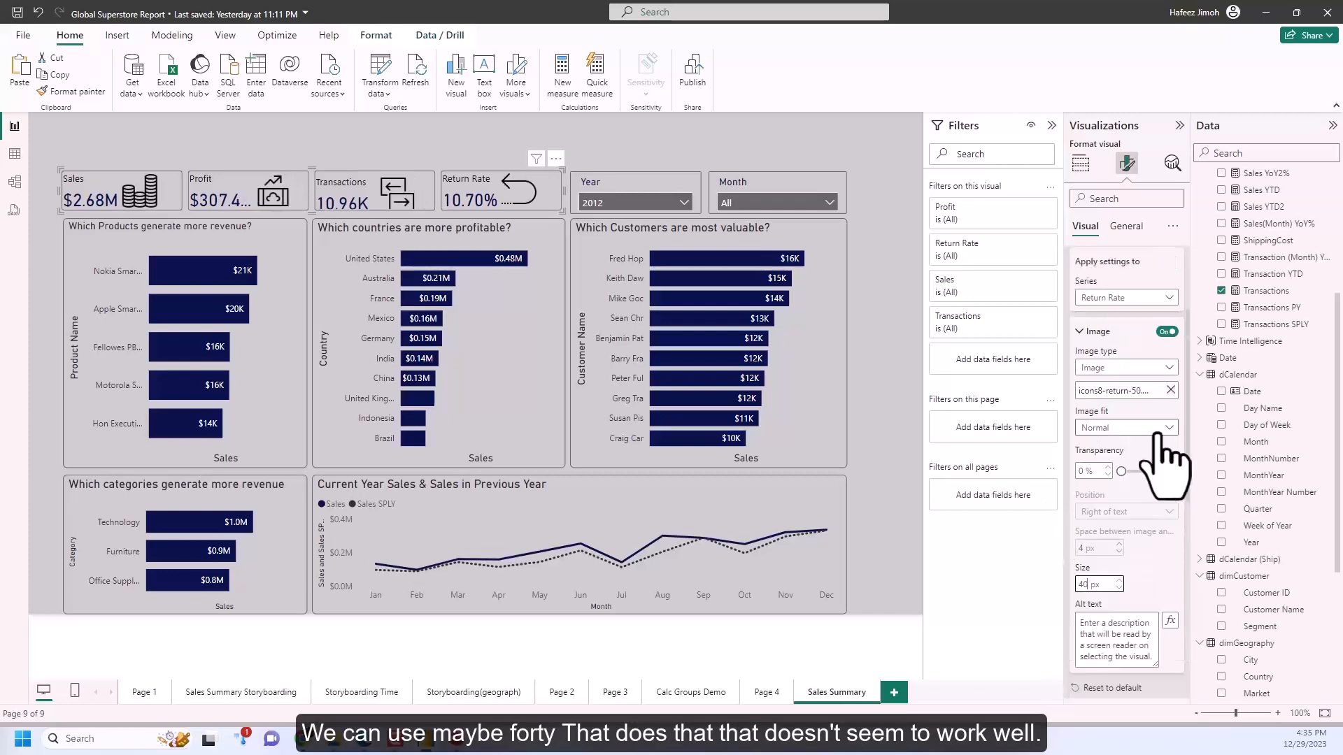
{"action": "scroll", "coordinate": [1155, 459], "scroll_direction": "down", "scroll_amount": 2}
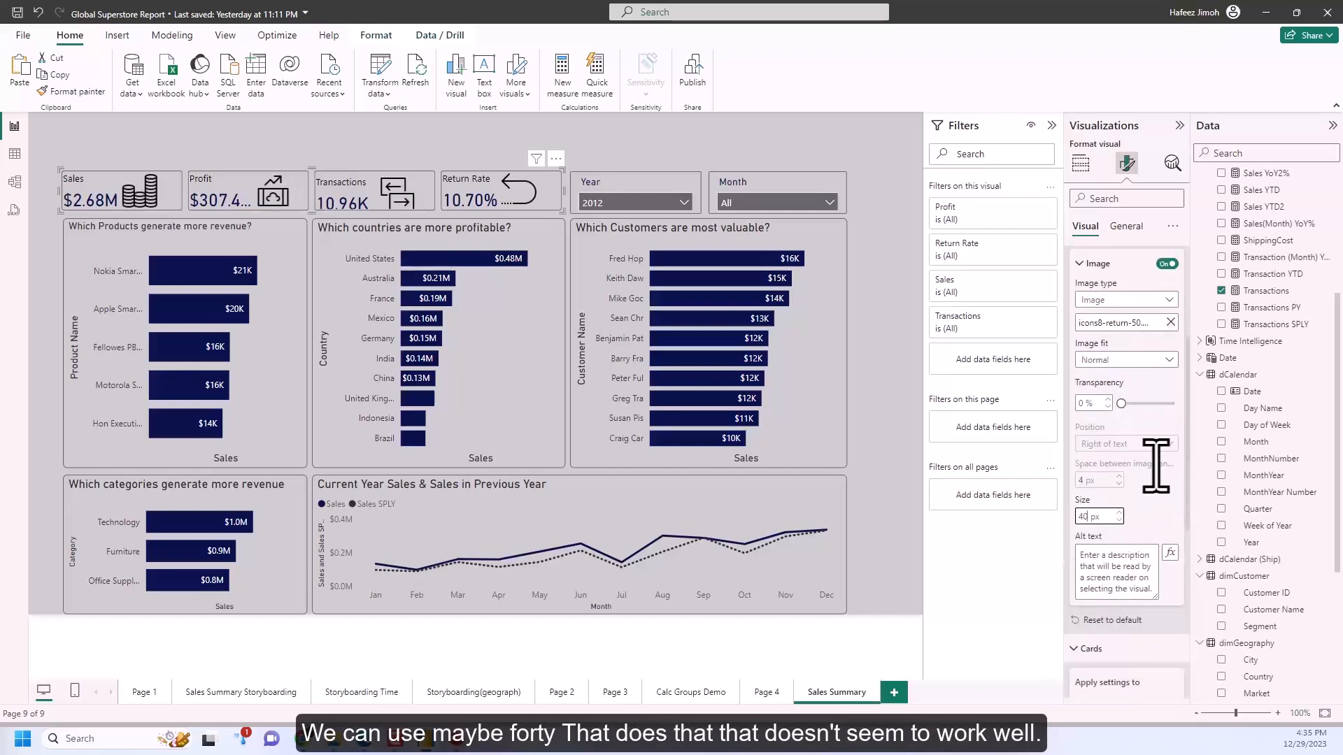
Step: Try image sizes of 30, 25 and 35 px for the Return Rate series, and restore the automatic size
{"action": "key", "text": "BackSpace"}
{"action": "key", "text": "BackSpace"}
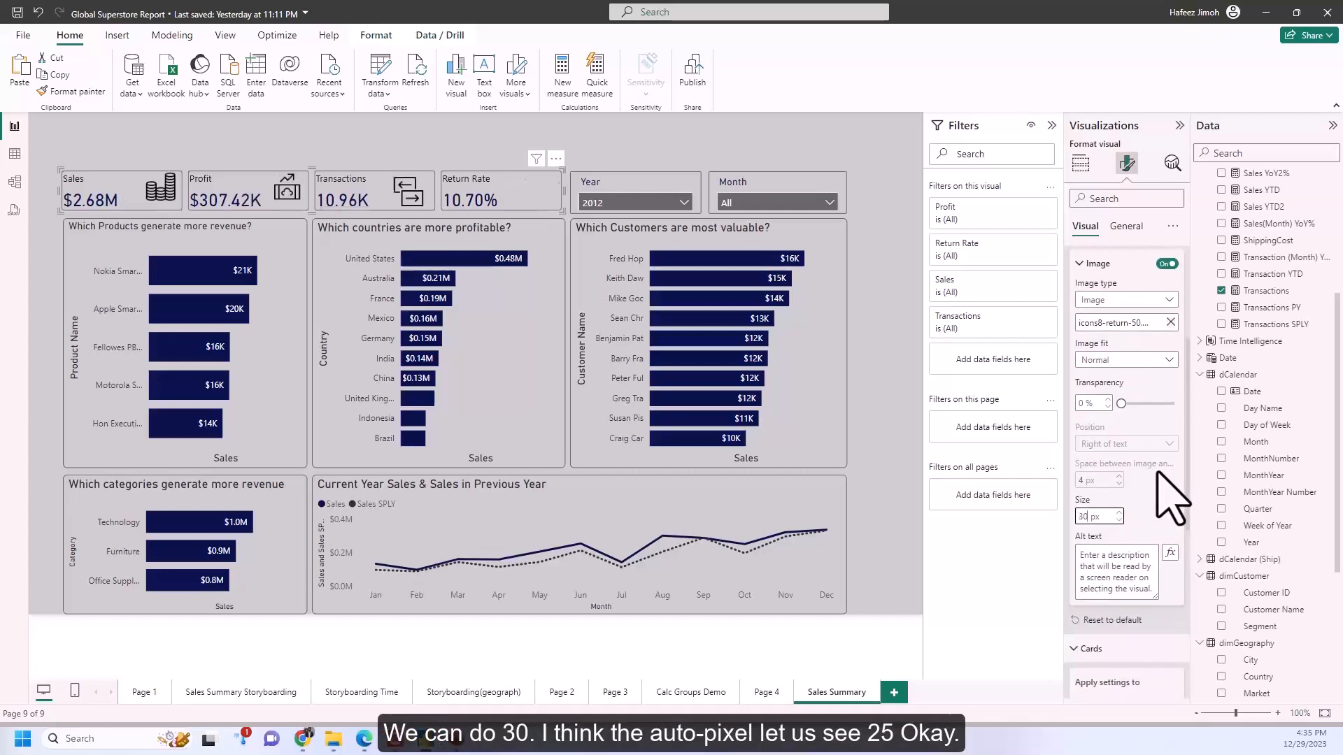
{"action": "type", "text": "30"}
{"action": "key", "text": "BackSpace"}
{"action": "key", "text": "BackSpace"}
{"action": "type", "text": "25"}
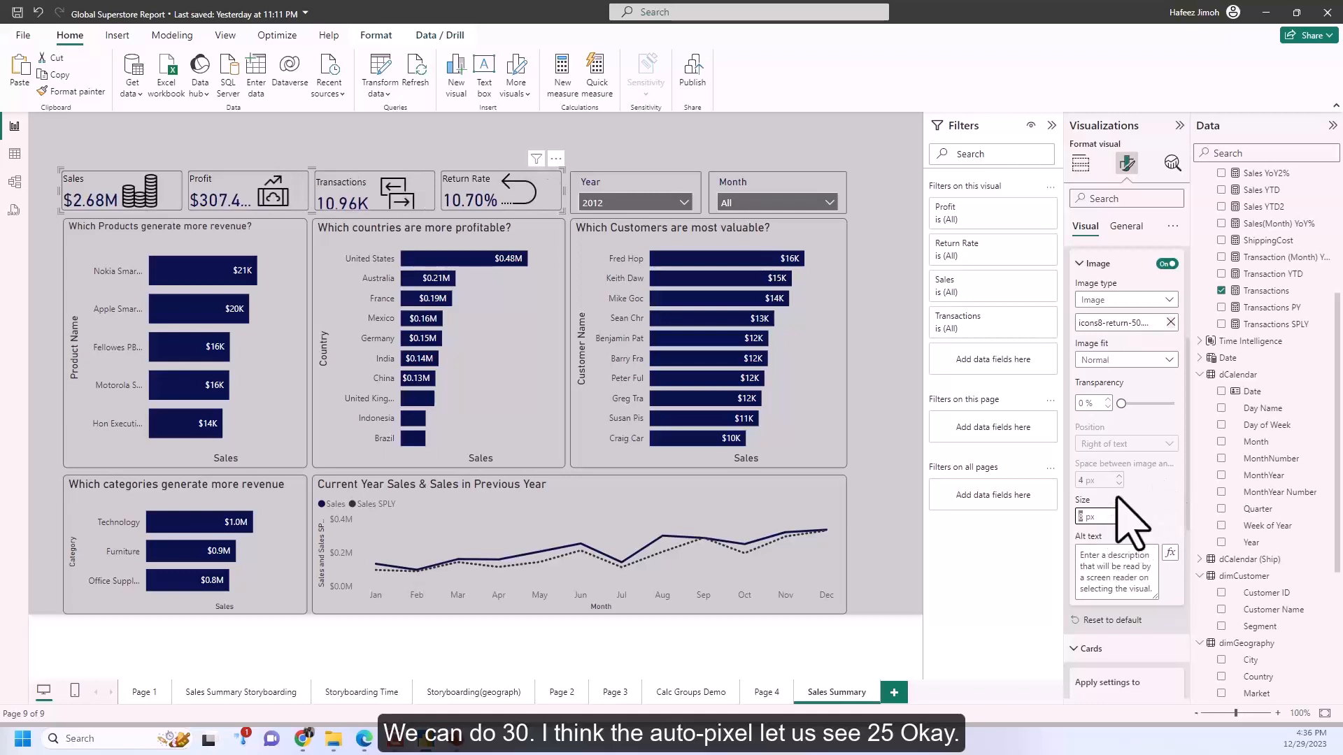
{"action": "key", "text": "BackSpace"}
{"action": "key", "text": "BackSpace"}
{"action": "type", "text": "35"}
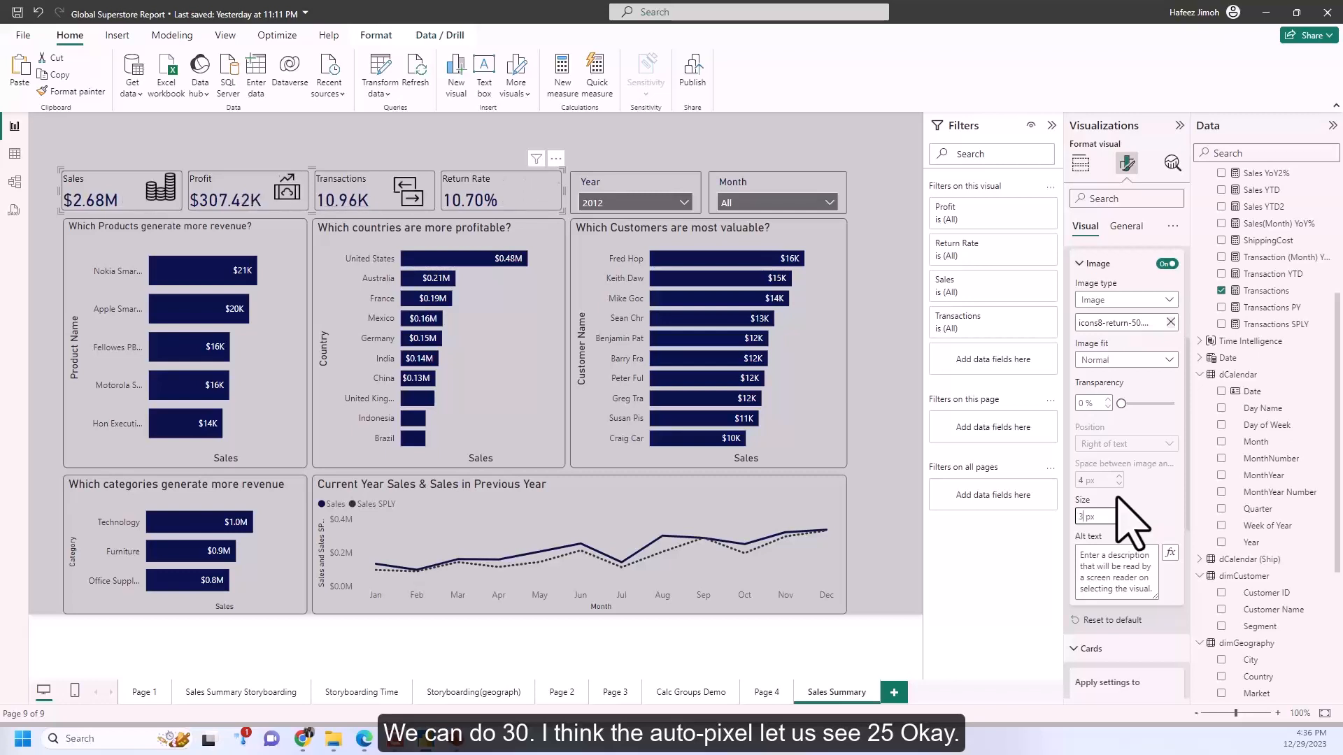
{"action": "left_click", "coordinate": [1144, 514]}
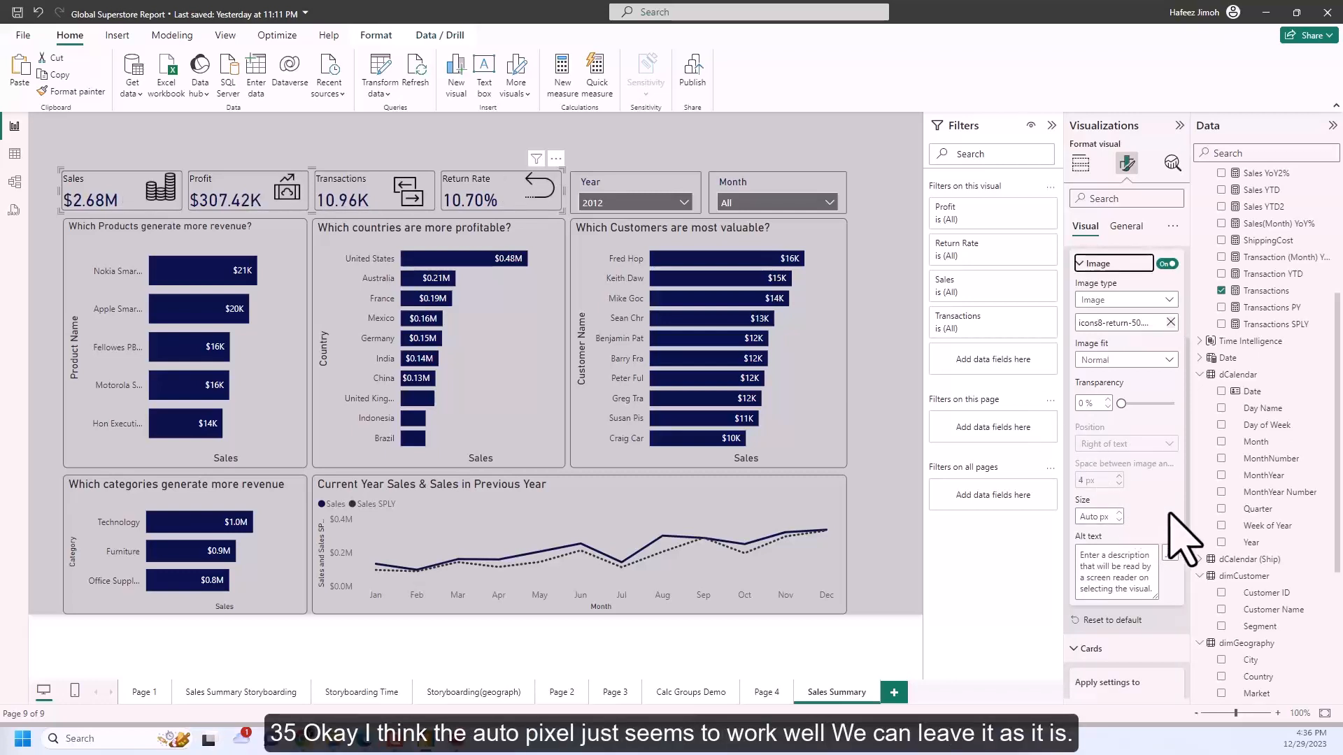
{"action": "scroll", "coordinate": [1161, 518], "scroll_direction": "up", "scroll_amount": 1}
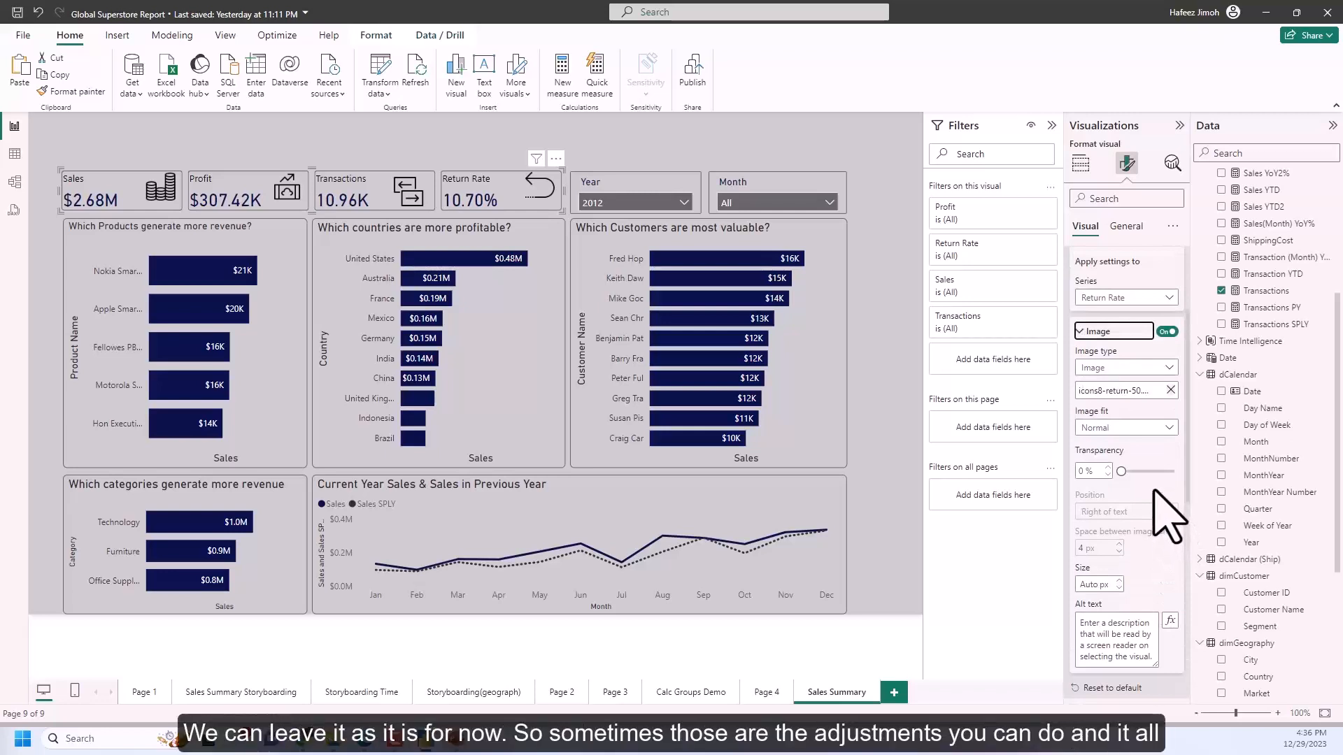
{"action": "scroll", "coordinate": [1168, 514], "scroll_direction": "down", "scroll_amount": 2}
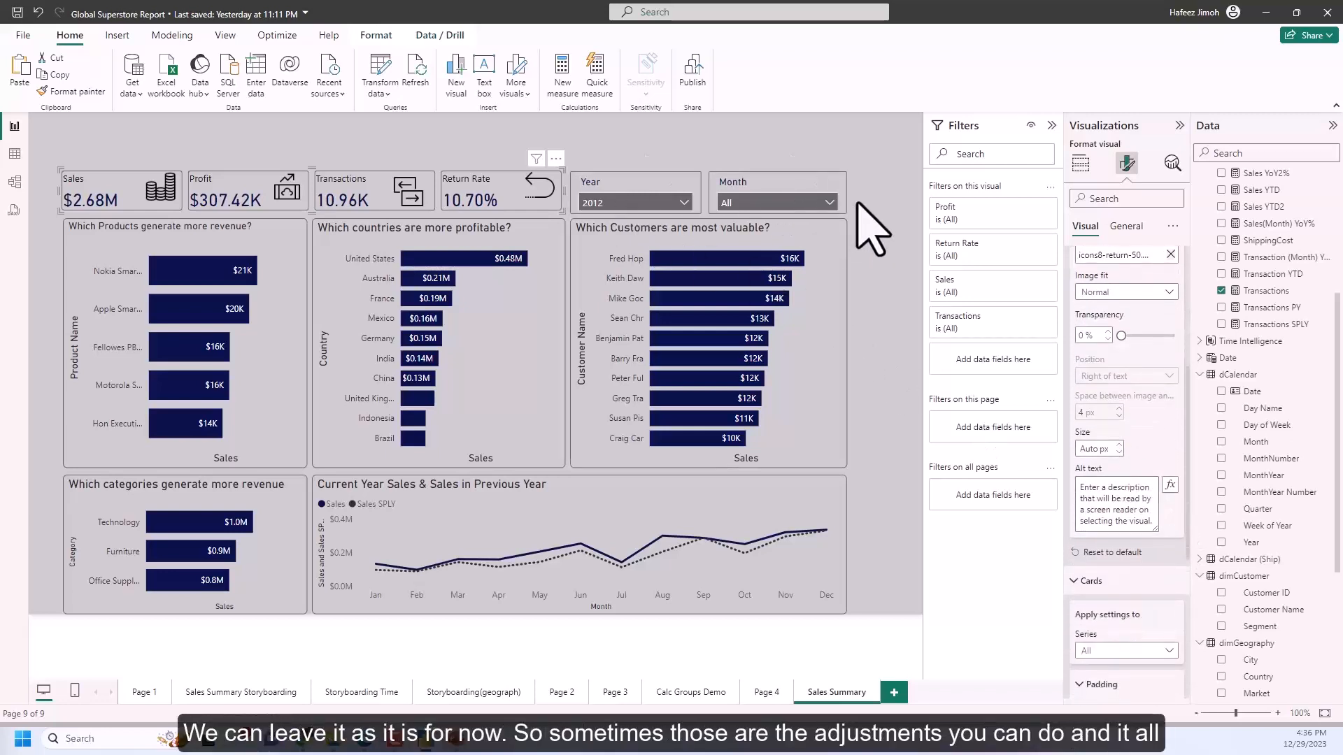
{"action": "left_click", "coordinate": [903, 257]}
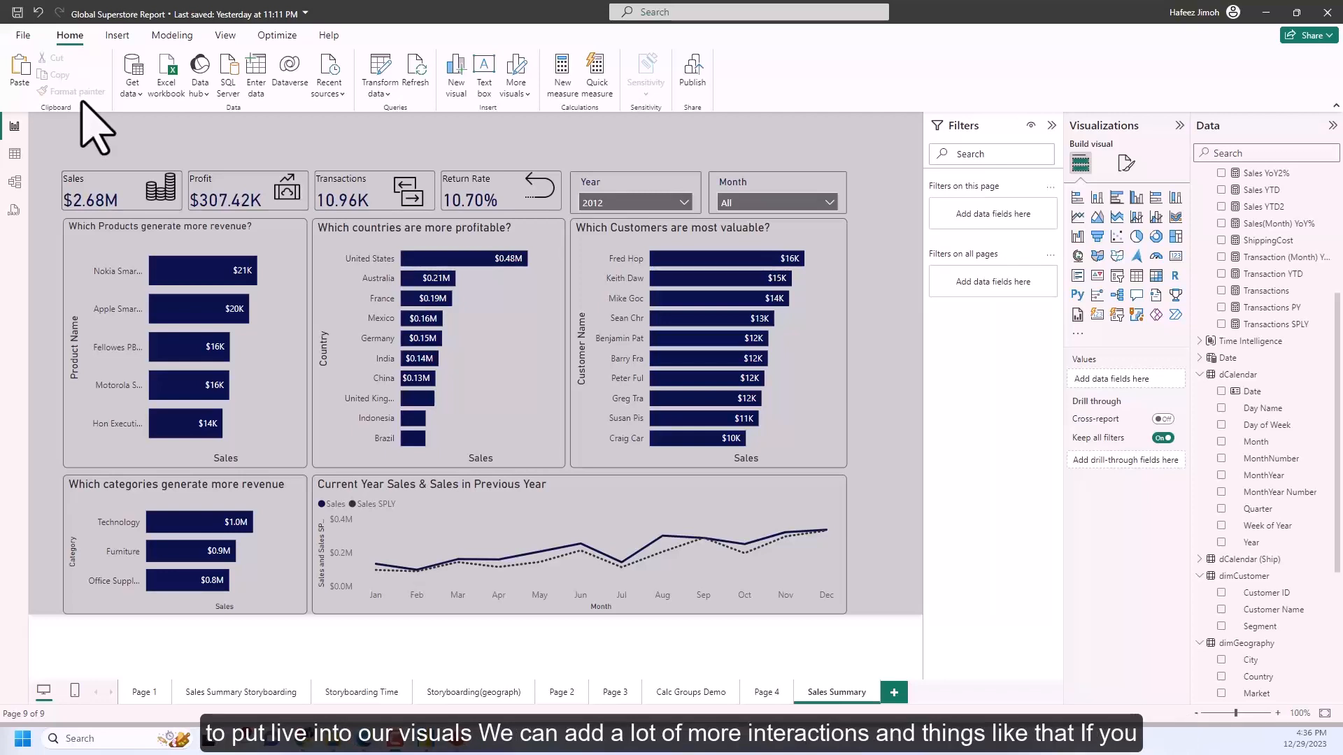
Step: Set the callout value color of the card visual's Return Rate series to a custom orange-red
{"action": "left_click", "coordinate": [493, 199]}
{"action": "left_click_drag", "start_coordinate": [443, 208], "coordinate": [443, 209]}
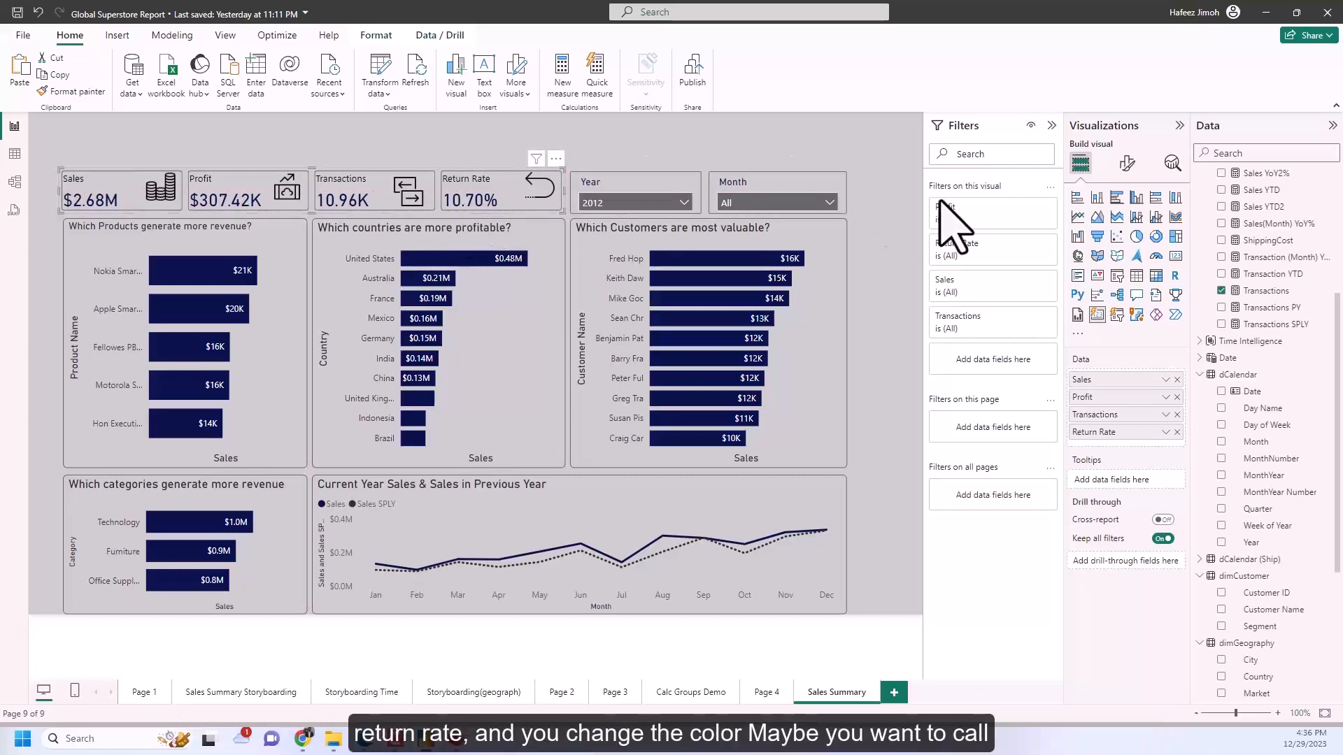
{"action": "left_click", "coordinate": [1127, 163]}
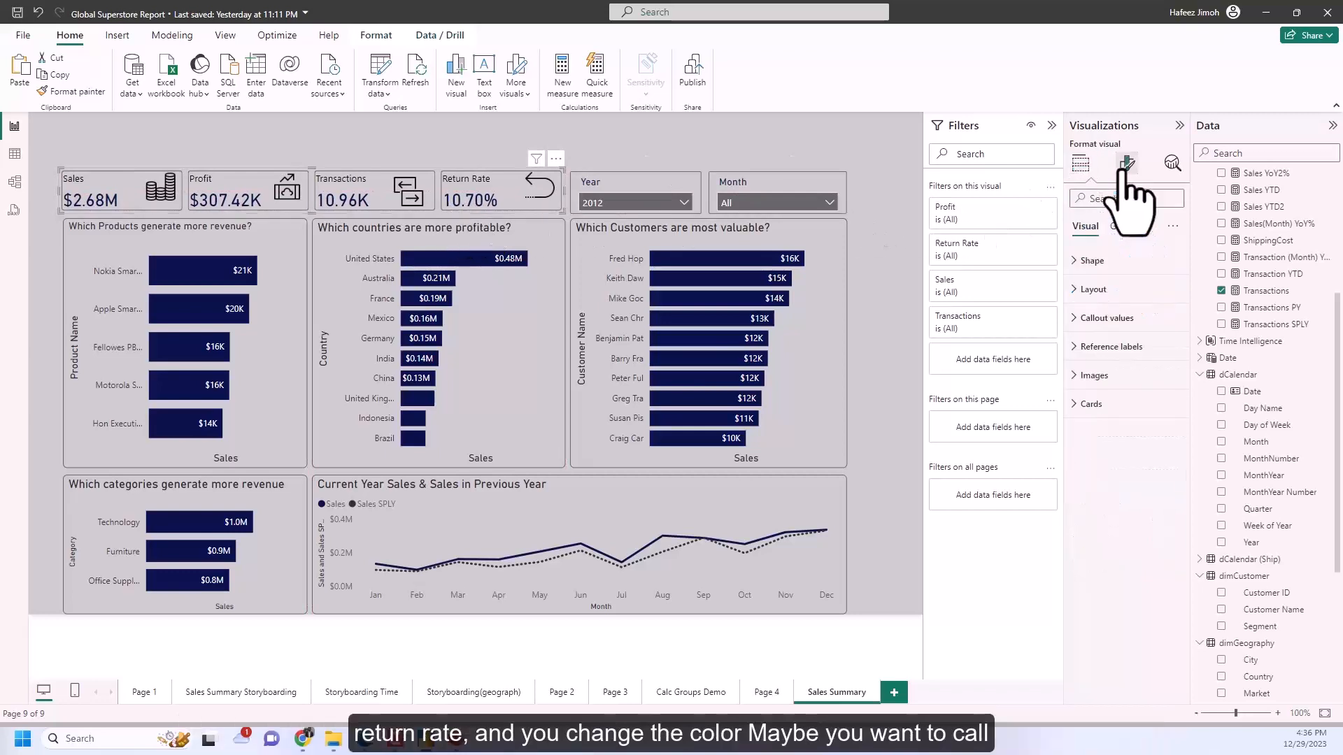
{"action": "left_click", "coordinate": [1151, 318]}
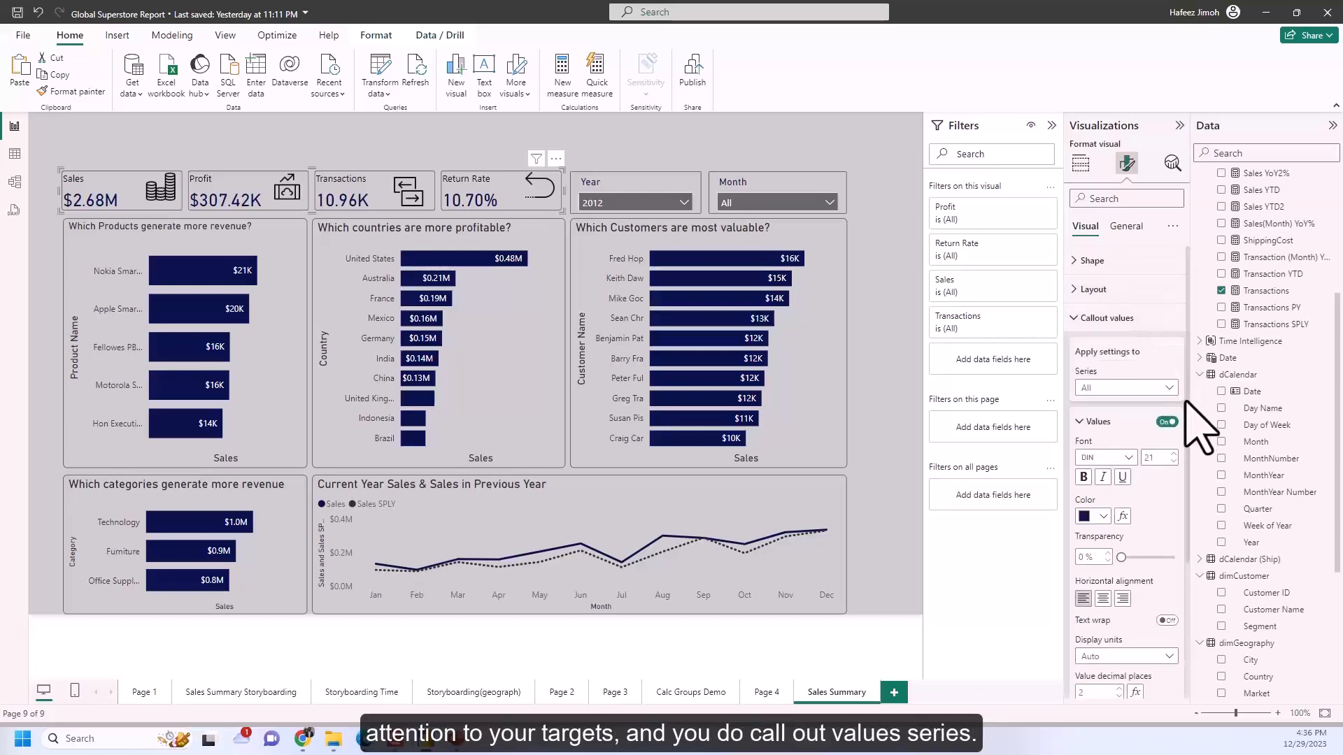
{"action": "left_click", "coordinate": [1119, 388]}
{"action": "left_click", "coordinate": [1123, 481]}
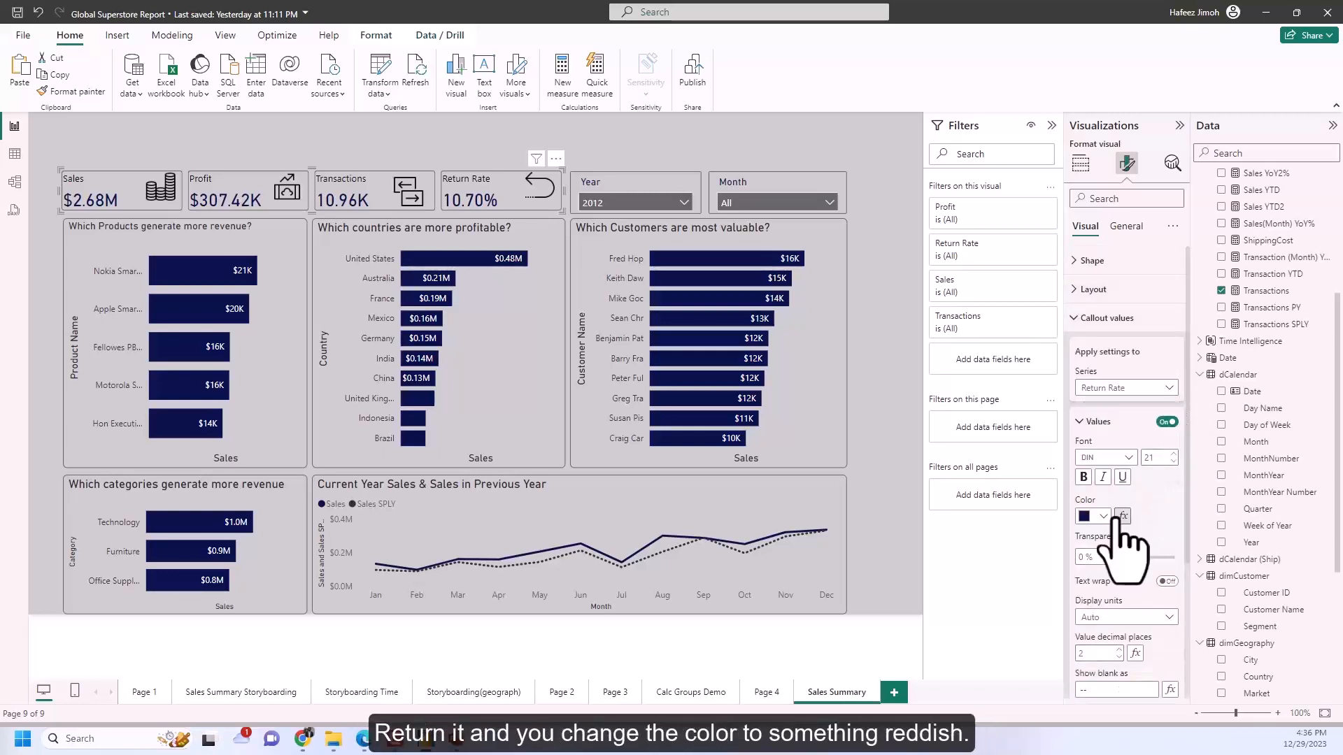
{"action": "left_click", "coordinate": [1102, 518]}
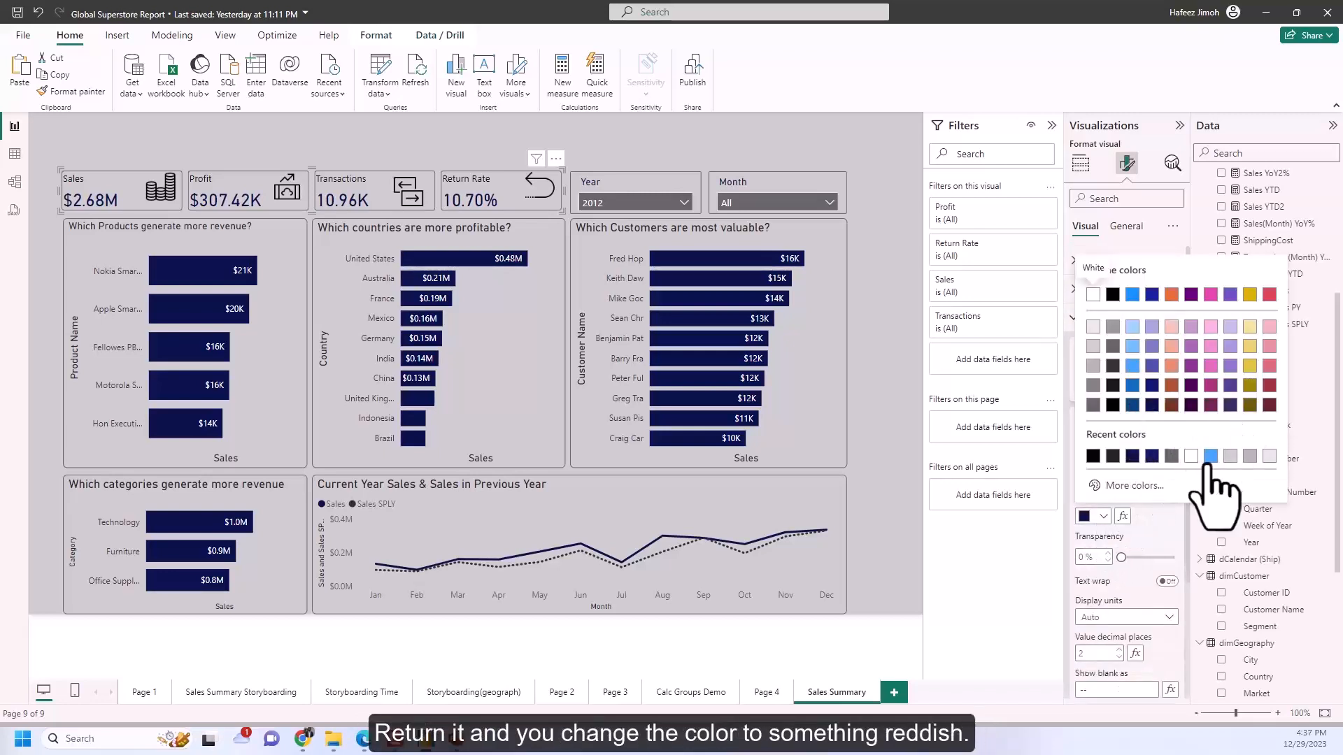
{"action": "left_click", "coordinate": [1123, 486]}
{"action": "left_click", "coordinate": [1095, 437]}
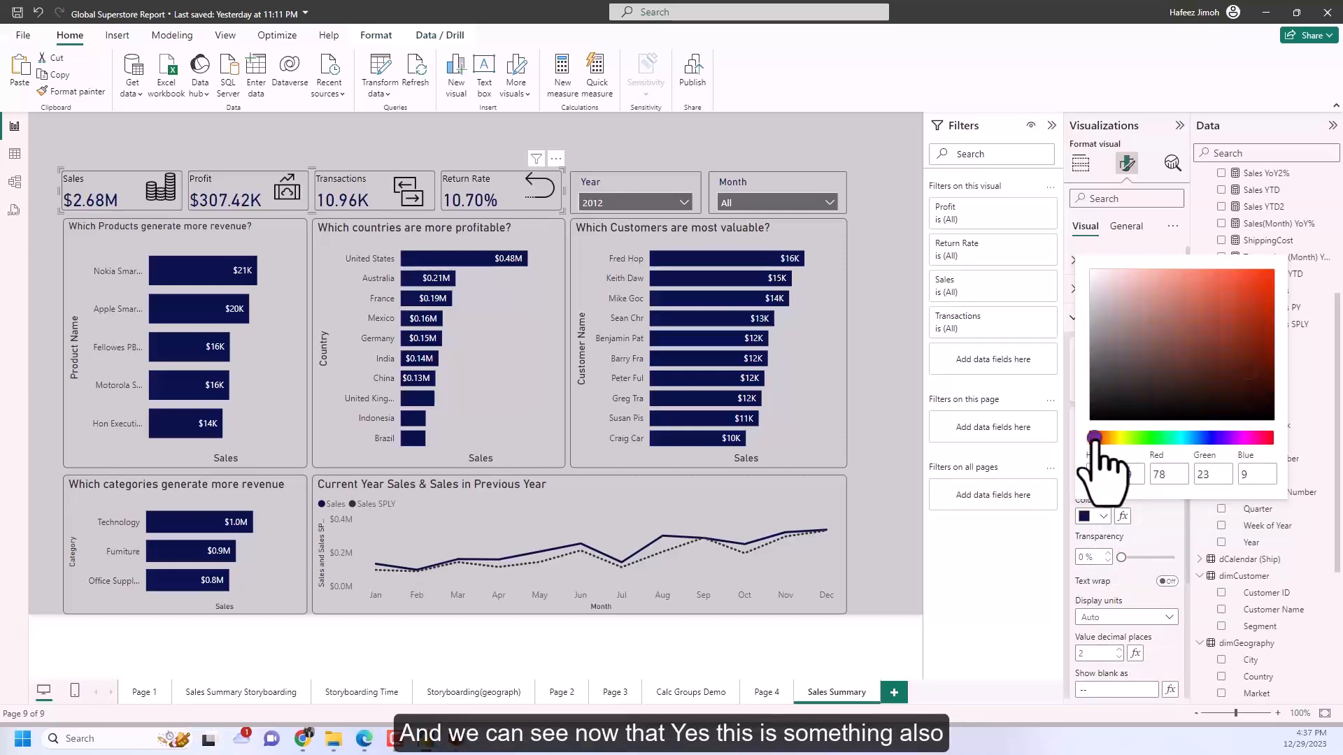
{"action": "left_click", "coordinate": [1099, 438]}
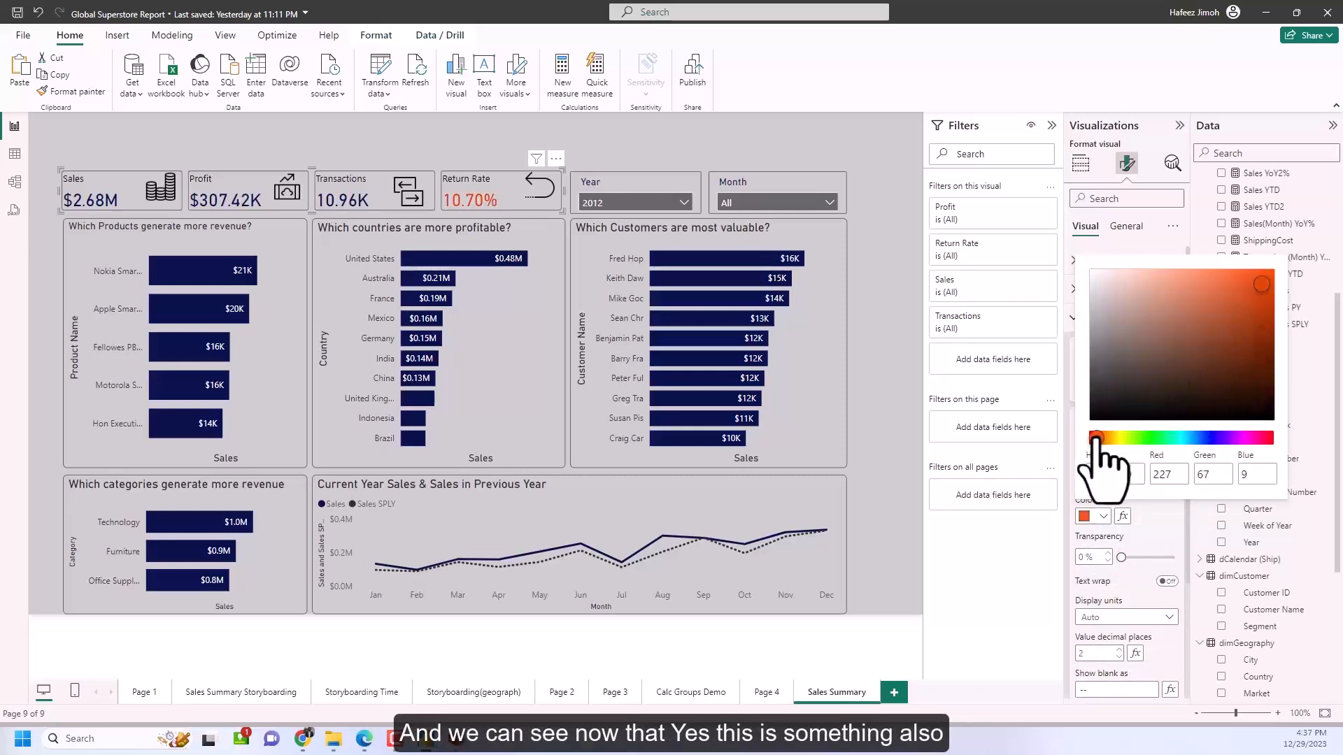
{"action": "left_click", "coordinate": [895, 416]}
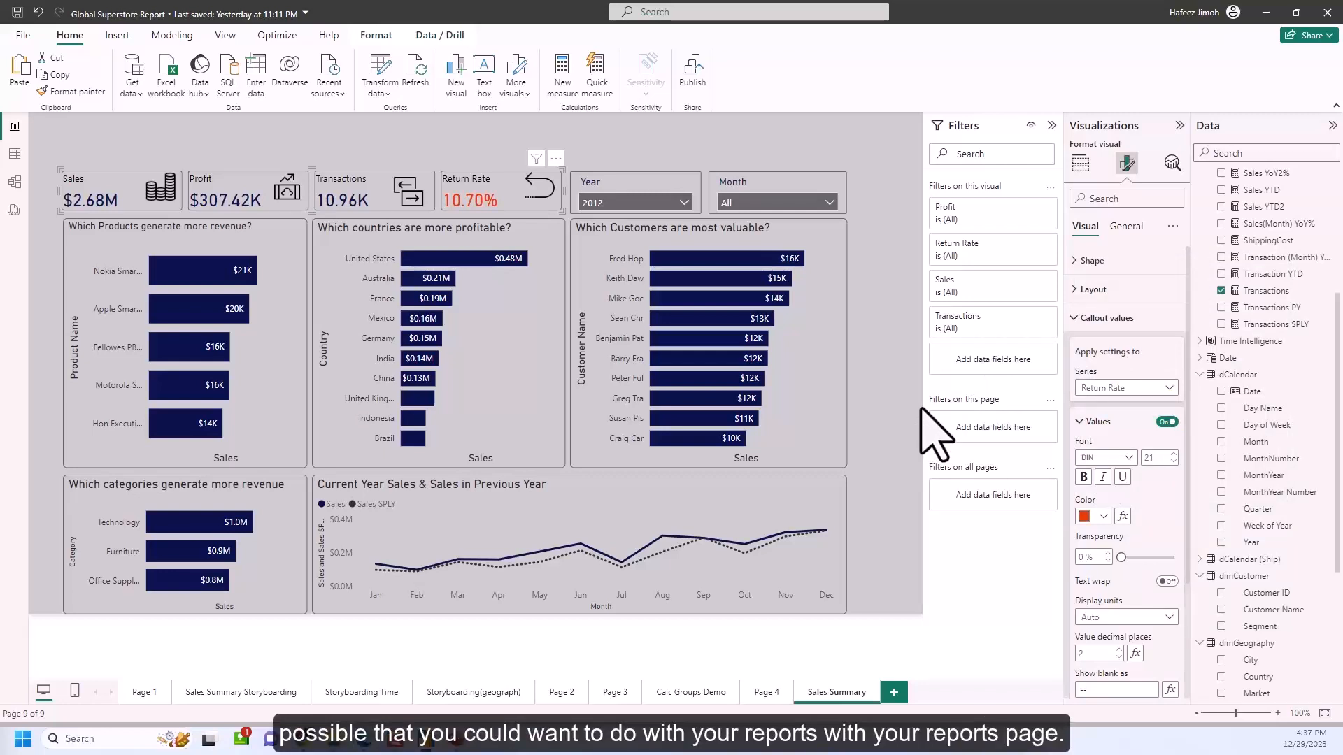
{"action": "left_click", "coordinate": [899, 414]}
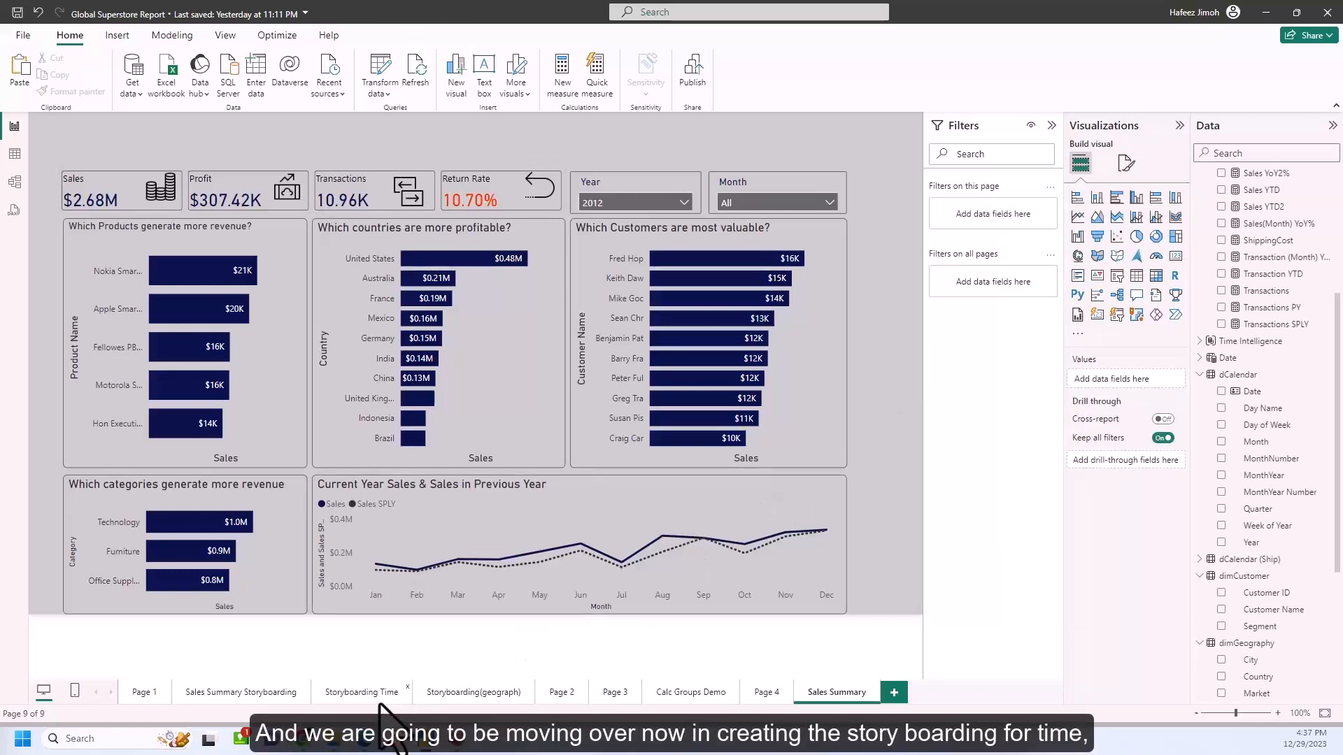
Step: Open the Storyboarding Time page to review the planned time intelligence visuals
{"action": "left_click", "coordinate": [362, 693]}
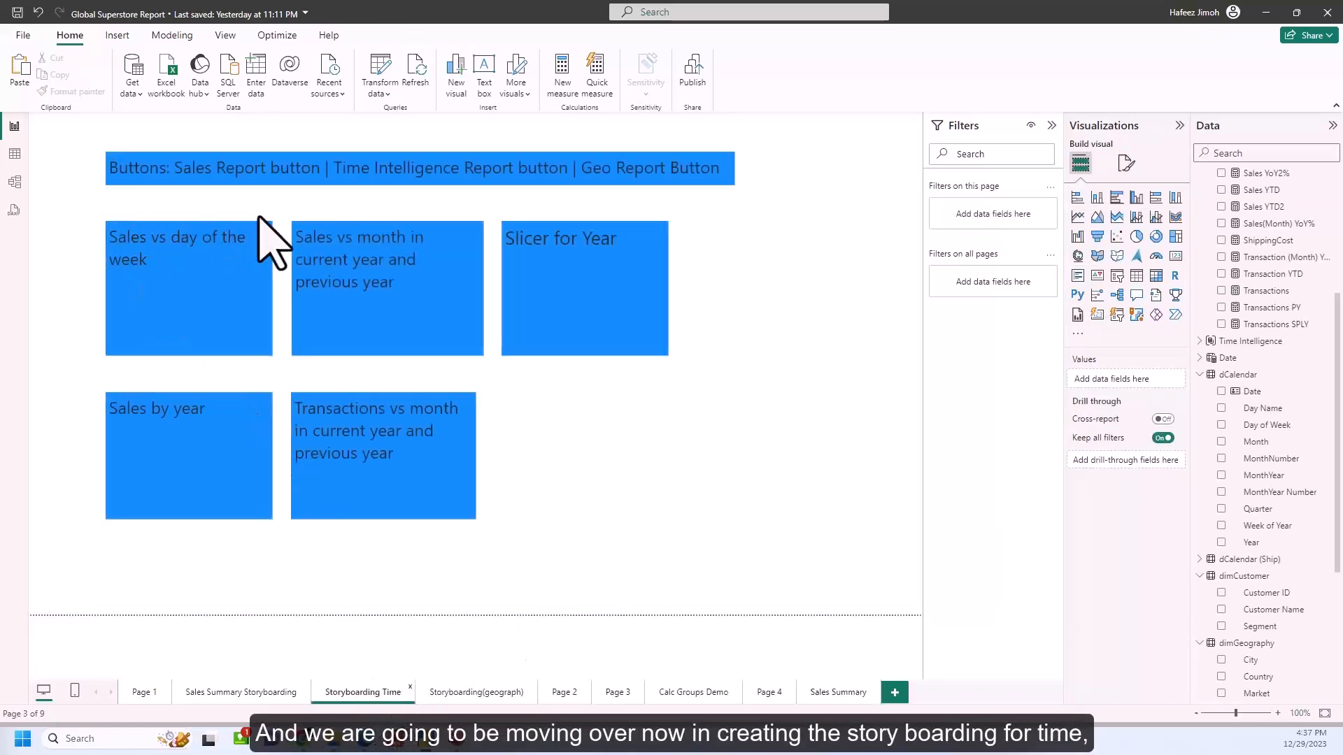